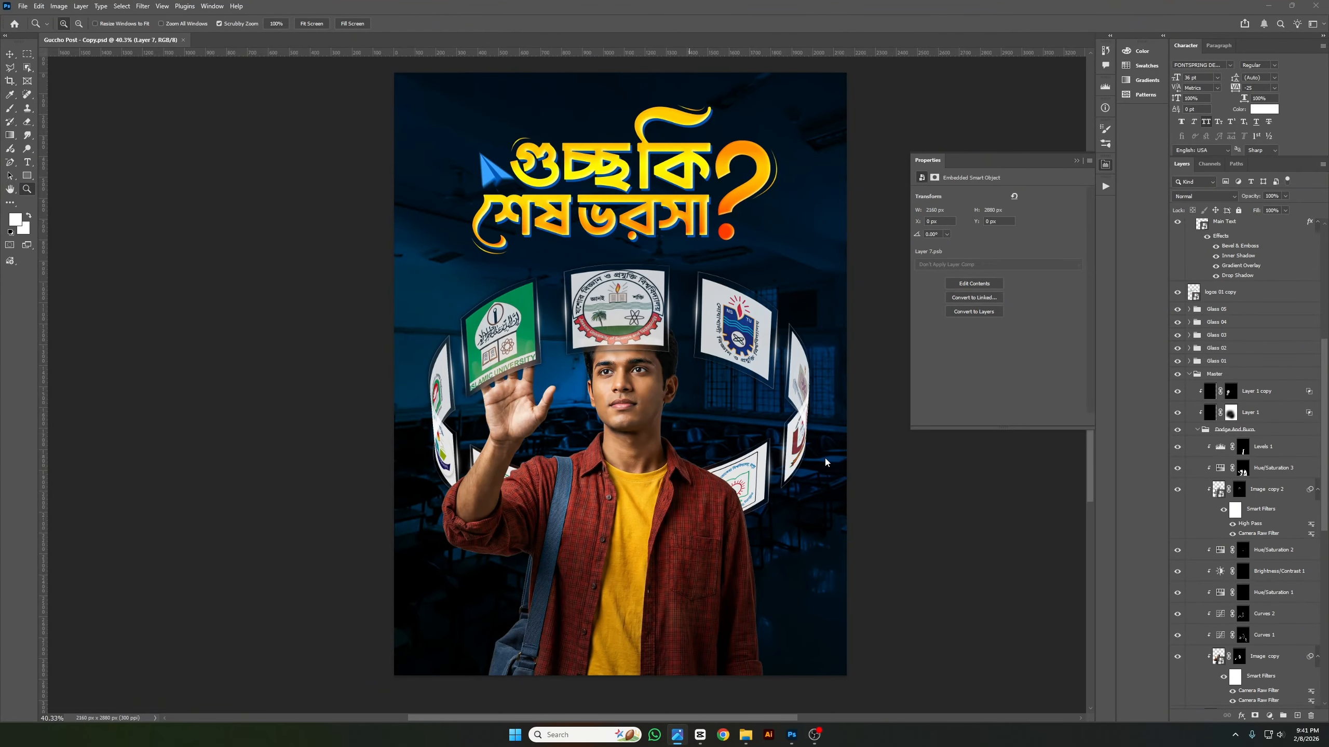
Start a new document and name it Youtube Video 02.
click(955, 534)
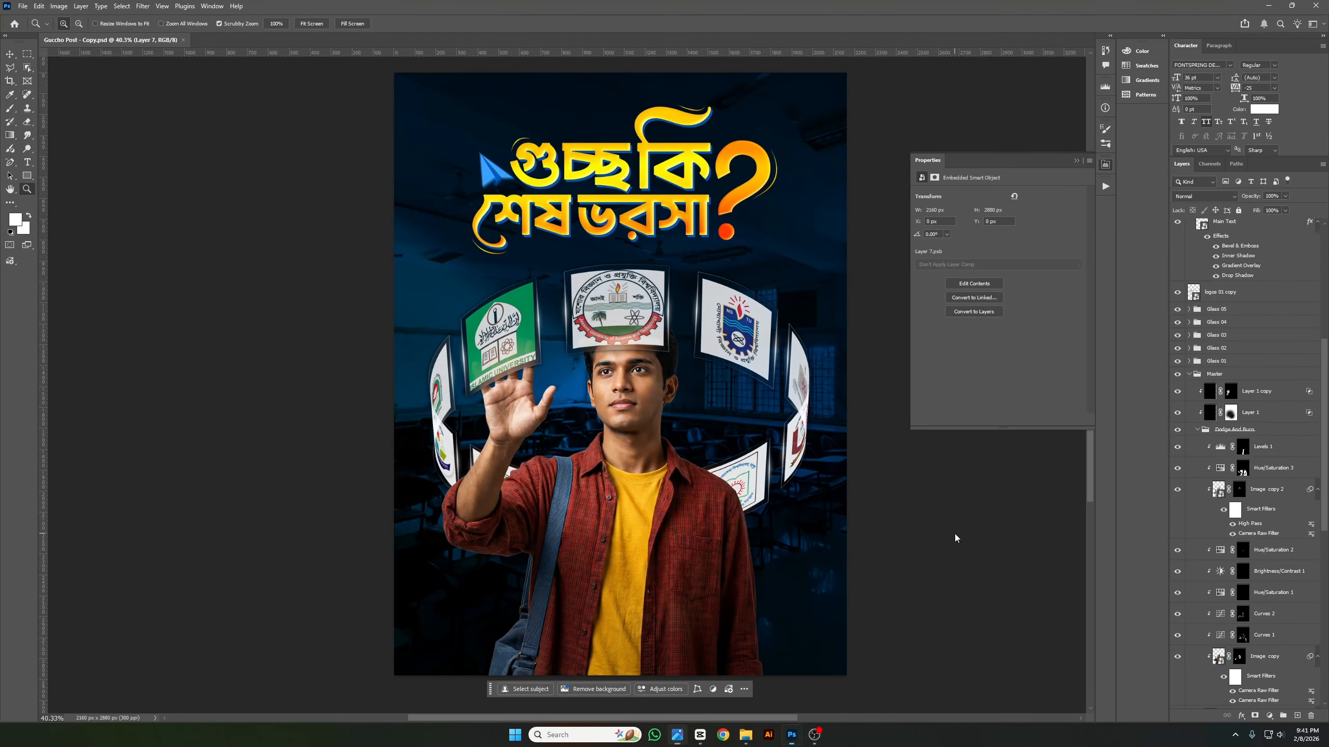
key(ctrl+n)
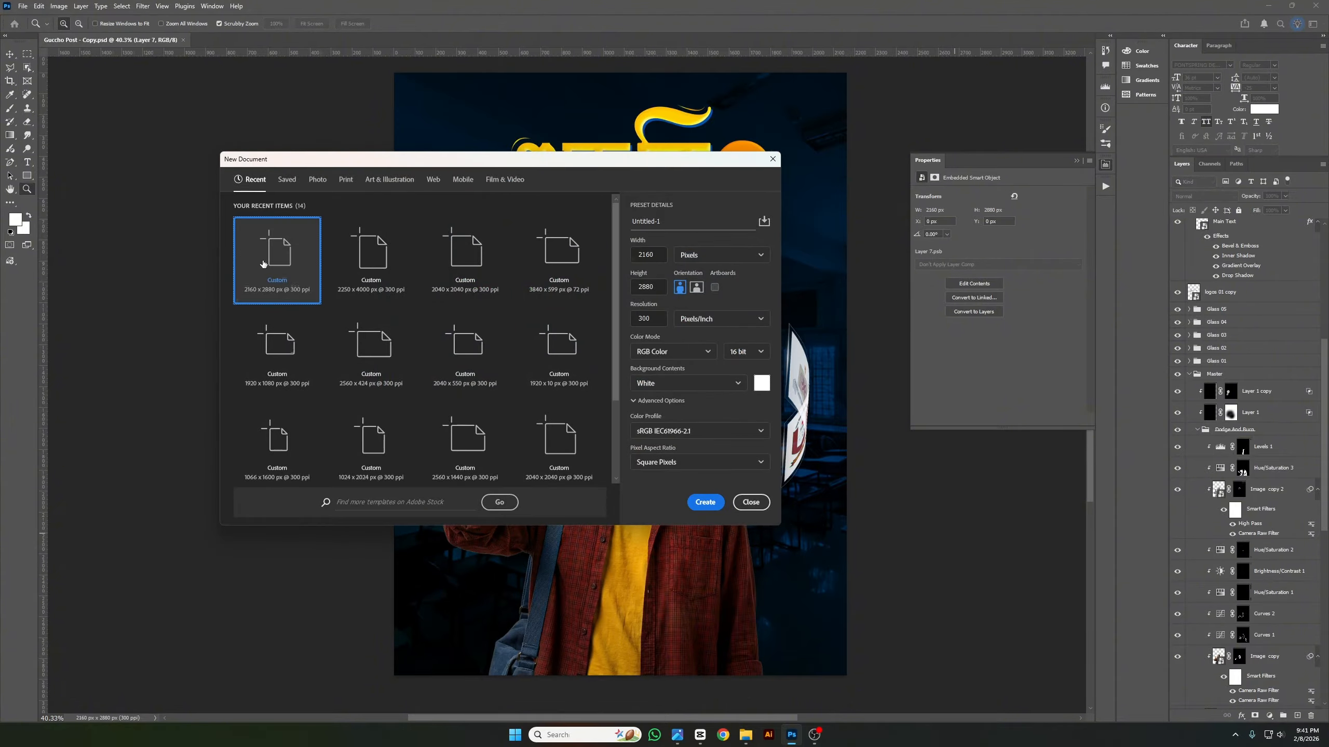
click(660, 222)
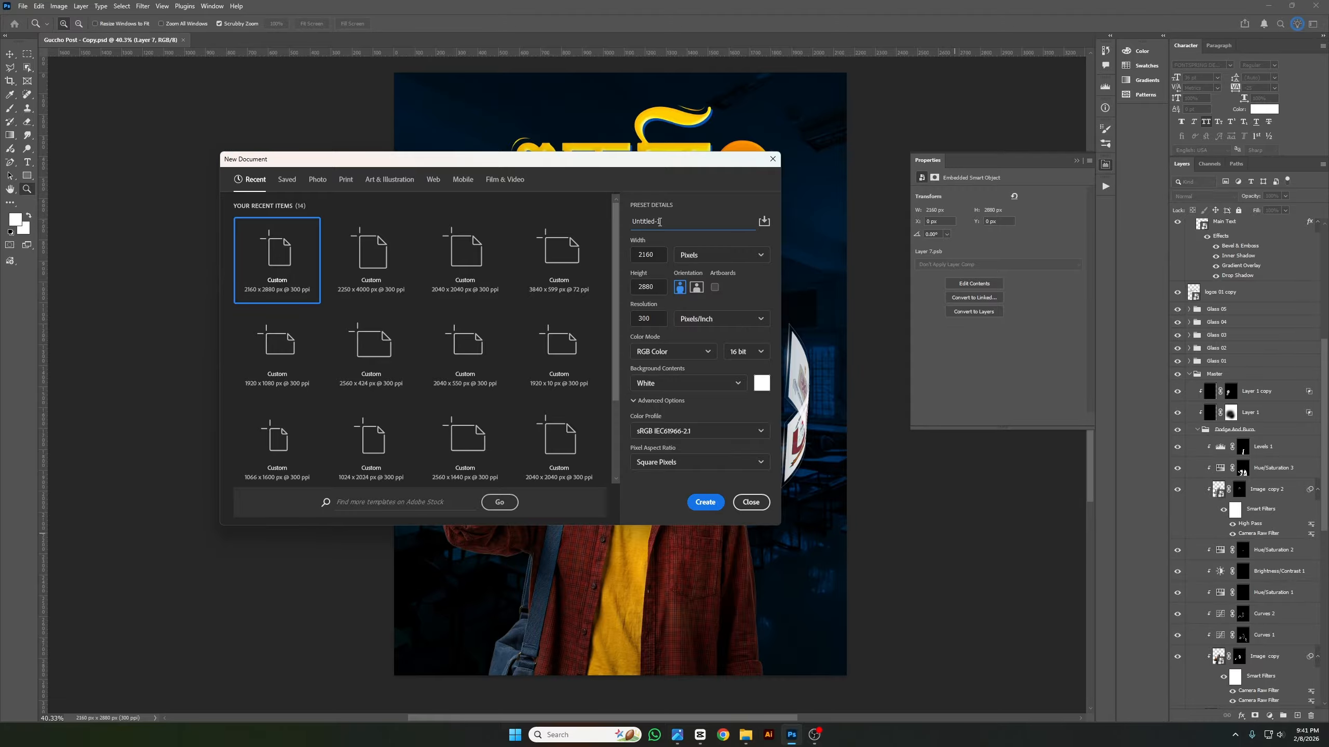
key(BackSpace)
key(BackSpace)
key(BackSpace)
key(BackSpace)
key(BackSpace)
key(BackSpace)
key(BackSpace)
key(BackSpace)
key(BackSpace)
key(BackSpace)
text(Youtube Video 02)
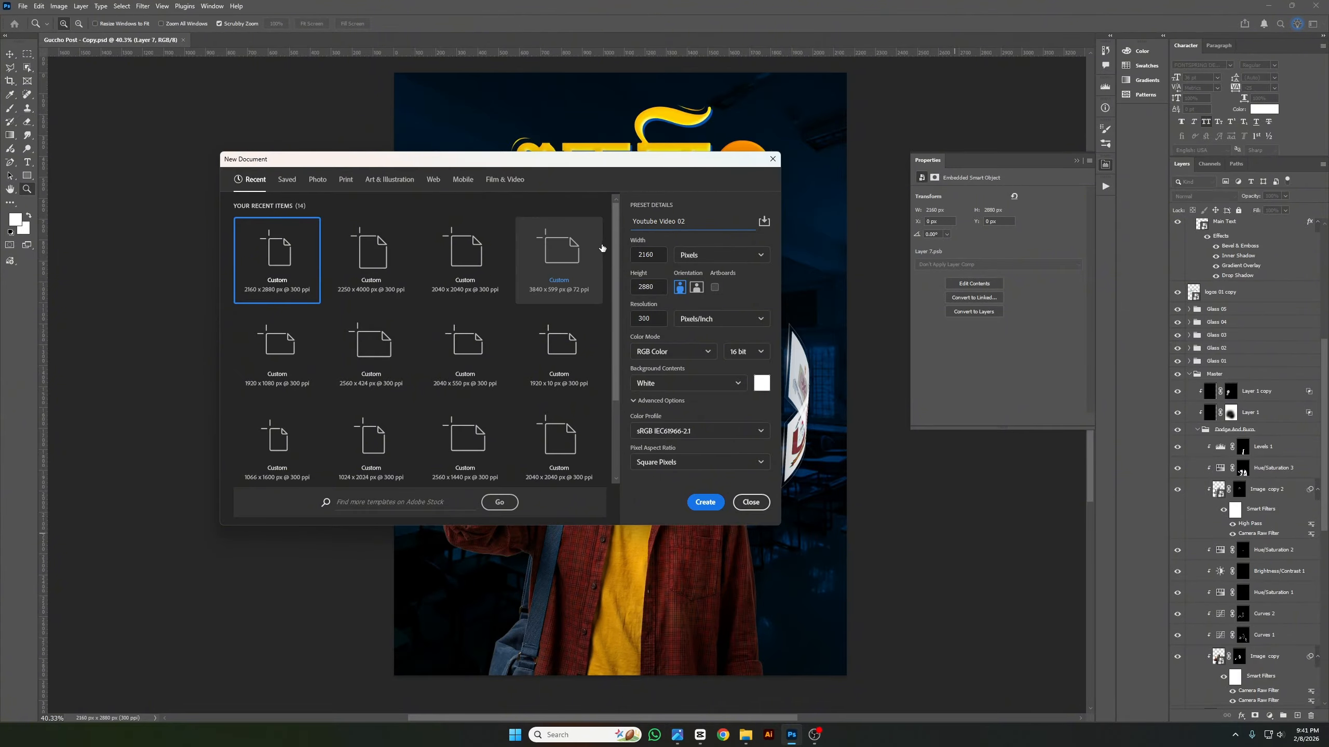
Create the document at 2160 × 2880 px, 300 pixels/inch, in 16-bit RGB Color with a white background.
click(648, 253)
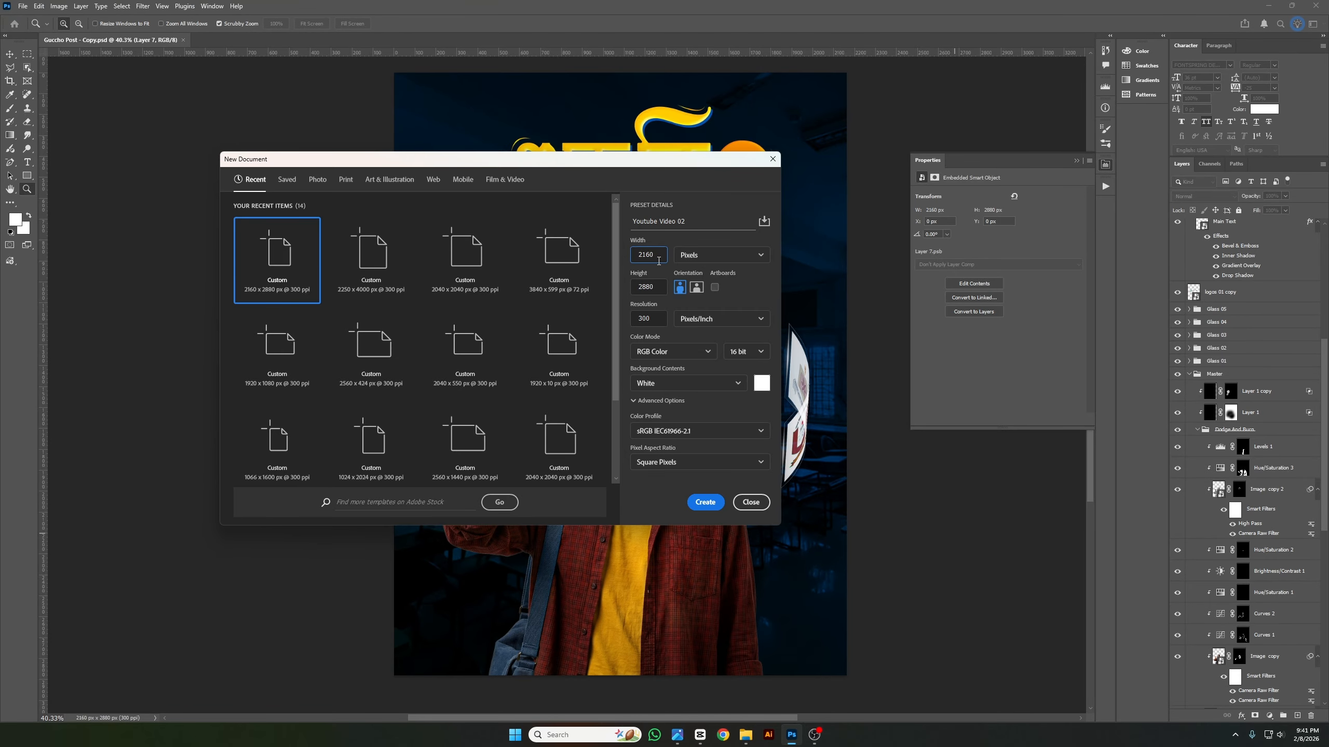
click(656, 287)
click(675, 354)
click(674, 354)
click(704, 504)
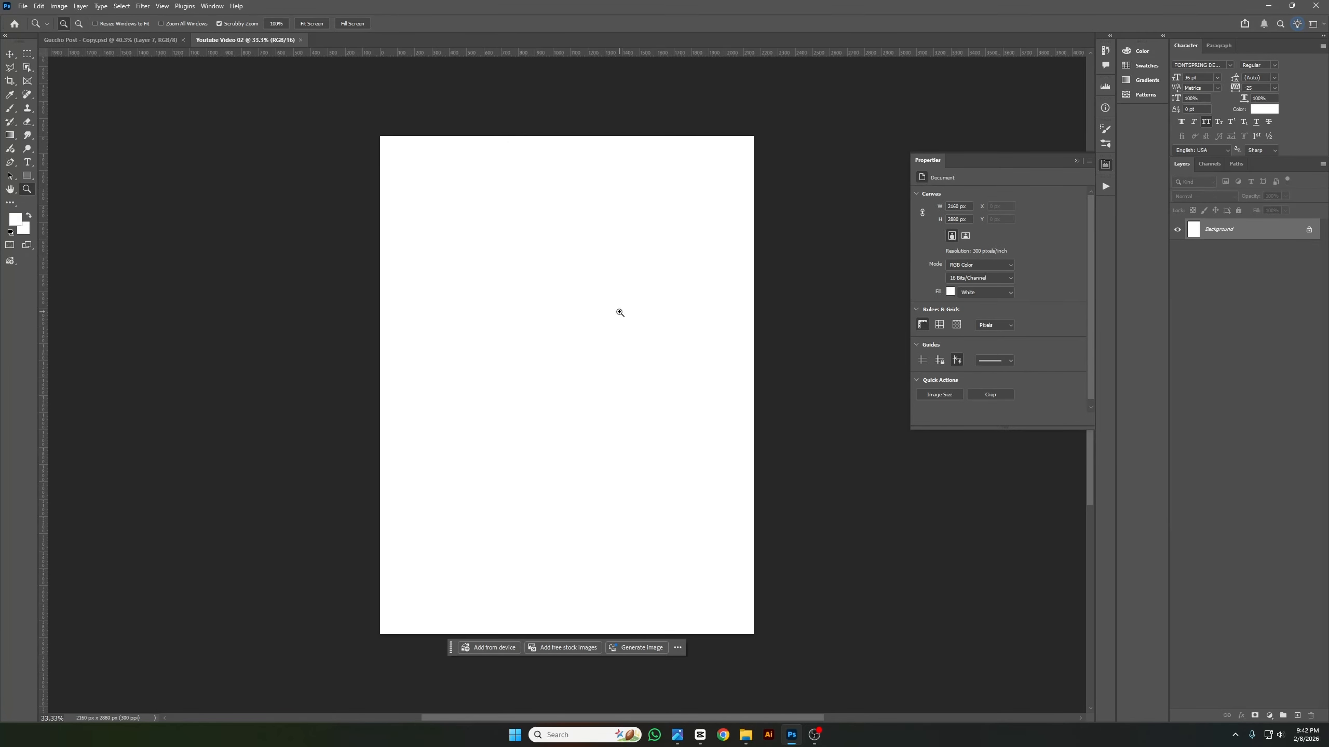
Copy the upper classroom photo layer from Gaccho Post - Copy.psd into Youtube Video 02 and review its Camera Raw Filter settings.
click(110, 40)
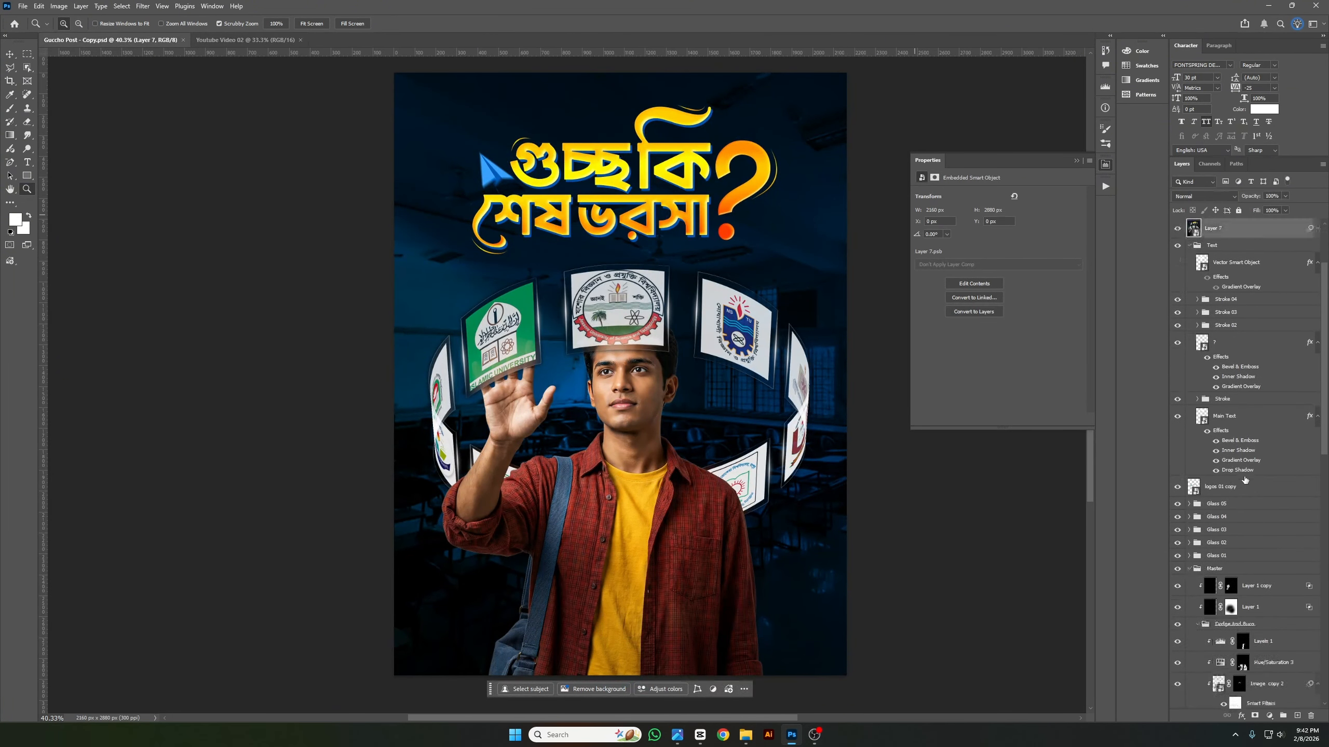
scroll(1245, 480, down, 10)
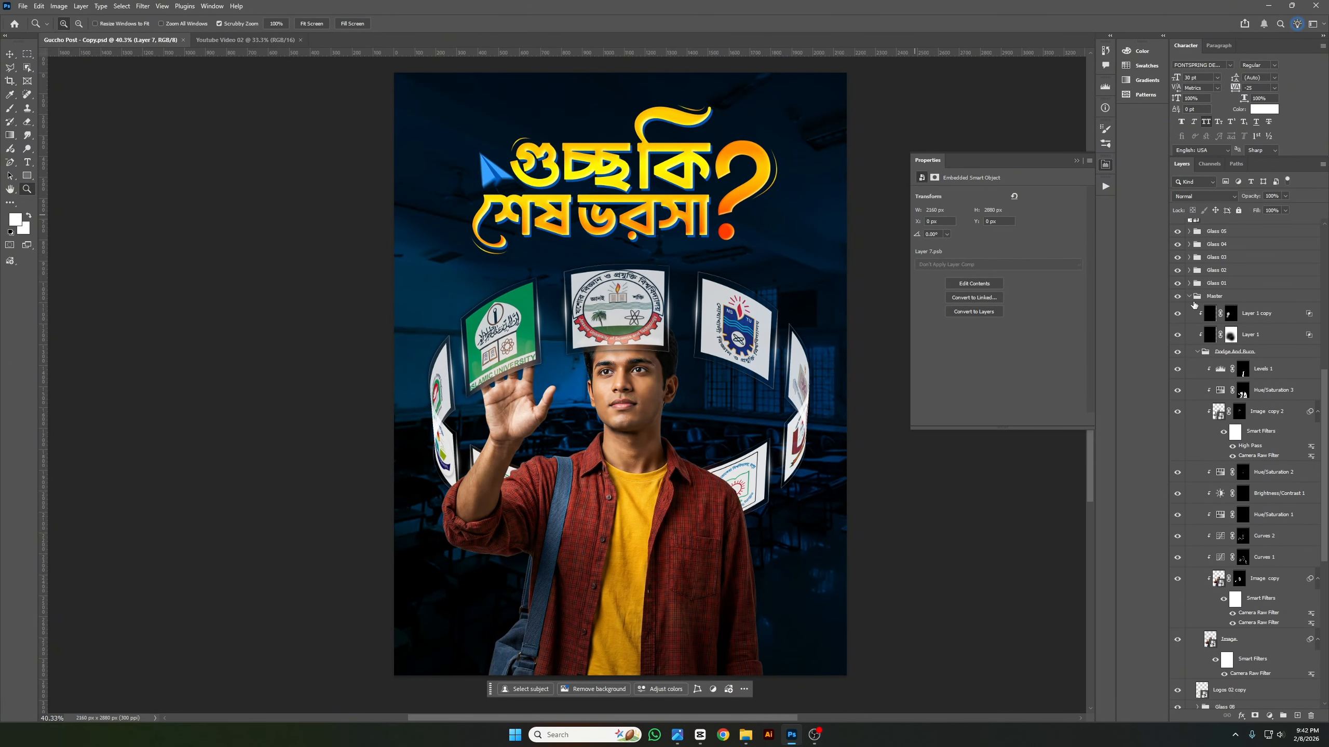
scroll(1194, 305, down, 13)
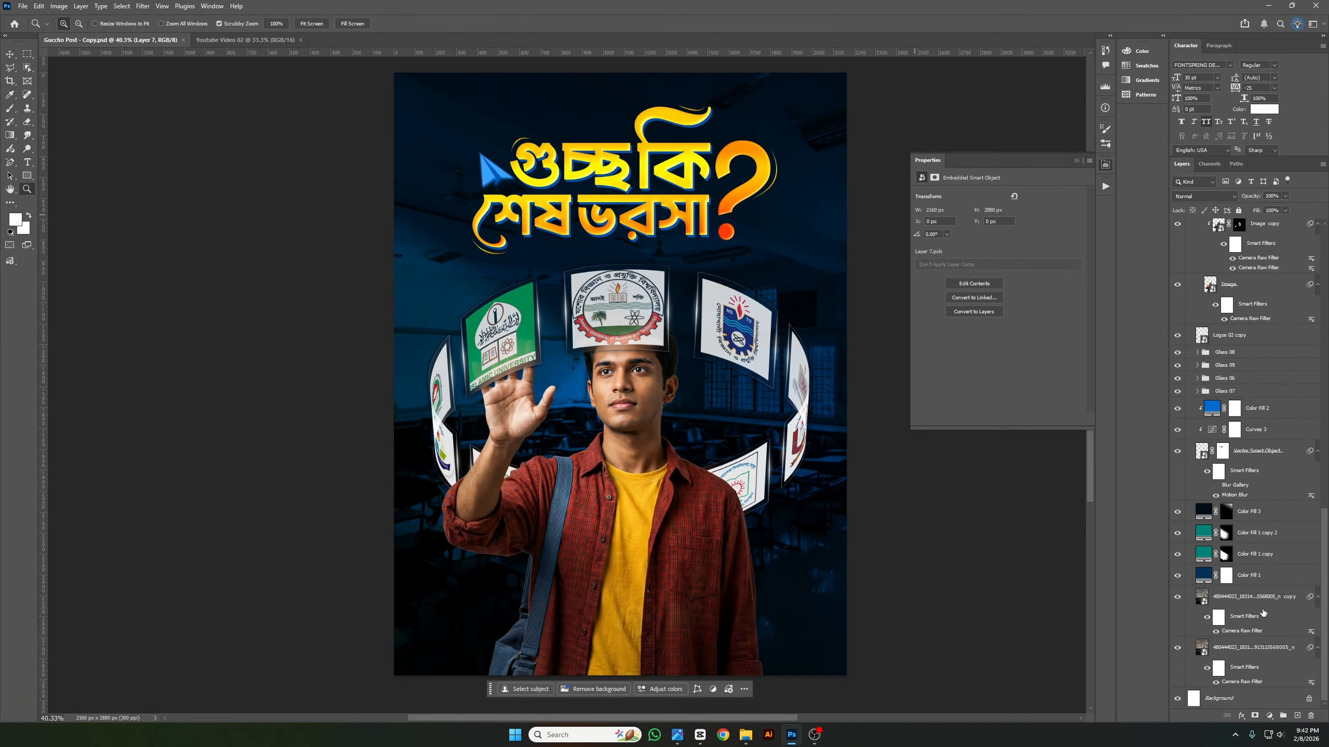
click(1262, 612)
click(369, 42)
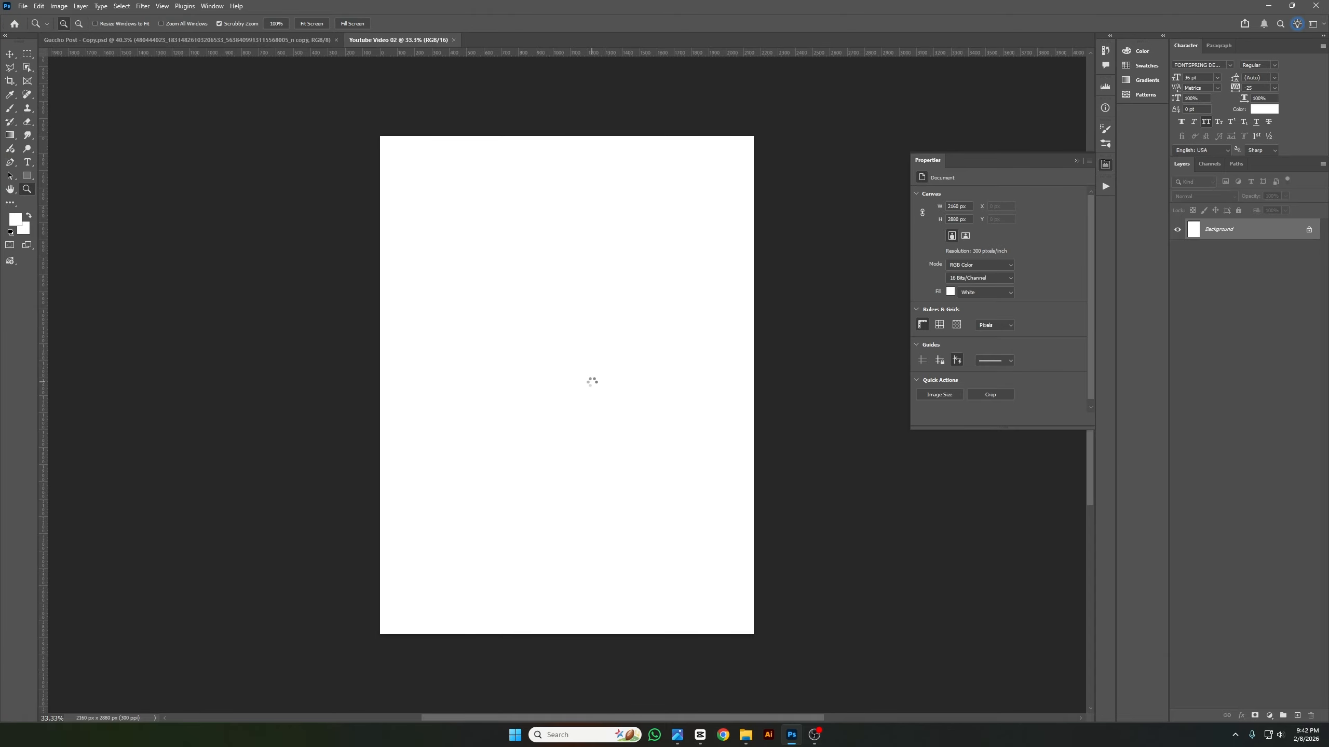
key(ctrl+v)
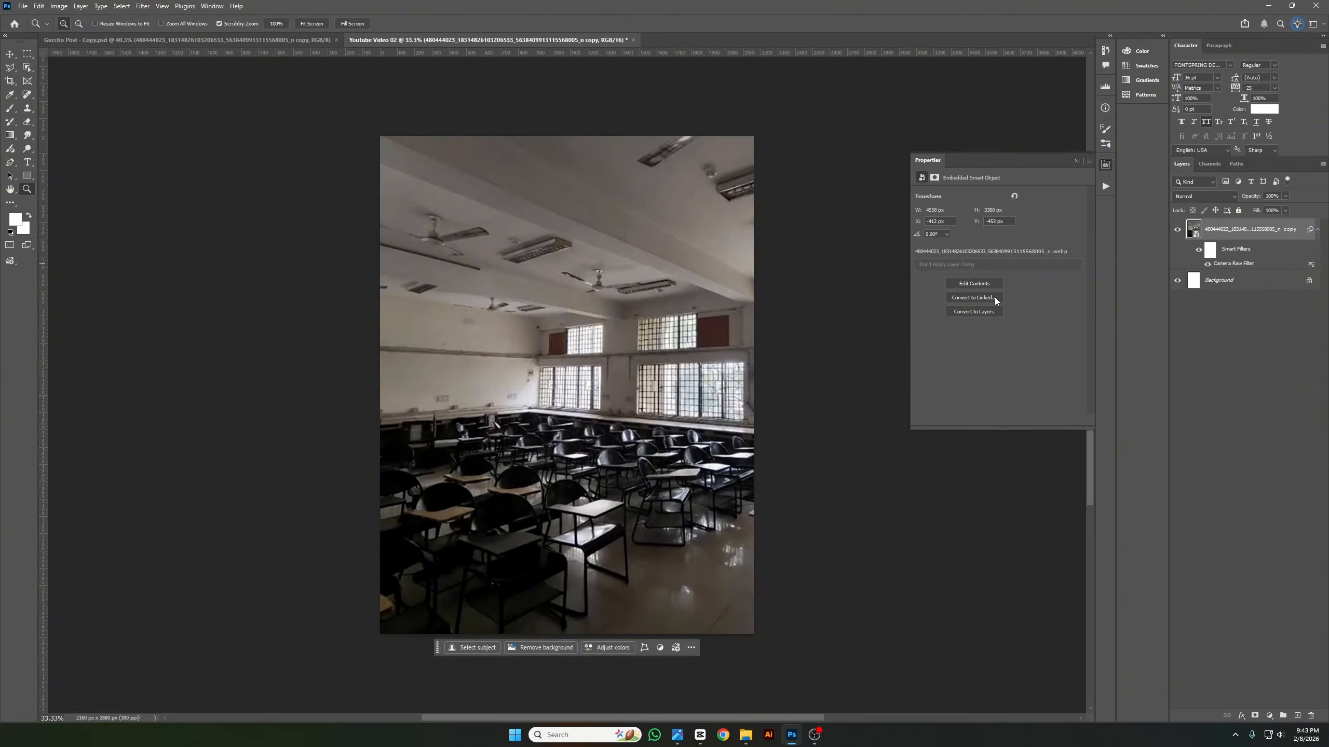
double_click(1230, 263)
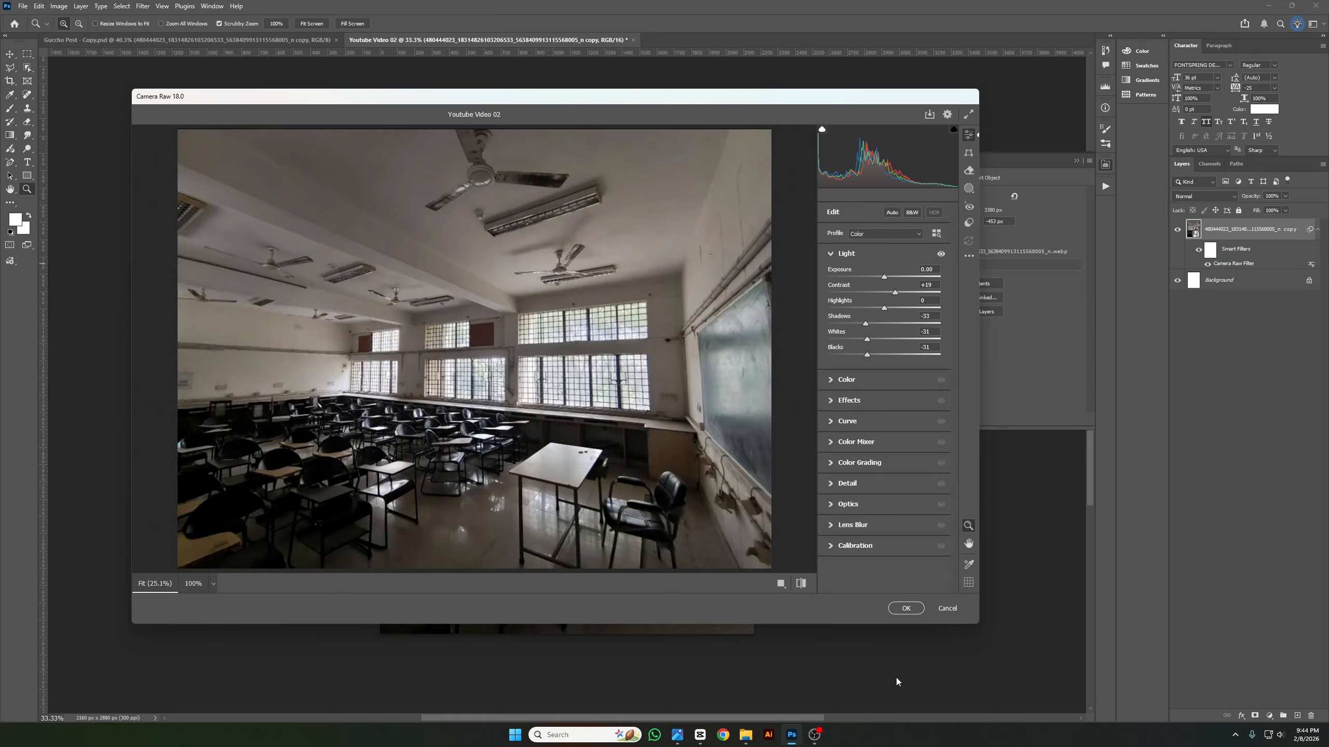
click(904, 610)
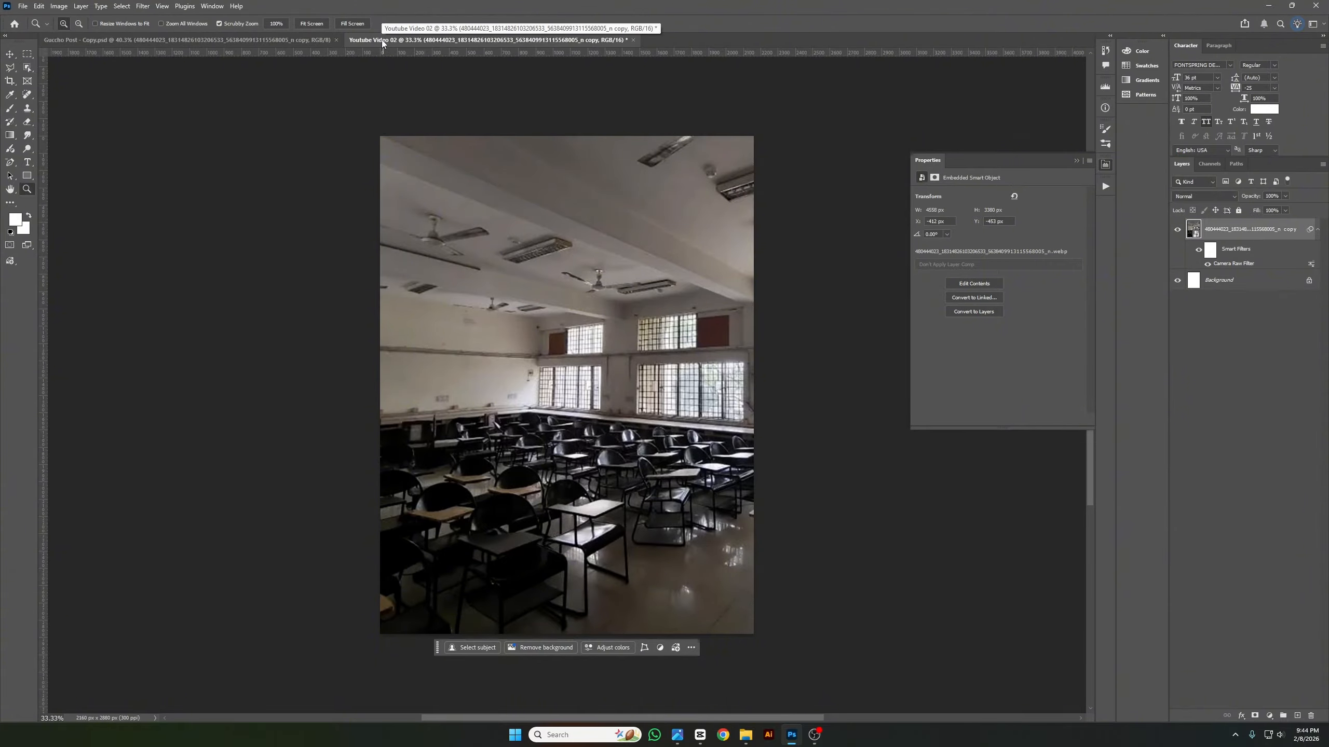
Copy the Color Fill 1 layer from Gaccho Post - Copy.psd into Youtube Video 02, above the classroom photo.
click(92, 41)
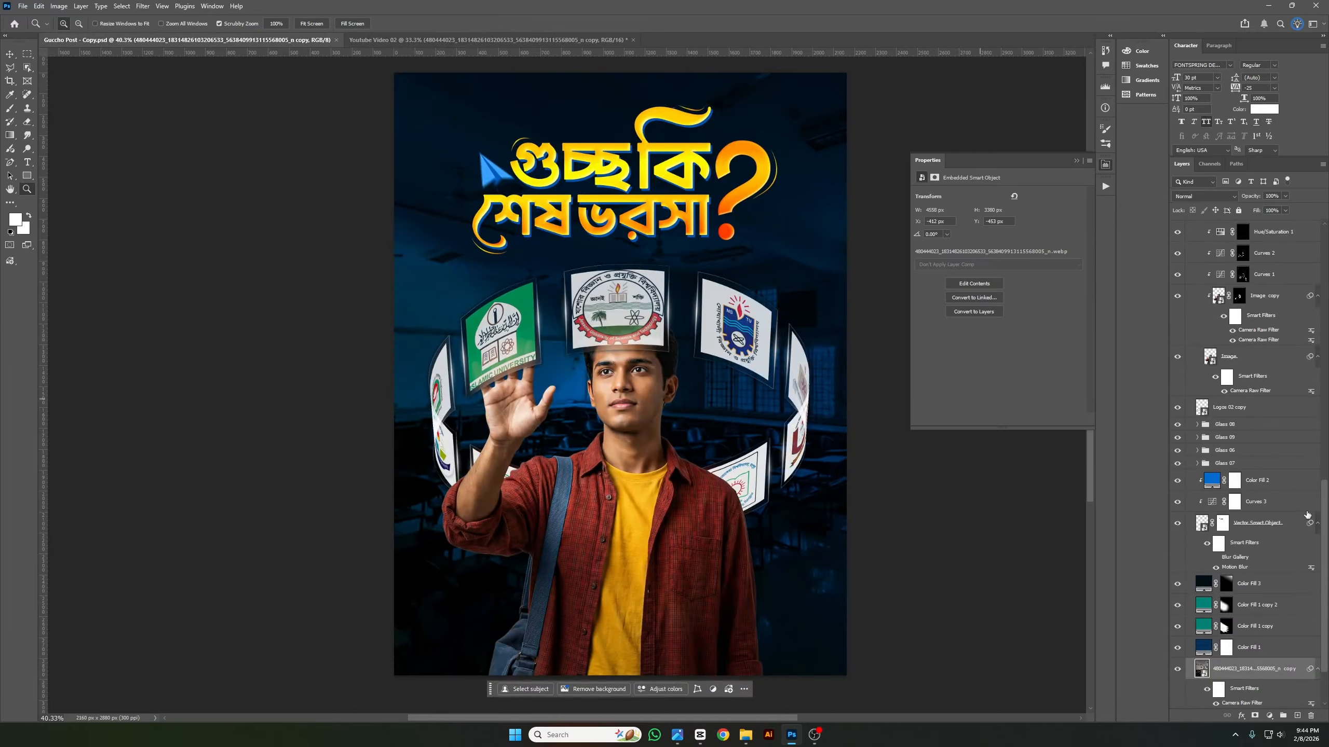
scroll(1306, 516, down, 3)
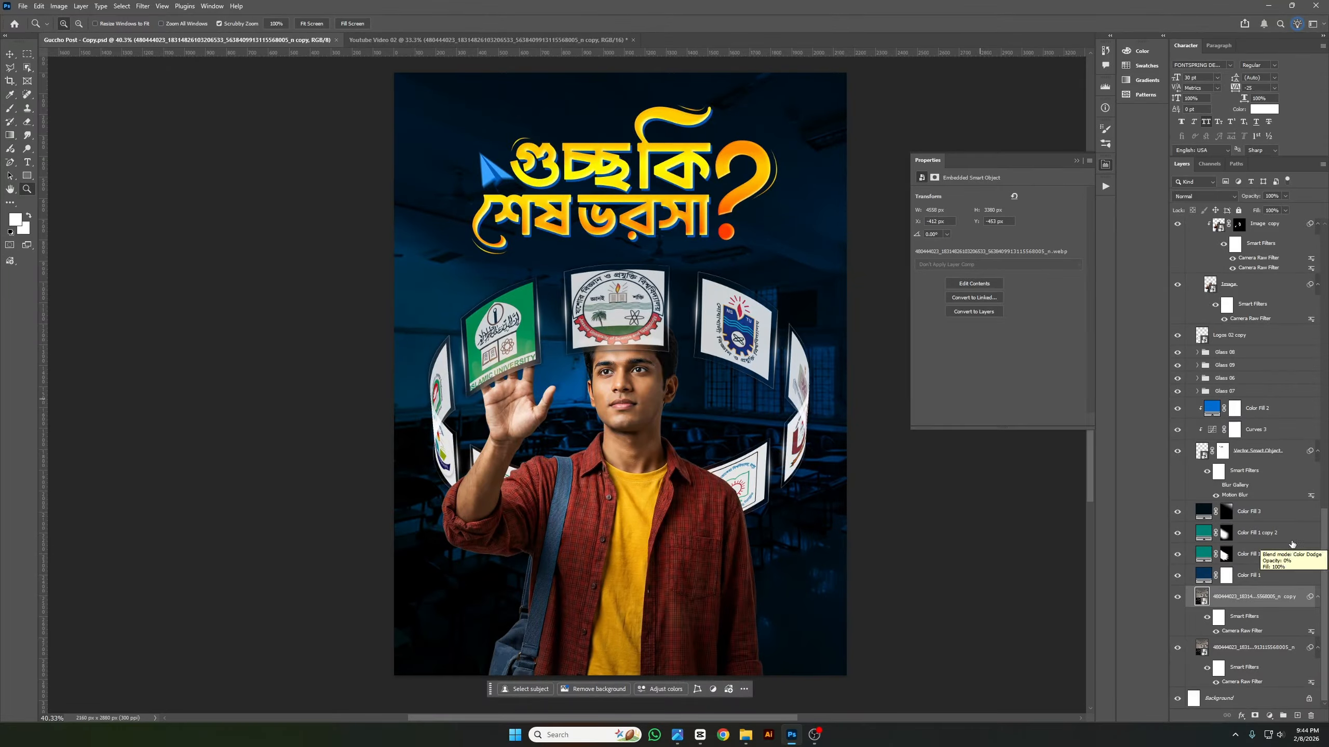
click(1269, 574)
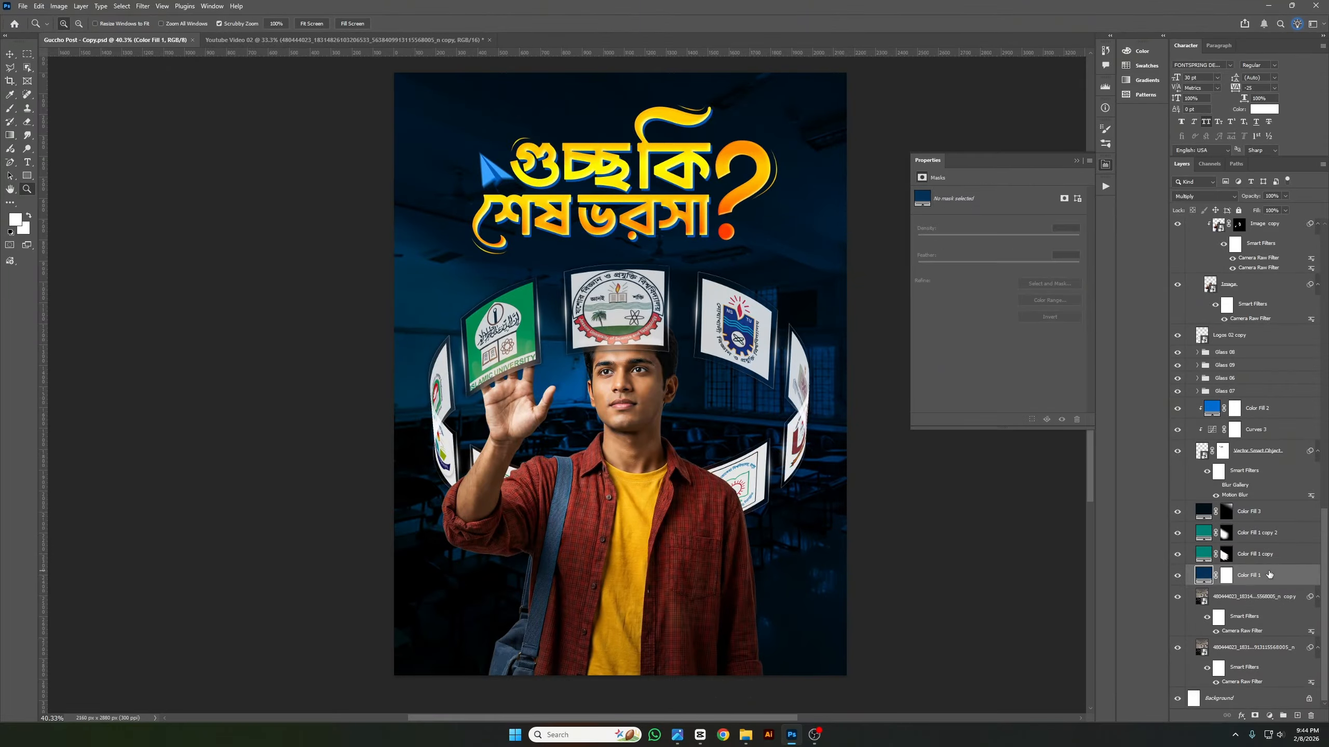
click(320, 40)
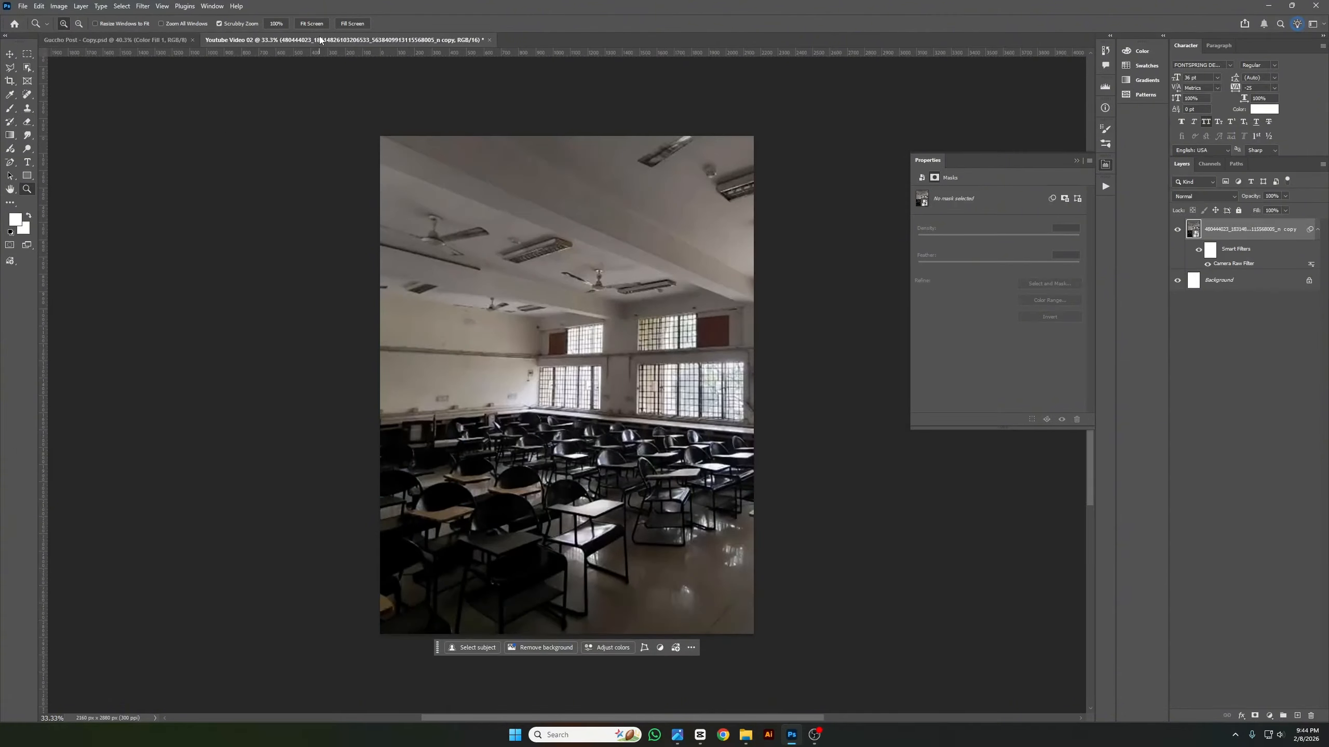
drag(1240, 237, 1240, 233)
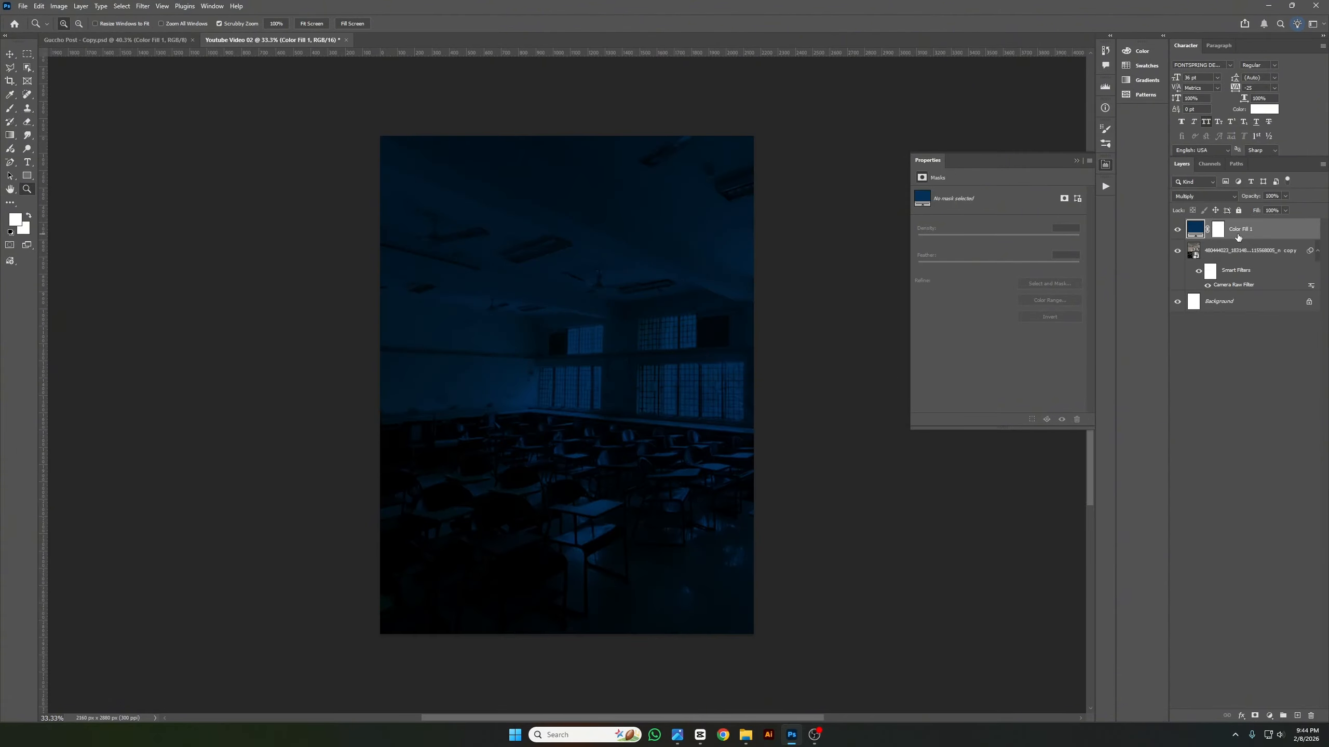
Show Color Fill 1 in Normal blend mode to inspect its fill colour, and restore the blend mode to Multiply.
click(1208, 197)
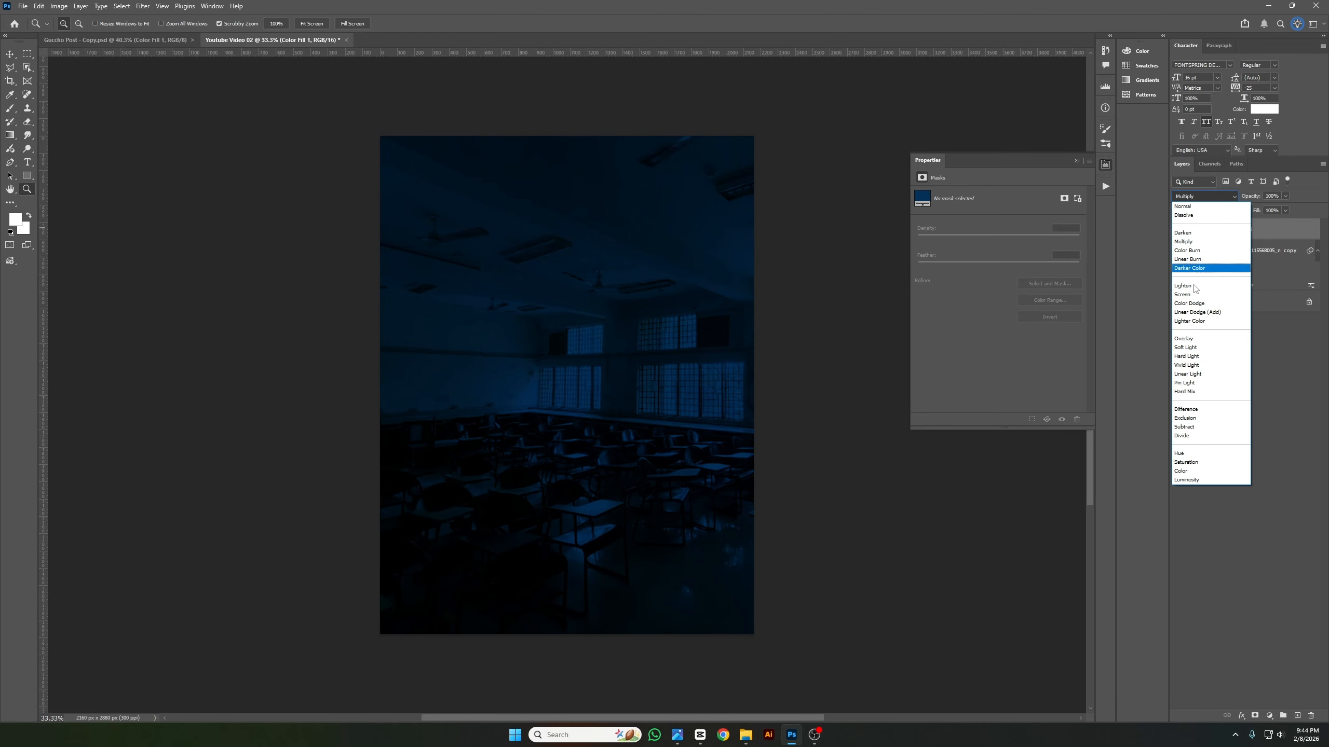
click(1198, 206)
double_click(1195, 228)
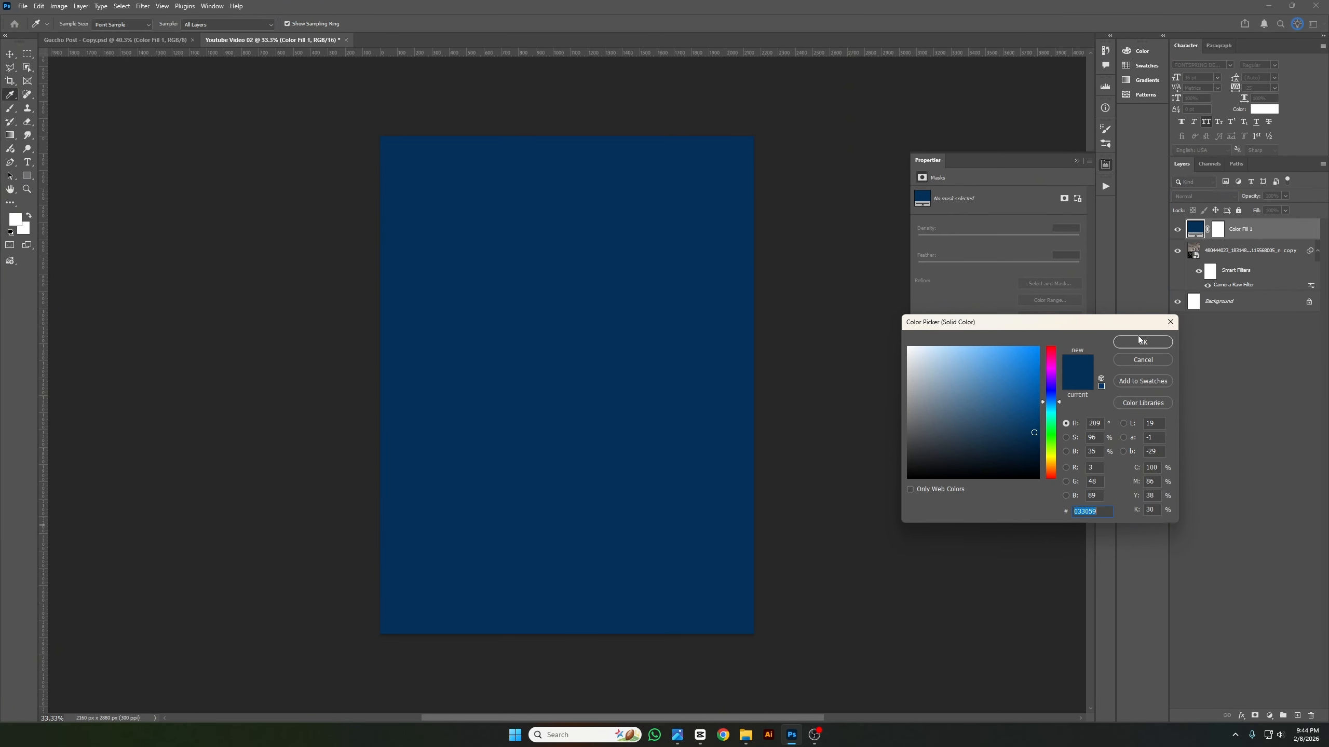
click(1140, 341)
click(1204, 198)
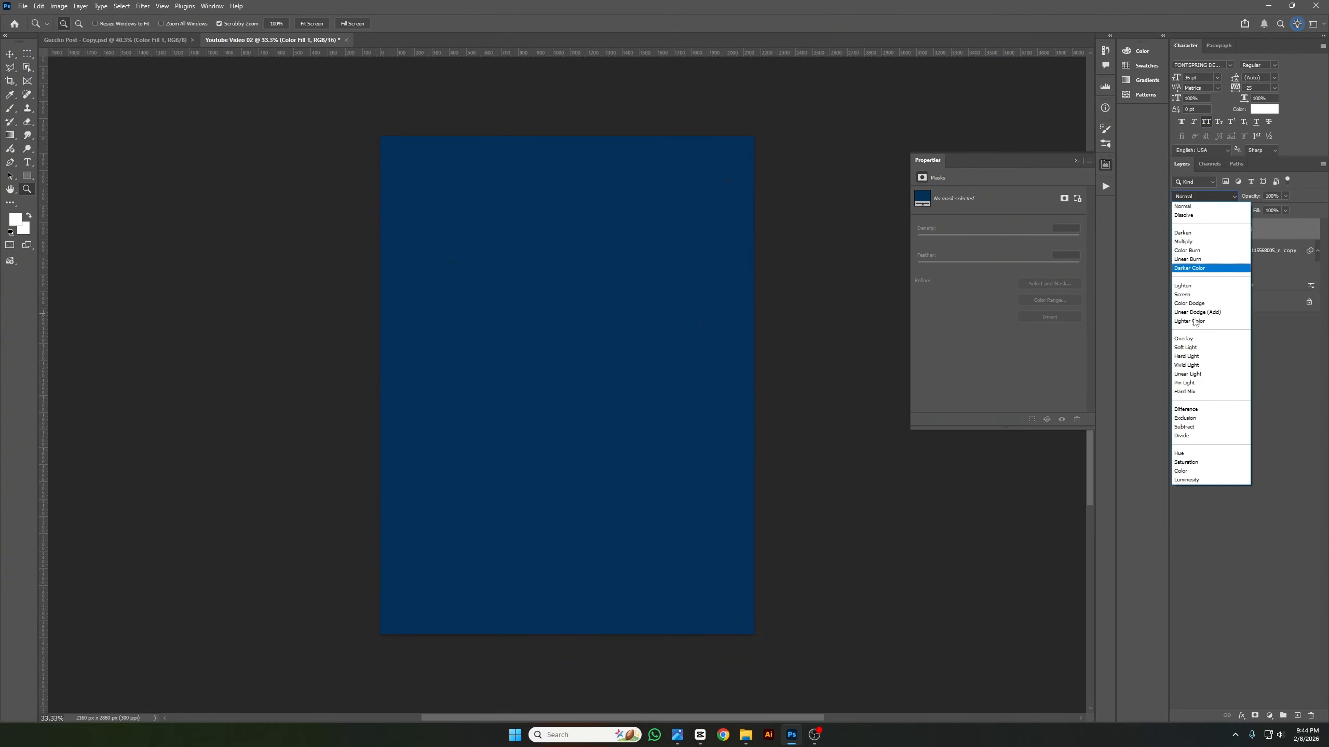
click(1197, 230)
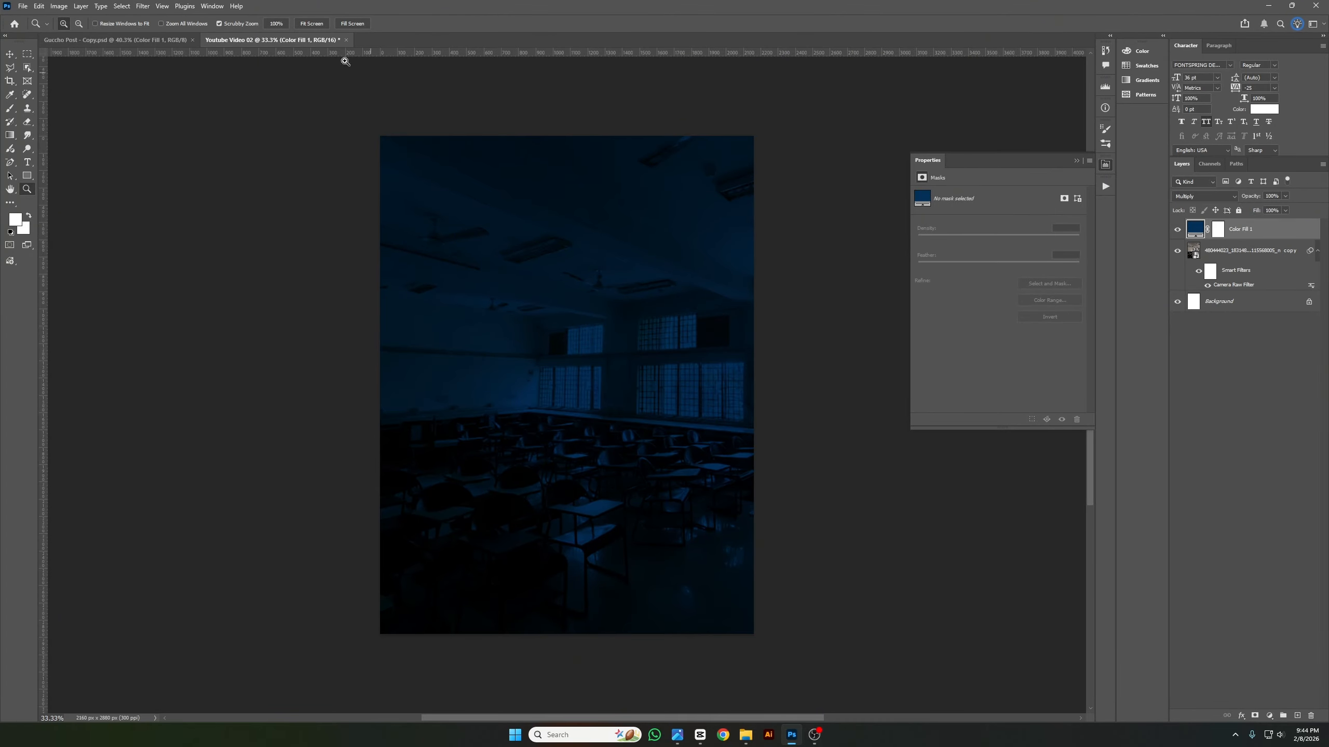
Copy the Dodge And Burn group with the man's image from the Master group of Gaccho Post - Copy.psd into Youtube Video 02, above Color Fill 1.
click(137, 41)
scroll(1250, 446, down, 5)
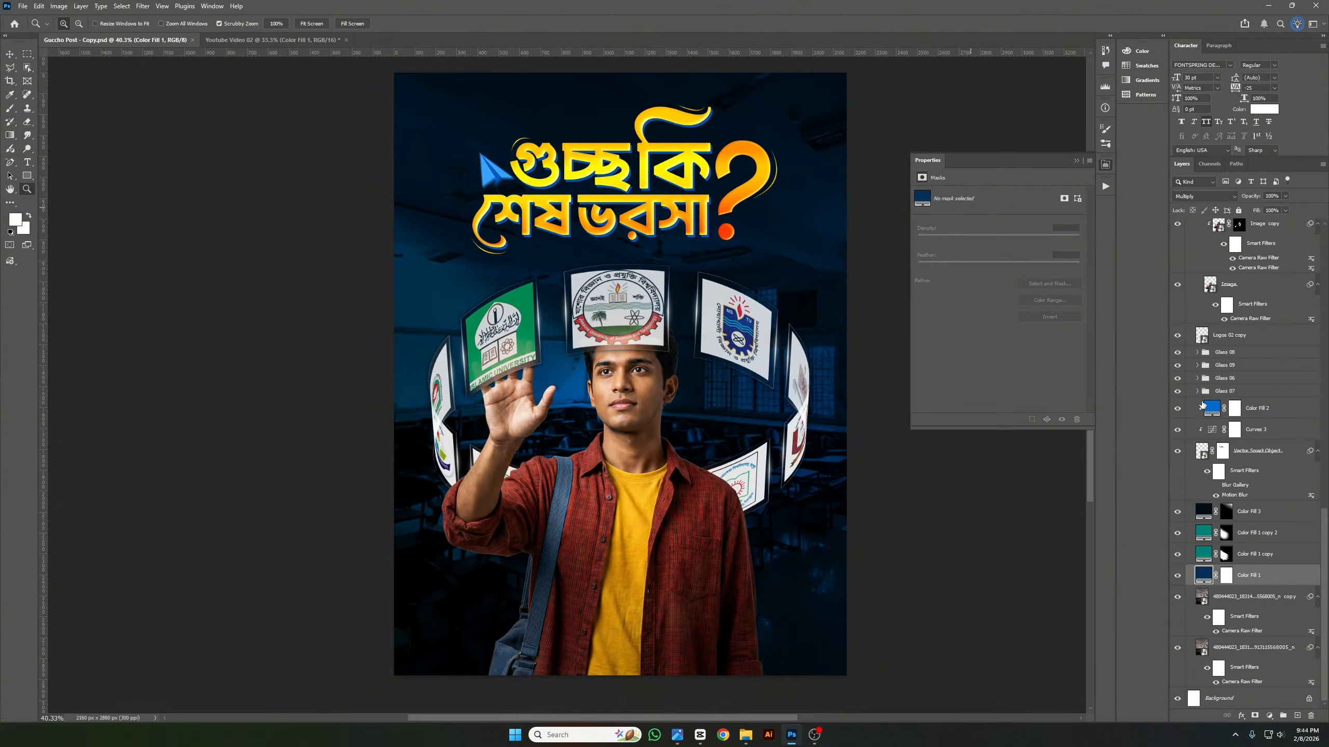
scroll(1194, 544, up, 8)
scroll(1194, 546, up, 18)
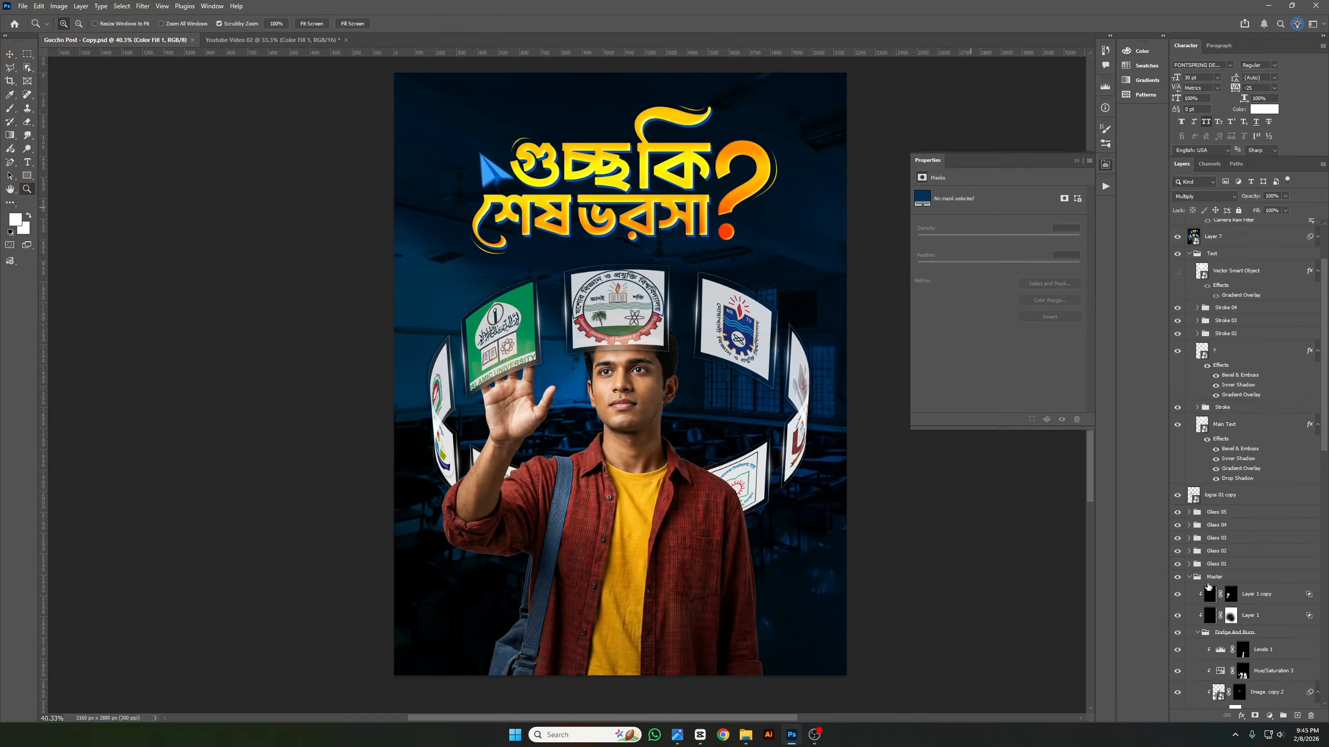
click(1208, 580)
scroll(1214, 582, down, 4)
scroll(1223, 580, down, 4)
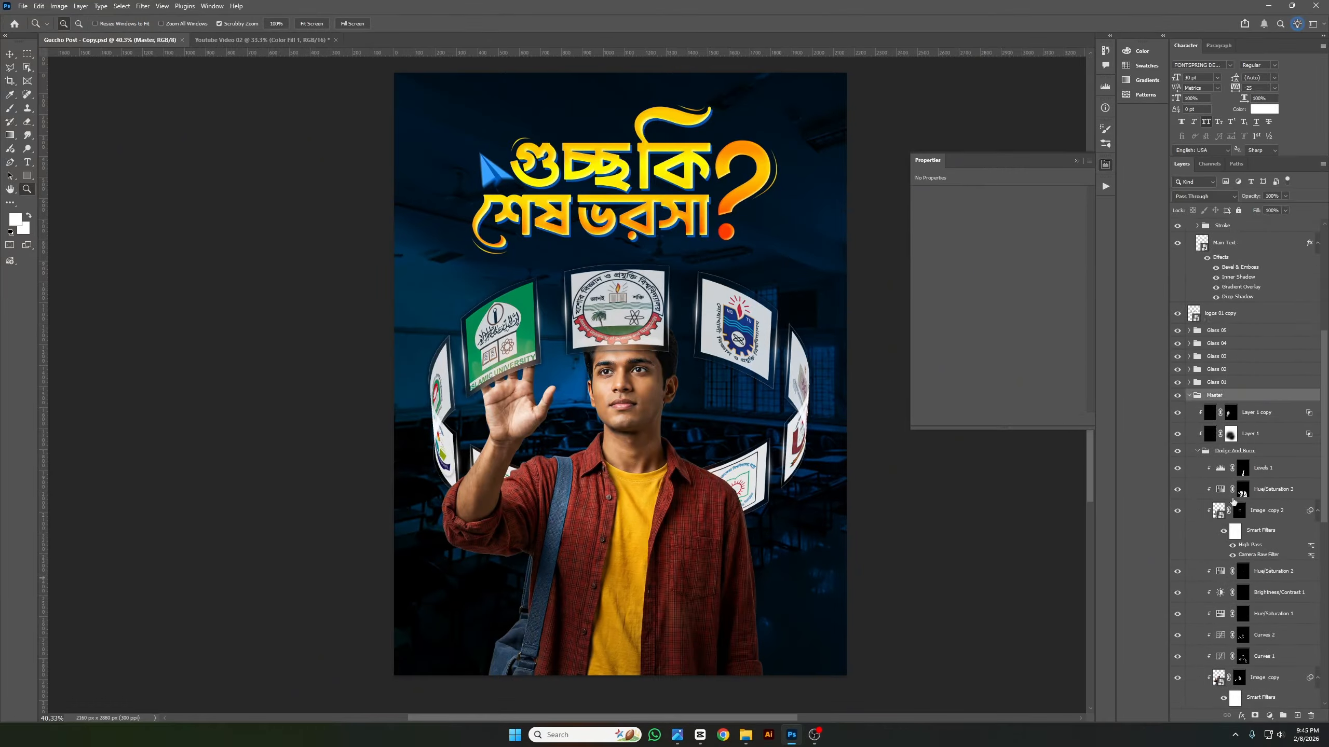
click(1238, 458)
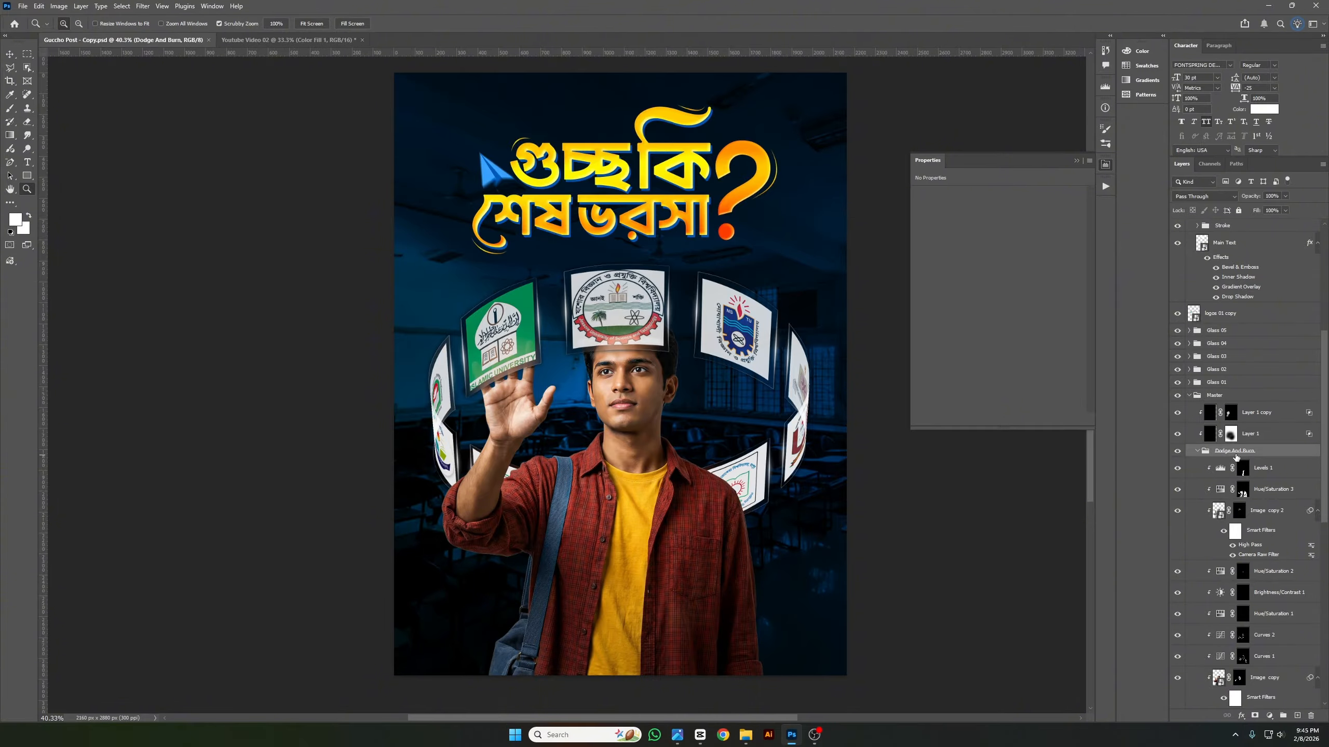
click(252, 40)
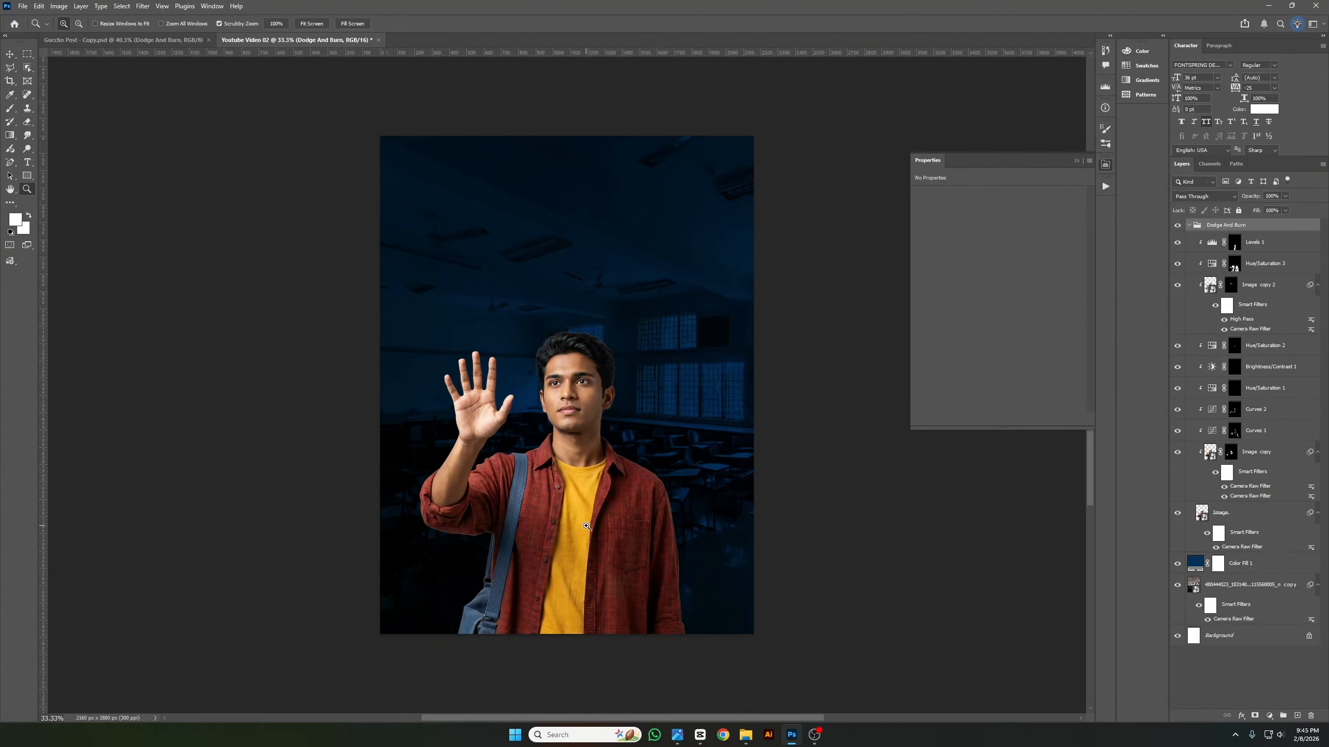
mouse_move(591, 518)
mouse_down()
mouse_move(643, 515)
mouse_move(587, 502)
mouse_up()
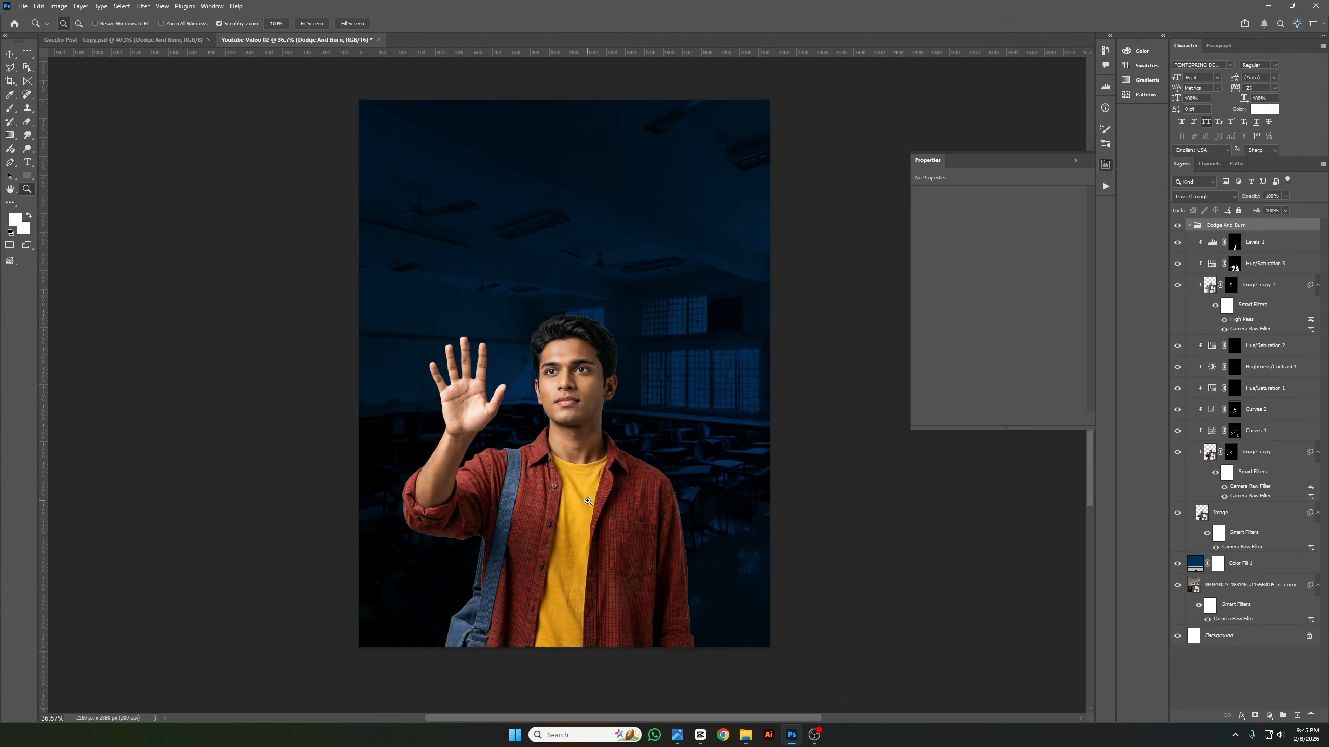
scroll(588, 501, up, 1)
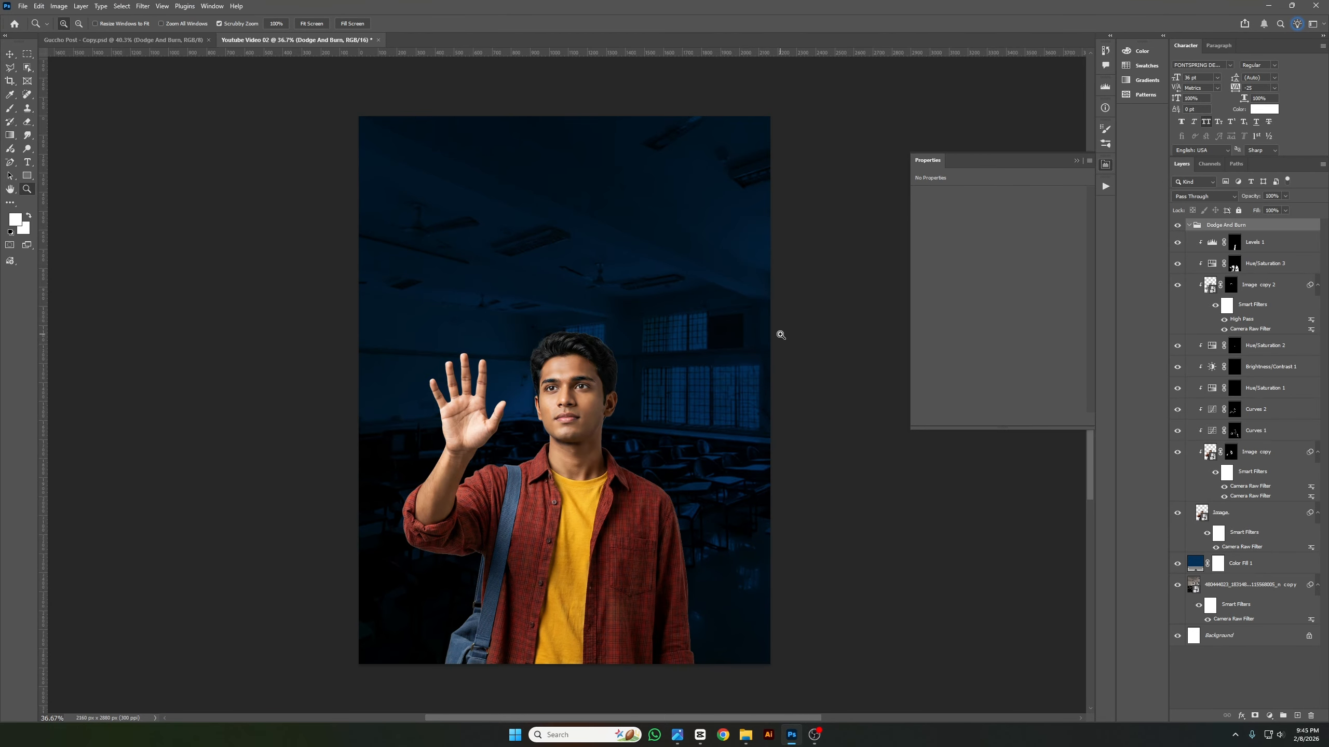
Switch to Chrome and look through the YouTube channel's published videos, starting from YouTube Studio.
click(724, 739)
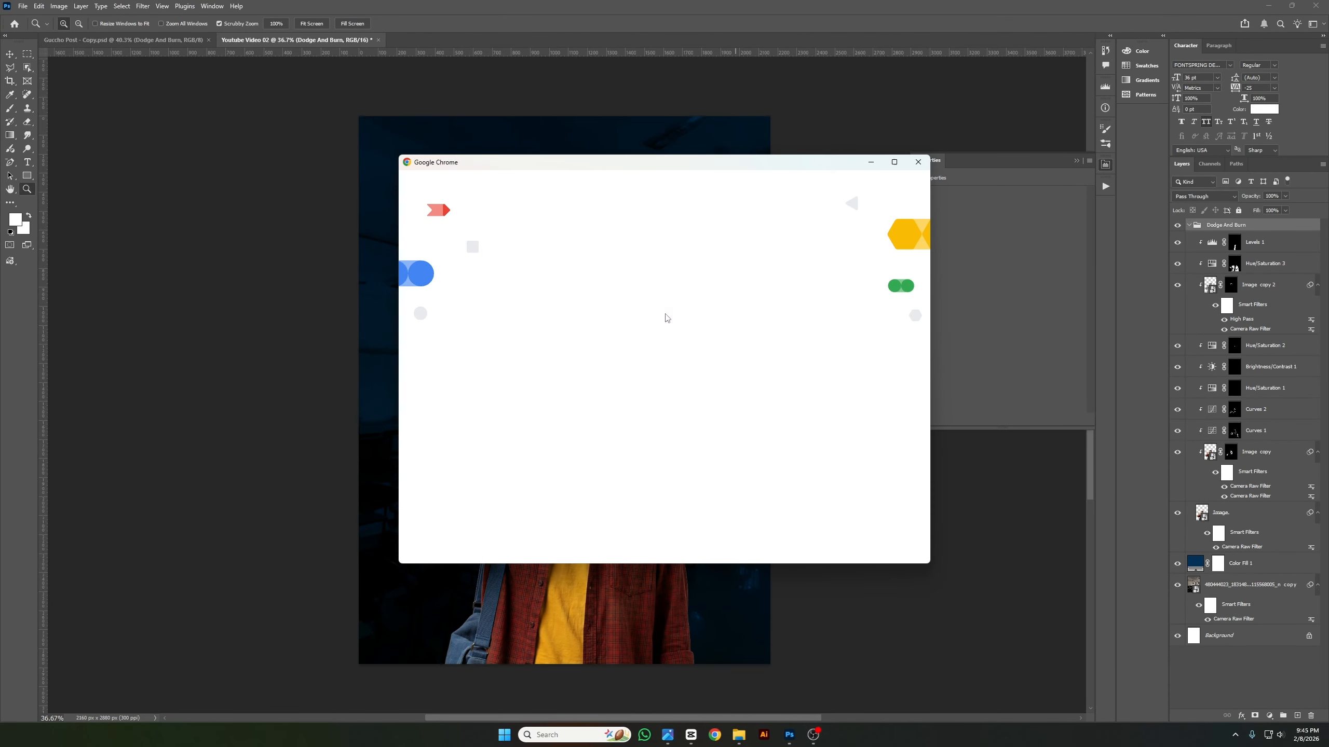
click(525, 356)
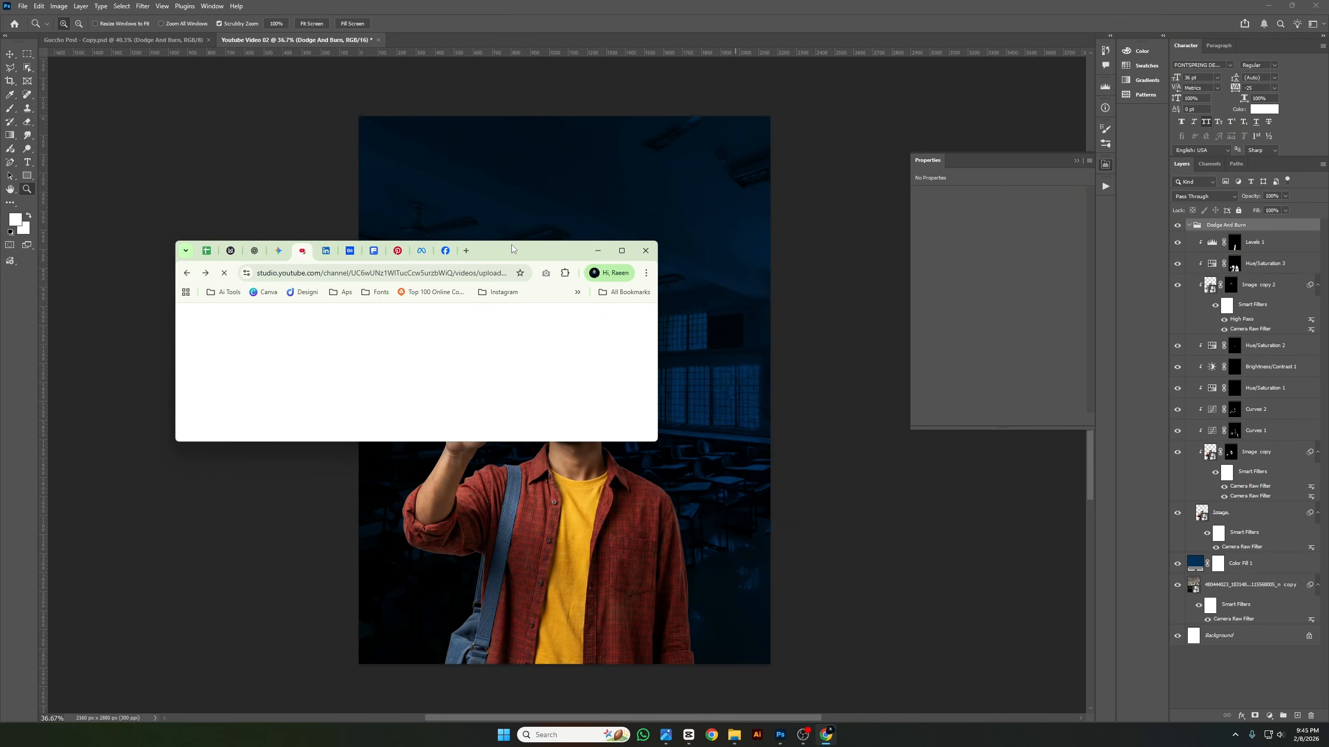
double_click(514, 249)
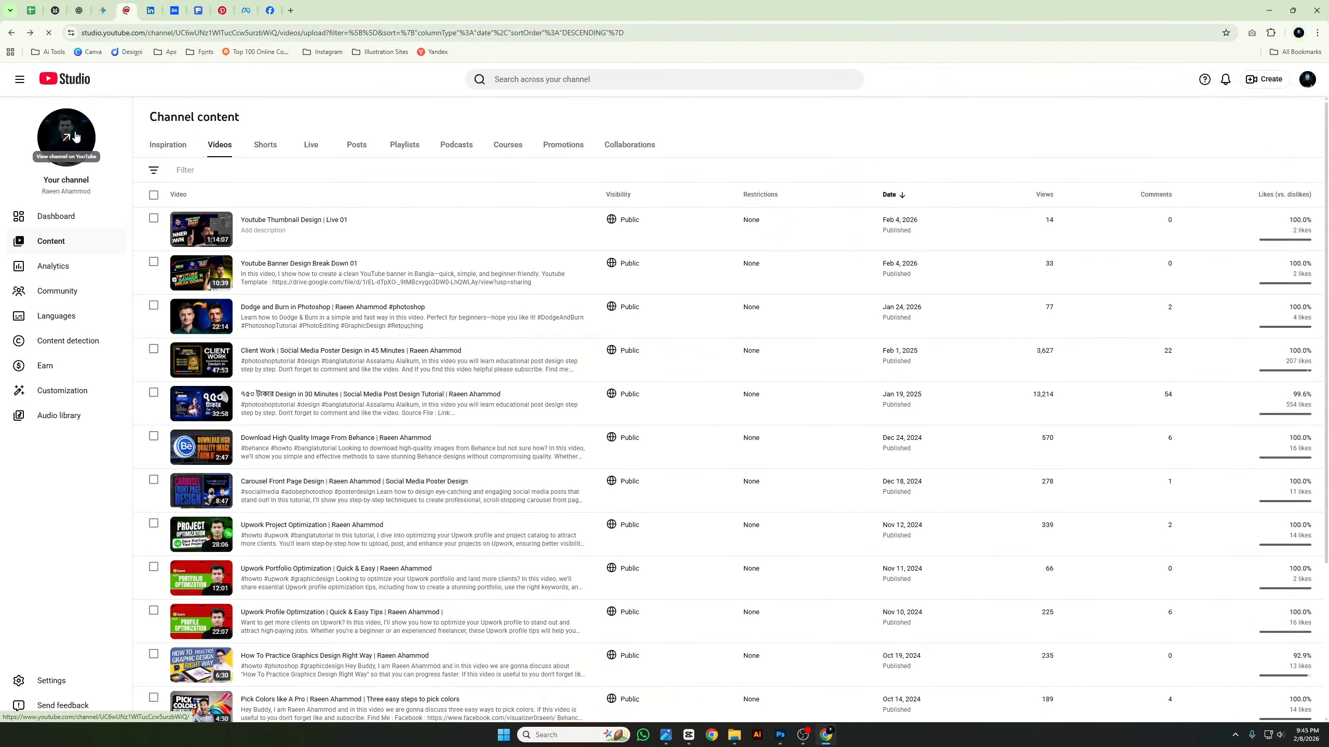
click(68, 152)
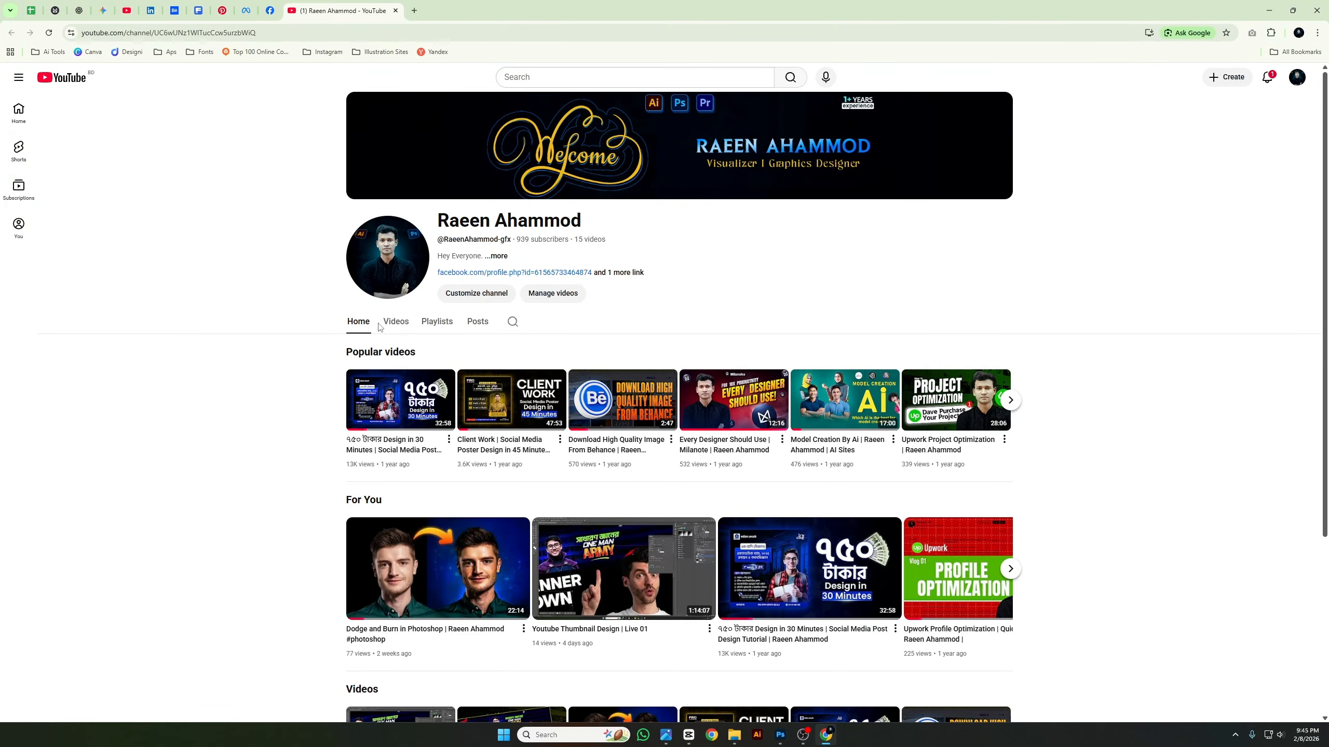
click(393, 325)
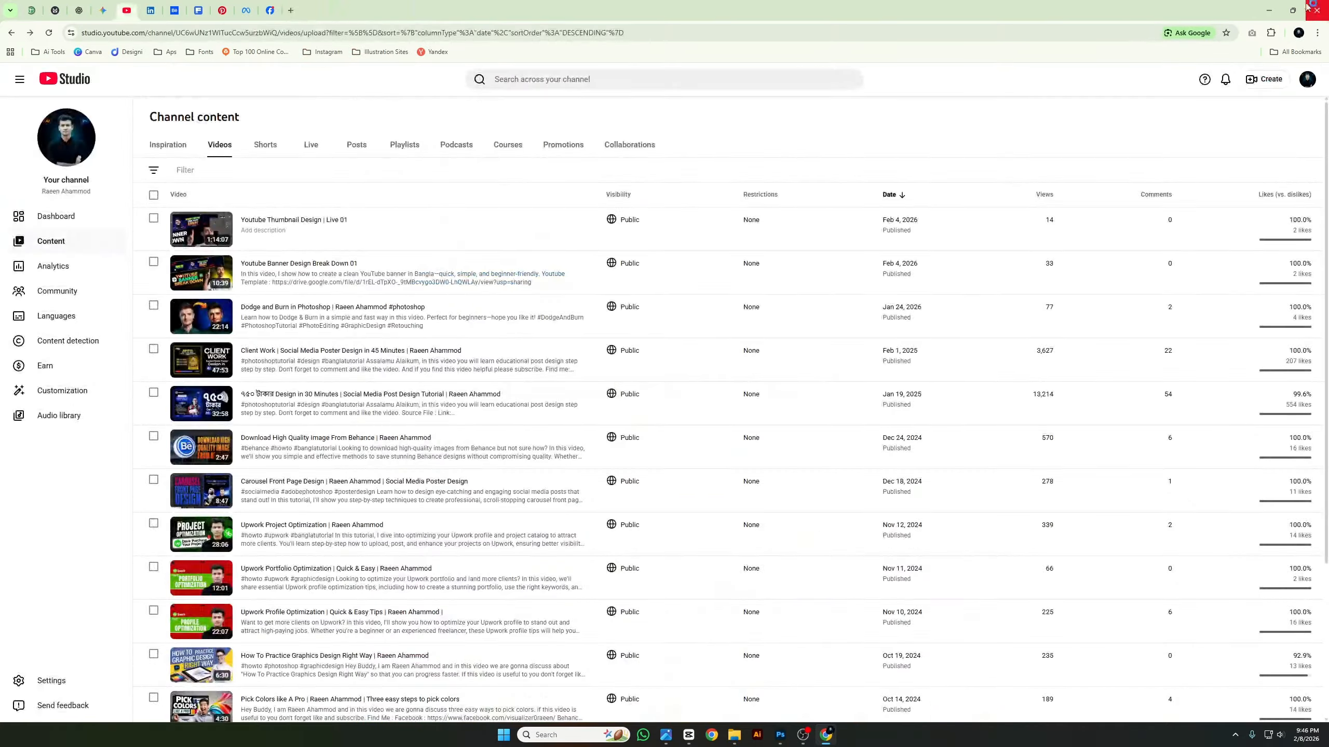
click(1276, 8)
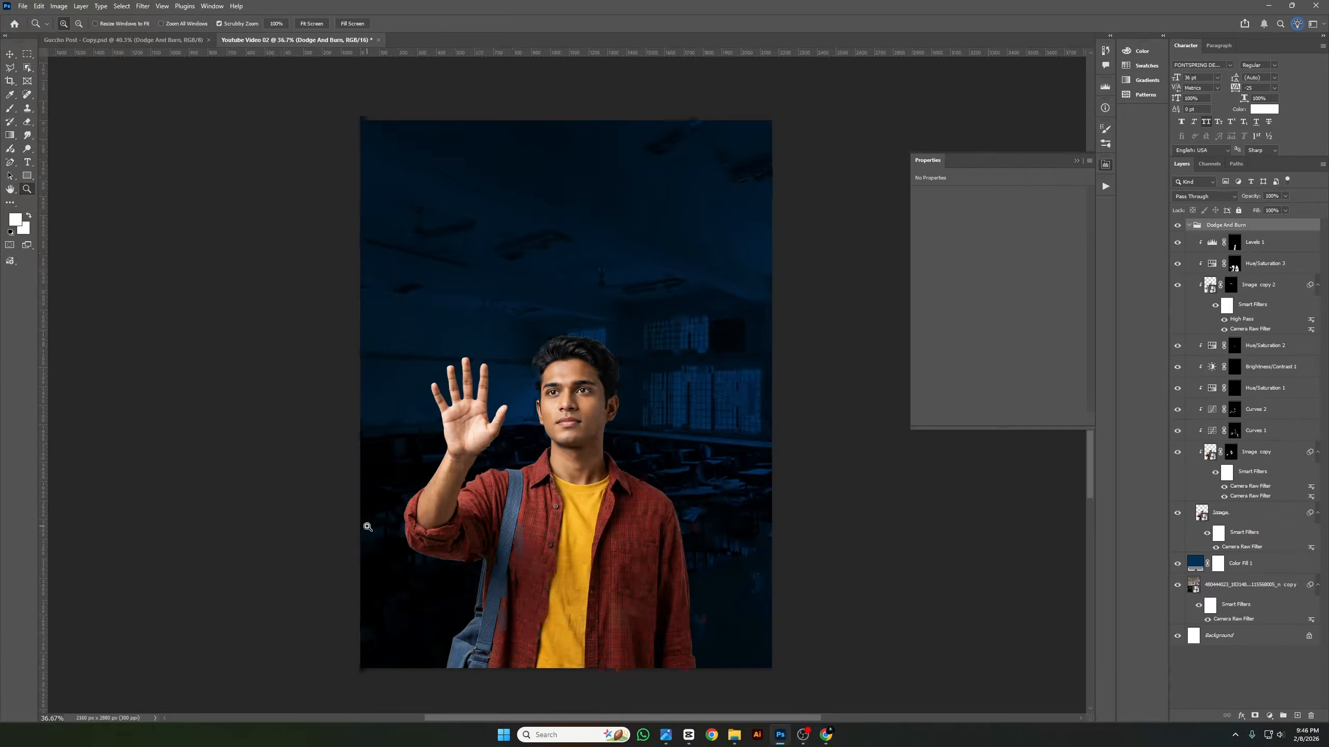
Create a new empty layer above the Dodge And Burn group in Youtube Video 02.
drag(366, 466, 478, 401)
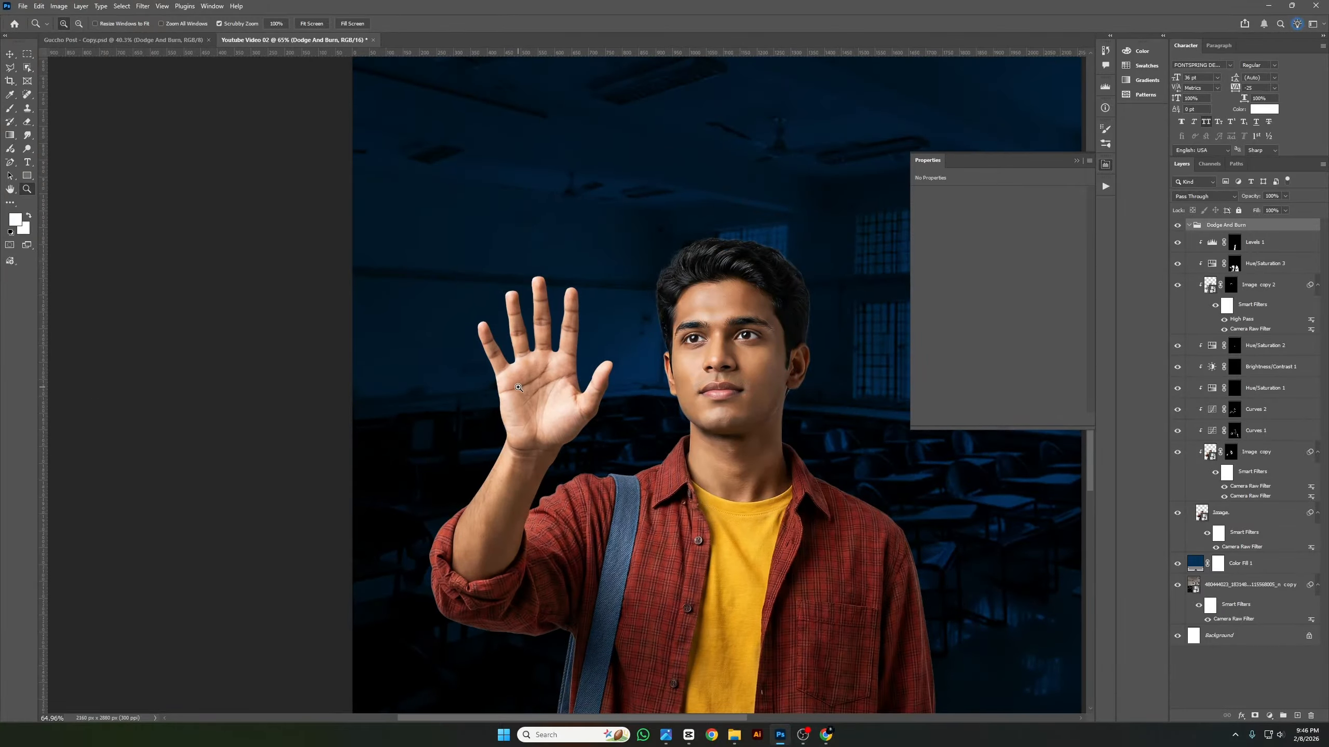
scroll(518, 387, down, 4)
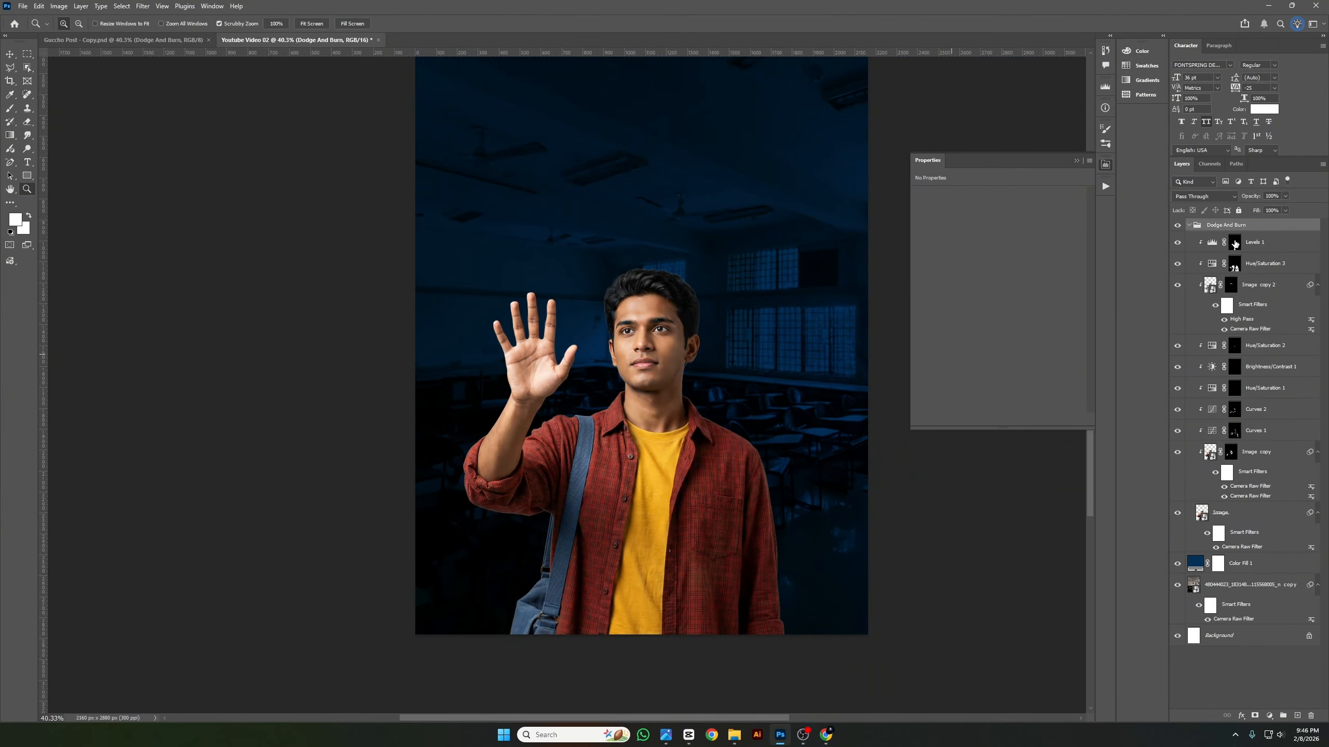
click(1297, 716)
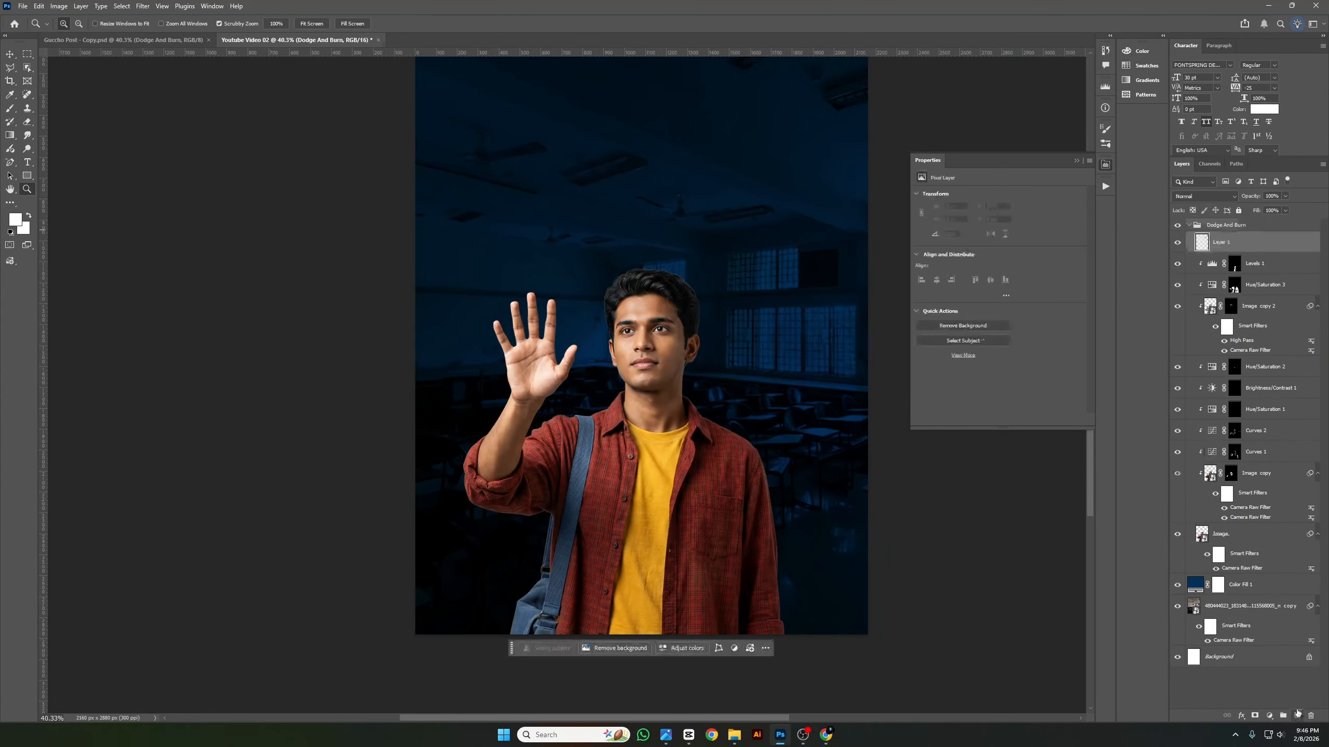
drag(1226, 241, 1233, 224)
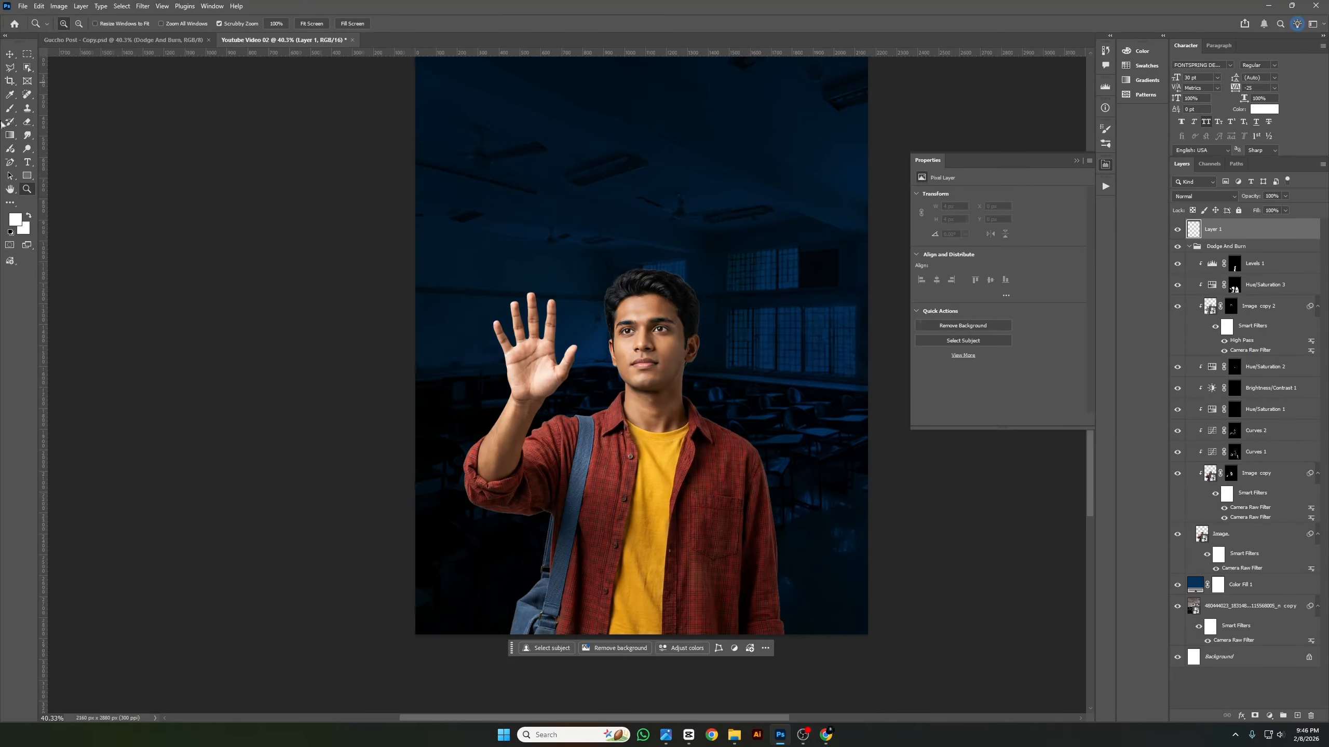
Fill the new layer with a dark navy sampled from the classroom background and clip it to the Dodge And Burn group.
click(10, 95)
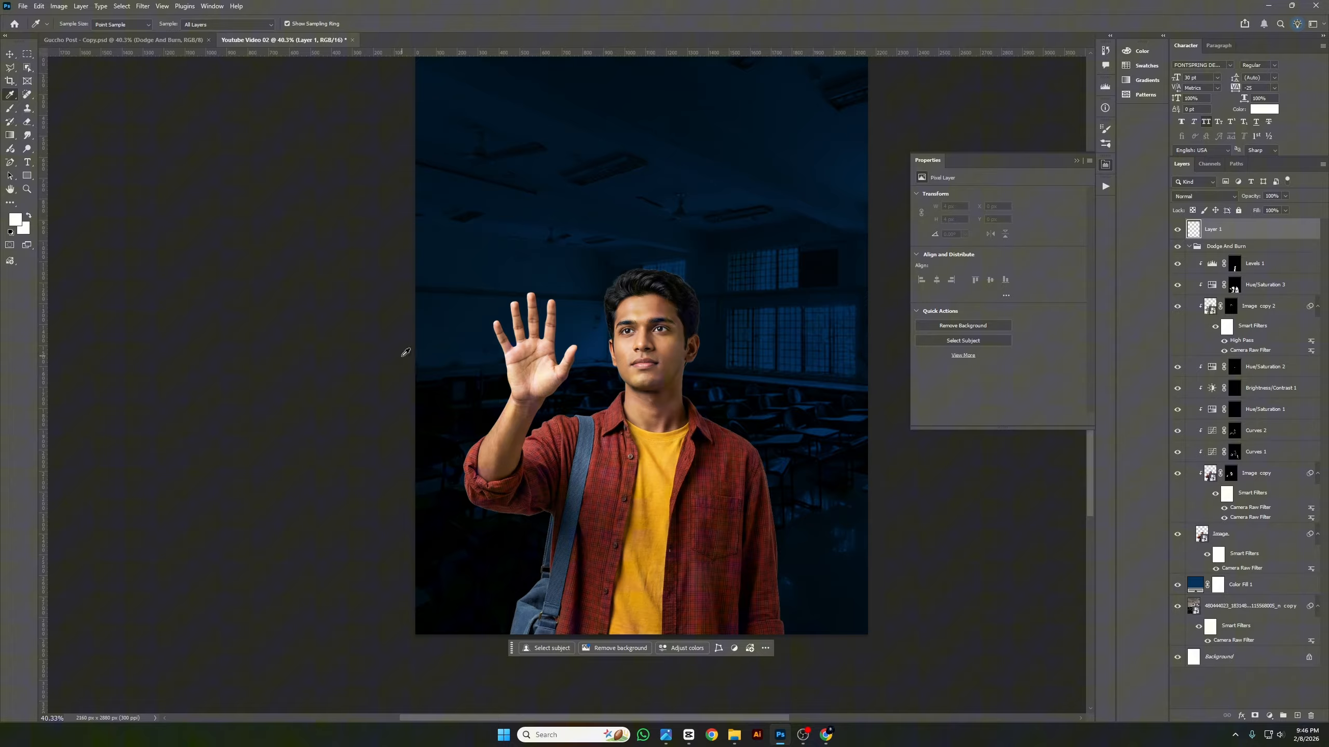
click(825, 518)
key(alt+BackSpace)
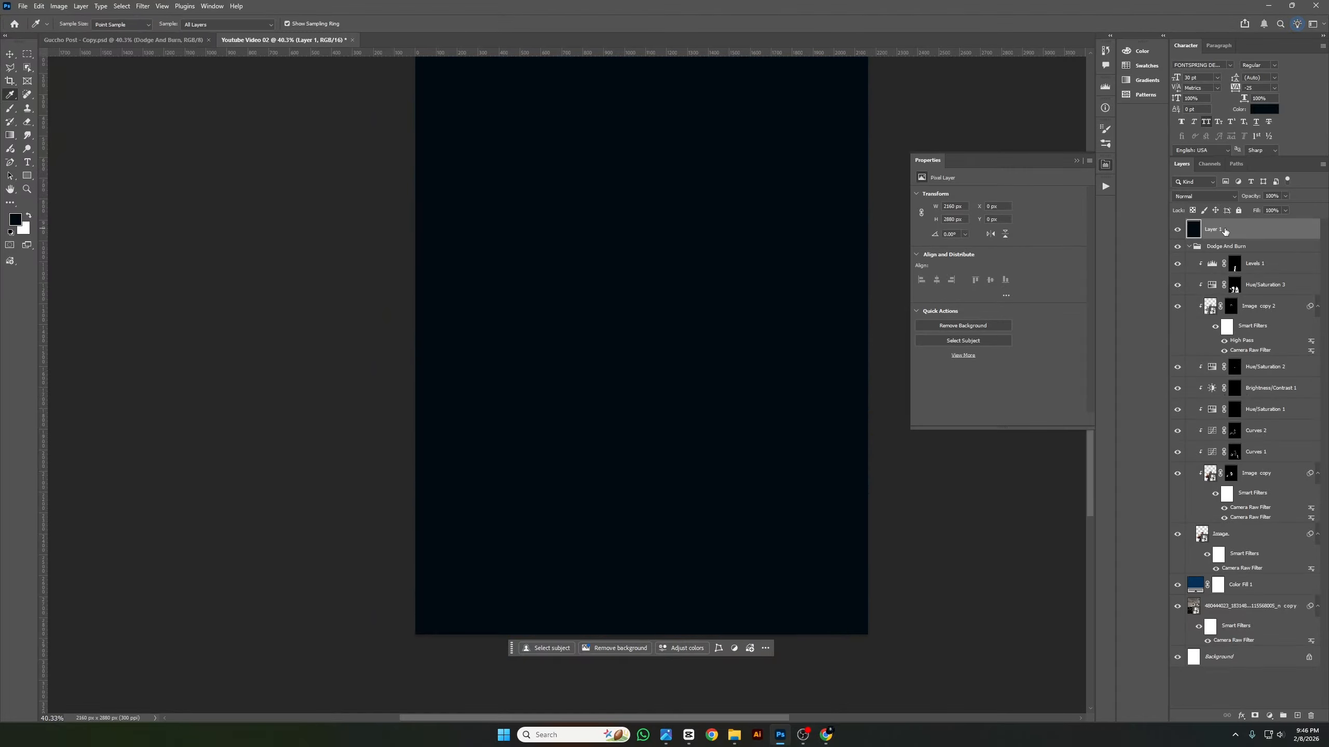
alt+click(1210, 237)
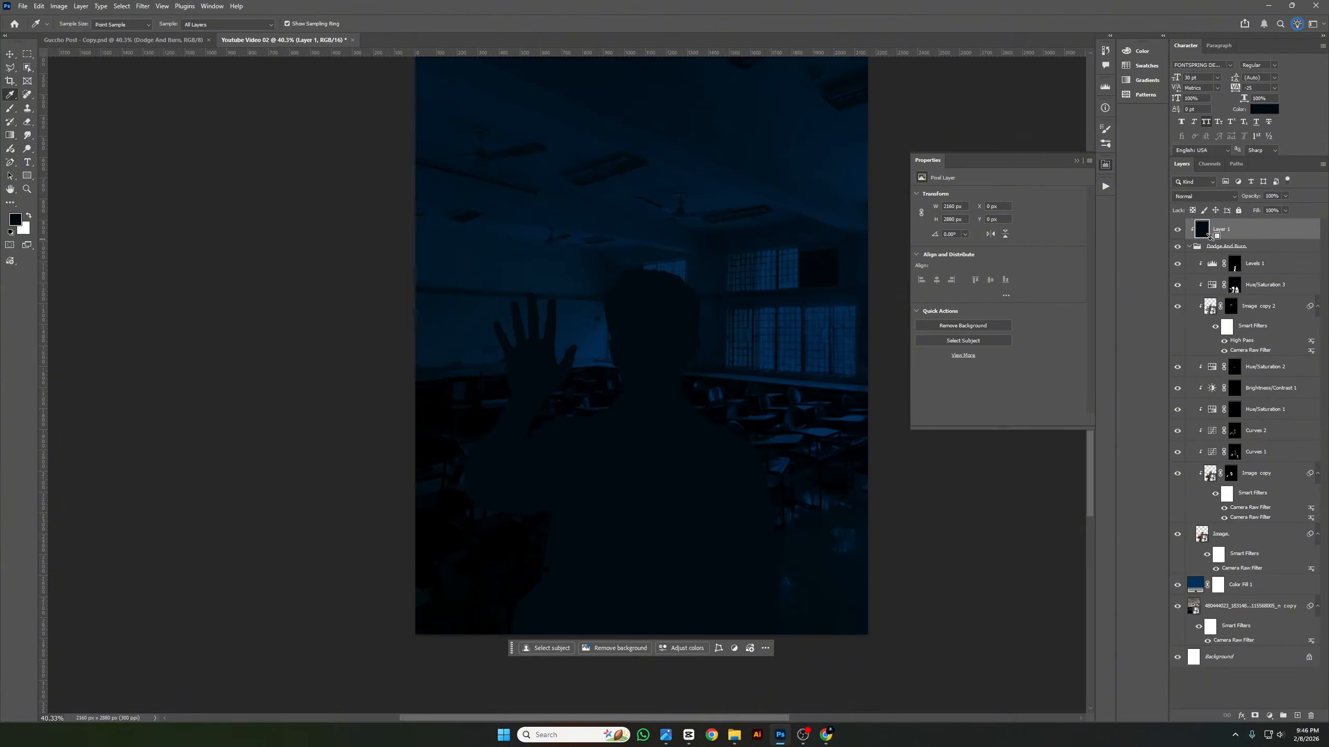
Split Layer 1's Blend If highlight range for the underlying layer to 0 / 255 and apply it.
double_click(1308, 232)
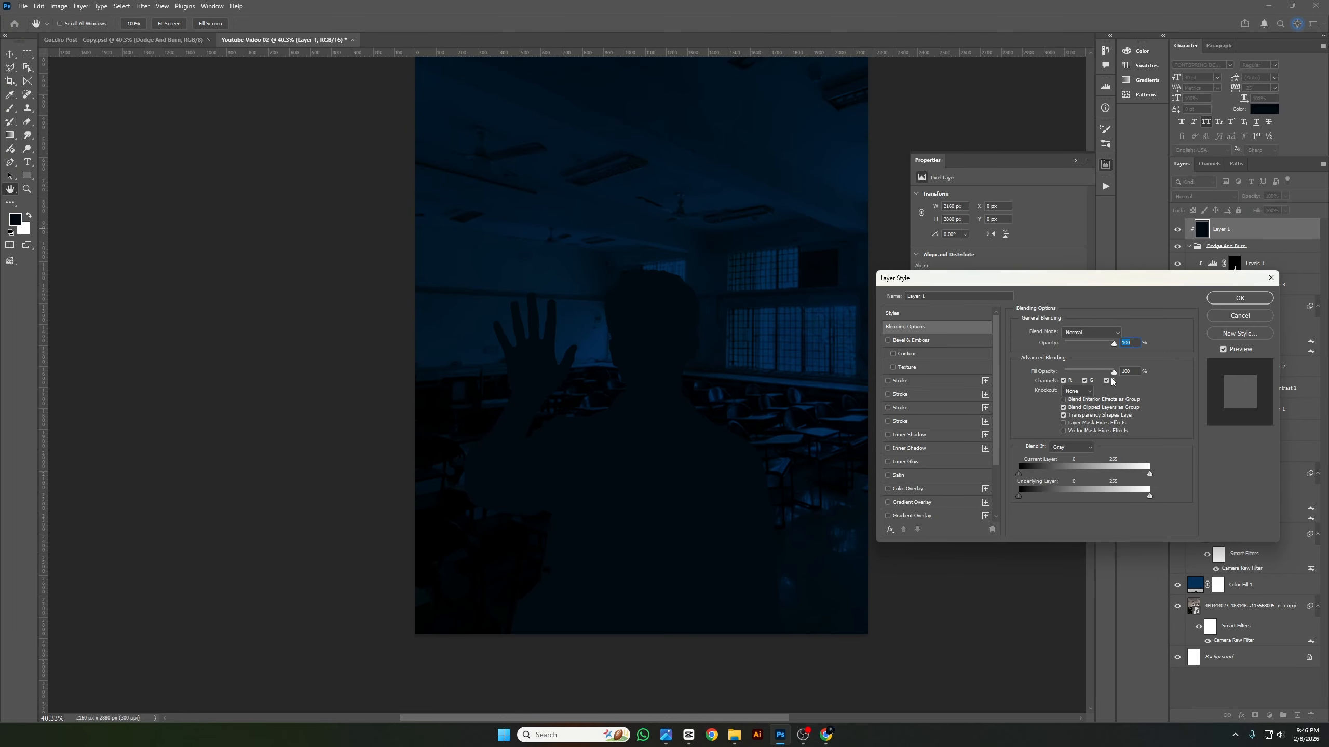
key(alt)
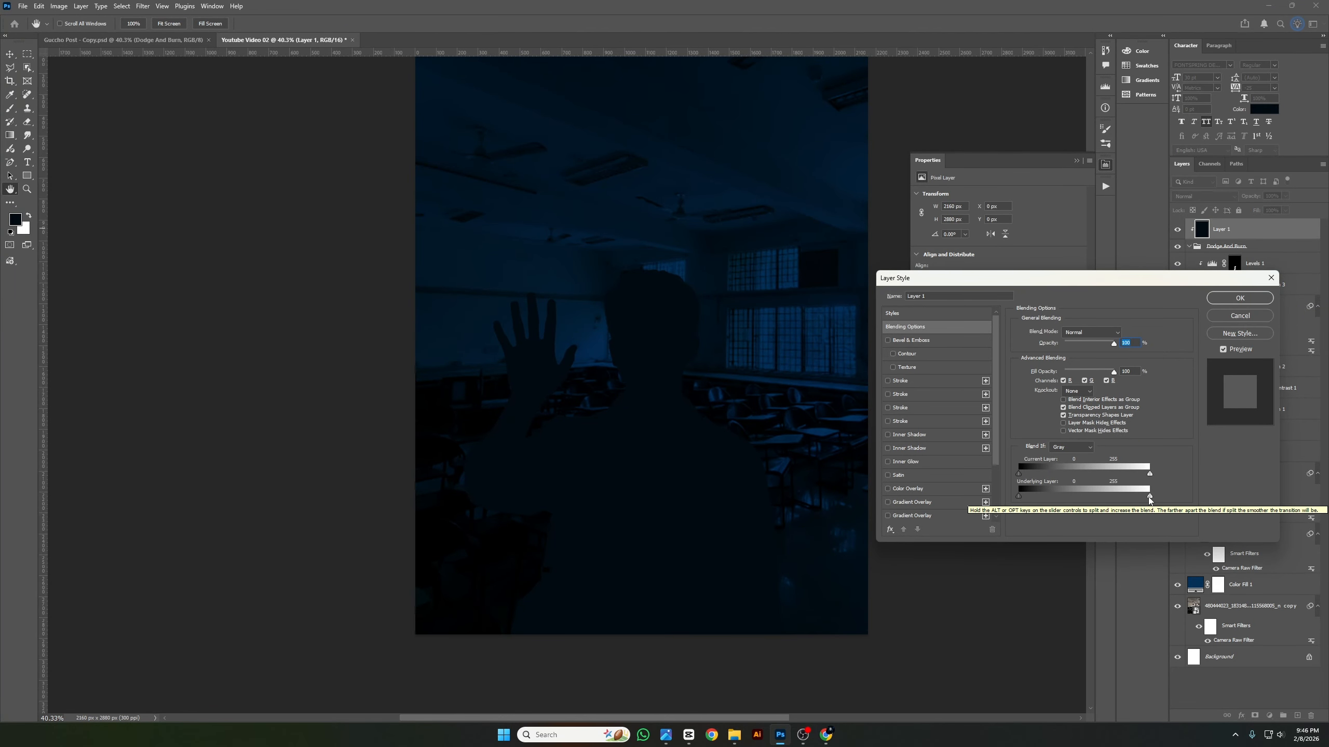
key(alt)
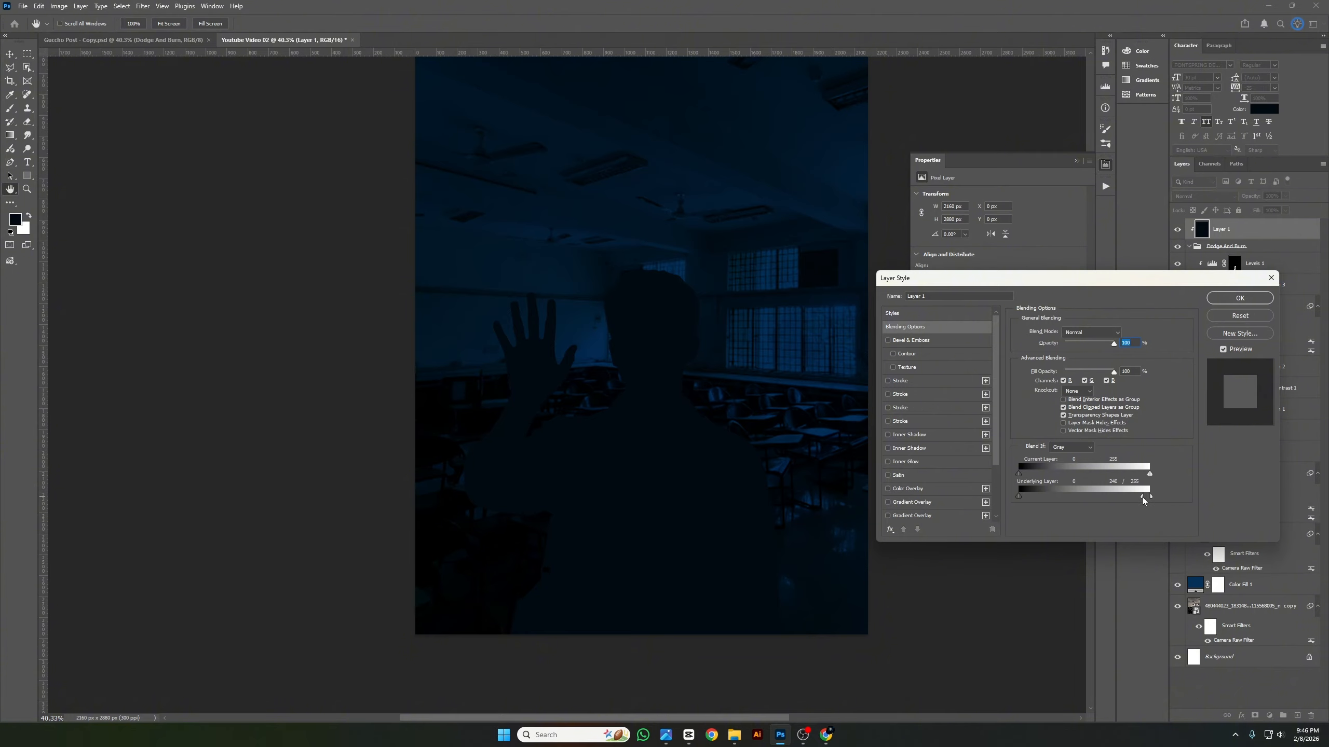
drag(1133, 497, 1003, 505)
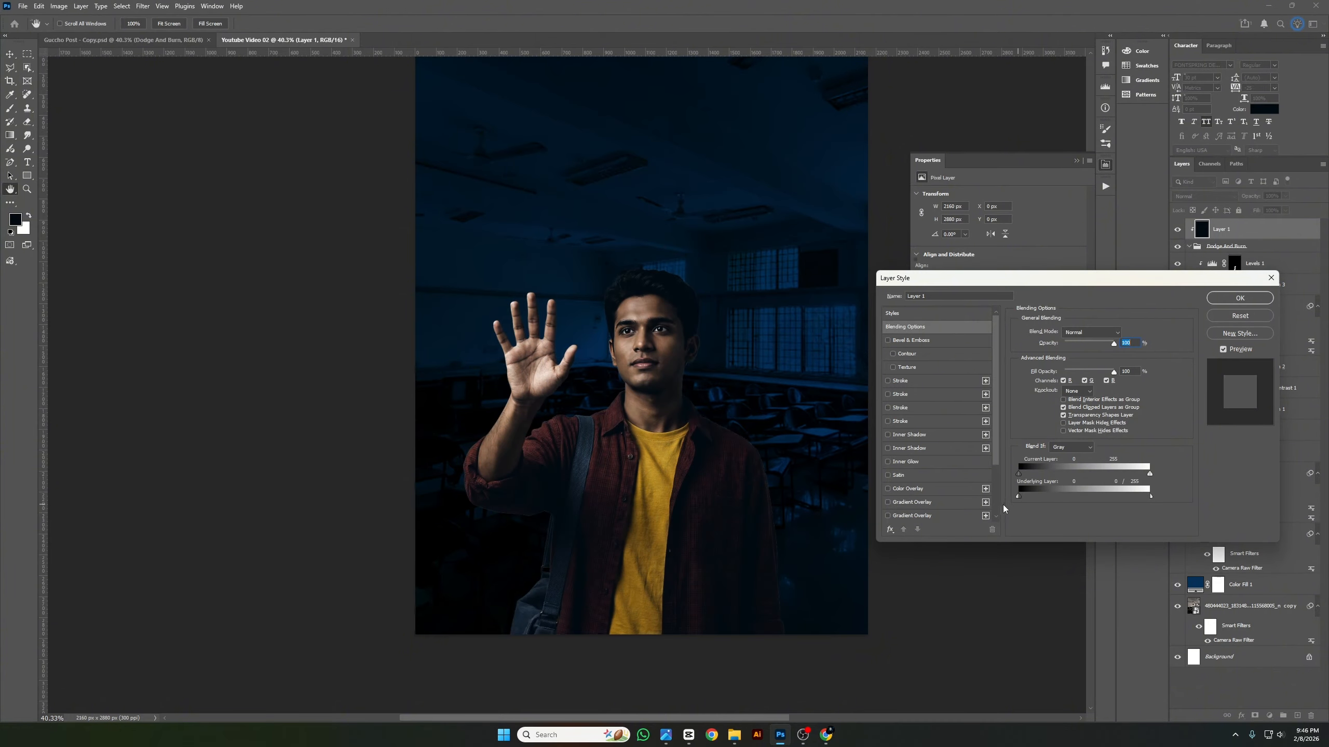
click(1239, 298)
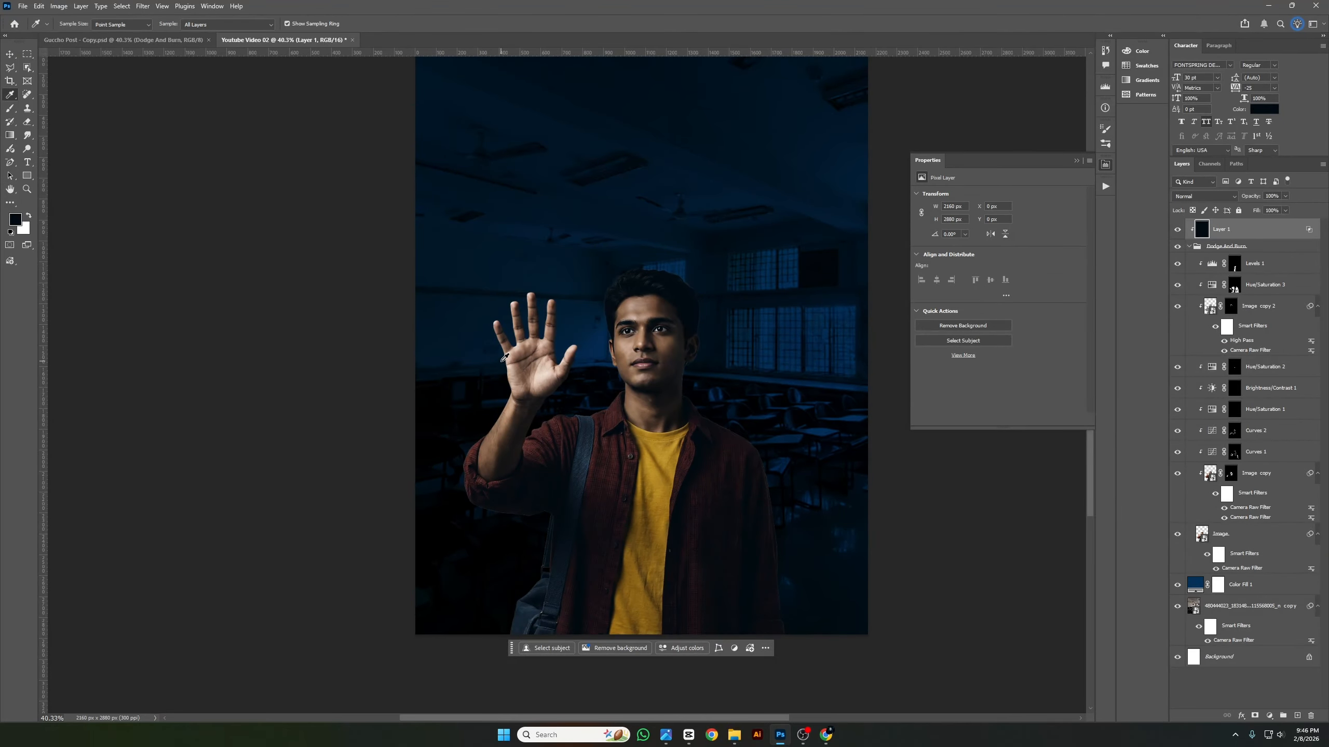
Add a layer mask to Layer 1 and paint black with a large soft brush at 37% opacity over the man's face and chest.
scroll(504, 358, right, 2)
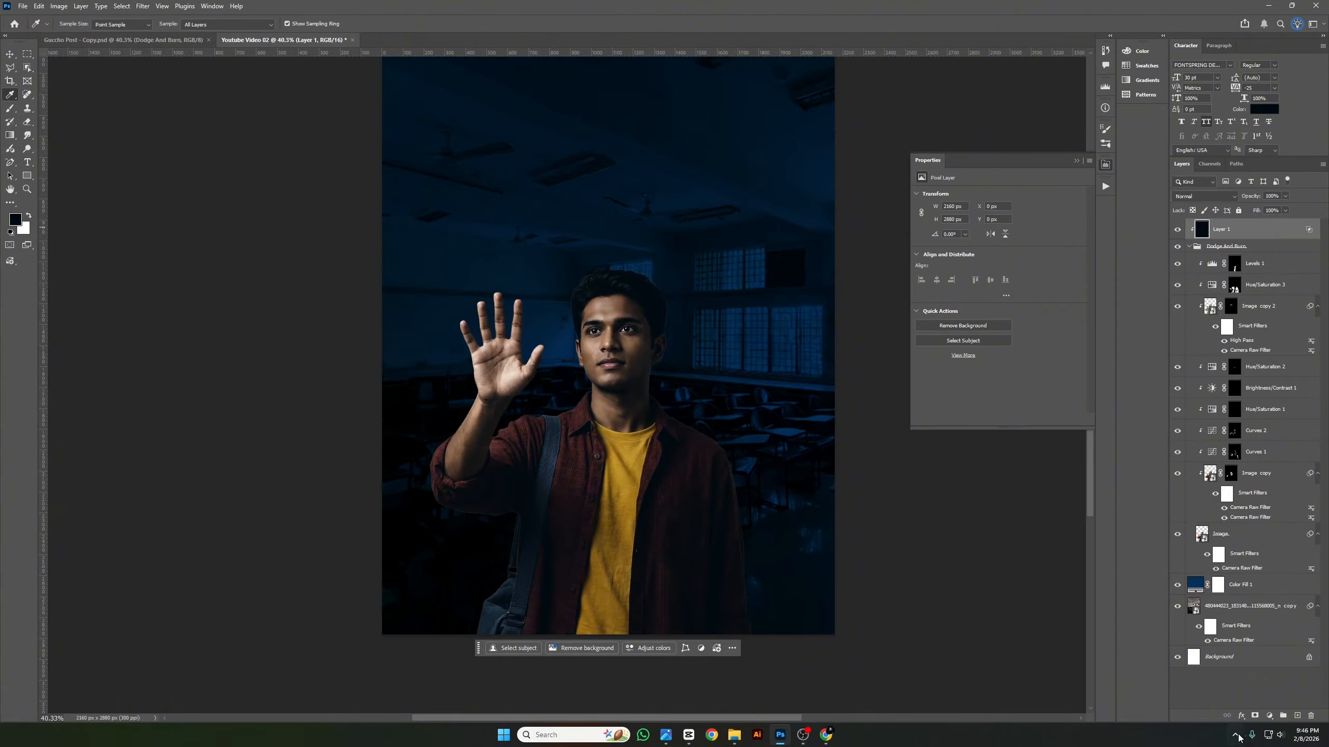
click(1254, 715)
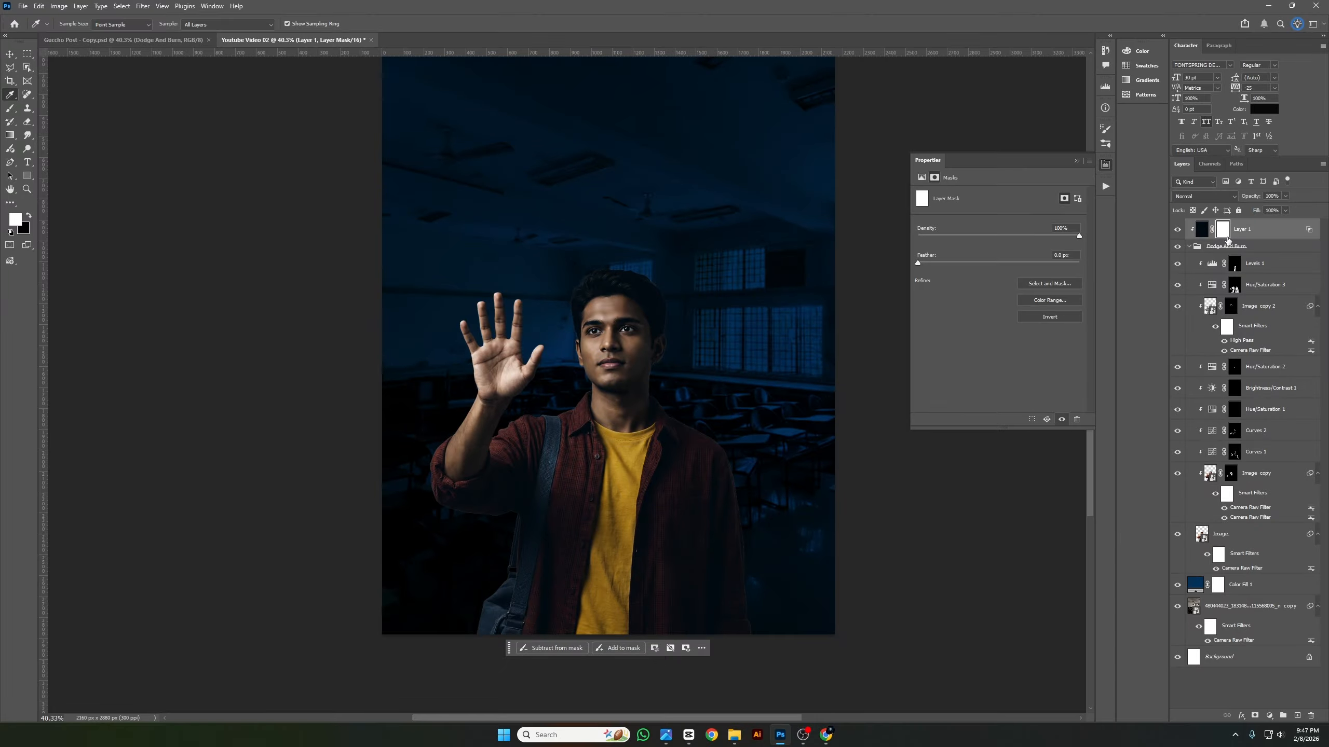
click(9, 108)
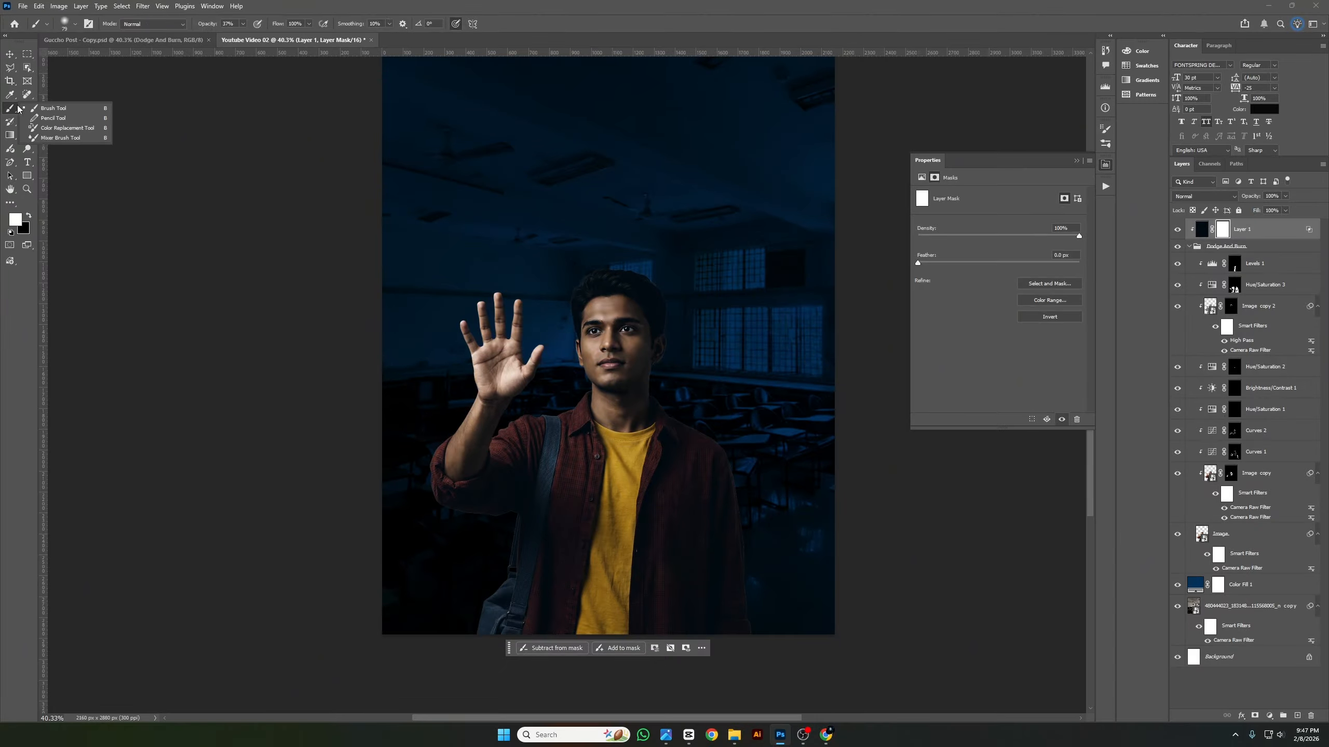
alt+right_click(603, 390)
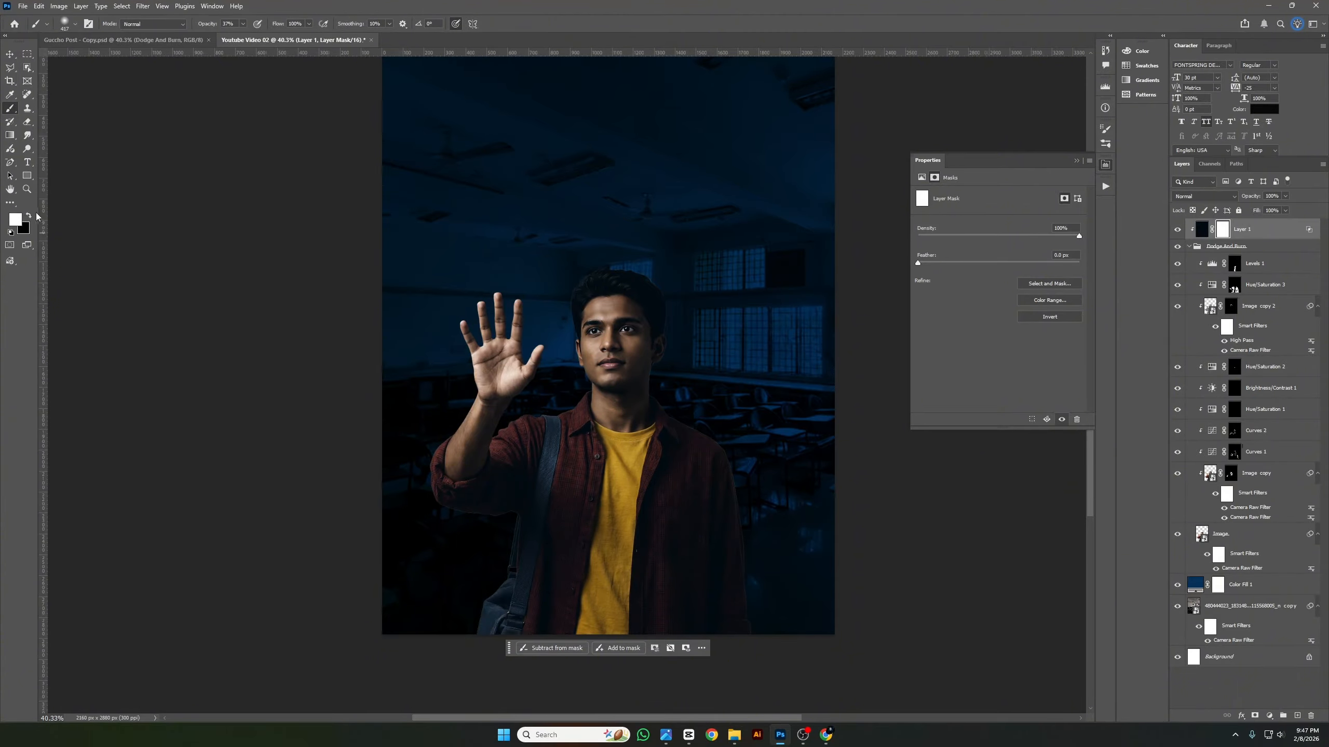
click(27, 214)
scroll(600, 471, up, 3)
alt+right_click(611, 474)
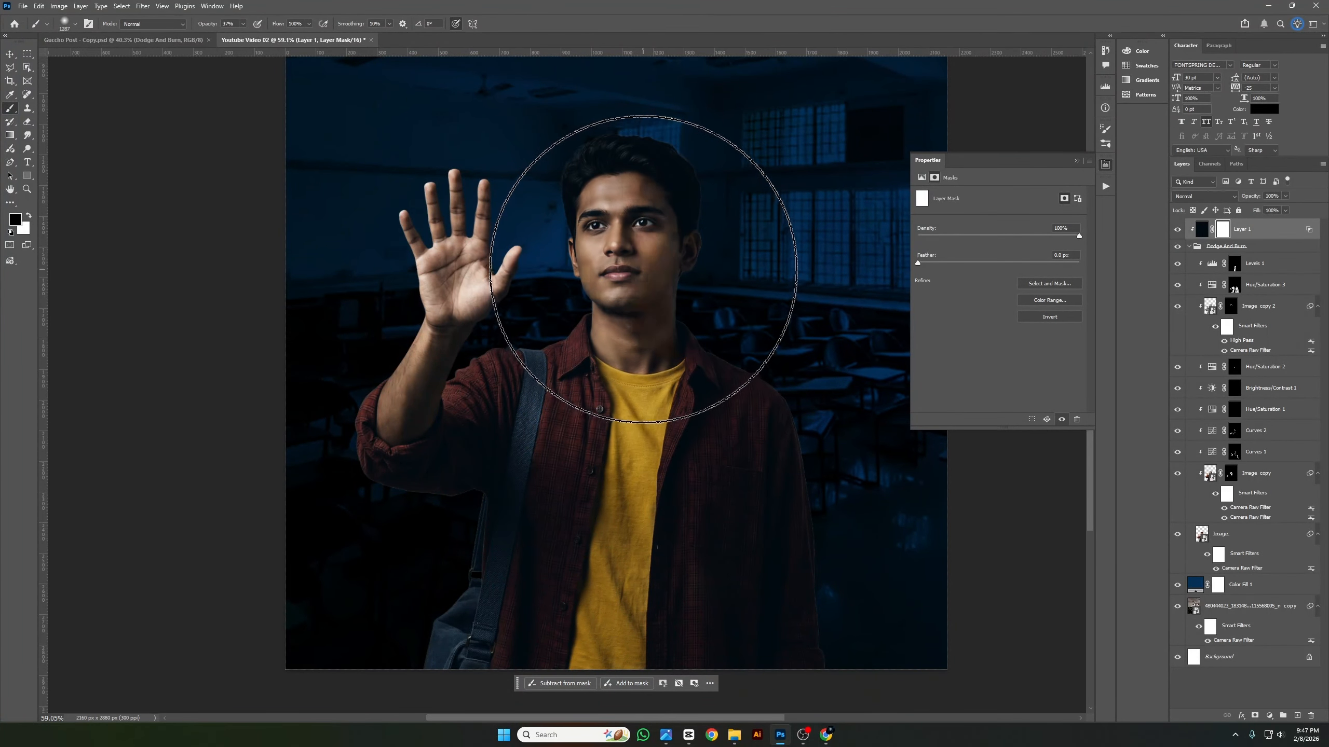
click(638, 288)
alt+right_click(641, 362)
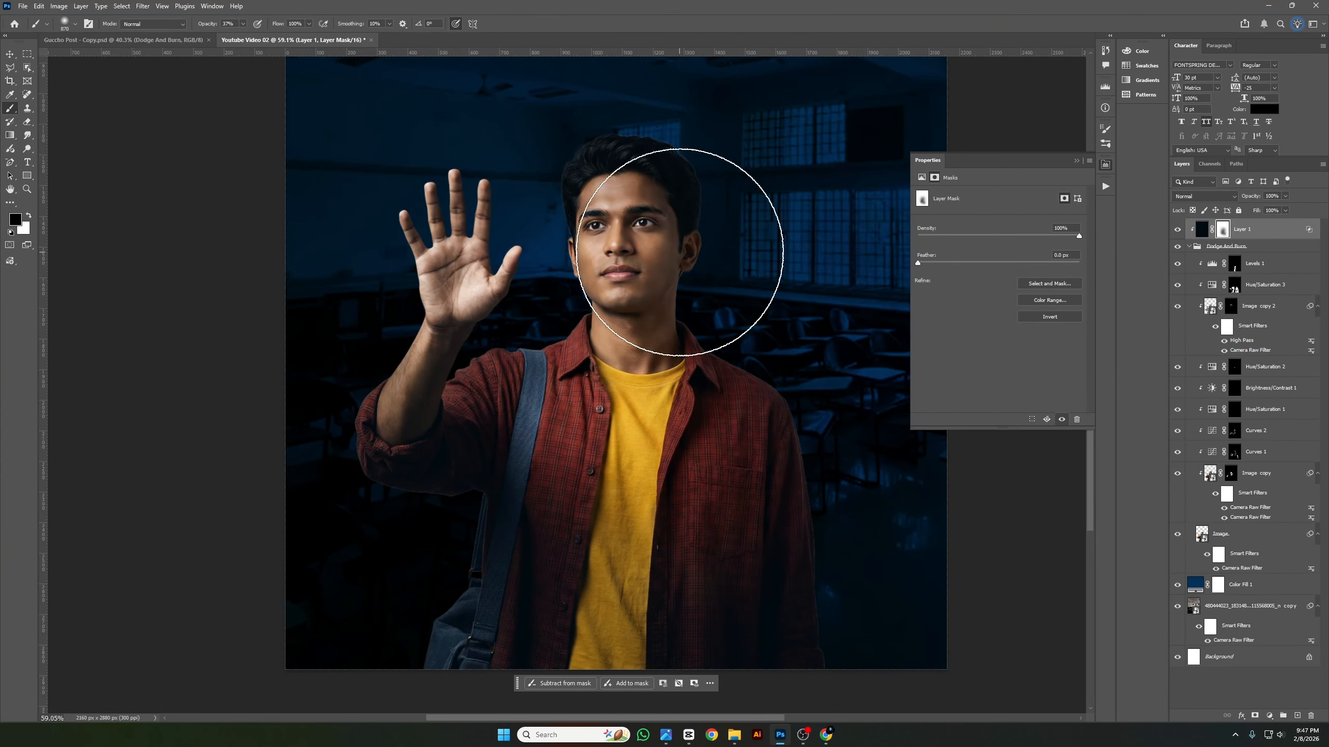
Paint more black on Layer 1's mask over the face and shirt with a smaller soft brush at 37% opacity.
scroll(624, 389, up, 2)
alt+right_click(622, 237)
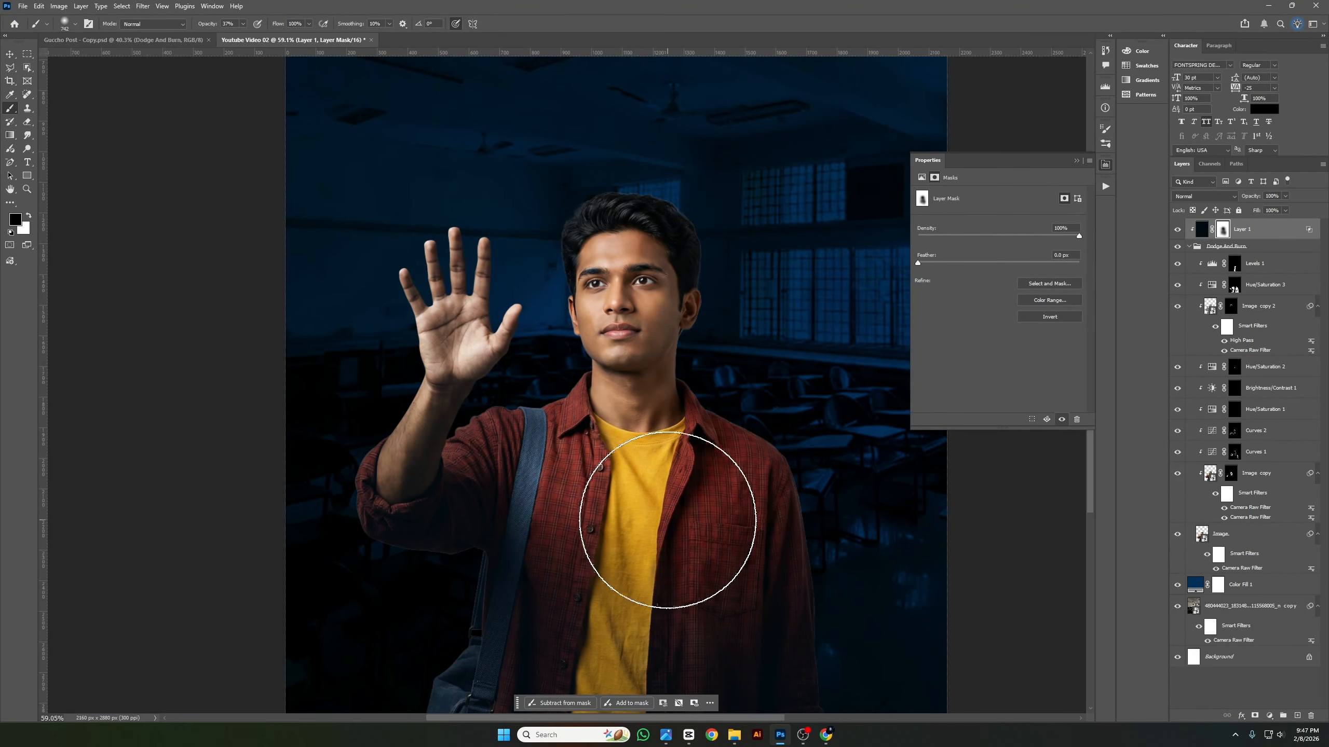
scroll(546, 490, down, 2)
alt+right_click(538, 487)
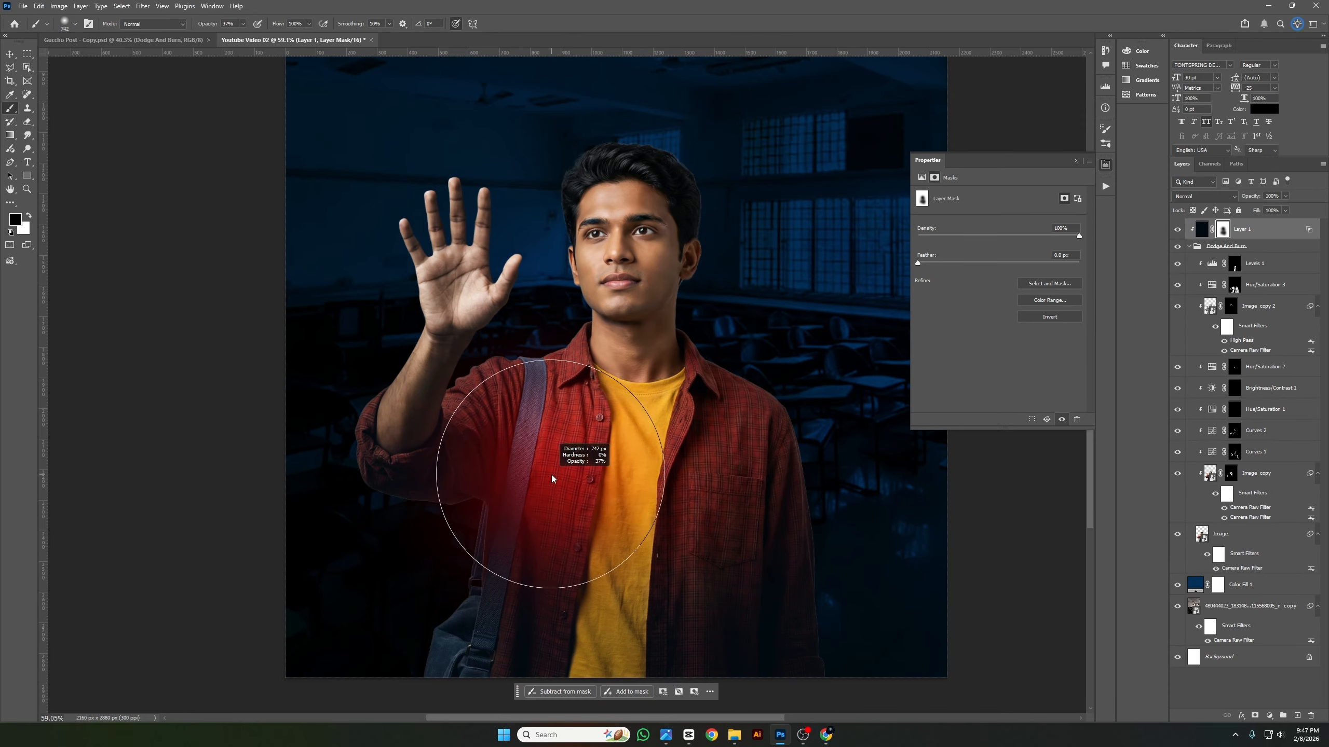
scroll(520, 515, up, 2)
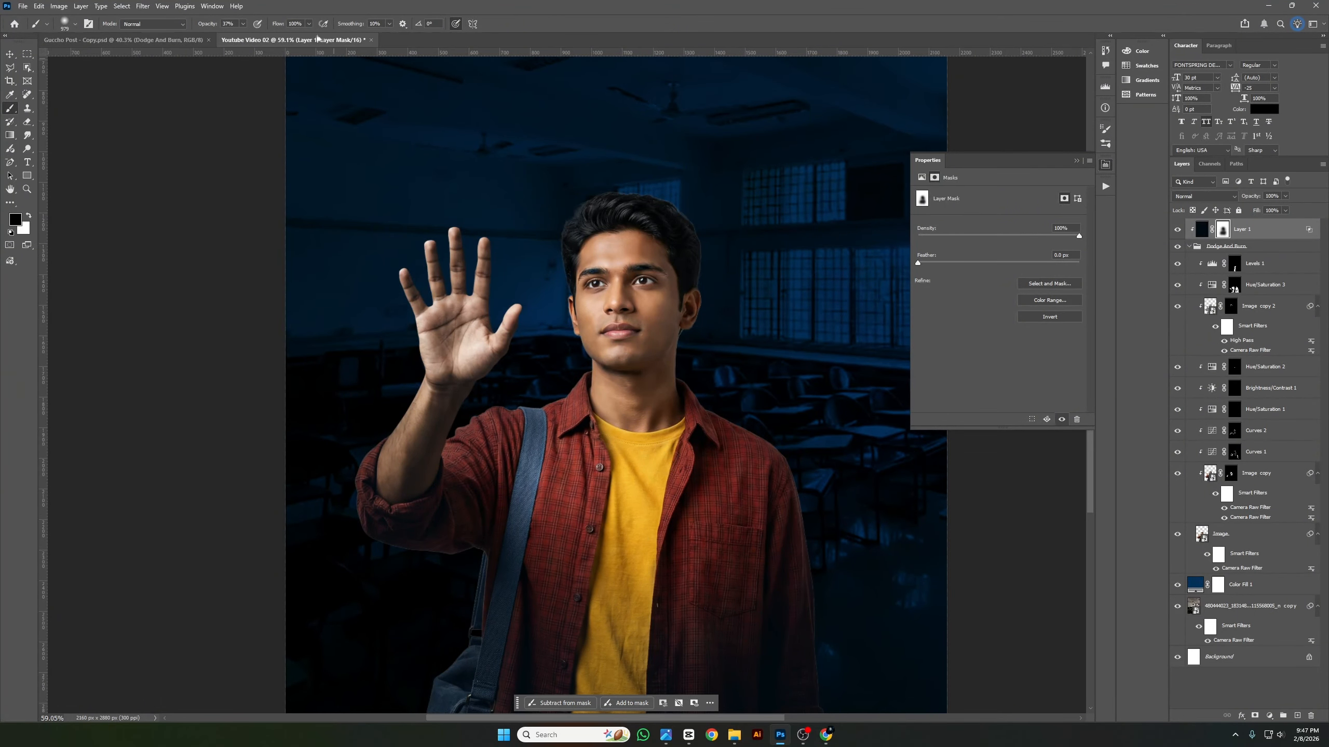
Clear more of Layer 1's shading from the man's centre at 100% brush opacity, and lower the opacity and brush size for the raised hand.
click(243, 24)
drag(264, 35, 276, 36)
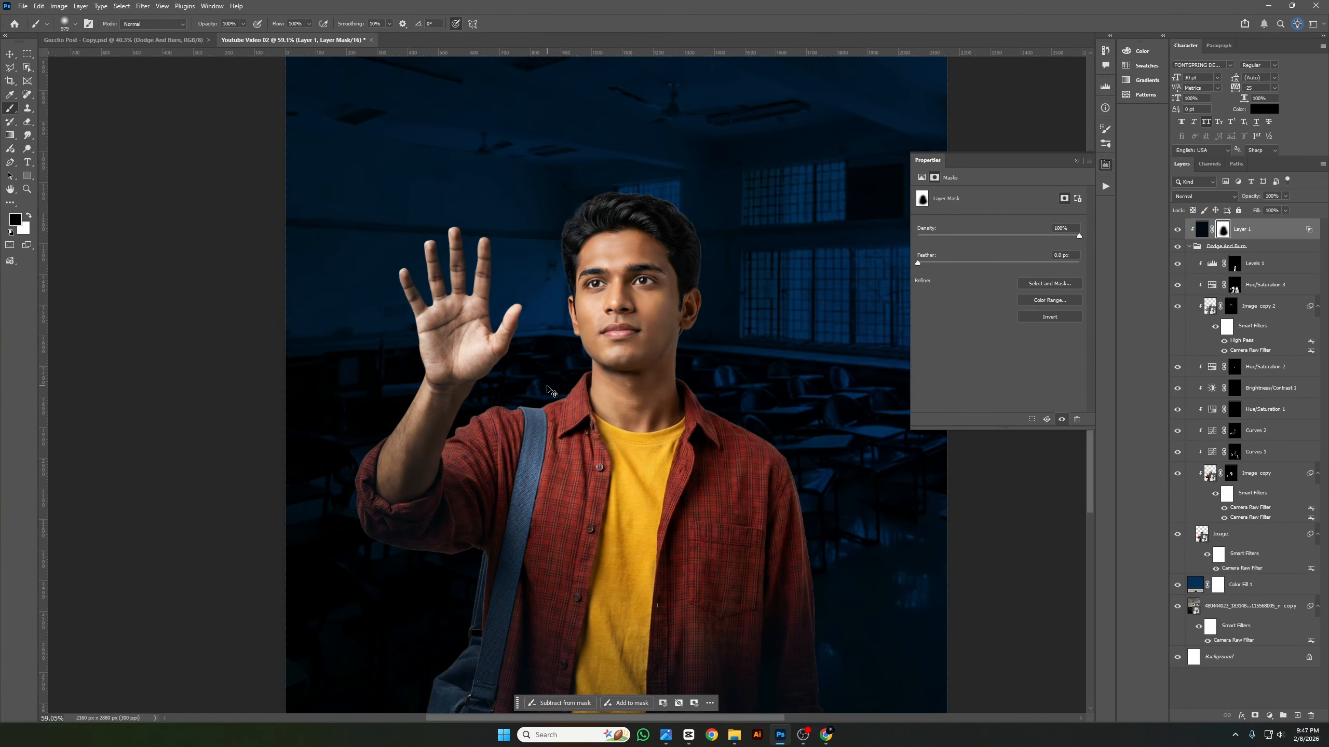
click(243, 24)
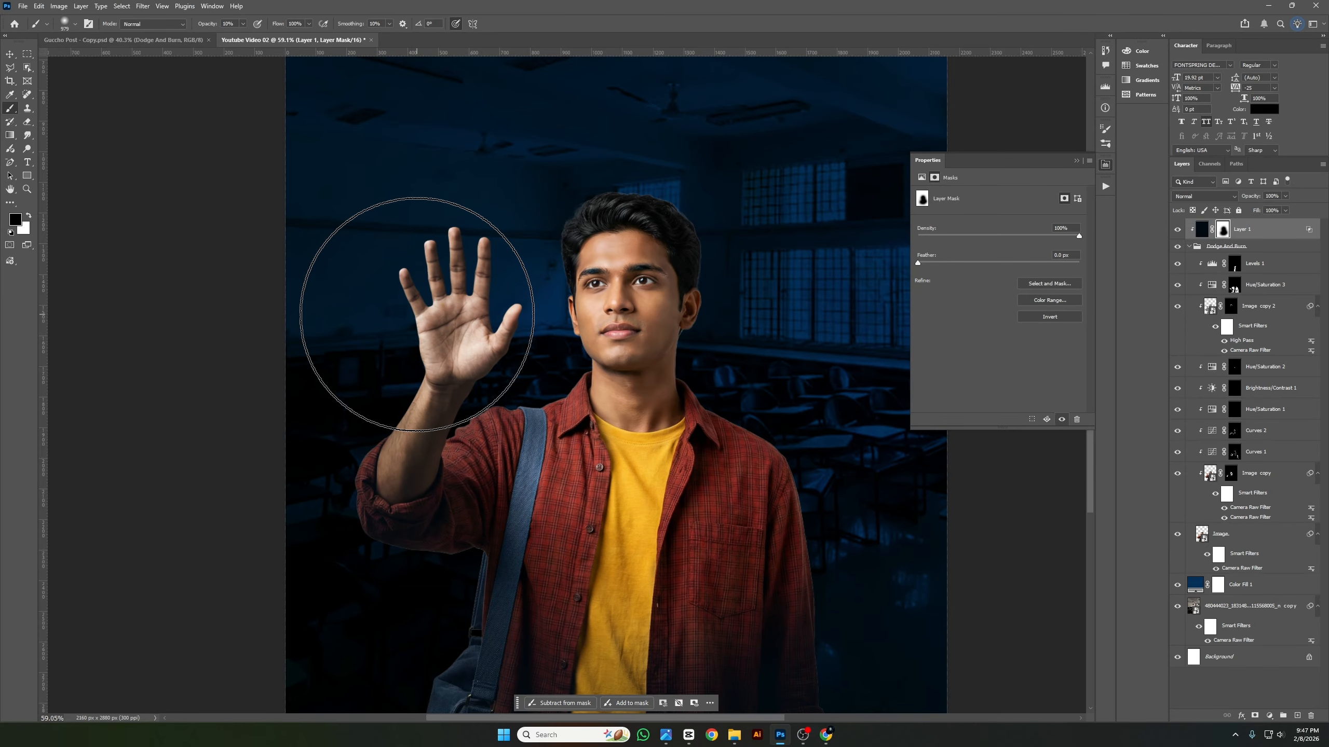
key(bracketleft)
key(bracketleft)
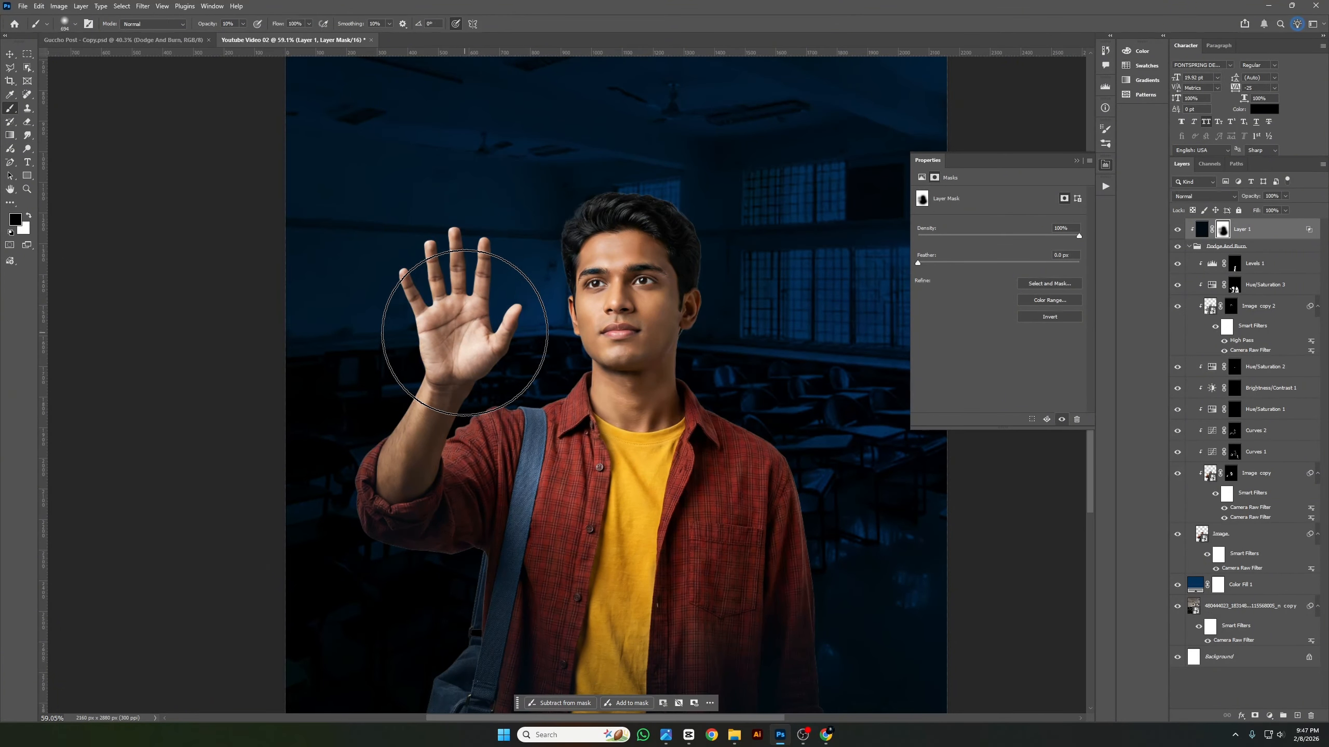
Compare the man with and without Layer 1's shading, and review the whole composition.
click(1177, 230)
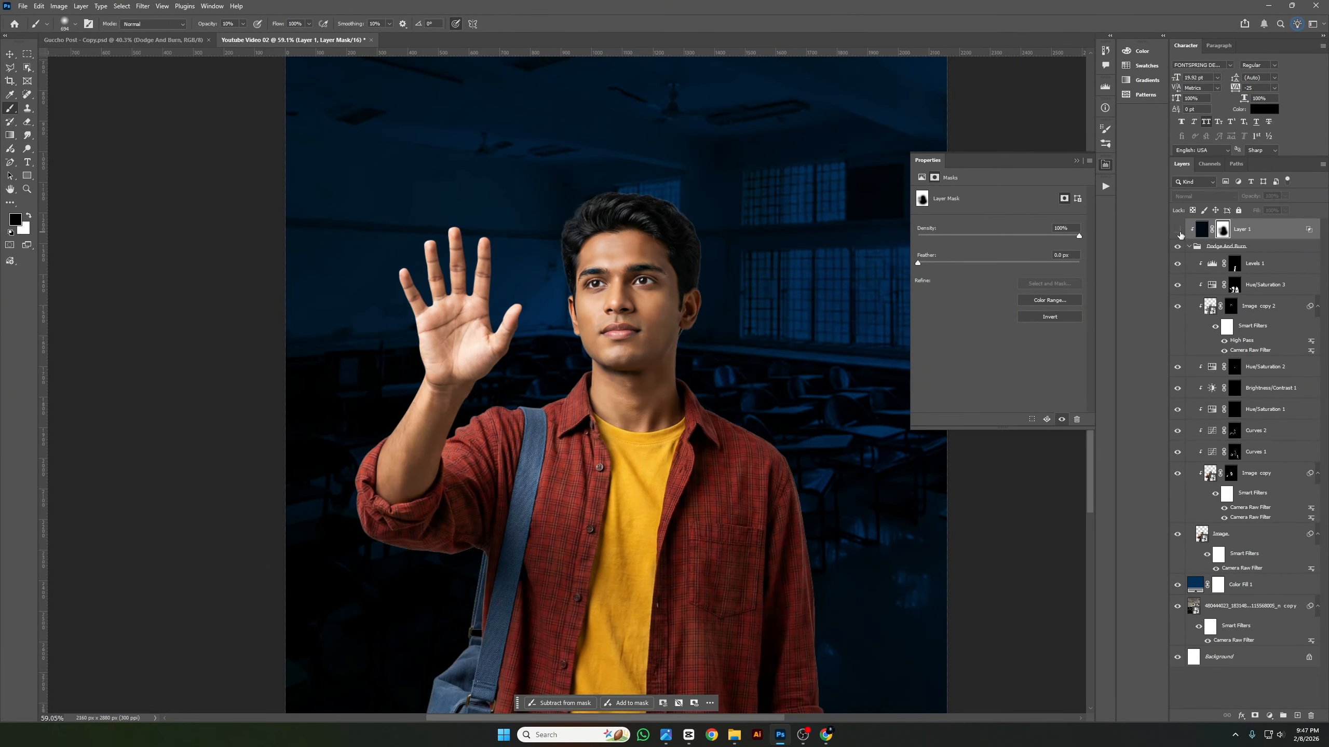
click(1177, 230)
scroll(439, 335, down, 2)
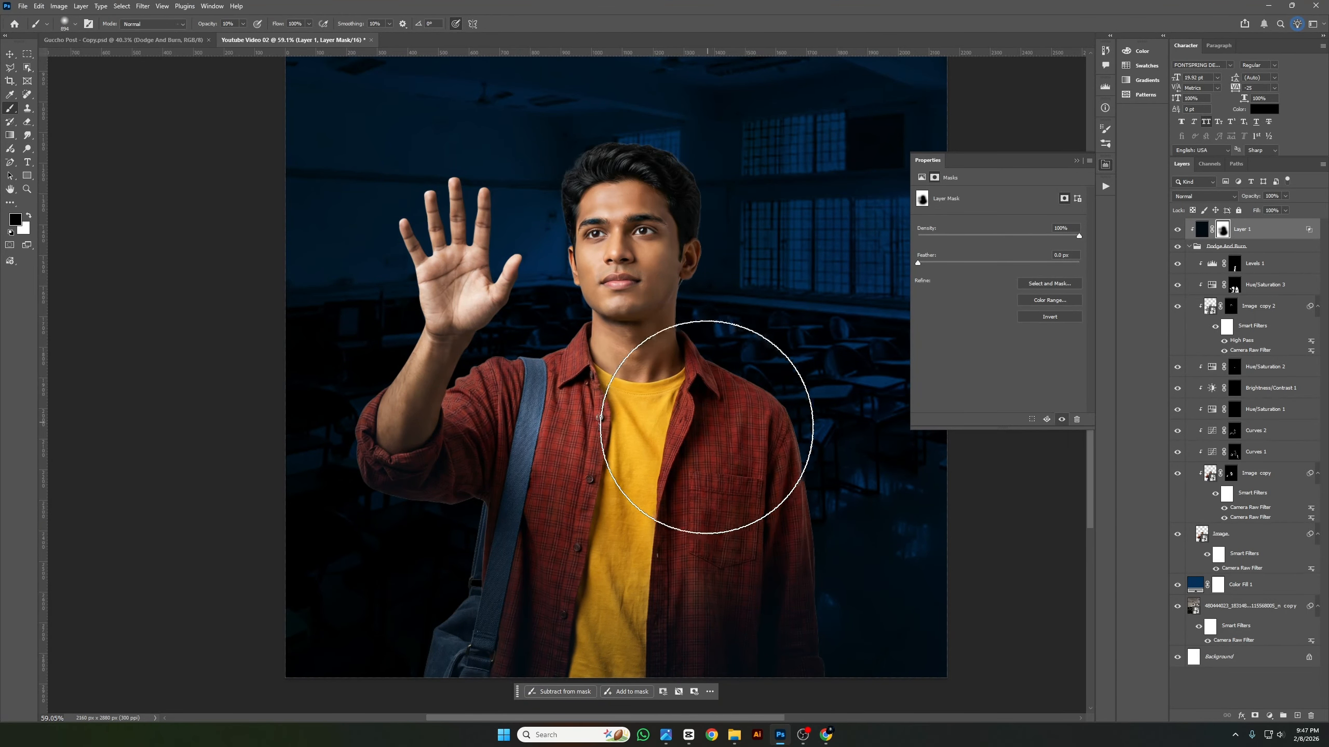
scroll(616, 416, down, 3)
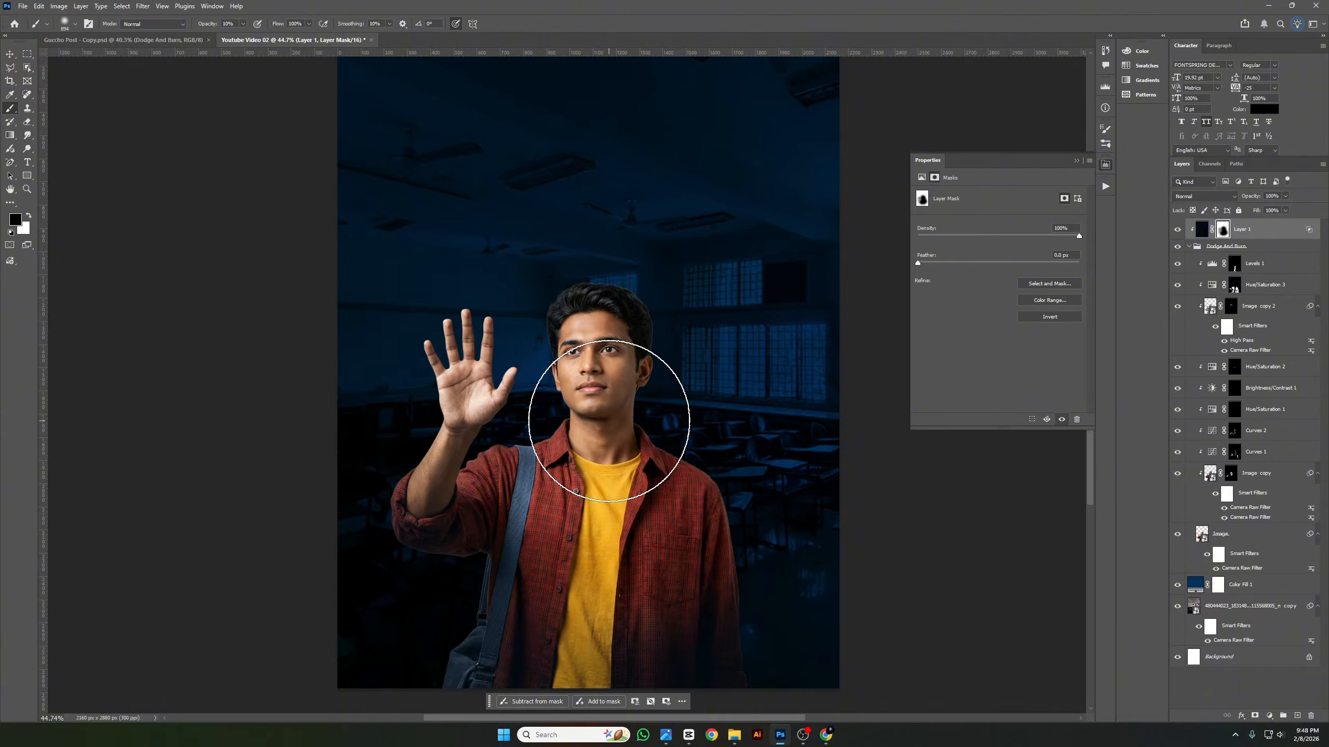
Copy the teal Color Fill 1 copy layer from Gaccho Post - Copy.psd into Youtube Video 02, directly above Color Fill 1.
click(47, 41)
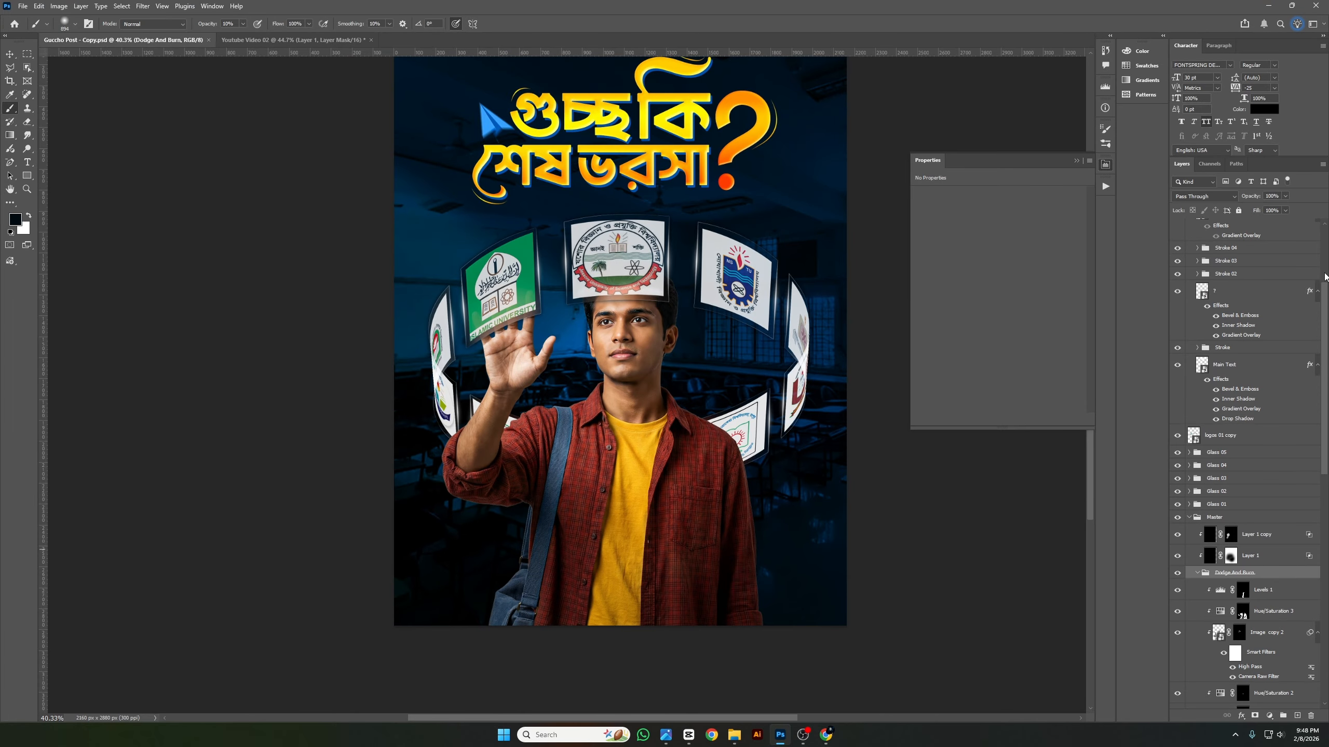
drag(1325, 287, 1298, 644)
click(1261, 556)
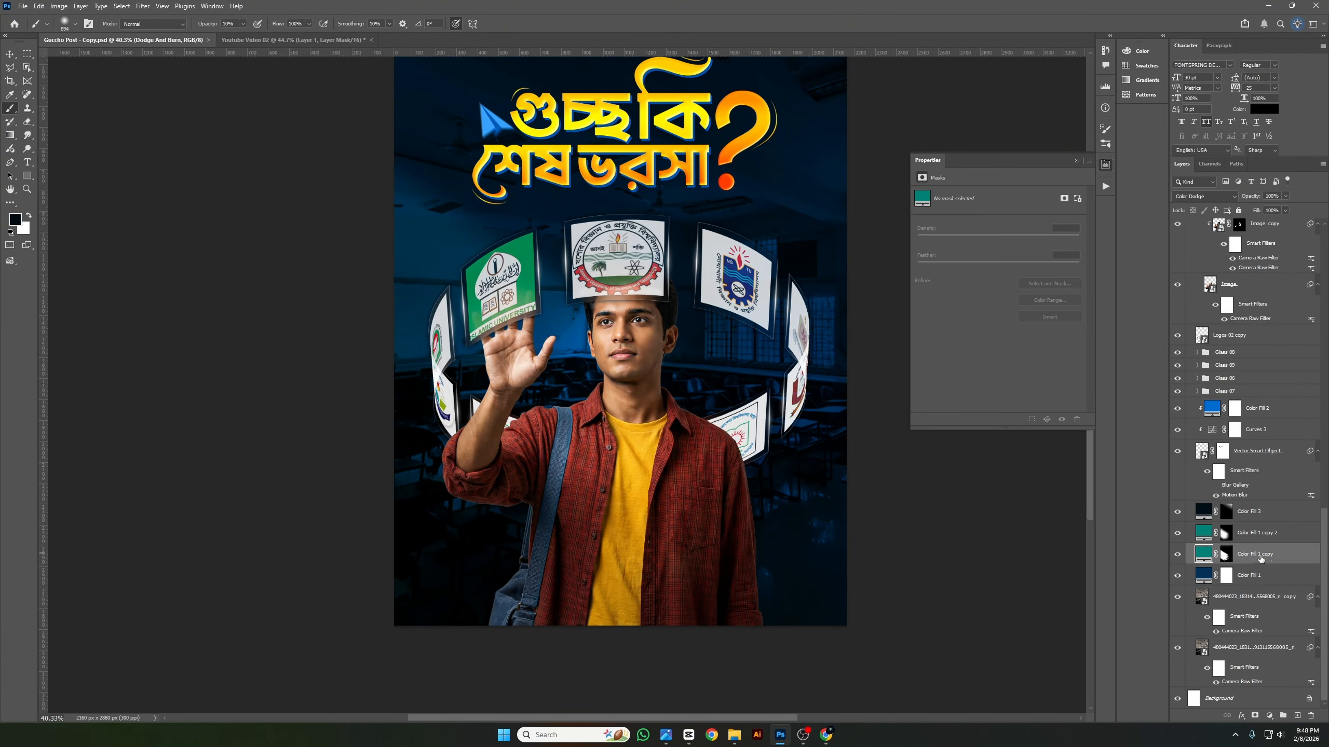
click(293, 40)
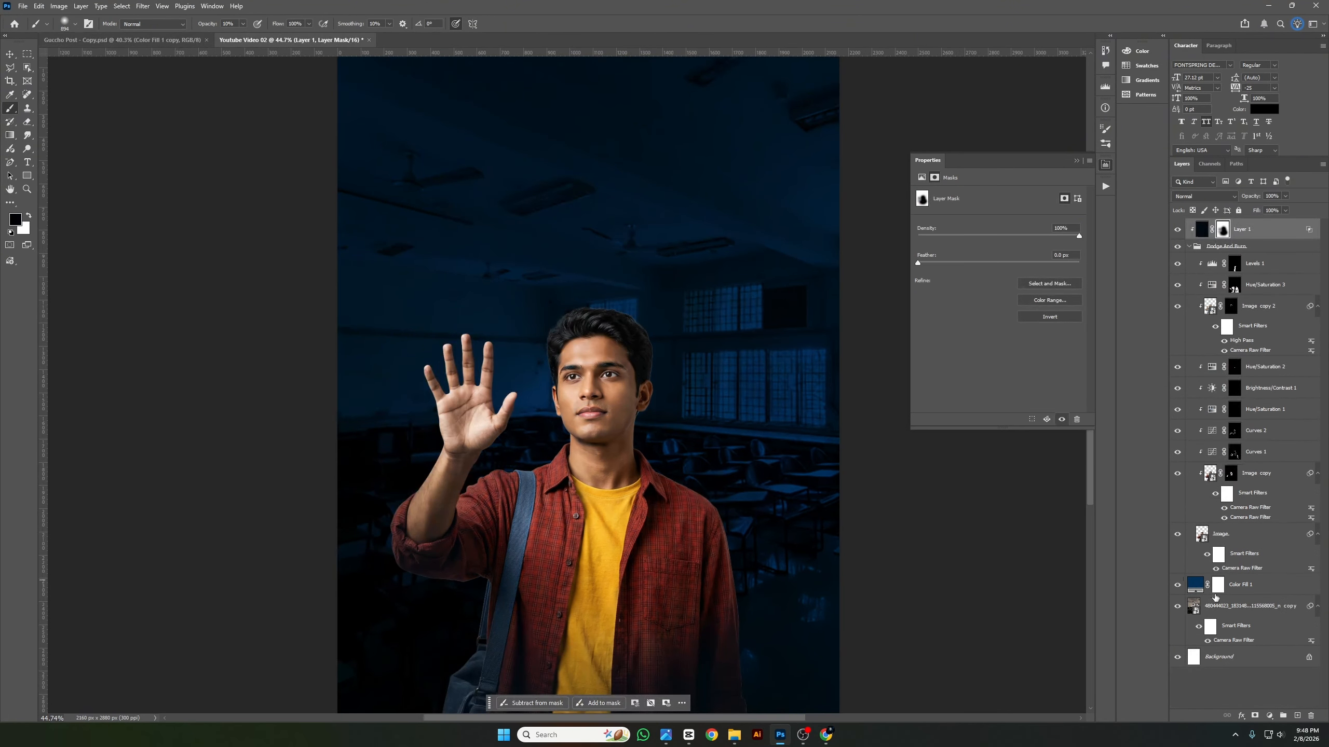
drag(1231, 591, 1233, 593)
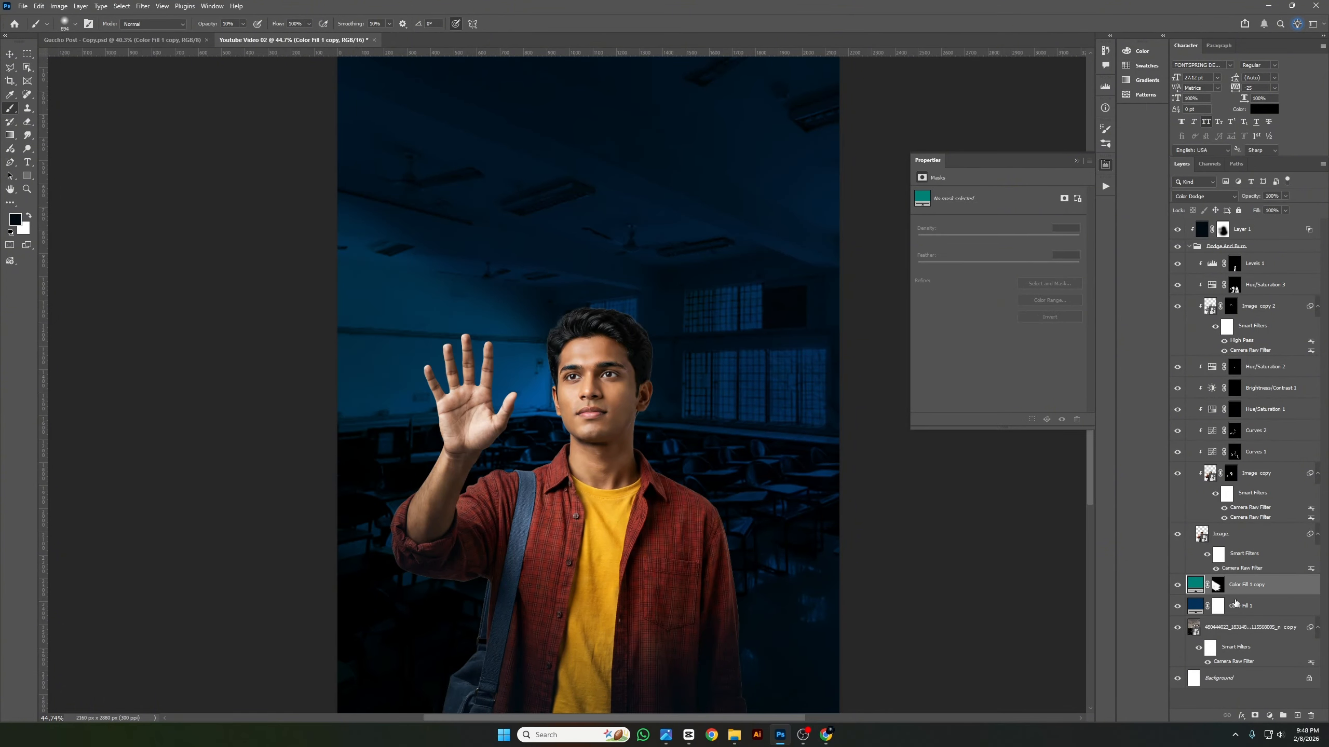
Check Color Fill 1 copy with its mask disabled and re-enabled, and replace that mask with an empty white one.
click(1218, 585)
shift+click(1218, 586)
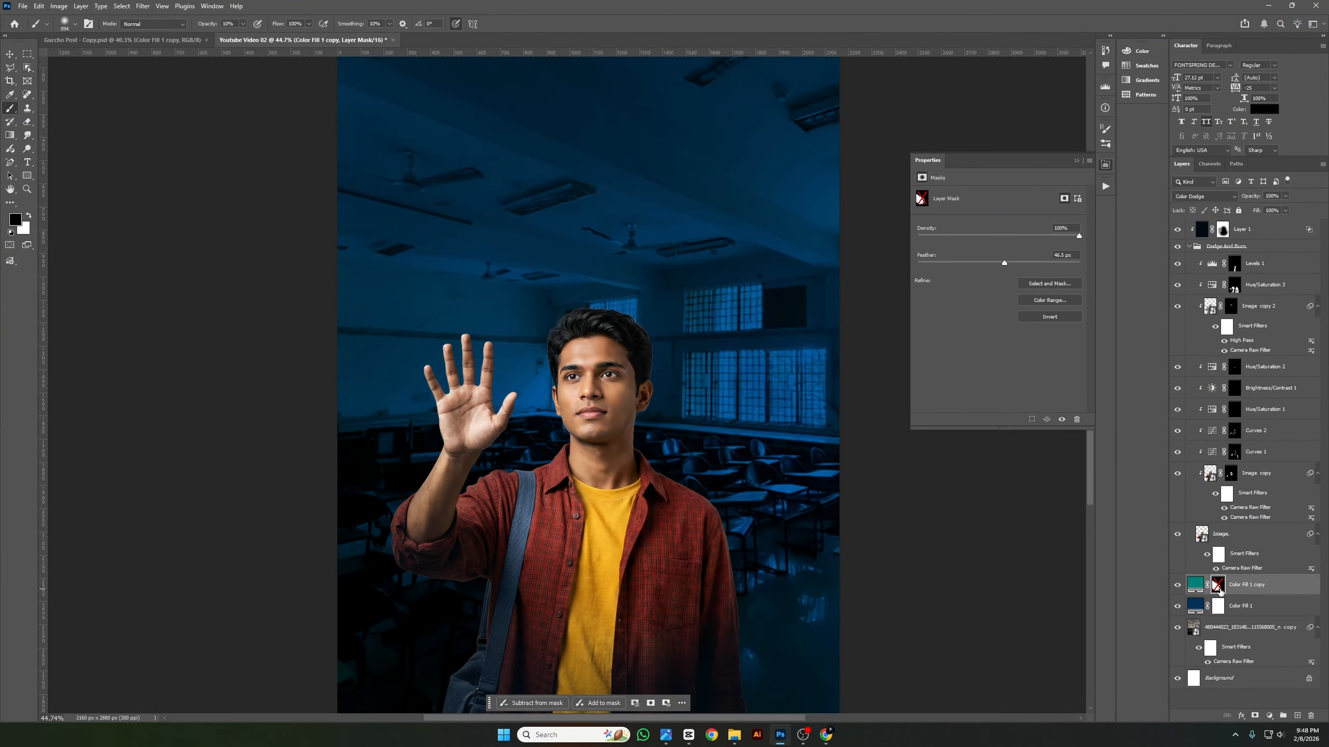
shift+click(1219, 587)
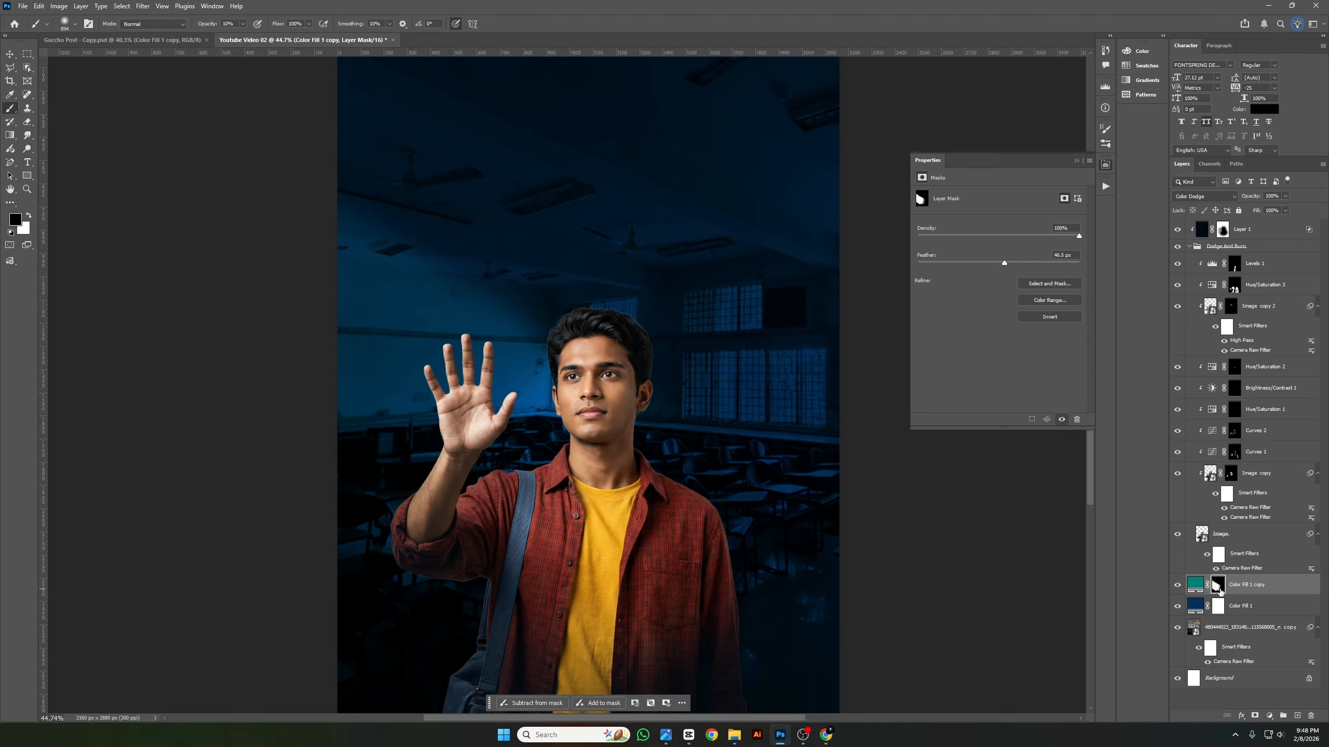
key(Delete)
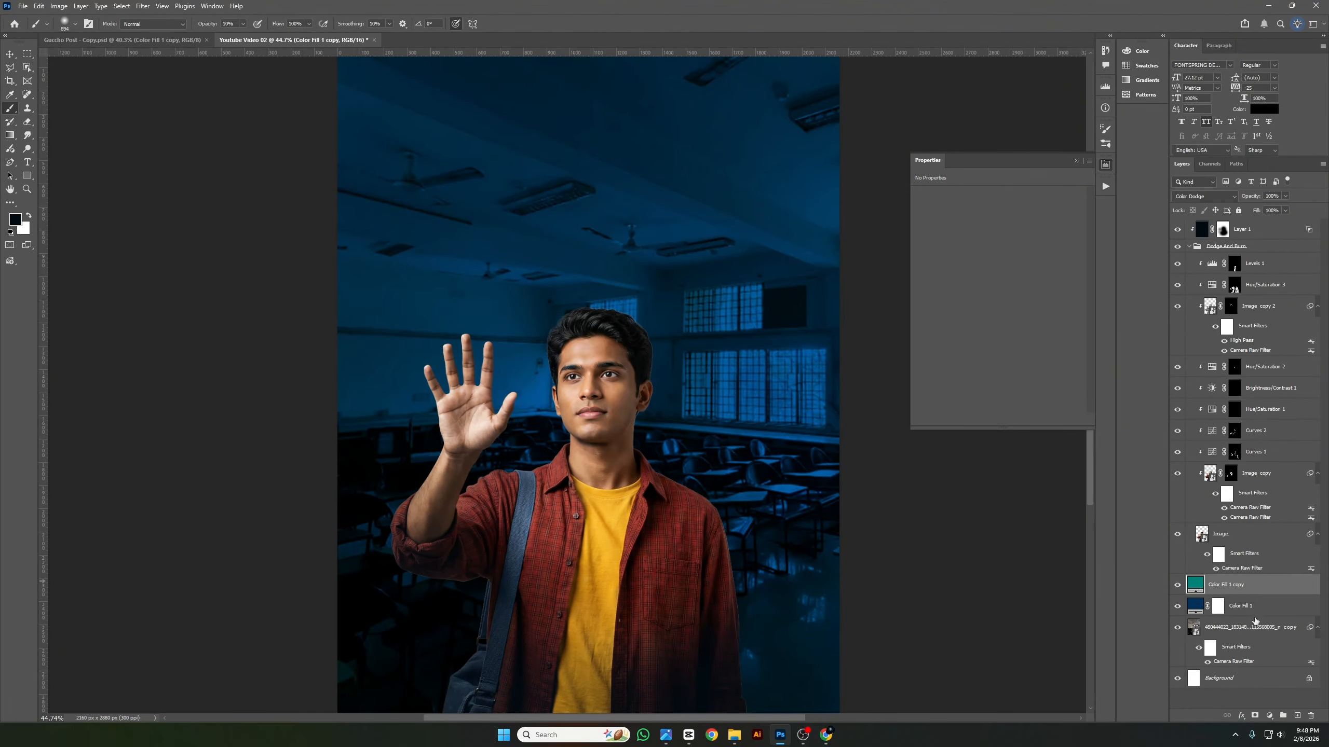
key(ctrl+z)
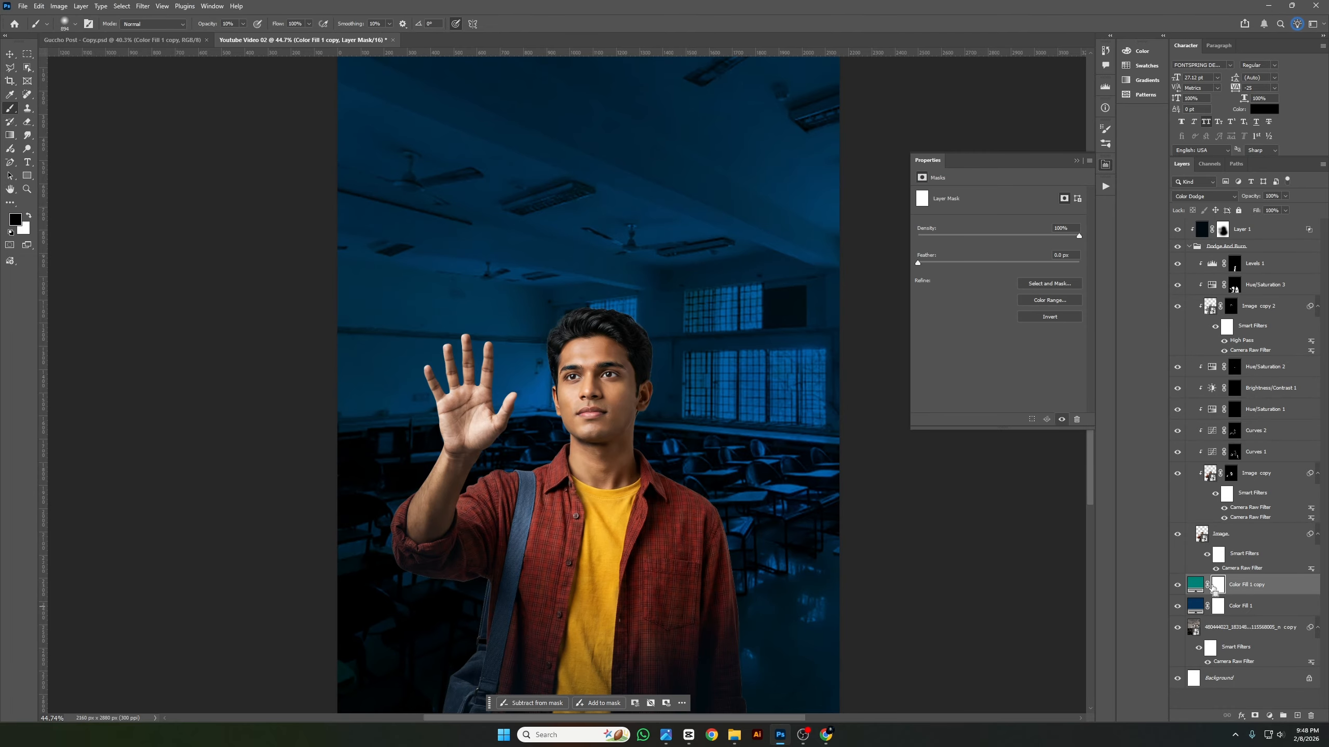
Invert Color Fill 1 copy's layer mask to black so the teal fill is hidden.
key(ctrl+i)
scroll(395, 438, down, 3)
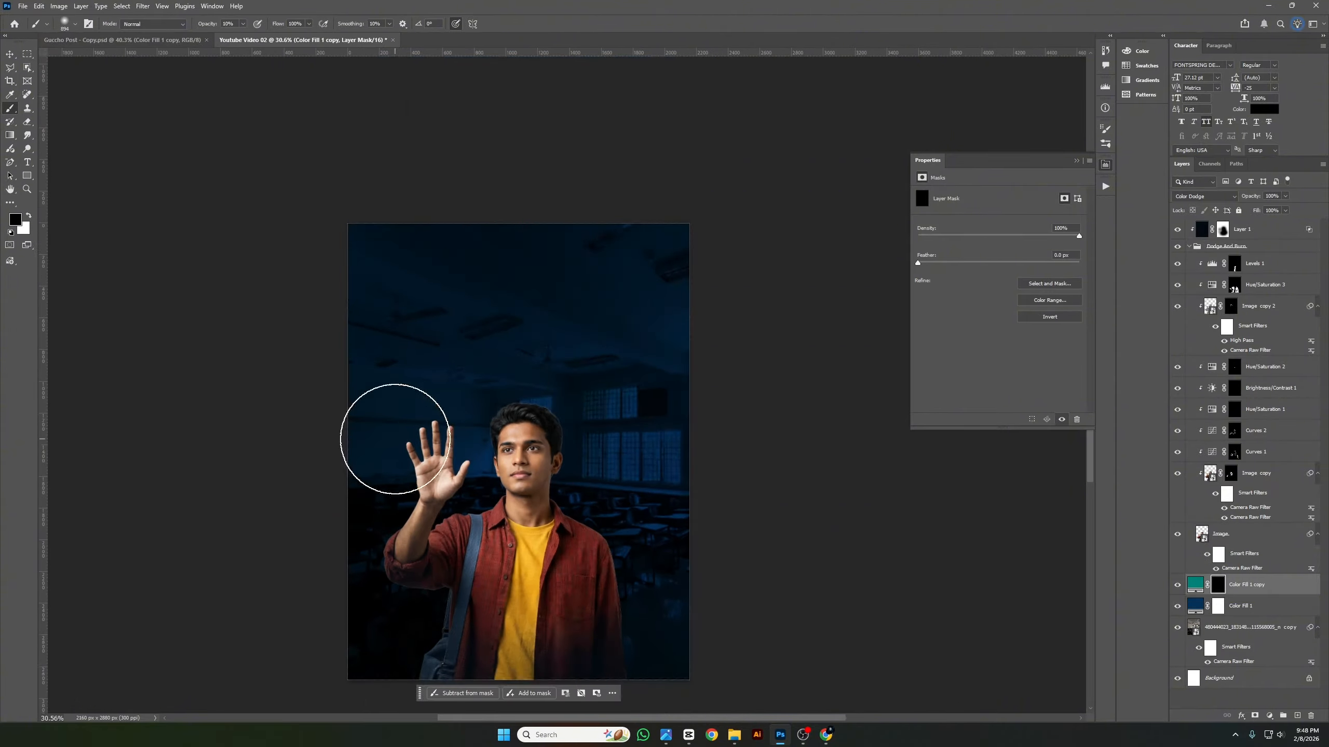
scroll(395, 438, up, 3)
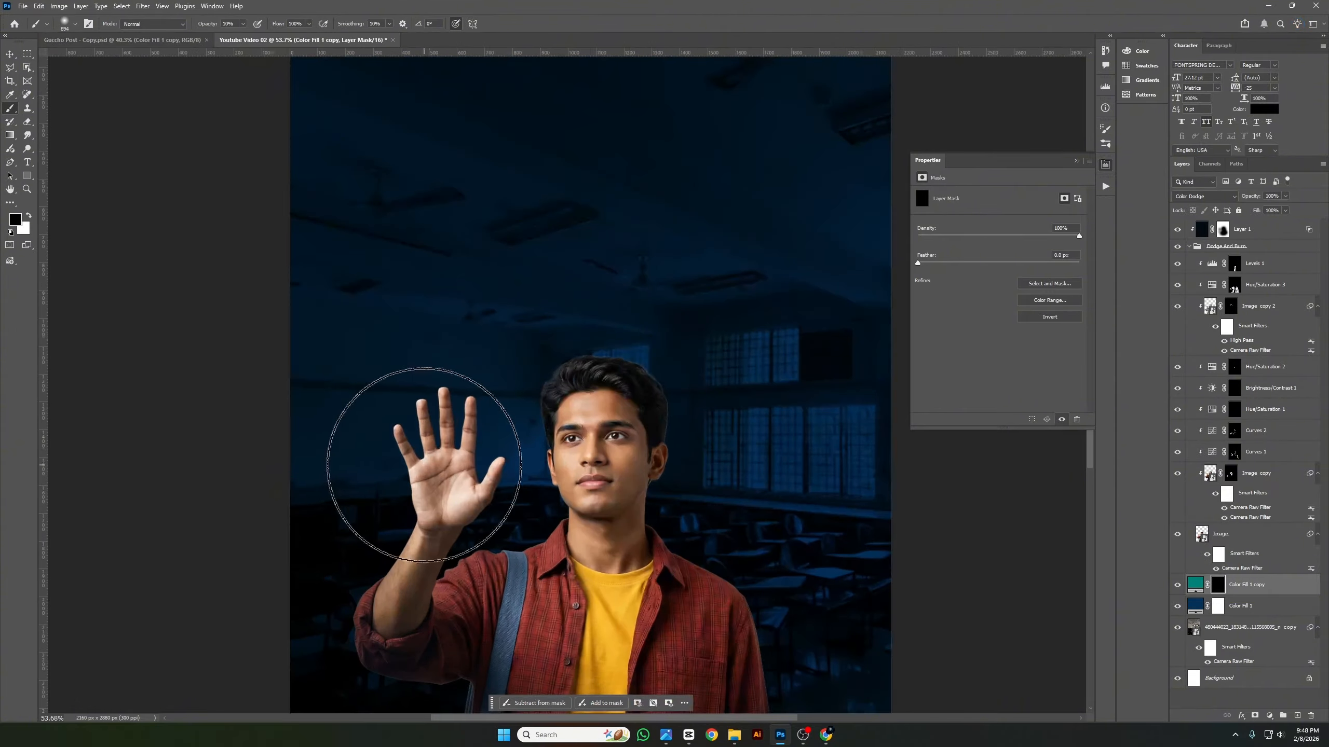
Outline a light-beam area with the Polygonal Lasso, from beyond the canvas's left edge to a zigzag edge across the man's head and torso.
click(10, 67)
click(53, 77)
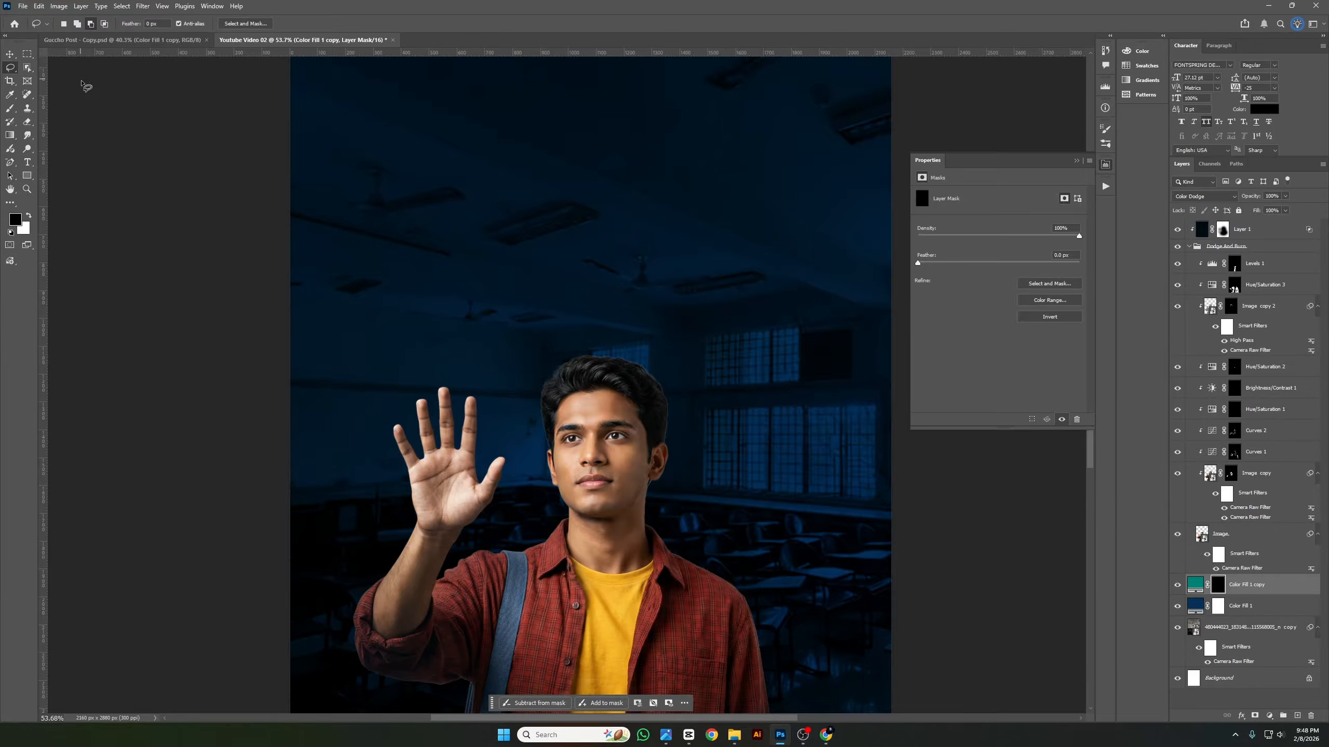
scroll(88, 83, down, 3)
right_click(13, 72)
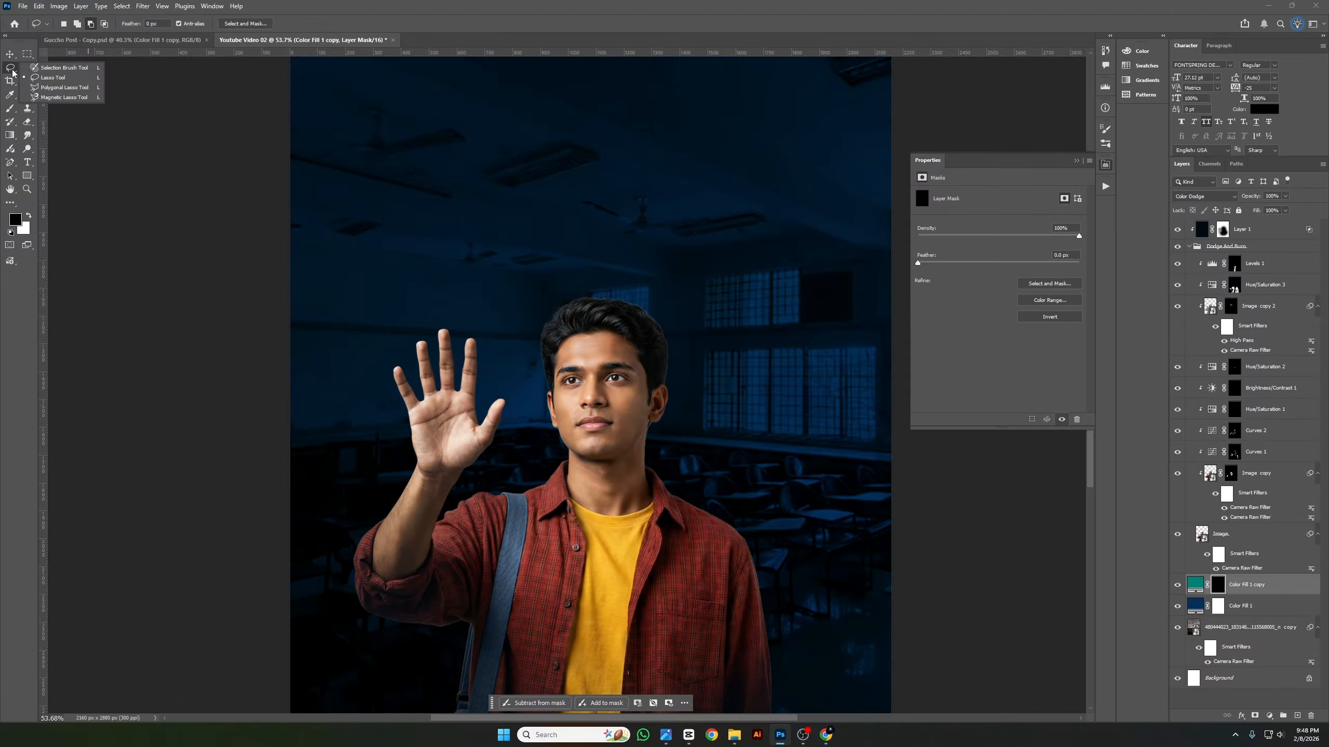
click(62, 88)
scroll(370, 329, down, 2)
scroll(370, 330, up, 1)
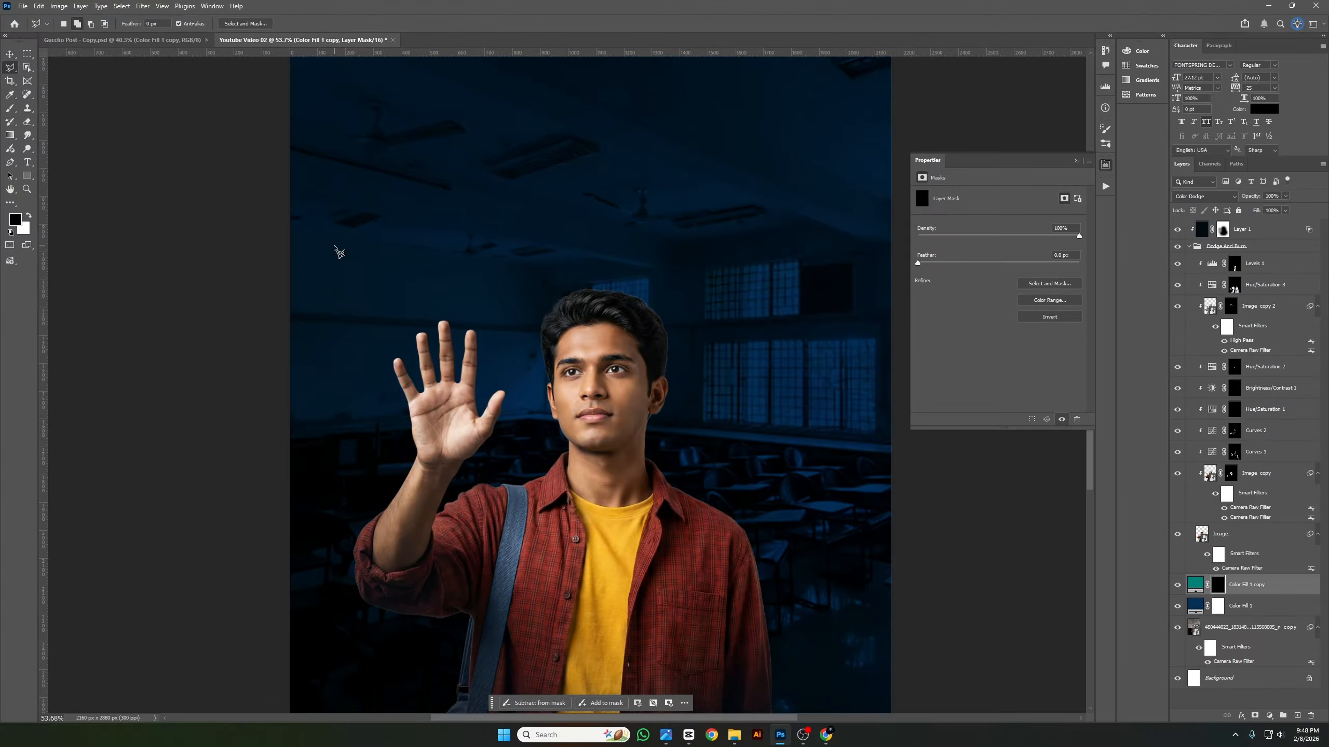
scroll(335, 252, down, 2)
click(254, 166)
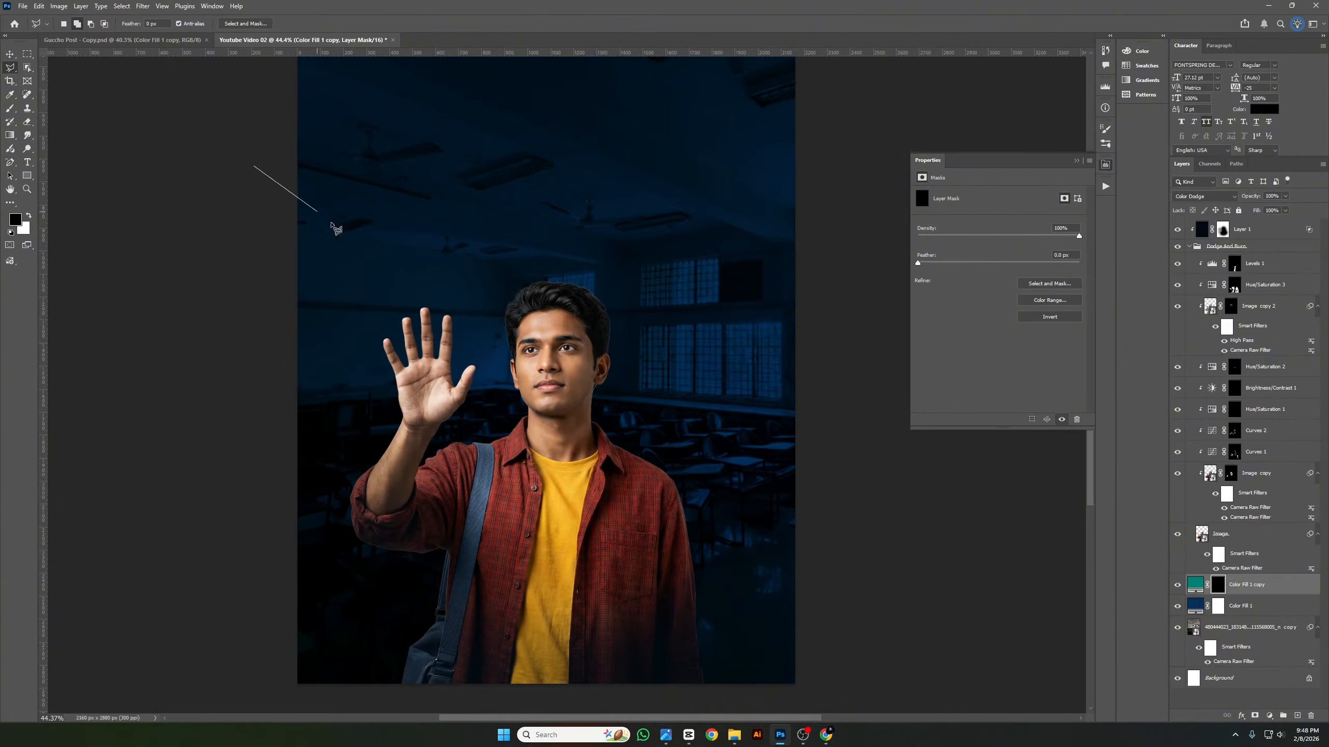
click(606, 310)
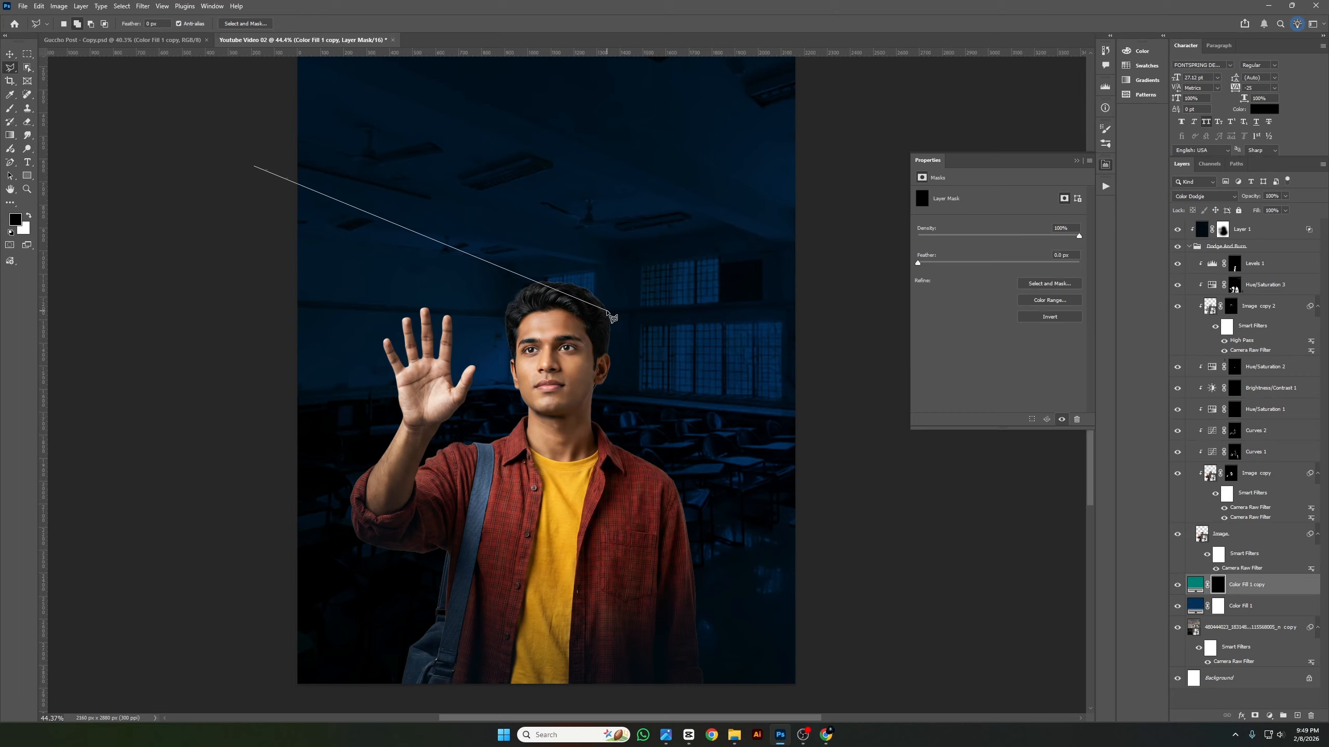
click(474, 389)
click(622, 392)
click(461, 477)
click(671, 488)
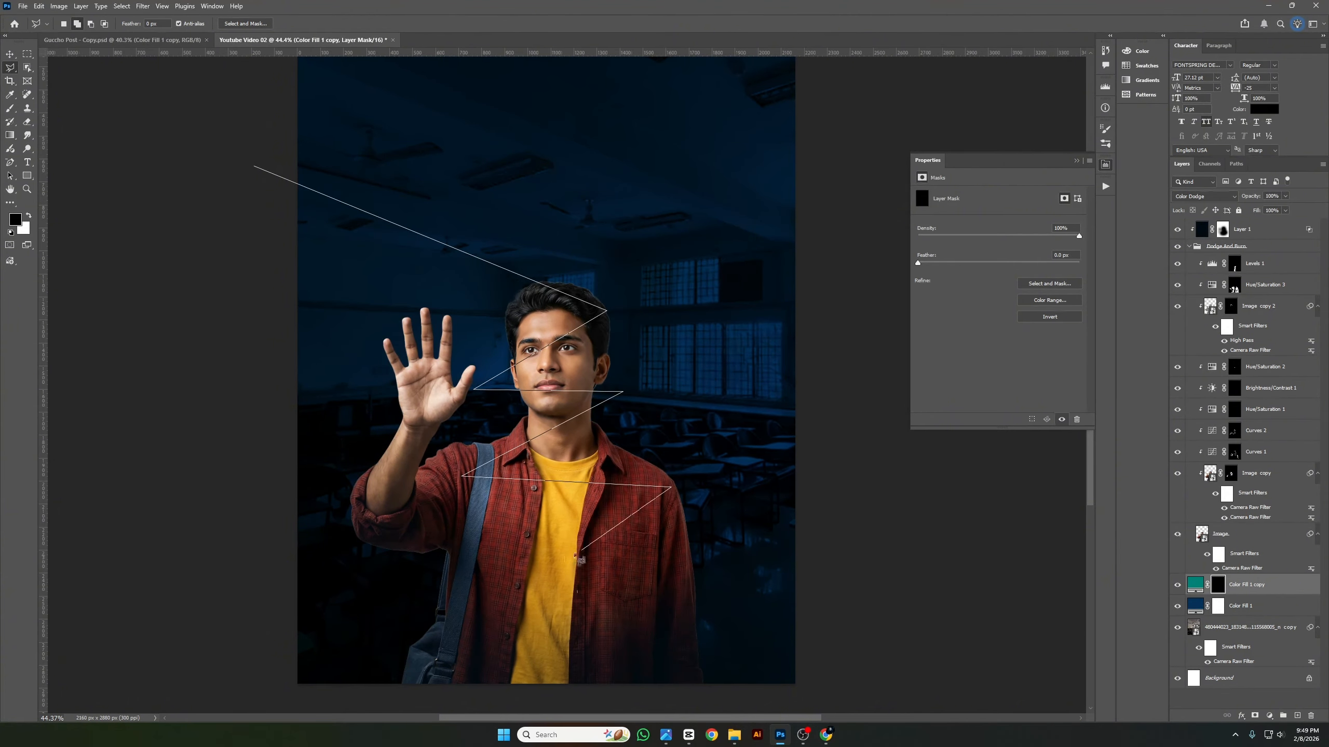
click(494, 563)
click(672, 555)
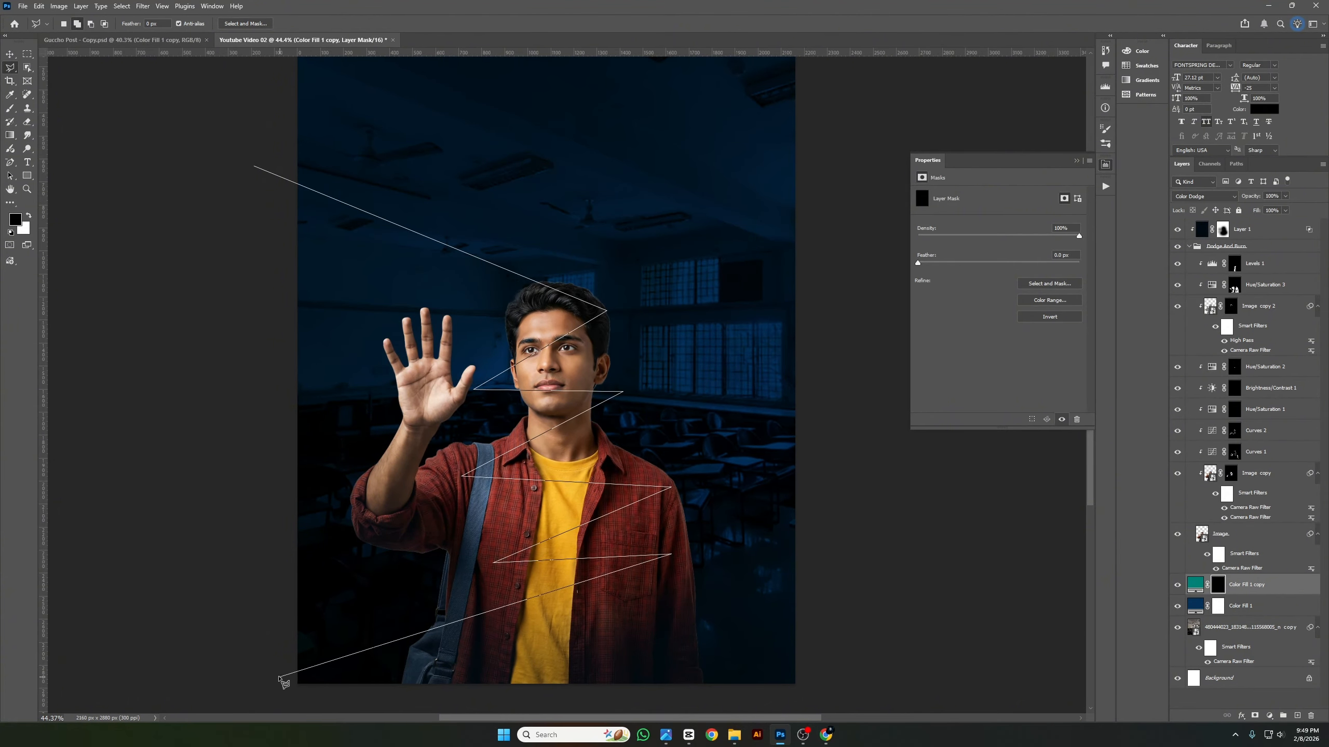
click(214, 643)
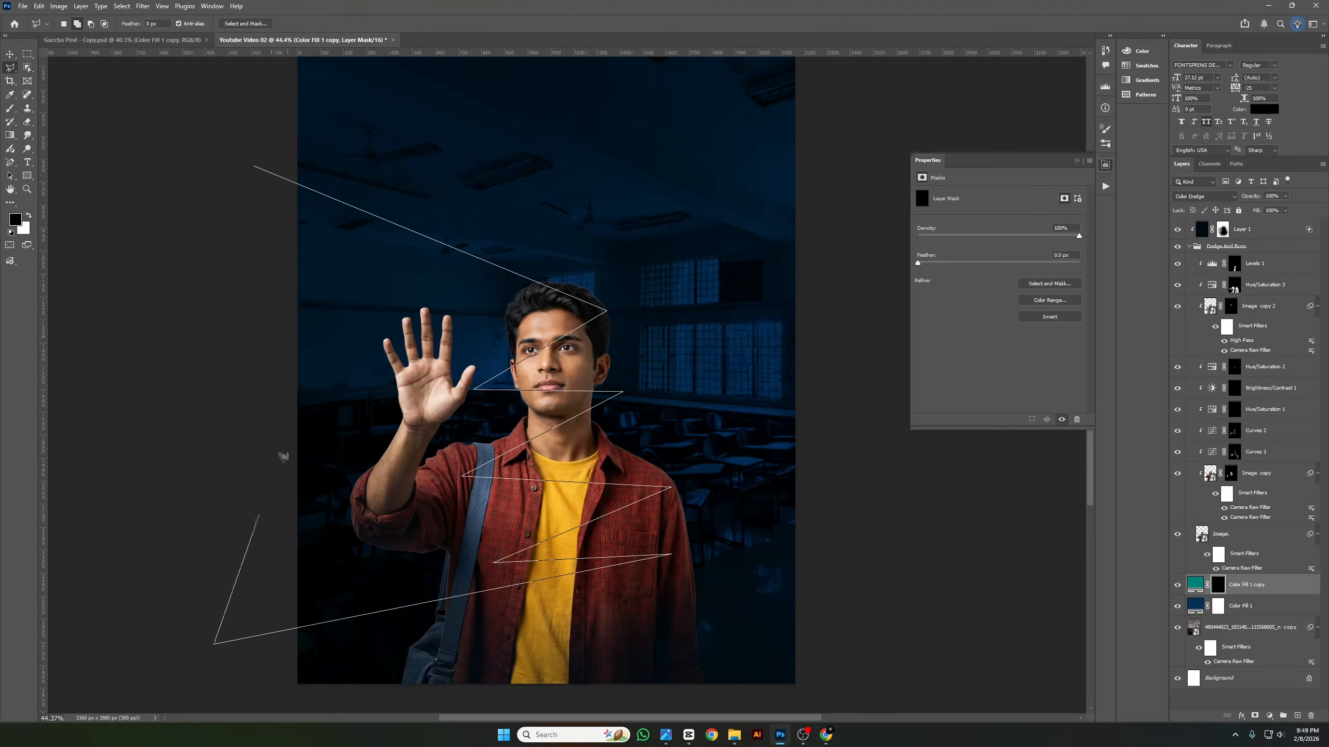
click(254, 168)
scroll(341, 306, down, 2)
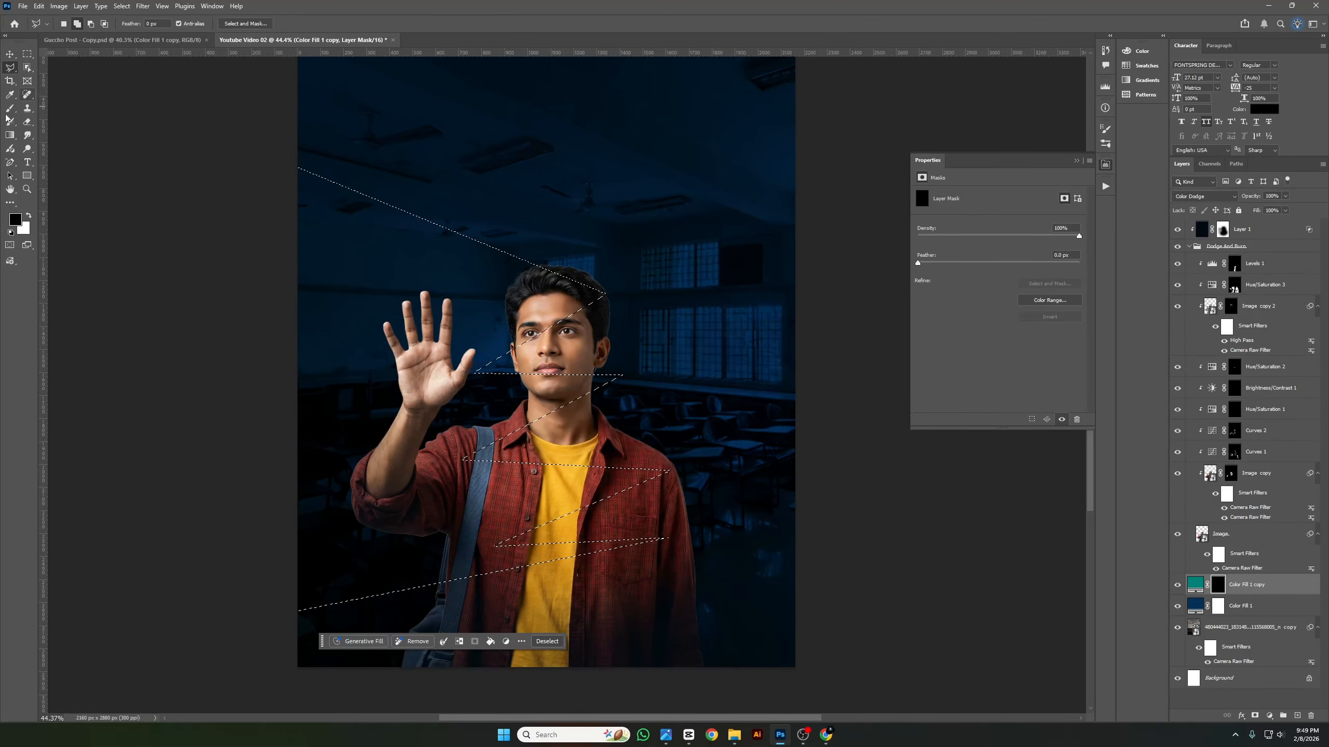
Paint the selected area of Color Fill 1 copy's mask white with a large soft brush at 100% opacity, and clear the selection.
drag(10, 109, 61, 110)
click(60, 109)
alt+right_click(400, 308)
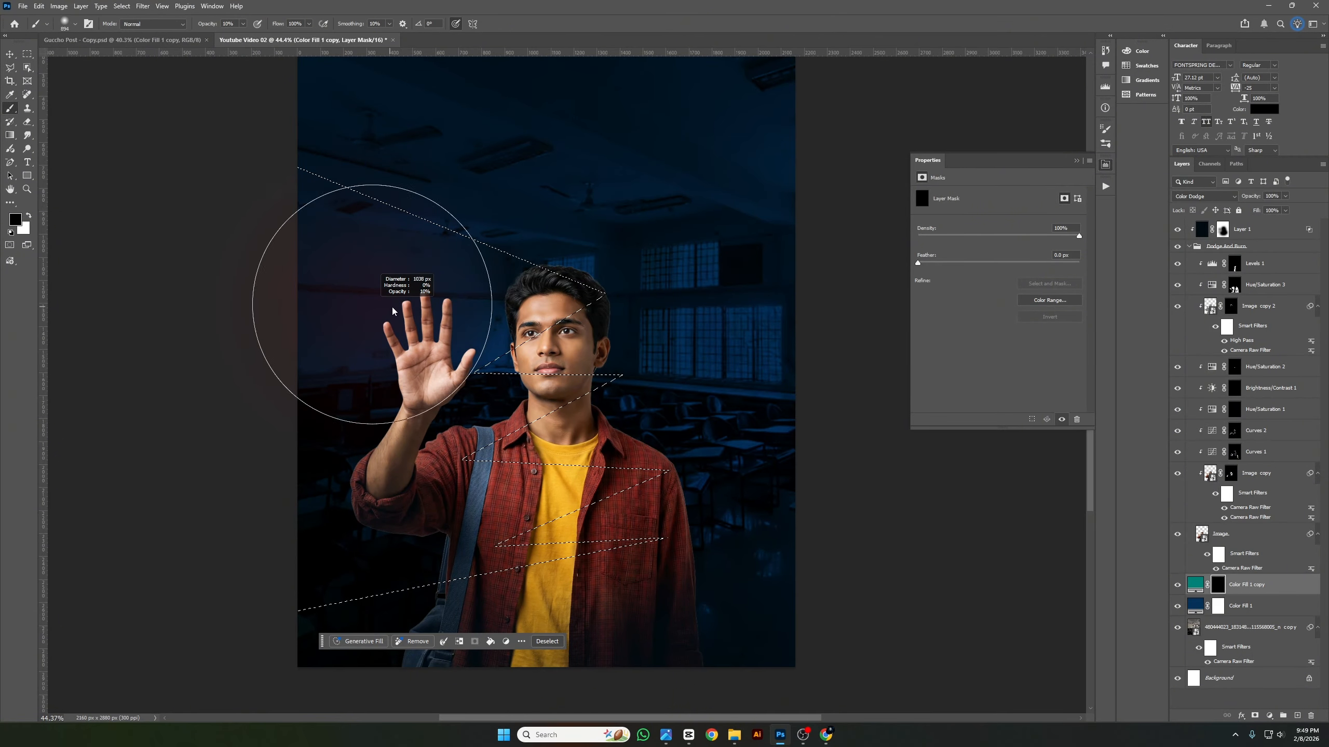
key(x)
mouse_move(400, 304)
mouse_down()
mouse_move(519, 267)
mouse_move(404, 311)
mouse_move(460, 288)
mouse_move(426, 275)
mouse_move(400, 305)
mouse_up()
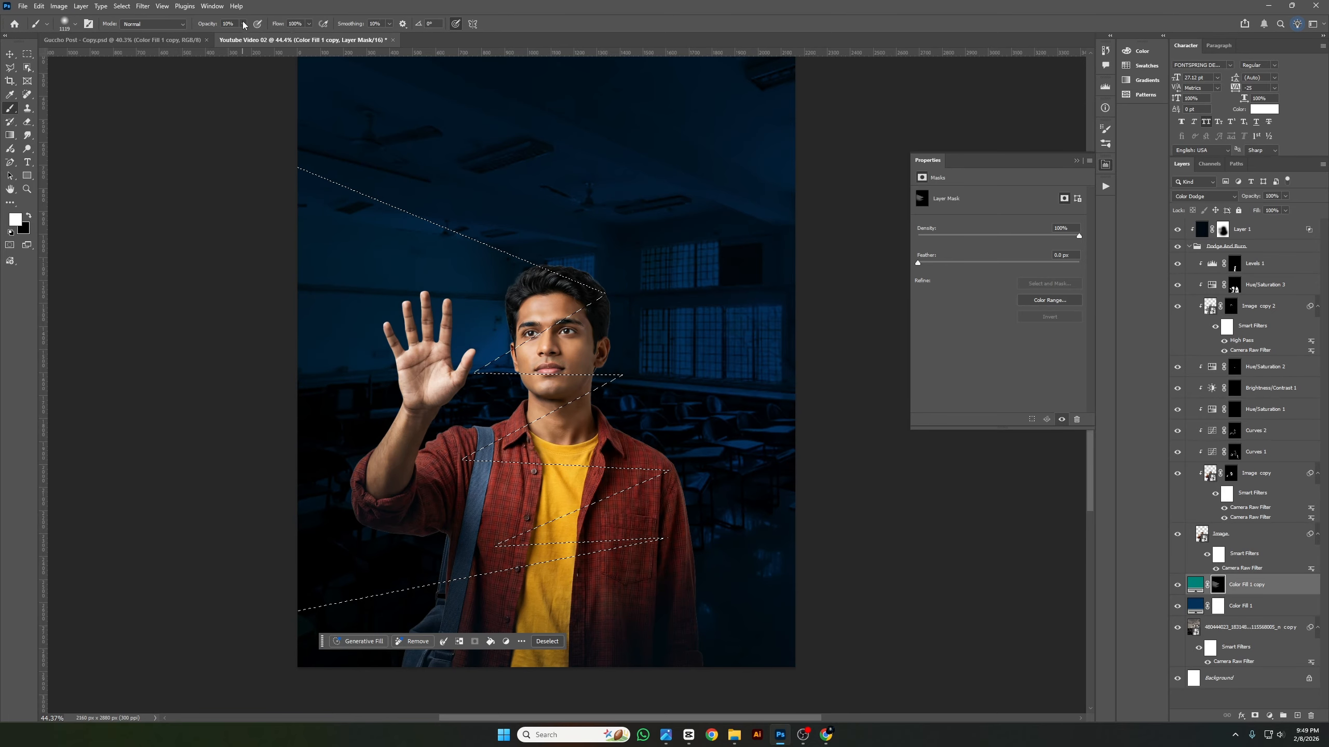
key(0)
mouse_move(489, 341)
mouse_down()
mouse_move(312, 316)
mouse_move(265, 425)
mouse_move(311, 461)
mouse_move(425, 449)
mouse_move(455, 509)
mouse_up()
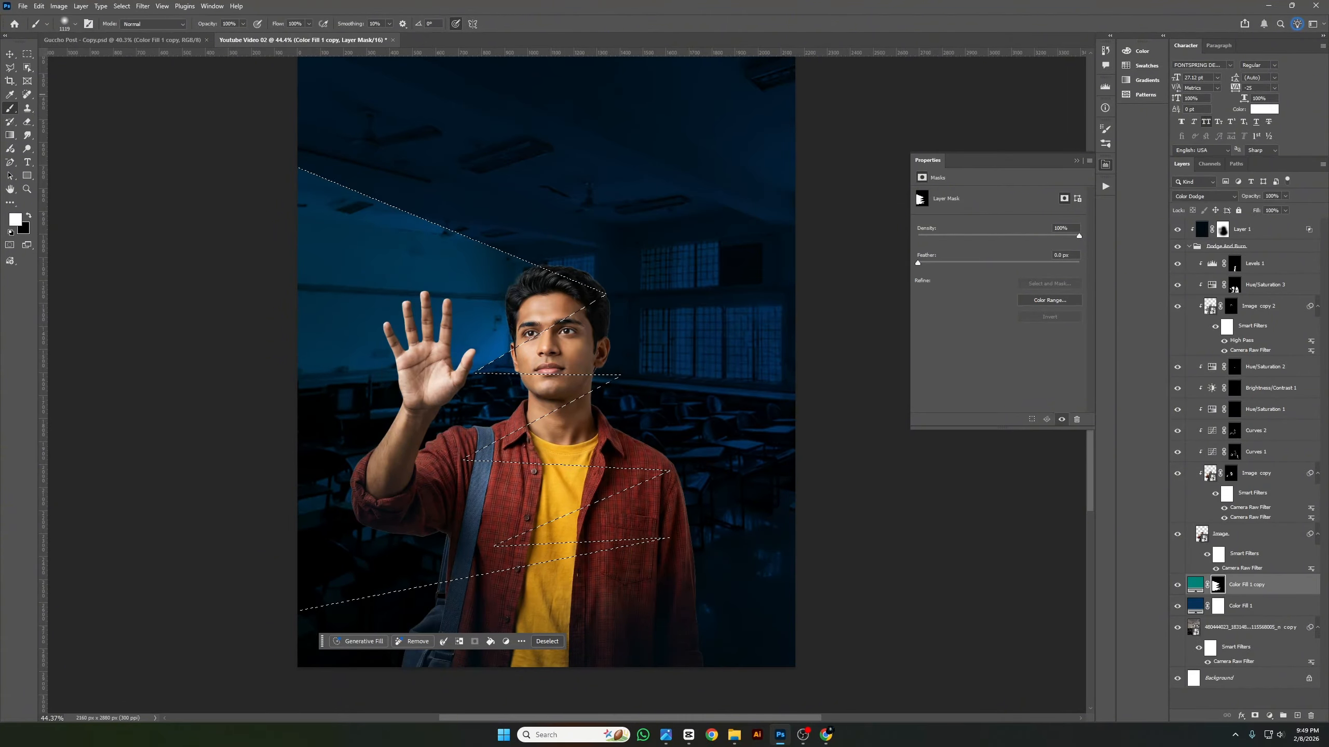
key(v)
key(ctrl+d)
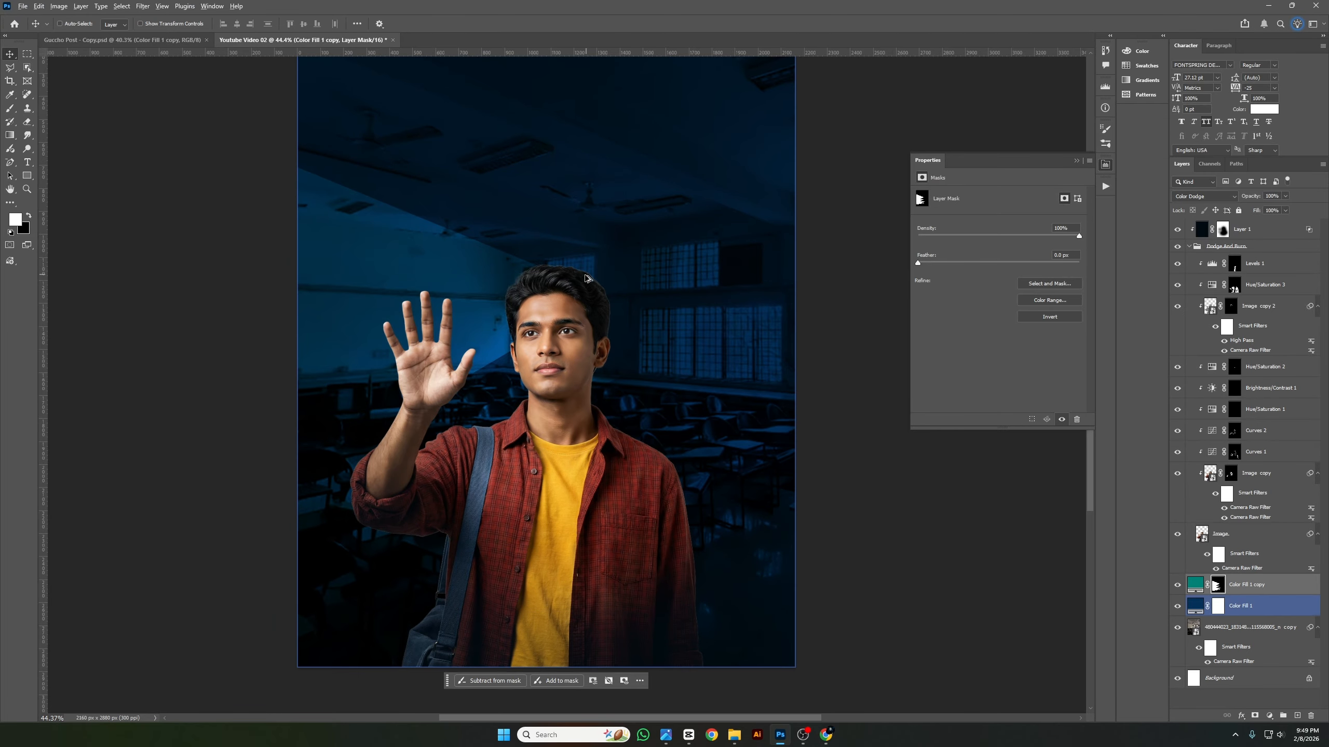
Delete the painted layer mask from Color Fill 1 copy.
drag(339, 157, 380, 158)
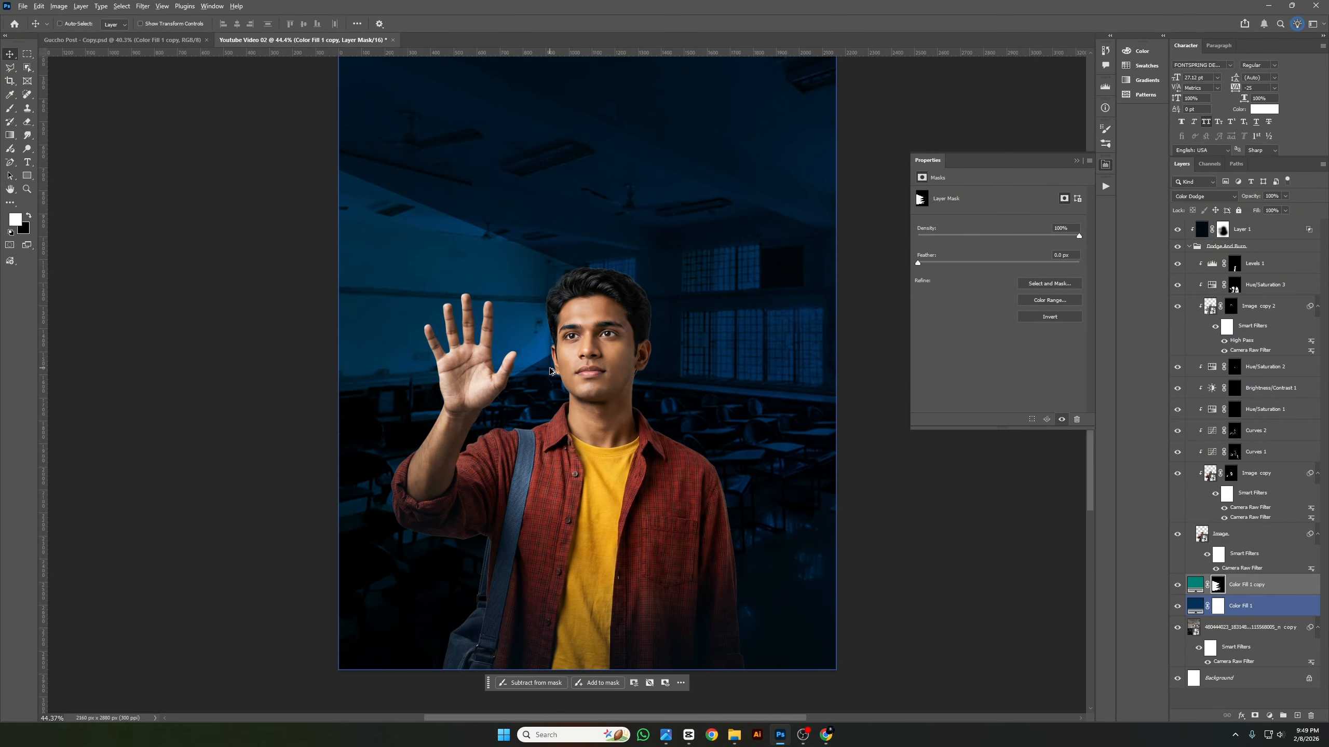
scroll(553, 375, up, 1)
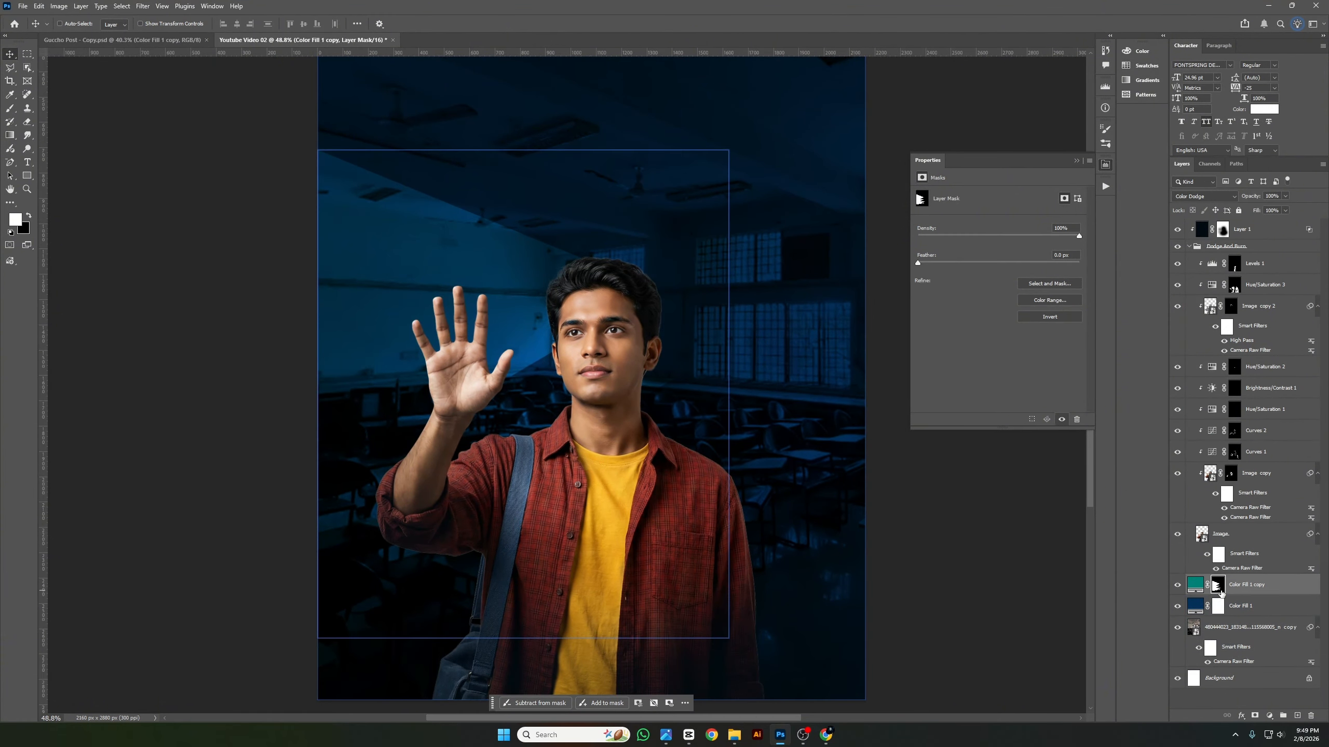
key(Delete)
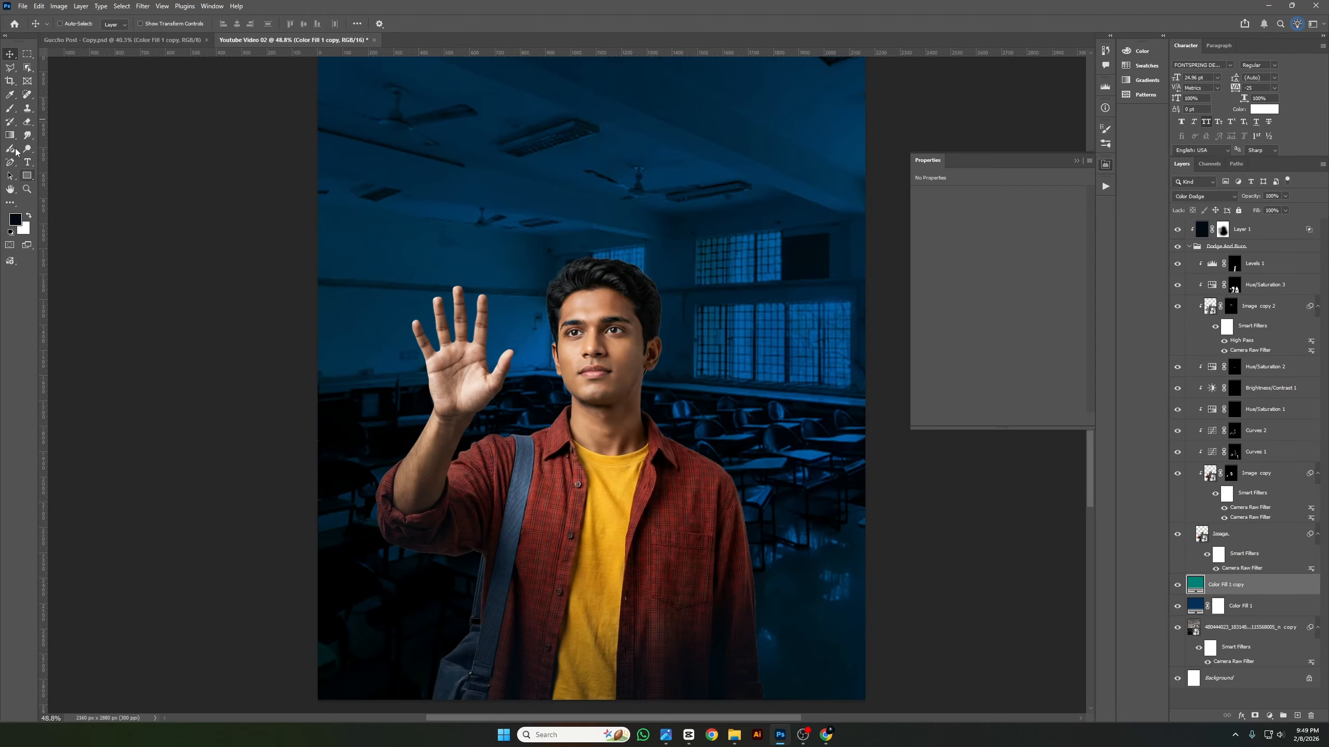
Outline a new light-beam area with the Polygonal Lasso, from beyond the canvas's left edge to a tighter zigzag behind the man's head and chest.
right_click(9, 68)
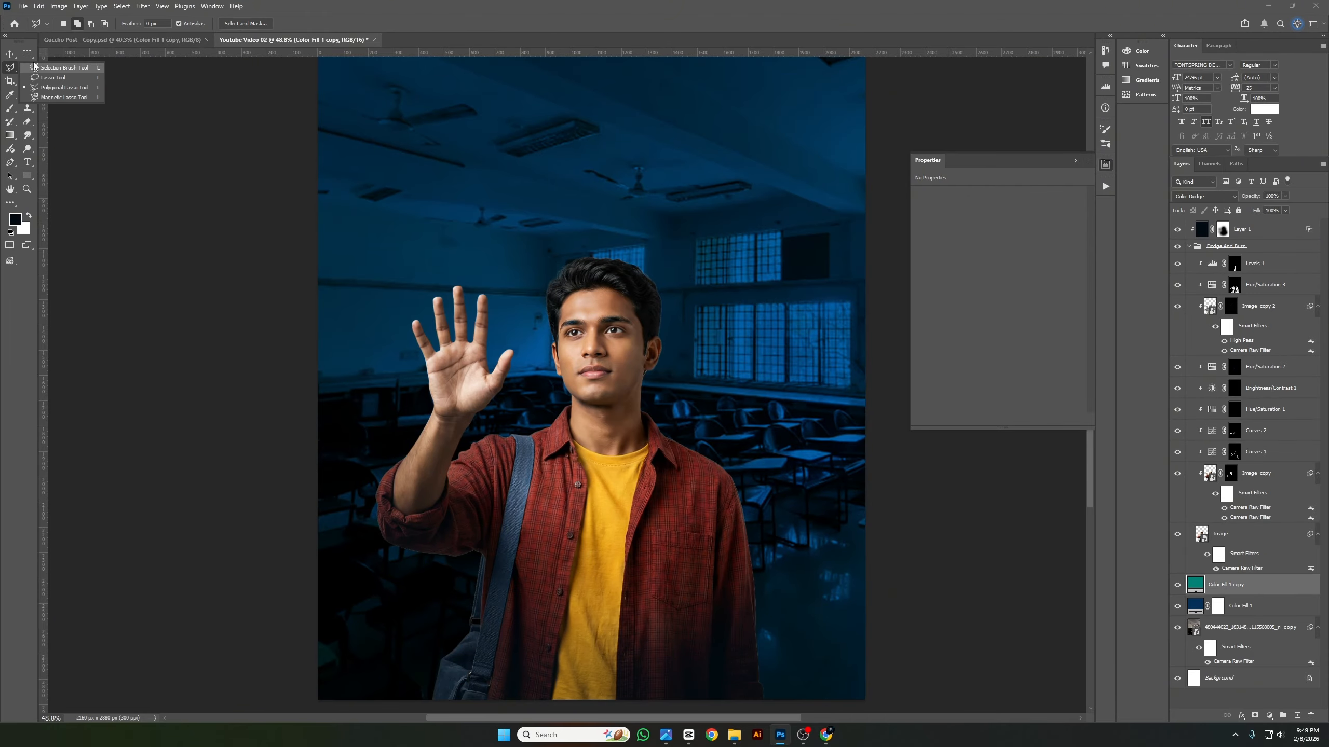
click(41, 89)
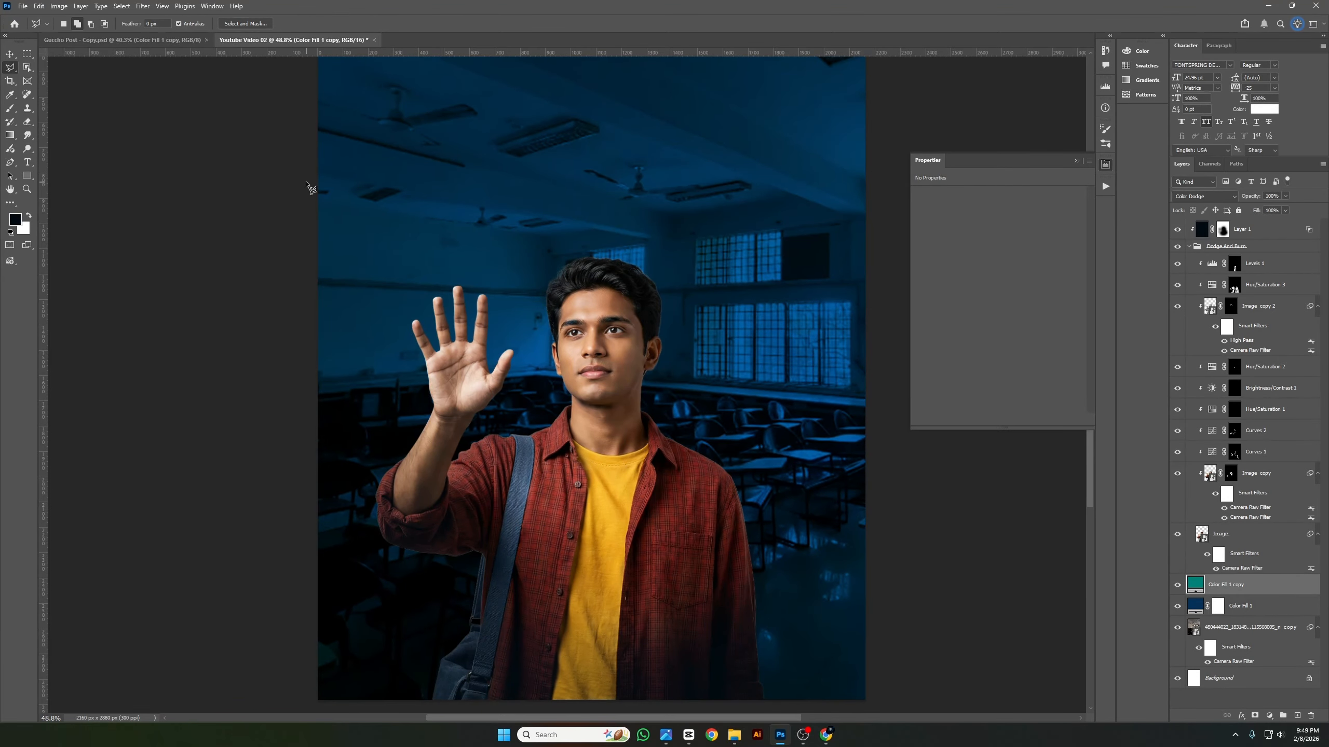
click(306, 183)
click(627, 263)
click(700, 293)
click(544, 310)
click(691, 322)
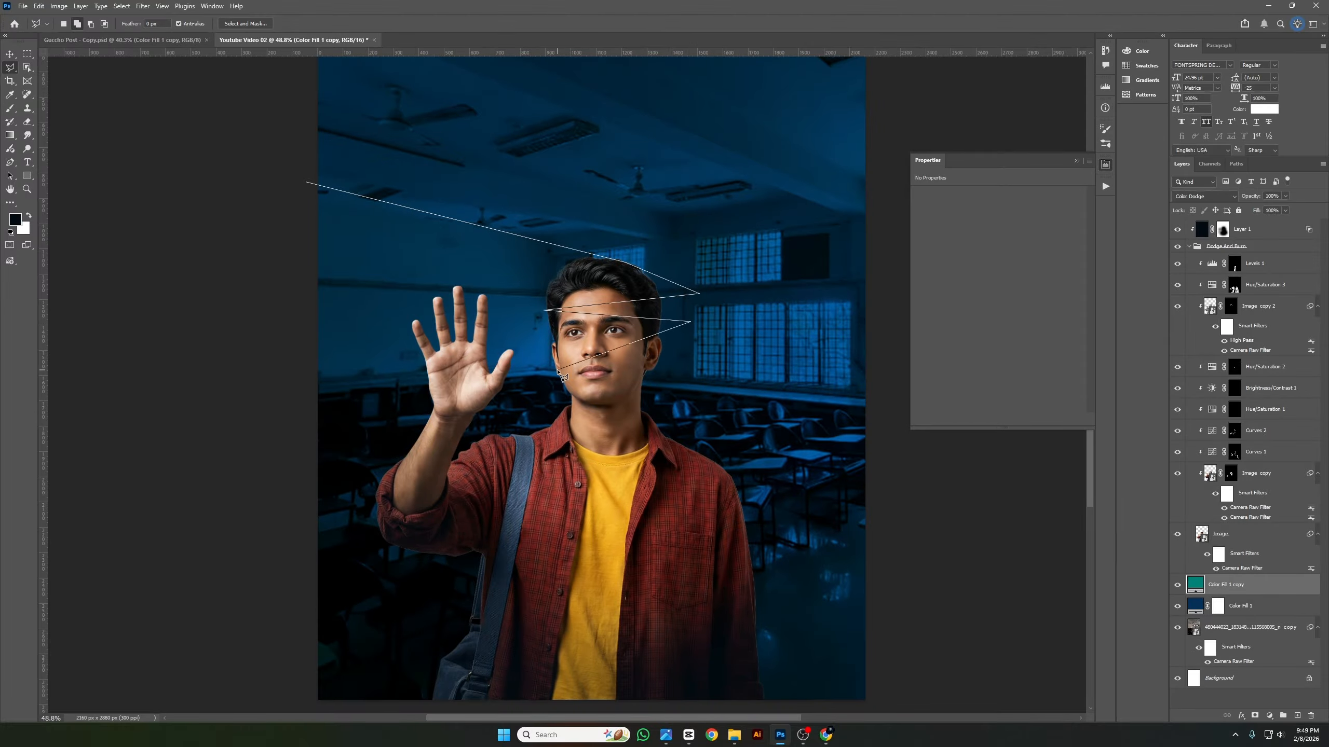
click(556, 369)
click(709, 388)
click(557, 427)
click(711, 451)
click(596, 481)
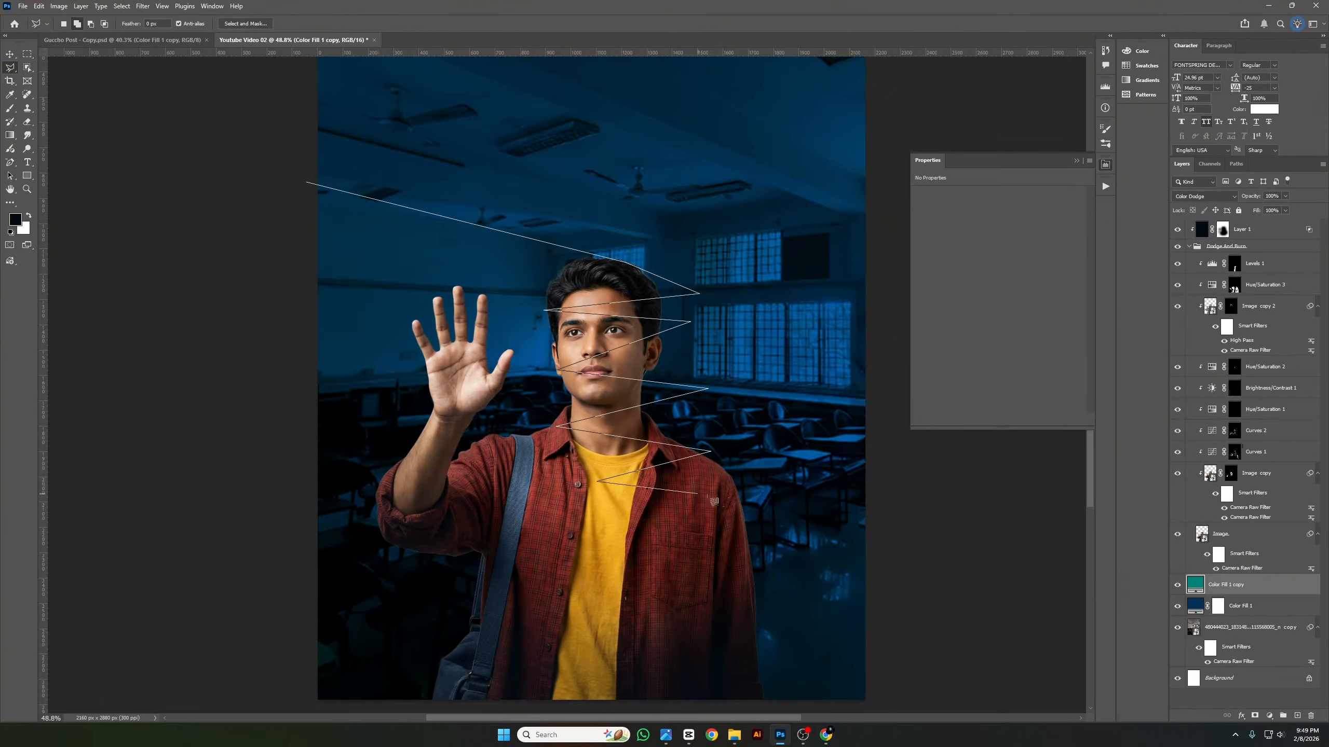
click(731, 503)
click(241, 610)
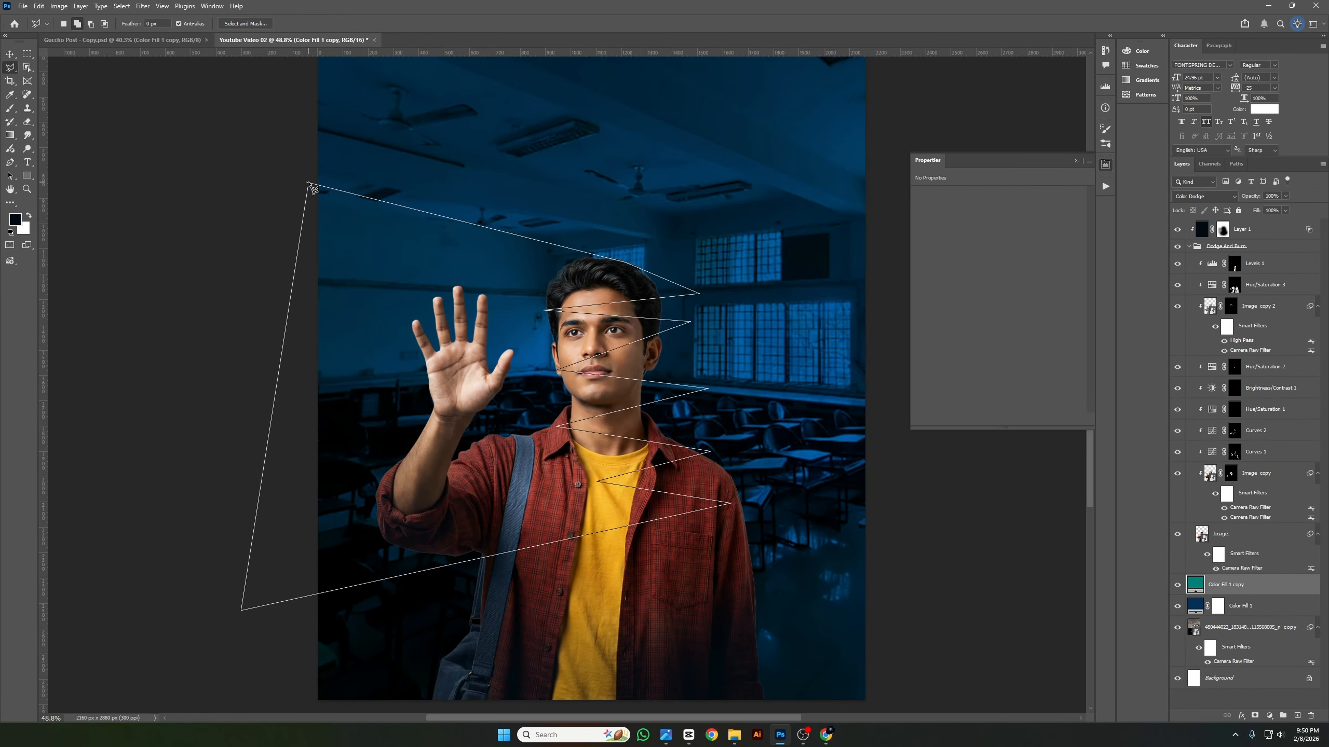
key(ctrl+plus)
key(ctrl+plus)
key(ctrl+minus)
key(ctrl+minus)
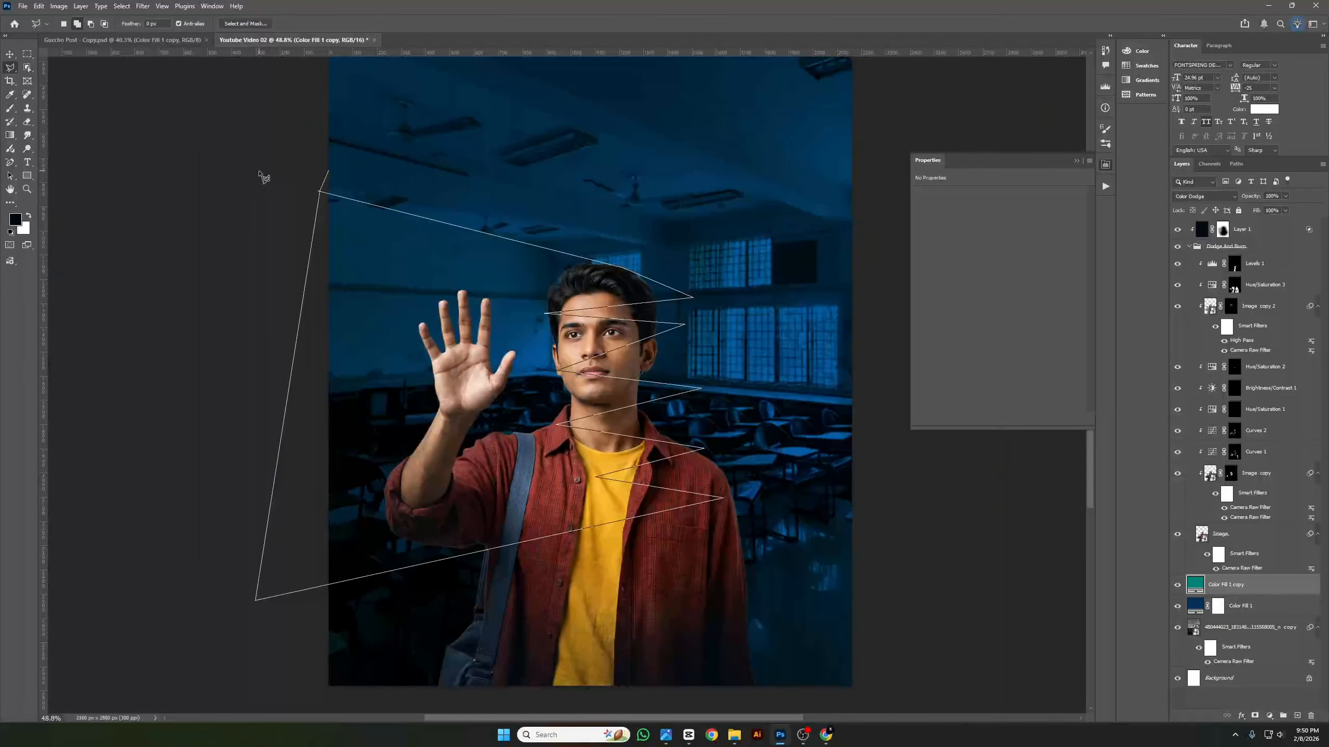
key(ctrl+plus)
key(ctrl+plus)
key(ctrl+plus)
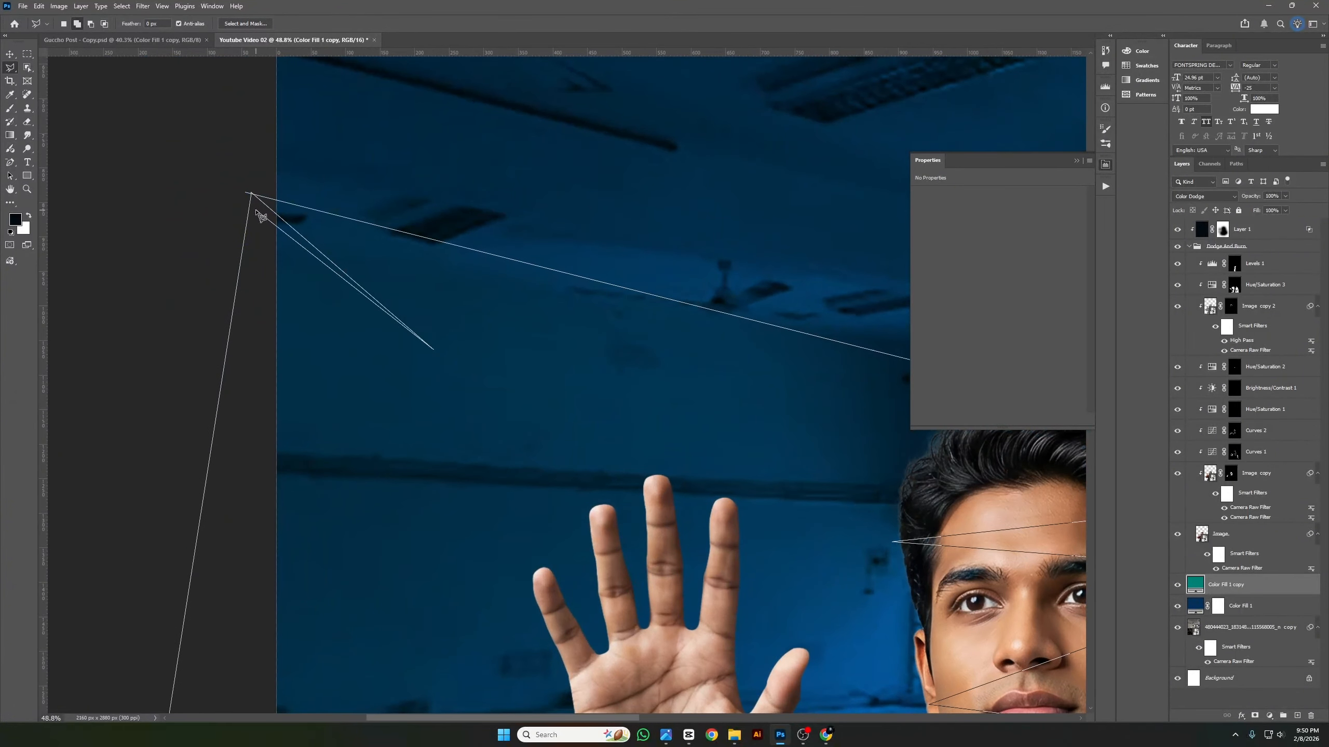
click(251, 194)
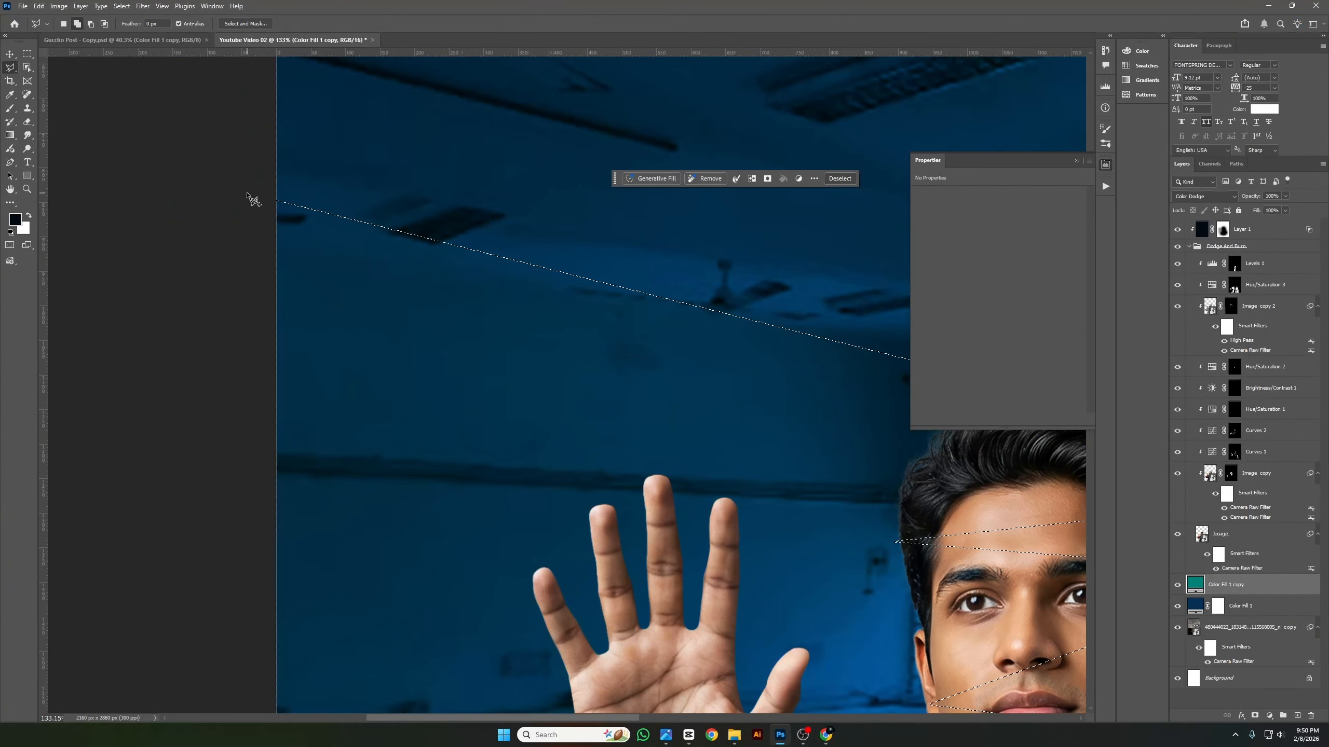
Add a layer mask to Color Fill 1 copy from the selection and invert it so only the outlined beam is lit.
scroll(350, 287, down, 3)
scroll(350, 287, down, 2)
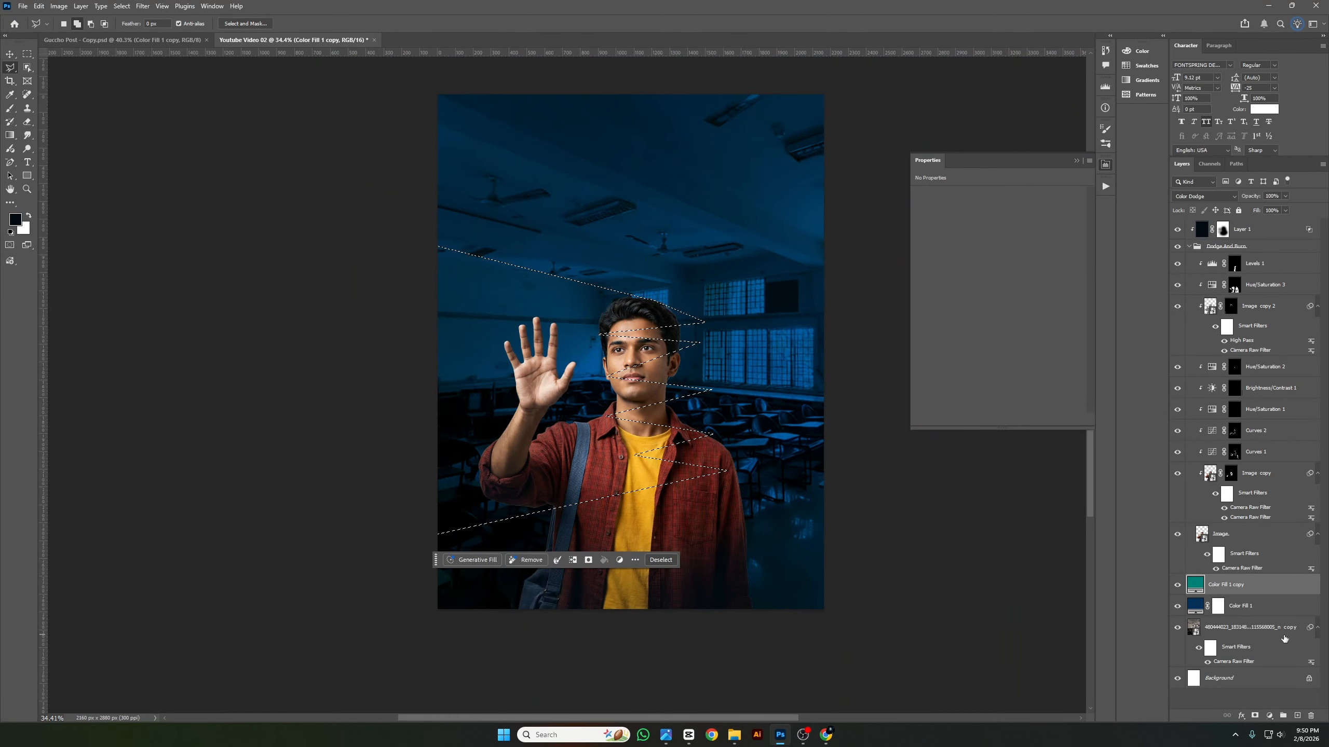
click(1255, 715)
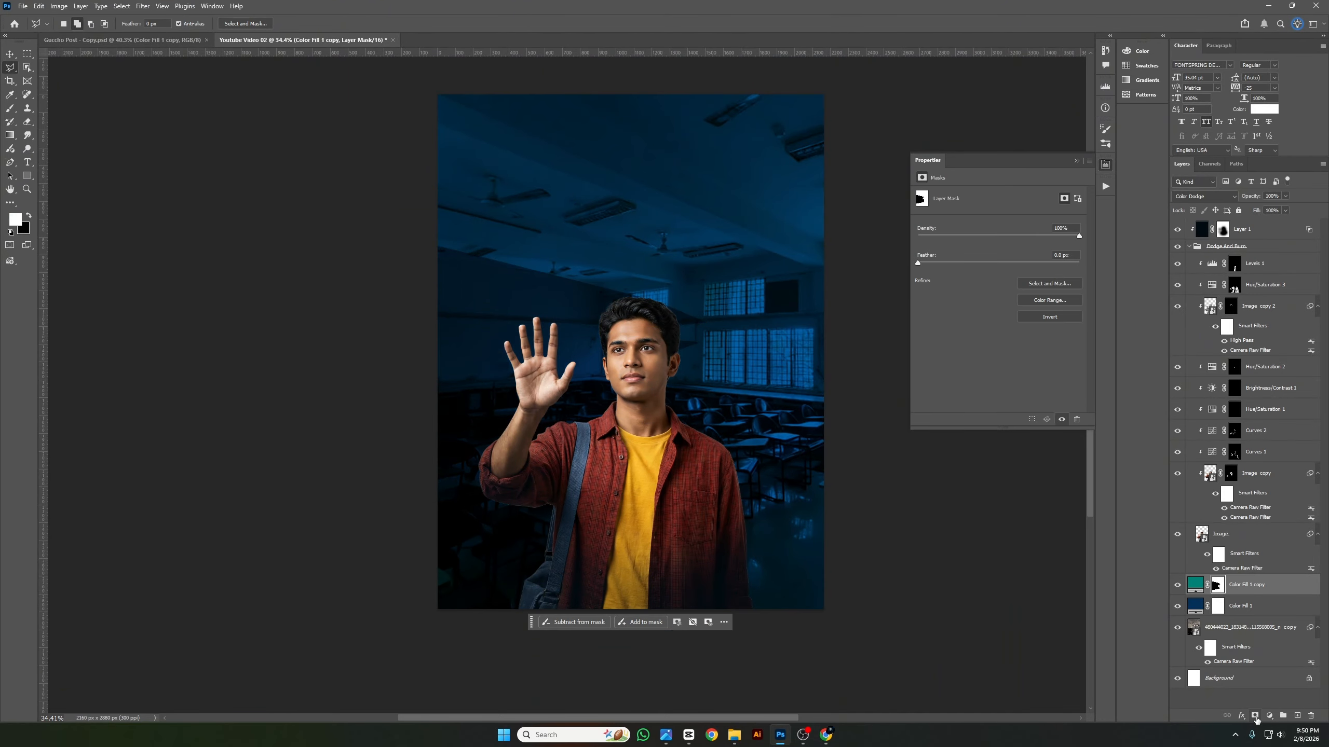
scroll(654, 530, right, 2)
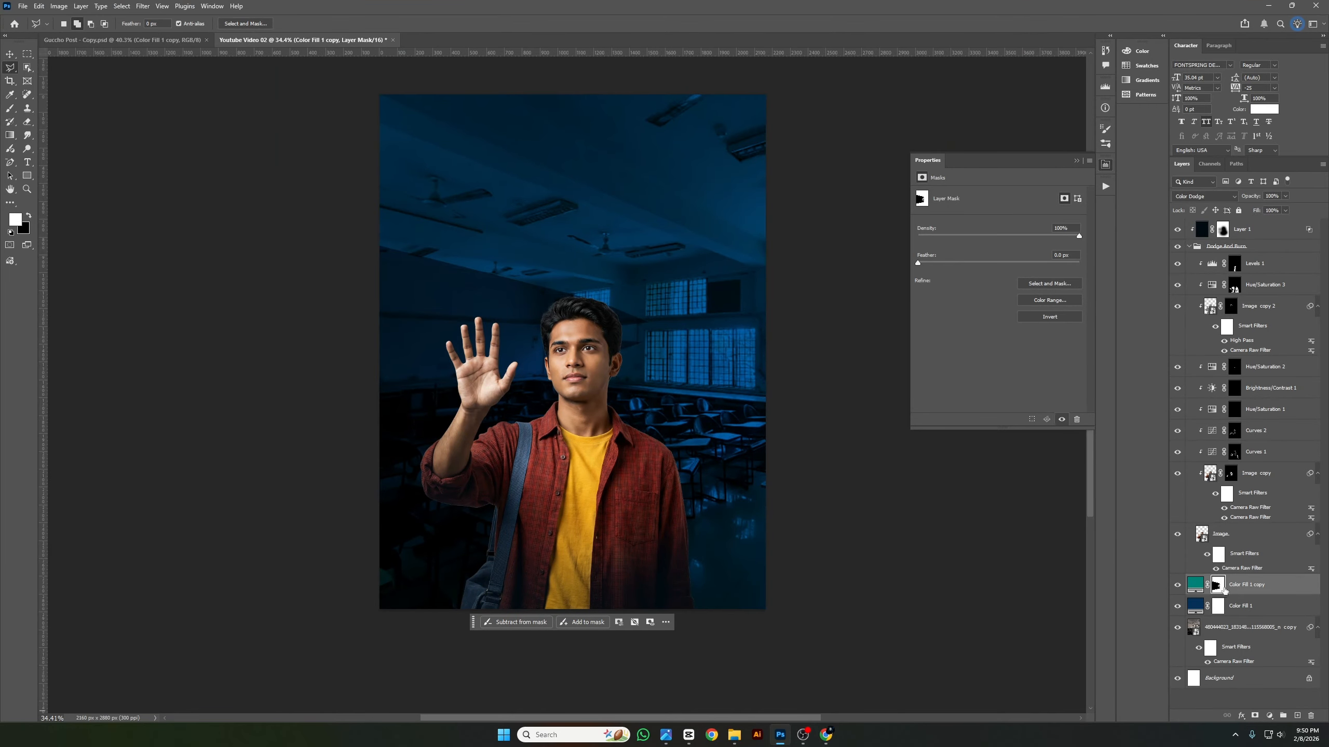
key(ctrl+i)
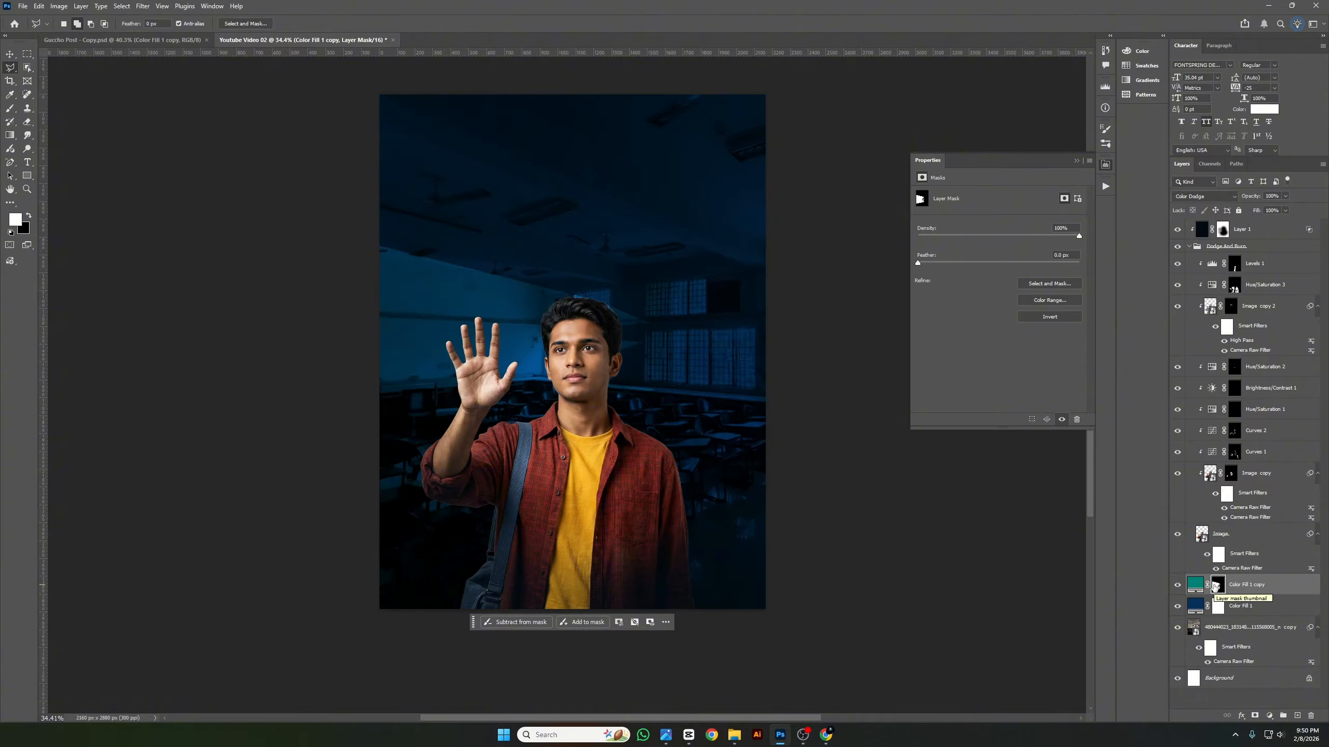
scroll(472, 452, up, 1)
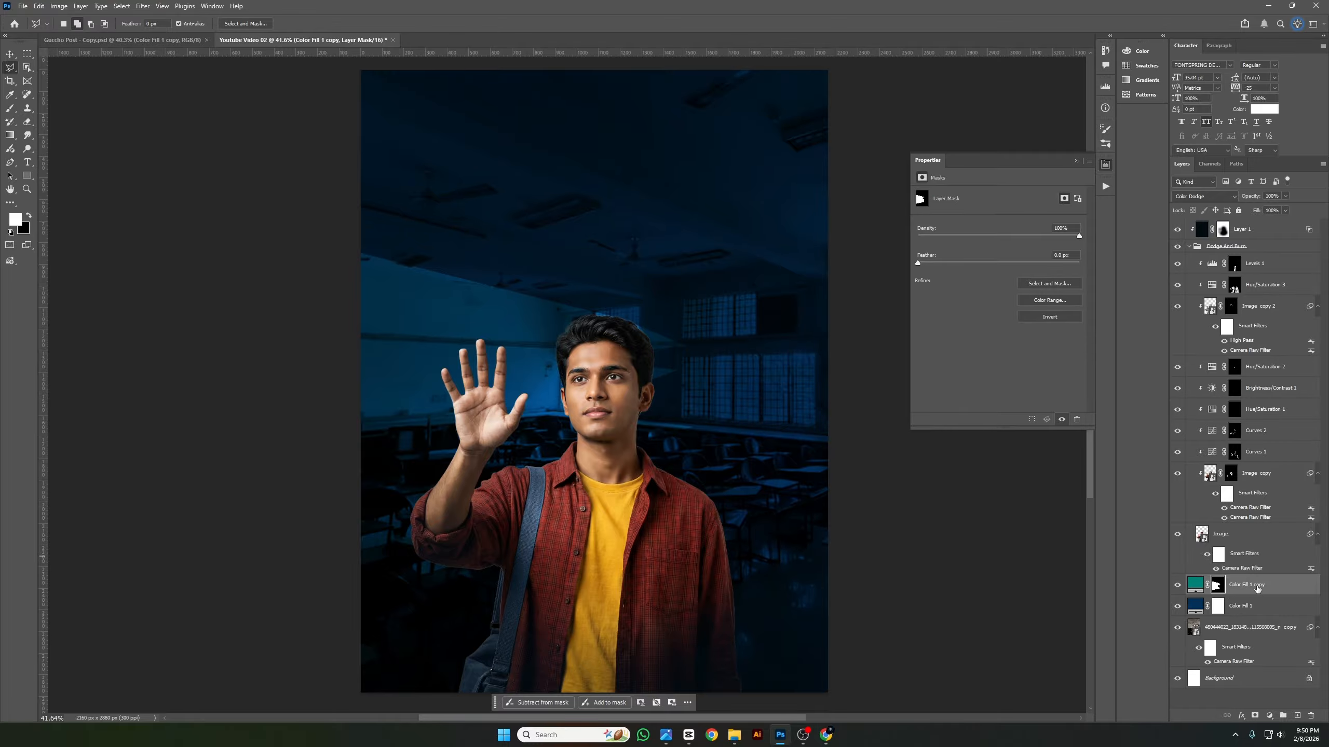
Inspect Color Fill 1 copy's teal fill colour in the Color Picker, leaving it unchanged.
click(1195, 586)
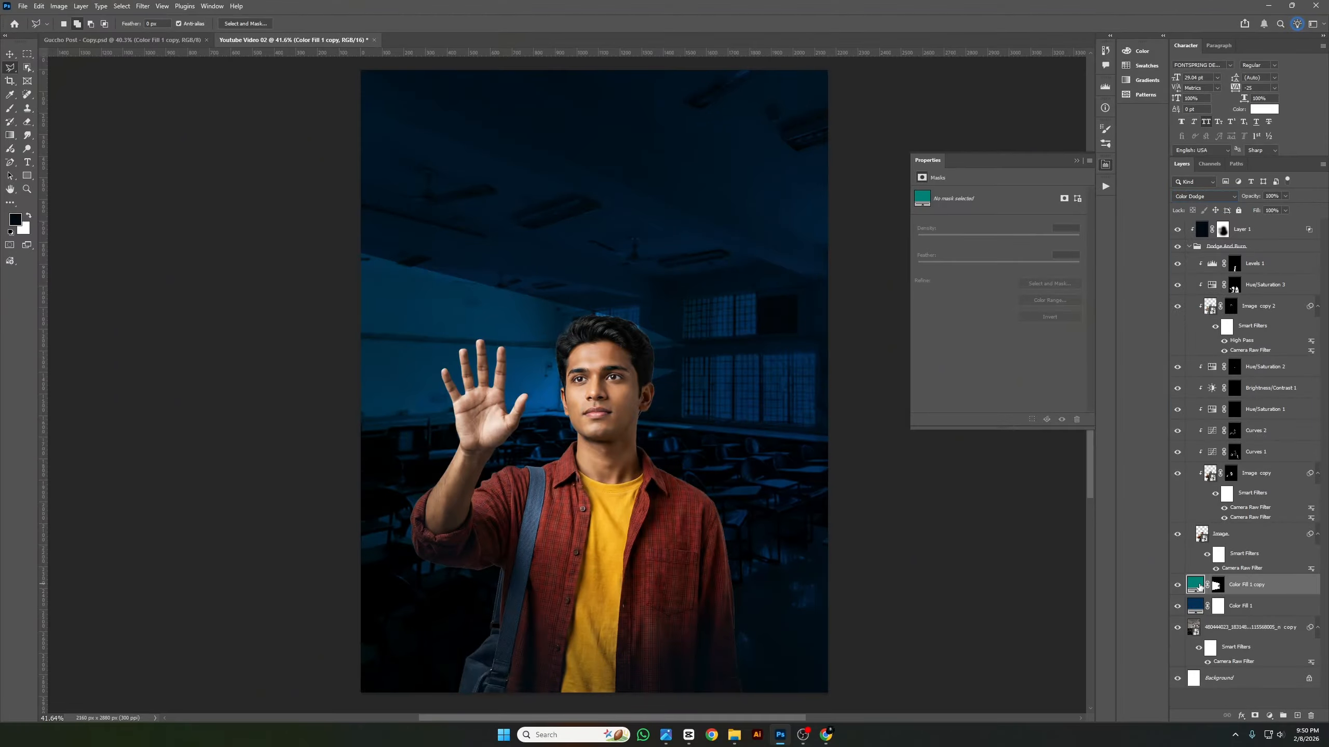
double_click(1197, 585)
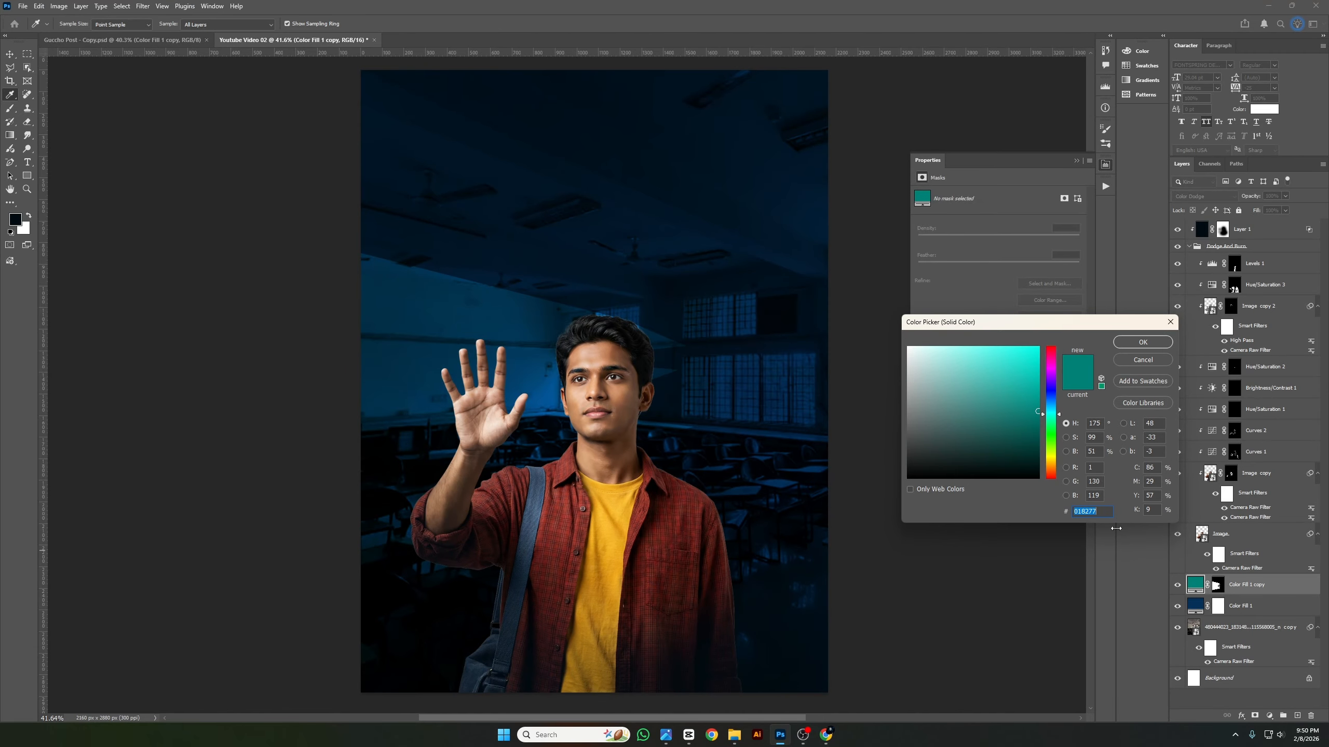
click(1141, 360)
key(l)
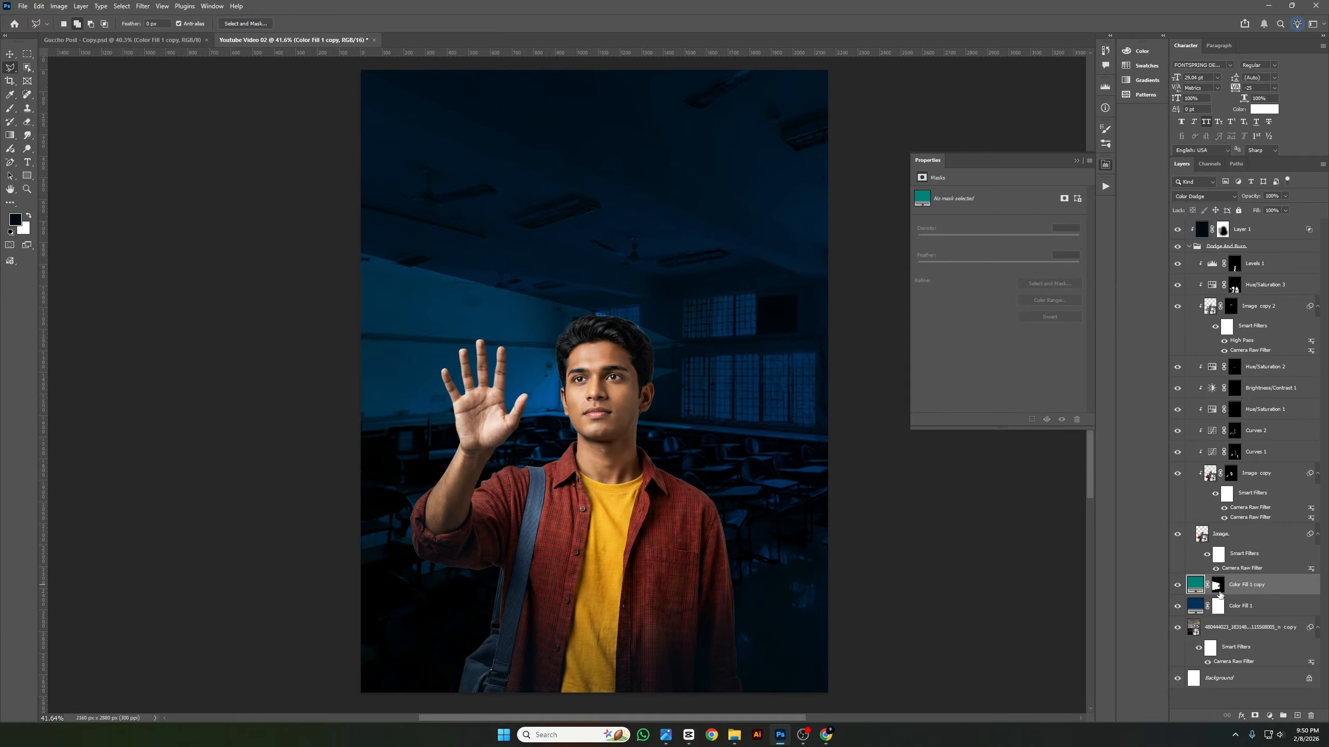
Feather the layer mask of Color Fill 1 copy so the light beam's edges become soft.
click(1218, 585)
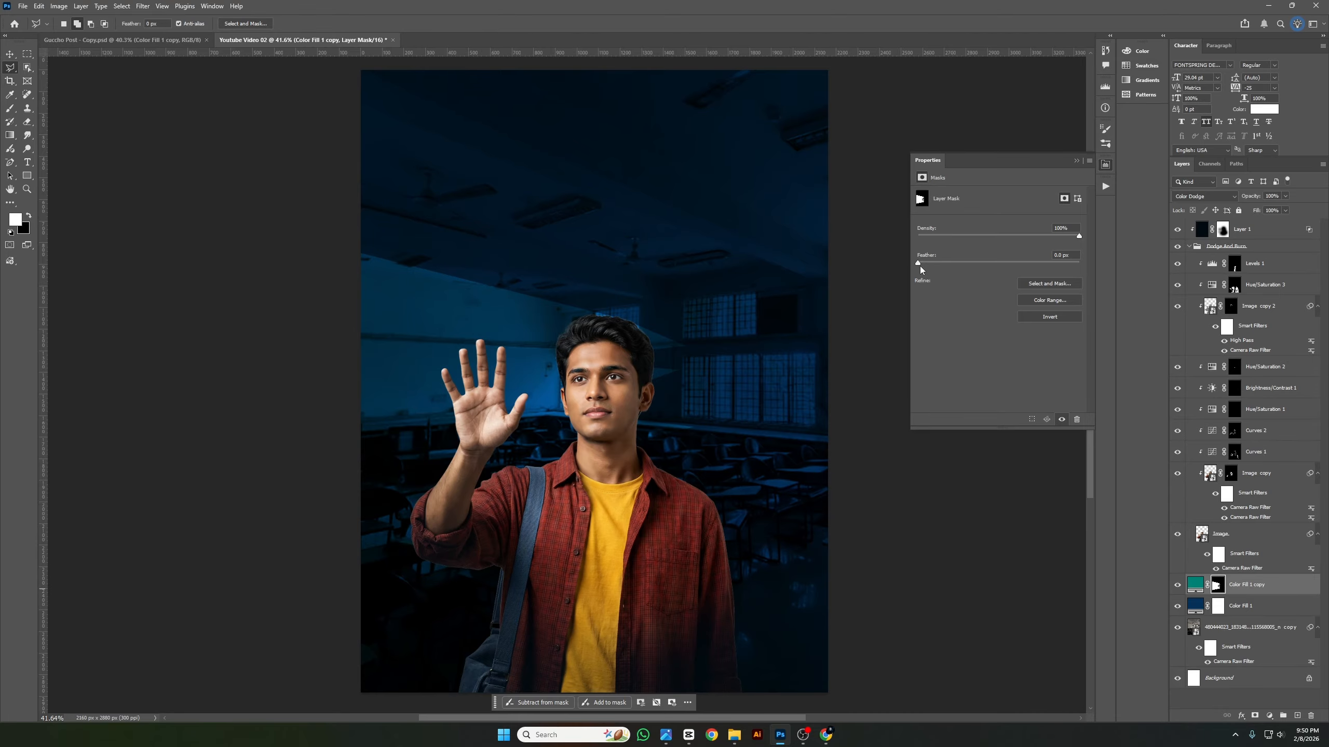
drag(919, 264, 1006, 273)
Duplicate the masked Color Fill 1 copy layer and lower the duplicate's fill to 14%.
key(ctrl+j)
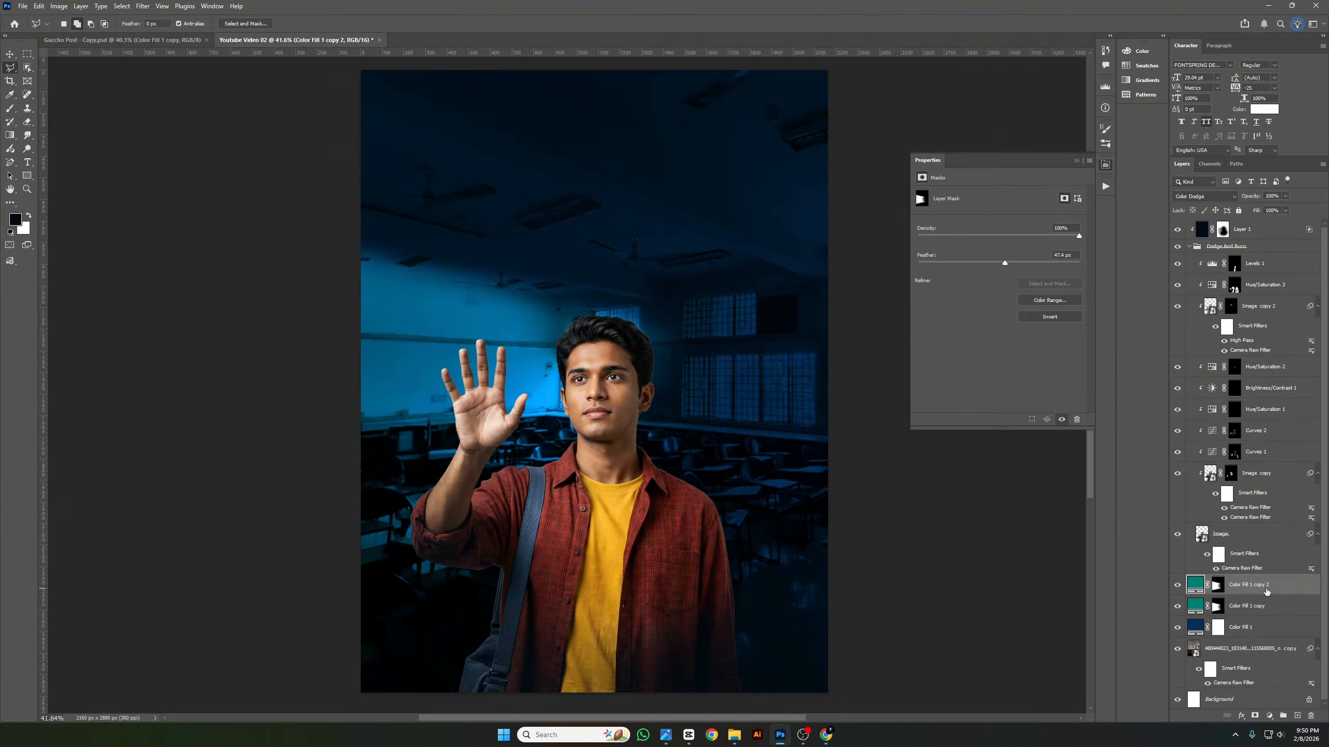
key(ctrl+z)
key(x)
drag(526, 419, 572, 419)
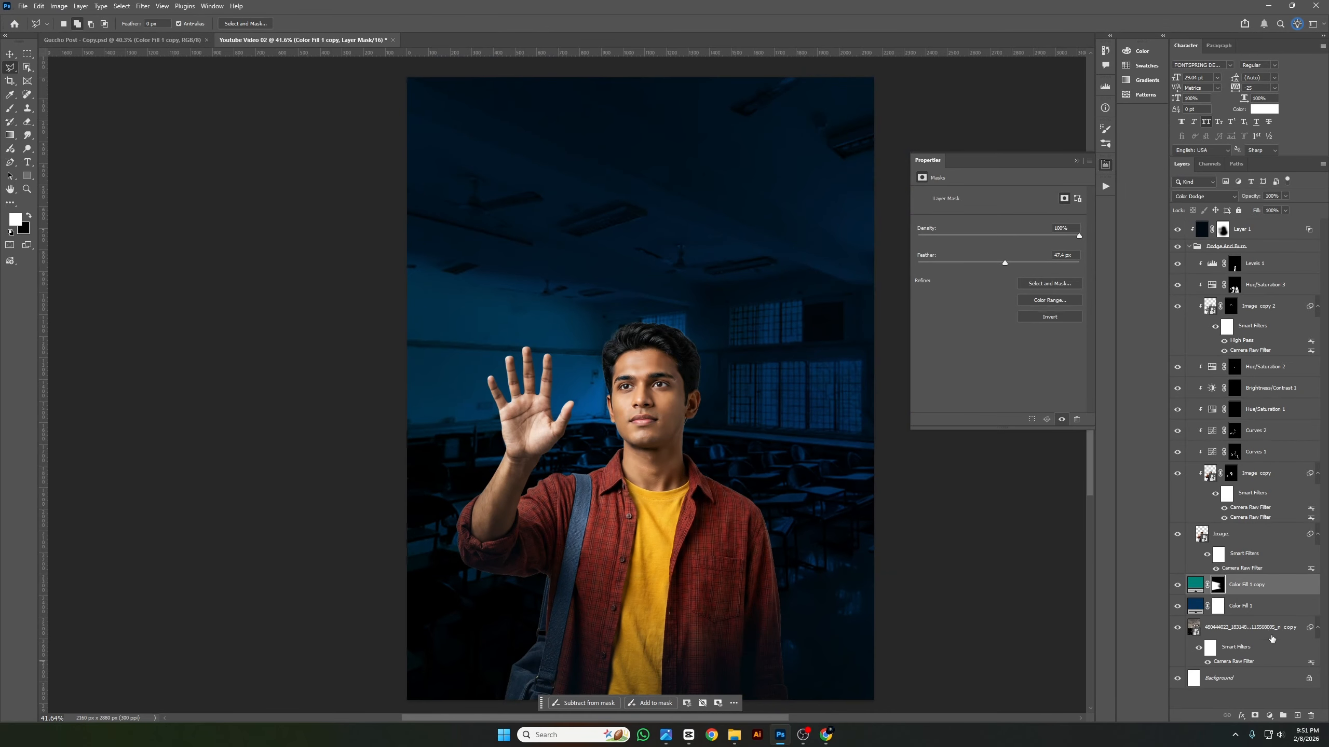
key(x)
key(ctrl+j)
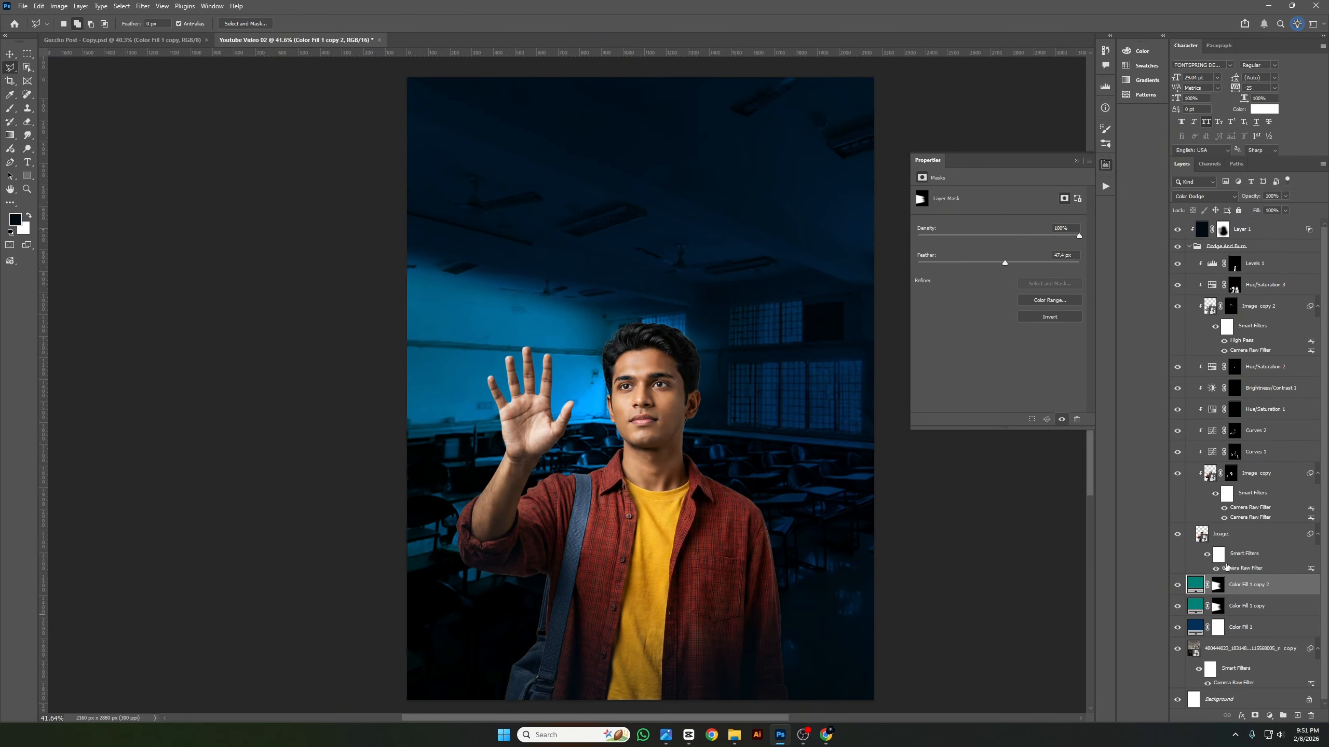
click(1285, 209)
drag(1288, 224, 1245, 224)
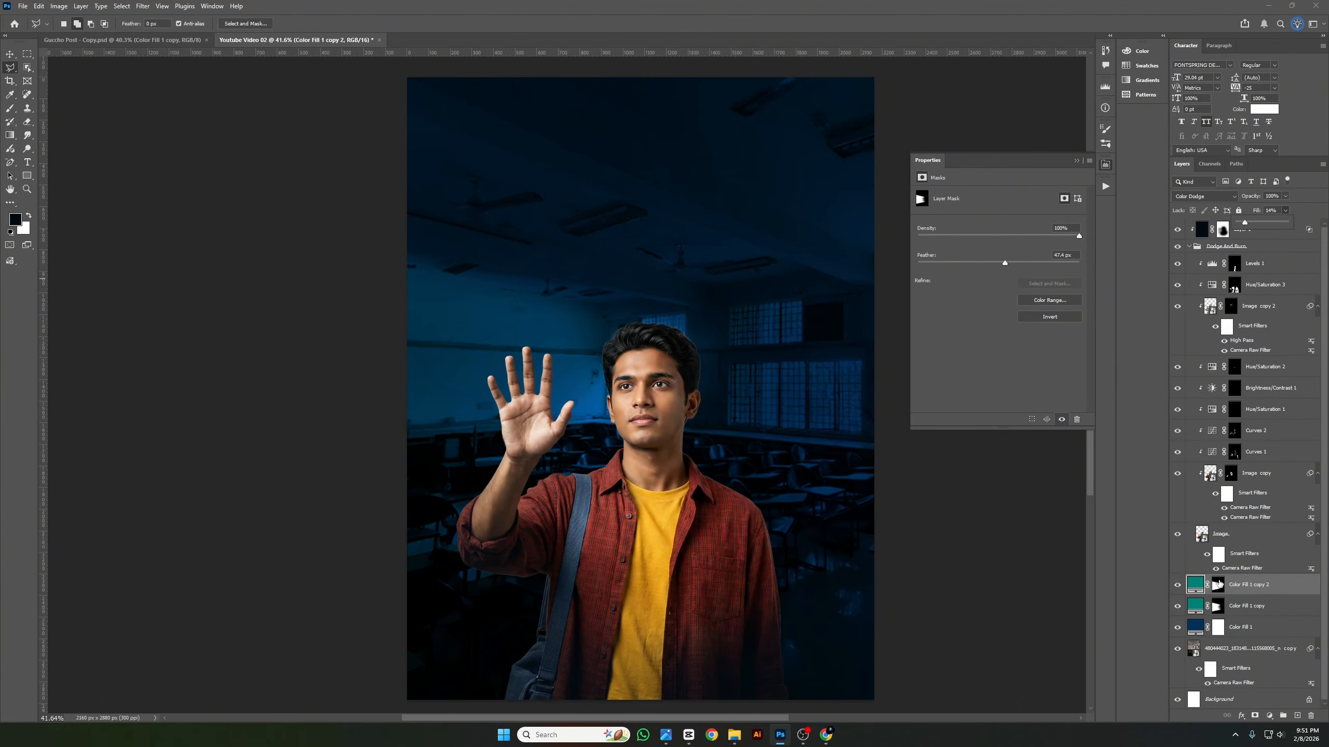
Collapse the Dodge And Burn group in the layer stack.
click(1237, 588)
click(1190, 247)
scroll(649, 476, down, 3)
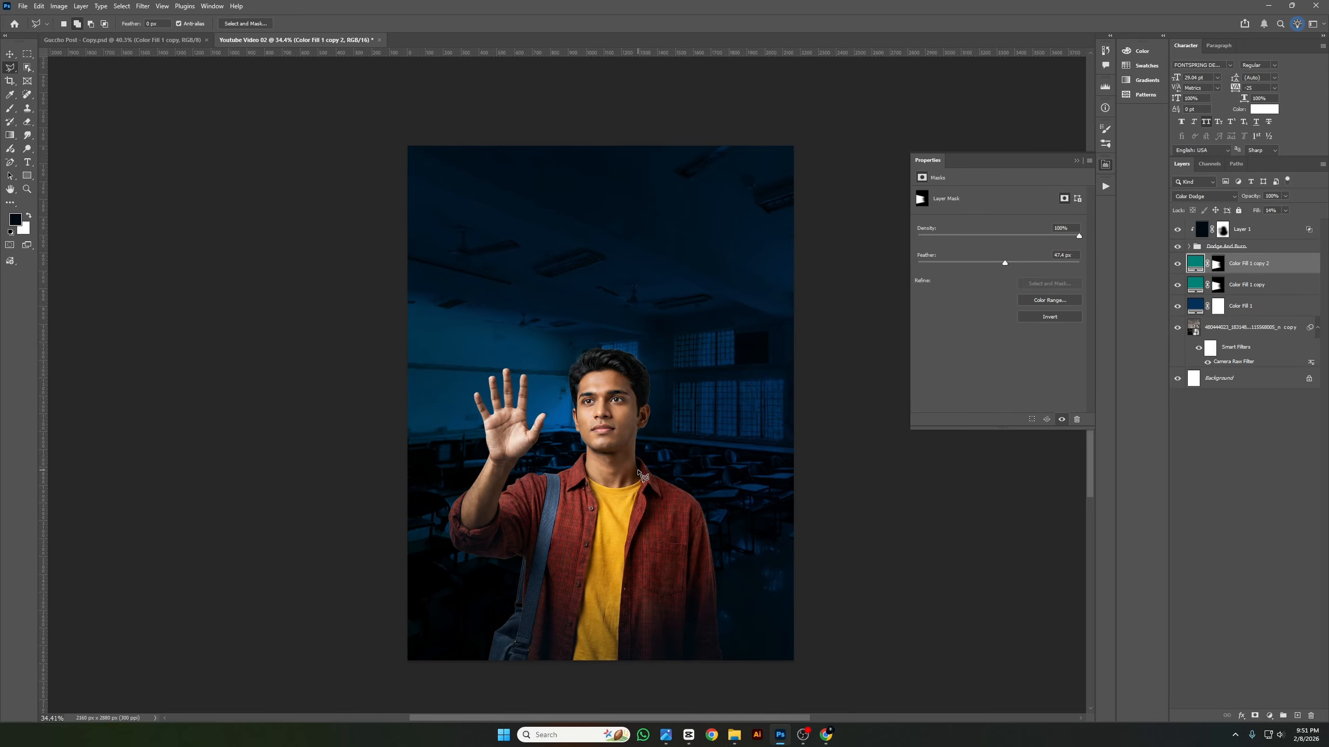
scroll(604, 425, up, 2)
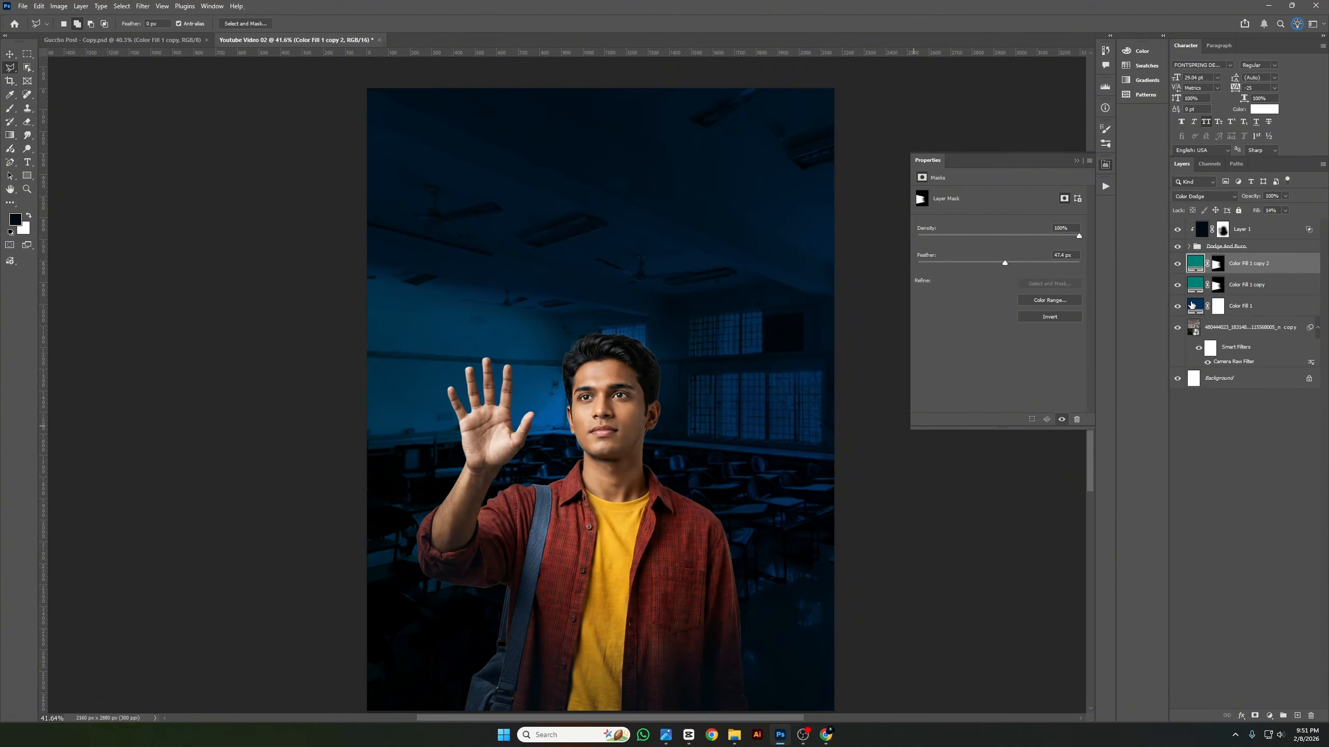
Copy the Logos 02 and logos 01 groups from Guccho Post - Copy.psd into Youtube Video 02 above Layer 1, and show both groups.
click(1260, 230)
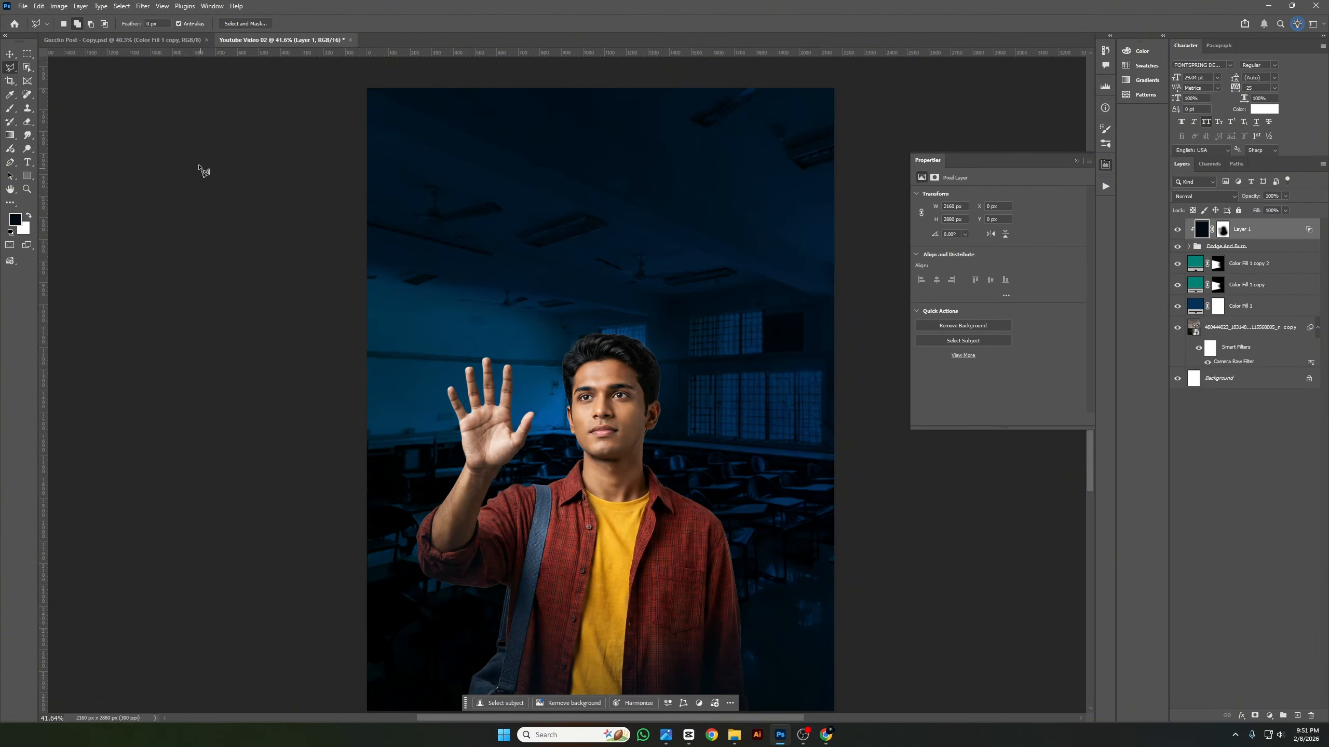
click(169, 43)
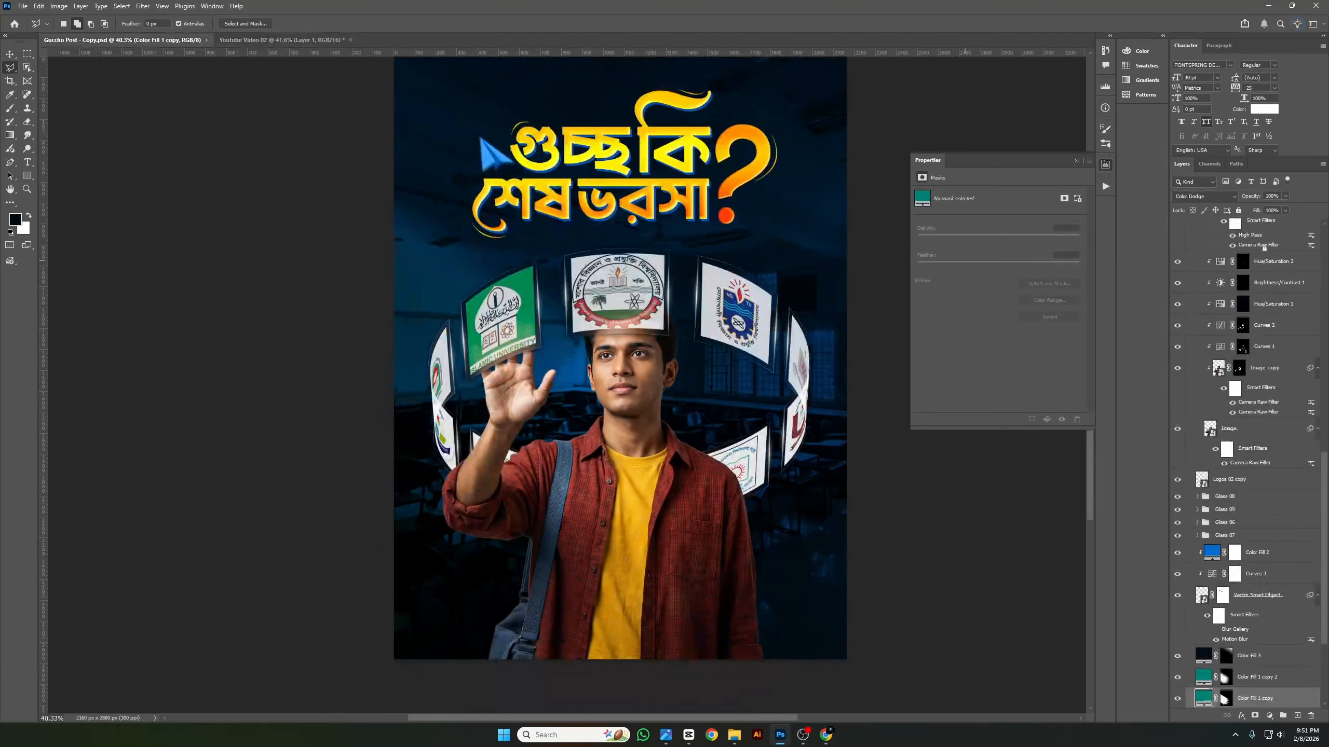
scroll(1212, 307, up, 5)
drag(1324, 416, 1324, 231)
click(1234, 237)
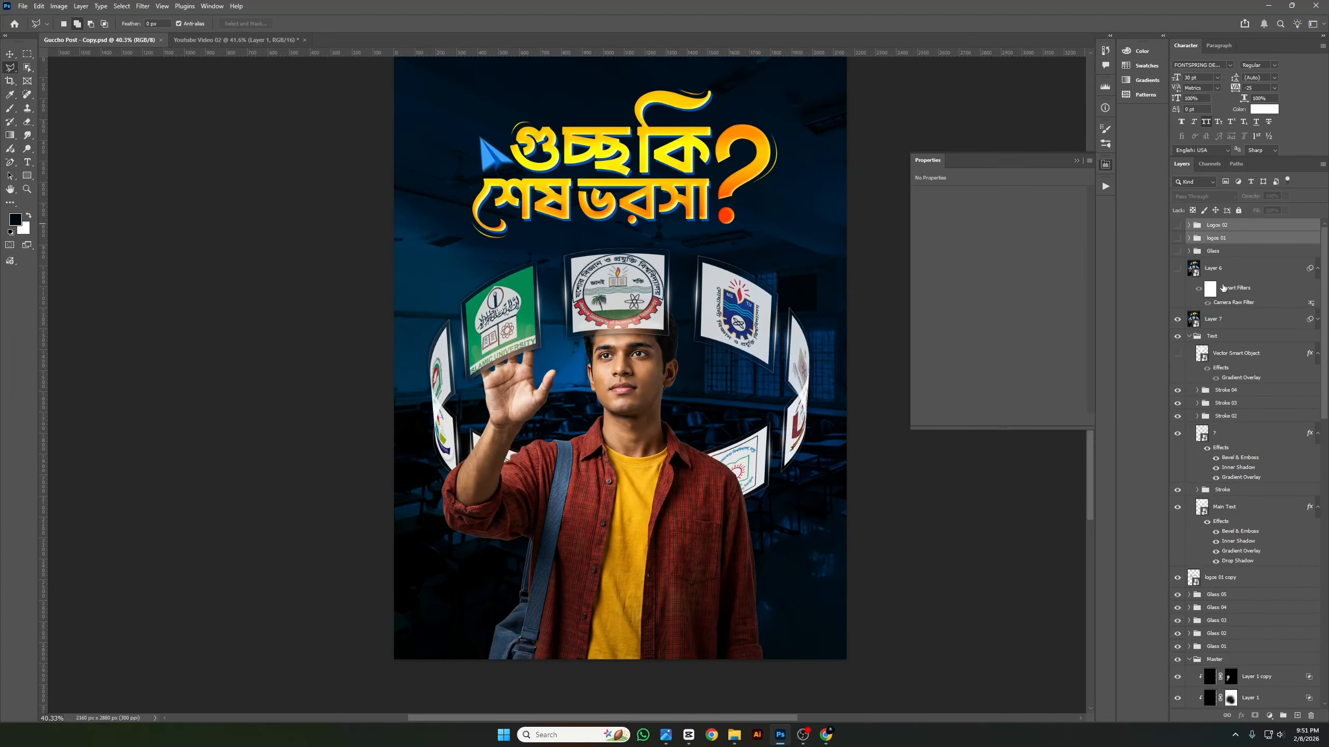
click(225, 40)
drag(884, 419, 658, 298)
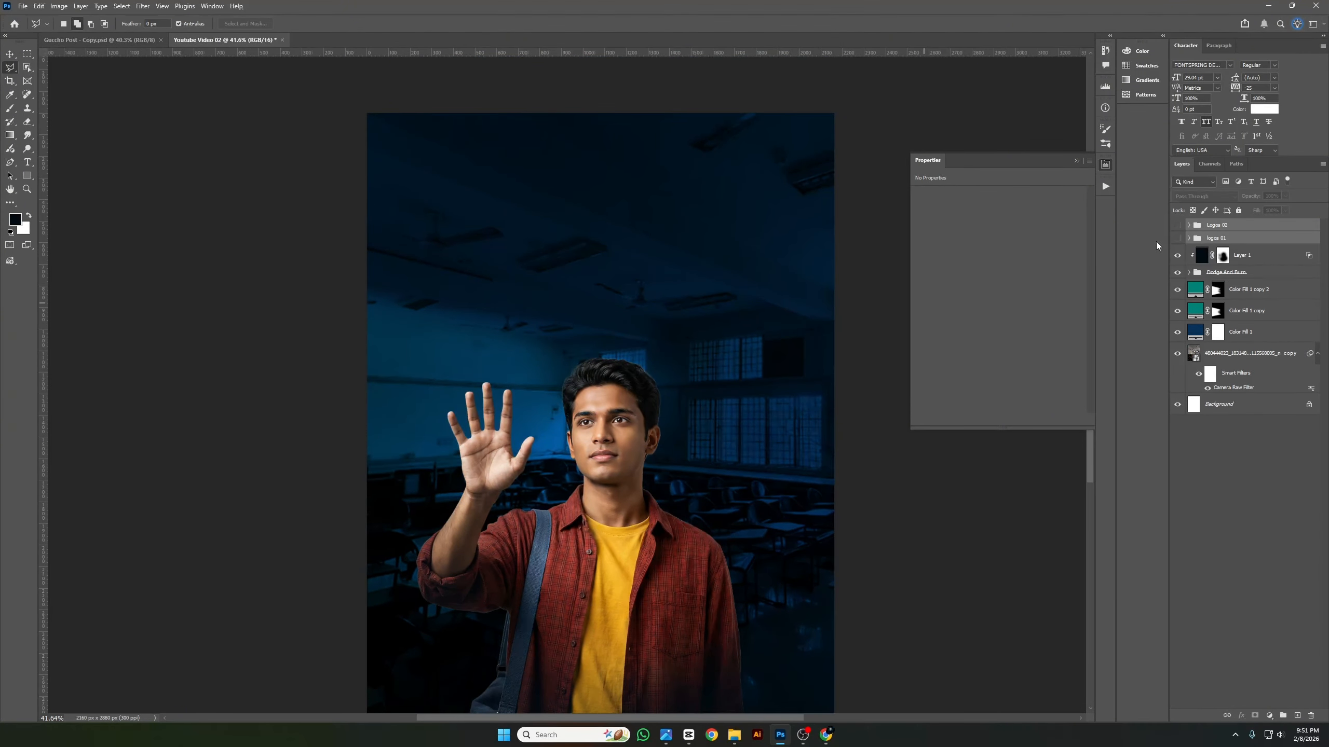
drag(1177, 226, 1177, 238)
scroll(706, 335, down, 2)
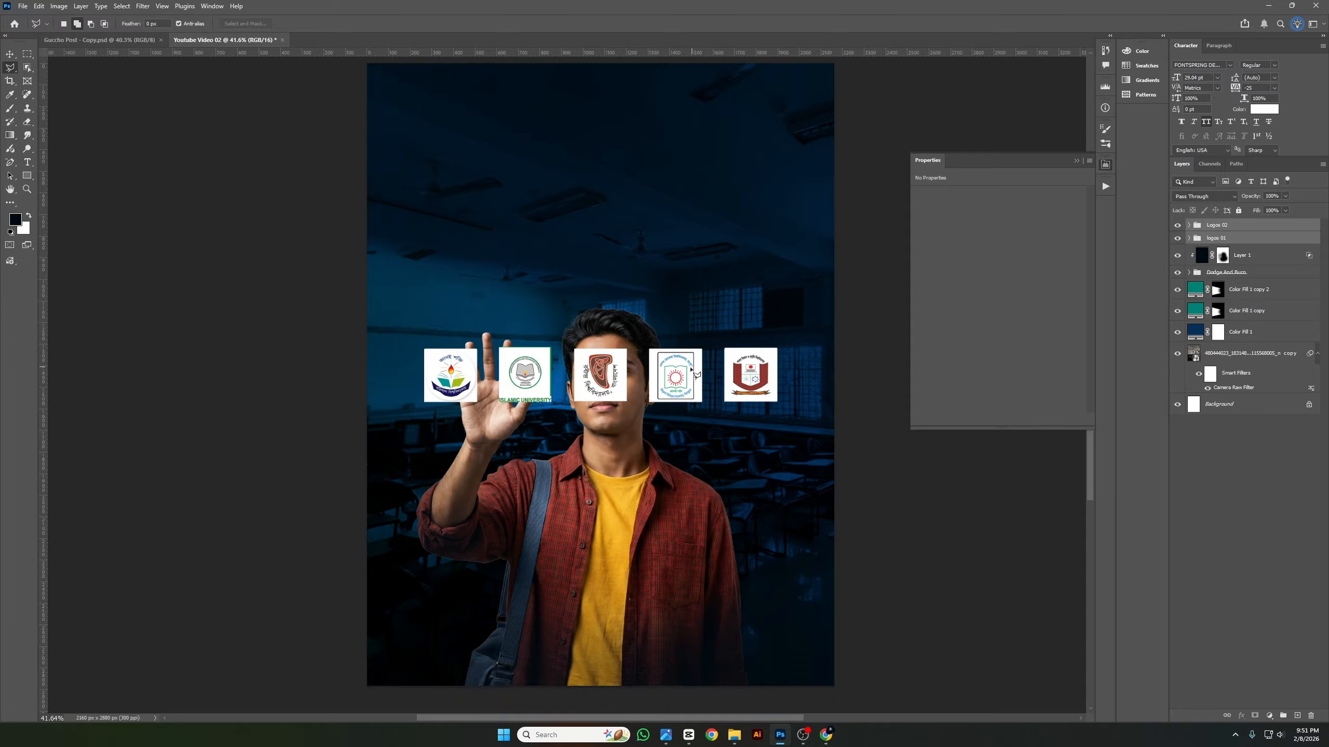
Move both logo groups up above the man's head and stack logos 01 over Logos 02.
click(10, 54)
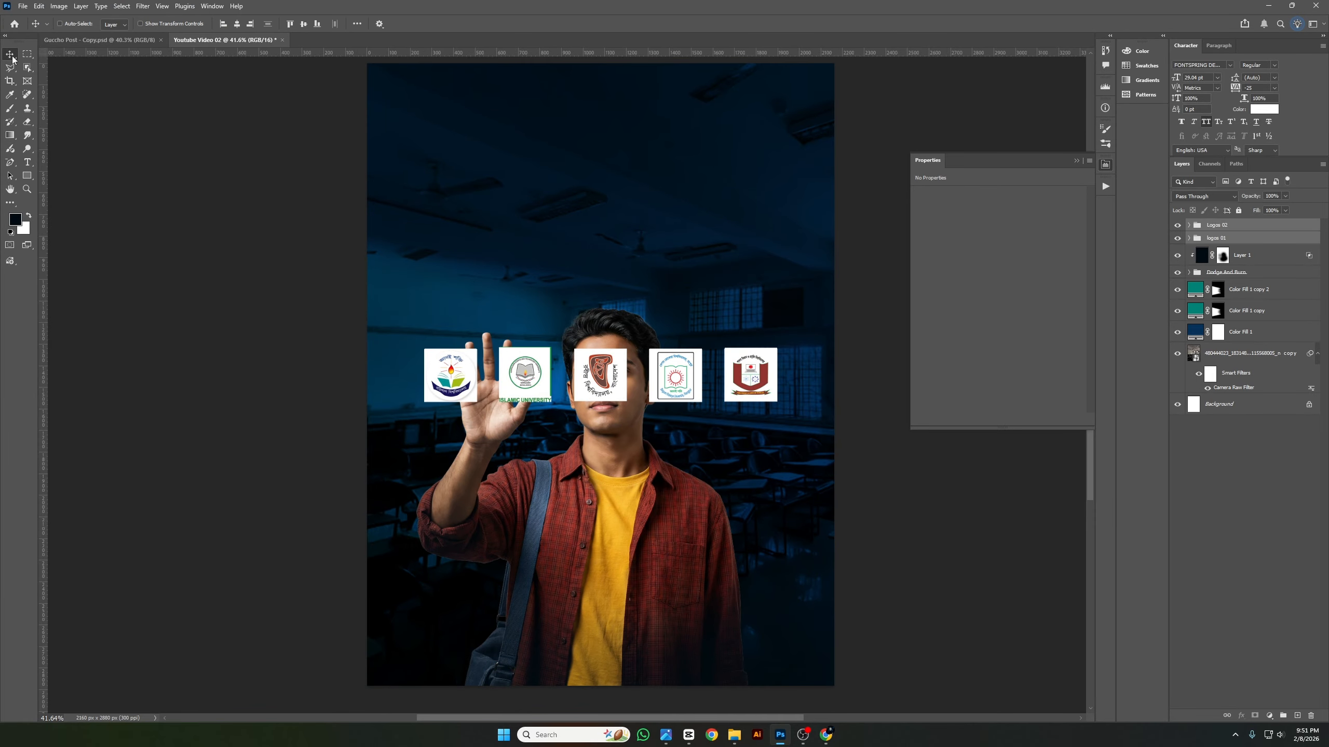
key(ctrl+t)
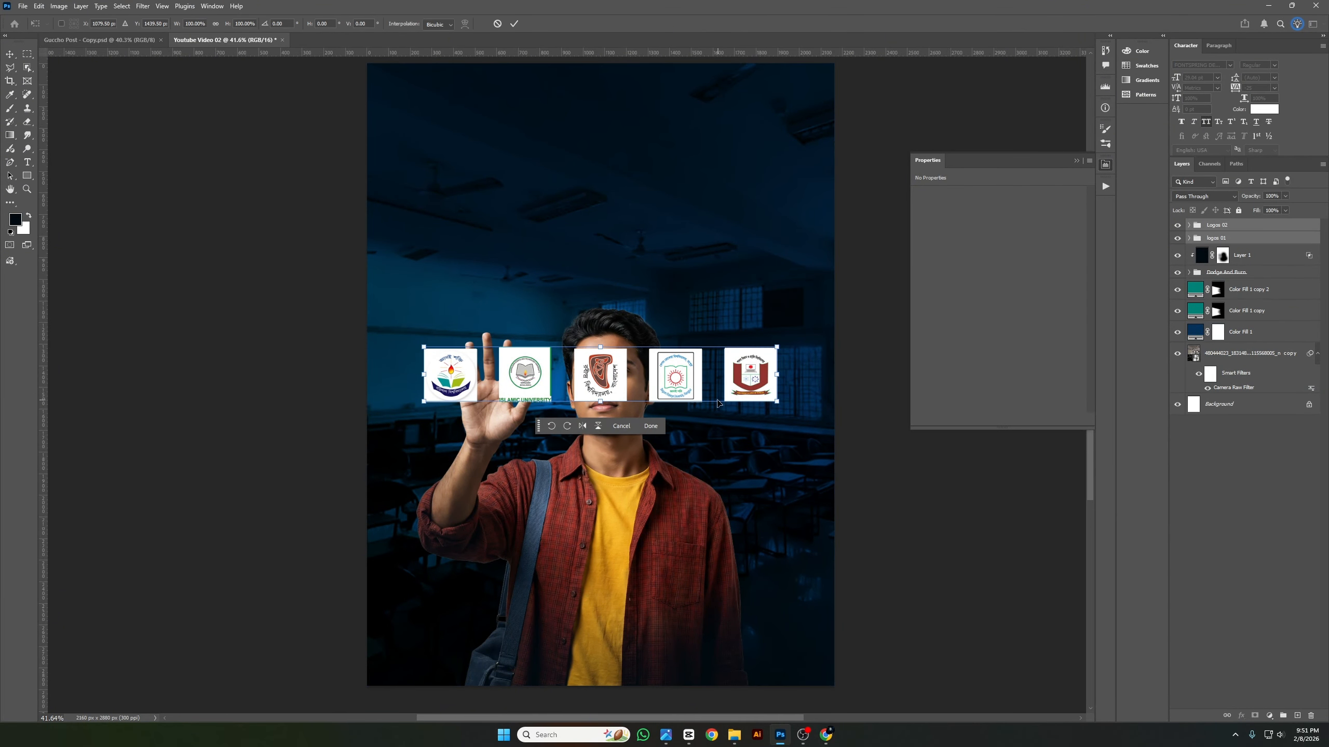
drag(654, 368, 658, 224)
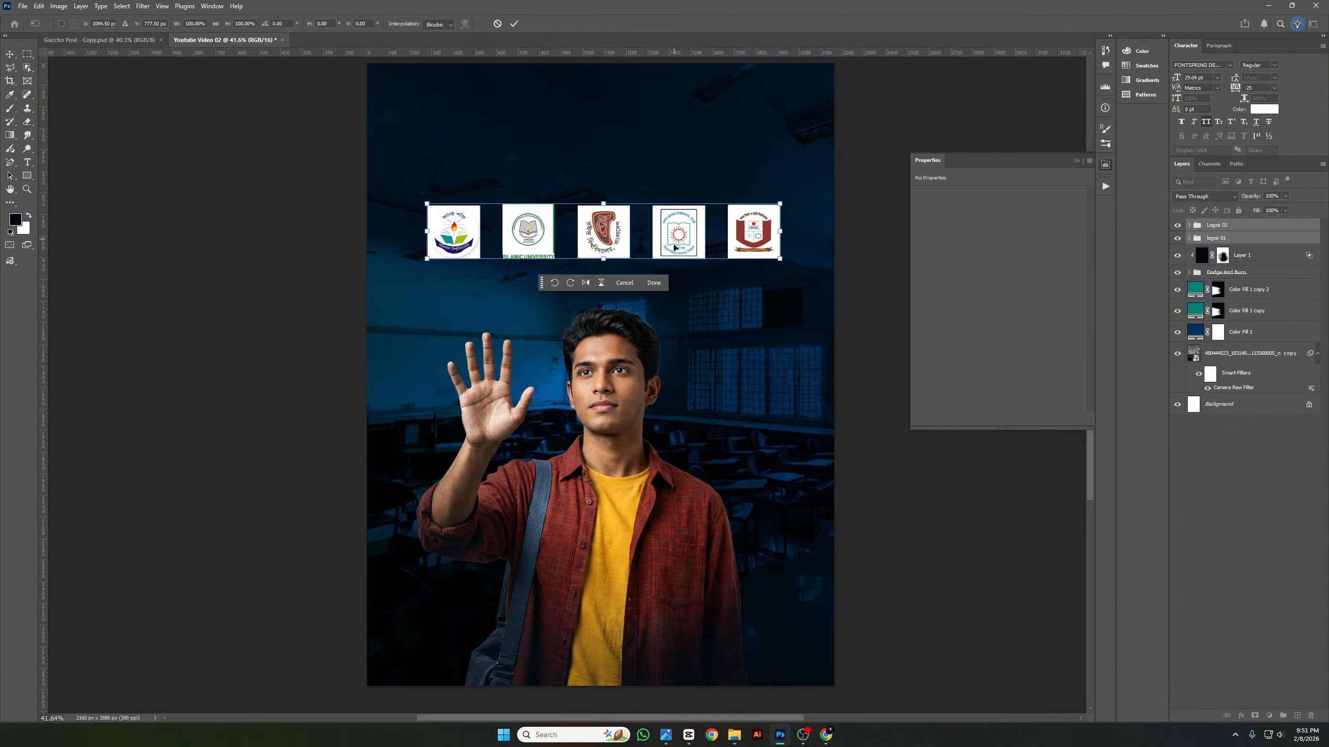
scroll(668, 325, up, 2)
scroll(668, 287, up, 2)
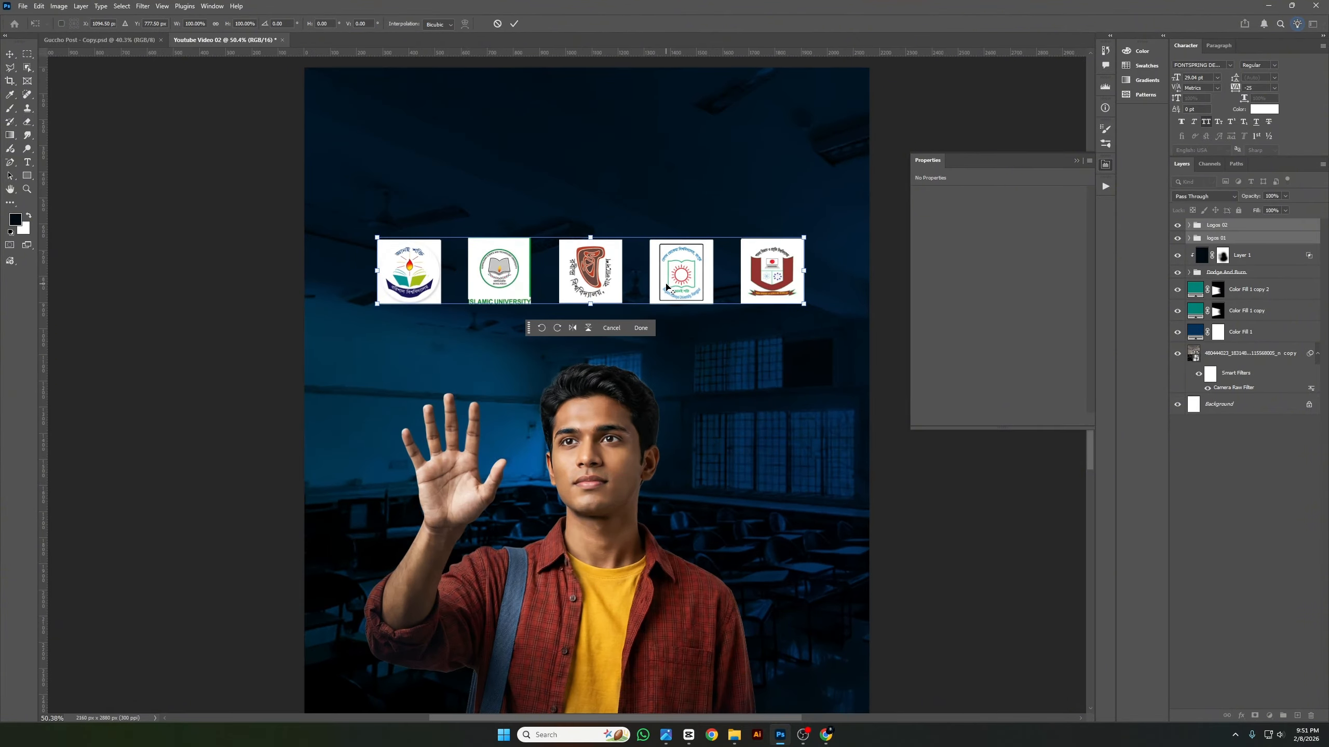
click(514, 24)
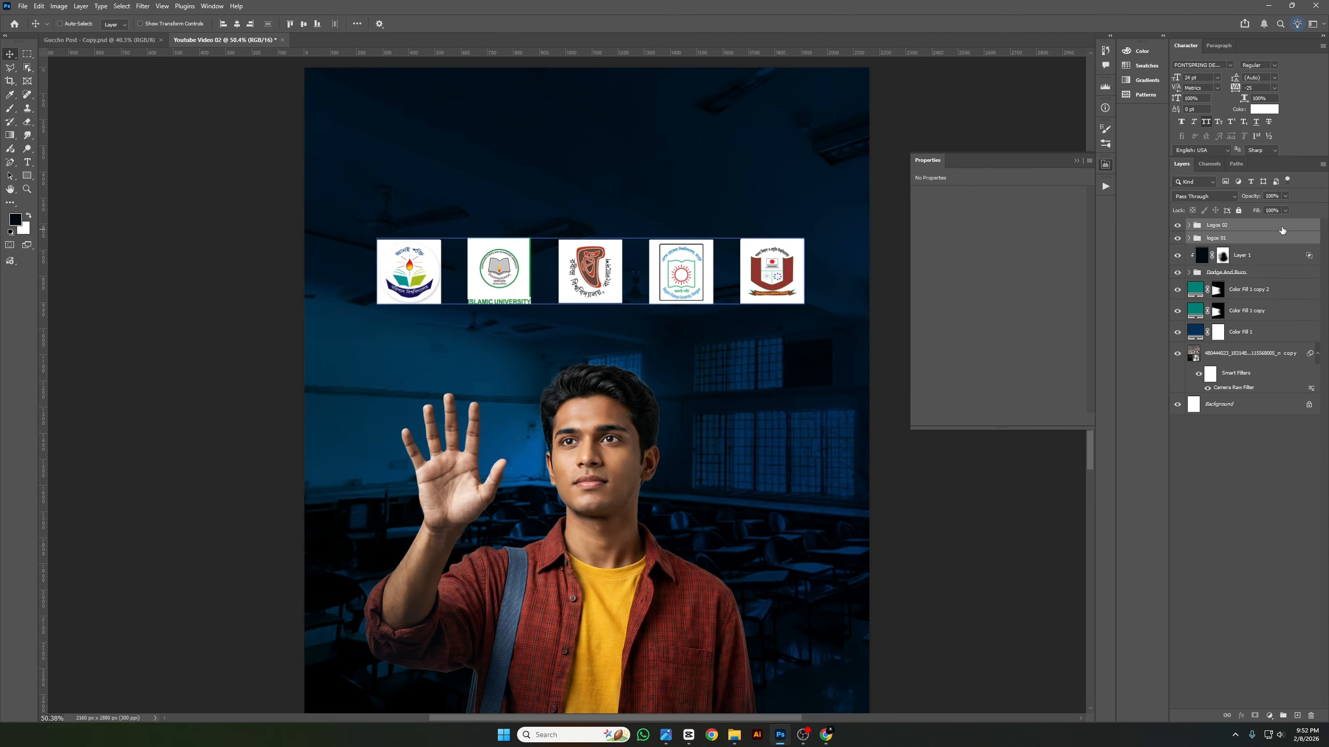
drag(1242, 239, 1248, 220)
click(1241, 239)
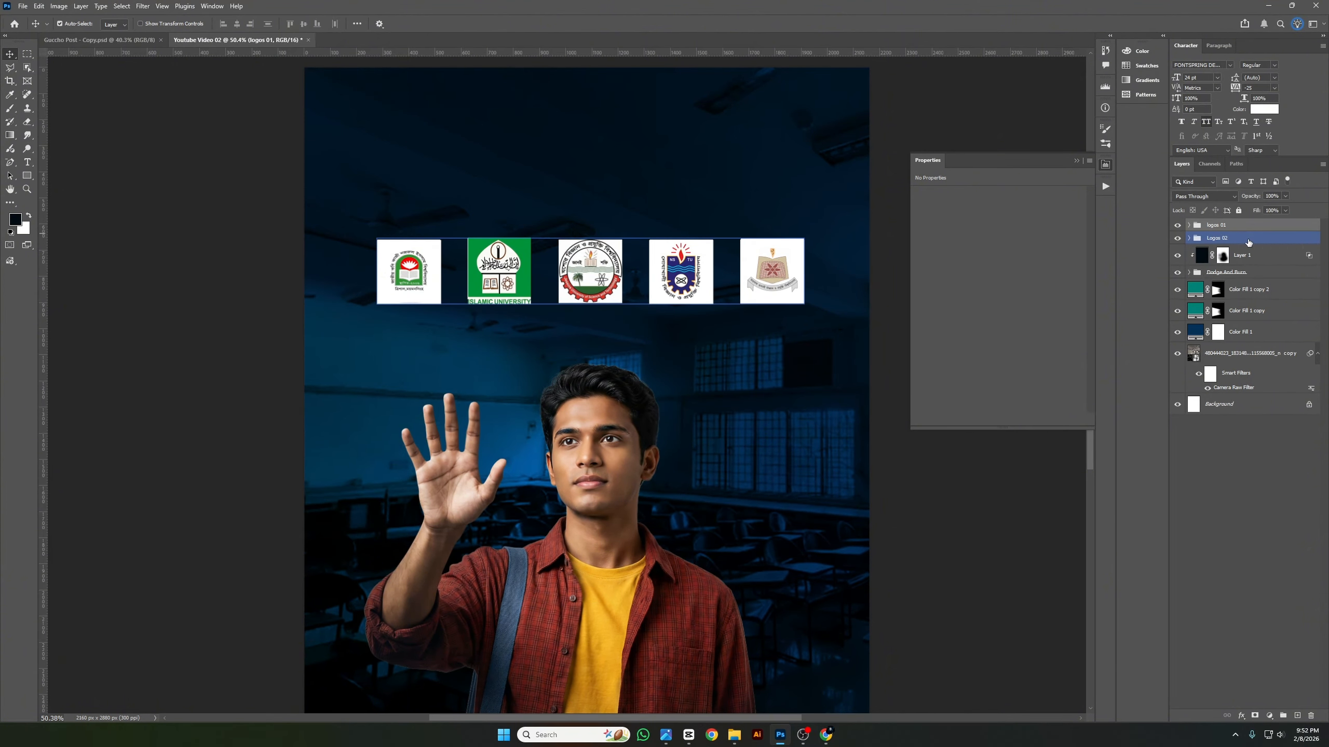
Duplicate the logos 01 and Logos 02 groups and hide the two originals.
ctrl+click(1250, 238)
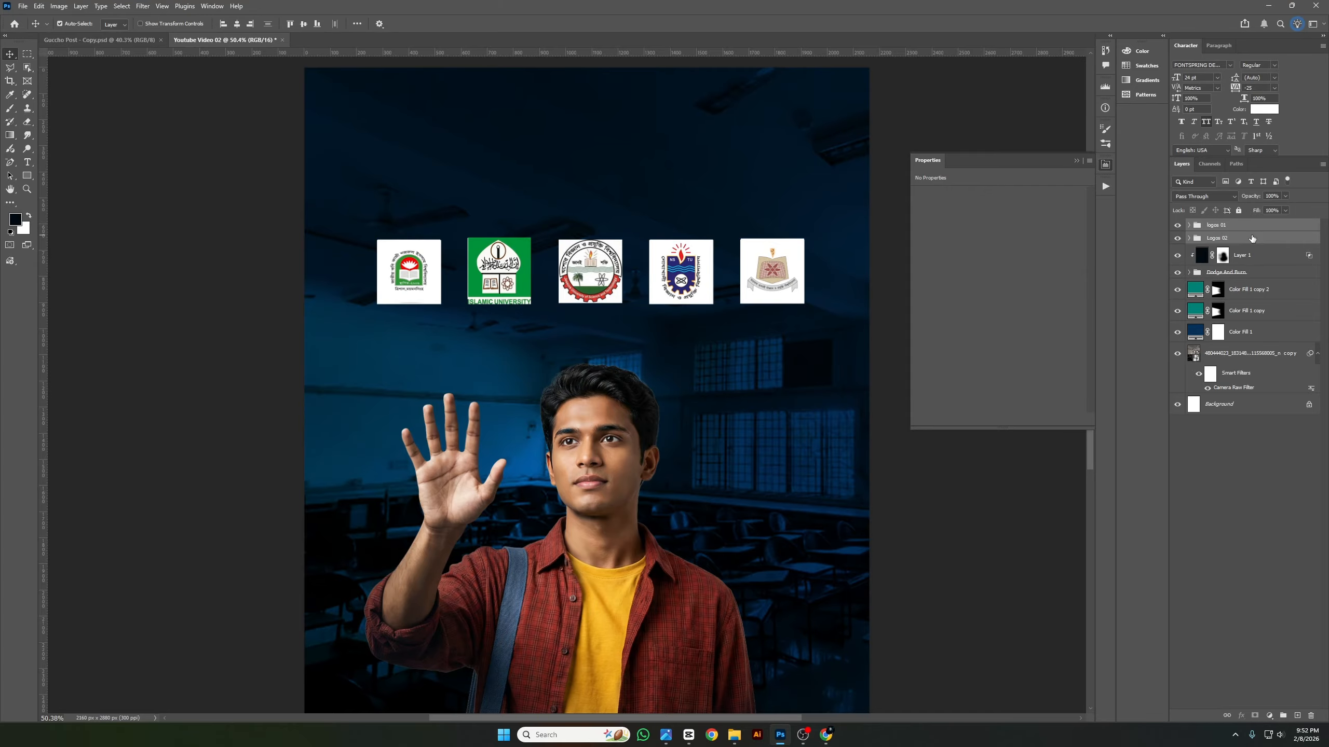
key(ctrl+j)
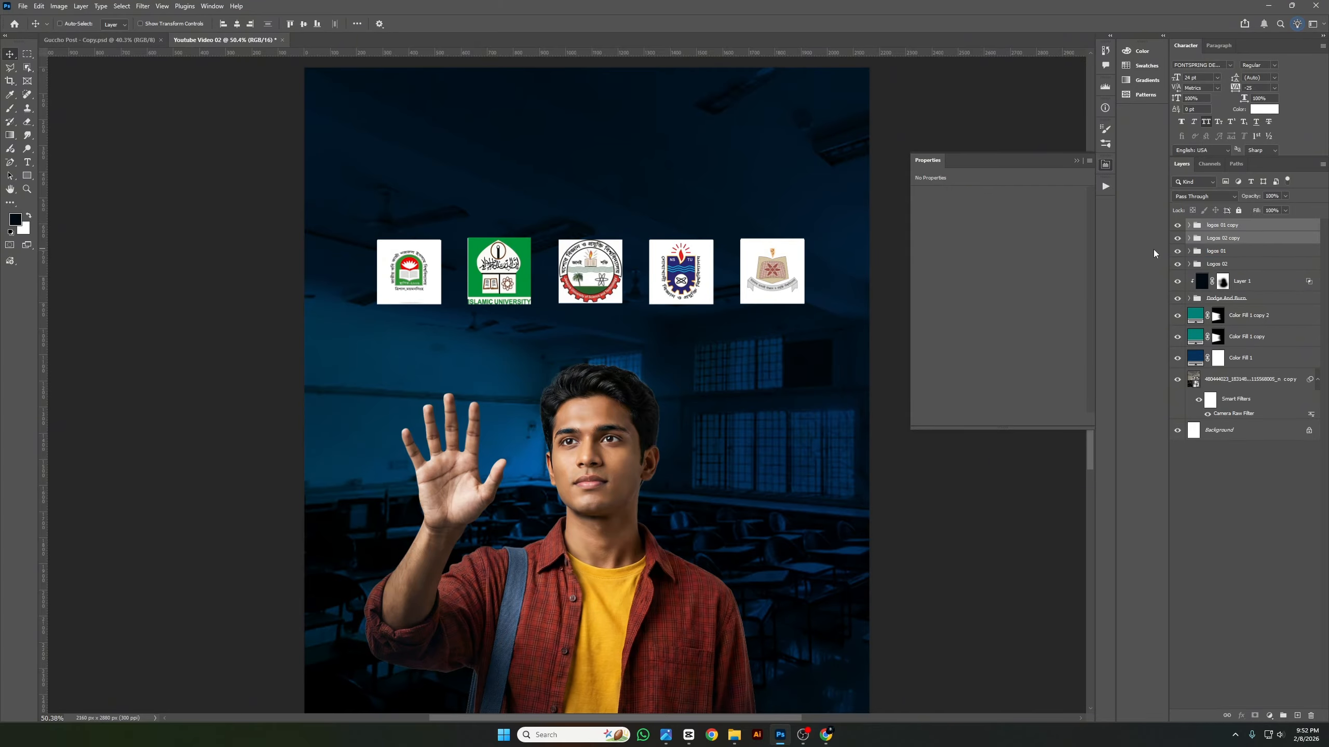
click(1177, 264)
click(1177, 250)
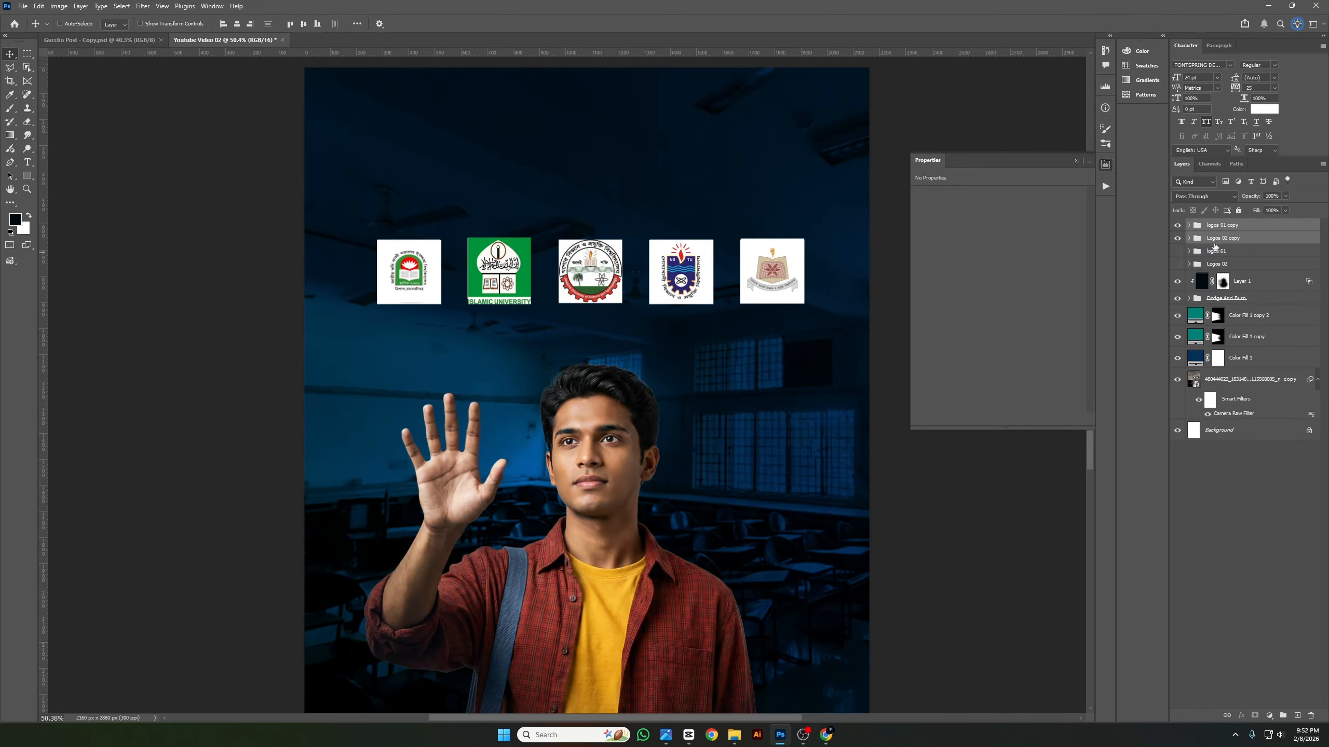
Convert the logos 01 copy and Logos 02 copy groups into separate smart objects.
click(1214, 244)
click(1239, 229)
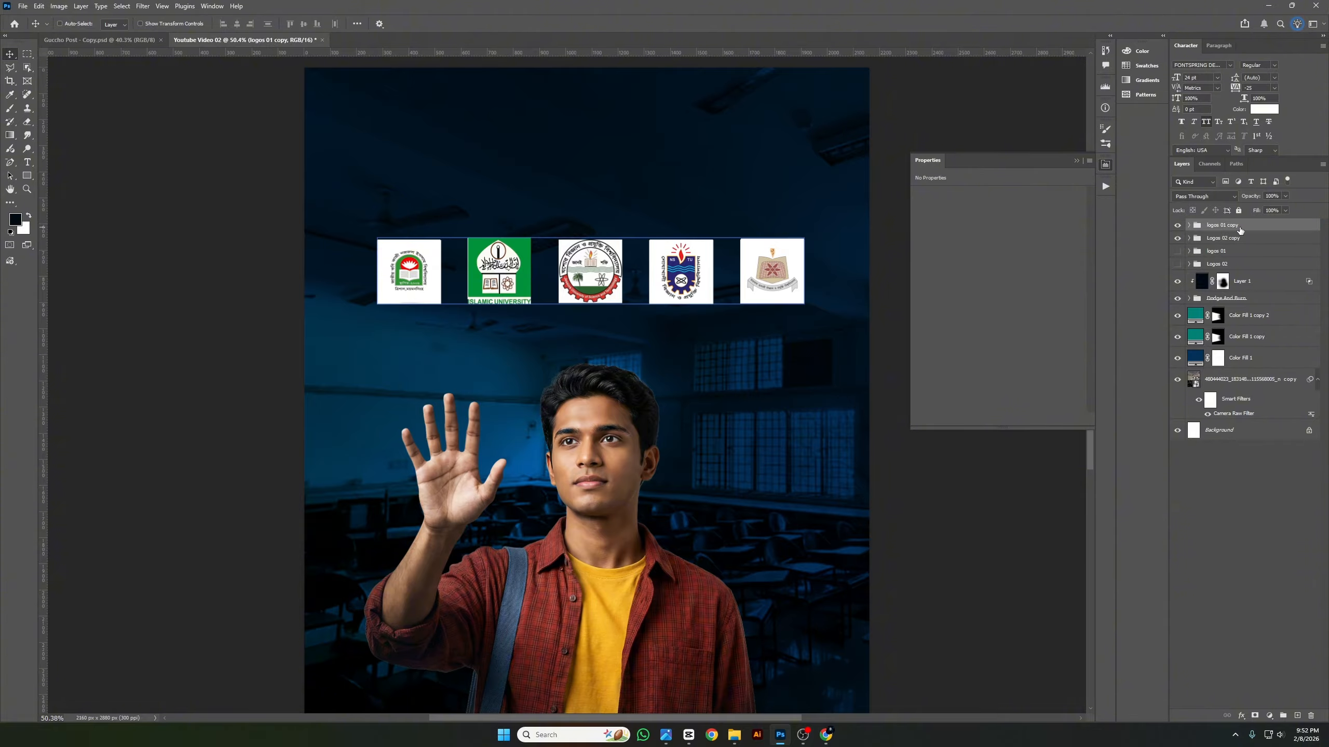
right_click(1240, 229)
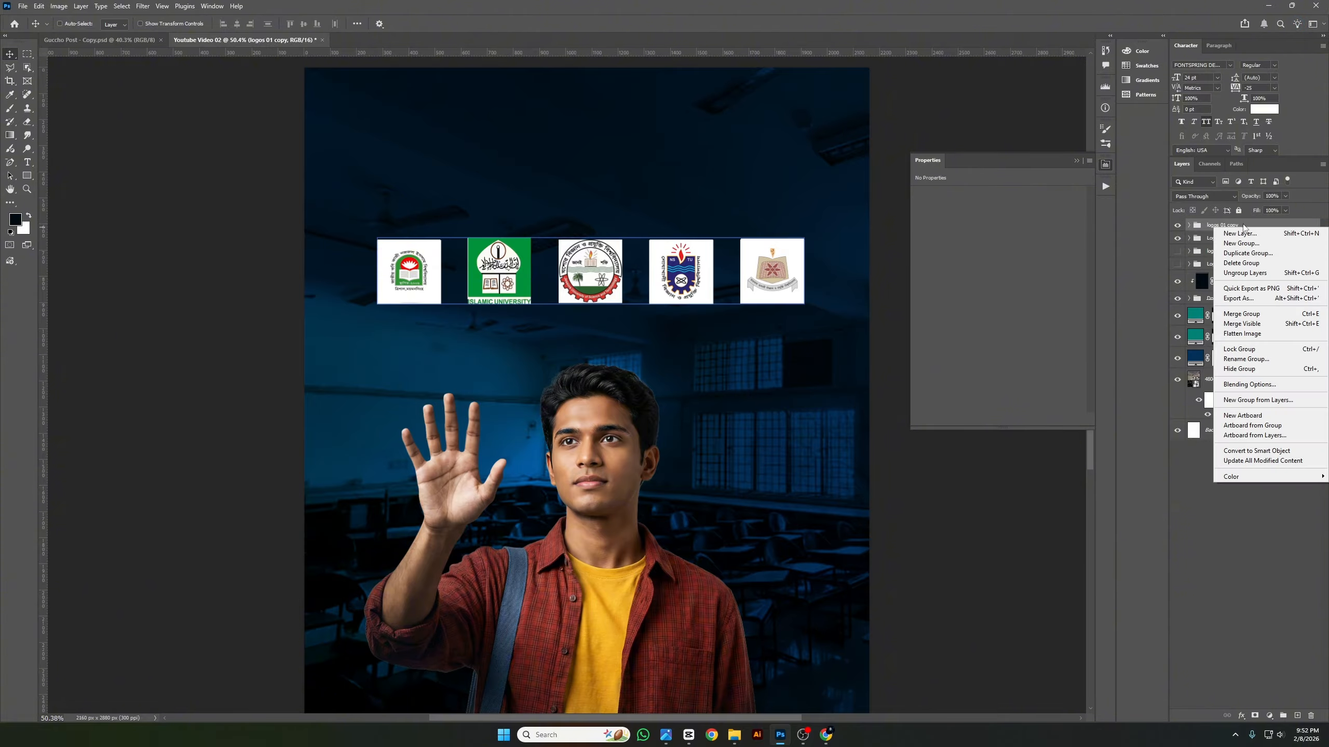
click(1249, 451)
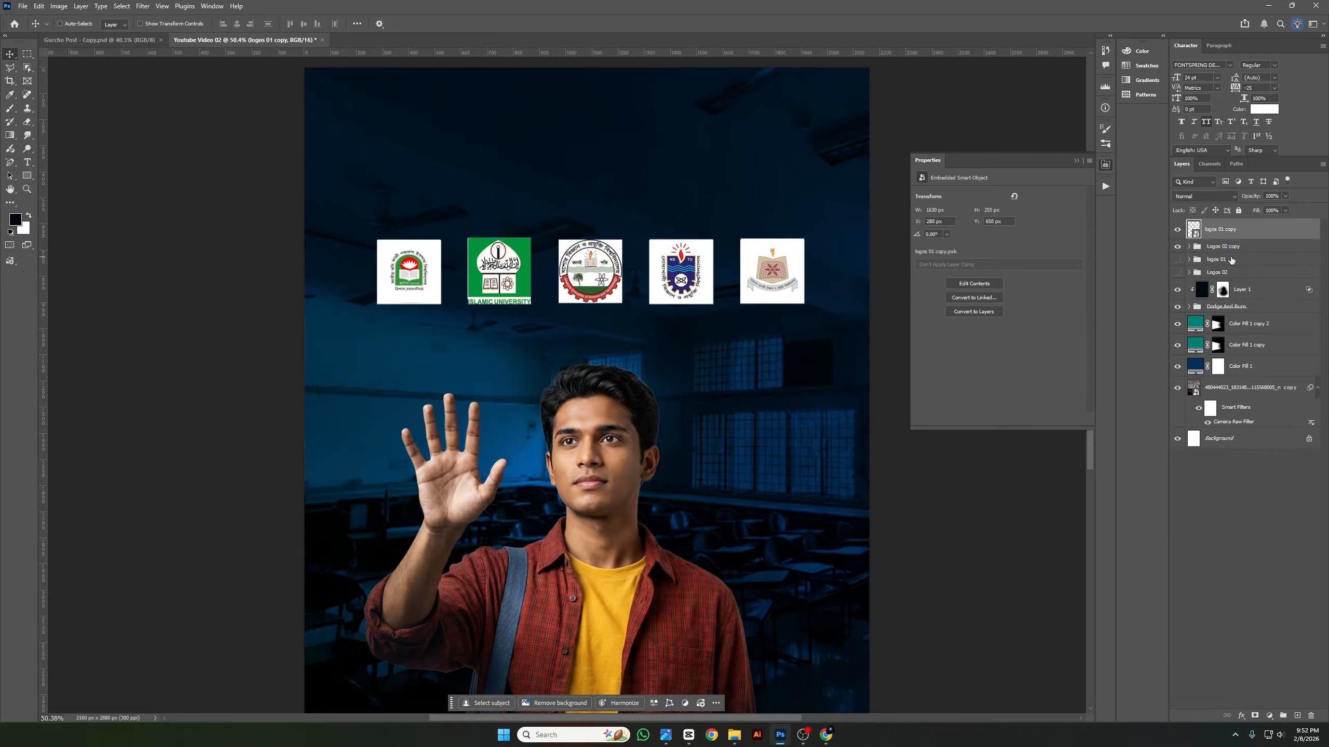
click(1232, 250)
right_click(1232, 248)
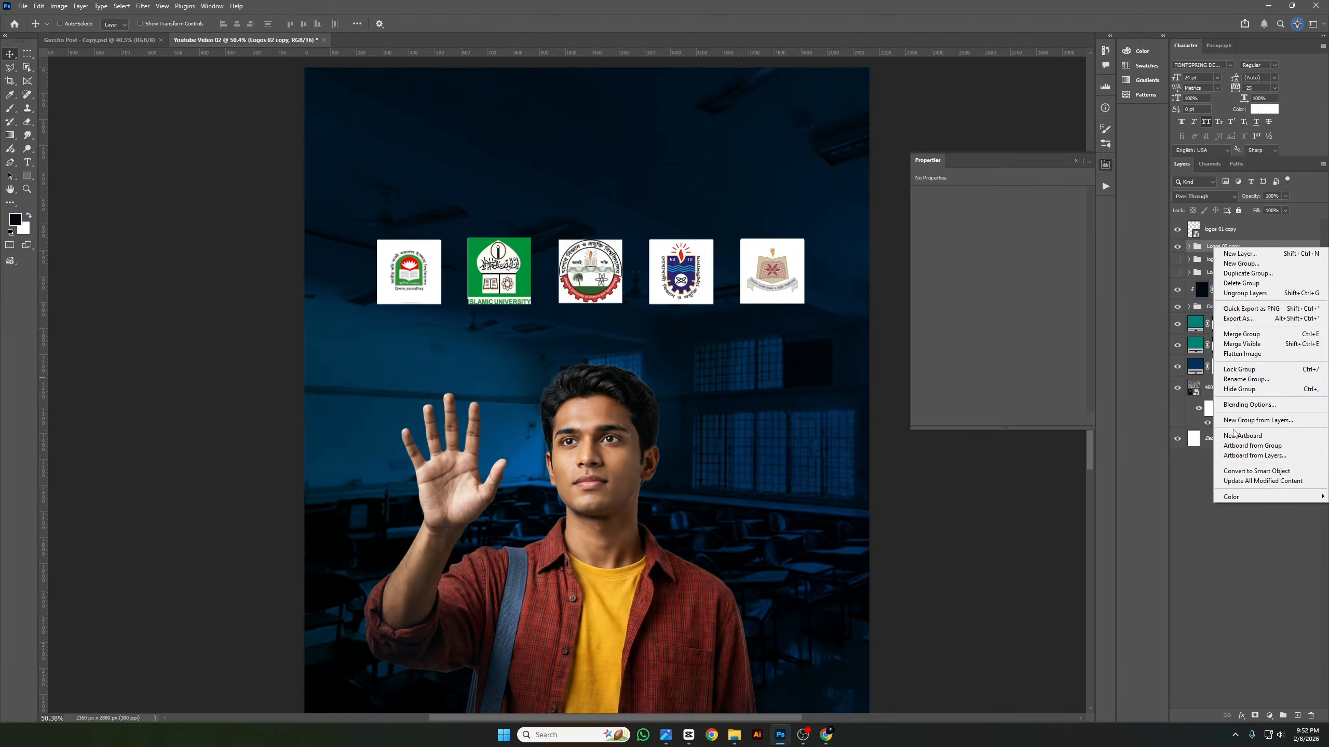
click(1239, 471)
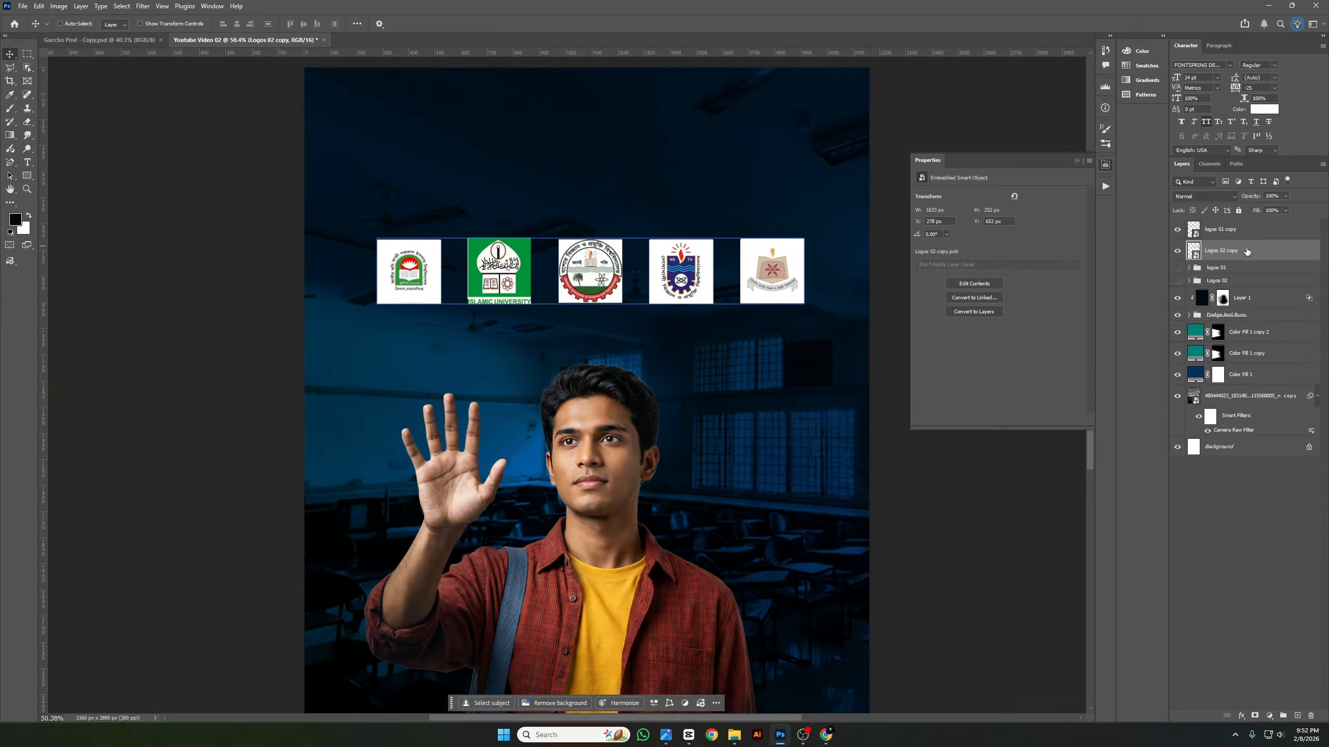
Warp logos 01 copy with the Cylinder preset, arching the row upward and slightly stretching its lower edge downward.
click(1238, 235)
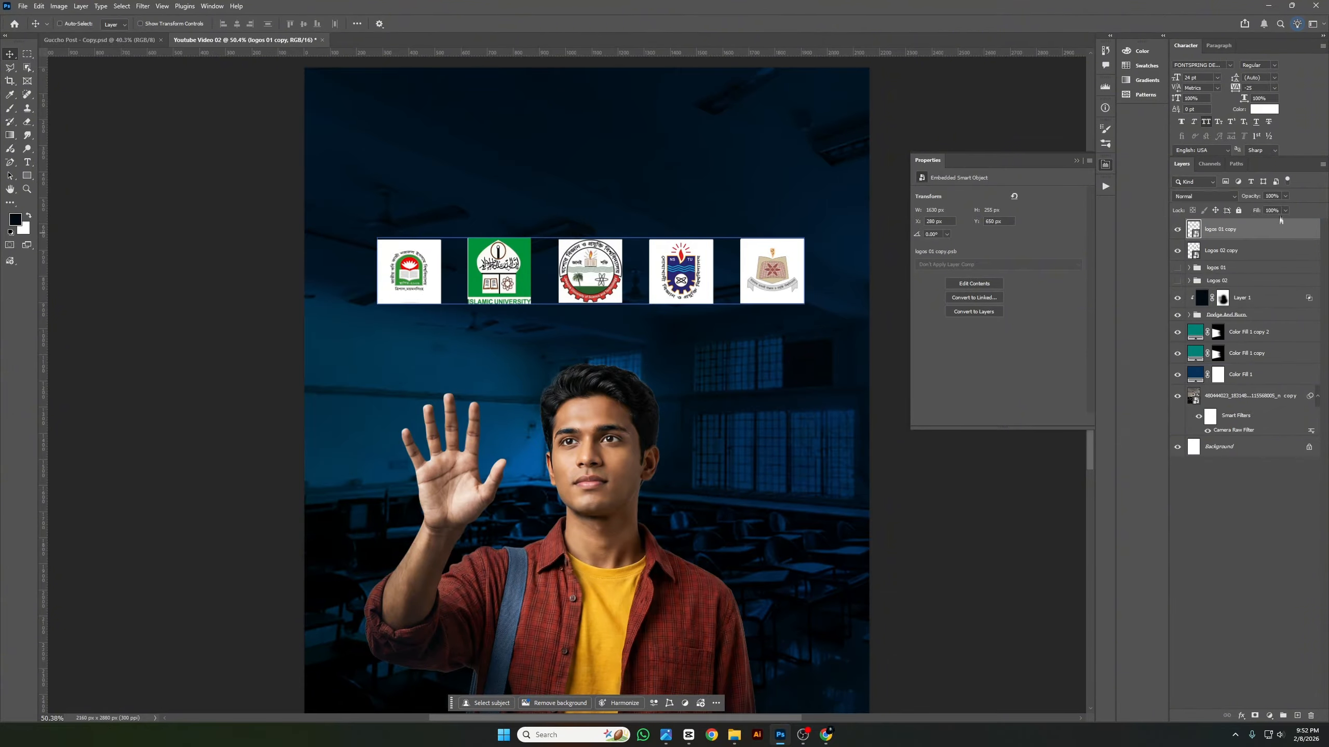
key(ctrl)
key(ctrl+t)
right_click(597, 259)
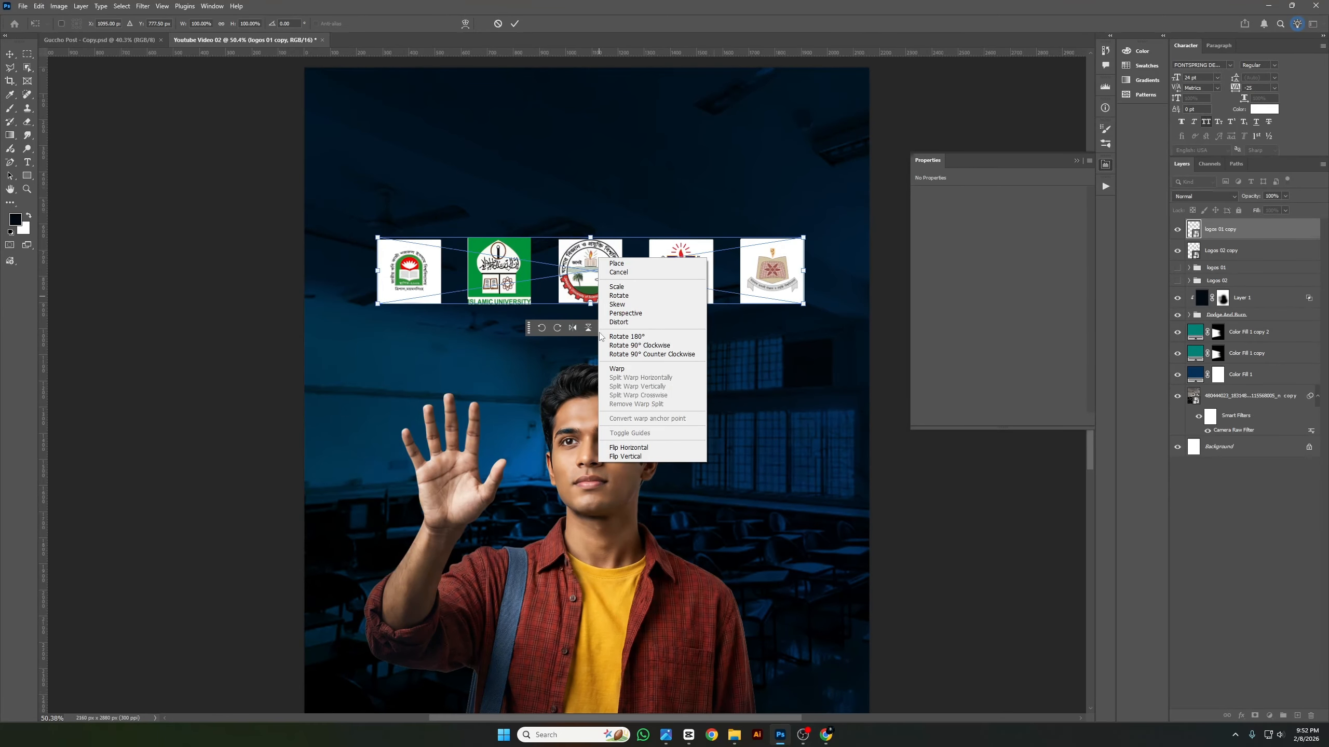
click(617, 368)
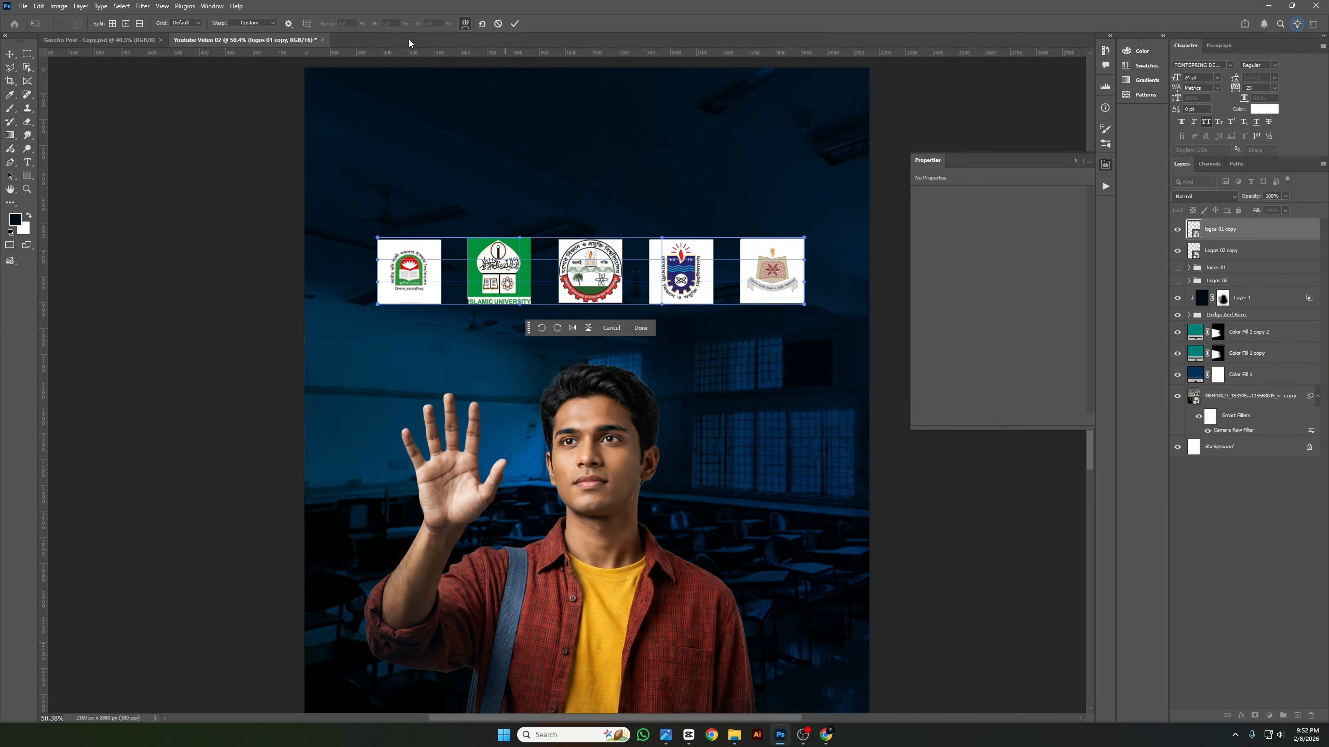
click(269, 24)
click(248, 209)
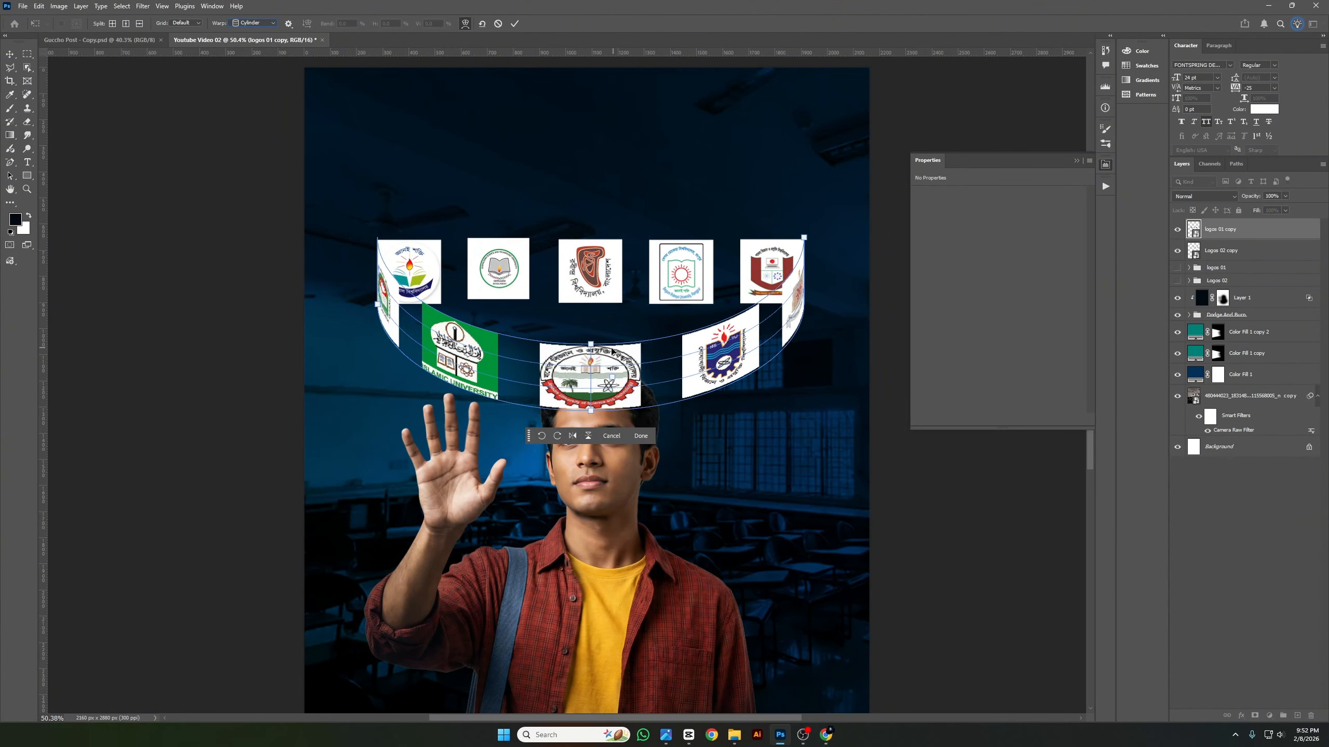
drag(608, 353, 600, 149)
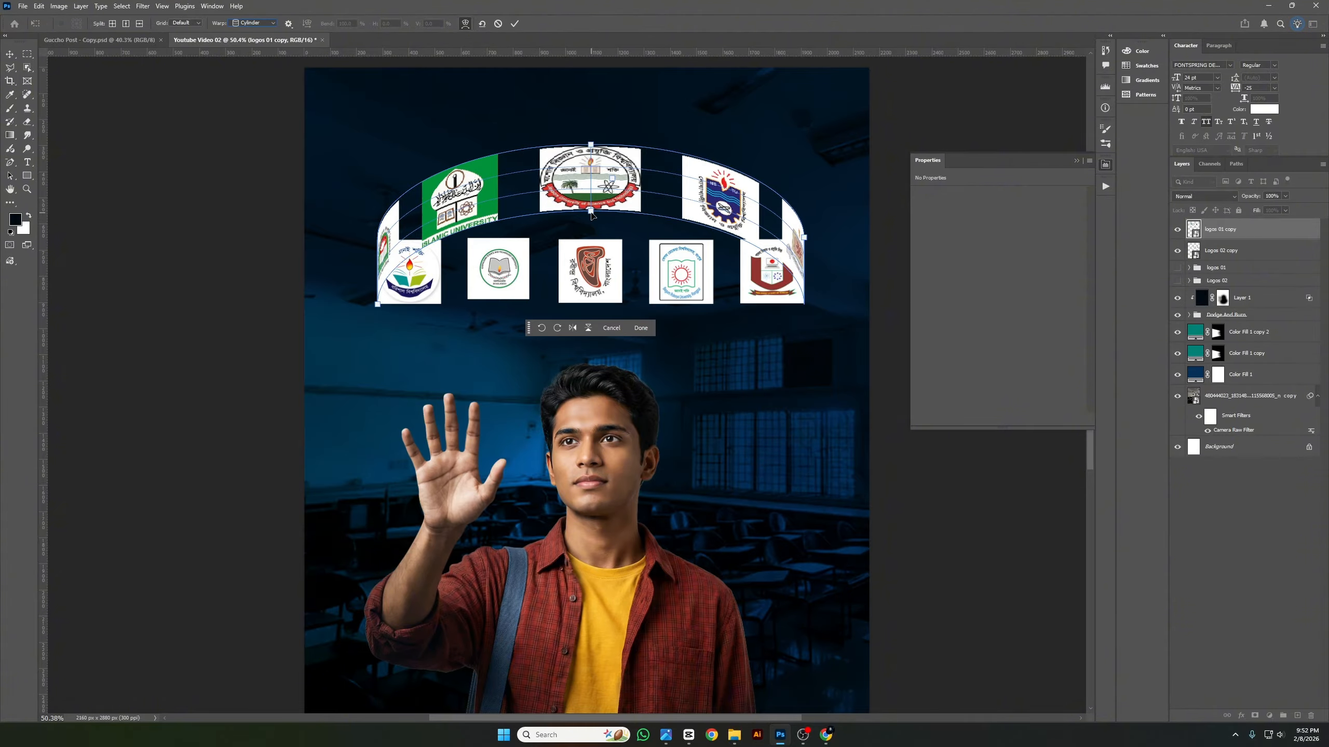
drag(592, 214, 591, 224)
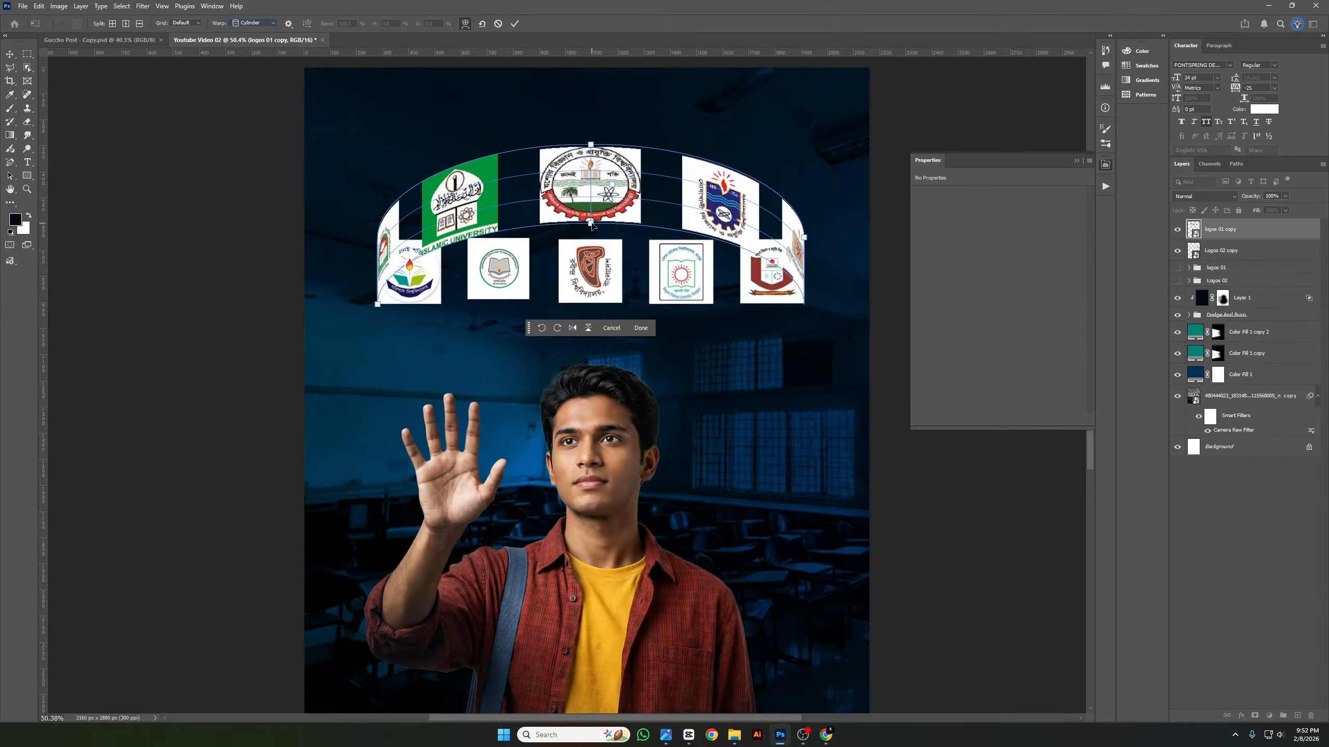
Warp the Logos 02 copy smart object with the Cylinder preset, curving the row downward to form the ring's lower half.
click(1242, 257)
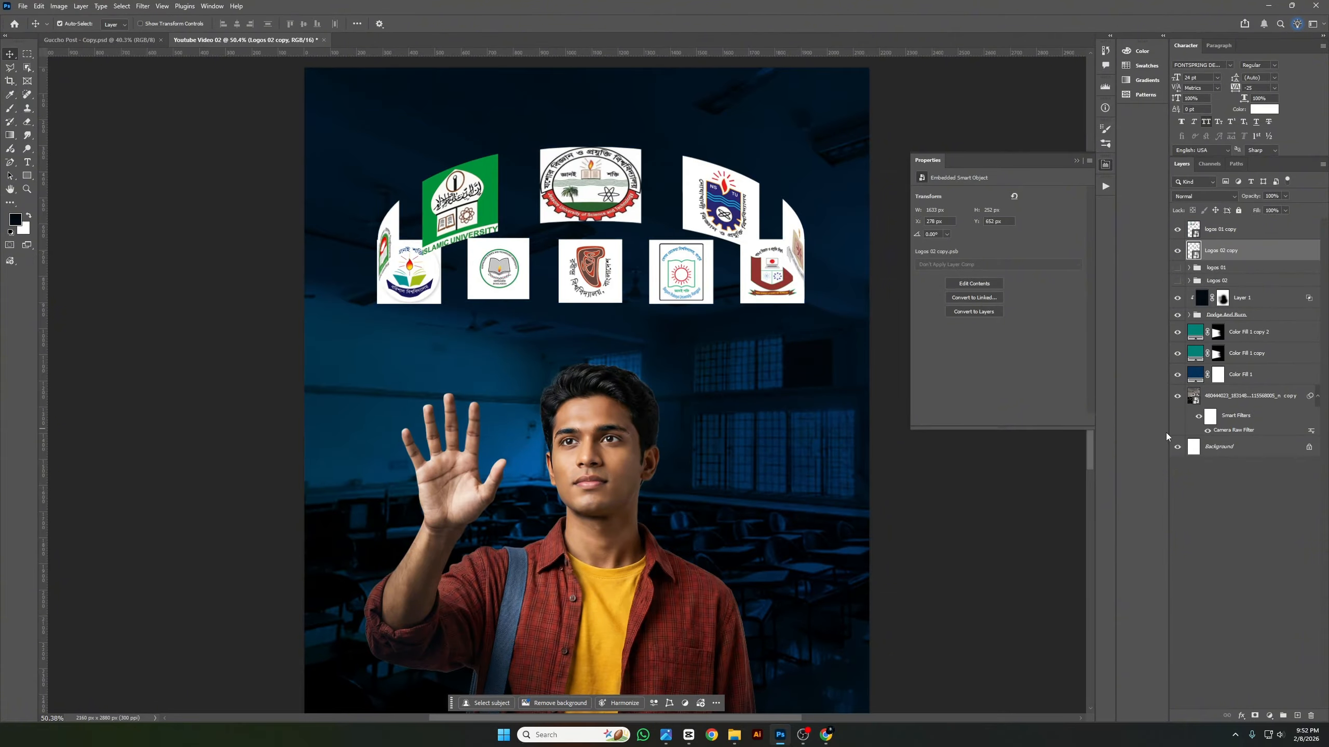
key(ctrl+t)
right_click(650, 254)
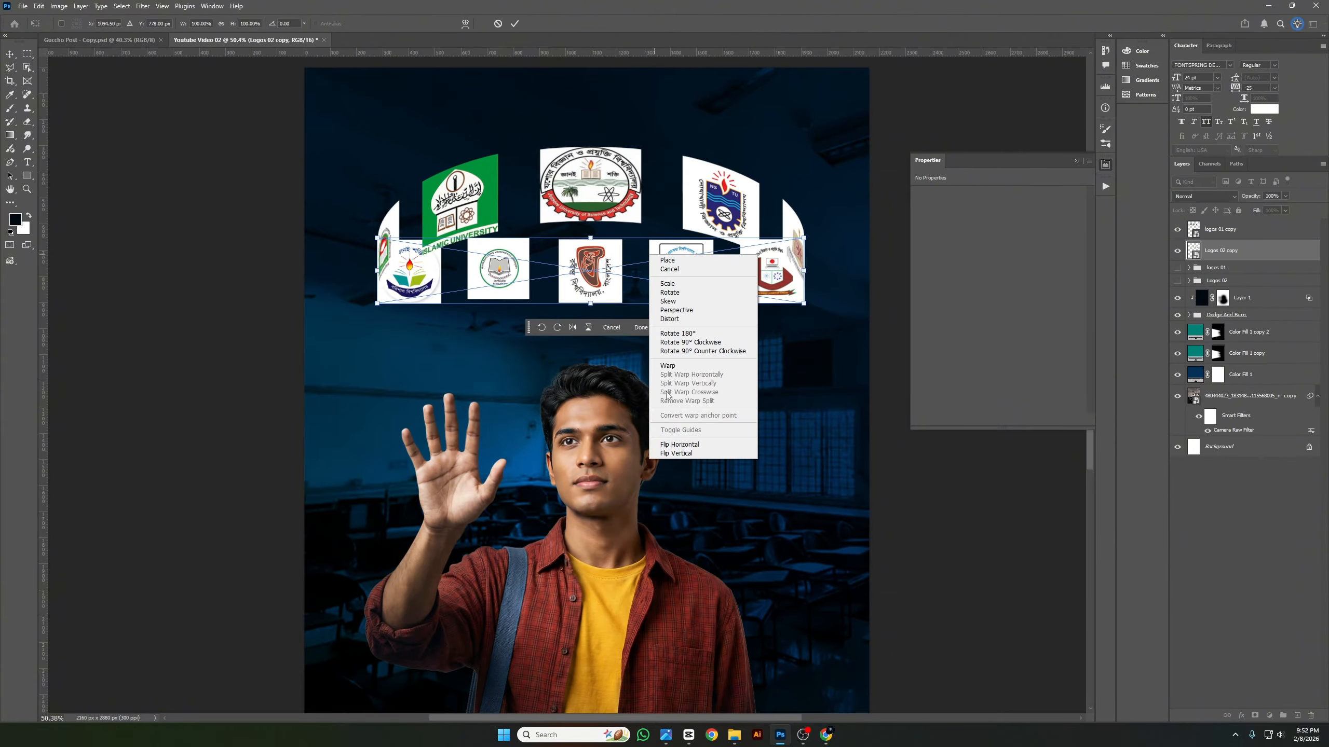
click(686, 366)
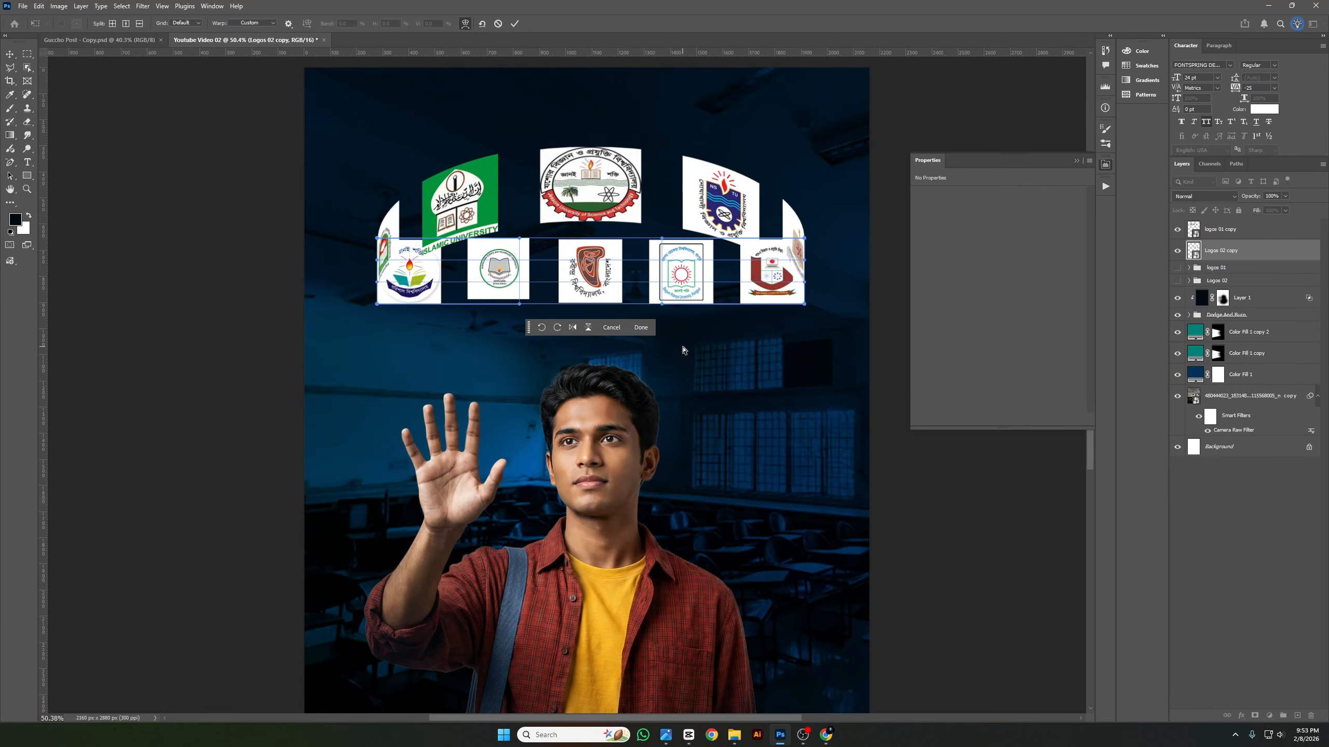
click(259, 23)
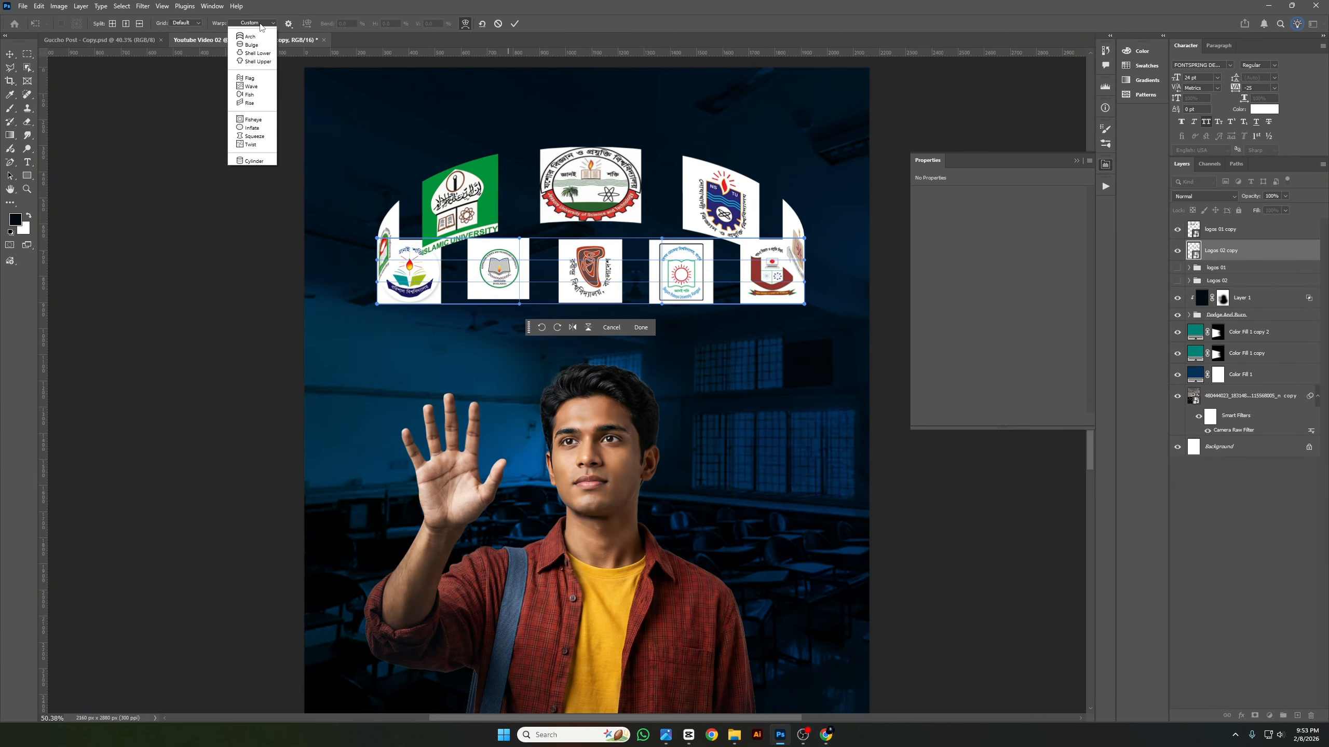
click(260, 206)
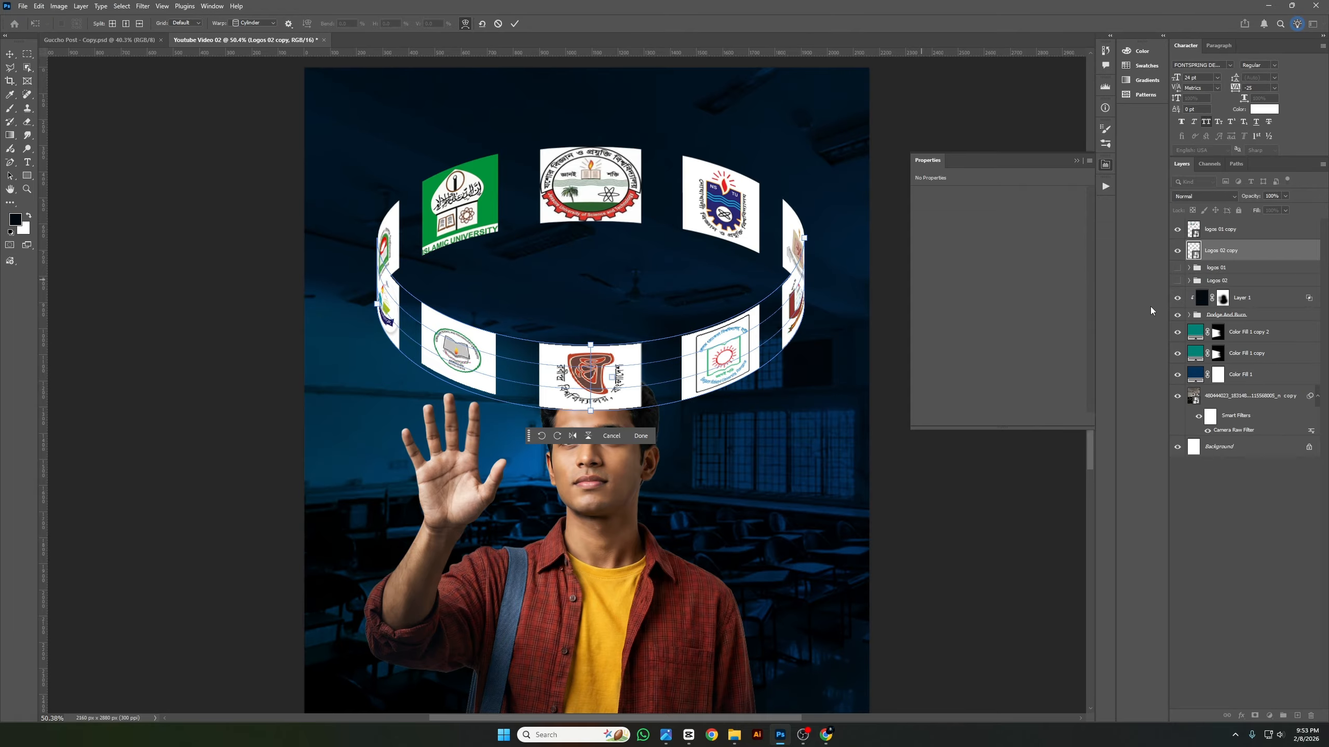
key(Return)
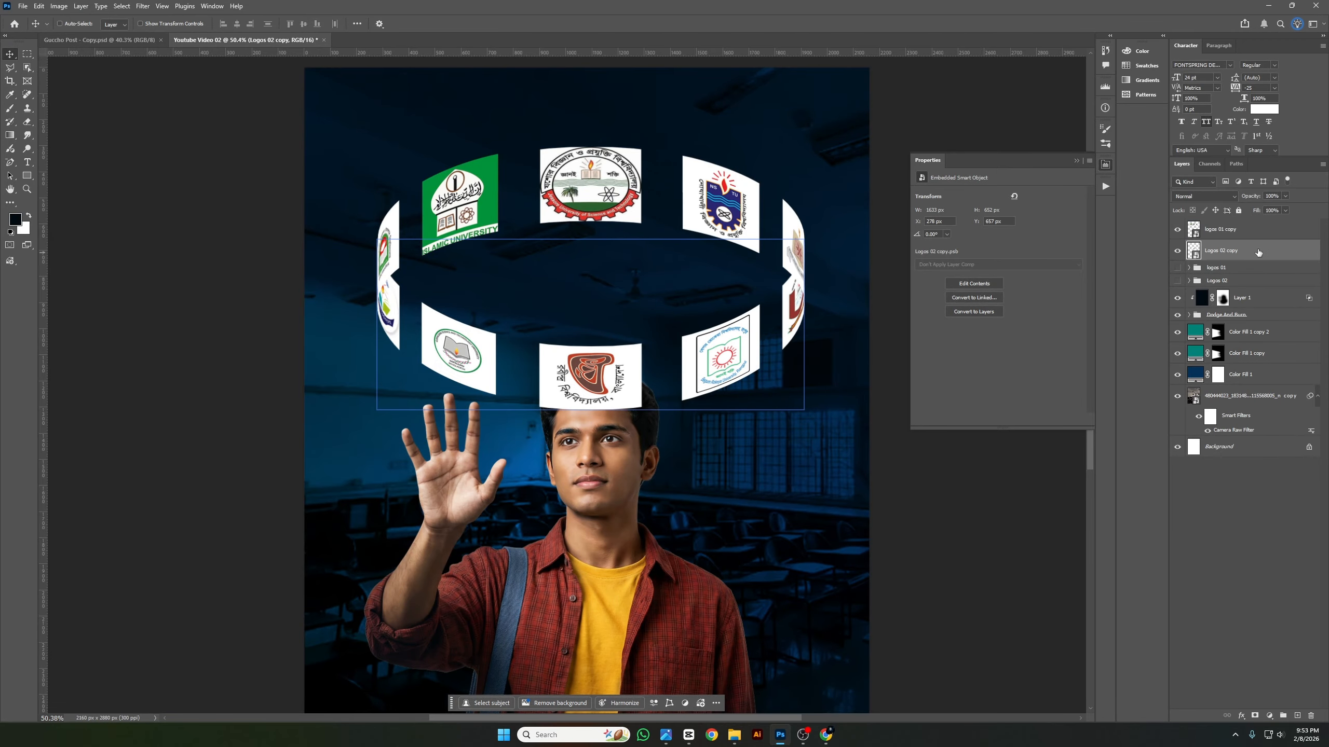
Reorder the layers so Logos 02 copy sits beneath the Dodge And Burn group and logos 01 copy directly above Layer 1.
mouse_move(1258, 252)
mouse_down()
mouse_move(1253, 367)
mouse_move(1253, 322)
mouse_up()
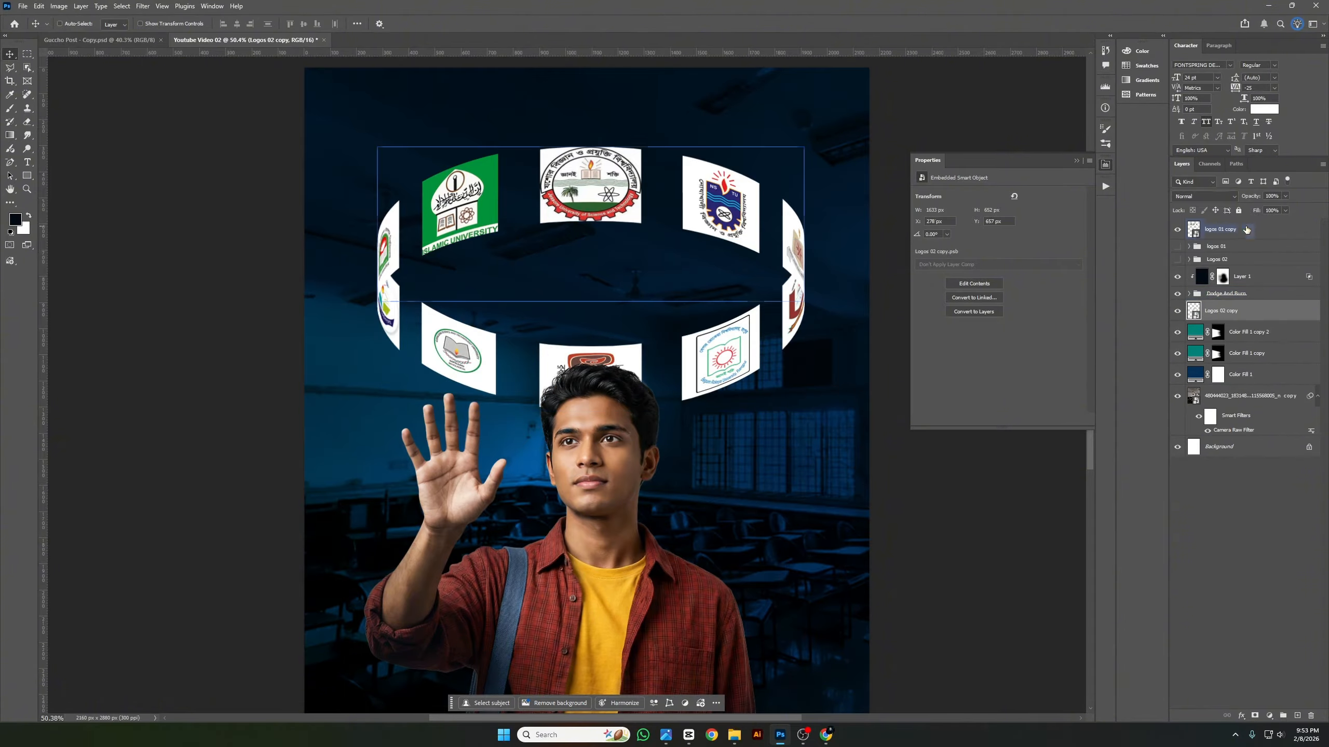
click(1247, 230)
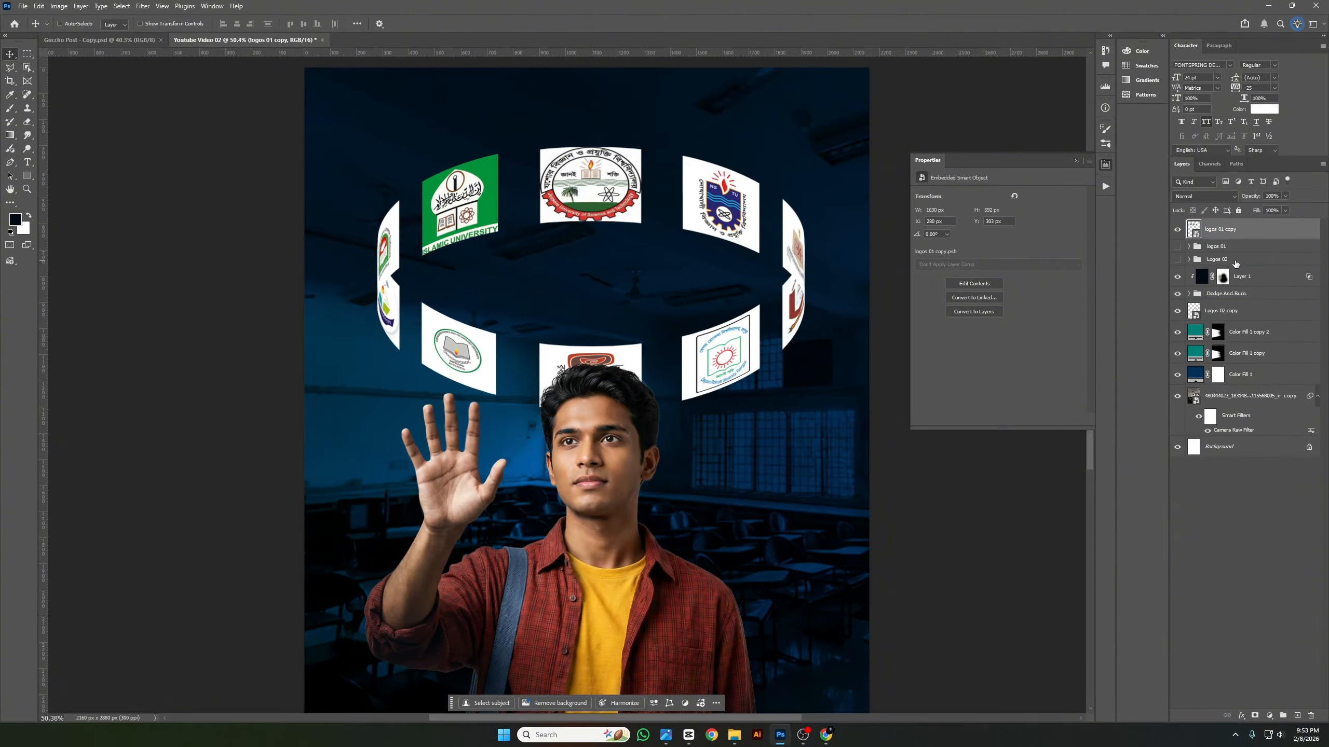
scroll(1256, 241, up, 1)
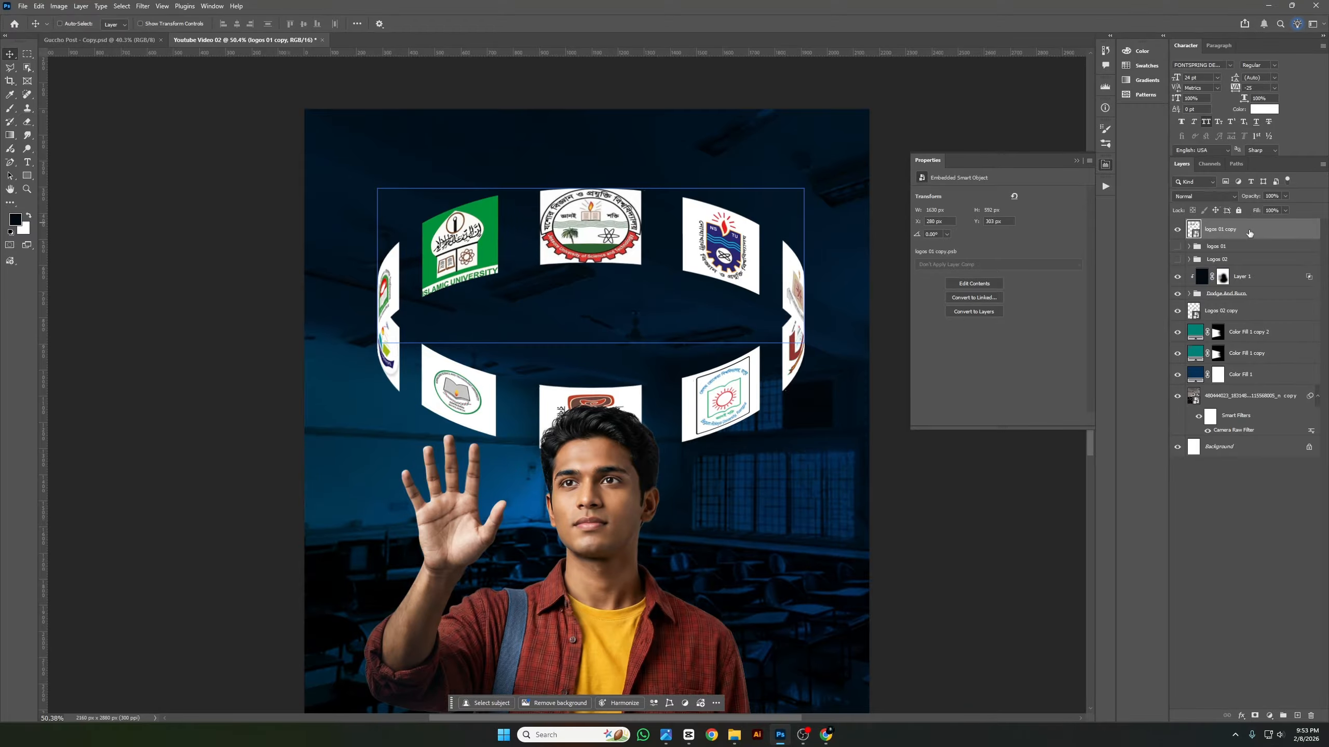
drag(1250, 233, 1253, 266)
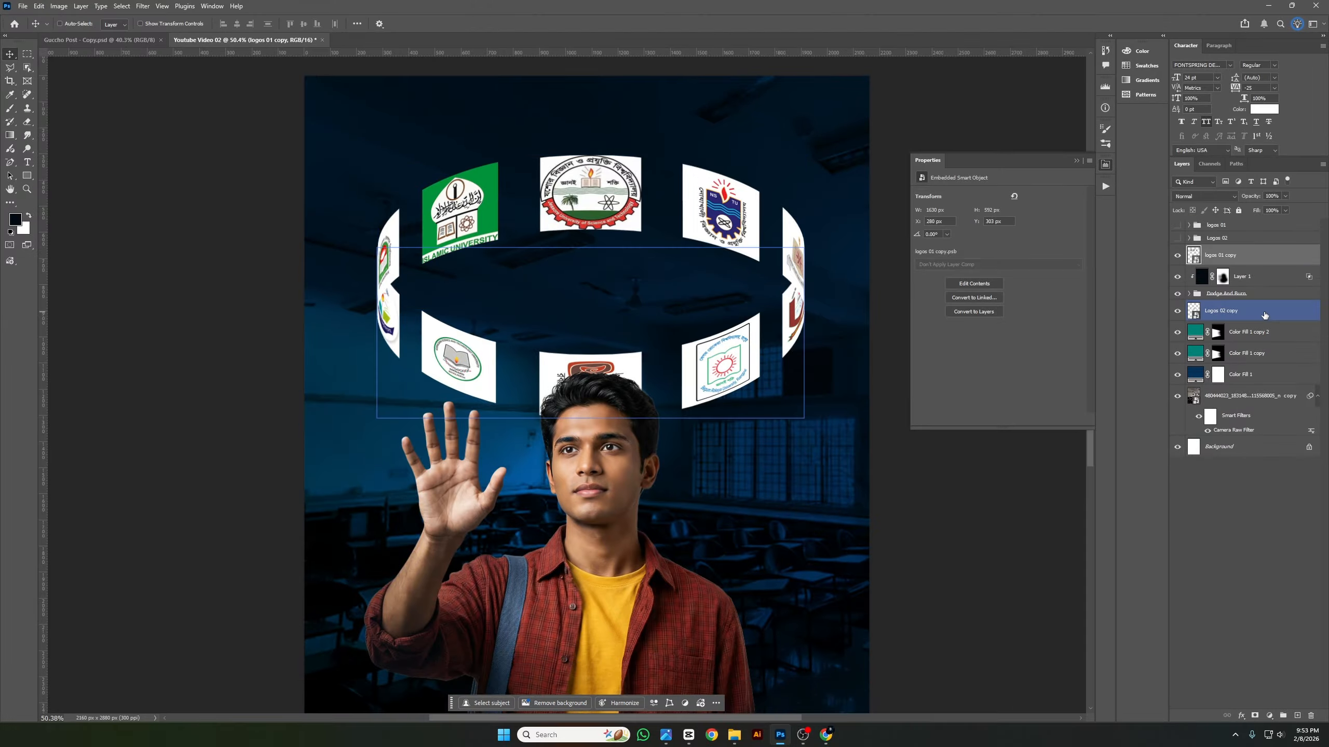
Try to move logos 01 copy and Logos 02 copy together down around the man's head.
click(626, 227)
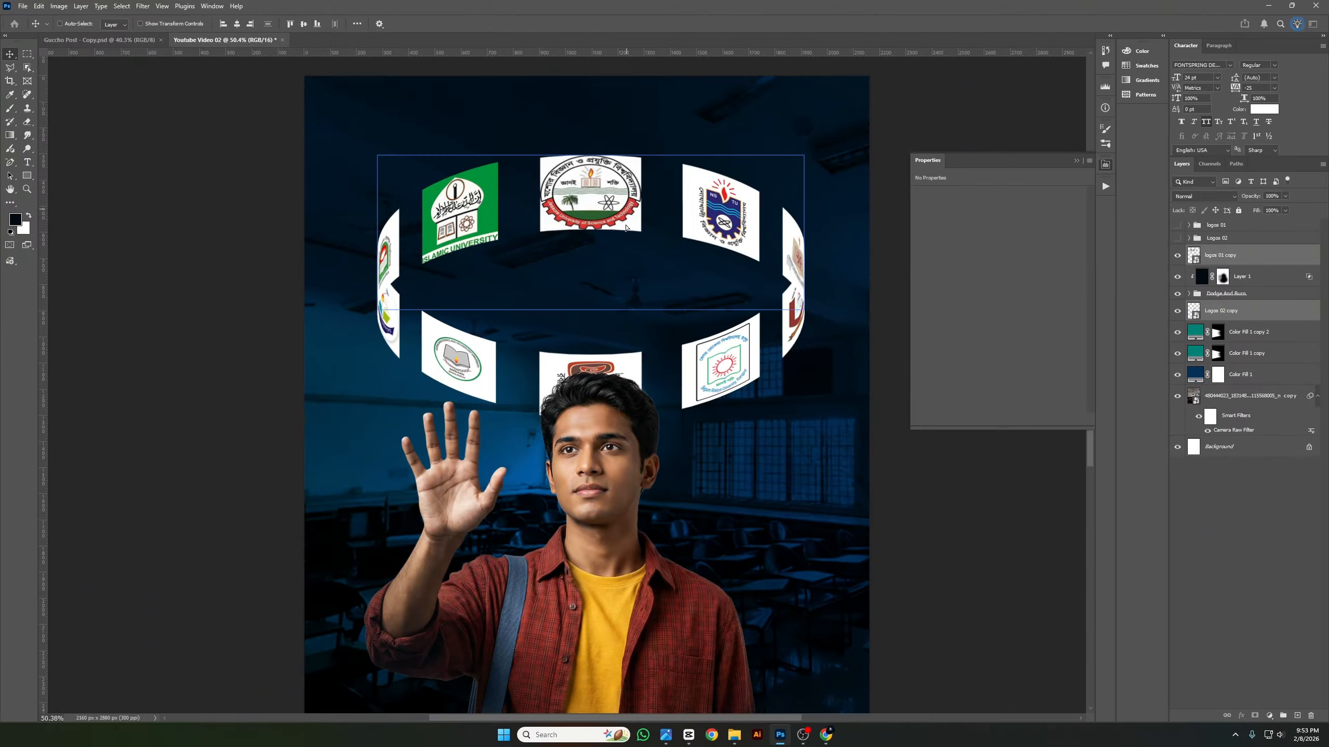
drag(626, 226, 607, 136)
scroll(607, 377, down, 3)
key(ctrl+z)
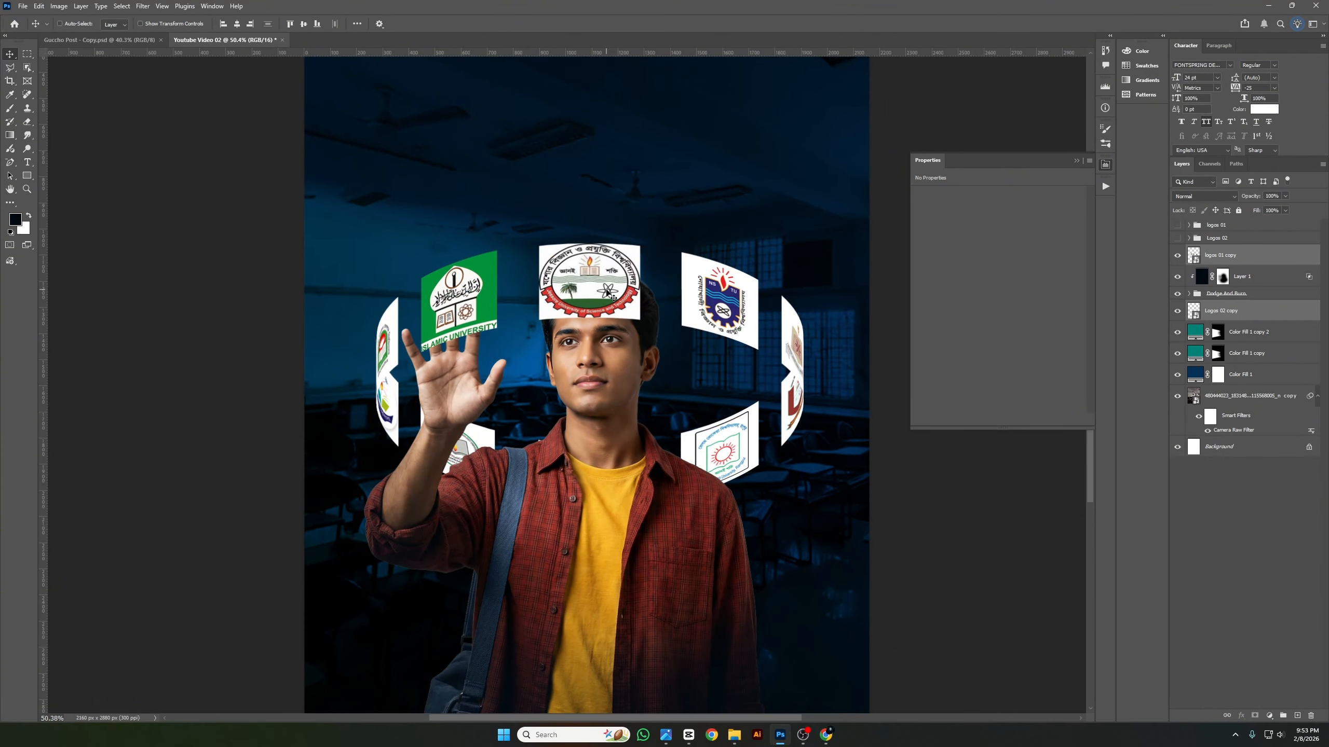
key(ctrl+z)
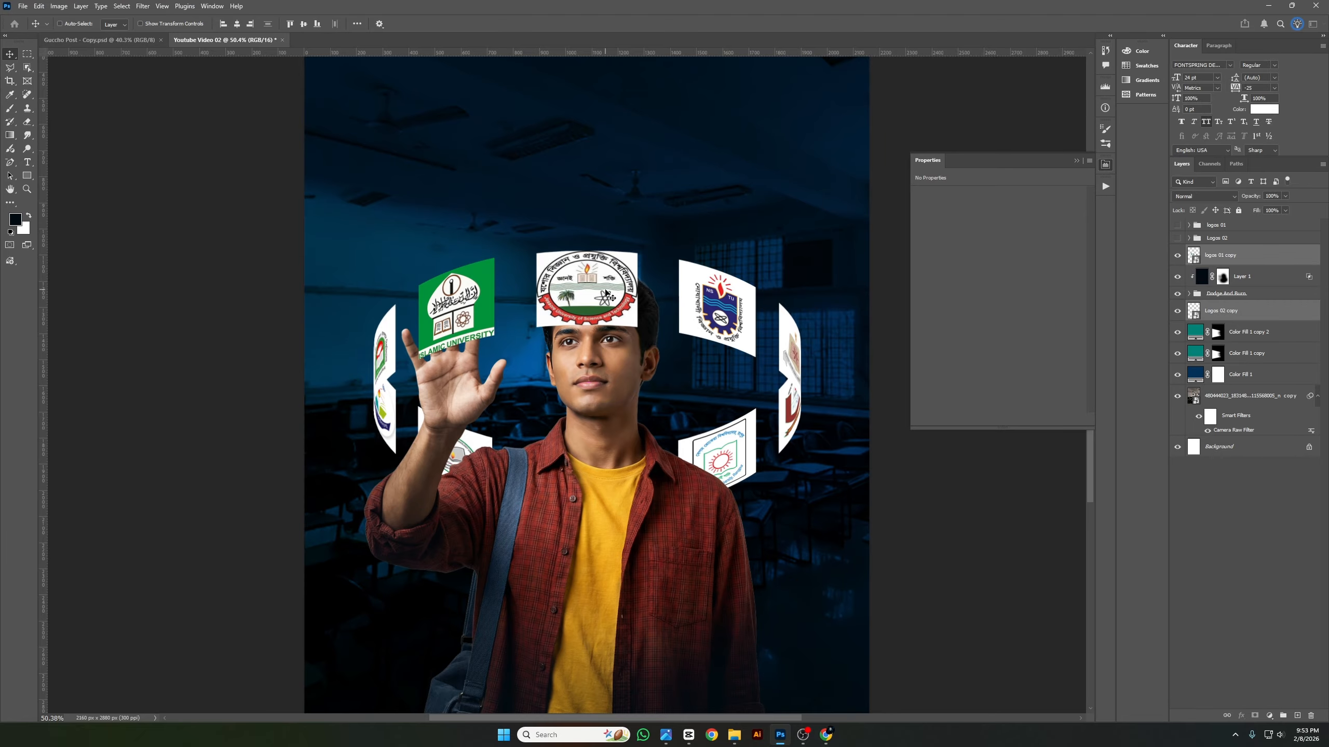
click(661, 301)
click(662, 301)
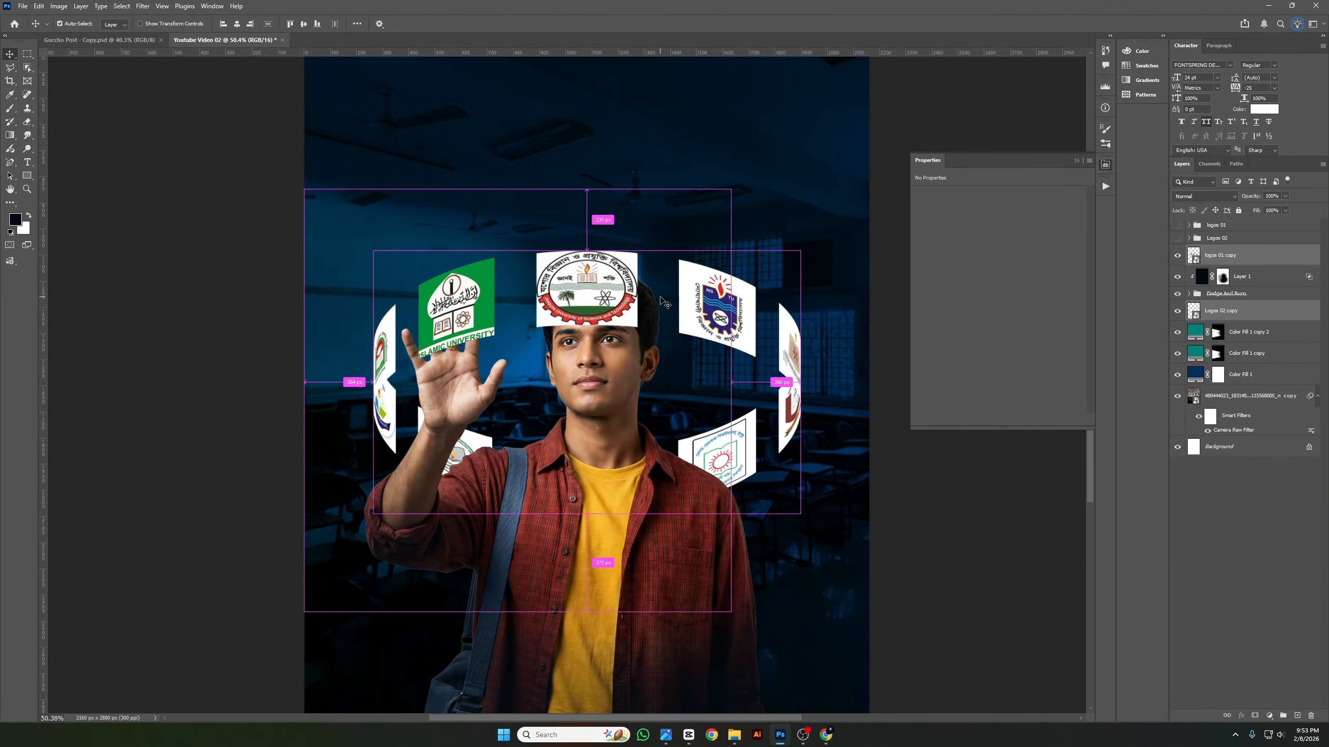
key(ctrl+z)
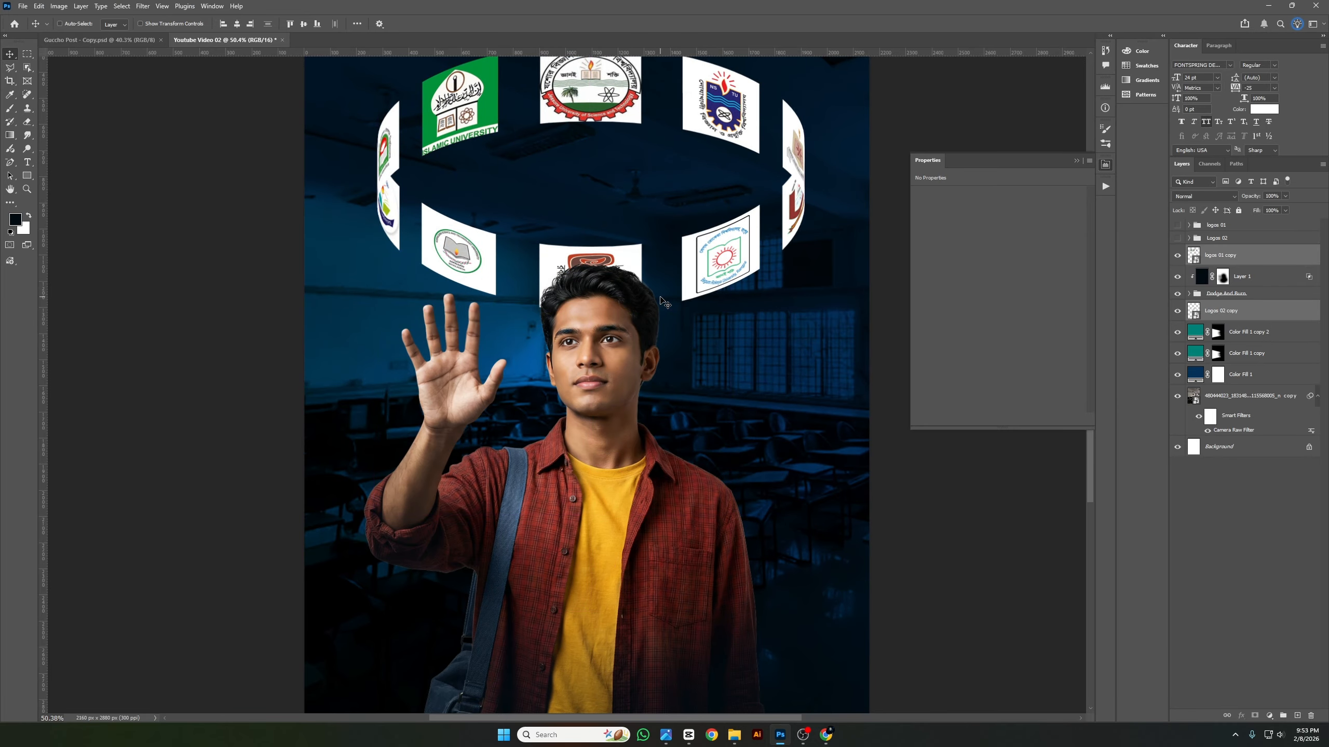
Move both warped logo rows straight down around the man's head and shoulders, fine-tuning them upward so the central logo covers his forehead.
drag(607, 107, 619, 356)
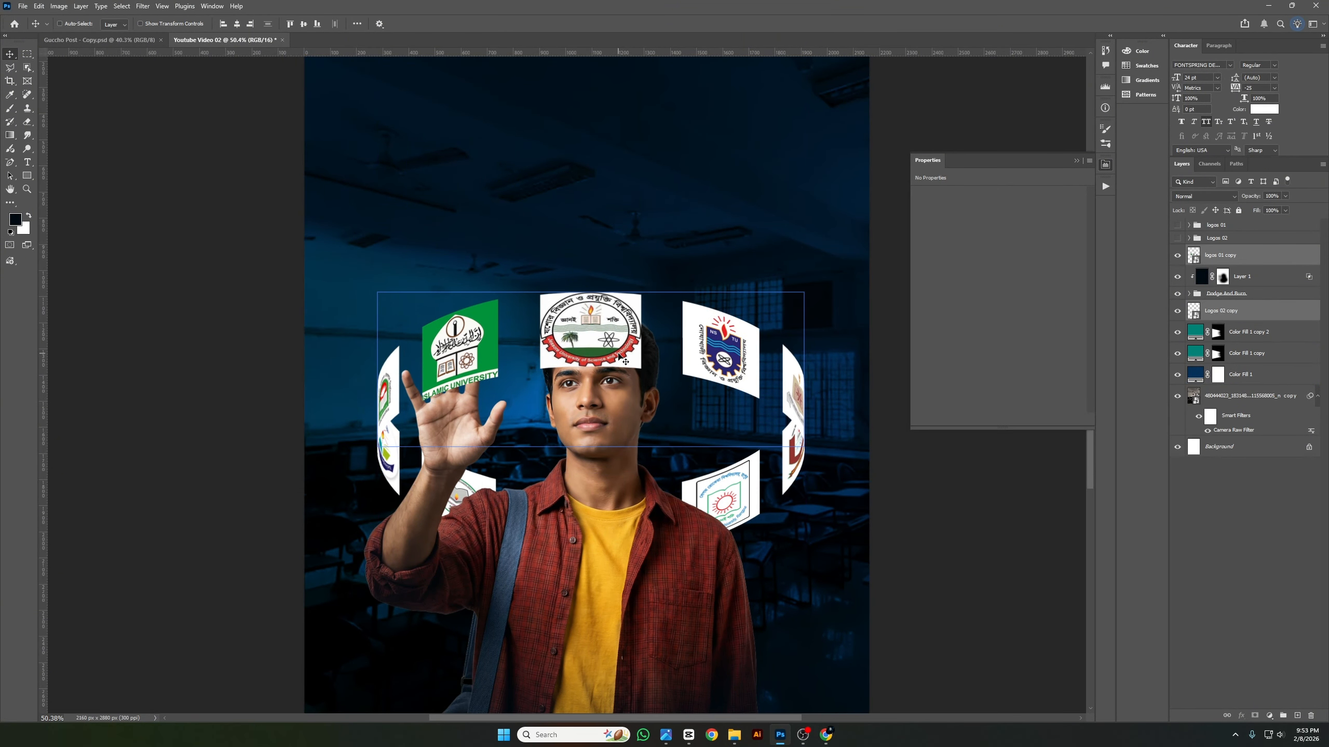
key(Up)
key(Up)
key(Up)
key(Up)
key(Up)
key(Up)
key(Up)
key(Up)
key(Up)
key(Up)
key(Up)
key(Up)
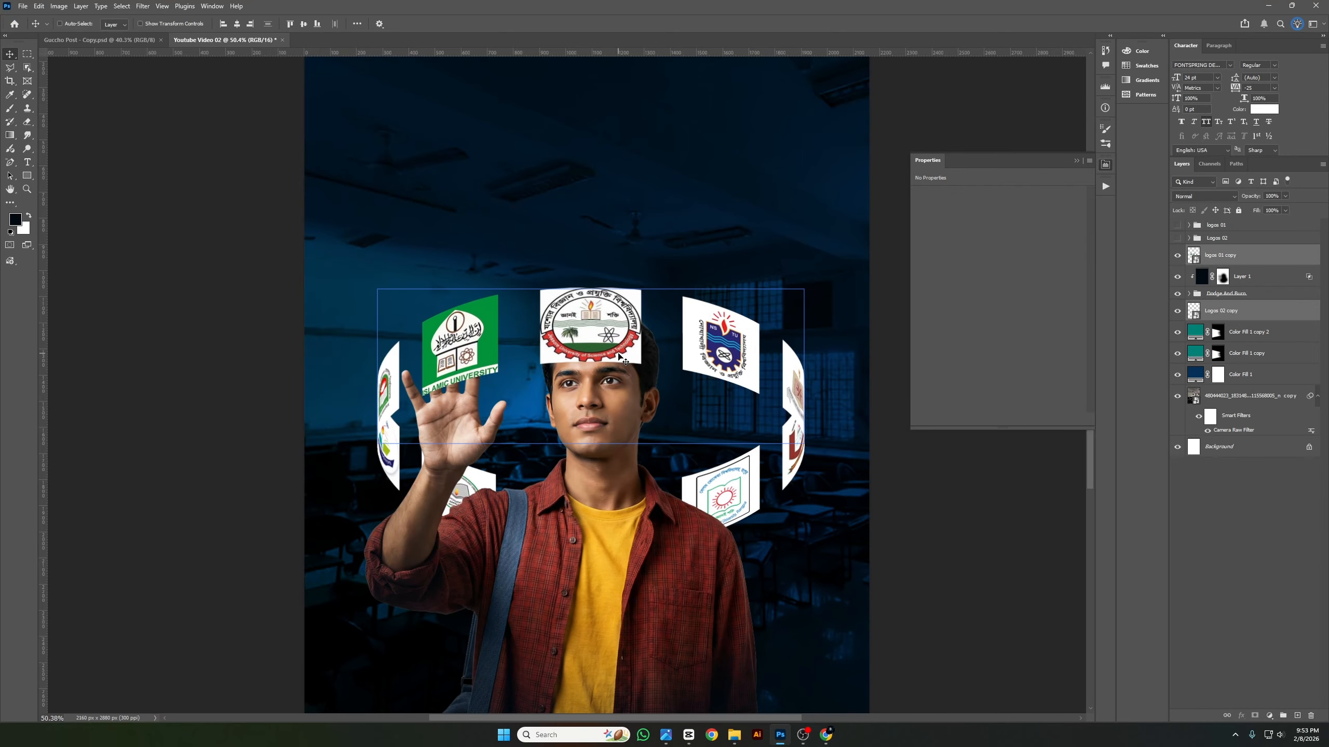
key(Up)
key(Up)
key(Up)
key(Up)
key(Up)
key(Up)
key(Up)
key(Up)
key(Up)
key(Up)
key(Up)
key(Up)
key(Up)
key(Up)
key(Up)
key(Up)
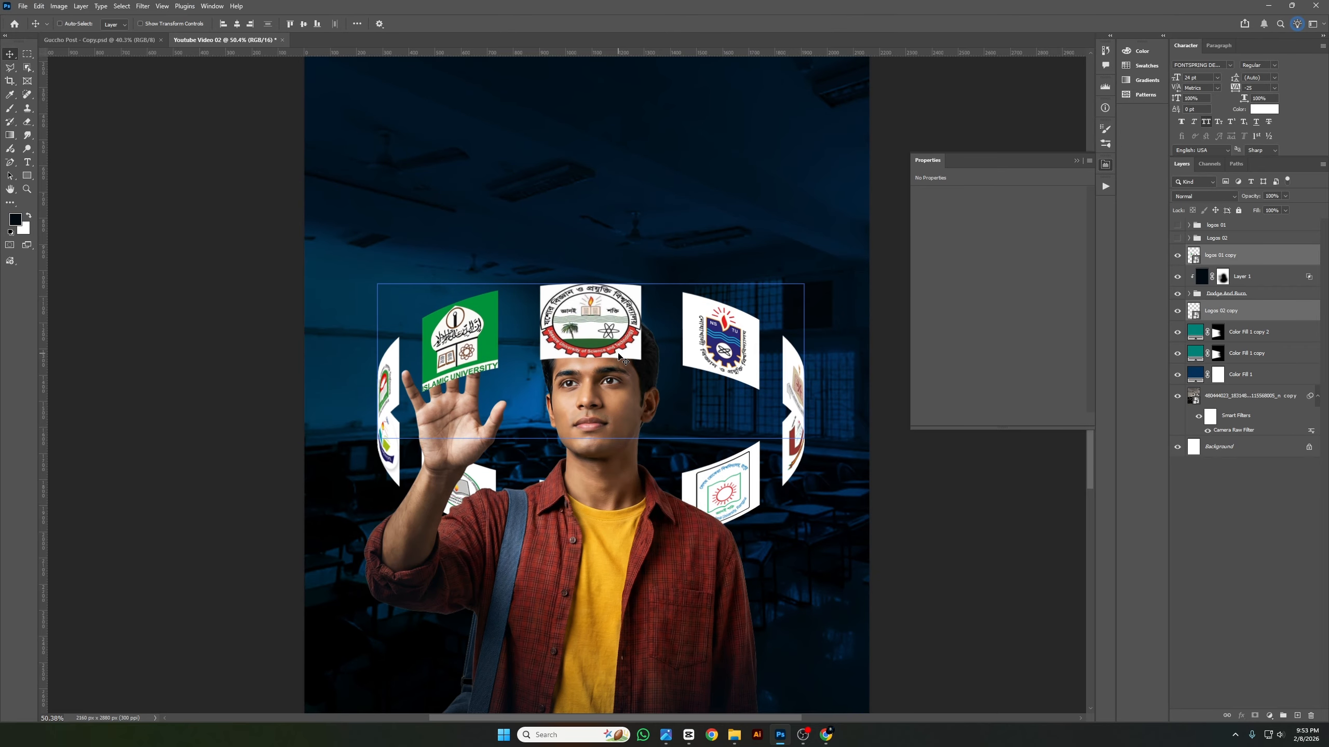
Save the document as Youtube Video 02 in Photoshop format in the Practise folder.
scroll(576, 377, down, 2)
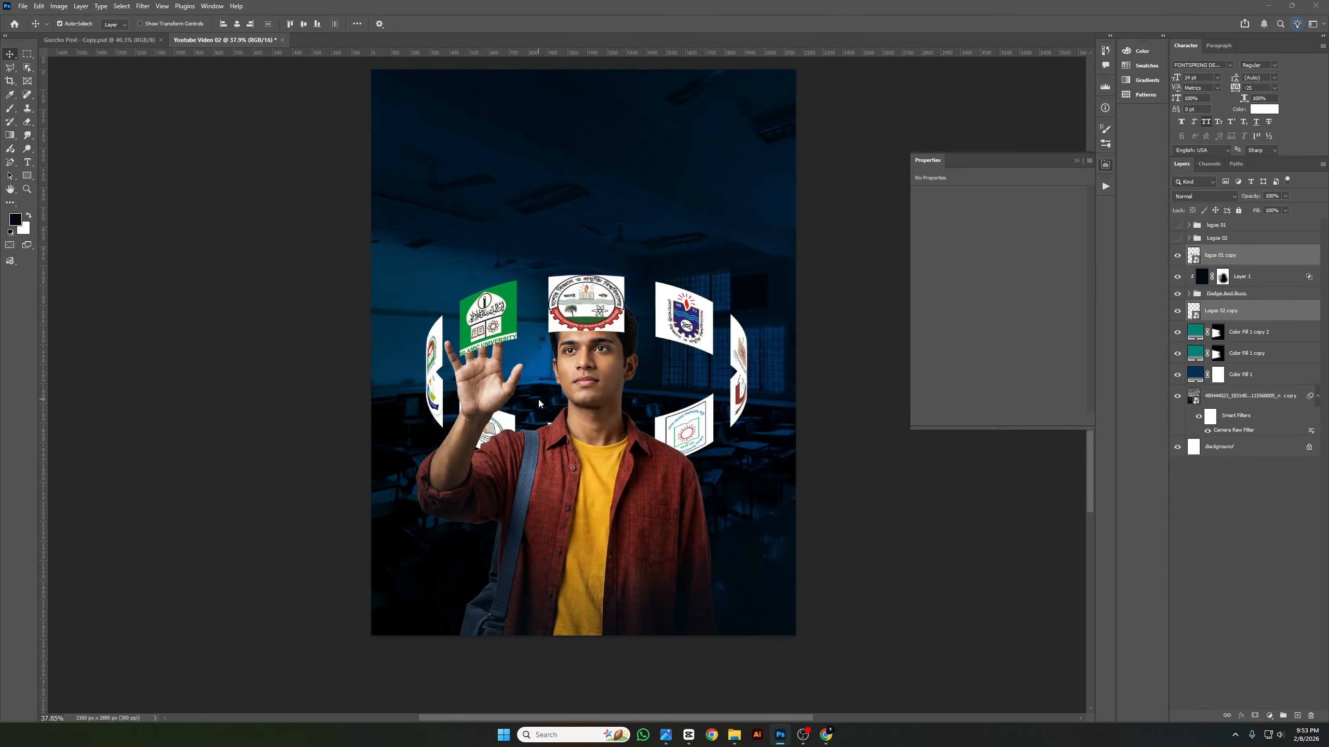
key(ctrl+s)
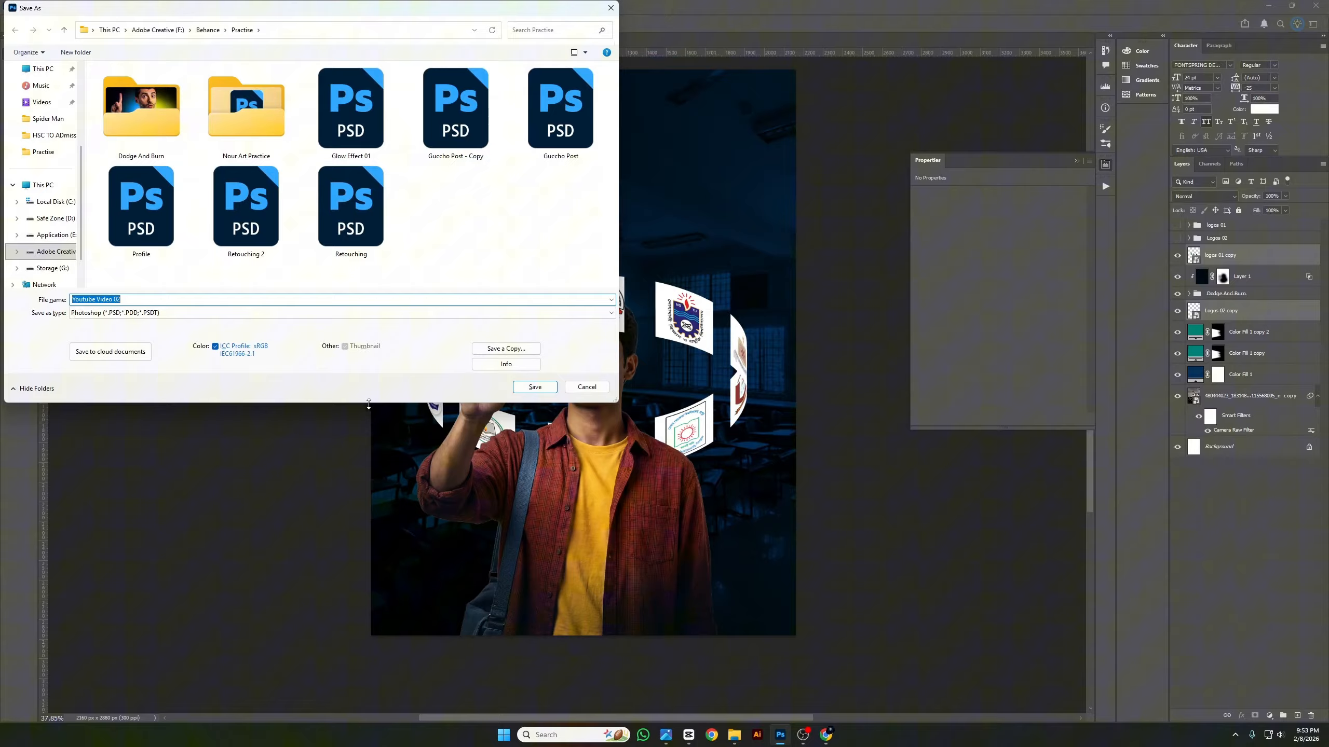
click(554, 388)
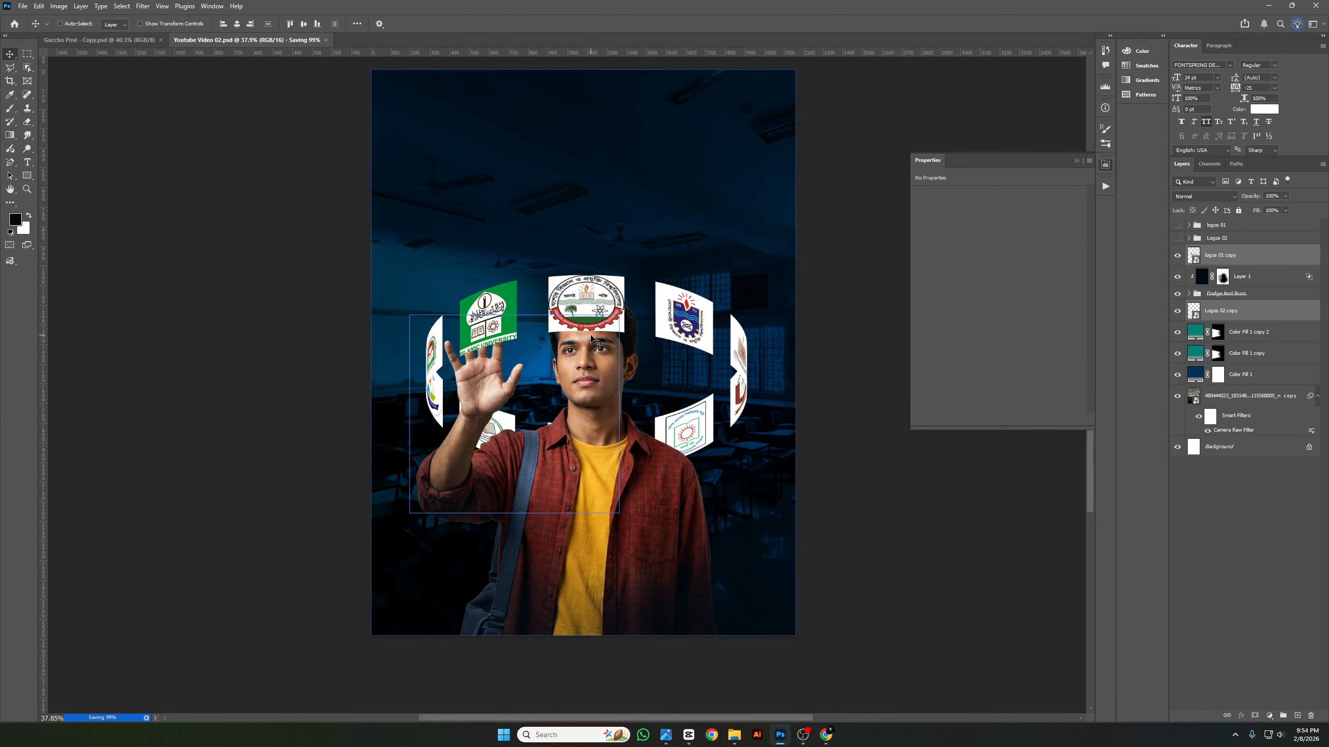
Hide the Logos 02 copy and logos 01 copy layers.
scroll(594, 340, up, 3)
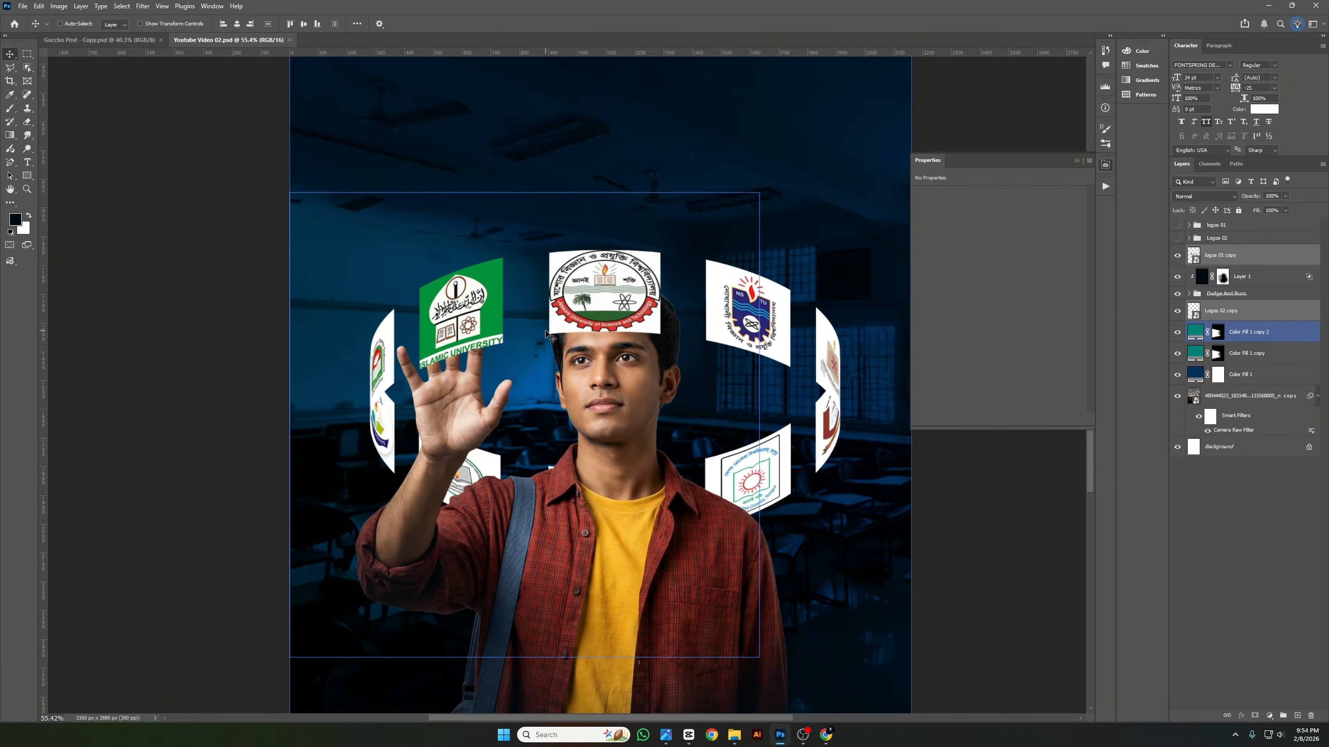
scroll(549, 336, up, 2)
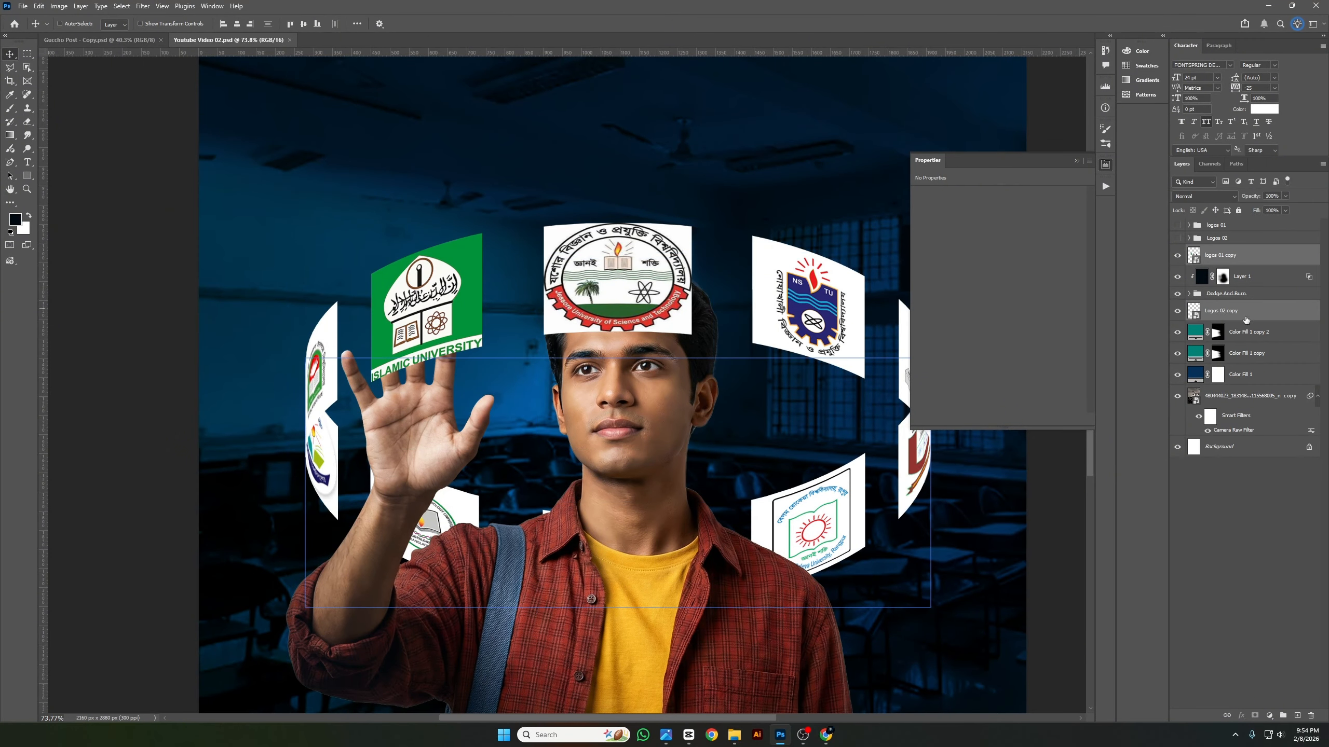
scroll(690, 266, down, 3)
scroll(706, 297, right, 2)
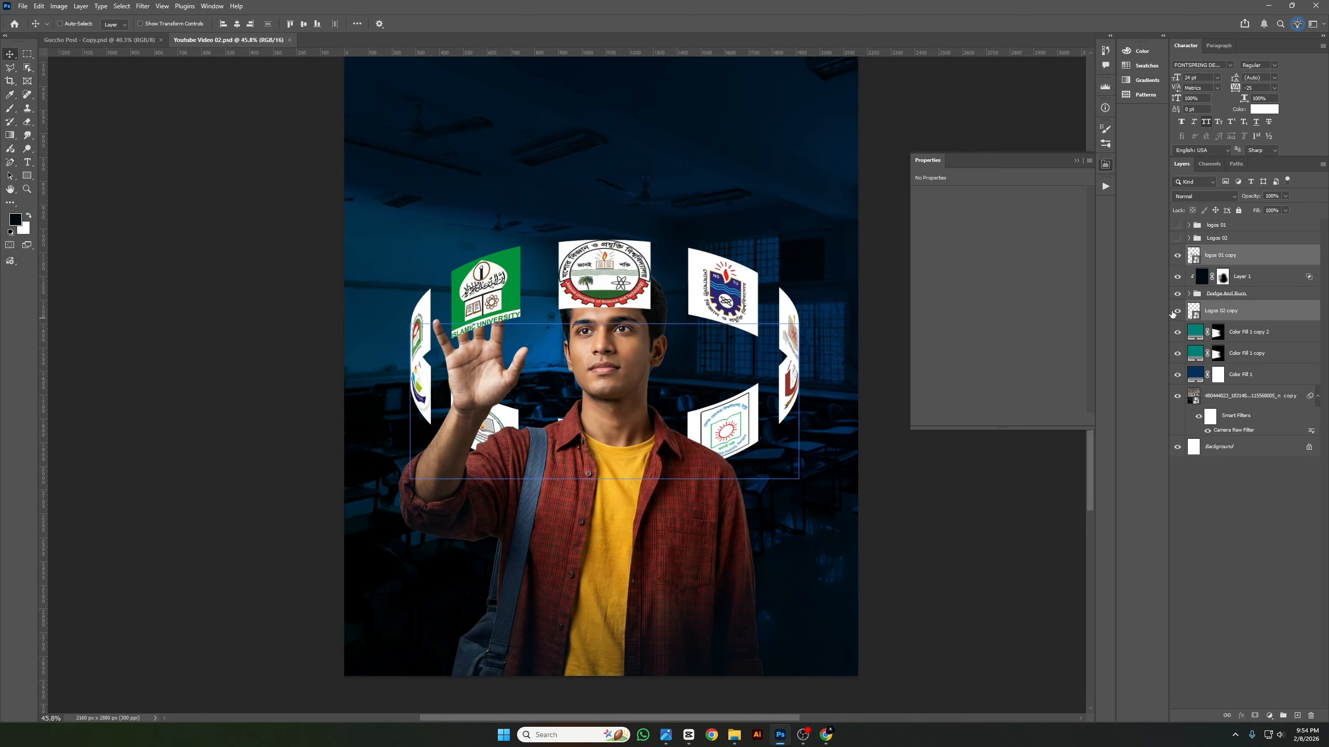
click(1177, 311)
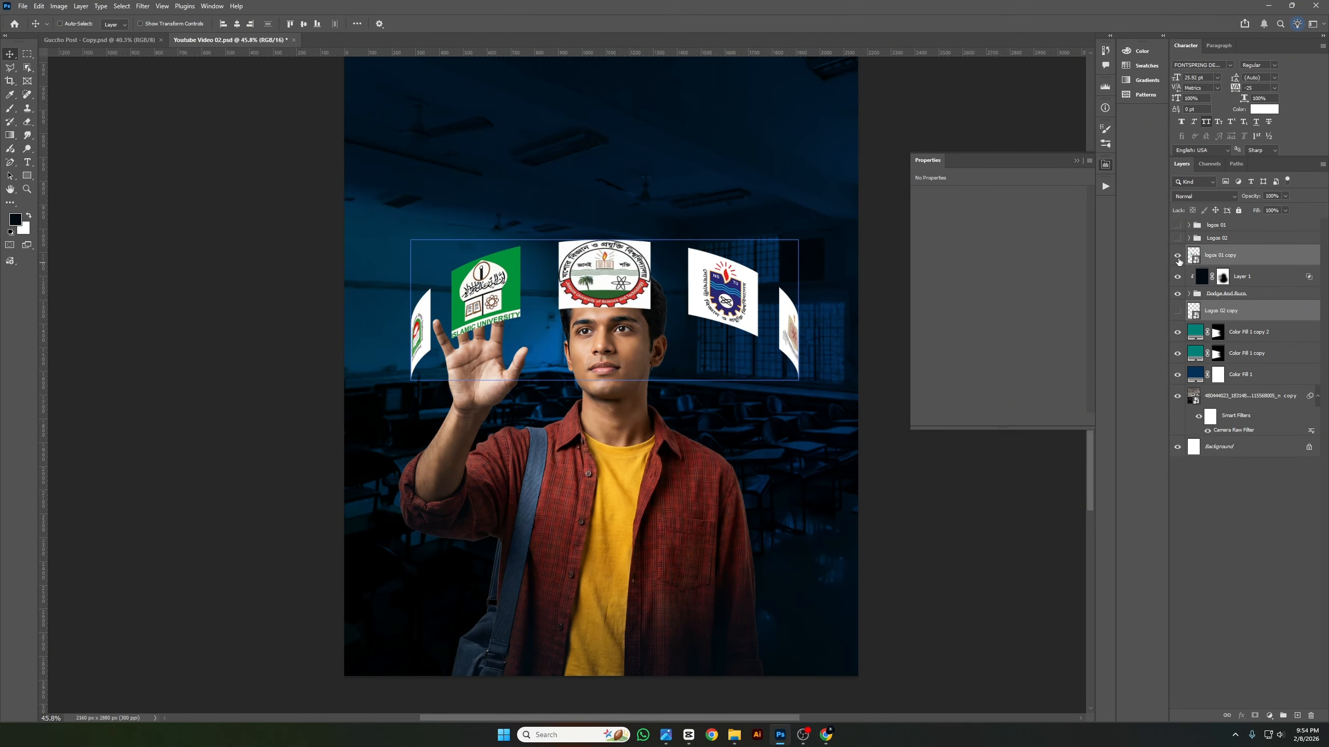
click(1178, 259)
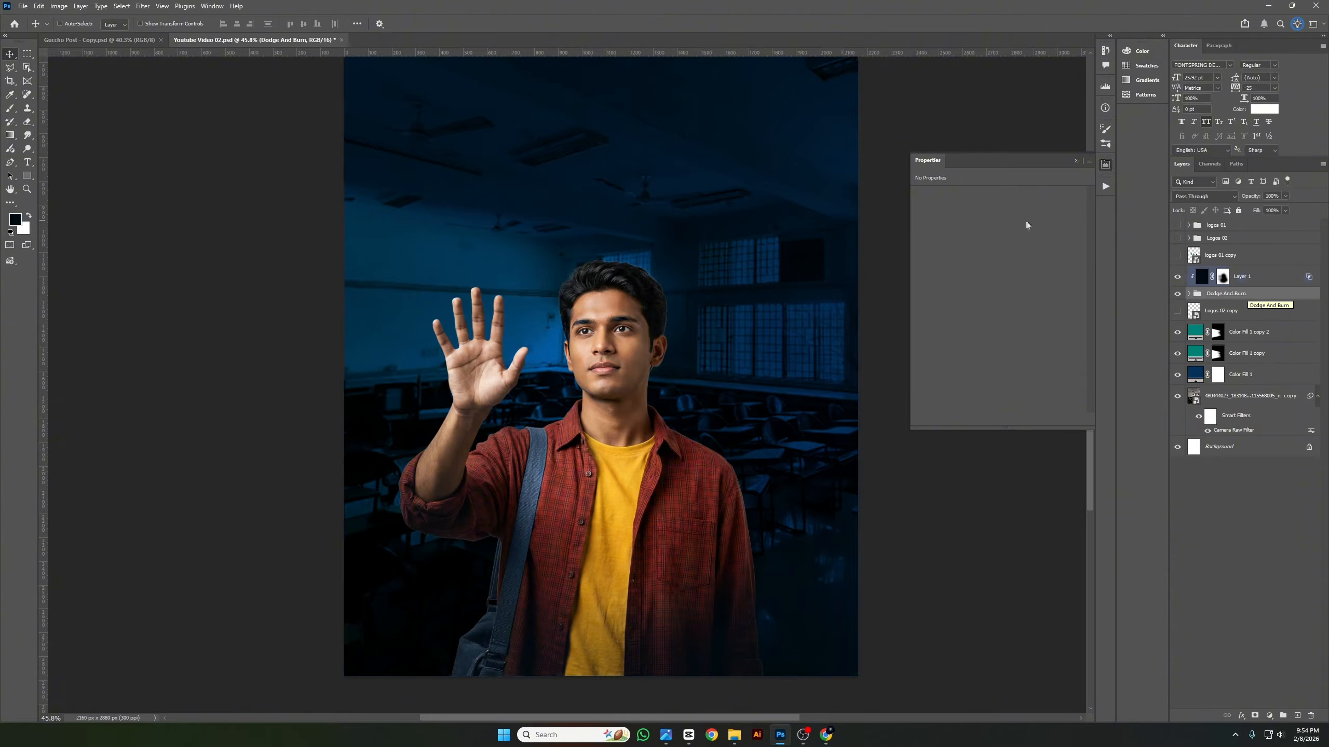
Stamp all visible layers into a new layer above Layer 1 and convert it to a smart object.
ctrl+click(534, 347)
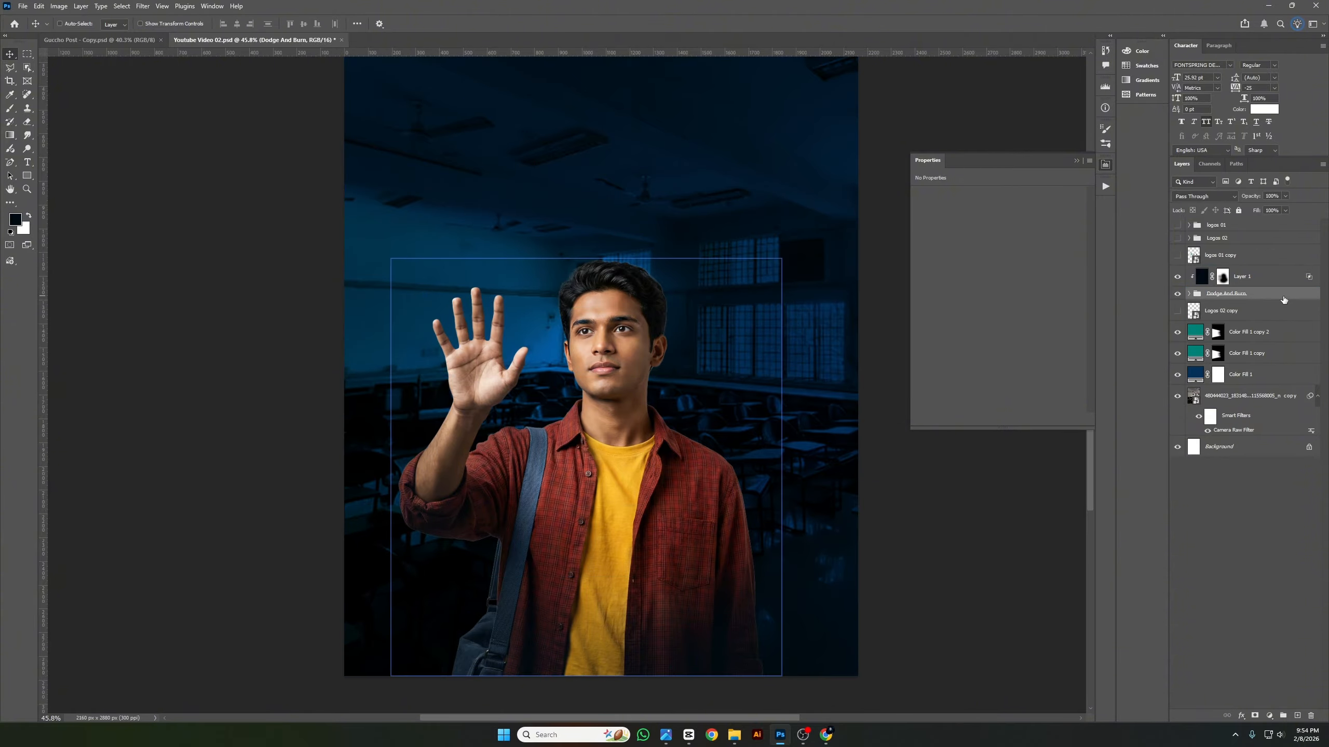
click(1271, 277)
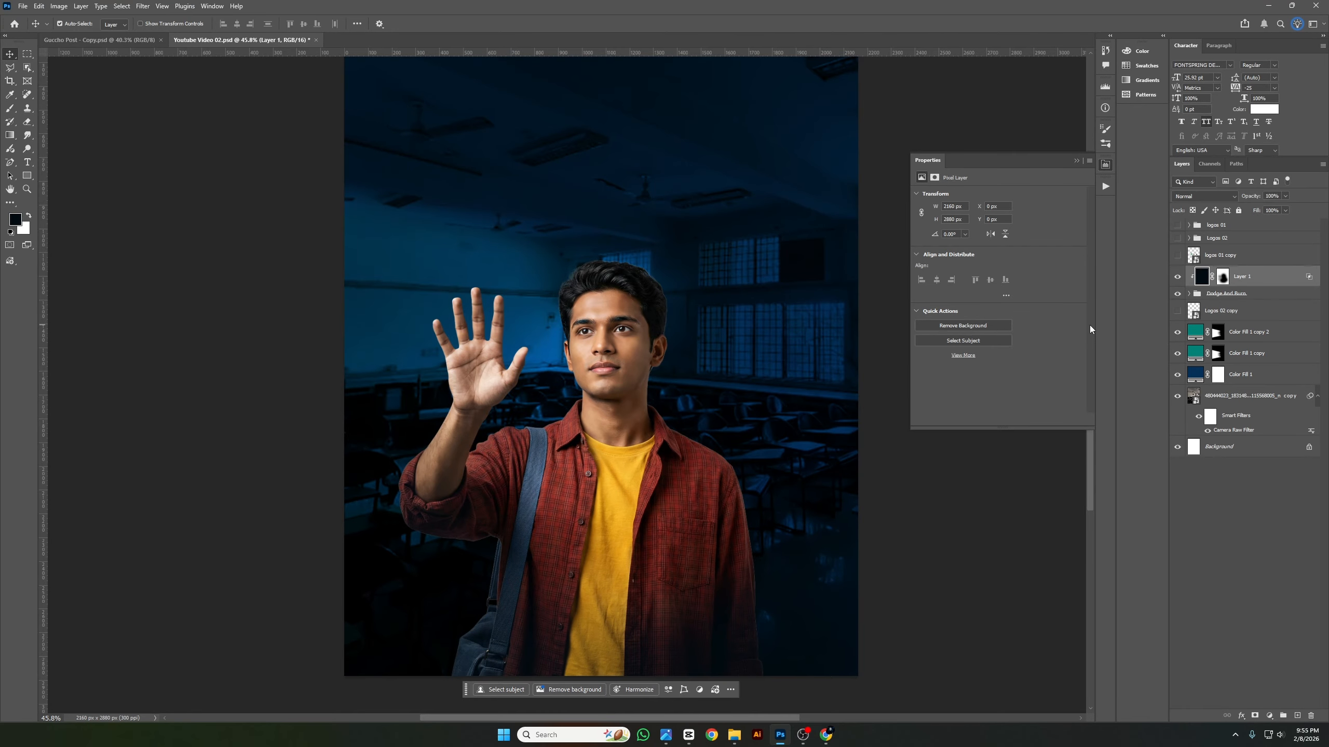
key(ctrl+shift+alt+e)
right_click(1227, 278)
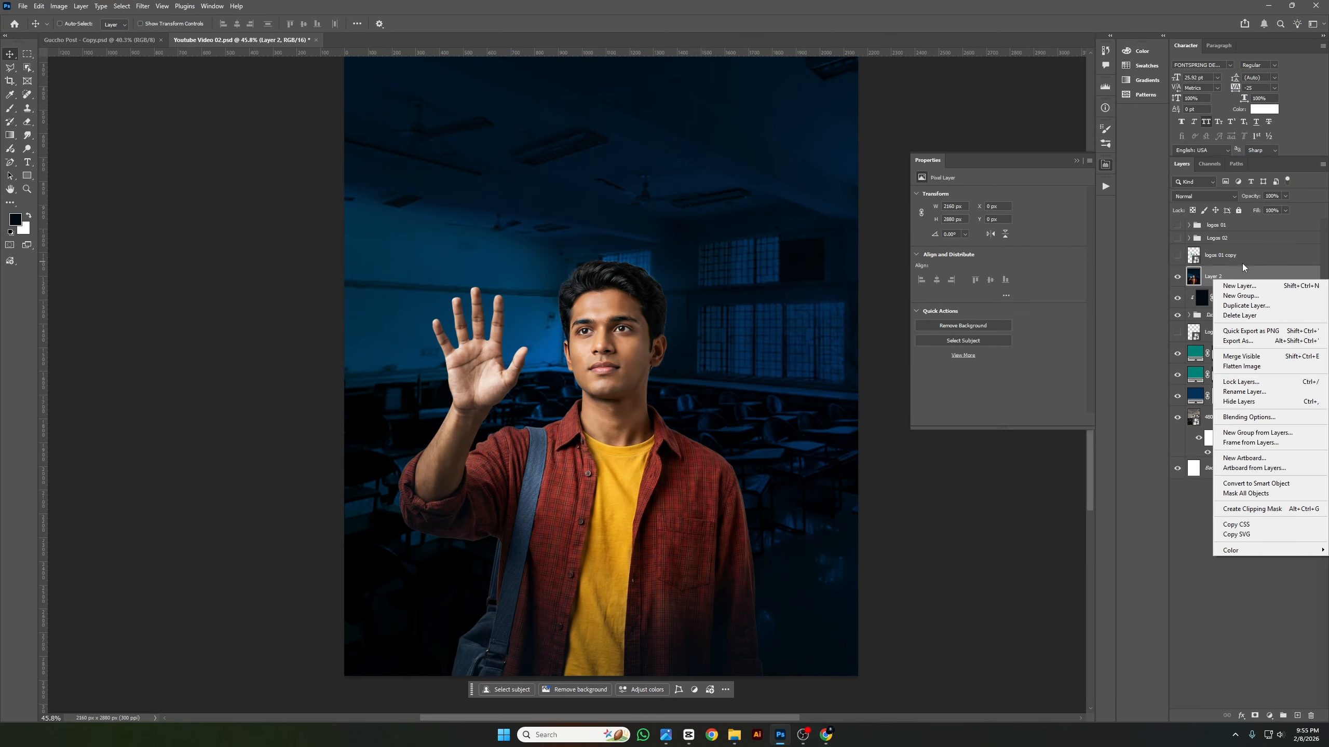
click(1256, 484)
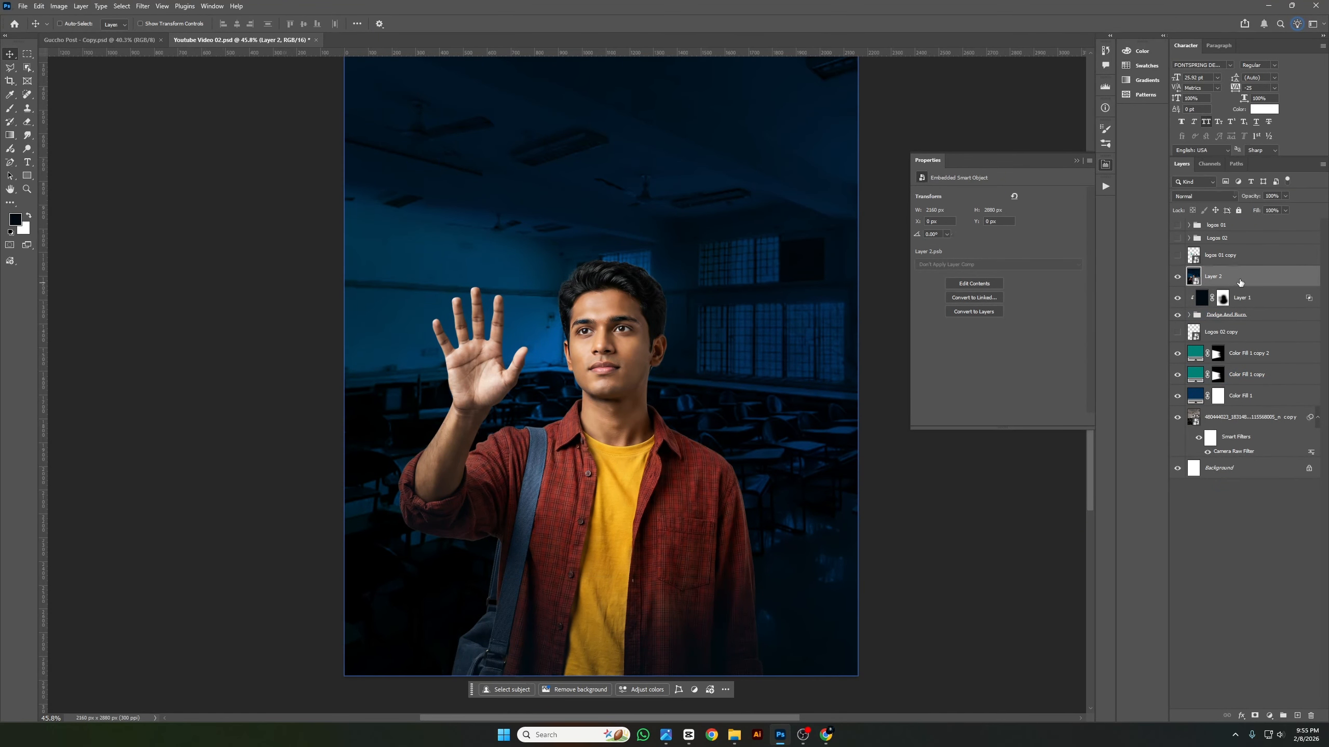
Check the filters available for the stamped smart object, and change the document's bit depth to 8 Bits/Channel.
scroll(544, 356, right, 1)
scroll(543, 356, up, 2)
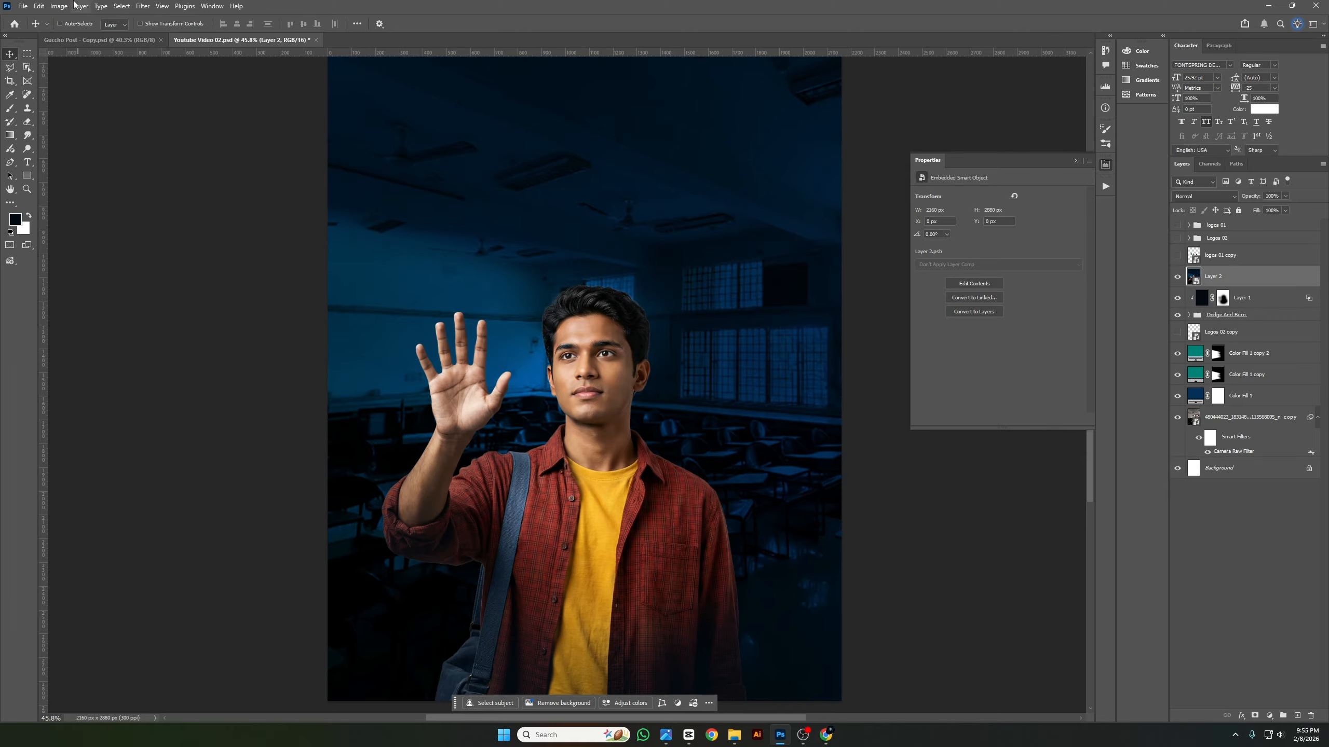
click(143, 6)
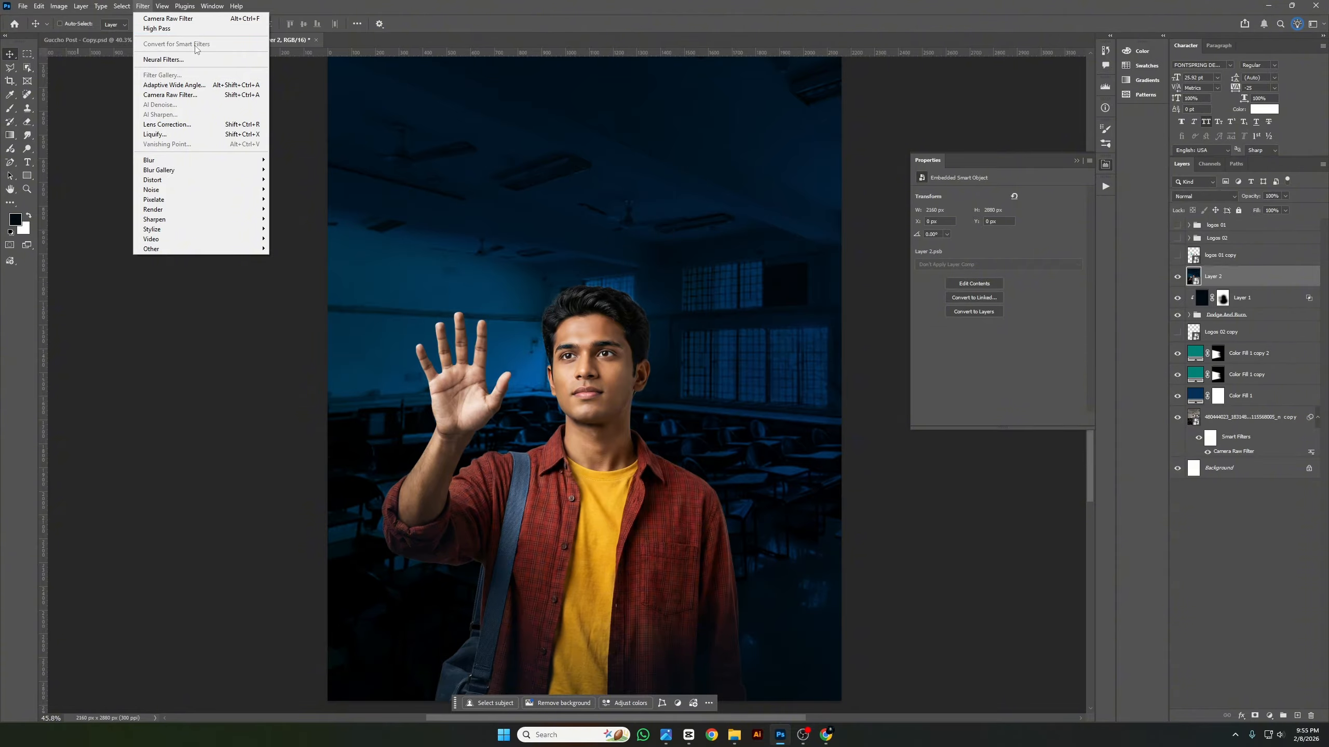
click(953, 510)
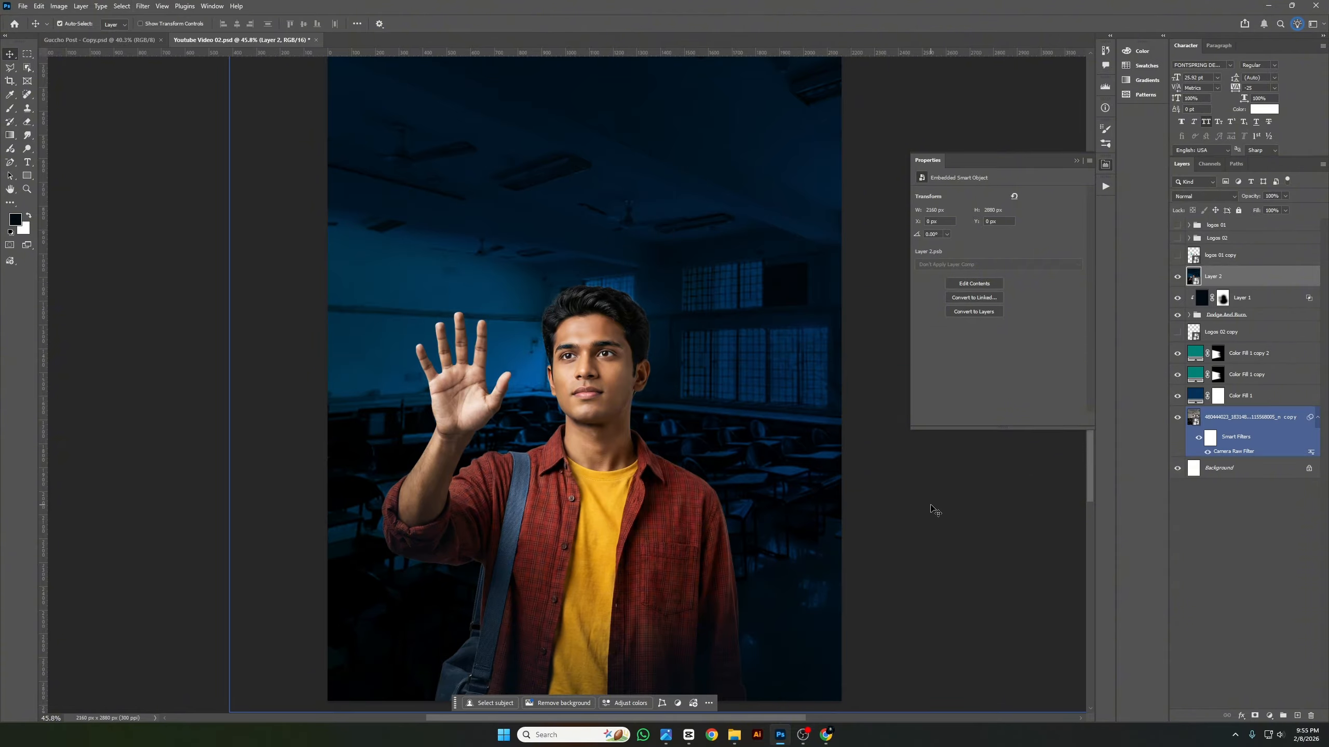
scroll(851, 490, down, 2)
click(826, 465)
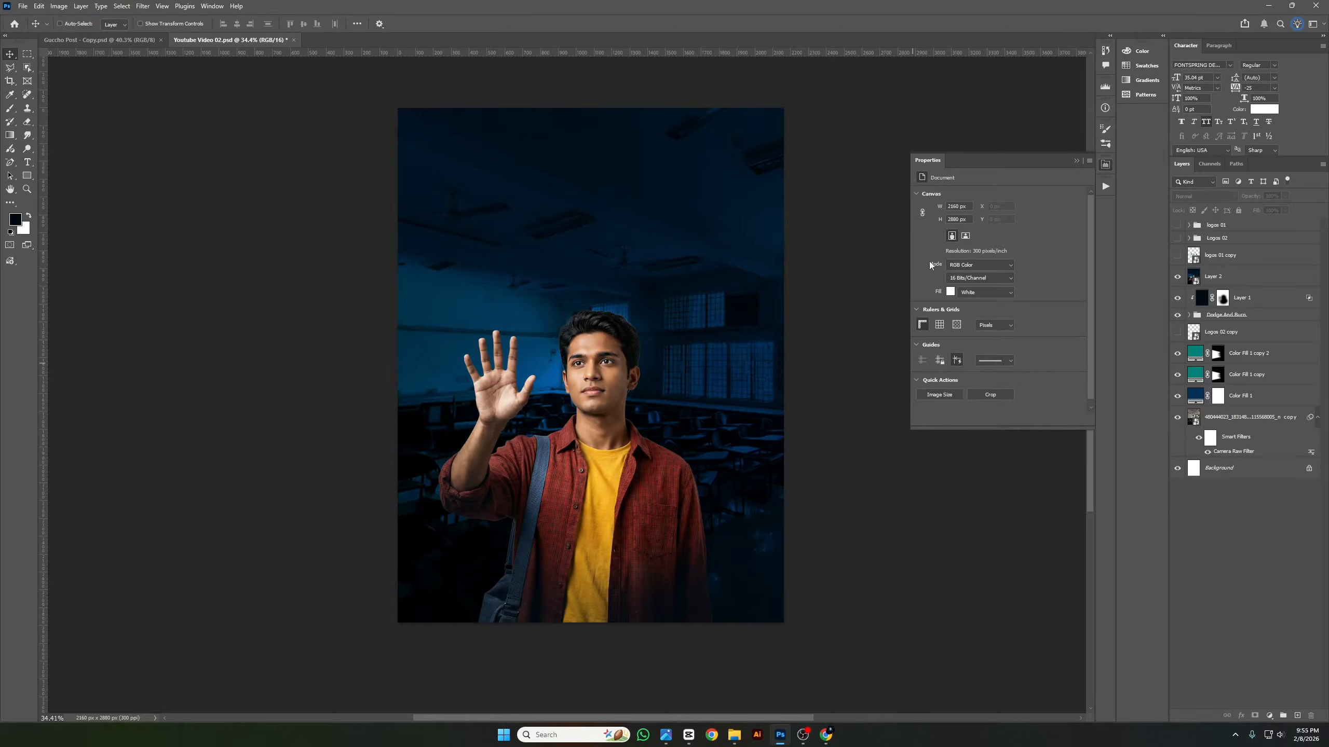
click(968, 285)
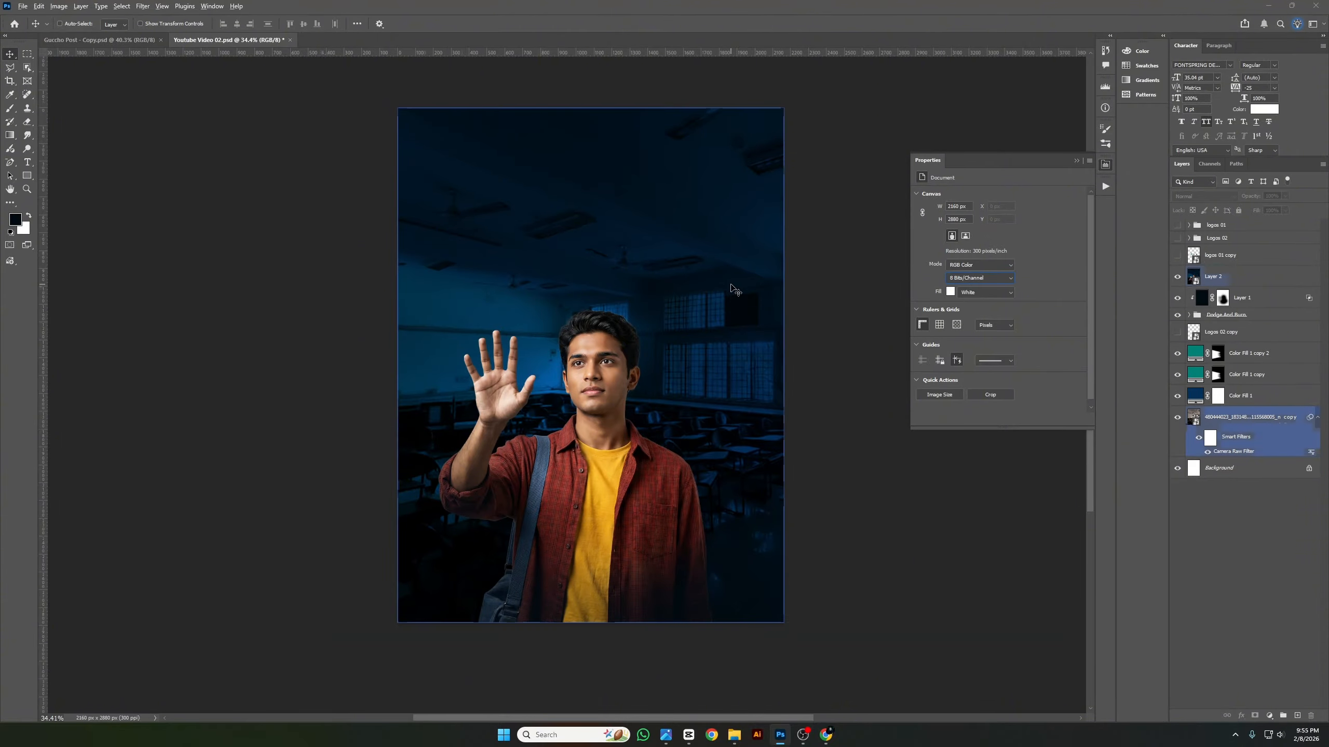
click(142, 5)
click(165, 44)
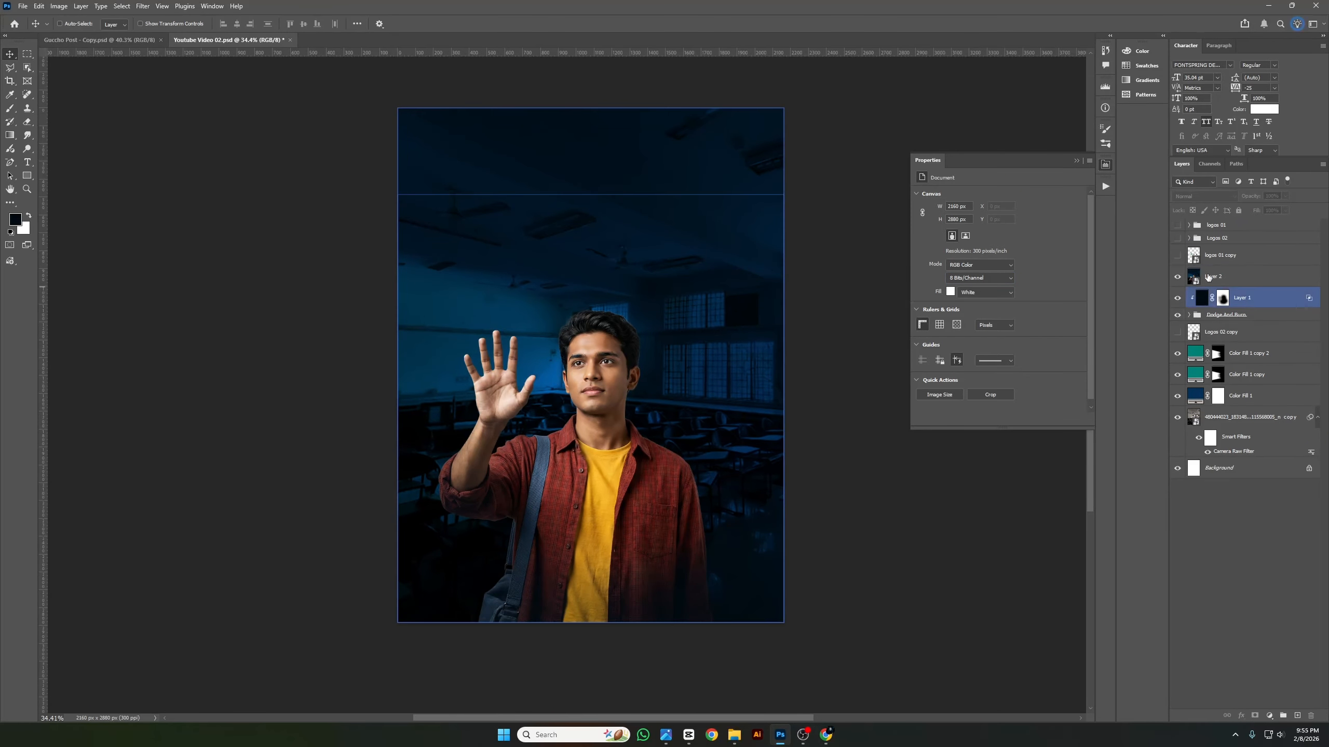
click(142, 6)
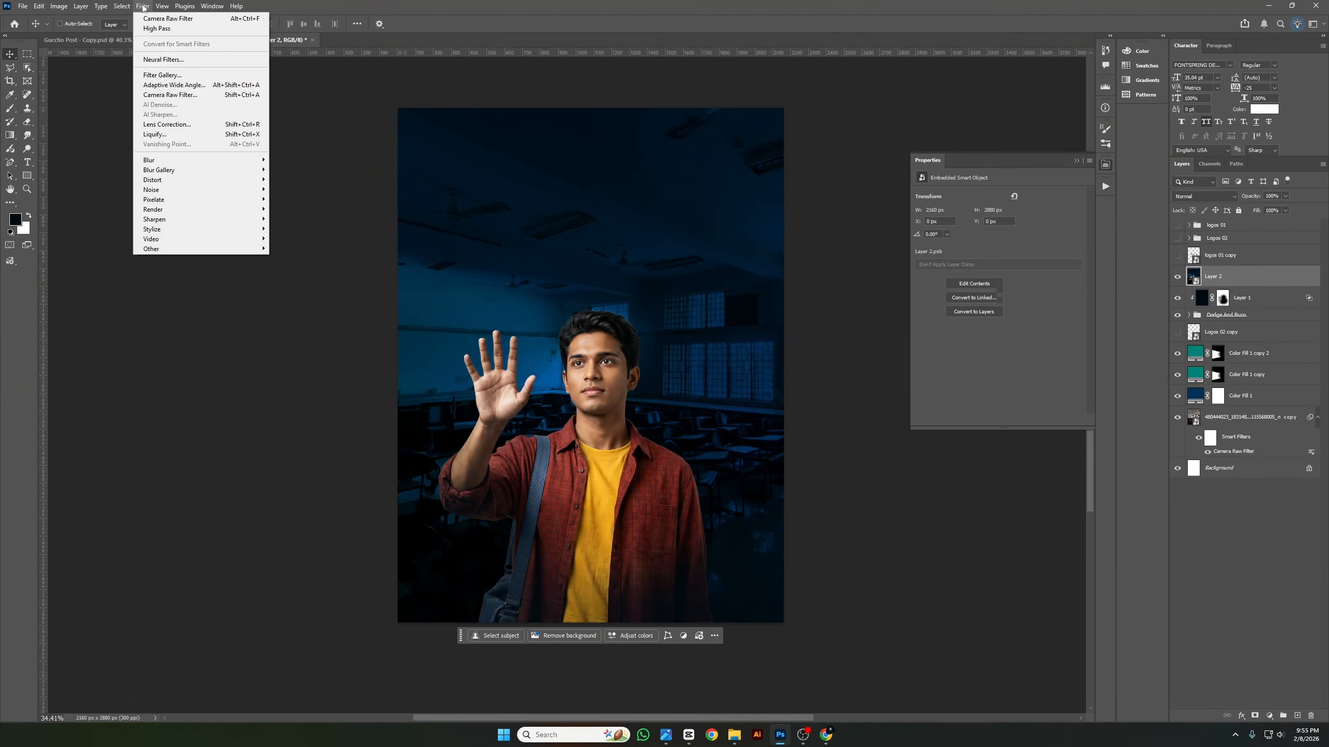
click(198, 60)
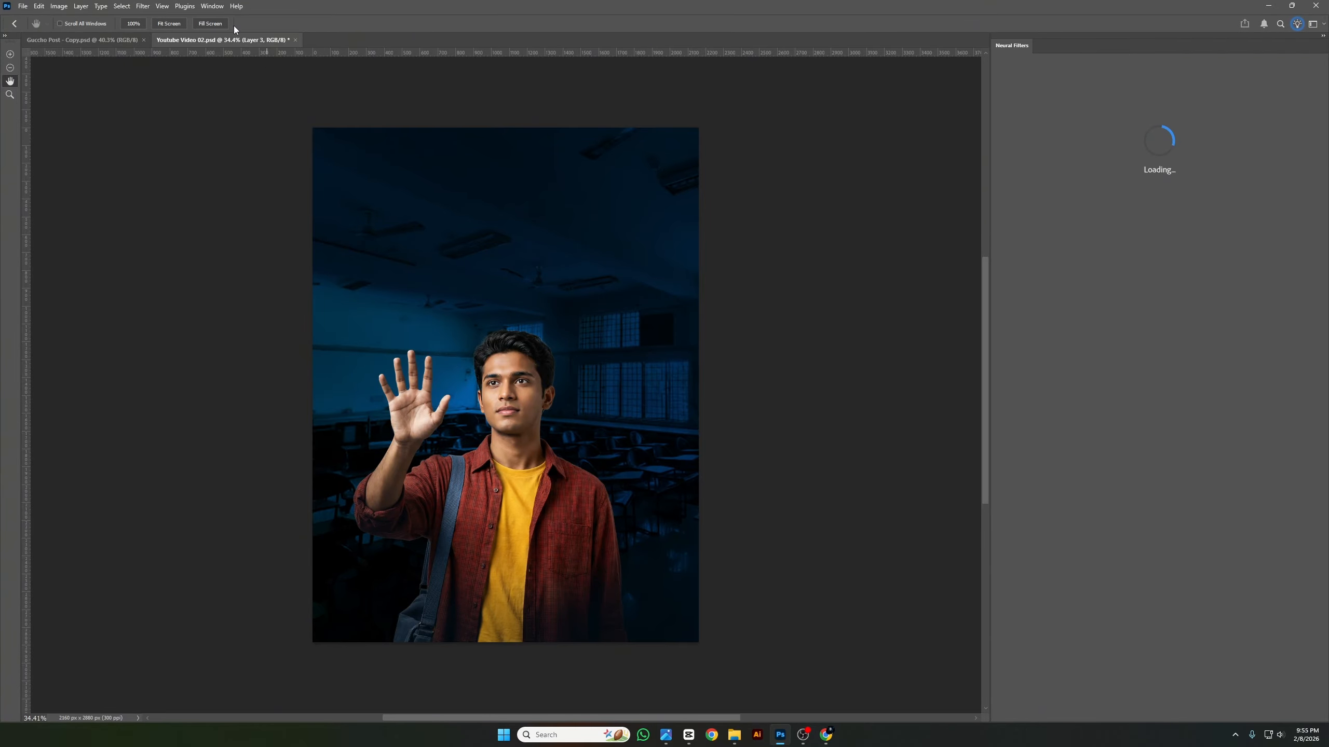
click(1294, 701)
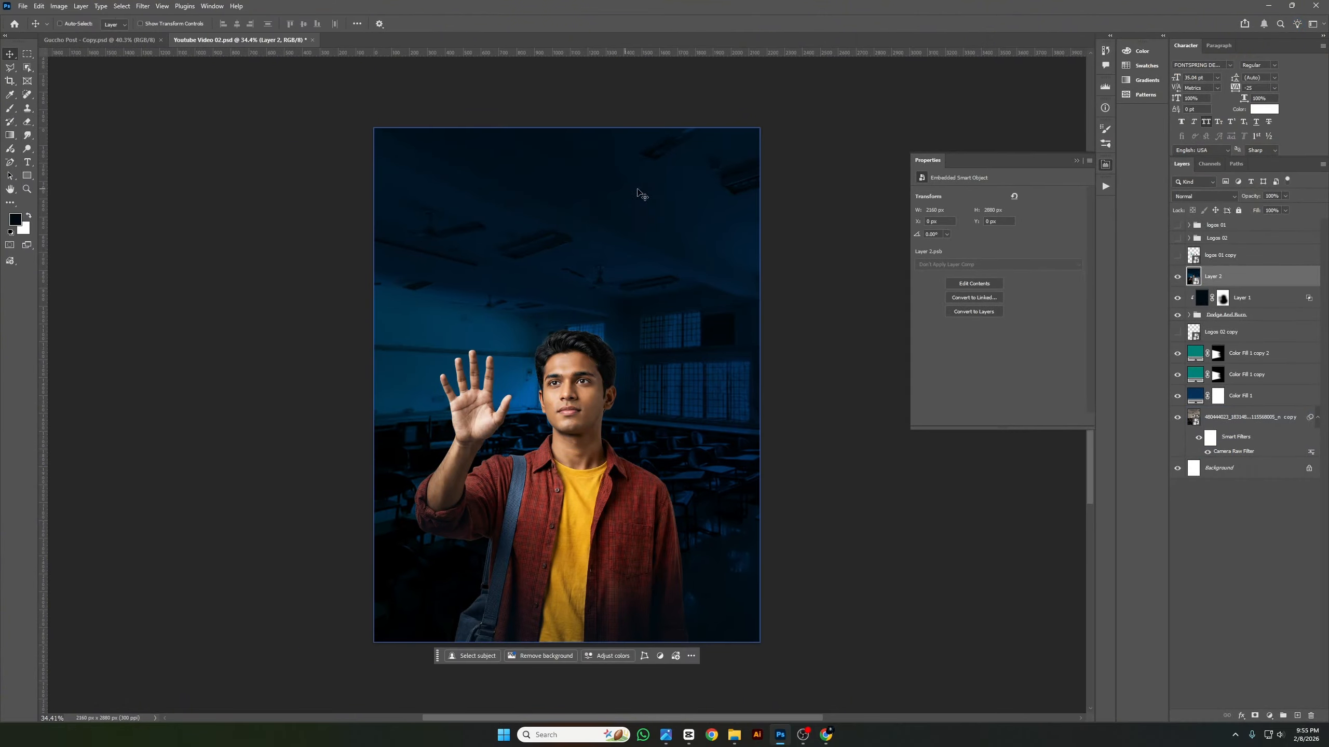
Apply the Filter Gallery's Glass distortion to Layer 2 with Distortion 3, Smoothness 2, Frosted texture and 151% scaling.
click(142, 5)
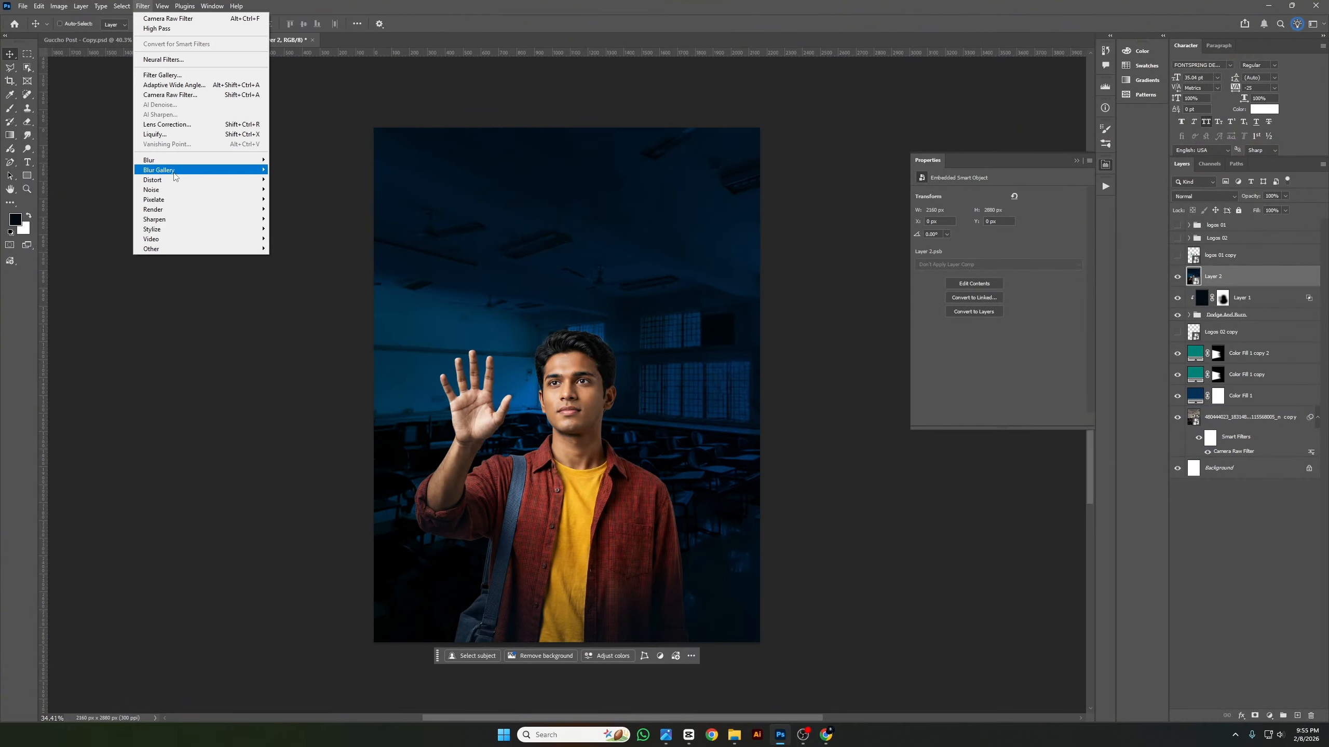
click(189, 77)
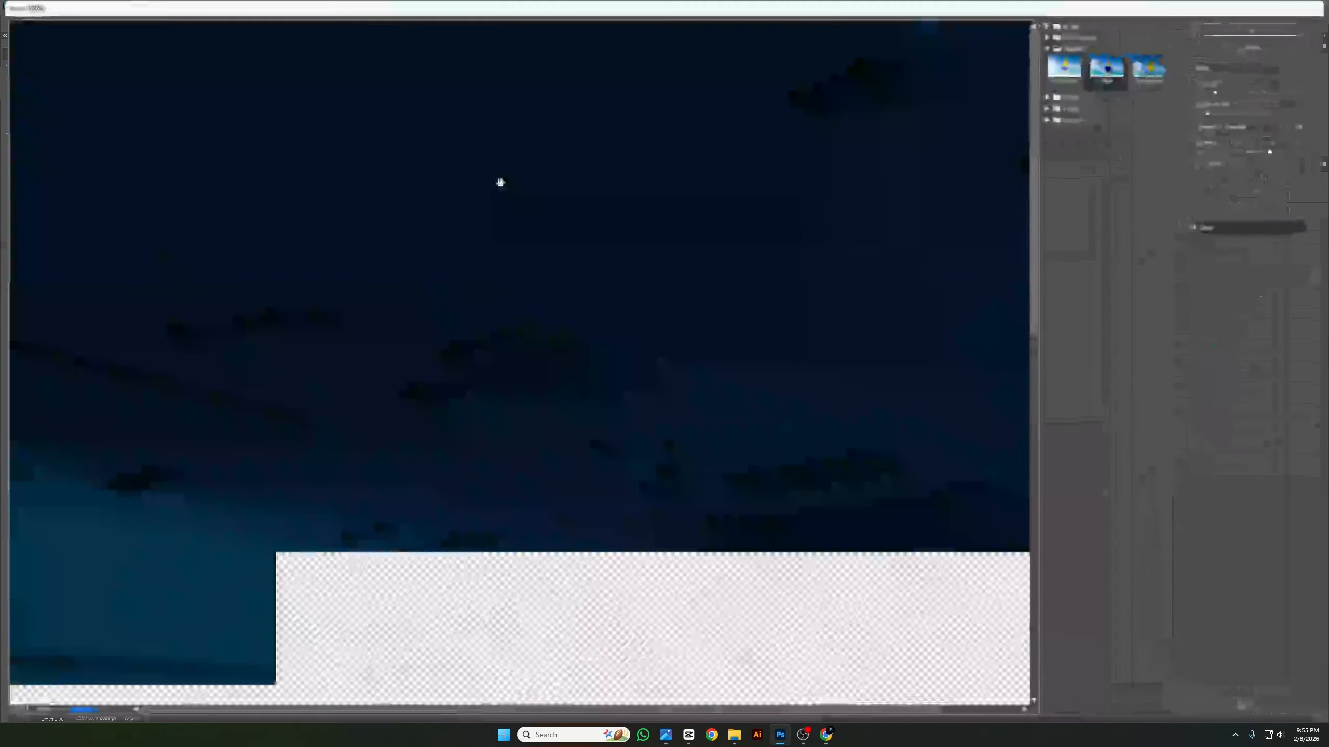
click(1051, 46)
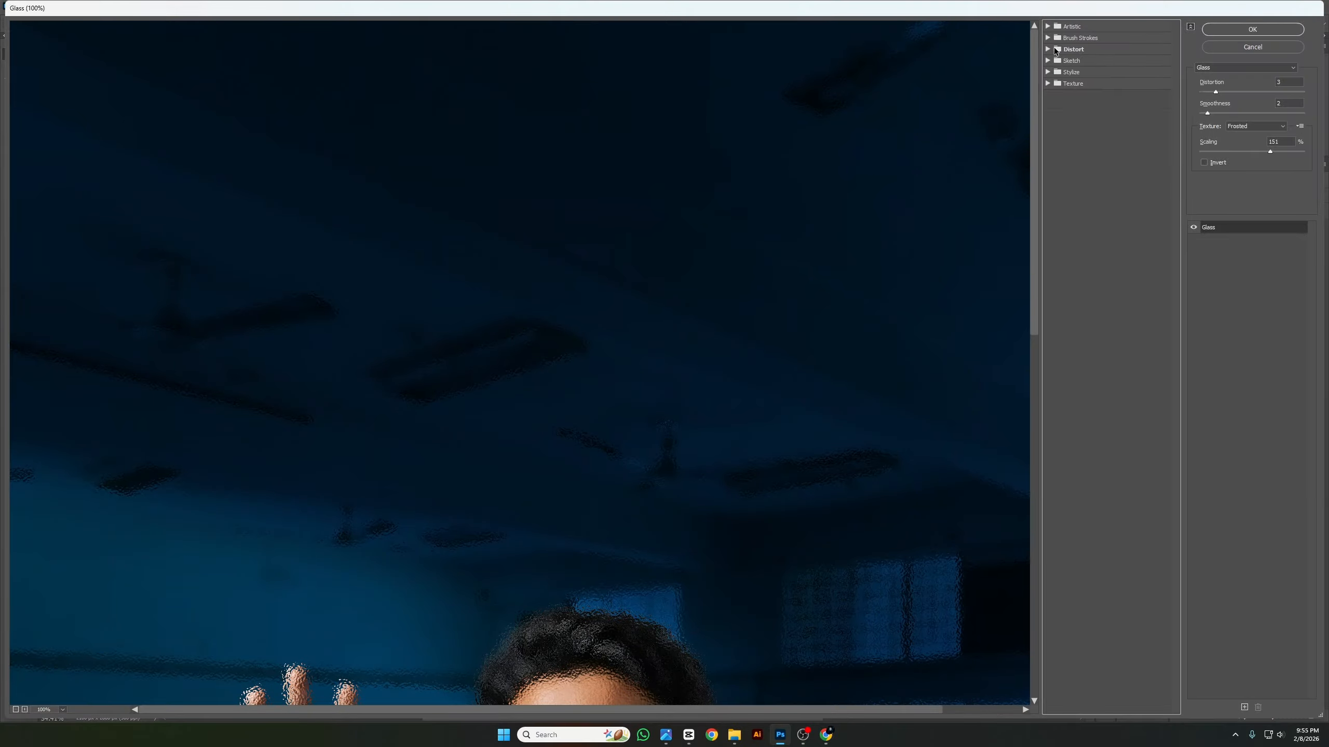
click(1054, 47)
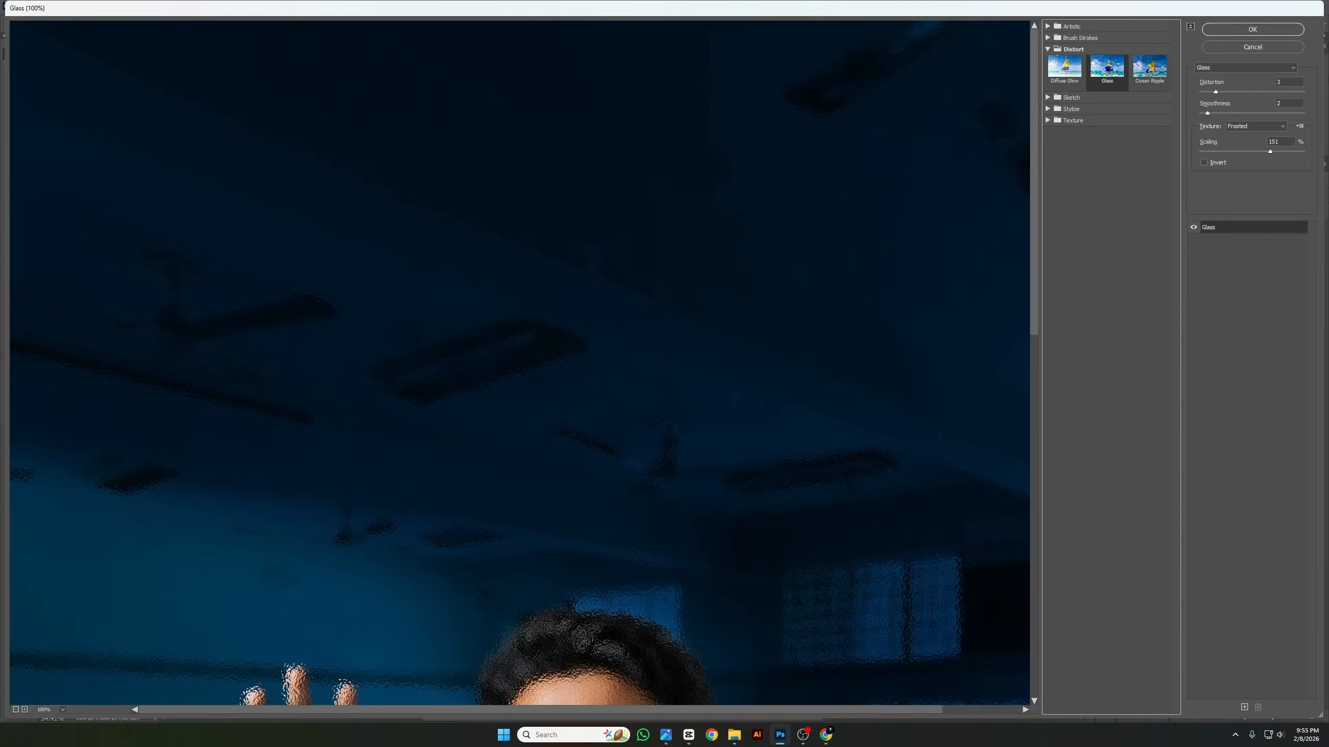
scroll(706, 410, down, 3)
alt+scroll(685, 368, down, 1)
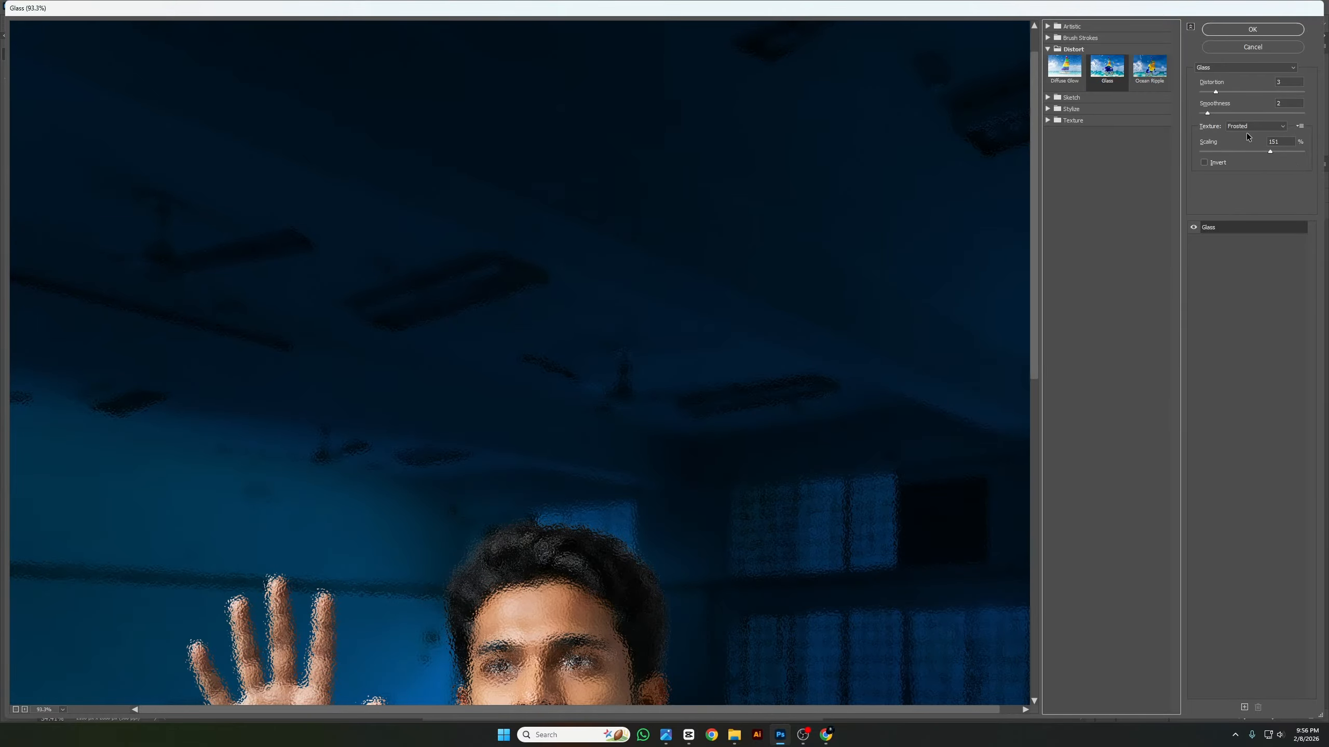
scroll(575, 406, down, 5)
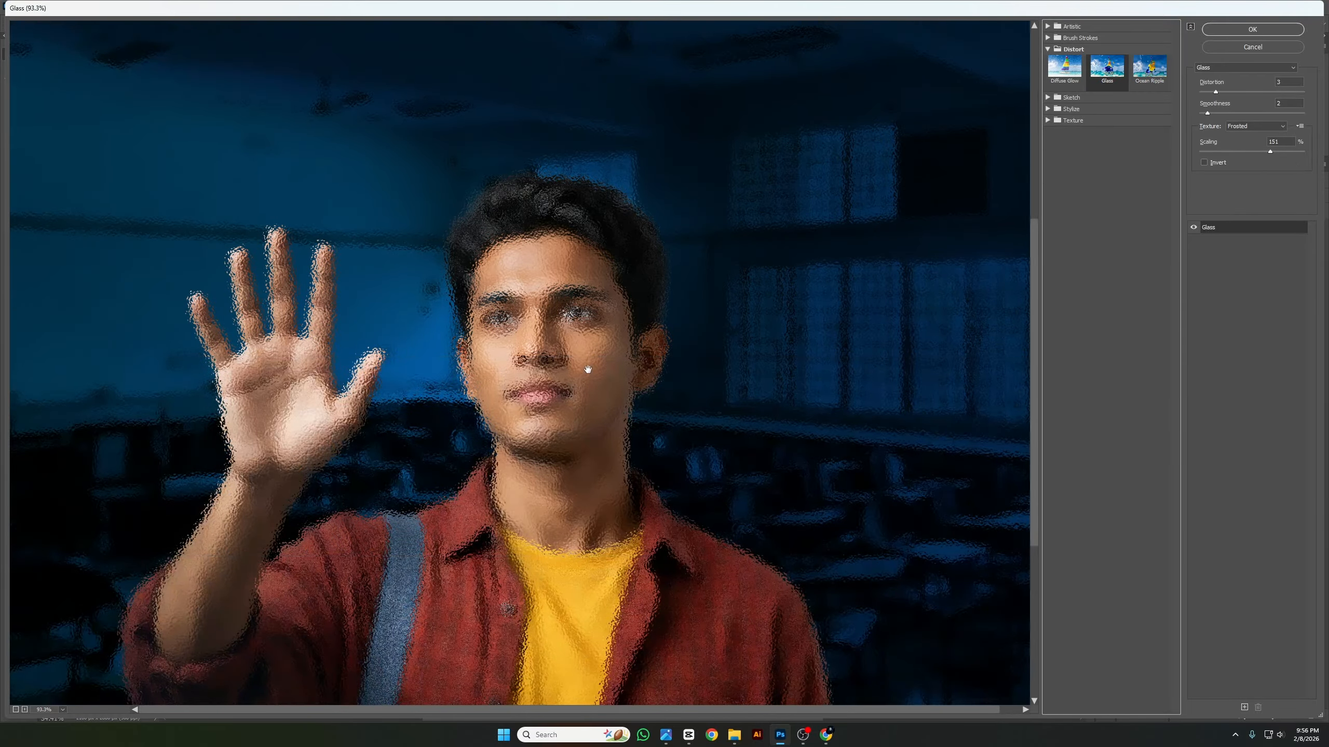
alt+click(586, 364)
alt+click(585, 364)
alt+click(575, 362)
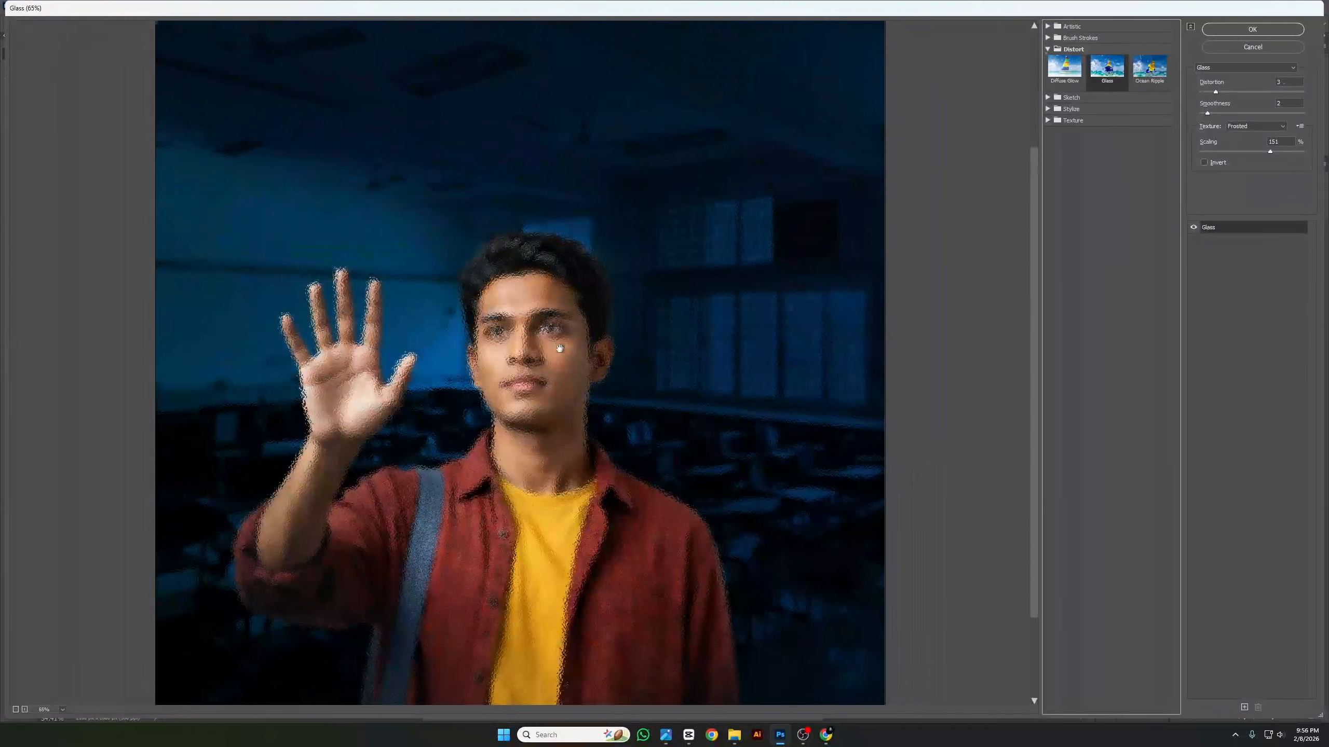
alt+click(561, 345)
alt+click(561, 346)
alt+click(561, 346)
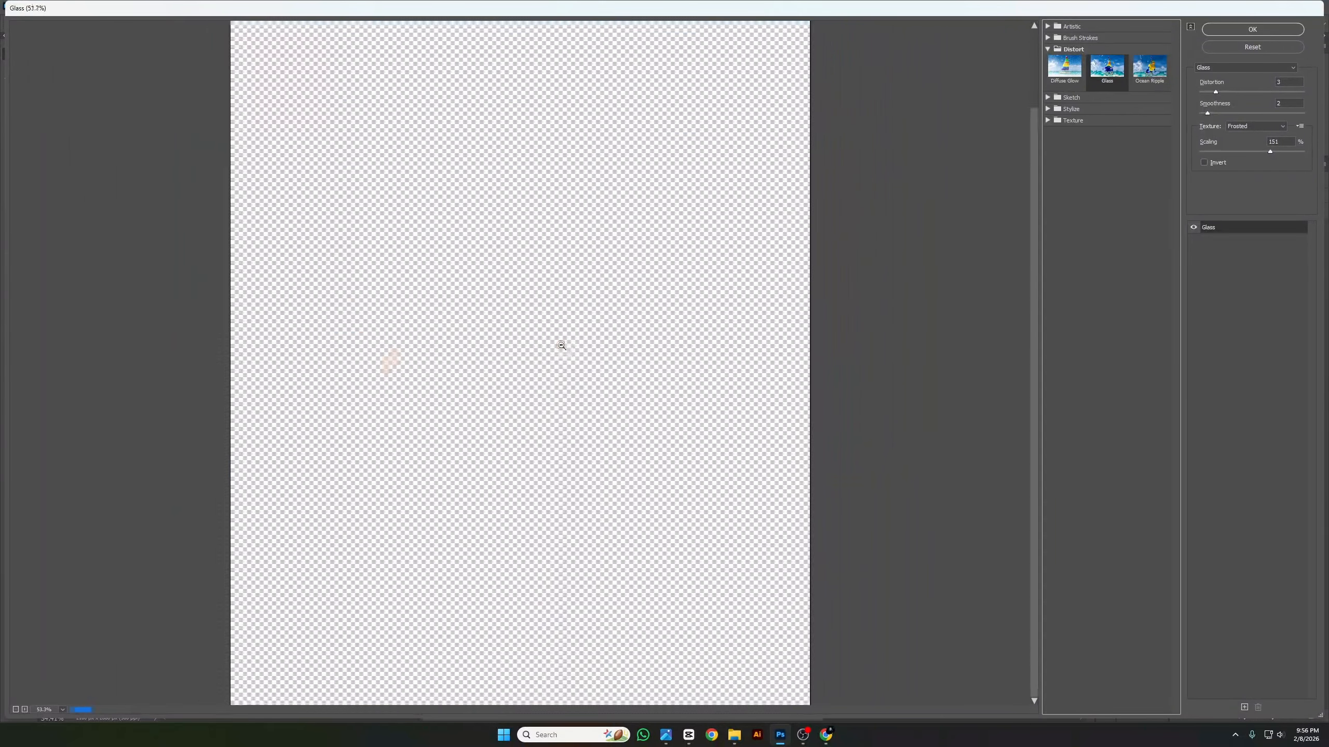
alt+click(562, 346)
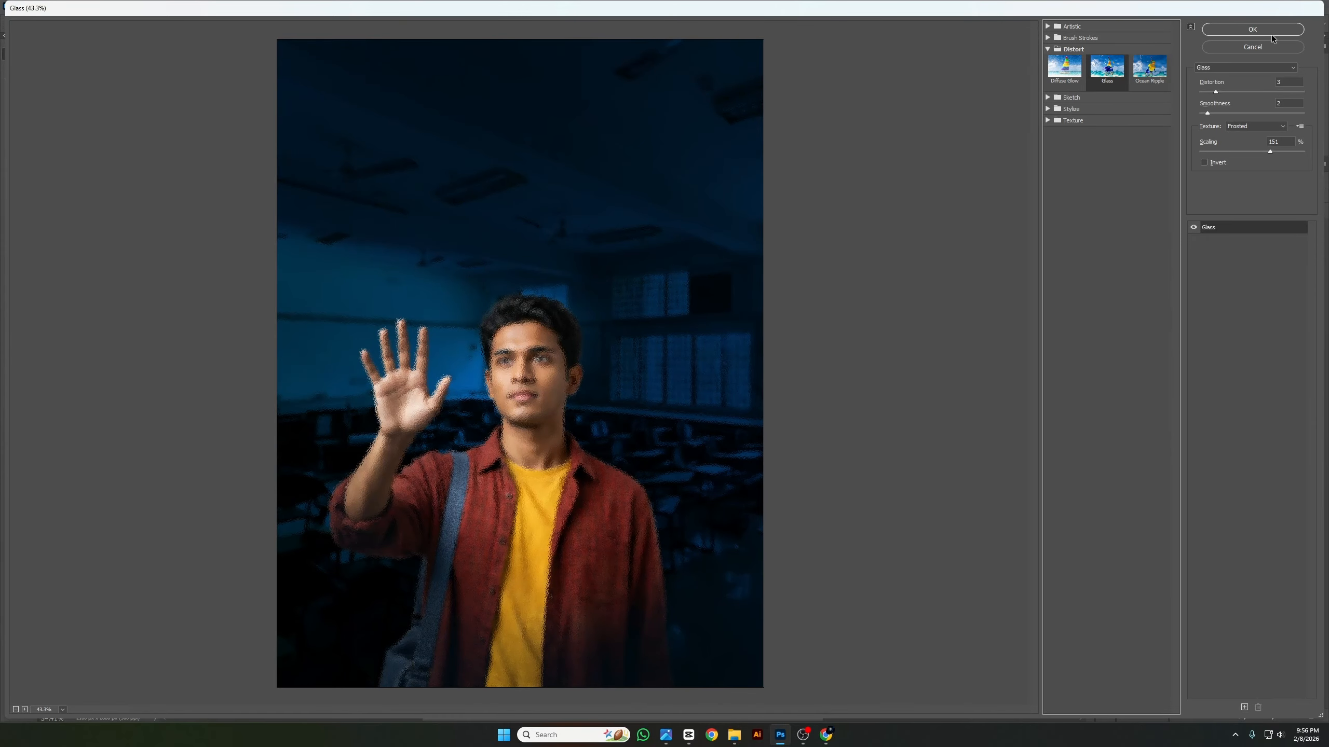
click(1252, 29)
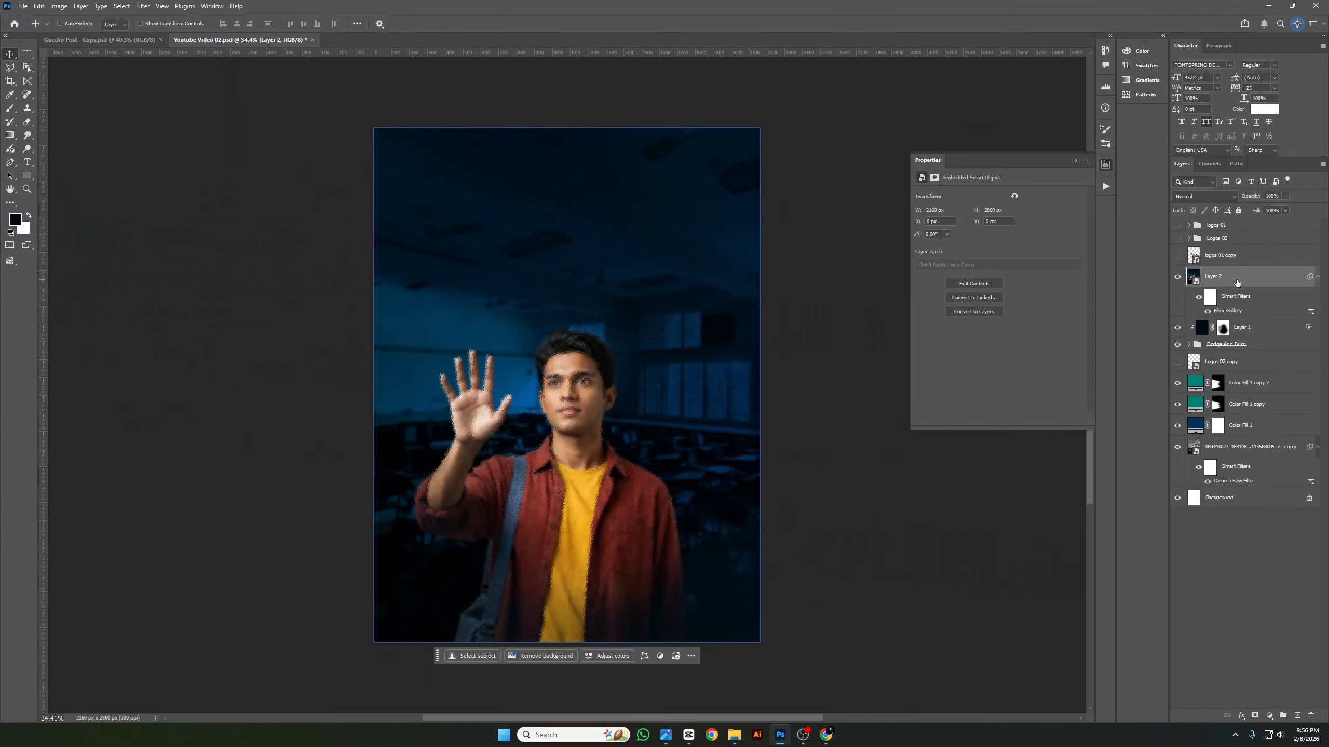
Rename the glass-filtered layer as Glass Effect and apply a Gaussian Blur with a radius of 45.6 pixels to it.
double_click(1217, 276)
key(Return)
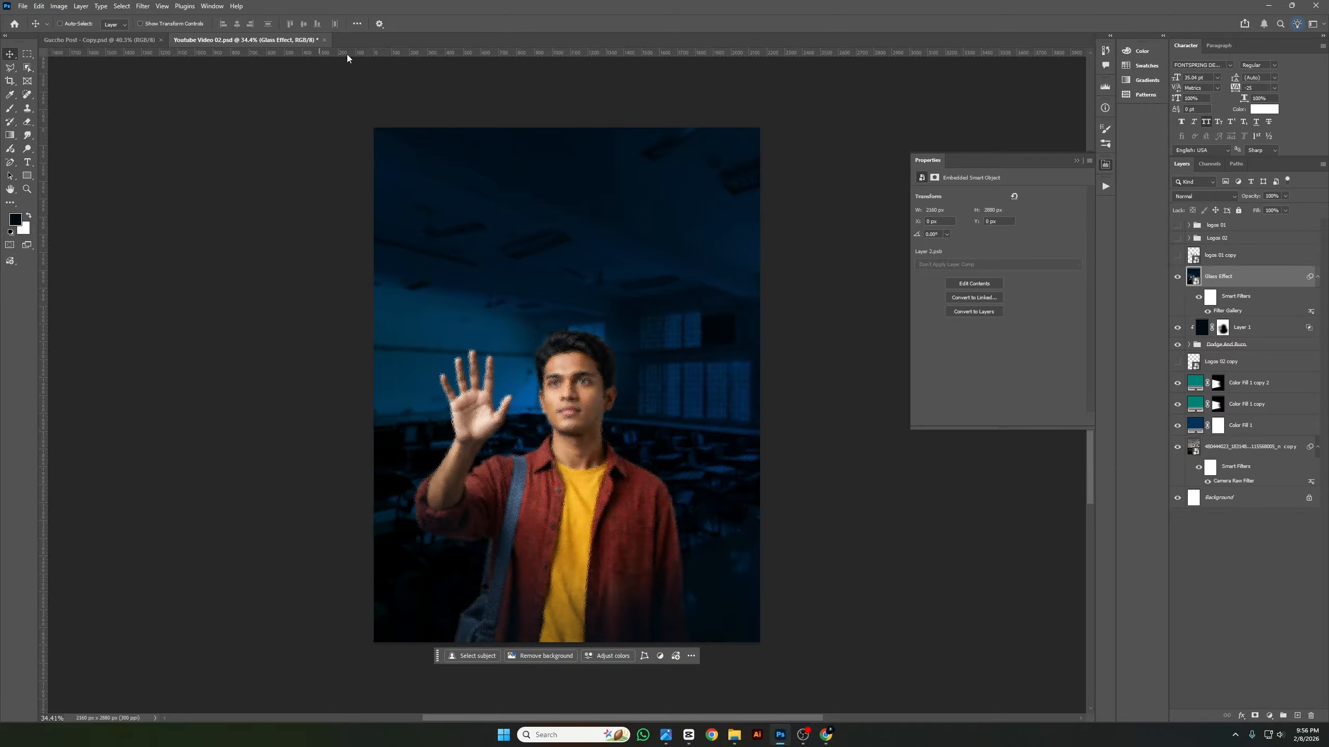
click(140, 7)
click(141, 8)
click(141, 8)
click(142, 6)
click(142, 6)
mouse_move(209, 170)
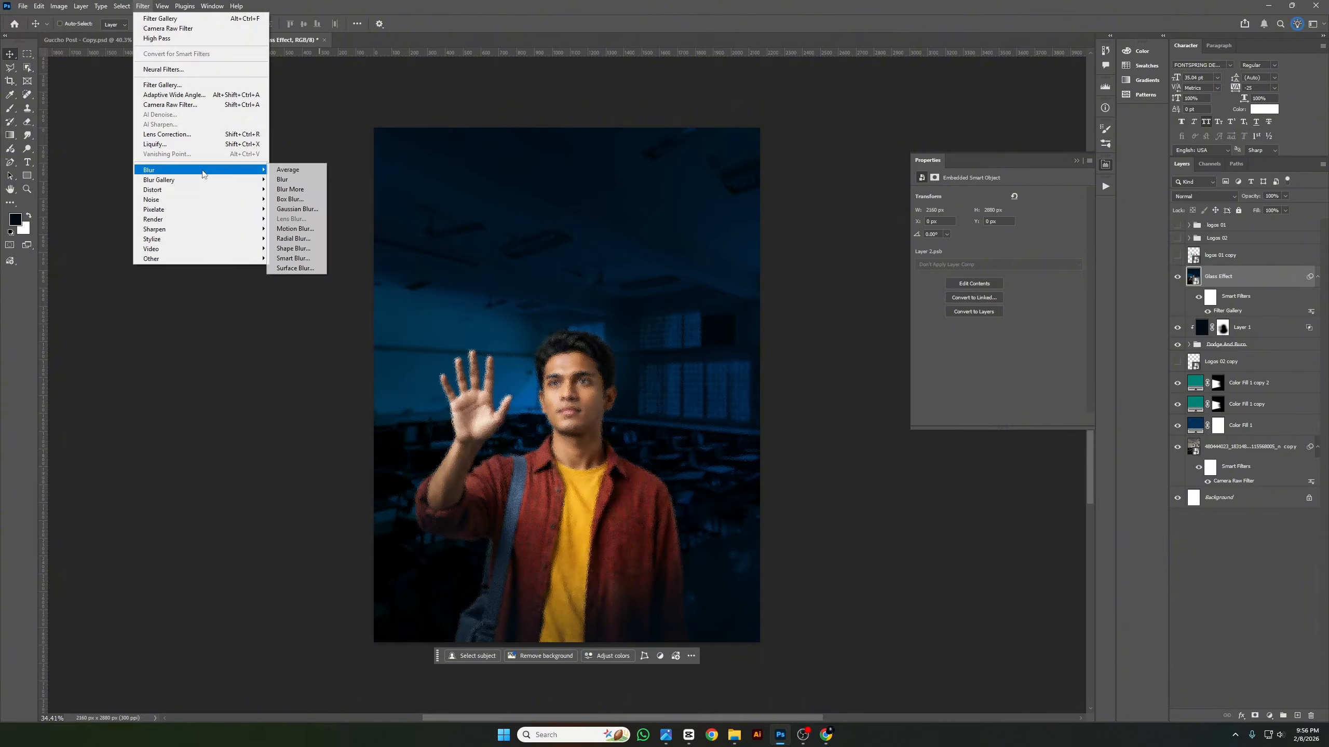
click(309, 209)
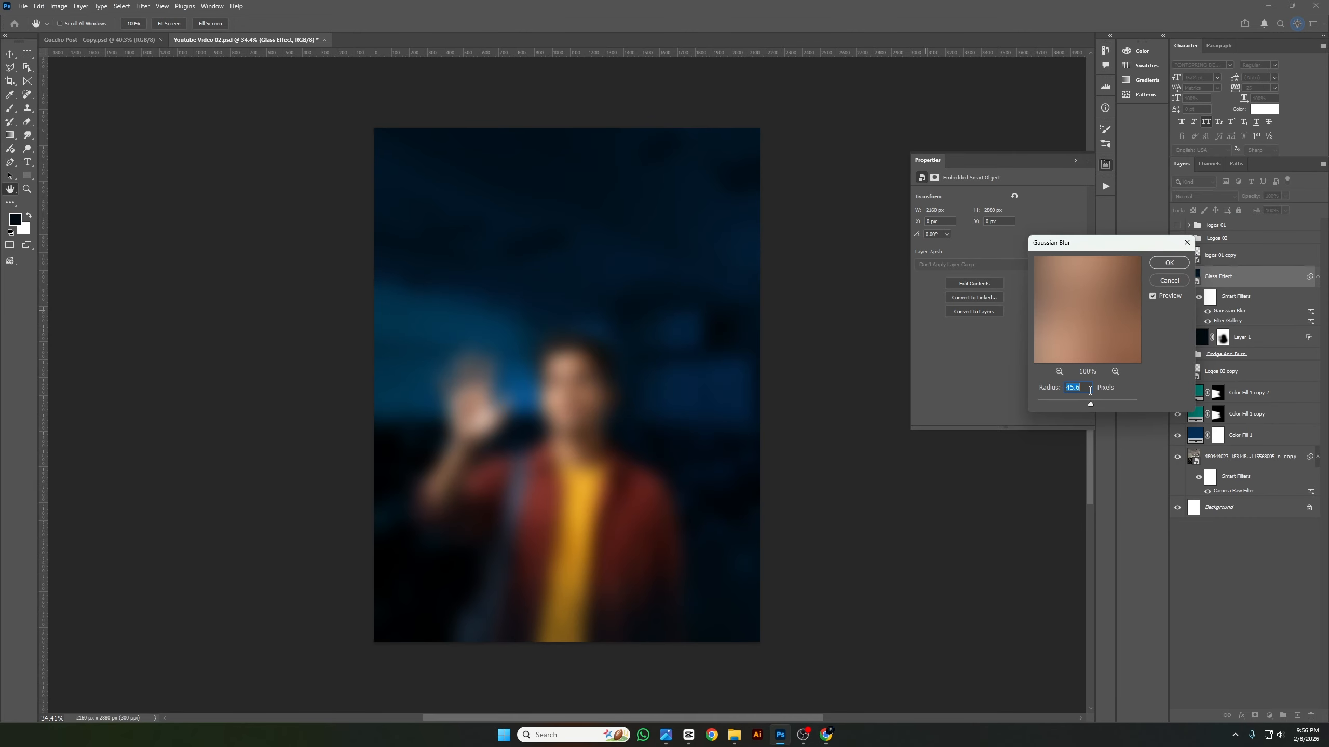
key(Return)
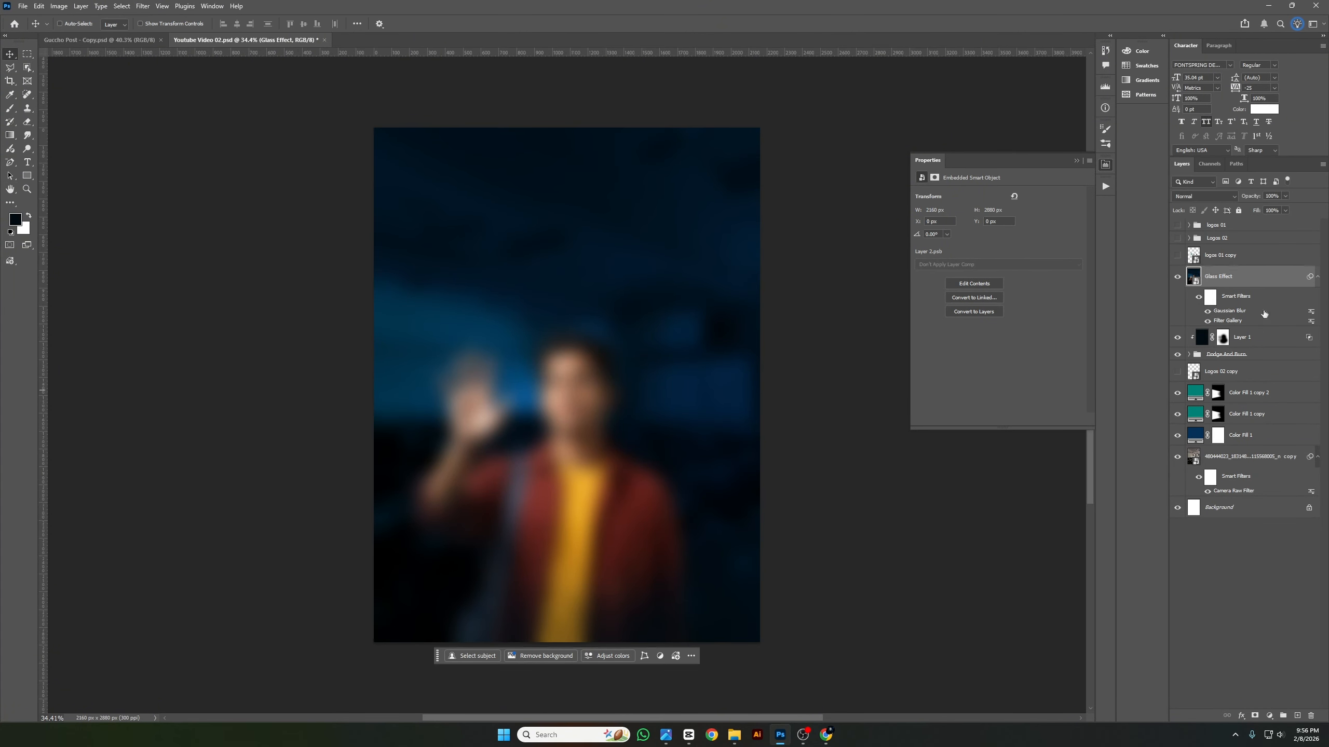
Set the Glass Effect layer's blend mode to Screen and hide the layer.
click(1198, 197)
click(1196, 294)
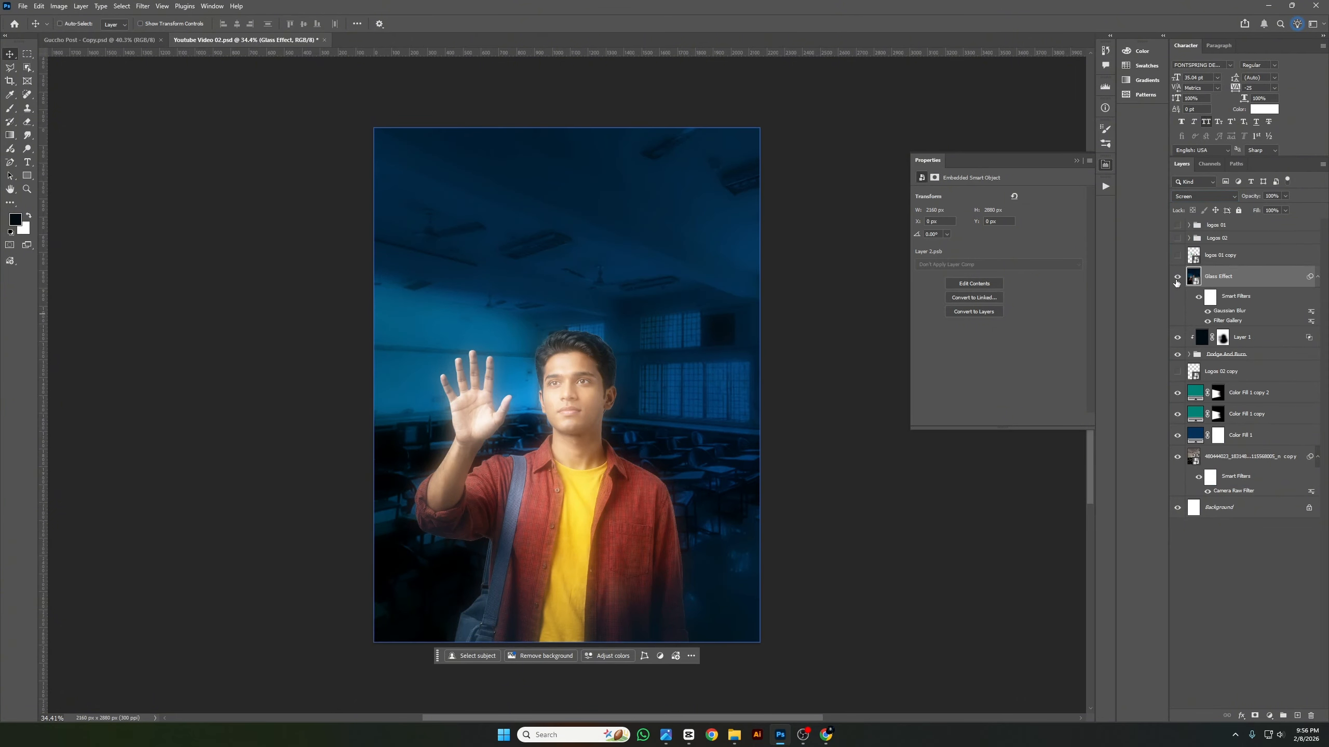
click(1177, 280)
Show the Logos 02 copy and logos 01 copy layers again.
scroll(523, 387, down, 1)
ctrl+click(523, 387)
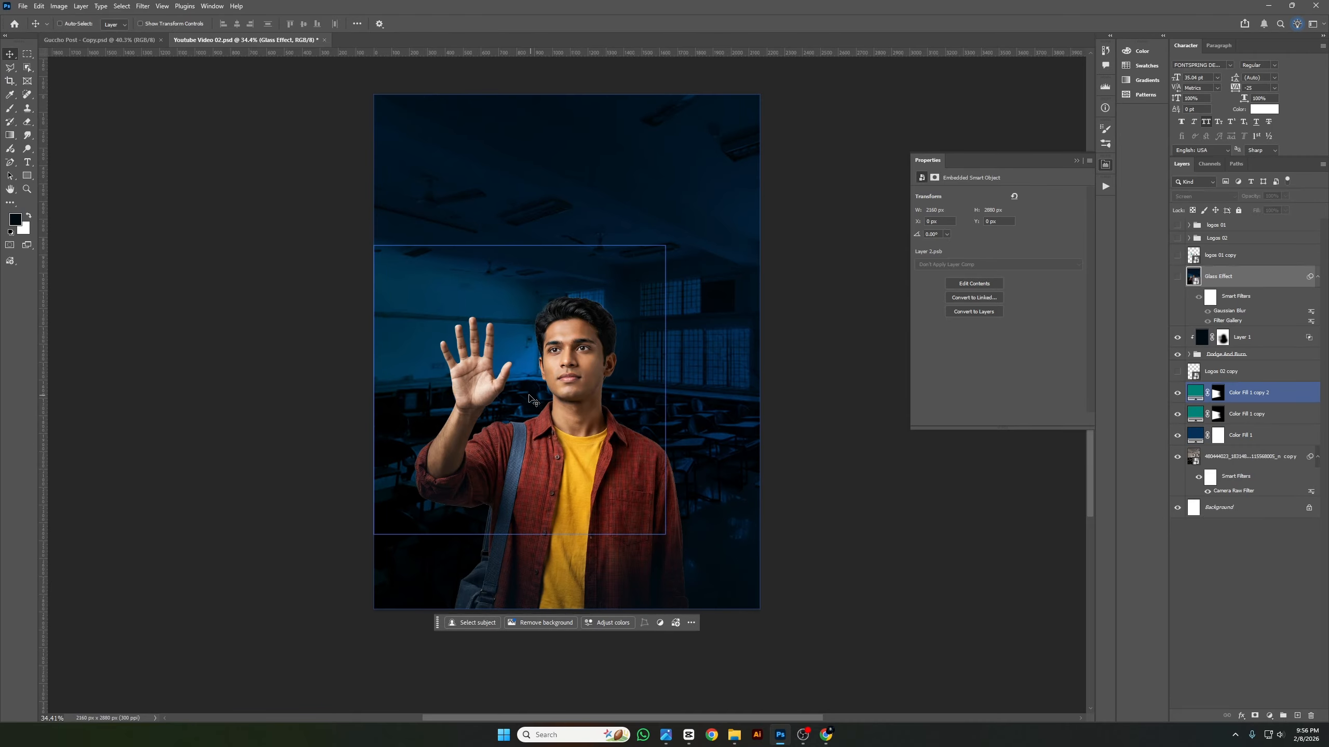
scroll(516, 381, up, 5)
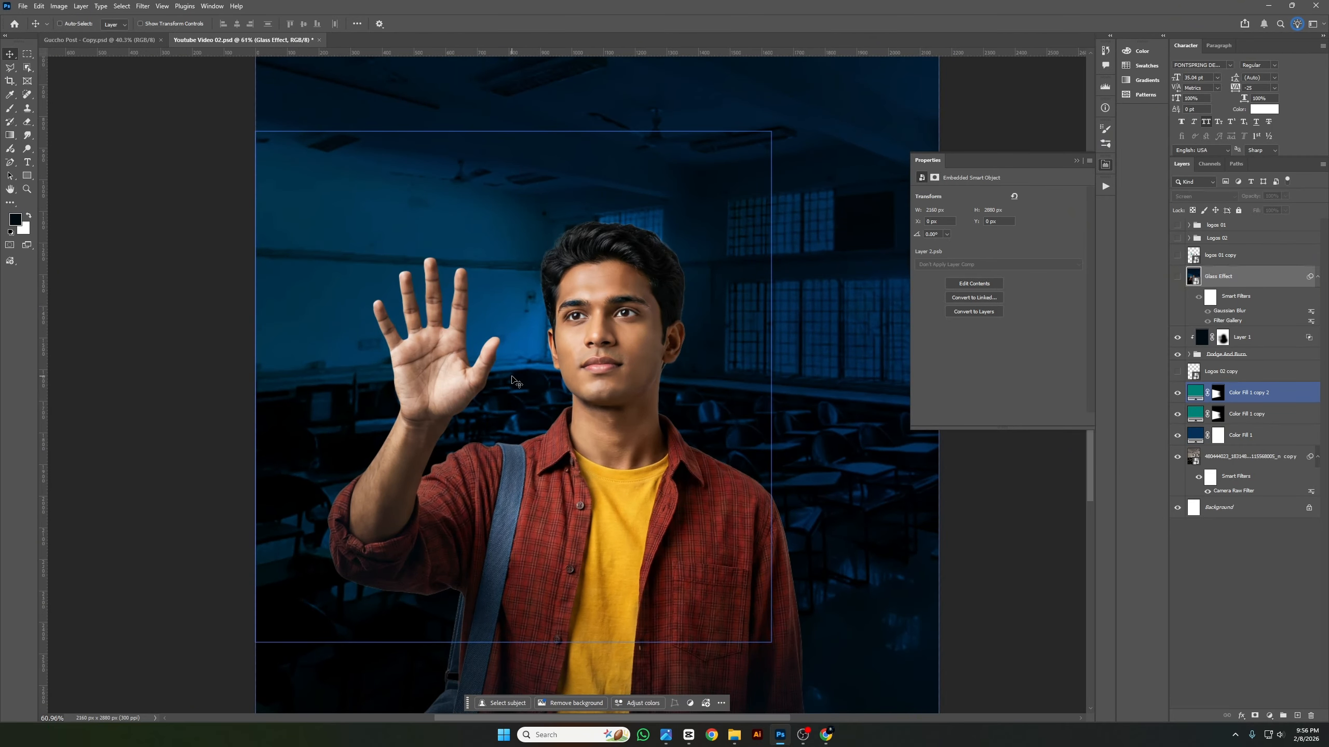
click(1255, 371)
click(1178, 371)
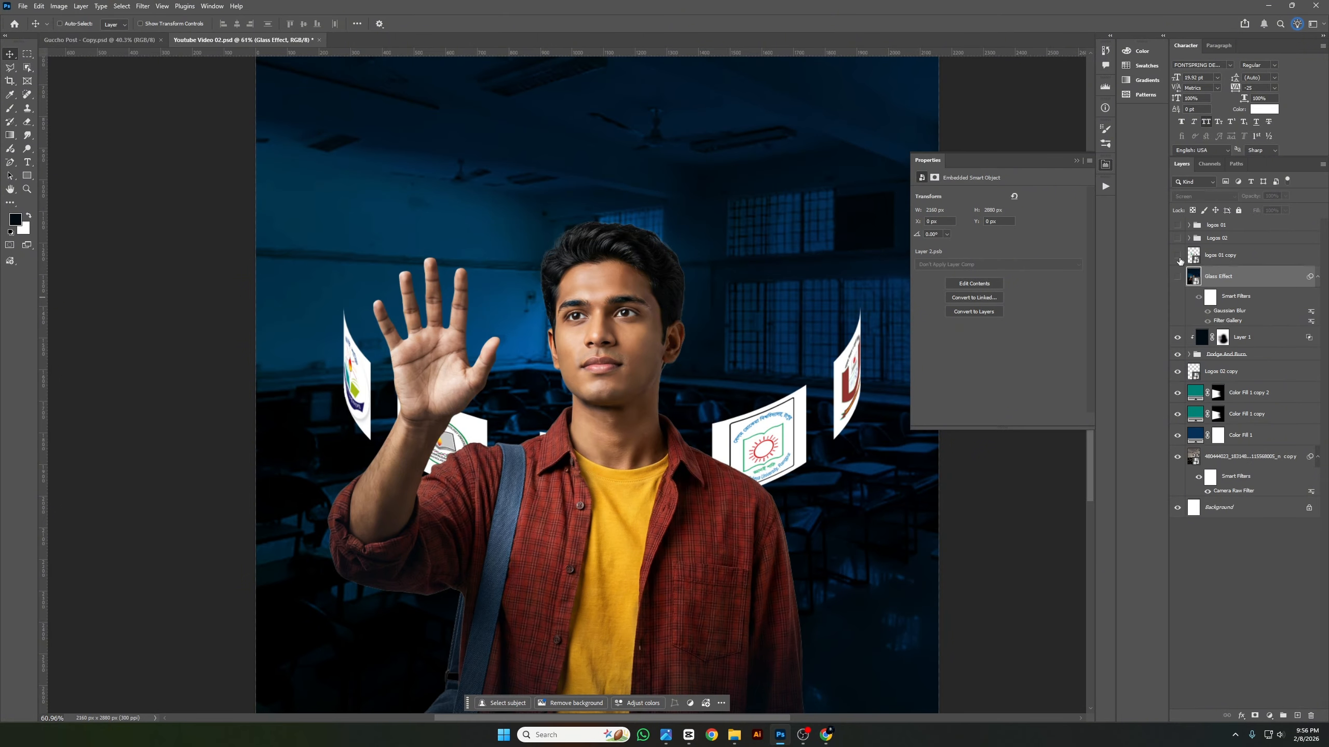
click(1178, 255)
scroll(540, 329, down, 3)
scroll(540, 329, up, 5)
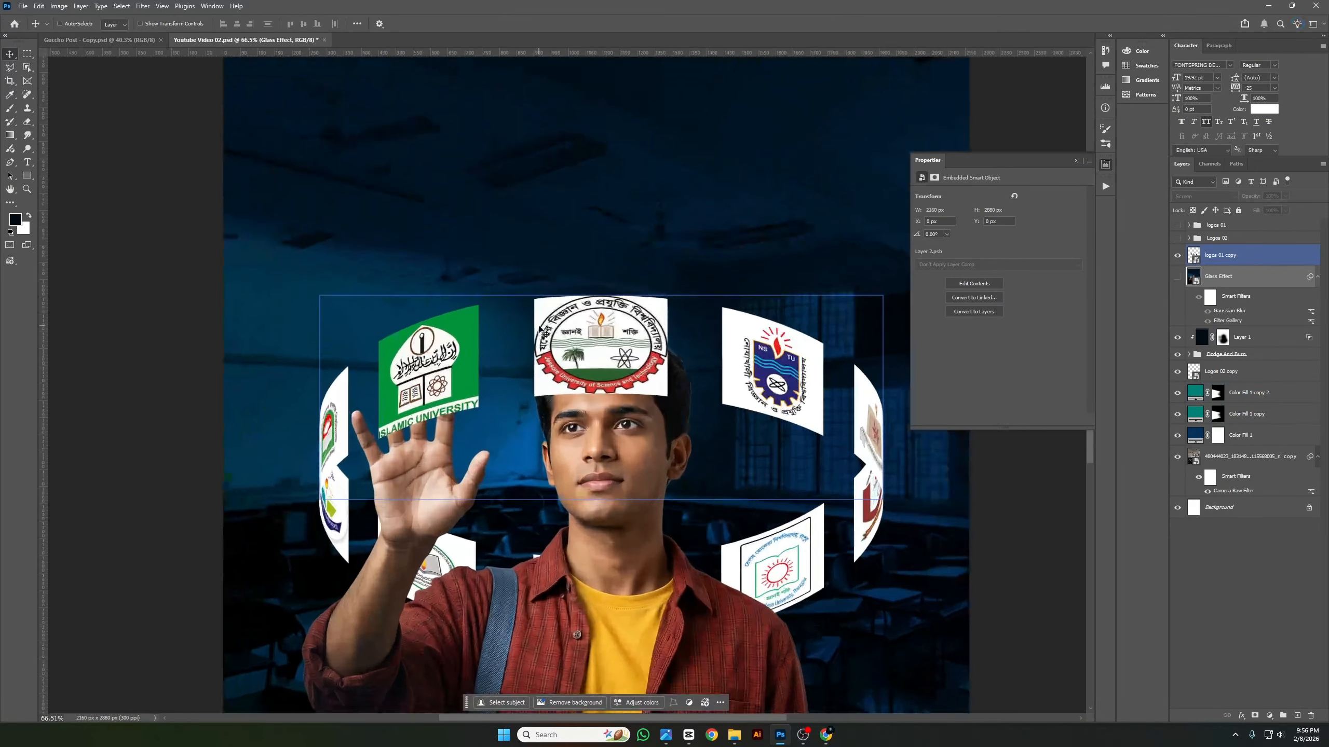
ctrl+click(698, 252)
ctrl+click(531, 271)
ctrl+click(559, 300)
ctrl+click(704, 276)
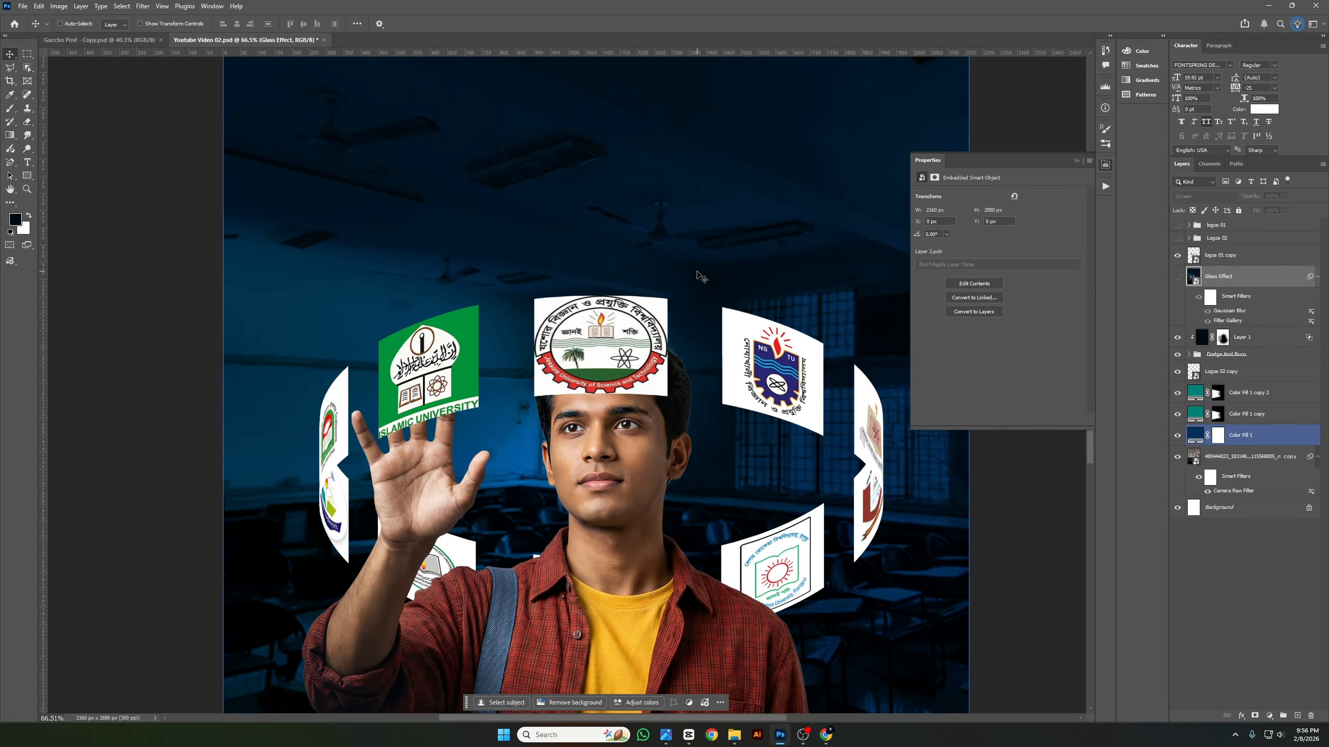
ctrl+click(685, 307)
scroll(684, 328, up, 3)
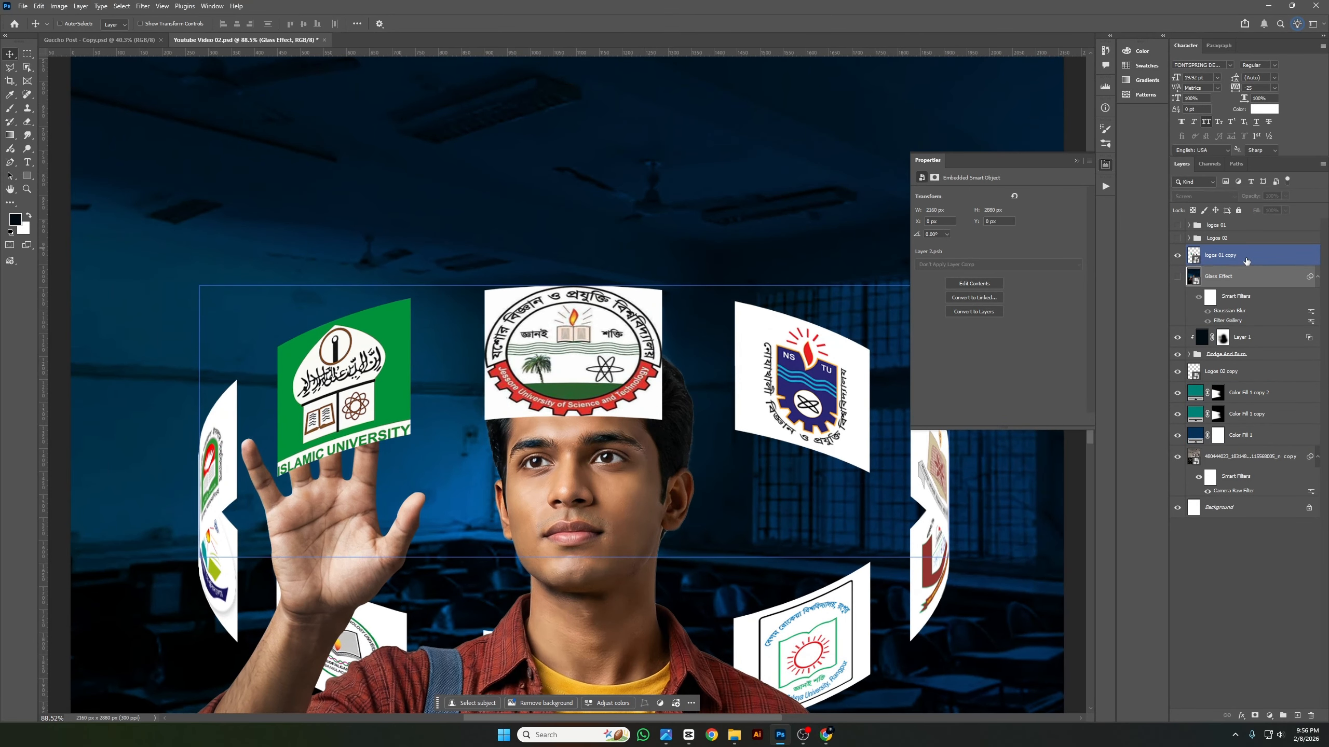
click(1239, 282)
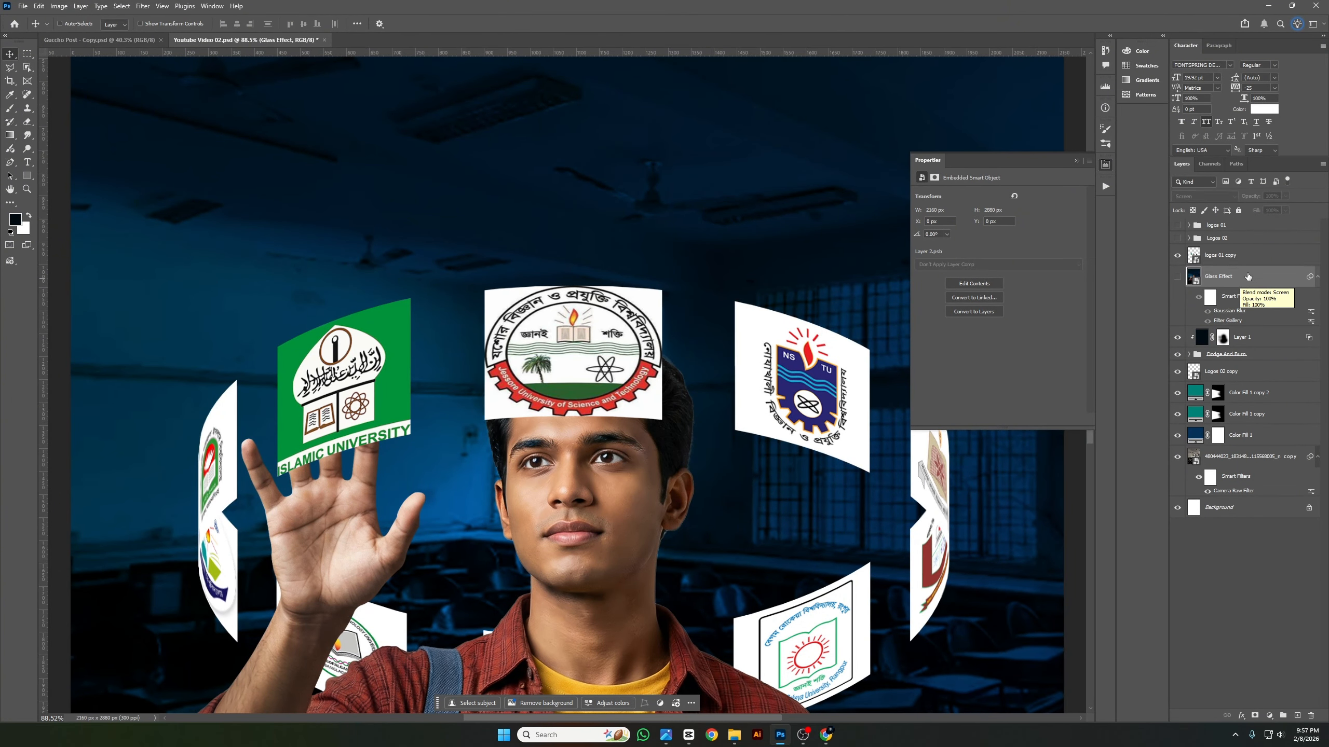
Group the logos 01 copy layer and add a new empty layer above it inside the group.
click(1245, 264)
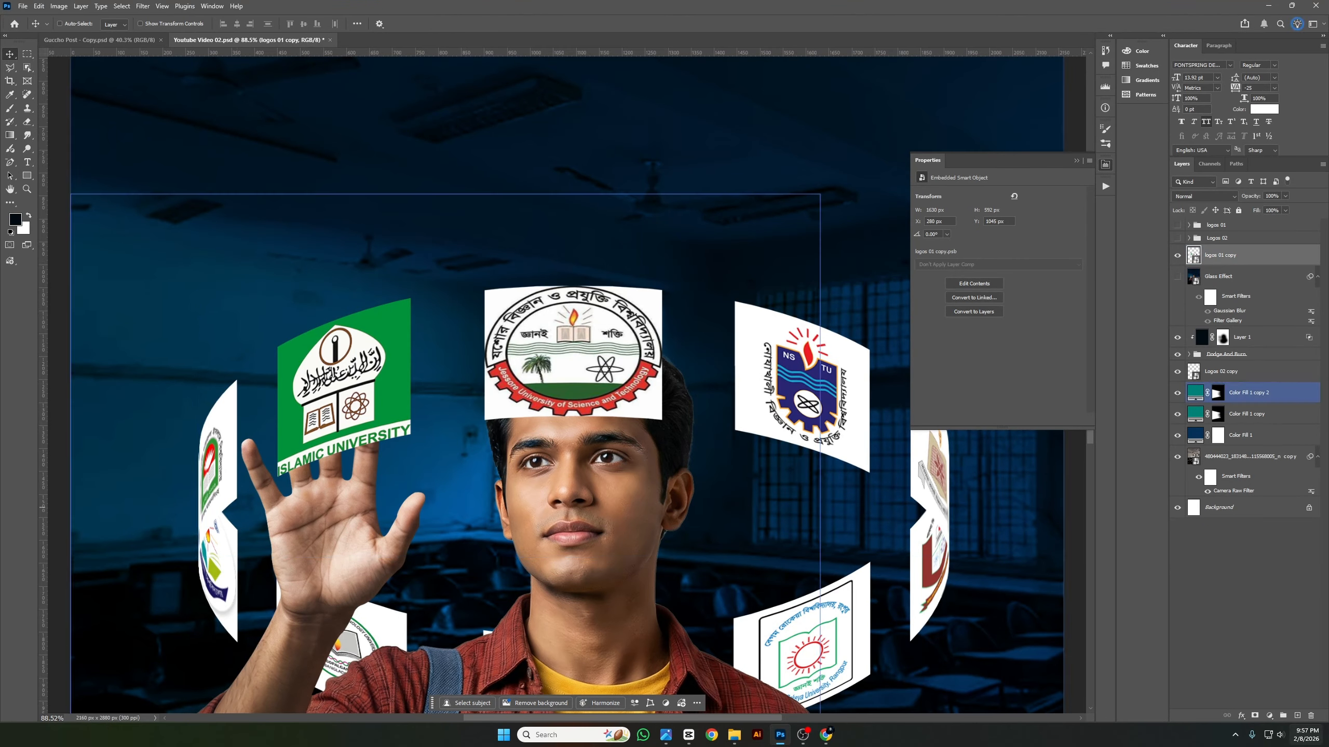
key(ctrl+g)
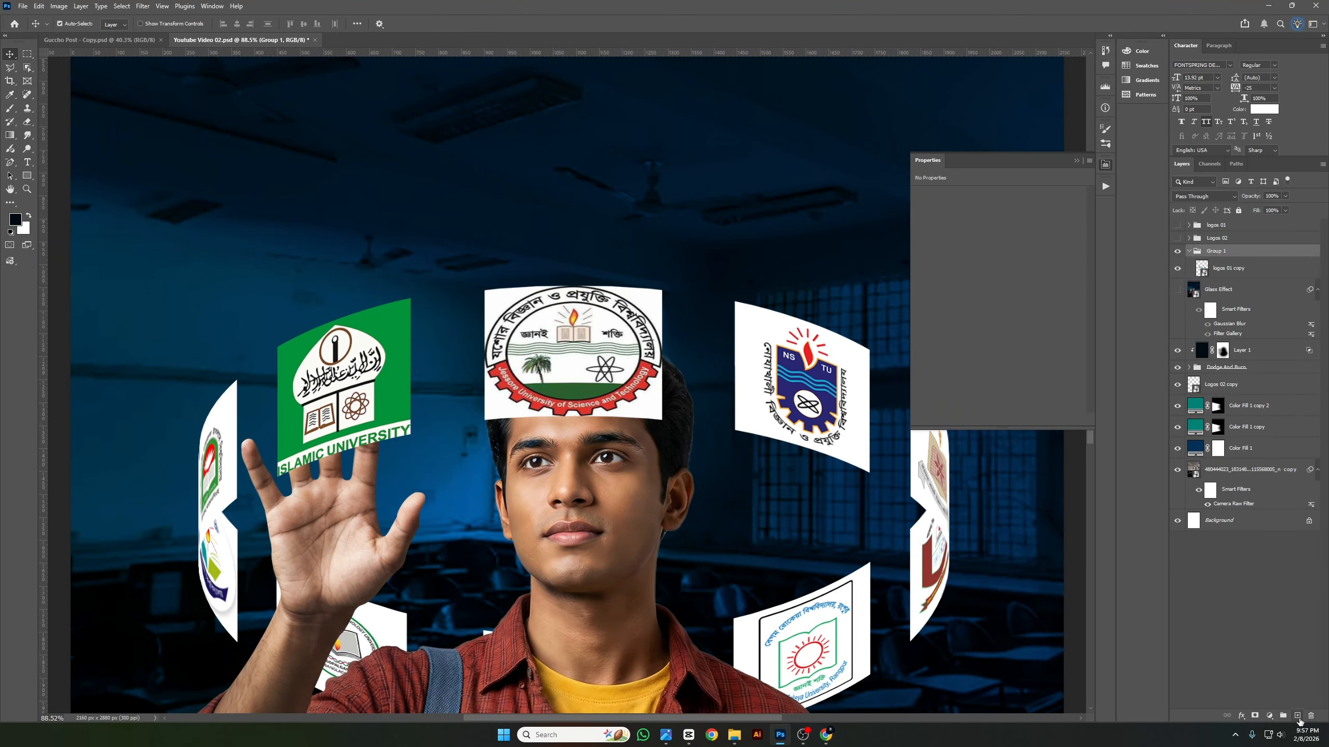
key(alt+bracketleft)
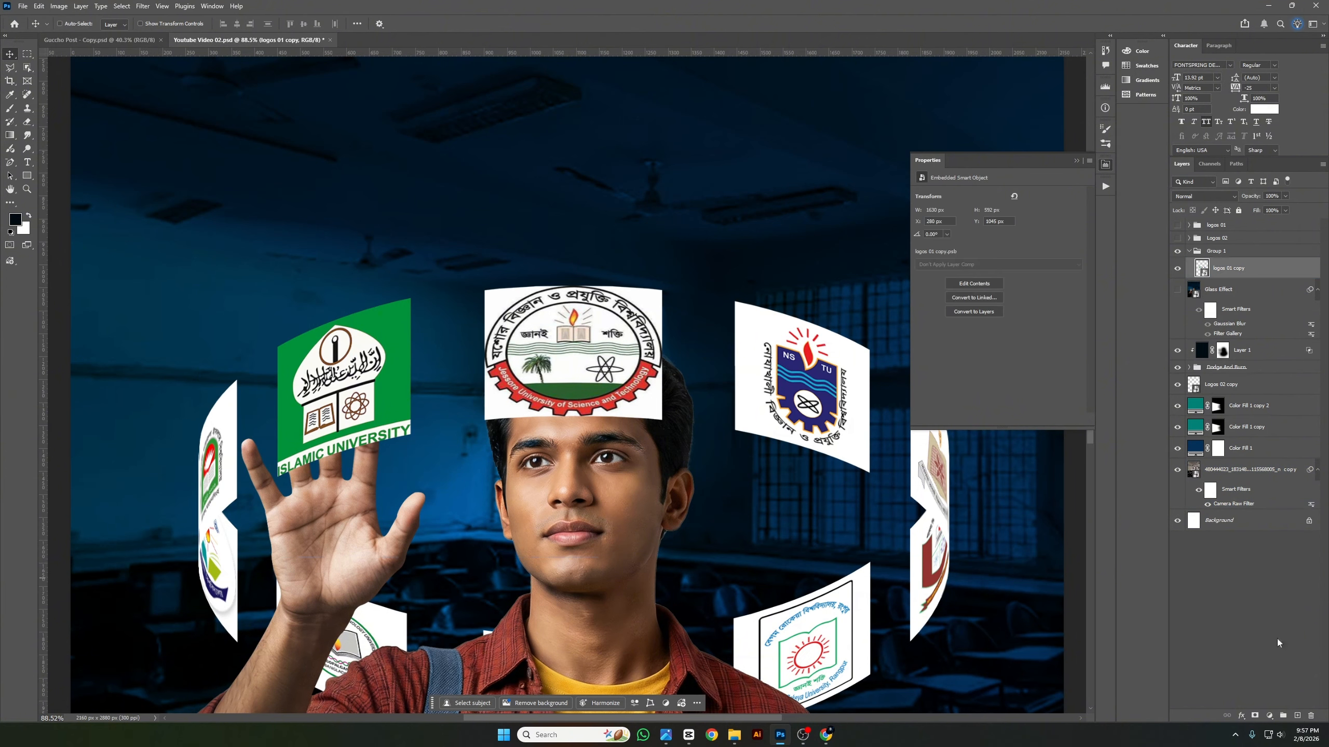
click(1297, 715)
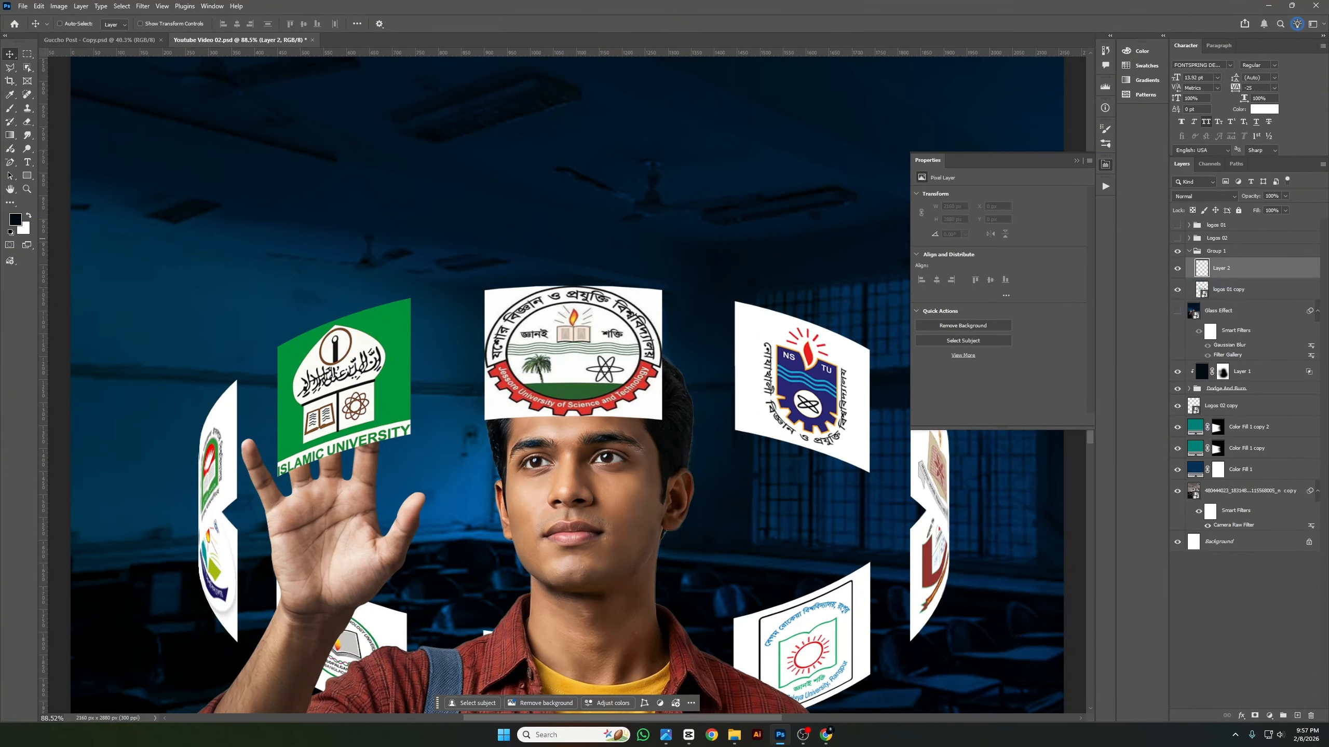
Draw a white square about 343 px wide above the front center logo with the Rectangle tool, and confirm 01121e as the foreground color.
right_click(27, 176)
click(68, 176)
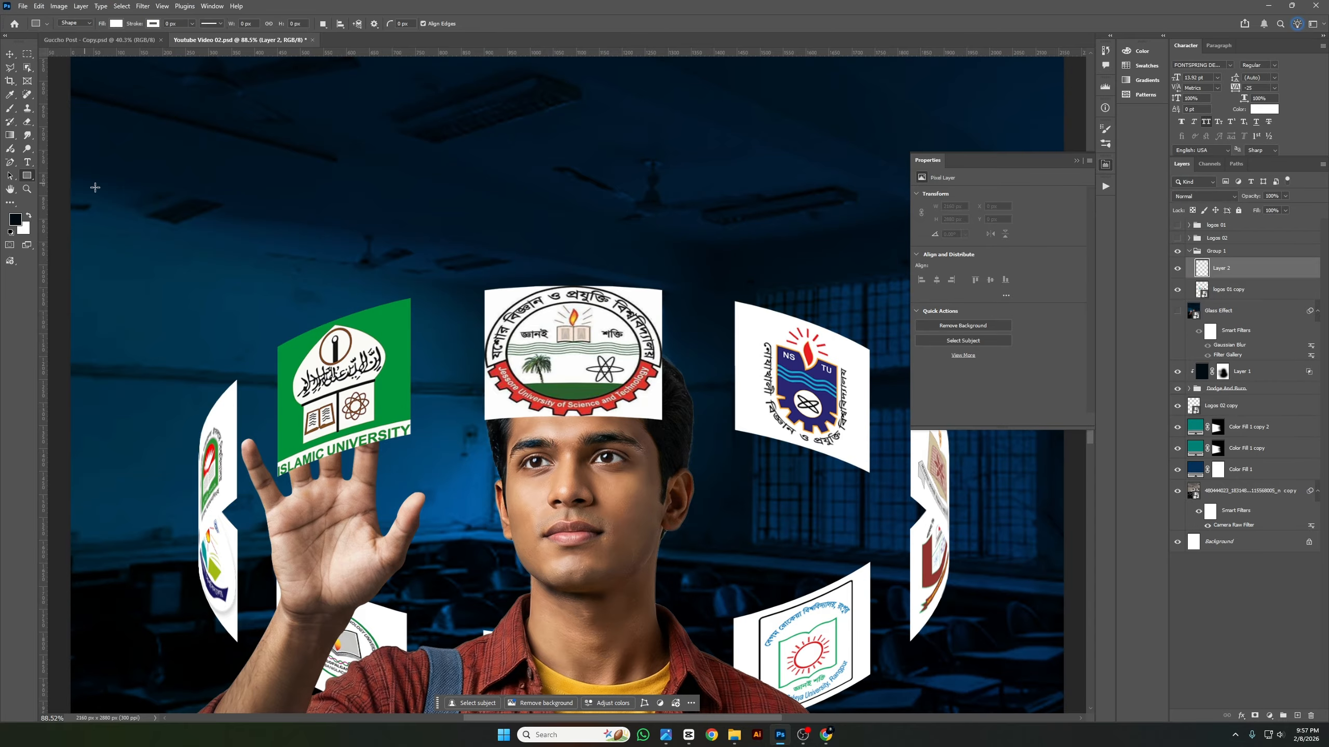
scroll(419, 270, down, 1)
scroll(466, 209, up, 2)
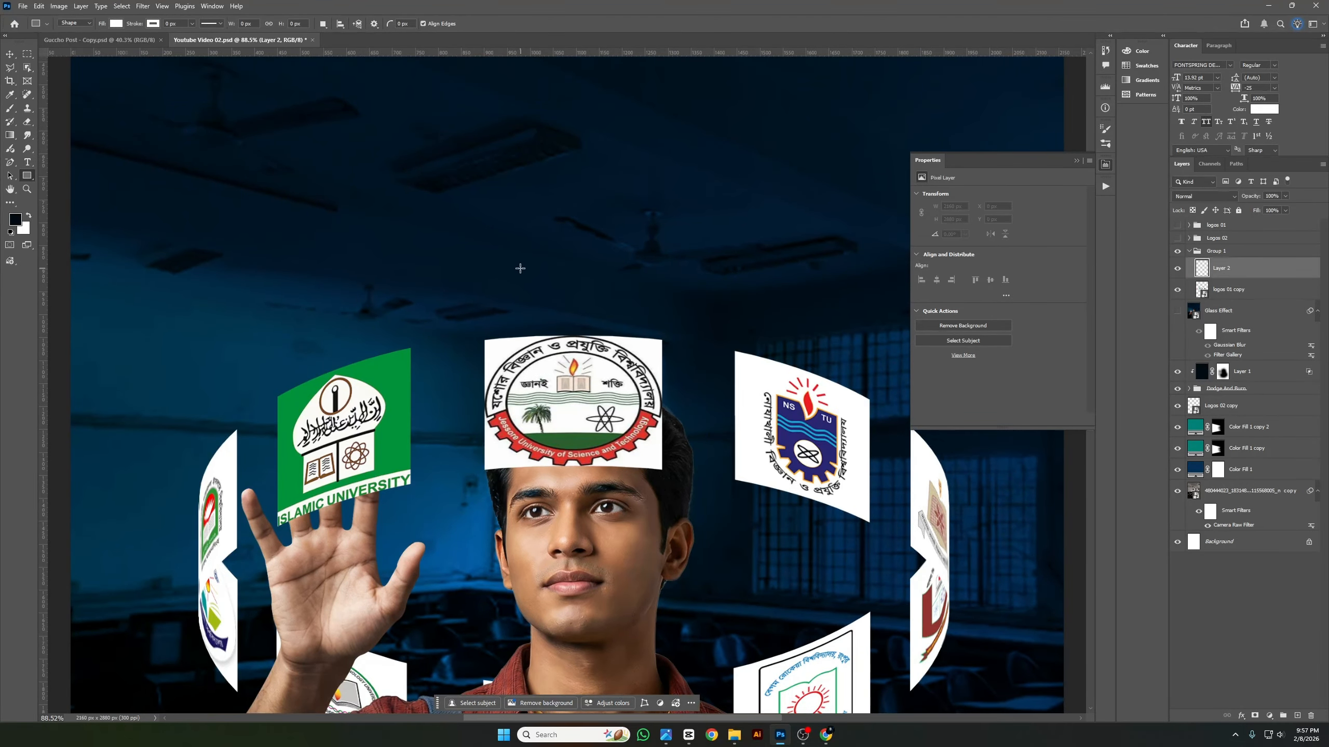
drag(448, 166, 627, 323)
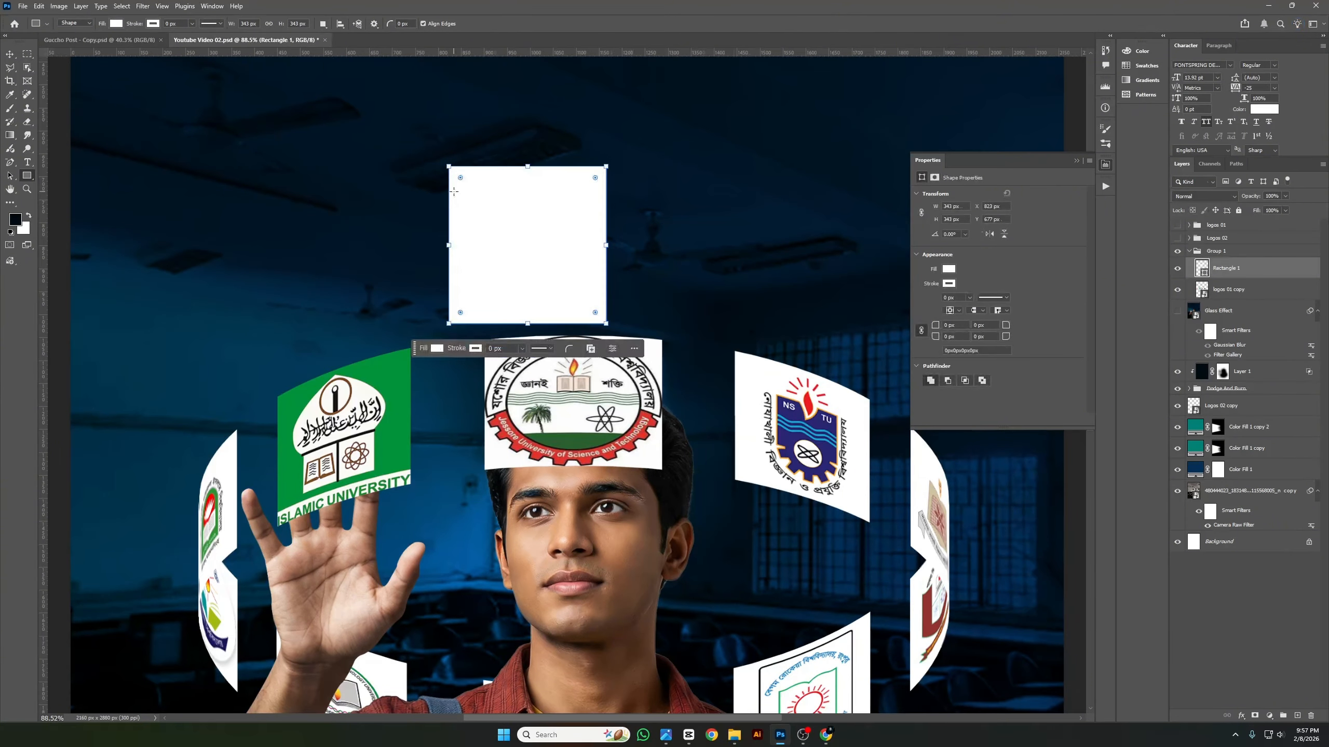
click(18, 222)
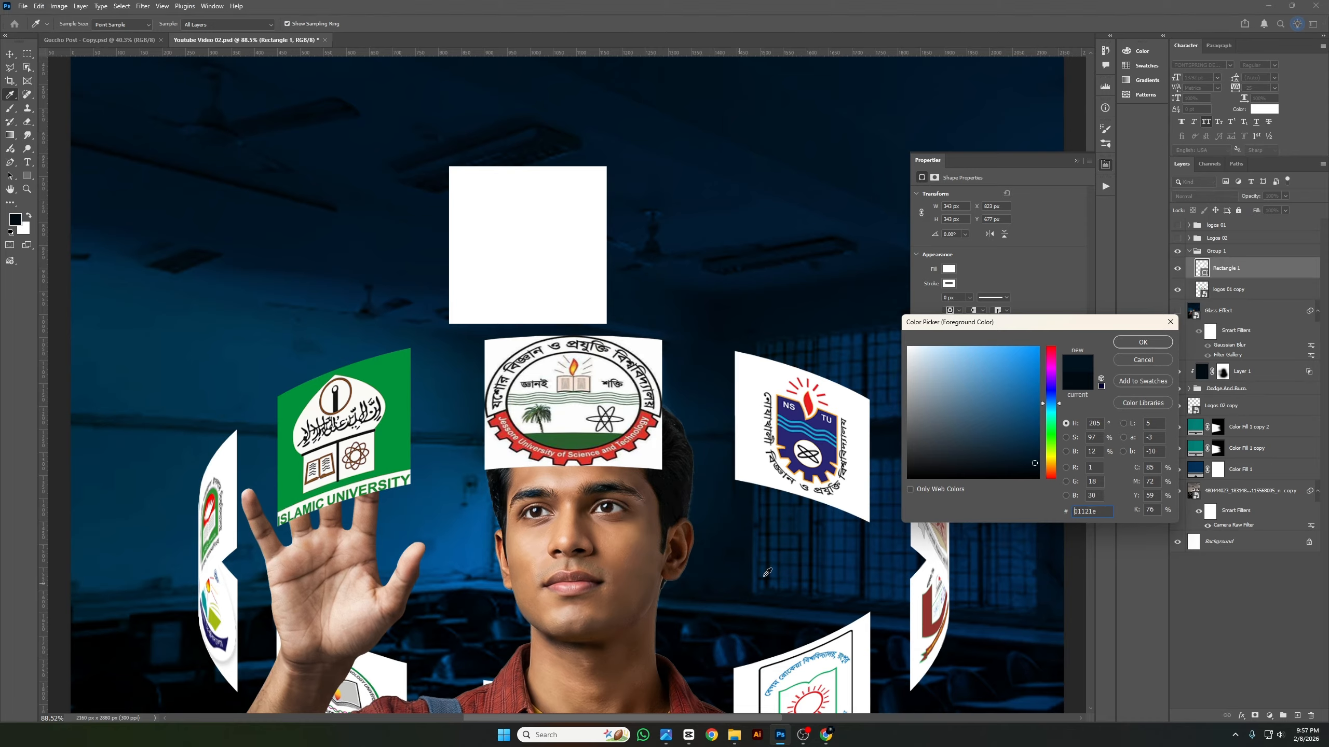
click(1133, 346)
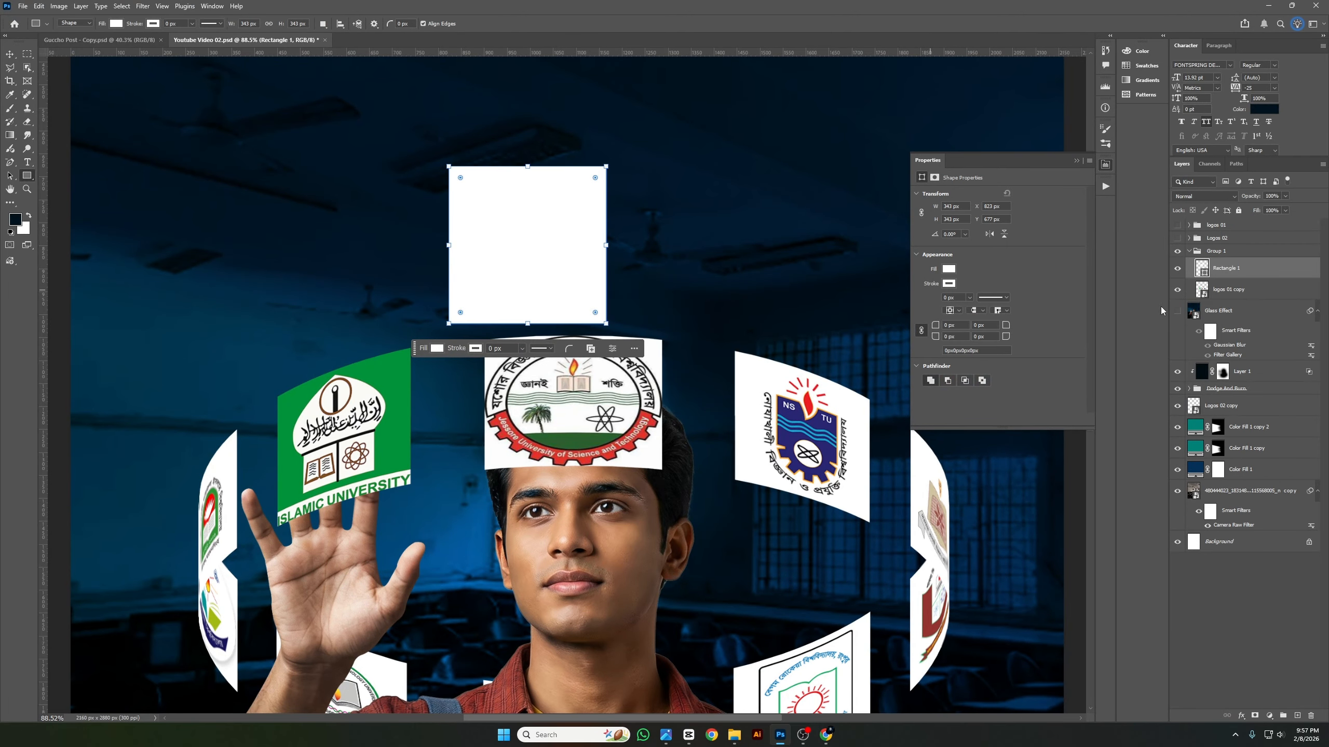
Change the white square's fill to dark navy 010e18, sampled from the classroom background just below the blue NSTU logo.
double_click(1202, 269)
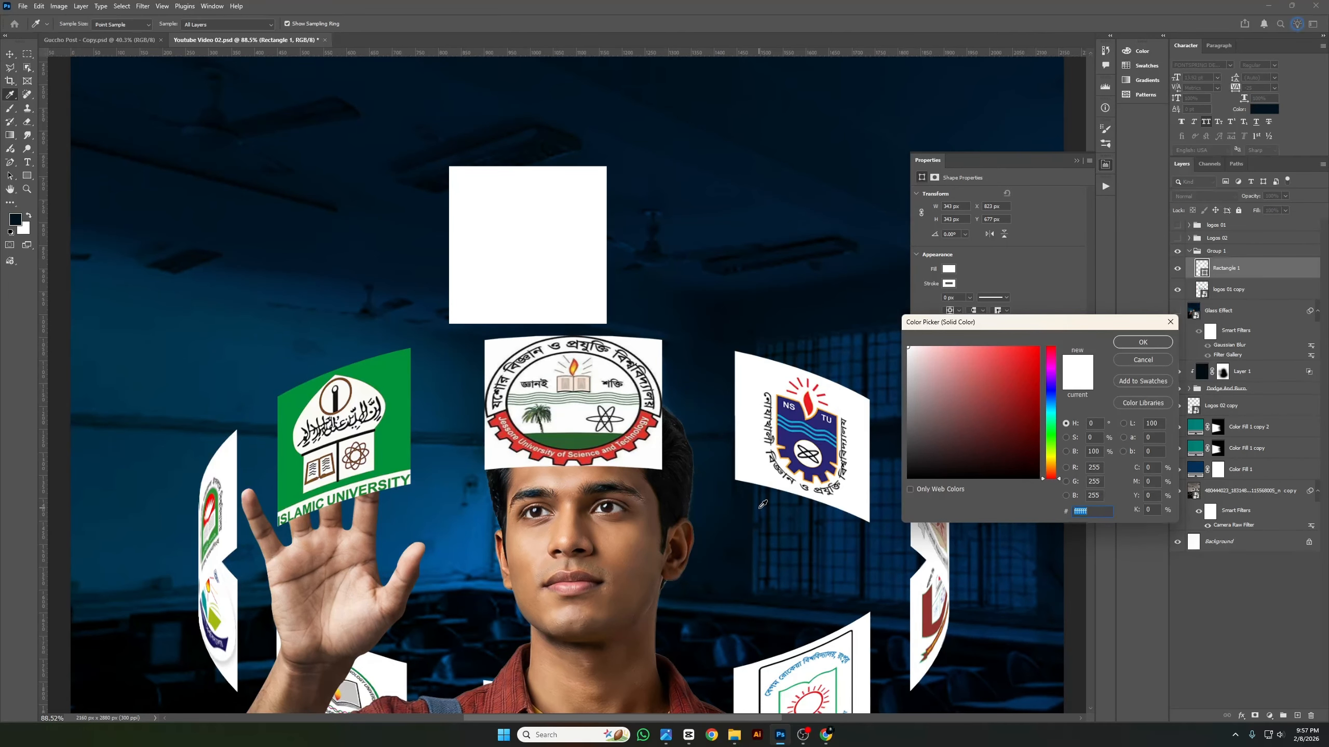
click(762, 504)
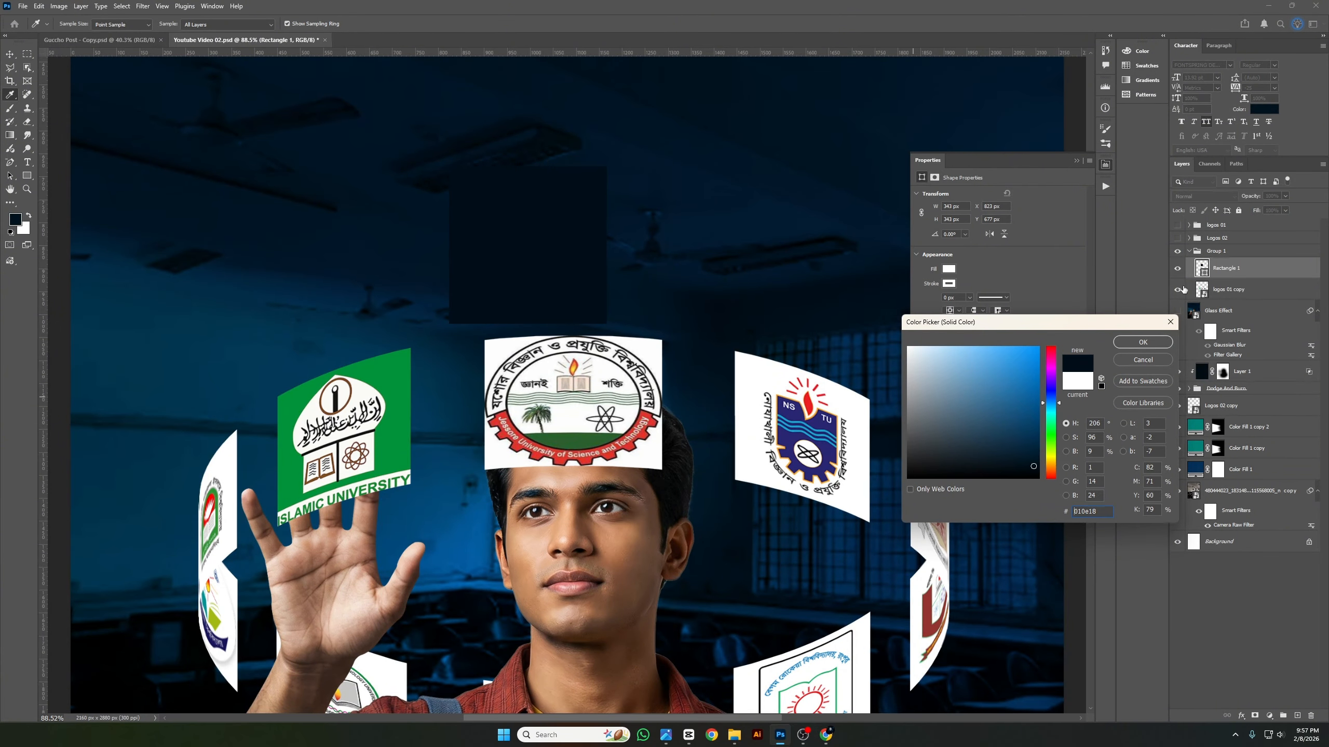
click(1126, 347)
Move the dark square over the front center logo and place its layer beneath logos 01 copy inside Group 1.
click(10, 54)
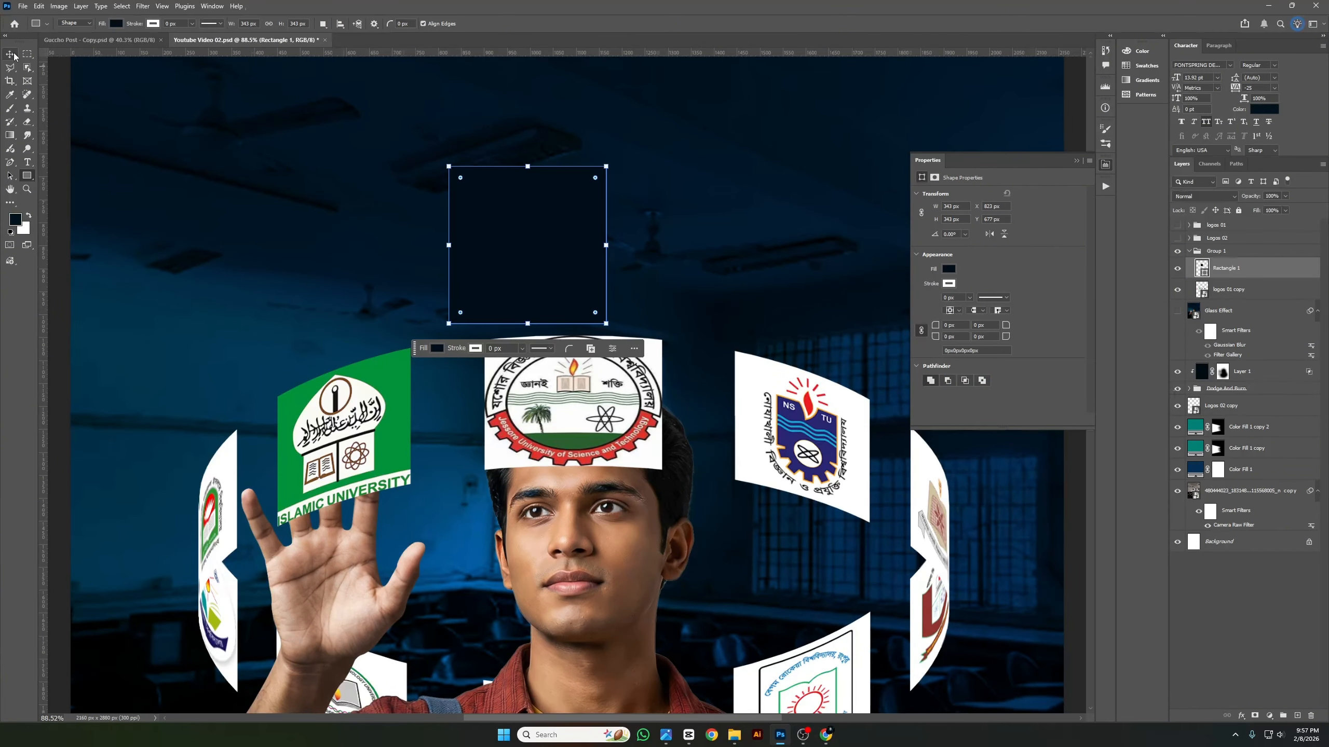
scroll(596, 229, down, 2)
drag(554, 177, 594, 304)
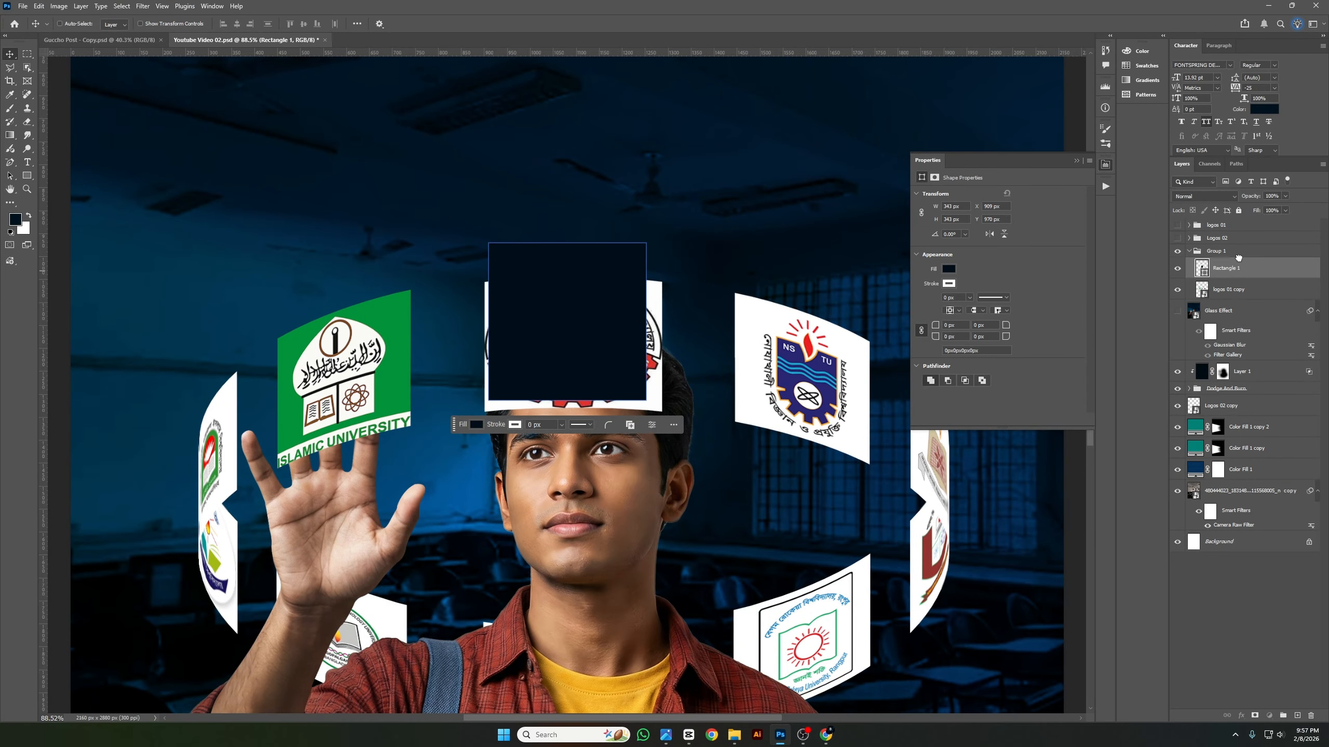
click(1238, 253)
drag(1250, 277, 1226, 293)
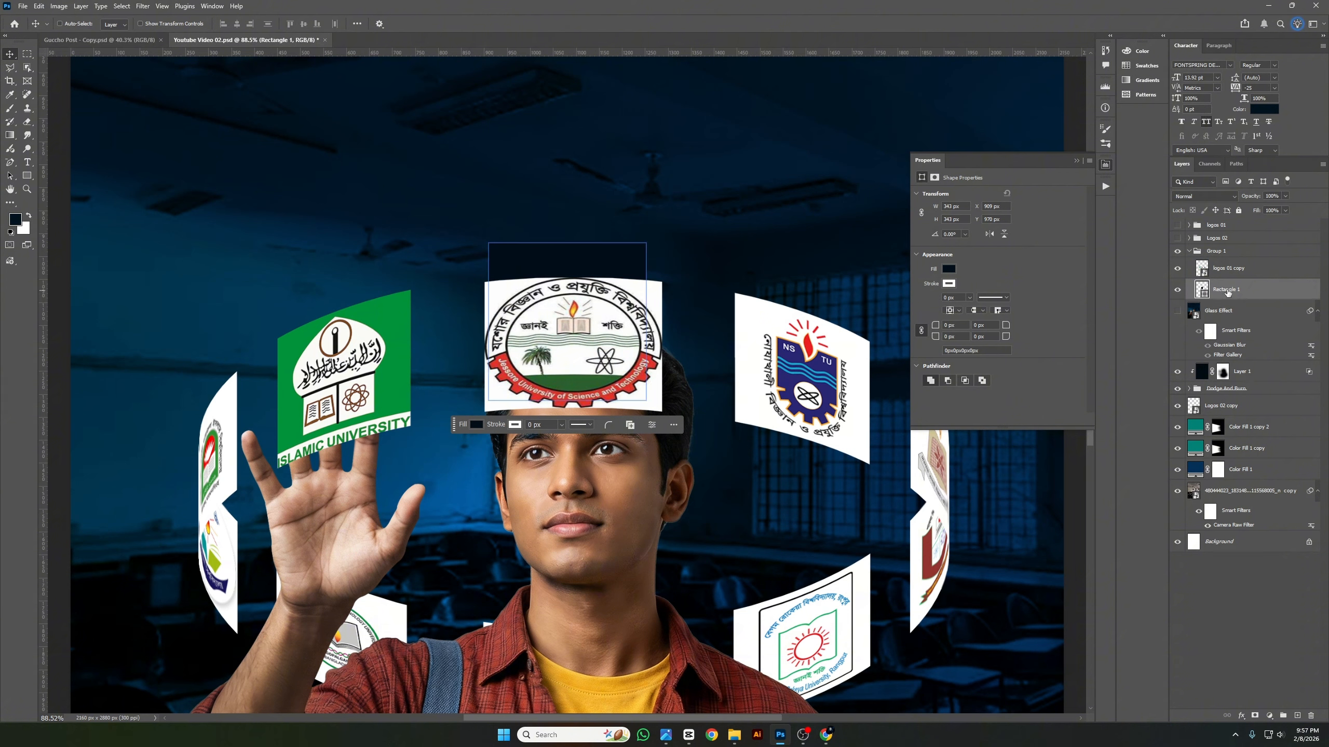
Rename the dark square's layer as Glass 01.
double_click(1226, 289)
text(Glass 01)
key(Return)
scroll(544, 239, up, 2)
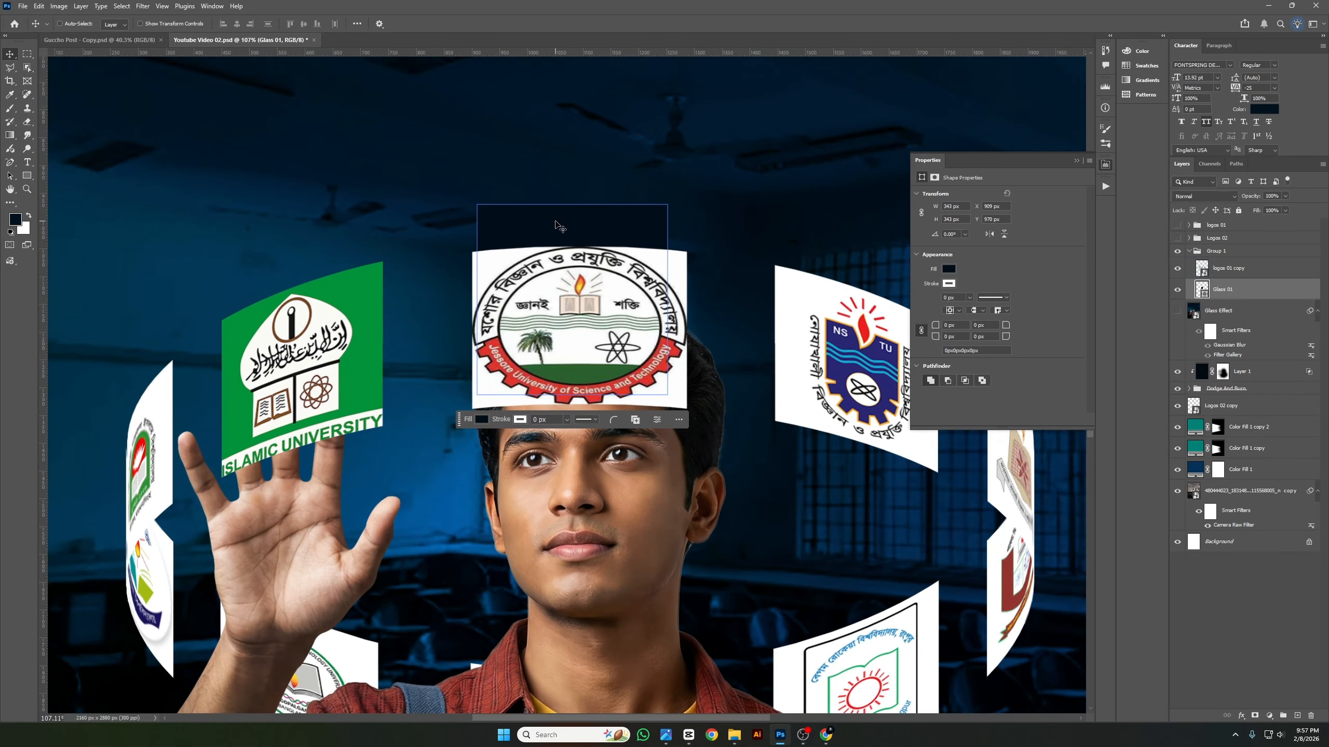
Move and distort the Glass 01 rectangle so it surrounds the central university logo with a narrow margin.
key(ctrl+t)
drag(555, 224, 548, 246)
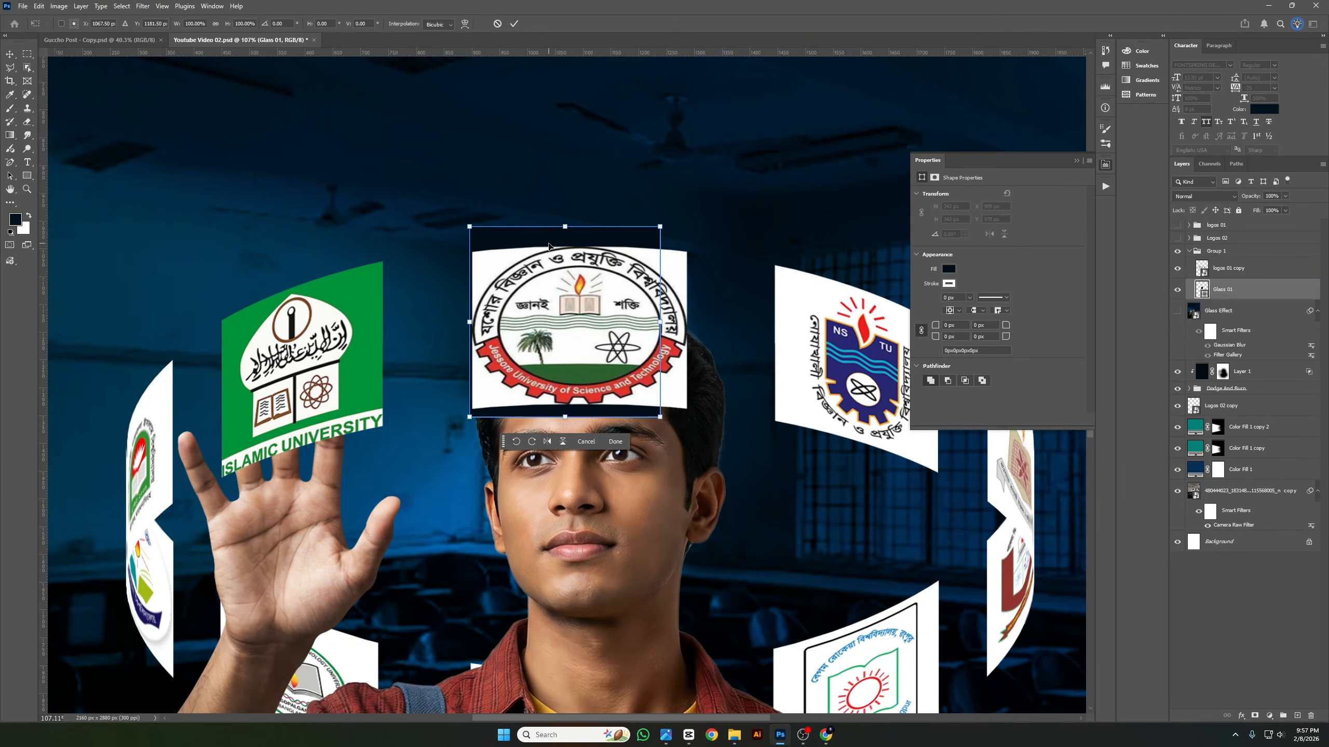
scroll(548, 246, up, 2)
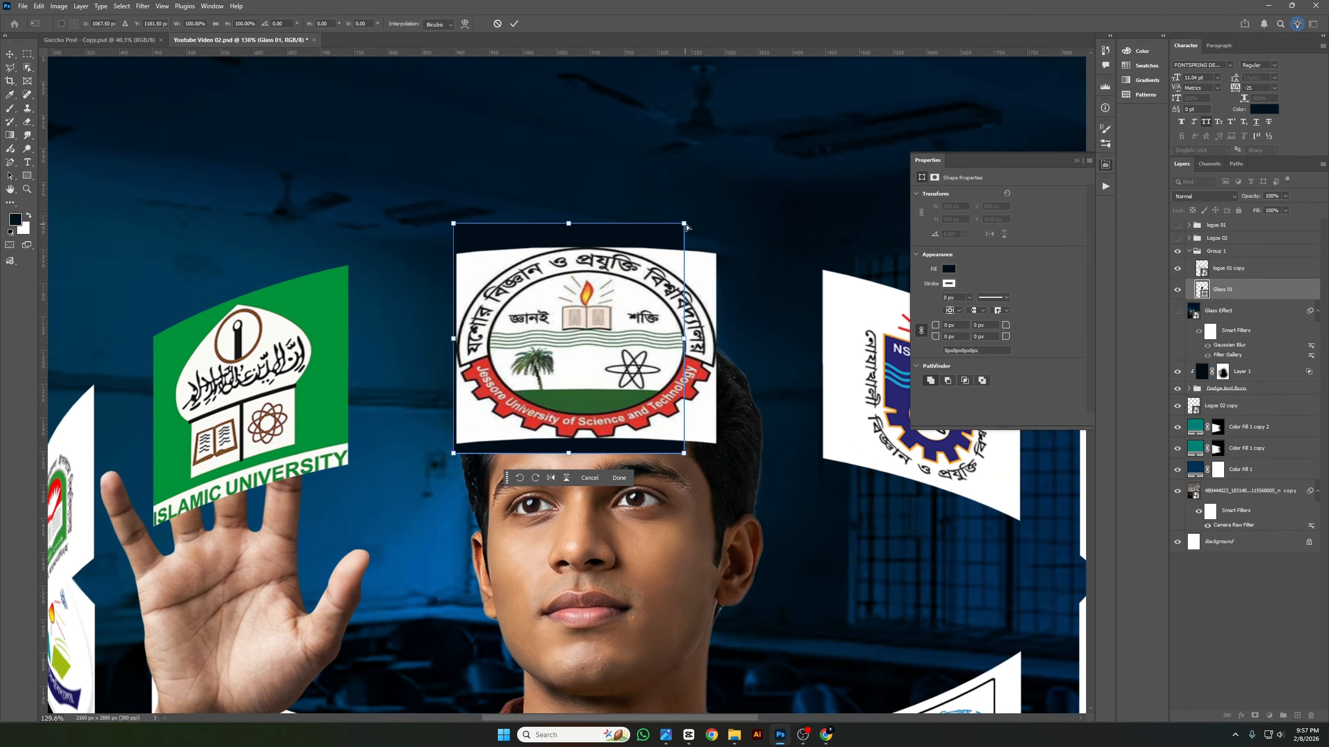
drag(684, 228, 730, 244)
drag(687, 458, 730, 453)
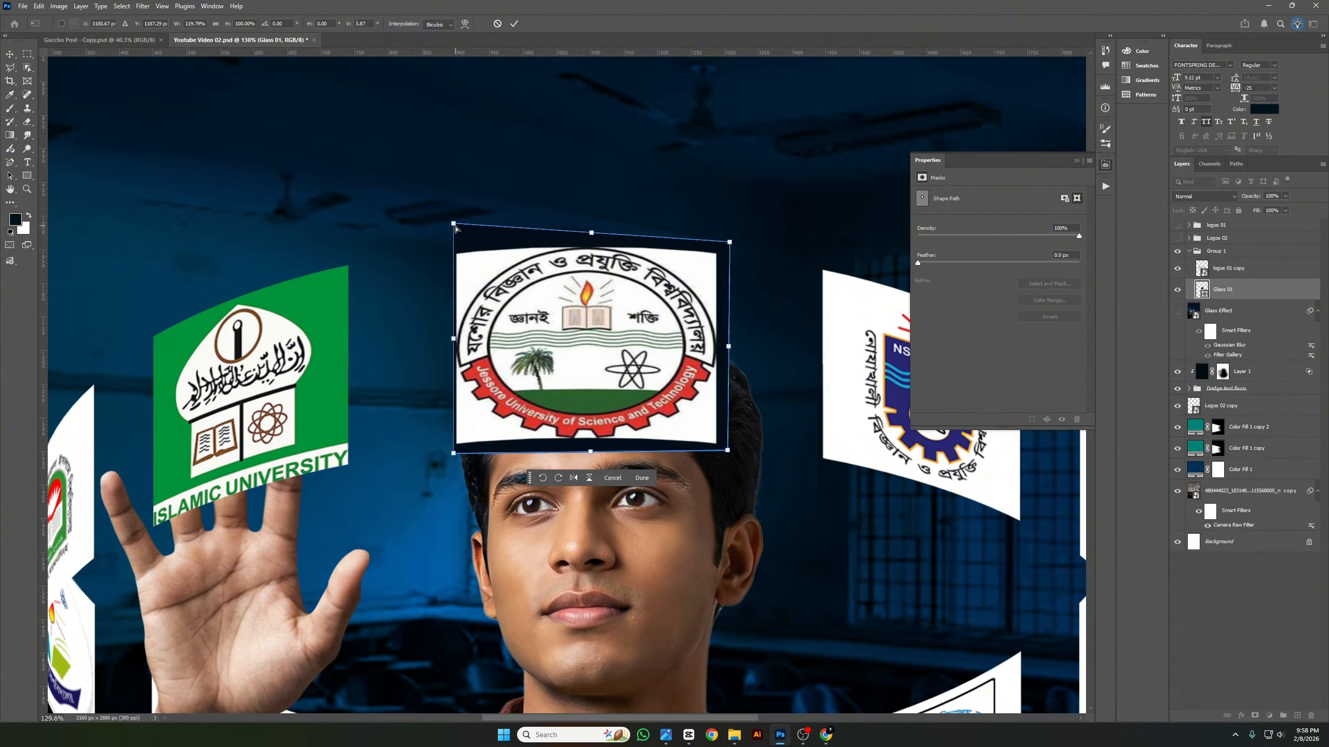
drag(455, 228, 445, 244)
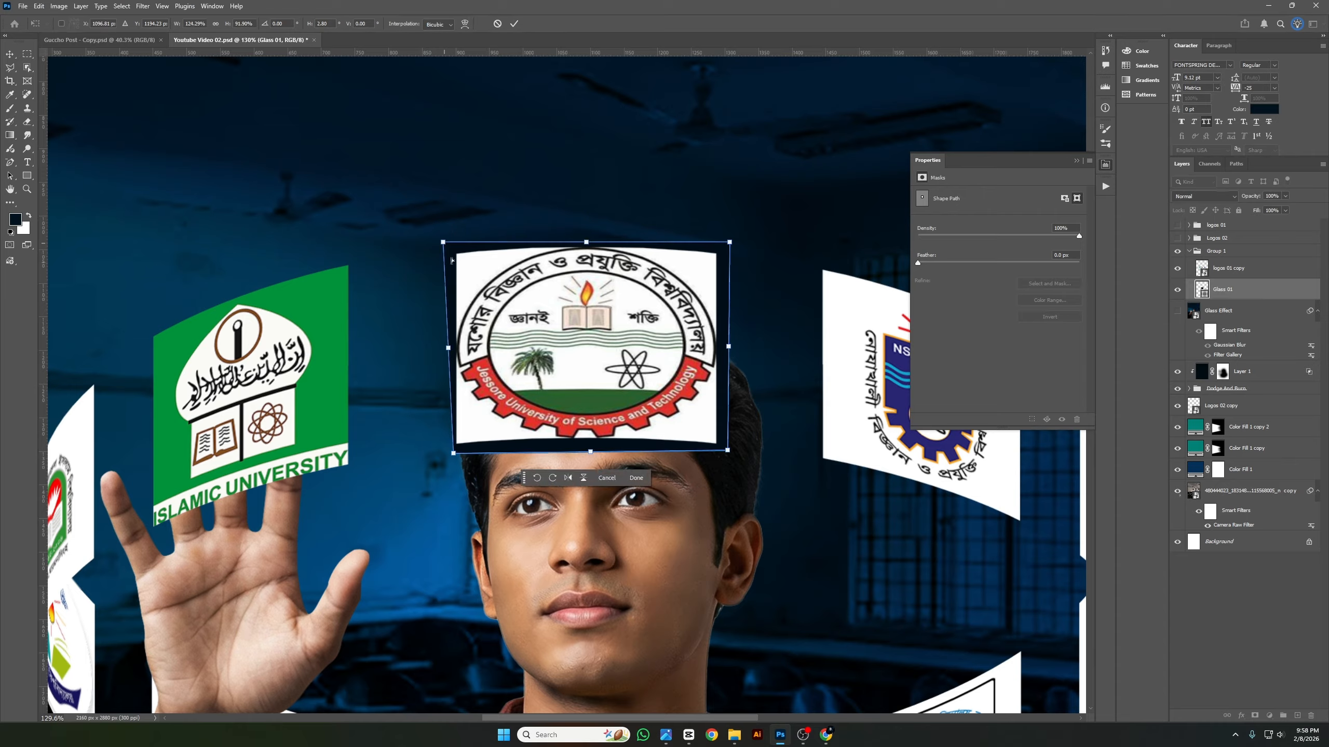
drag(454, 457, 445, 455)
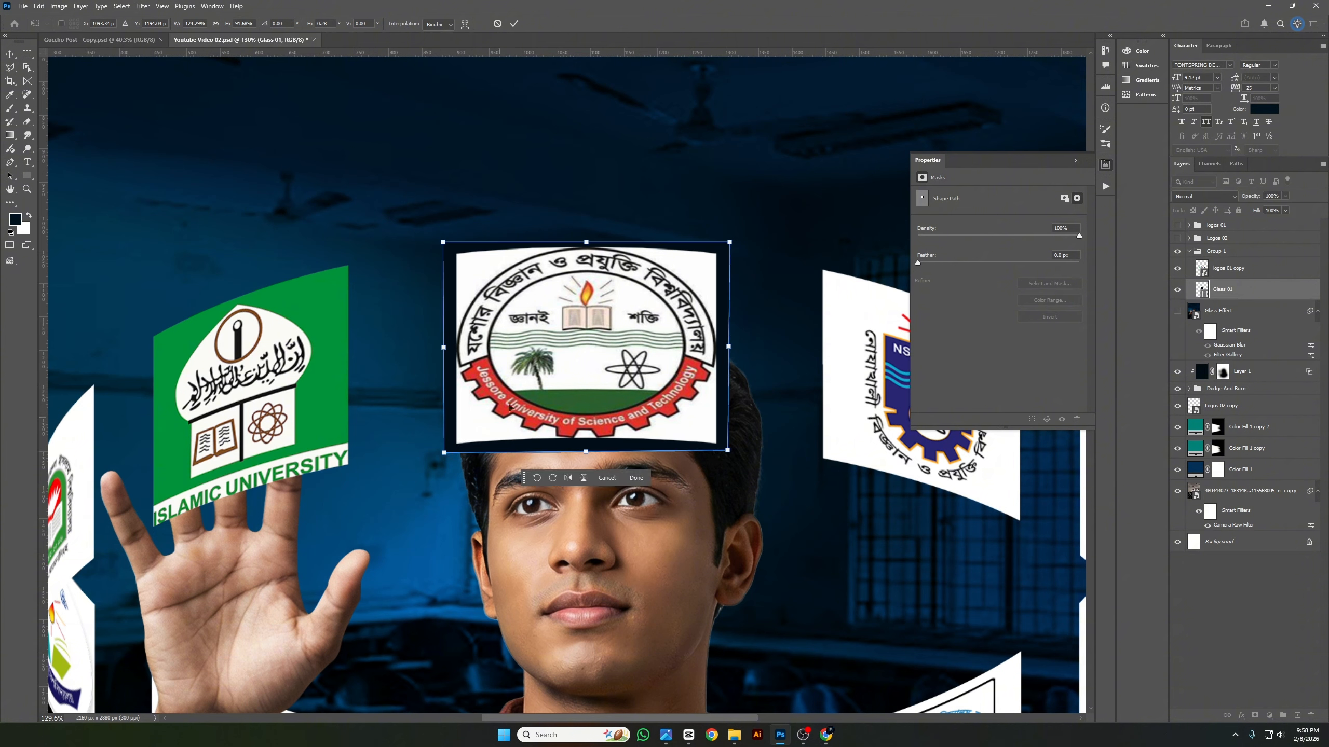
click(515, 24)
Warp the Glass 01 rectangle so its upper and lower edges curve like the central logo card.
key(alt+])
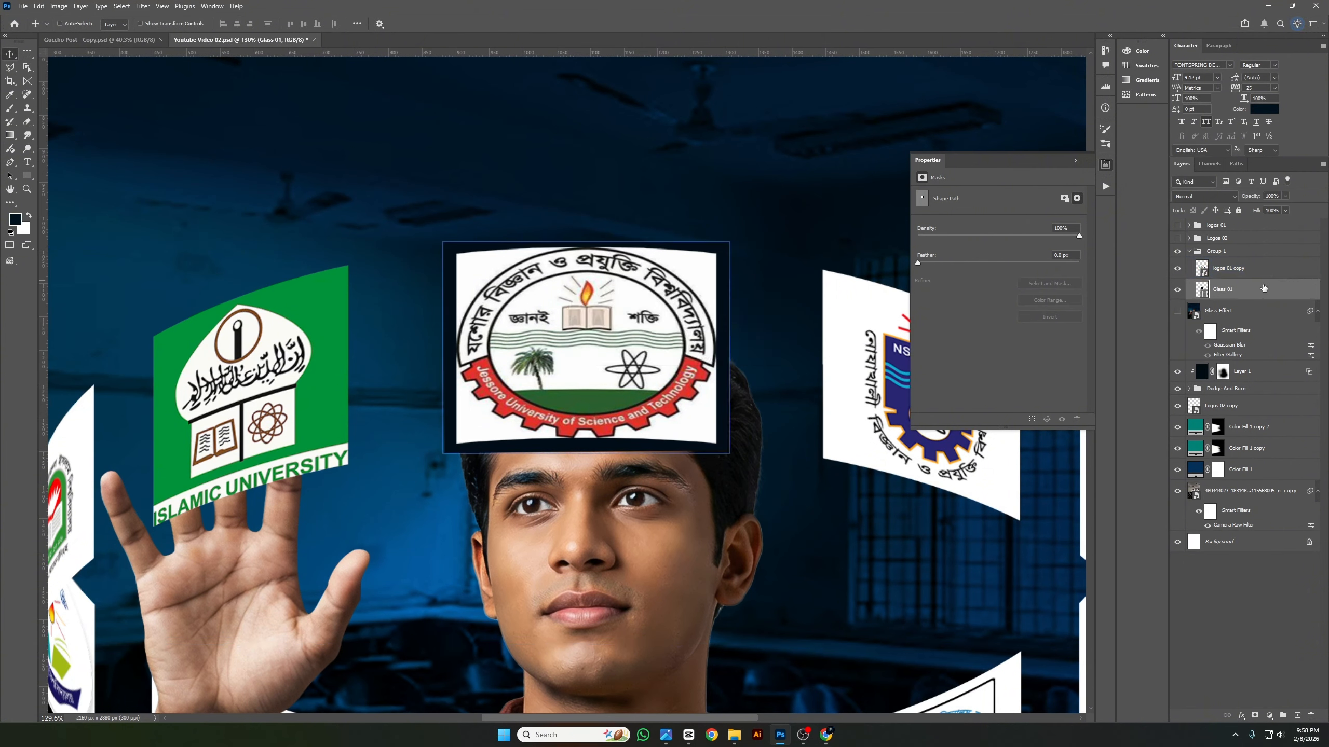
key(alt+[)
key(ctrl+t)
right_click(587, 267)
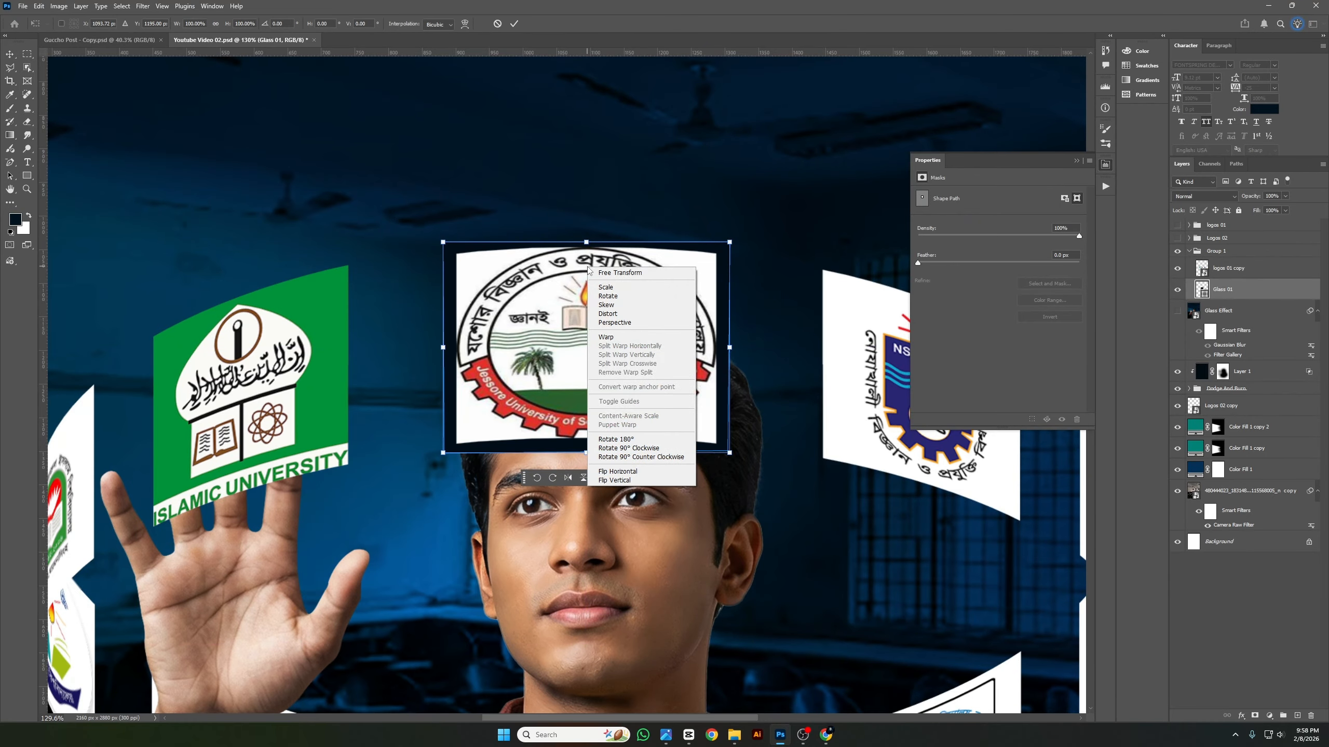
click(622, 341)
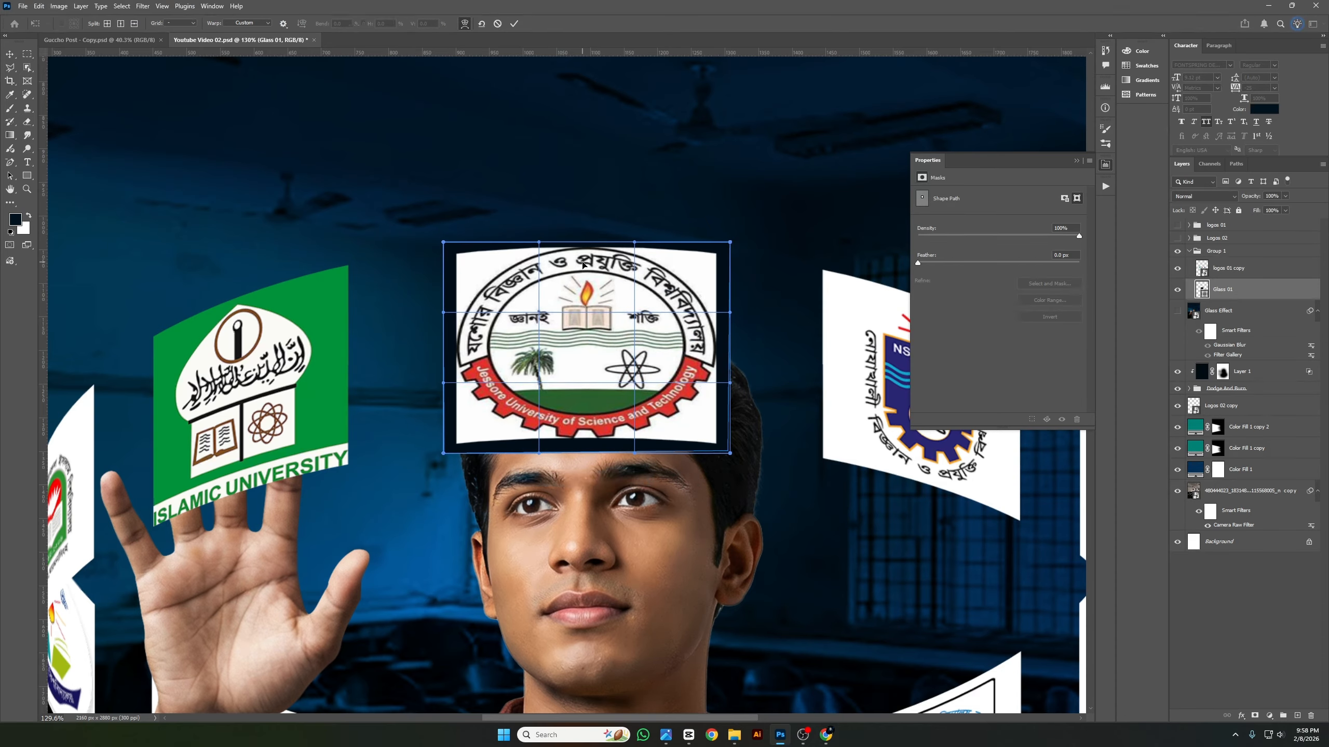
drag(583, 266, 584, 255)
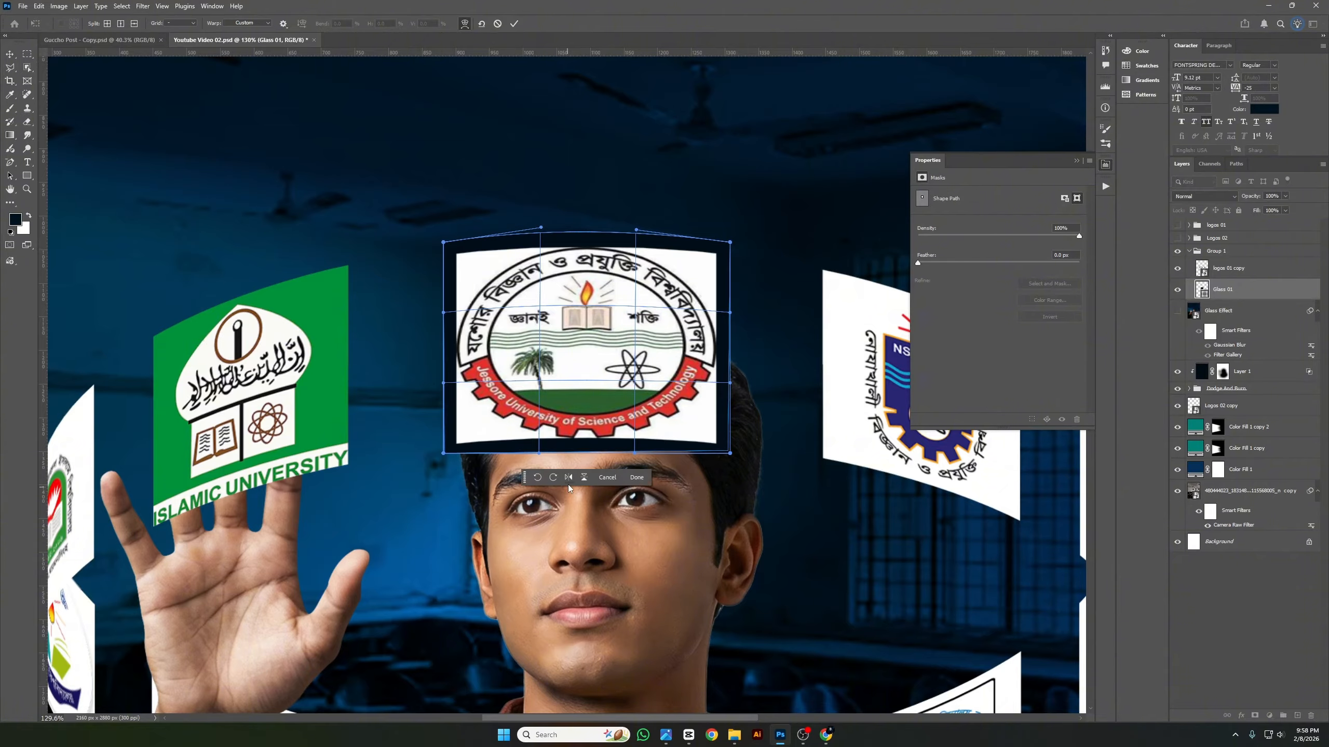
drag(585, 422, 586, 436)
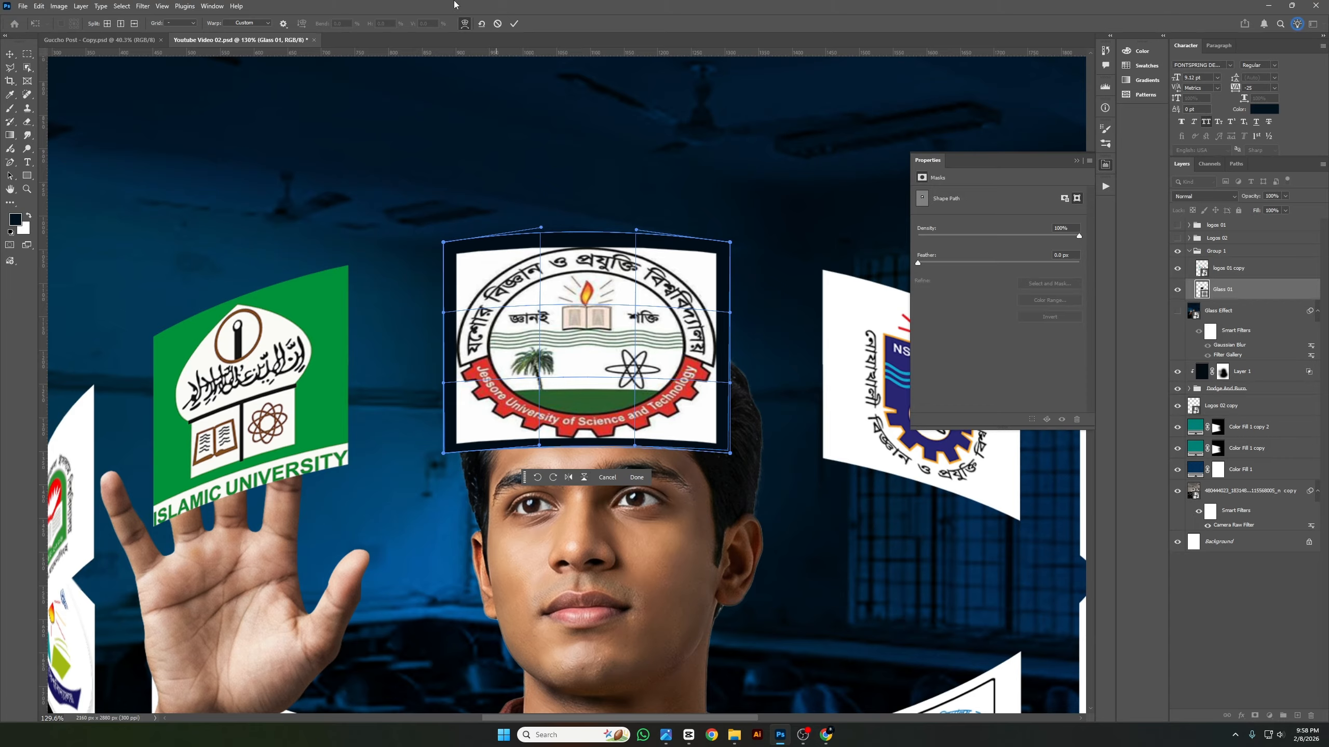
click(508, 23)
Scale the Glass 01 shape up to about 103% and nudge it down about 5 px around the central logo.
key(ctrl+t)
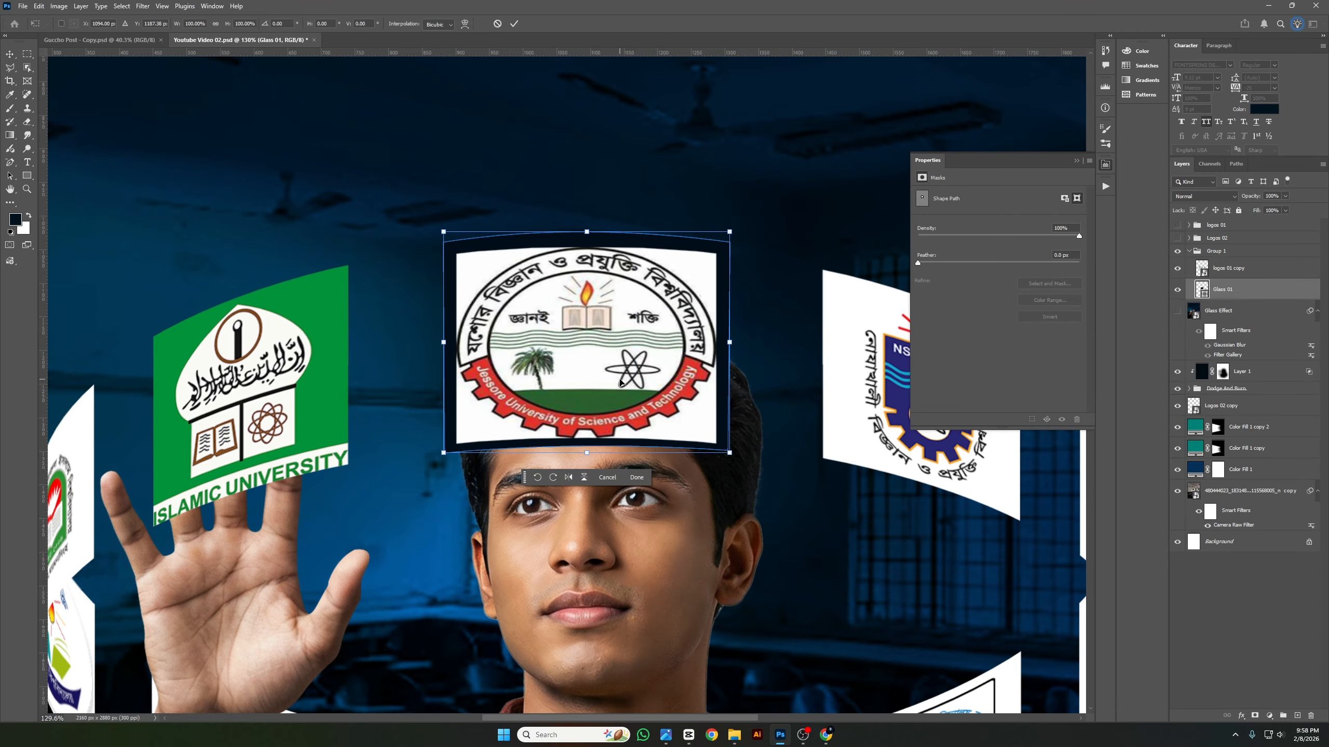
mouse_move(731, 341)
mouse_down()
mouse_move(759, 317)
mouse_move(734, 342)
mouse_up()
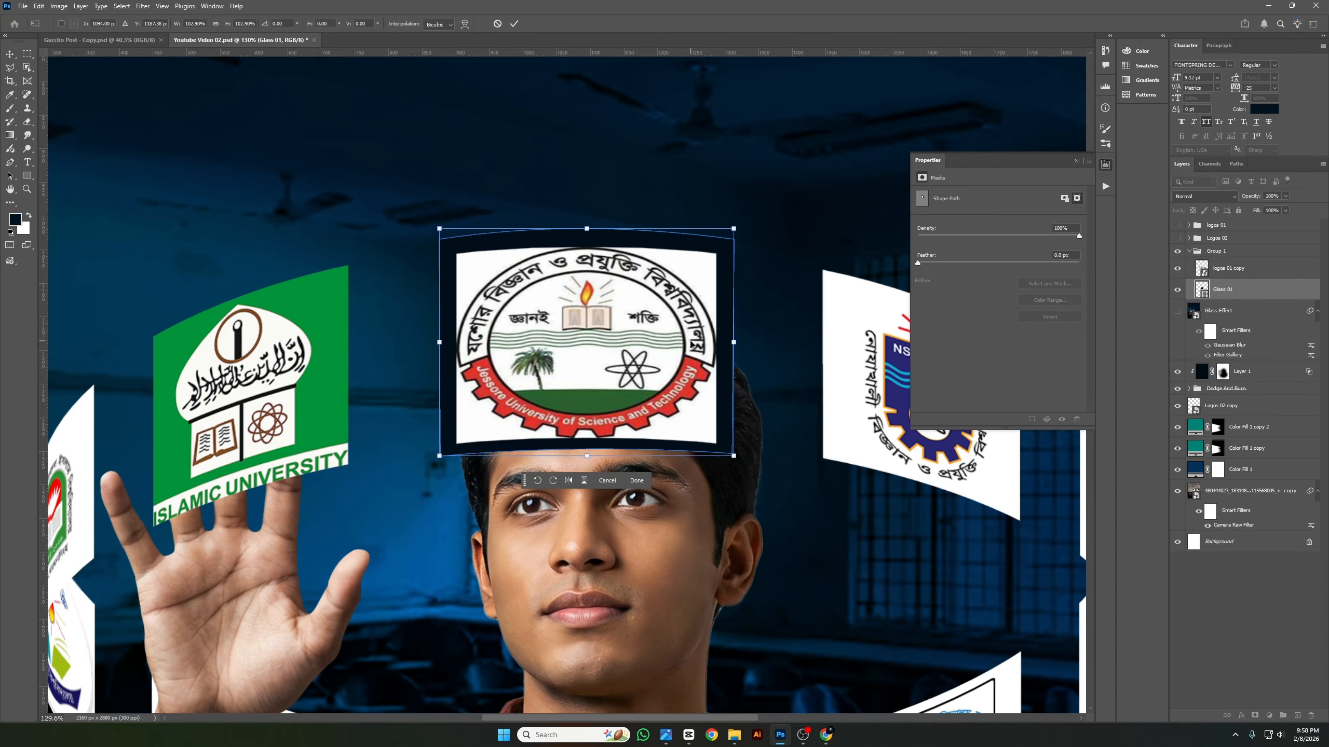
key(Down)
key(Down)
key(Down)
key(Down)
key(Down)
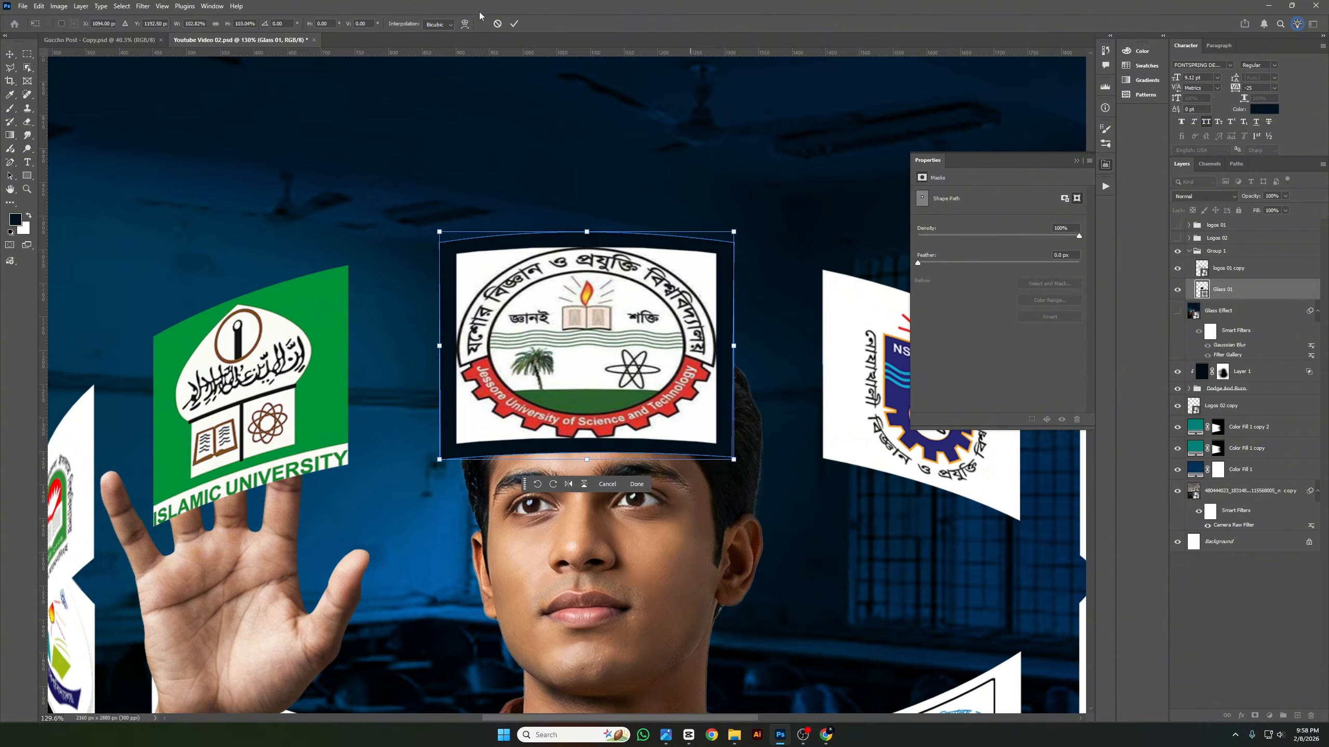
click(514, 23)
Duplicate the Glass Effect layer directly above Glass 01, clip the copy to Glass 01 and make it visible.
click(1231, 275)
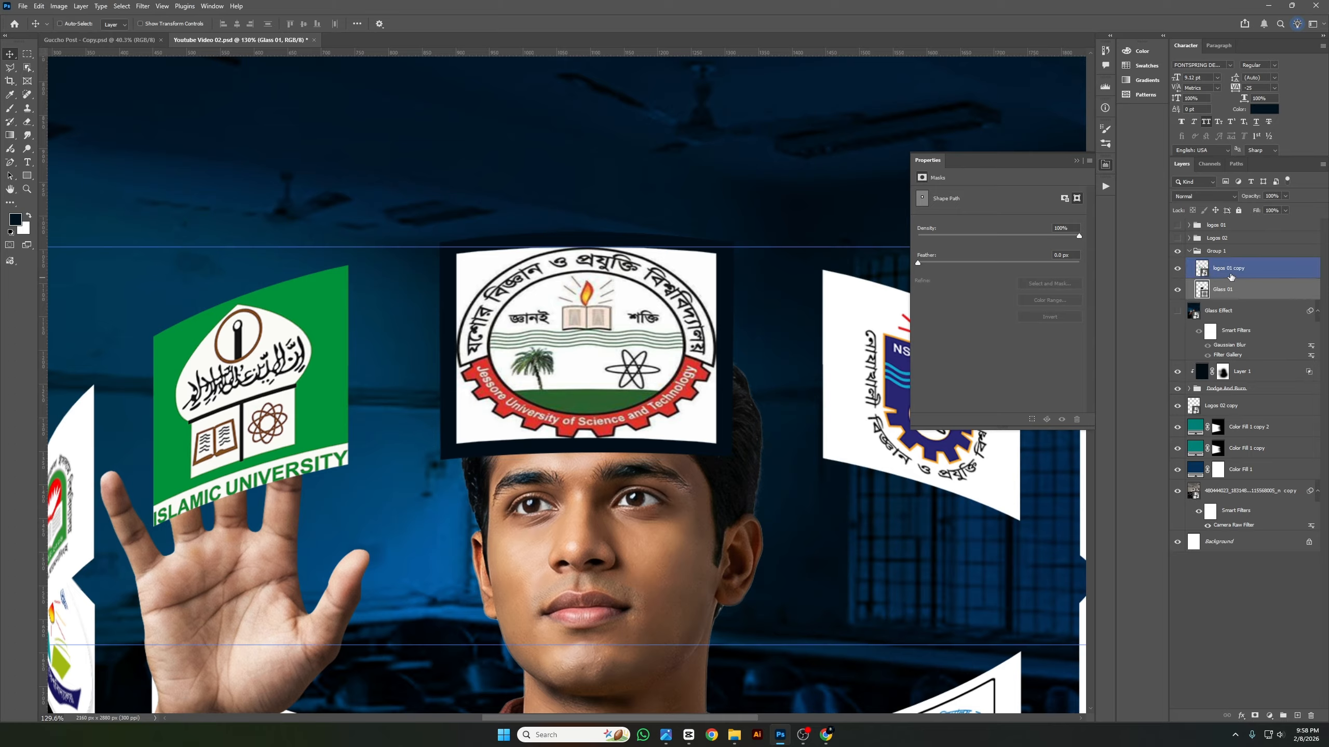
click(1236, 312)
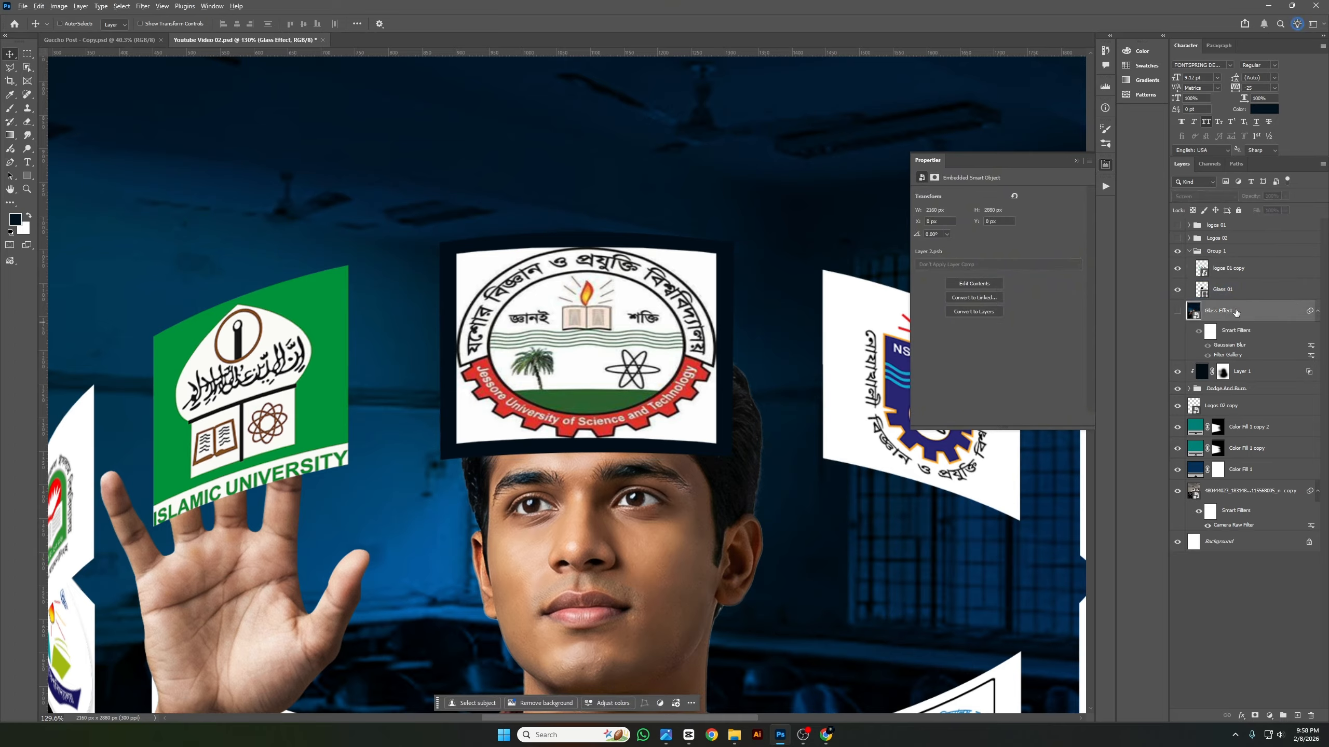
drag(1236, 313, 1246, 277)
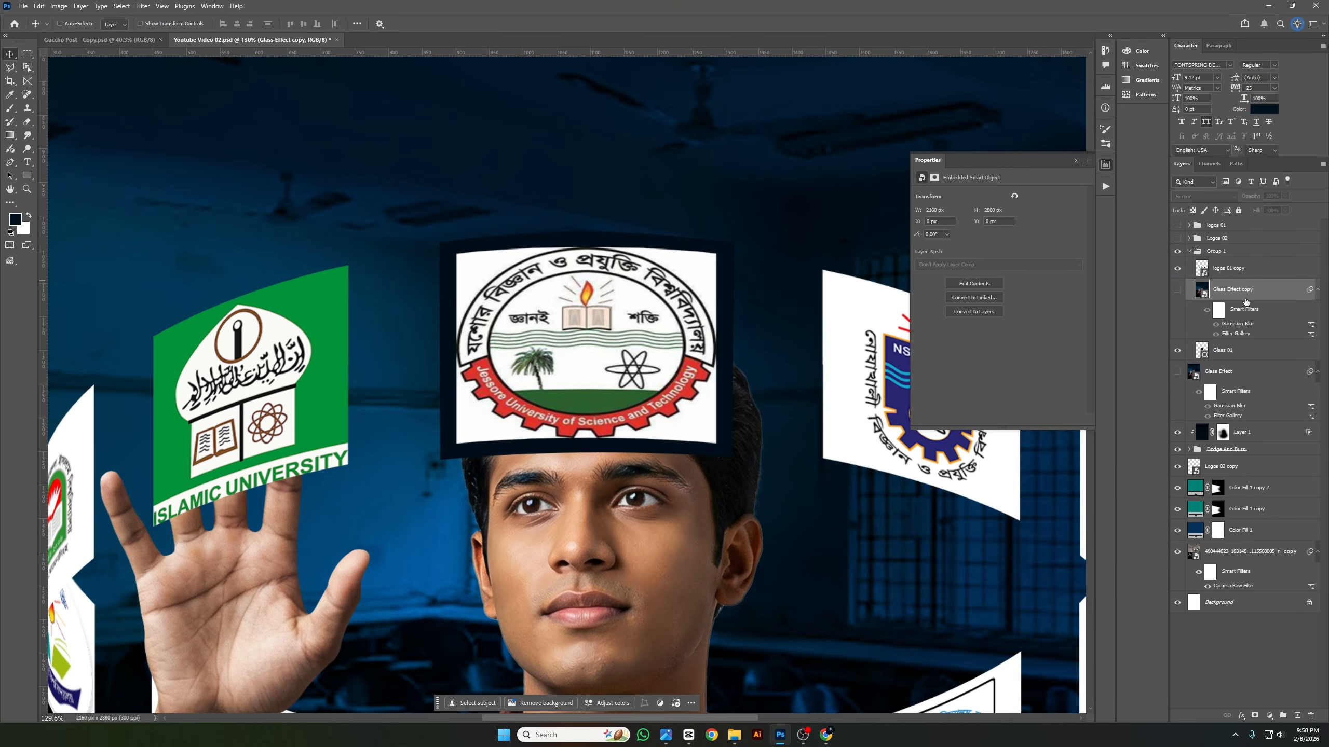
alt+click(1224, 340)
click(1178, 291)
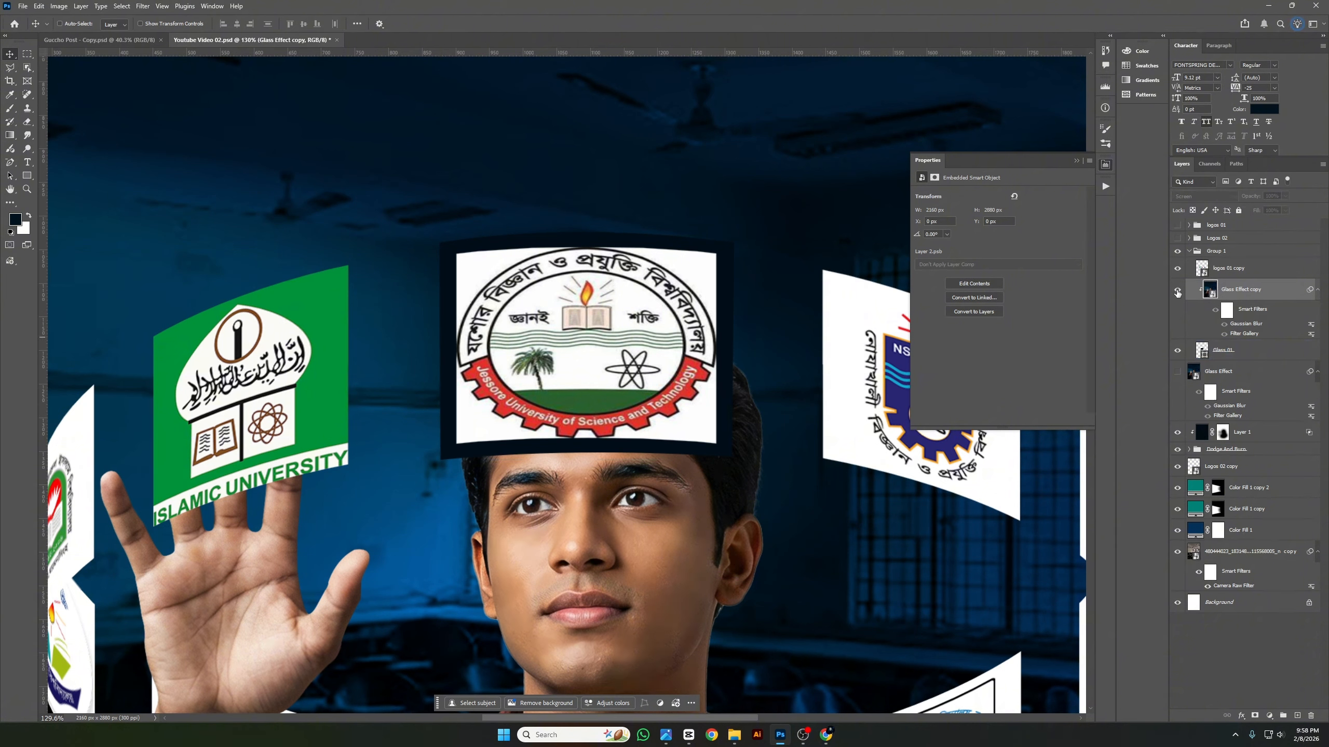
ctrl+click(535, 373)
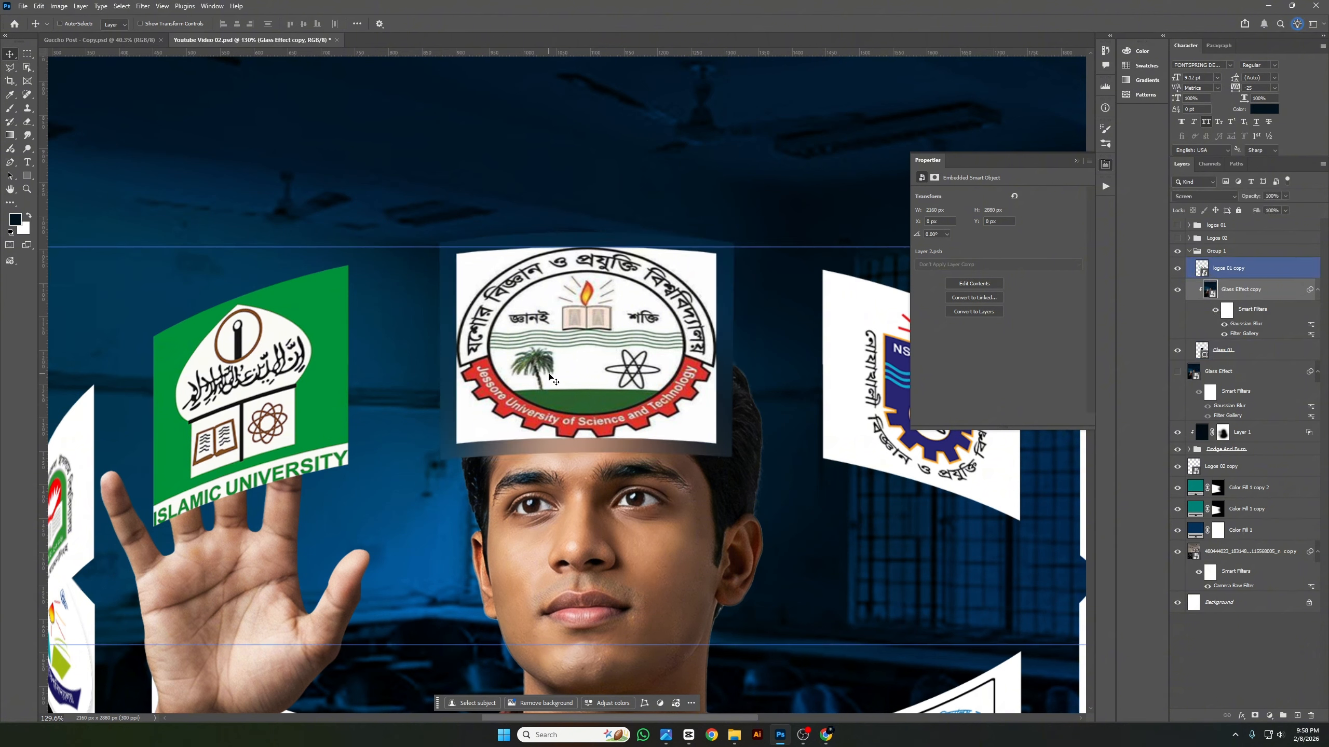
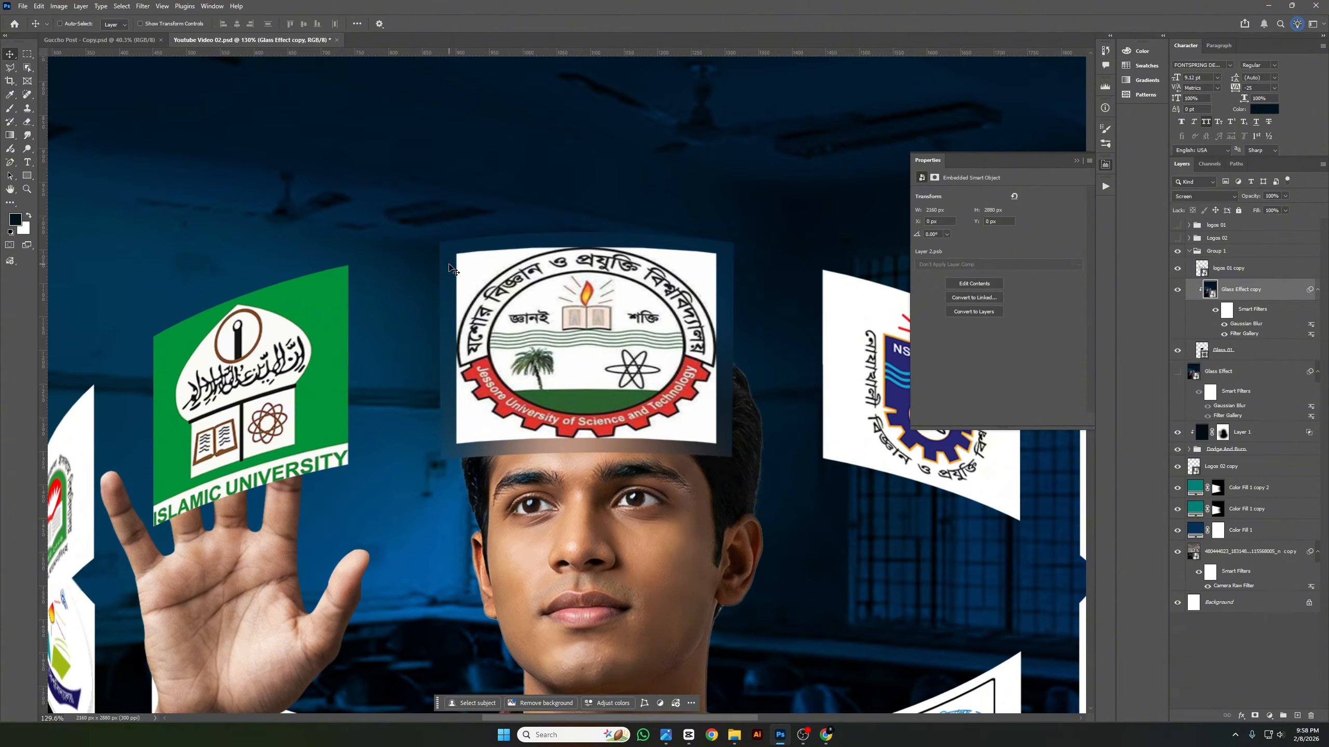
Set the fill of the Glass 01 layer to 90%.
click(1255, 350)
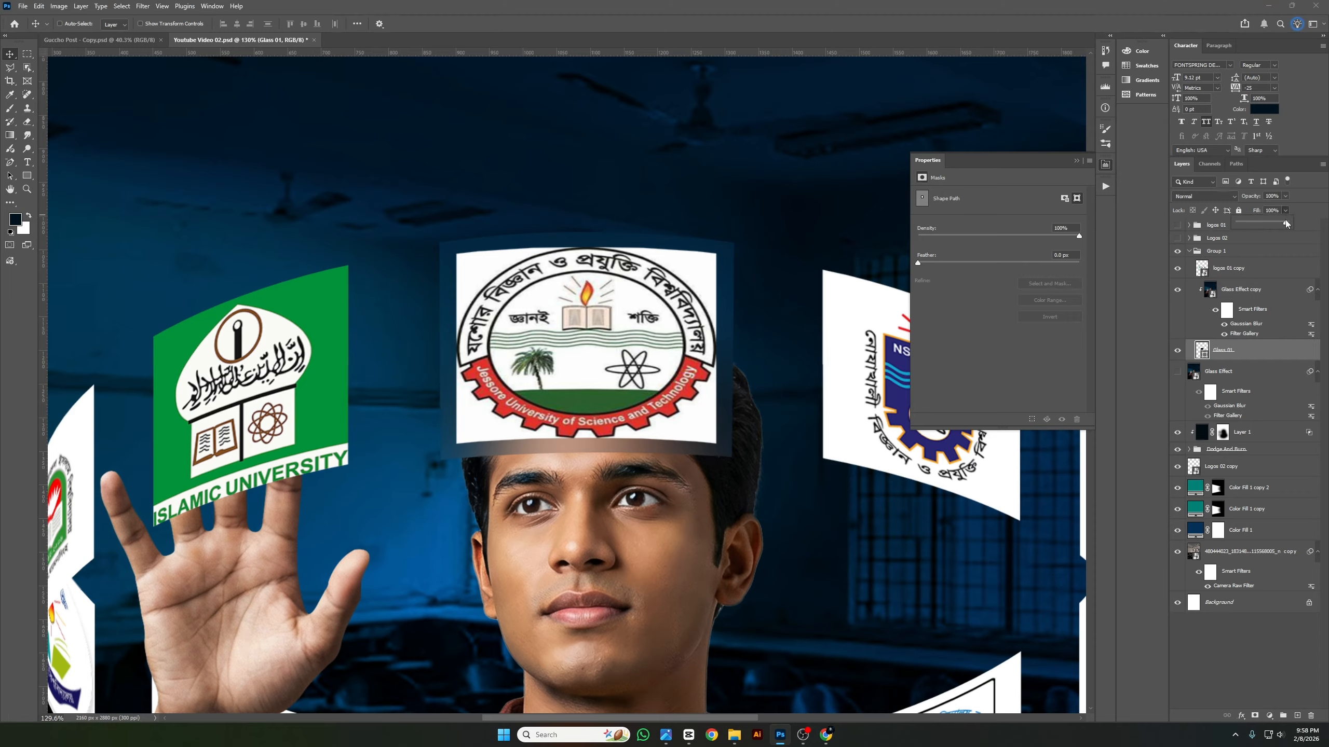
mouse_move(1286, 220)
mouse_down()
mouse_move(1254, 228)
mouse_move(1280, 222)
mouse_up()
text(90)
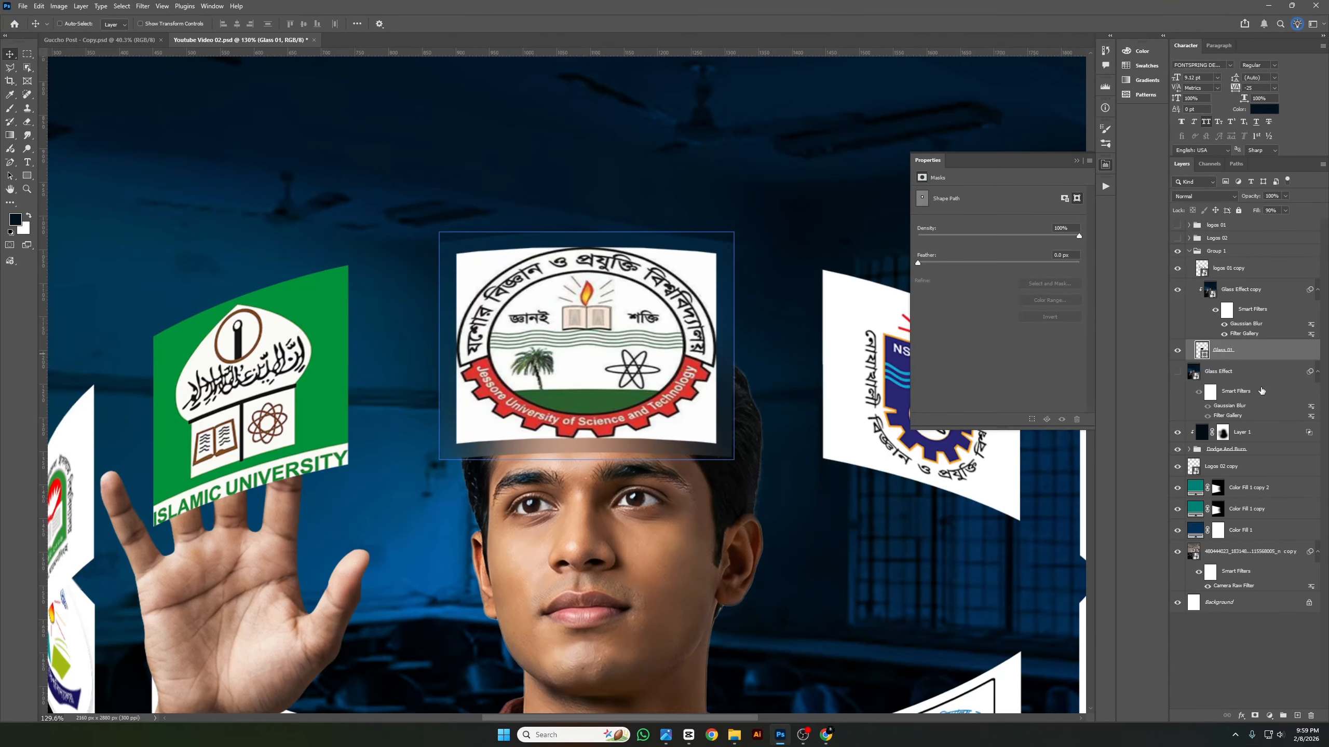
click(1241, 715)
click(1274, 637)
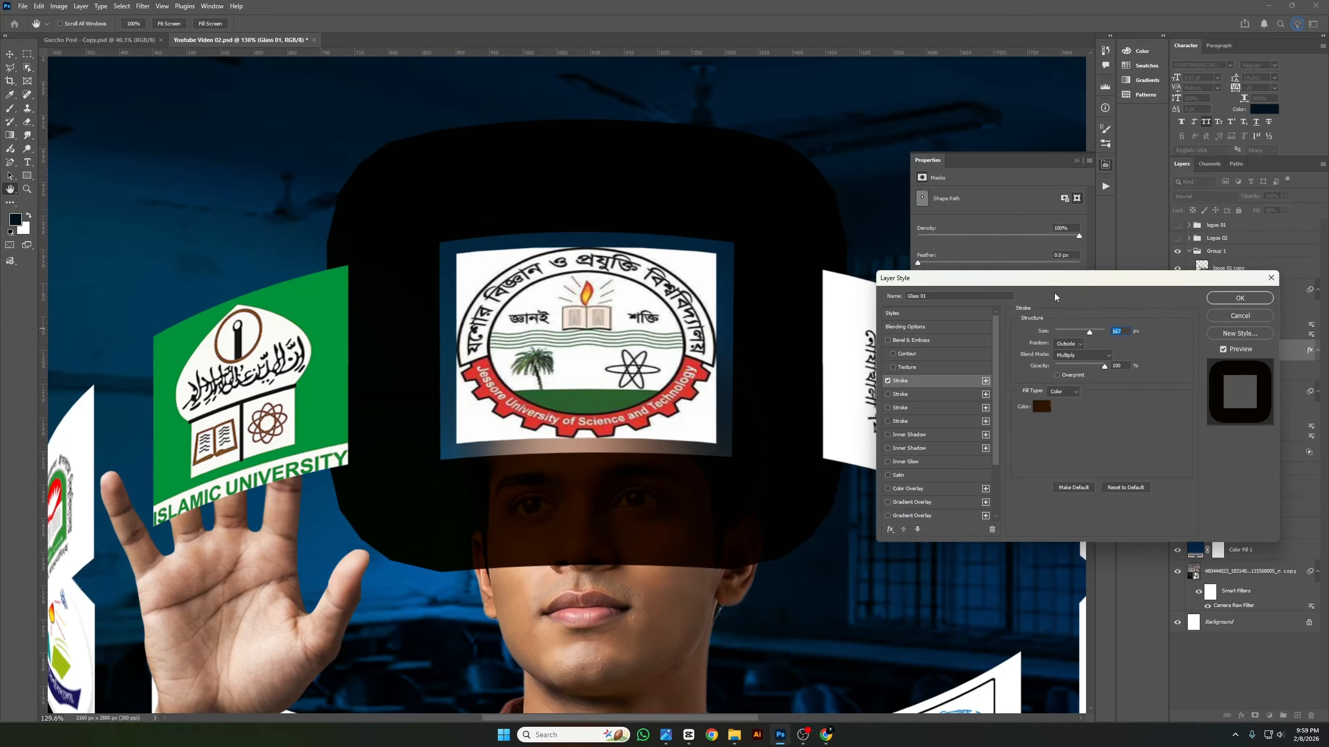
click(1240, 316)
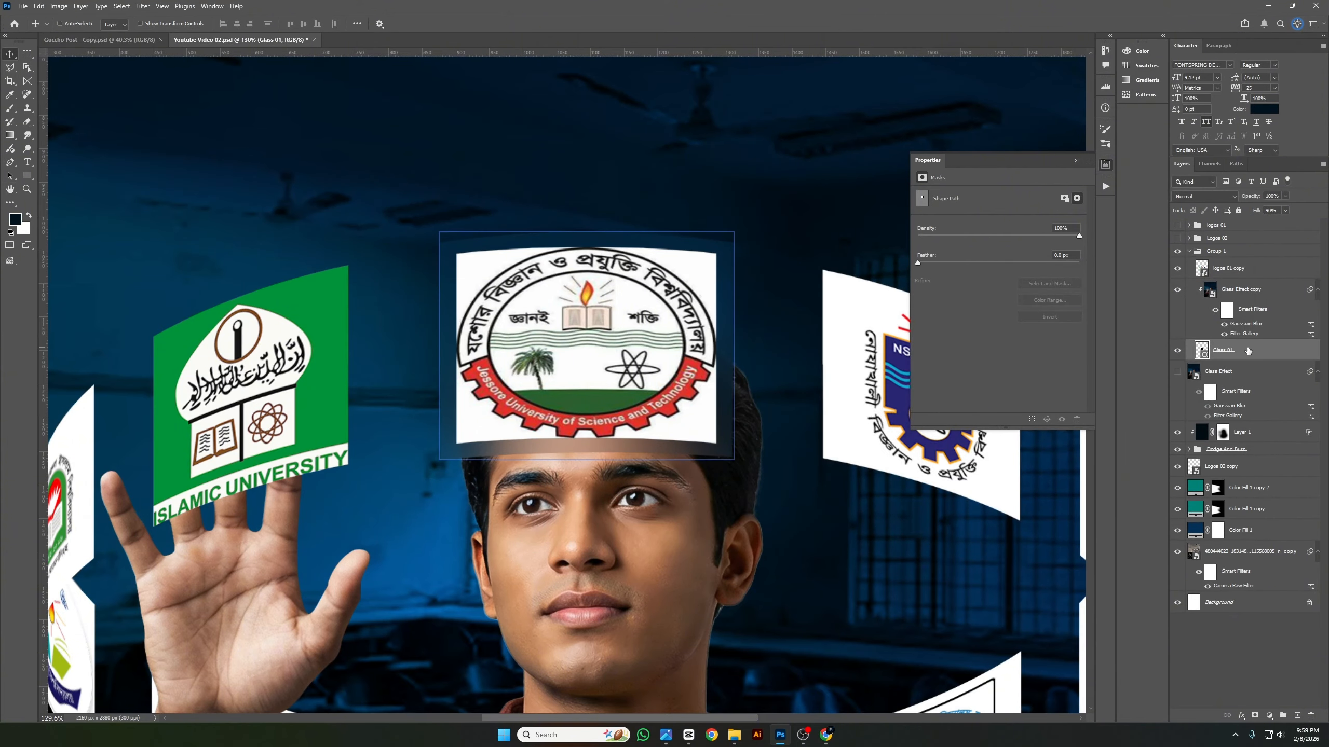
Switch to Gaccho Post - Copy.psd and examine how the layers in the Glass 04 group are built.
click(131, 40)
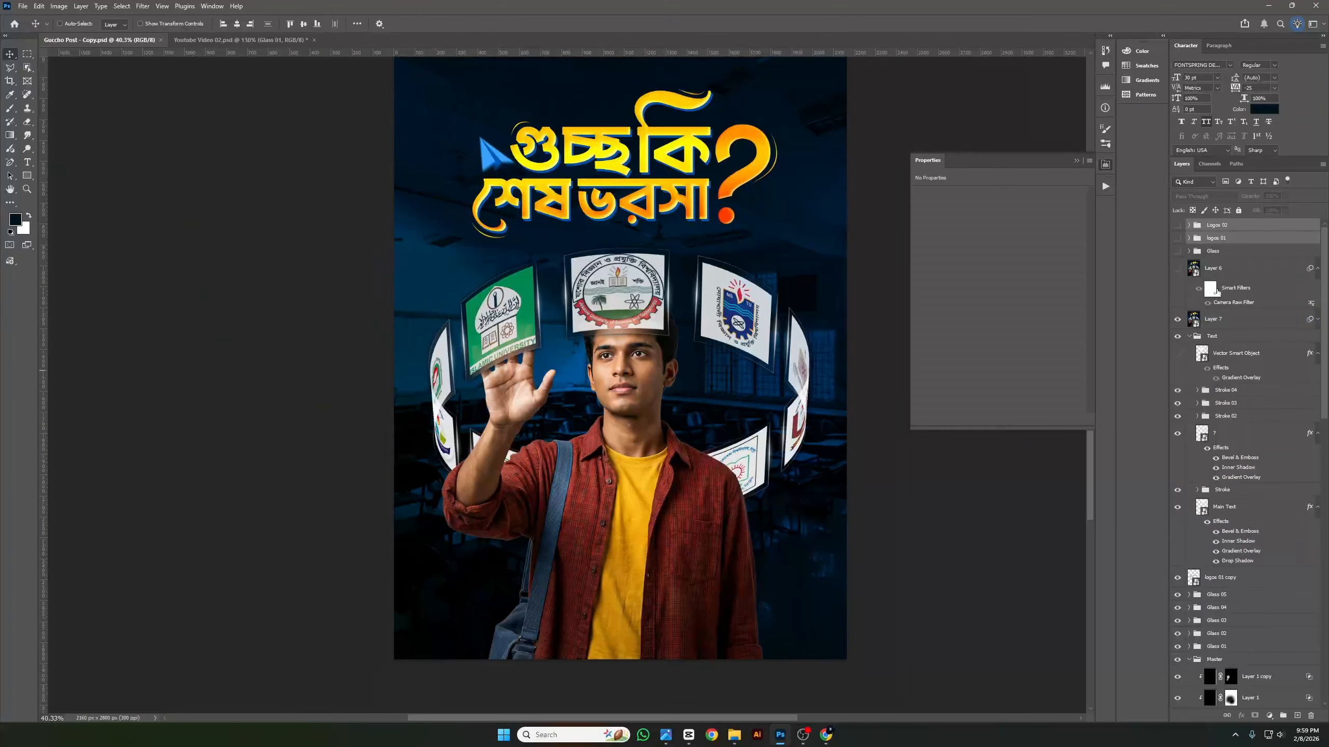
click(1235, 434)
click(1235, 506)
scroll(1229, 523, down, 2)
click(1205, 508)
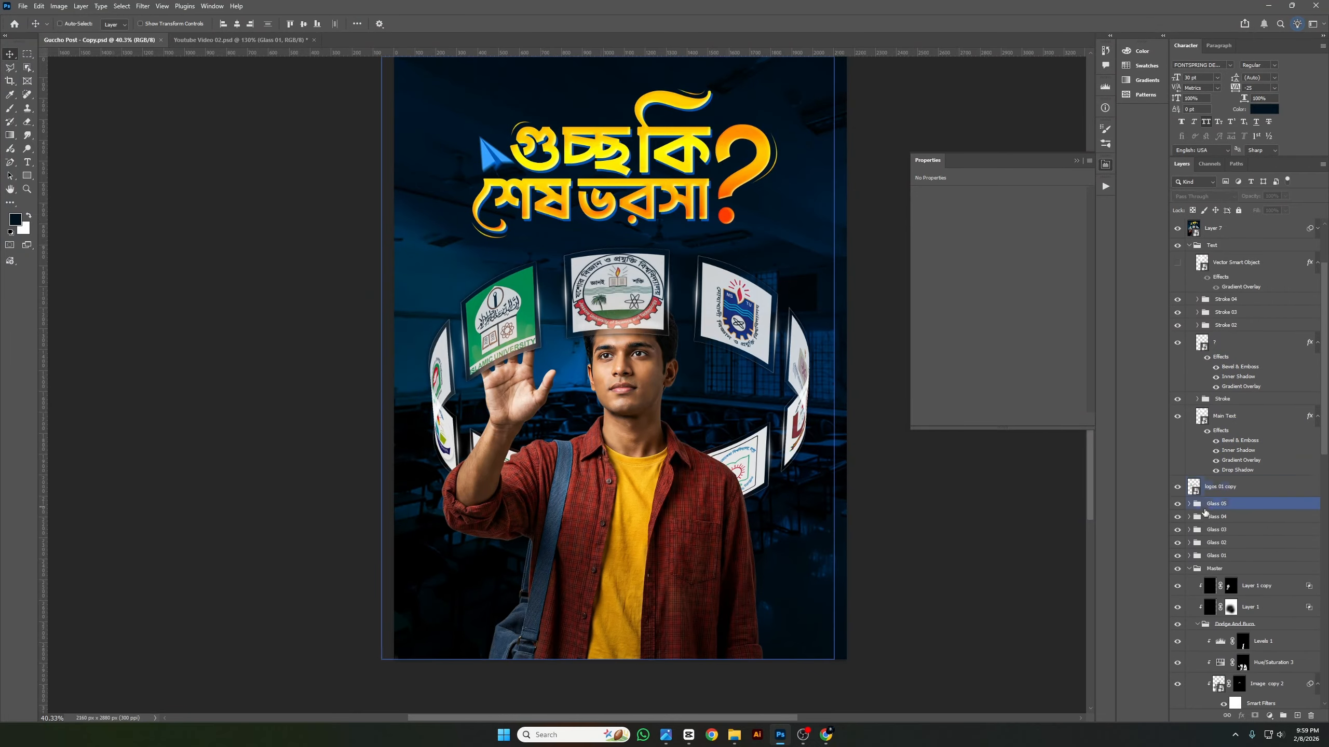
scroll(1197, 492, down, 1)
click(1190, 451)
click(1189, 452)
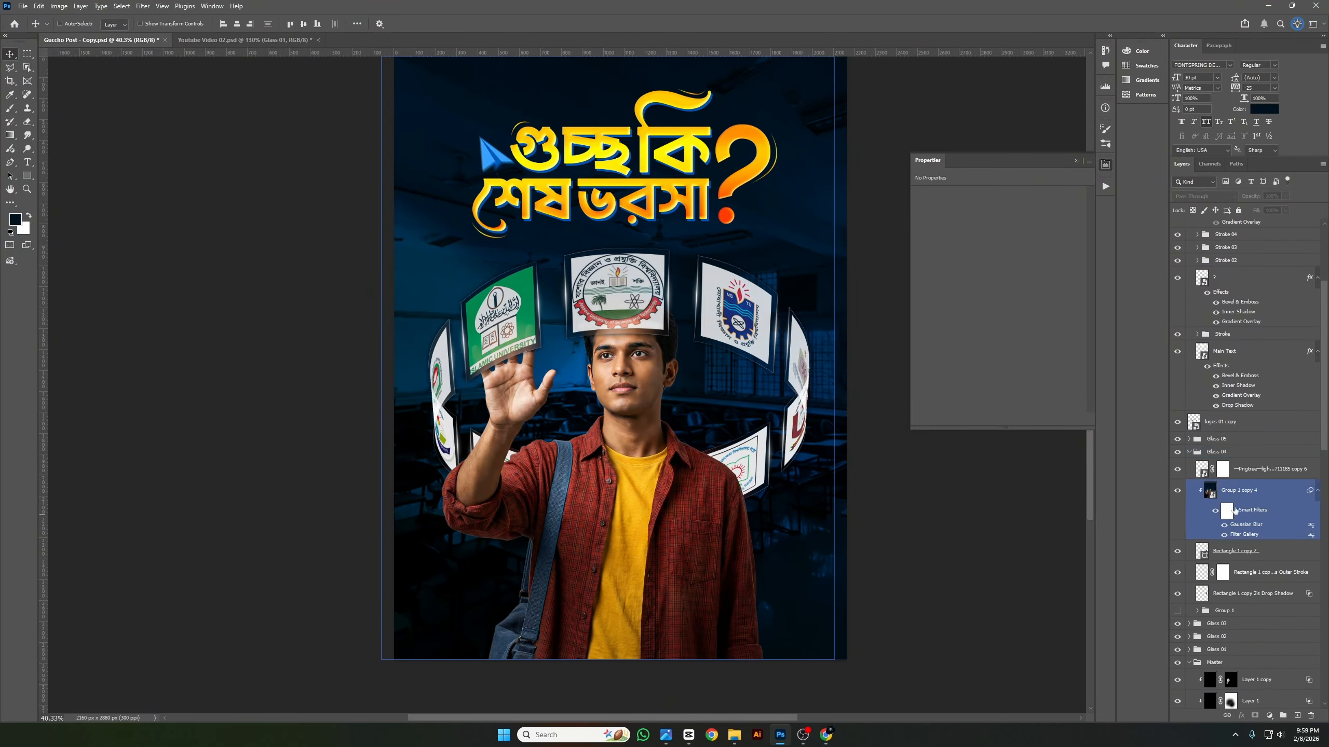
click(1239, 570)
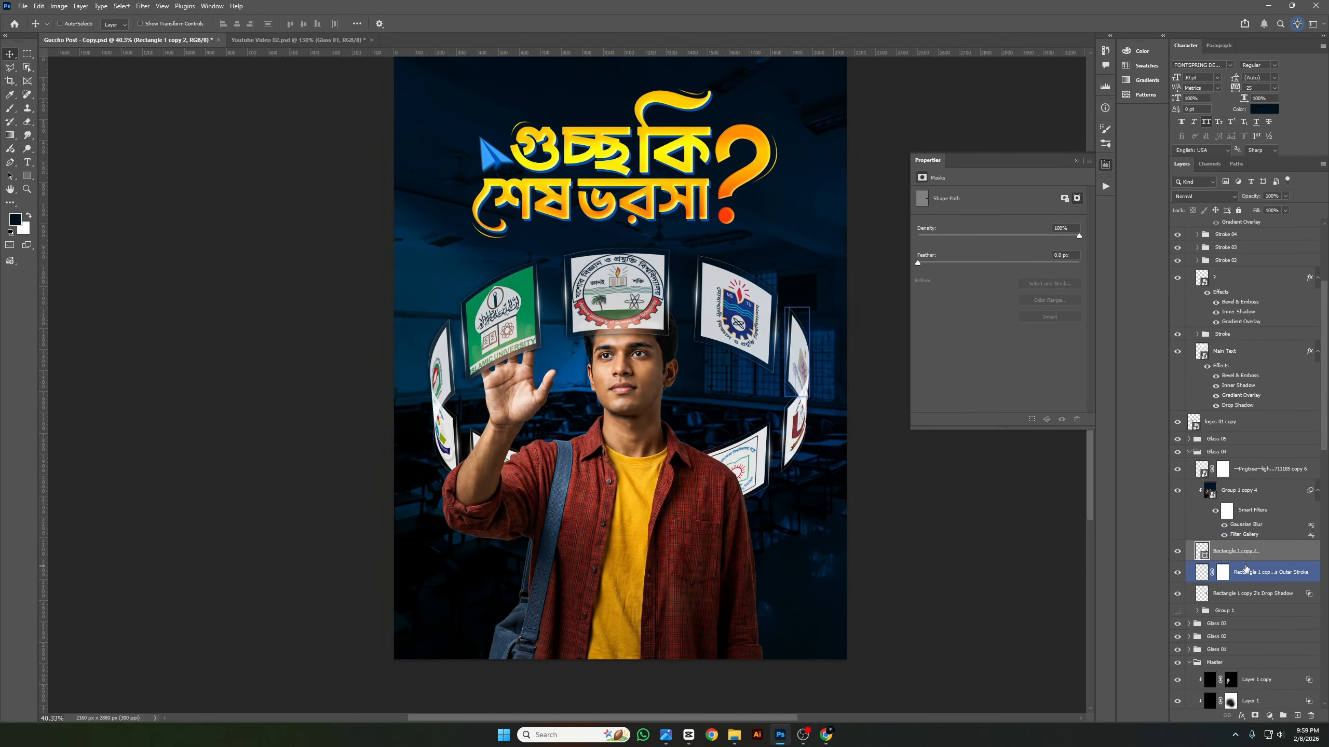
Expand the Glass 01 group and copy the layer style of its Rectangle 1 copy layer.
scroll(1245, 570, down, 1)
click(1185, 572)
click(1188, 572)
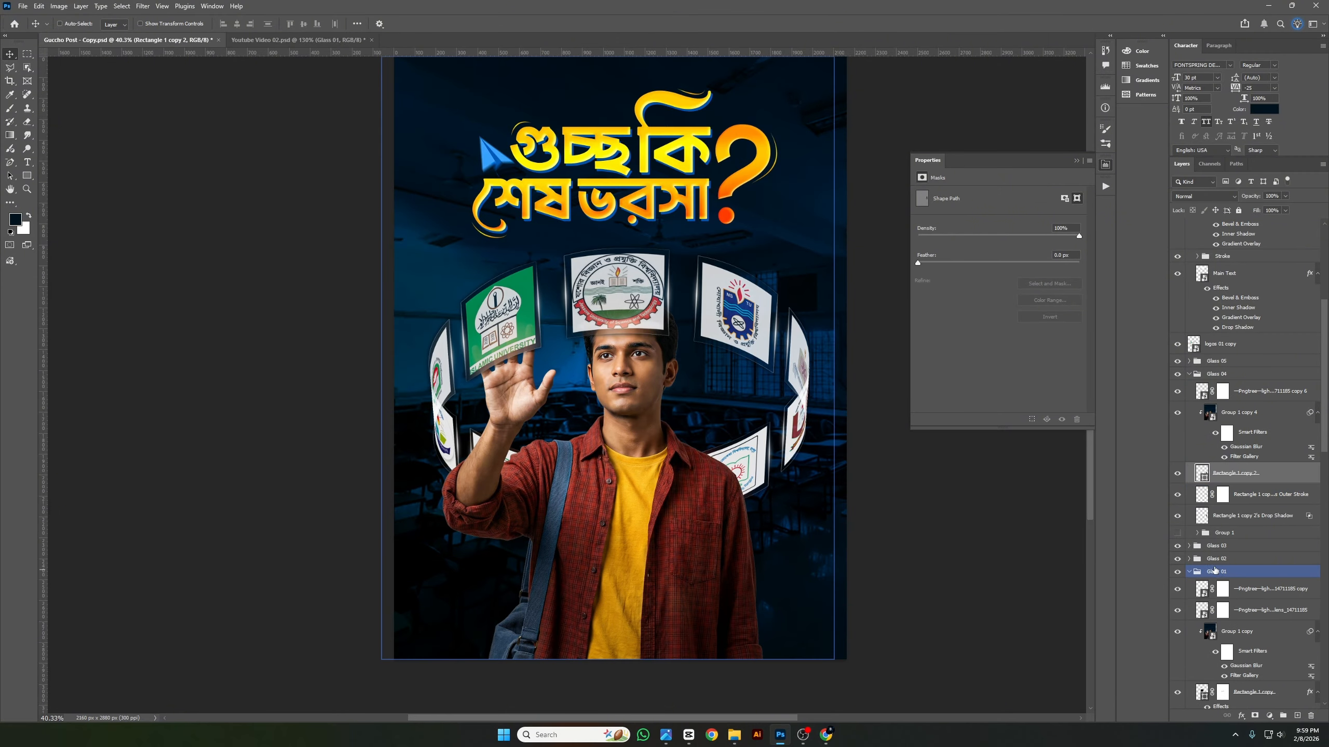
scroll(1203, 586, down, 1)
click(1243, 602)
click(1242, 652)
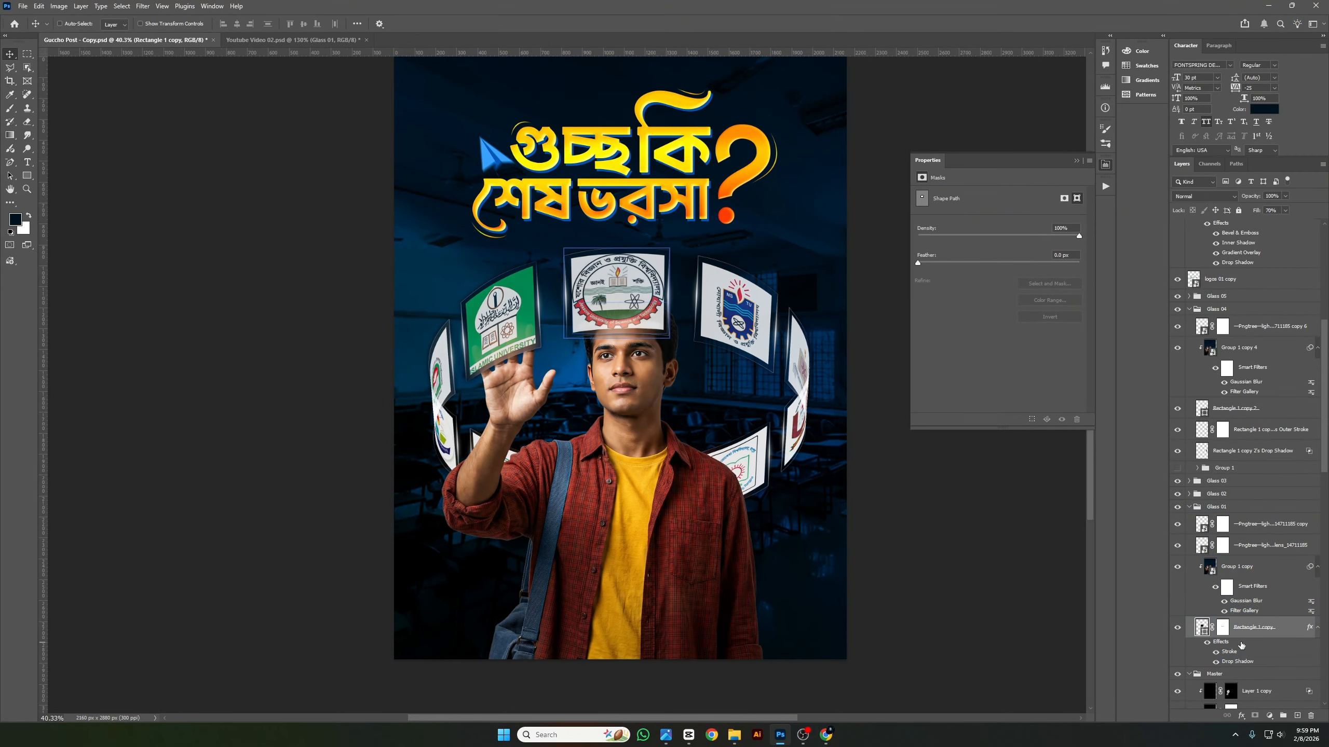
right_click(1259, 641)
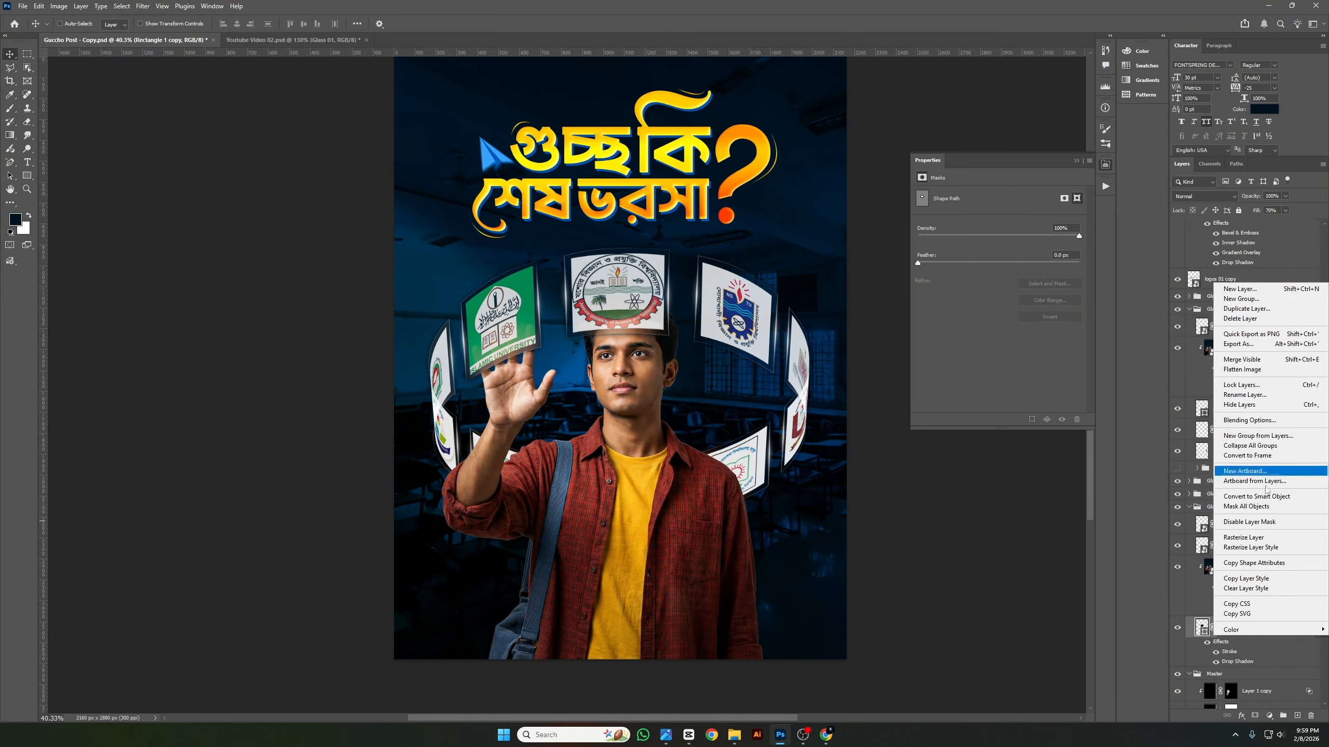
click(1259, 578)
Return to Youtube Video 02.psd and paste the copied layer style onto the Glass 01 layer.
click(292, 40)
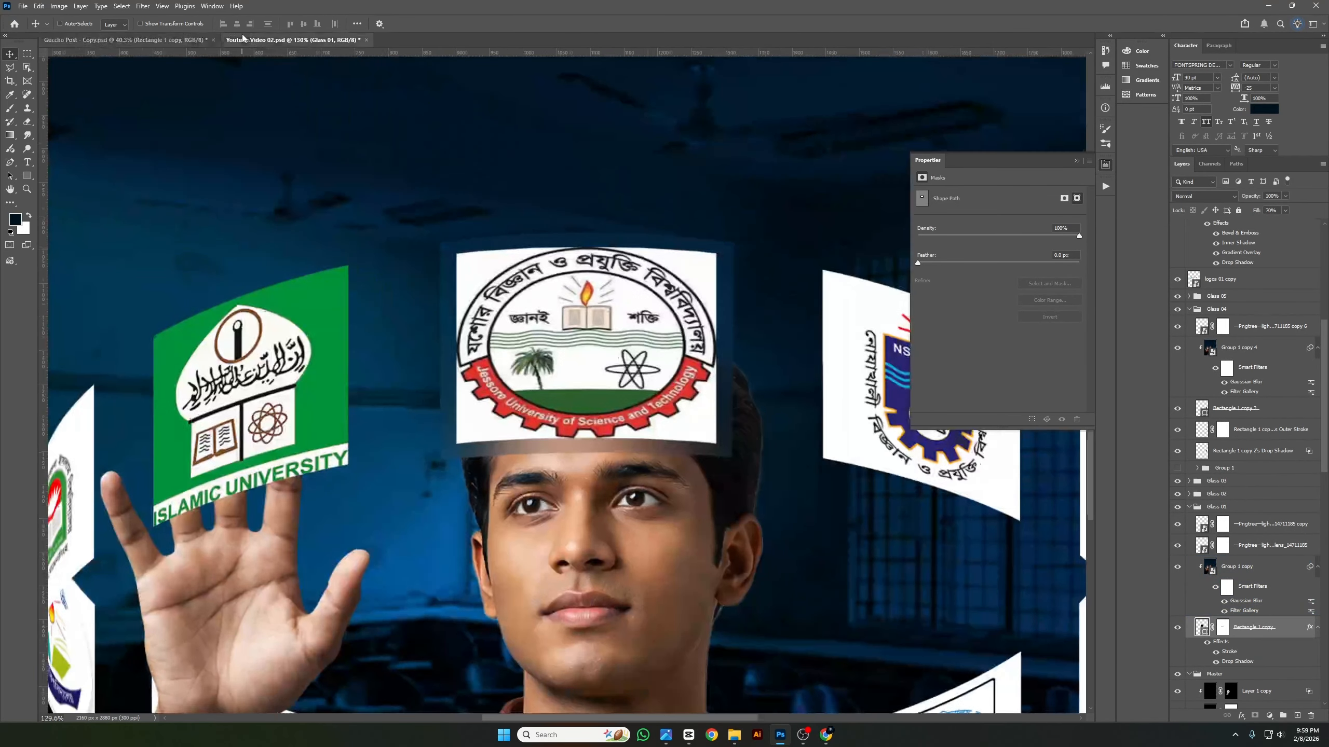
click(1223, 350)
key(ctrl+v)
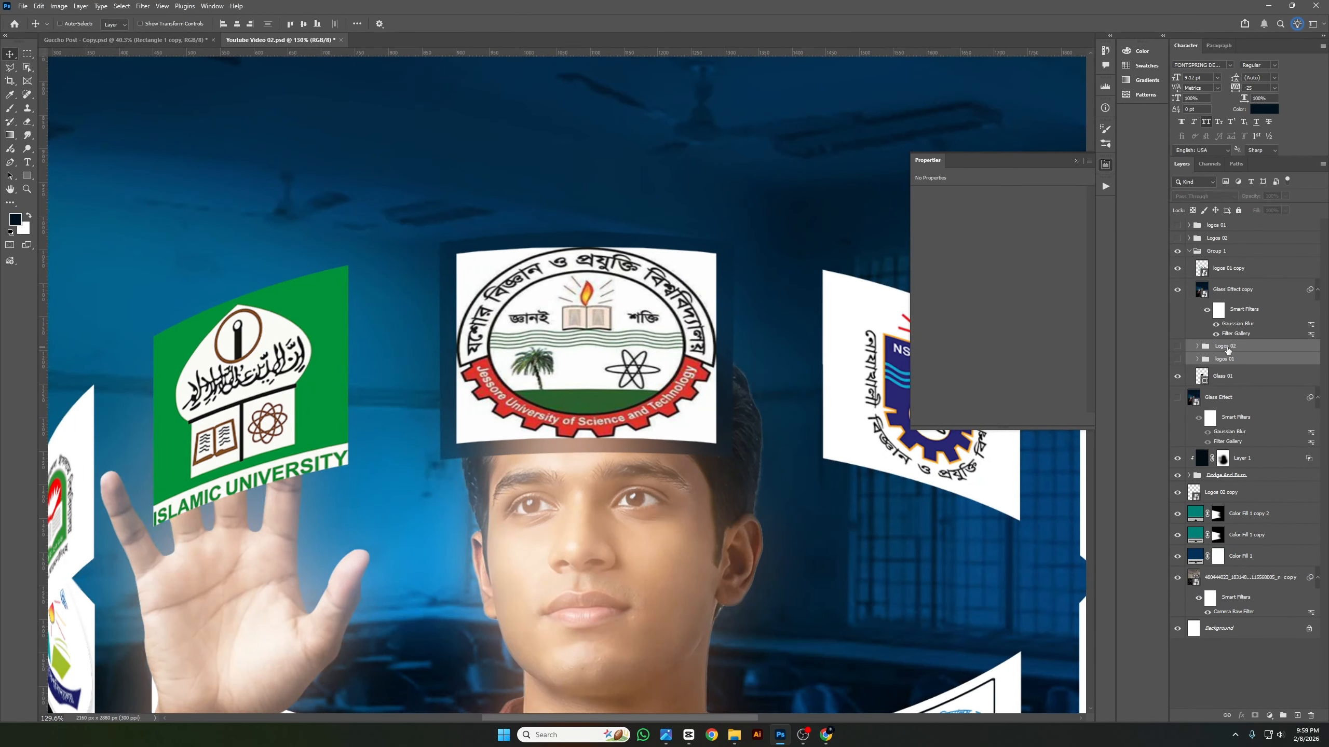
key(ctrl+z)
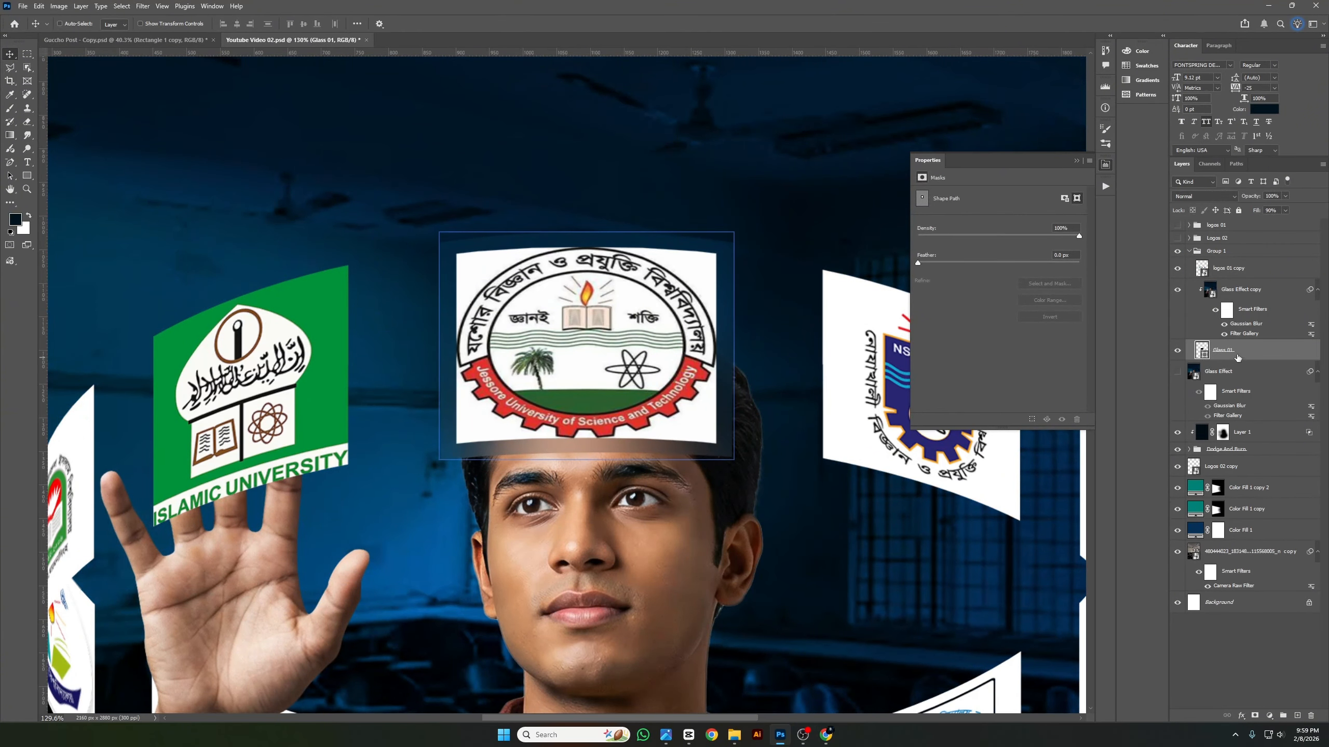
right_click(1236, 356)
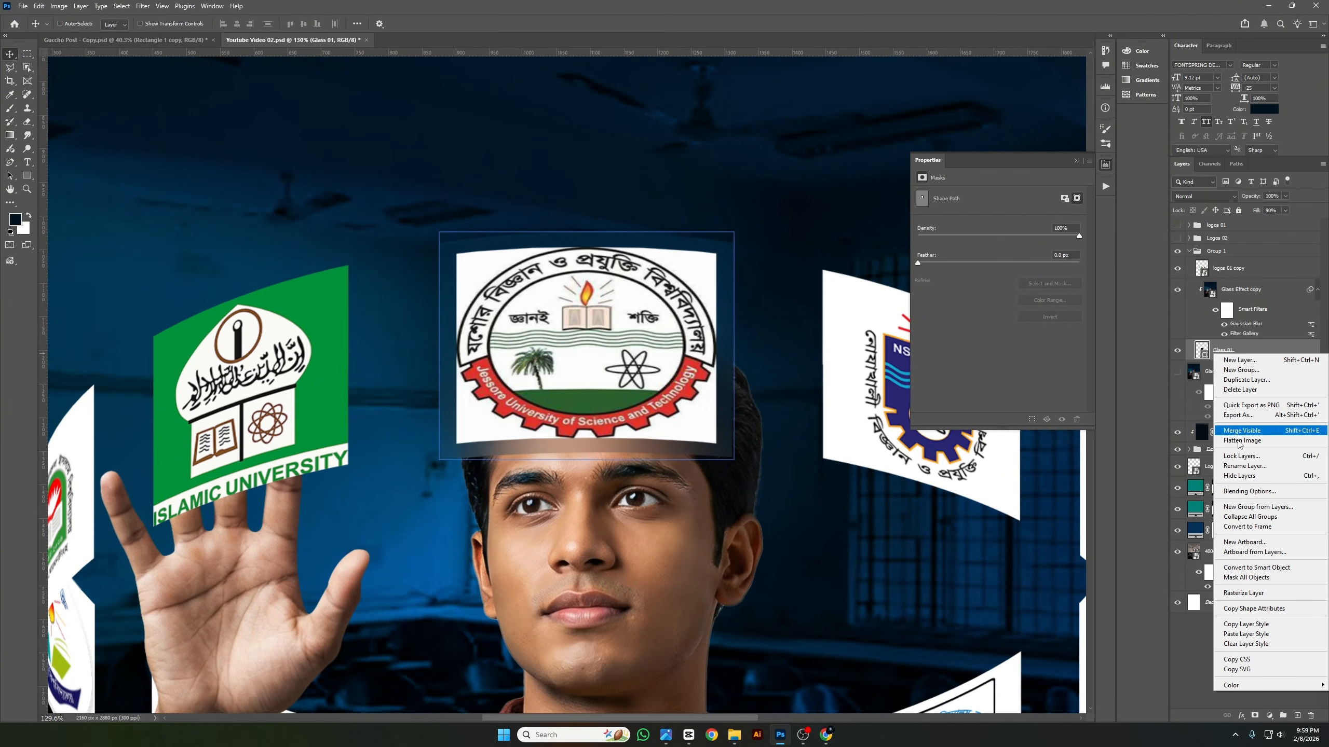
click(1243, 633)
double_click(1221, 368)
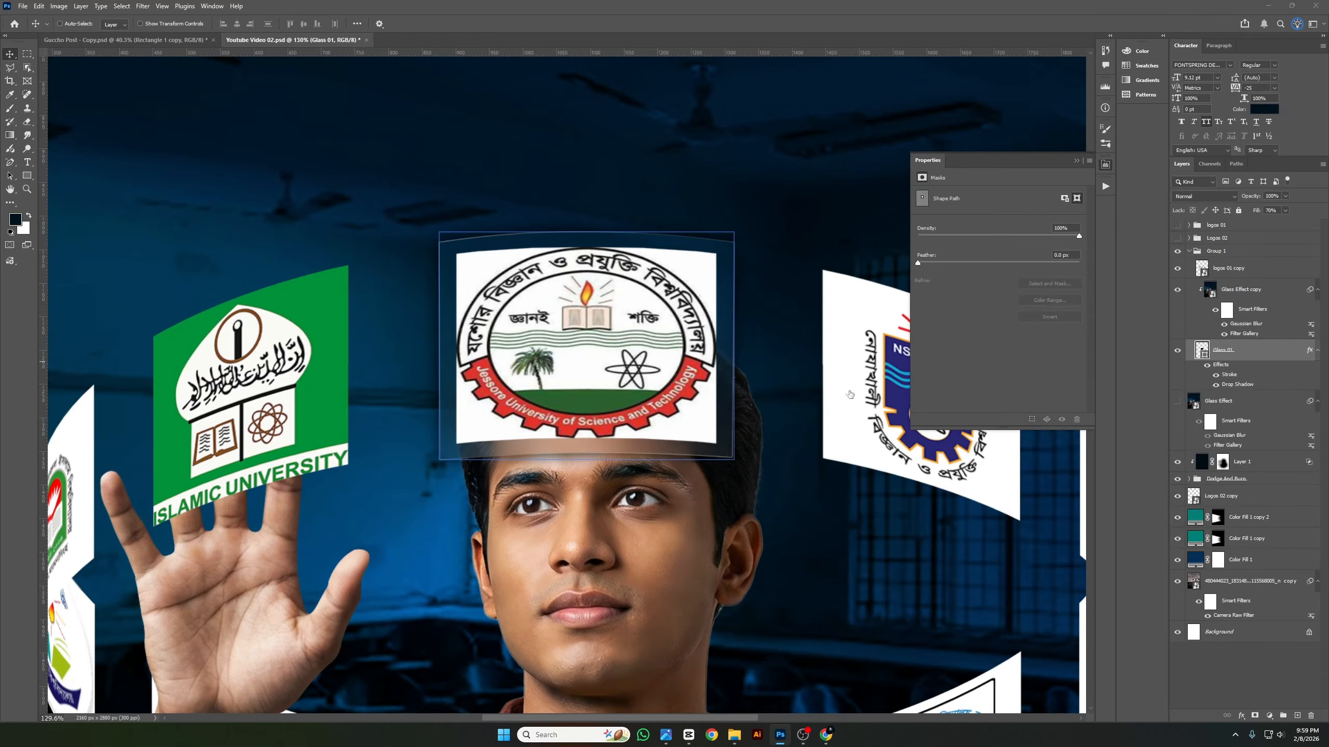
Open the Glass 01 layer style and examine its gradient stroke, including the colour of the middle gradient stop.
drag(1031, 281, 1013, 247)
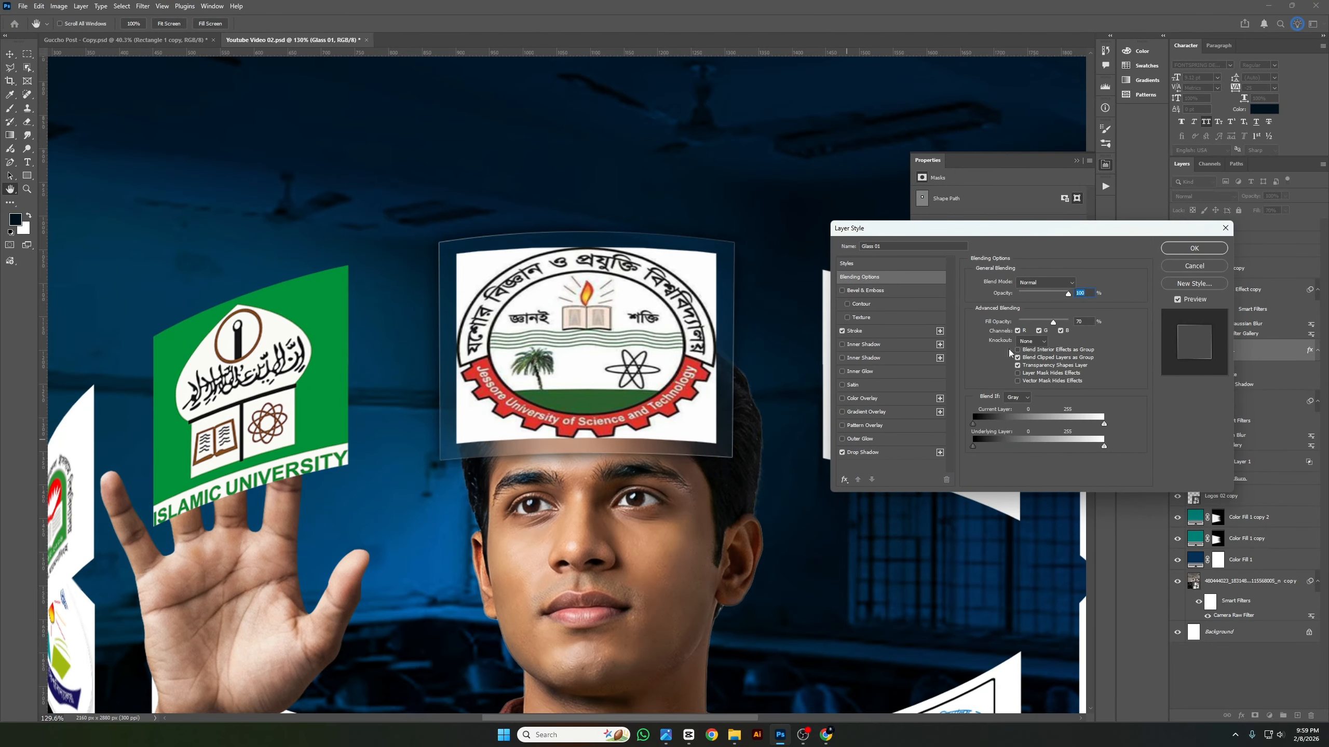
click(882, 327)
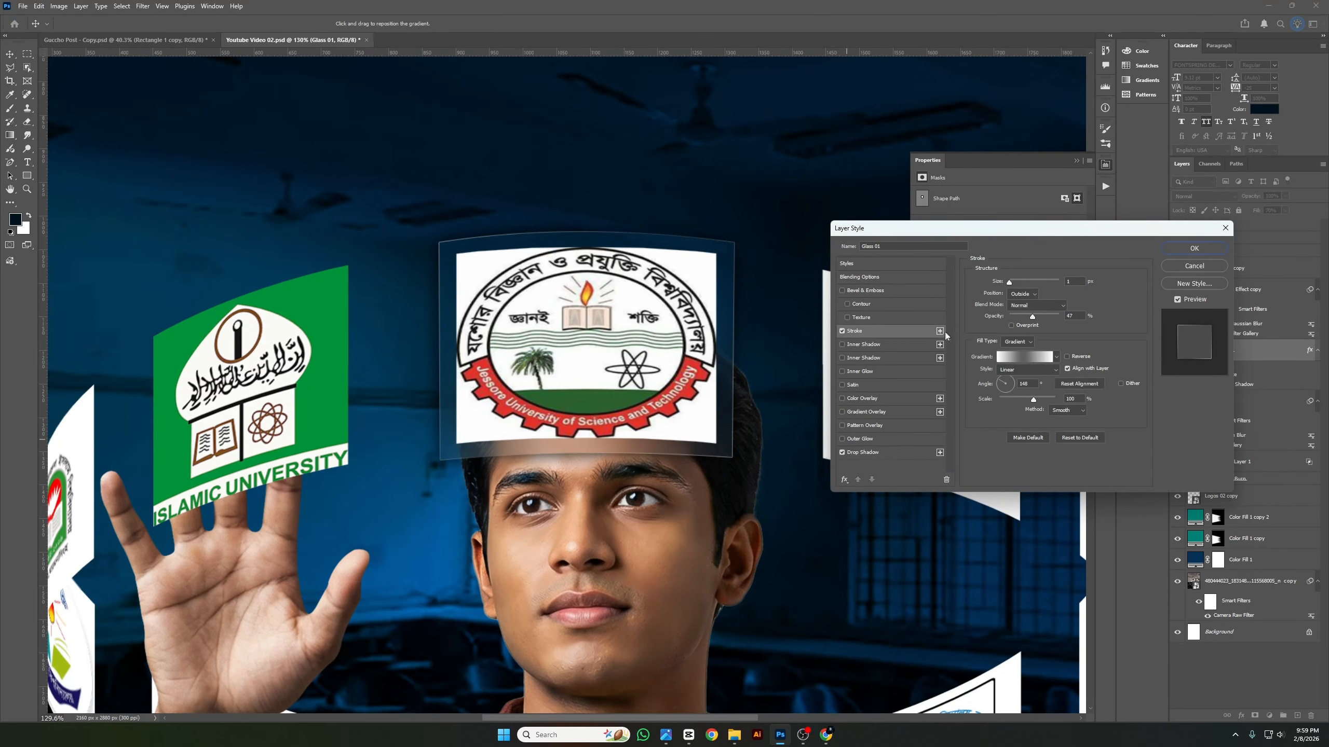
click(1015, 359)
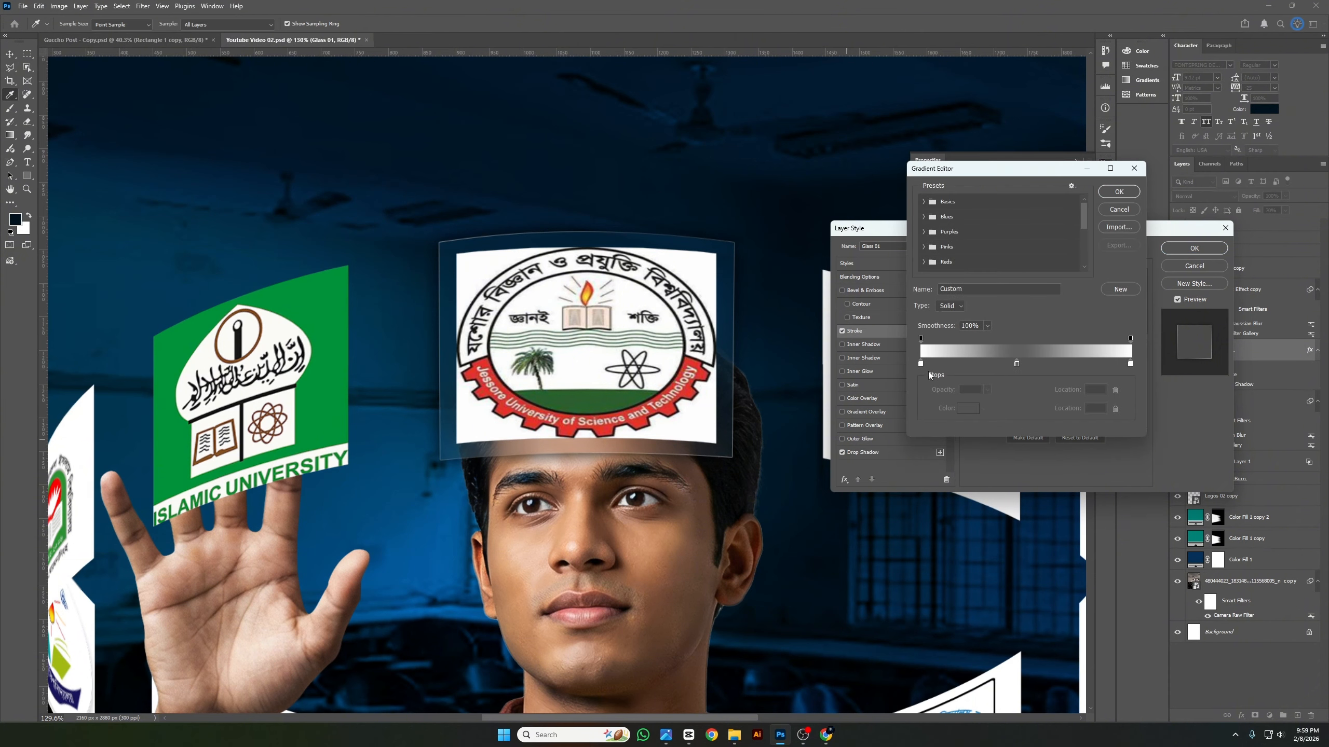
double_click(1016, 364)
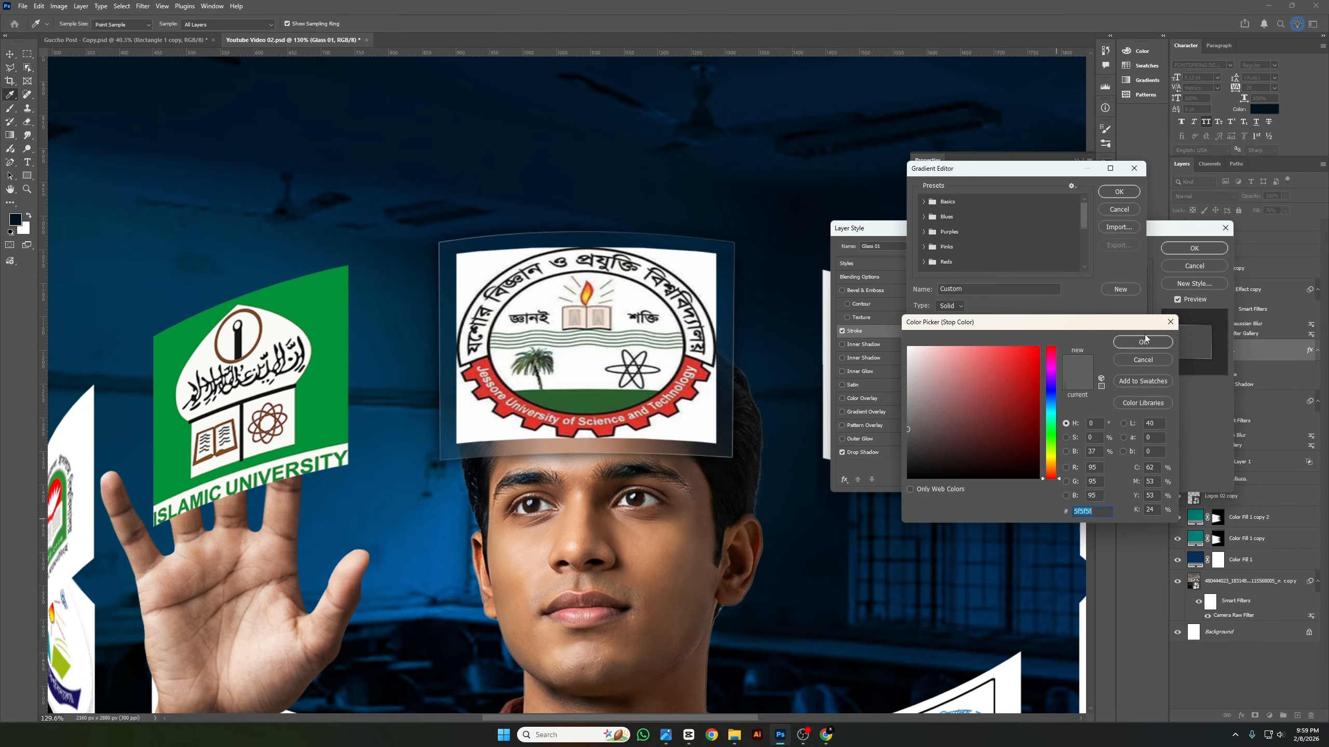
click(1143, 341)
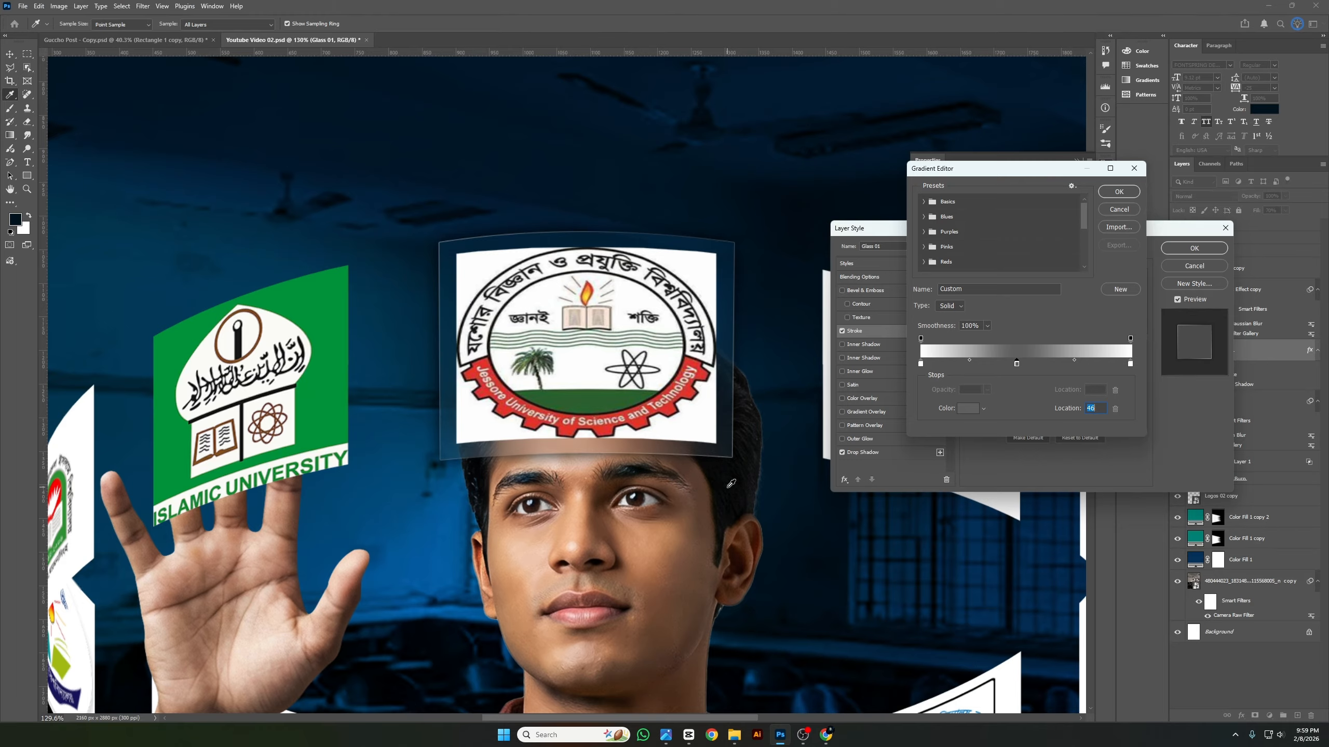
click(1119, 192)
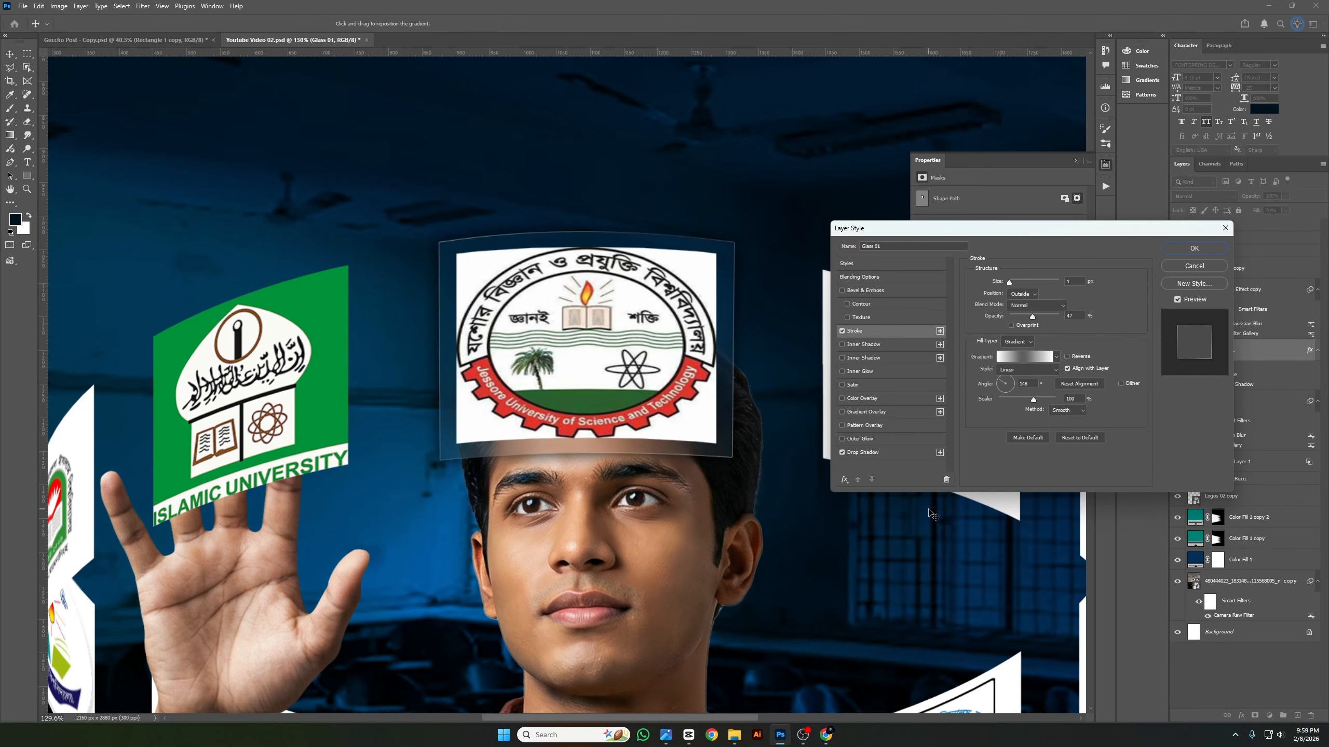
Examine the drop shadow settings and shadow colour in the Glass 01 layer style, and close the style settings.
scroll(913, 427, down, 1)
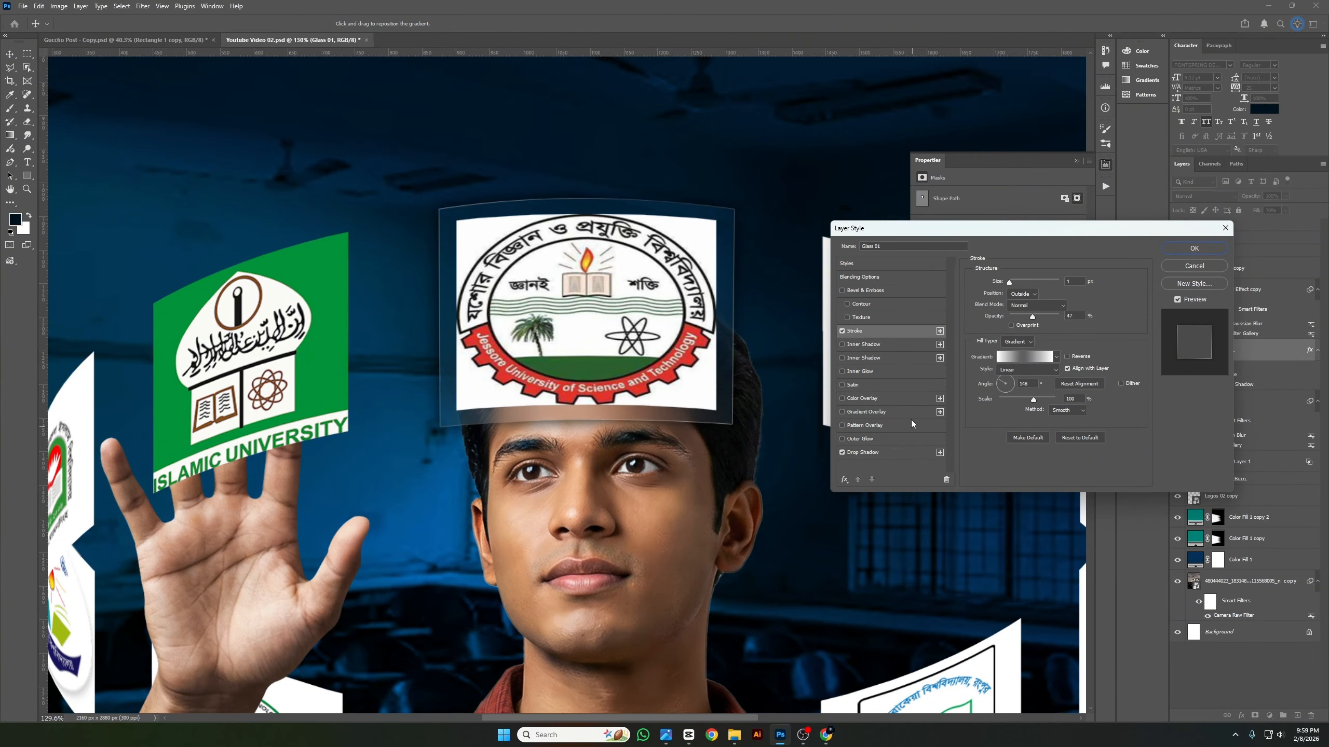
click(896, 452)
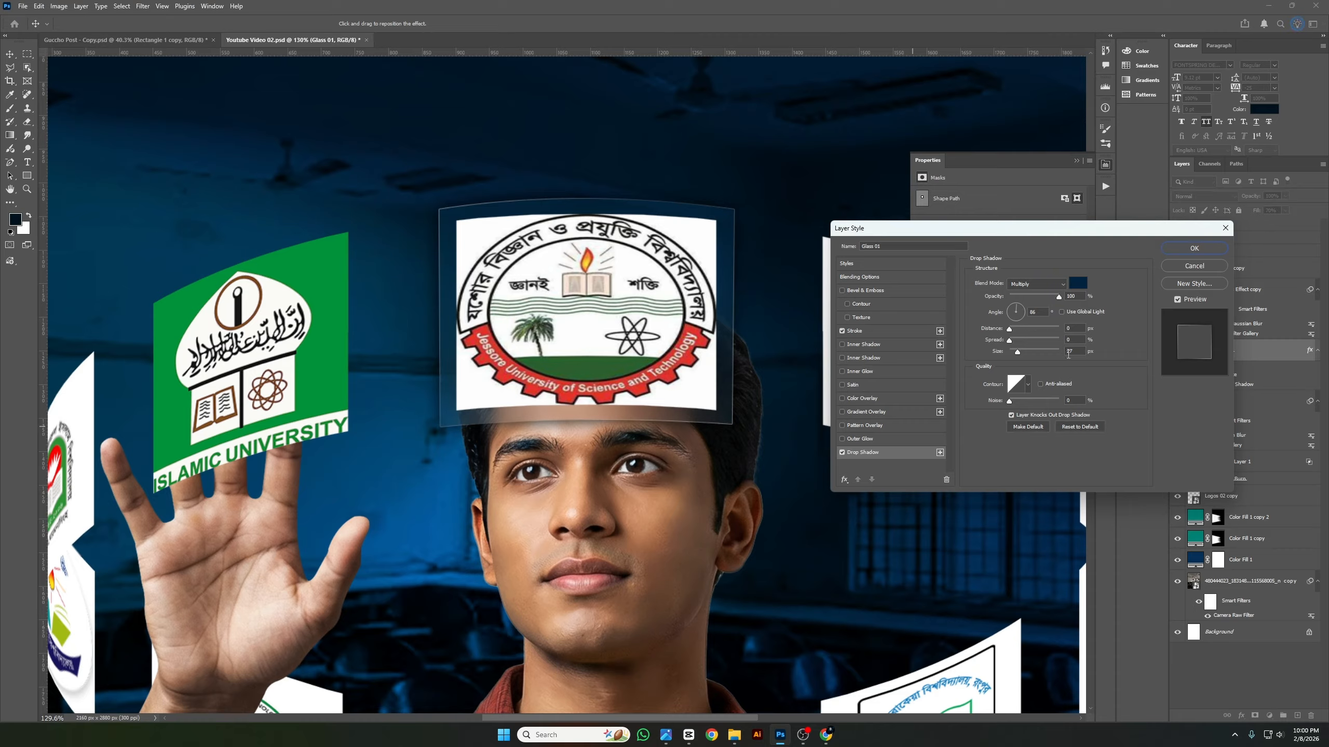
click(1078, 284)
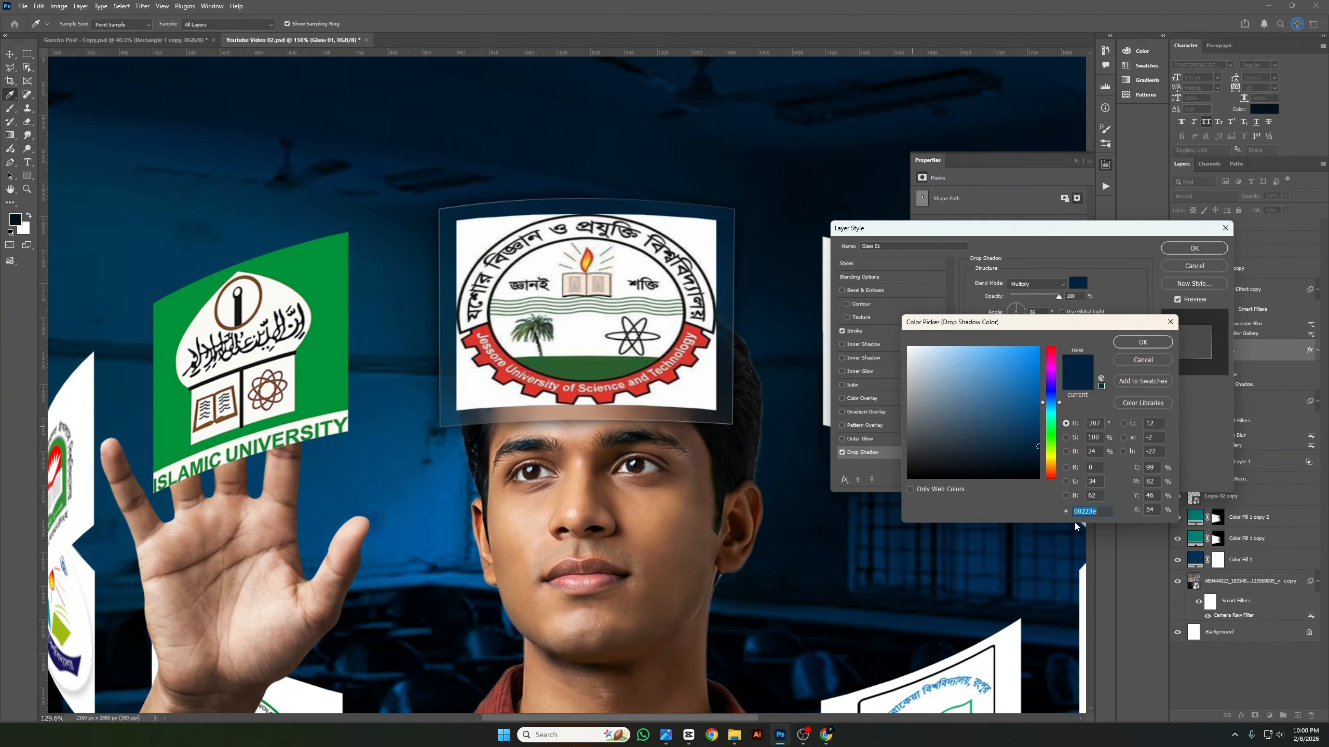
click(1140, 343)
click(1194, 248)
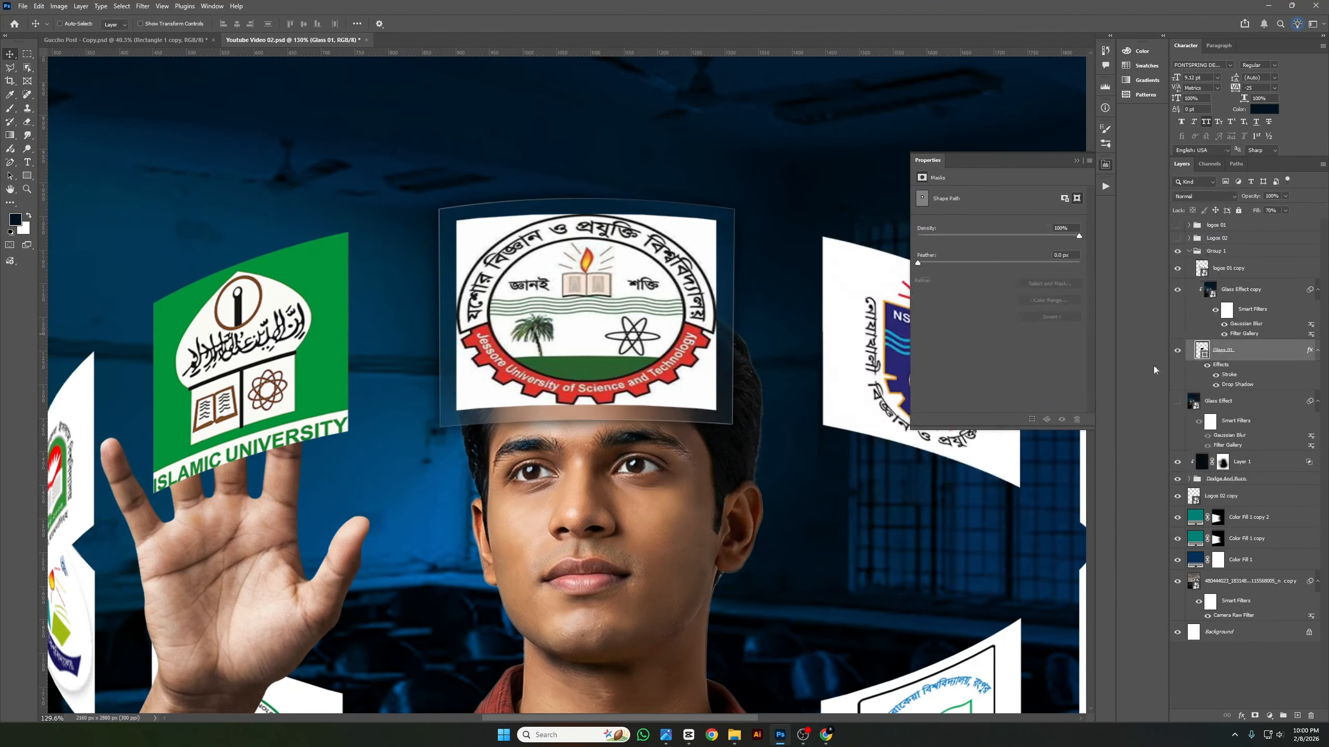
Save the poster document and check the central glass panel against the whole composition.
key(ctrl+0)
key(ctrl+s)
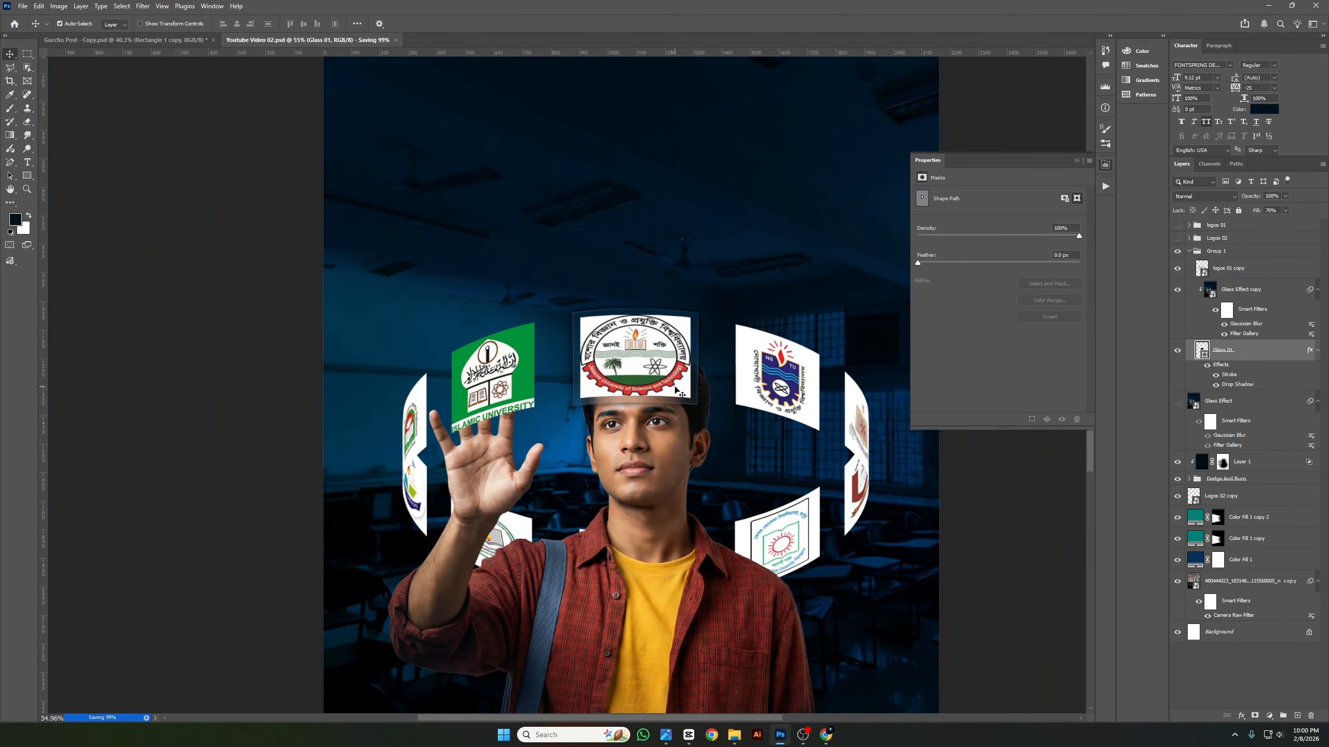
scroll(679, 392, up, 3)
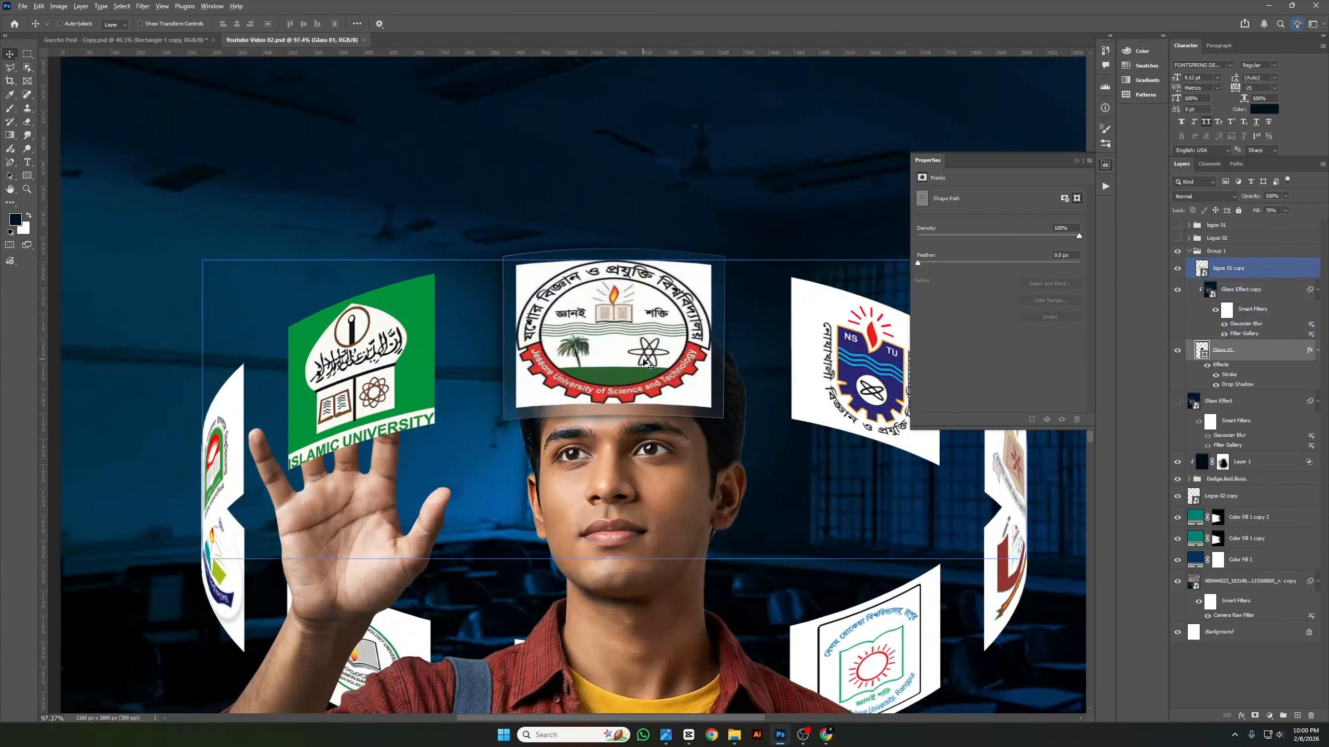
scroll(644, 363, down, 3)
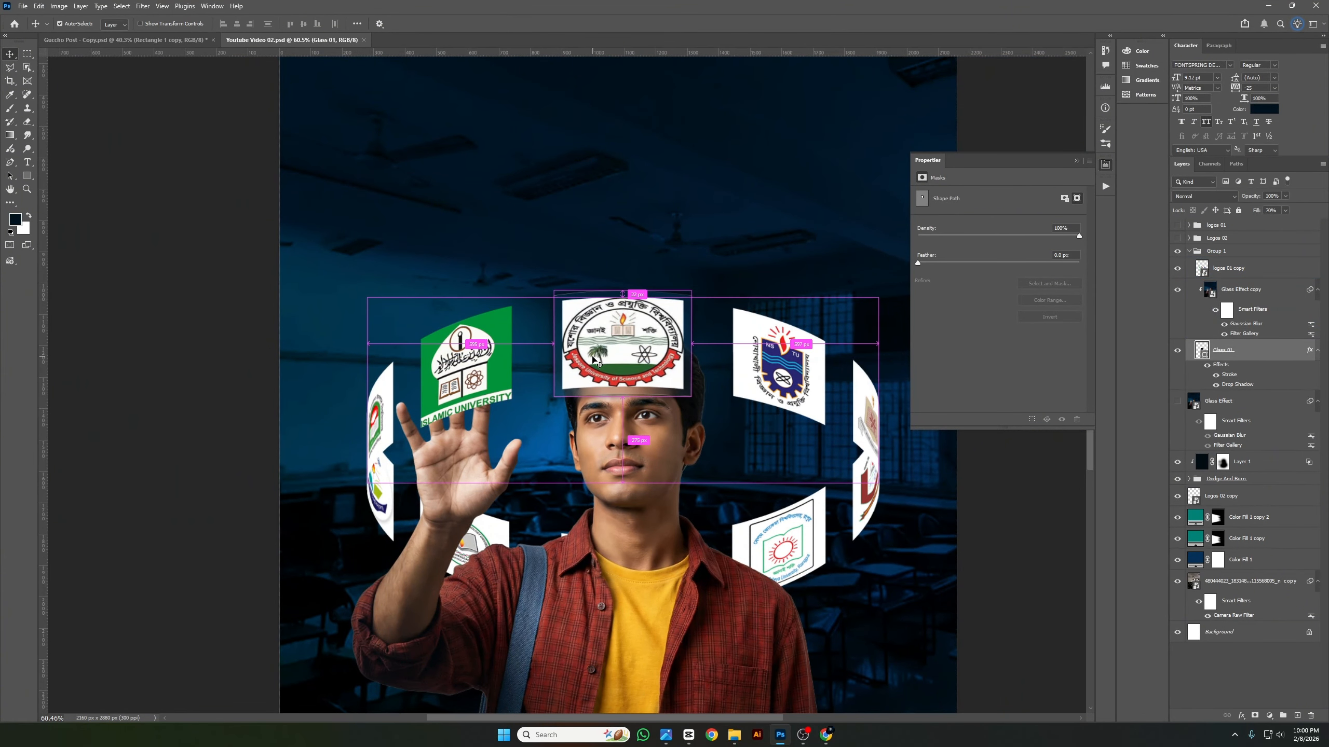
scroll(615, 364, right, 1)
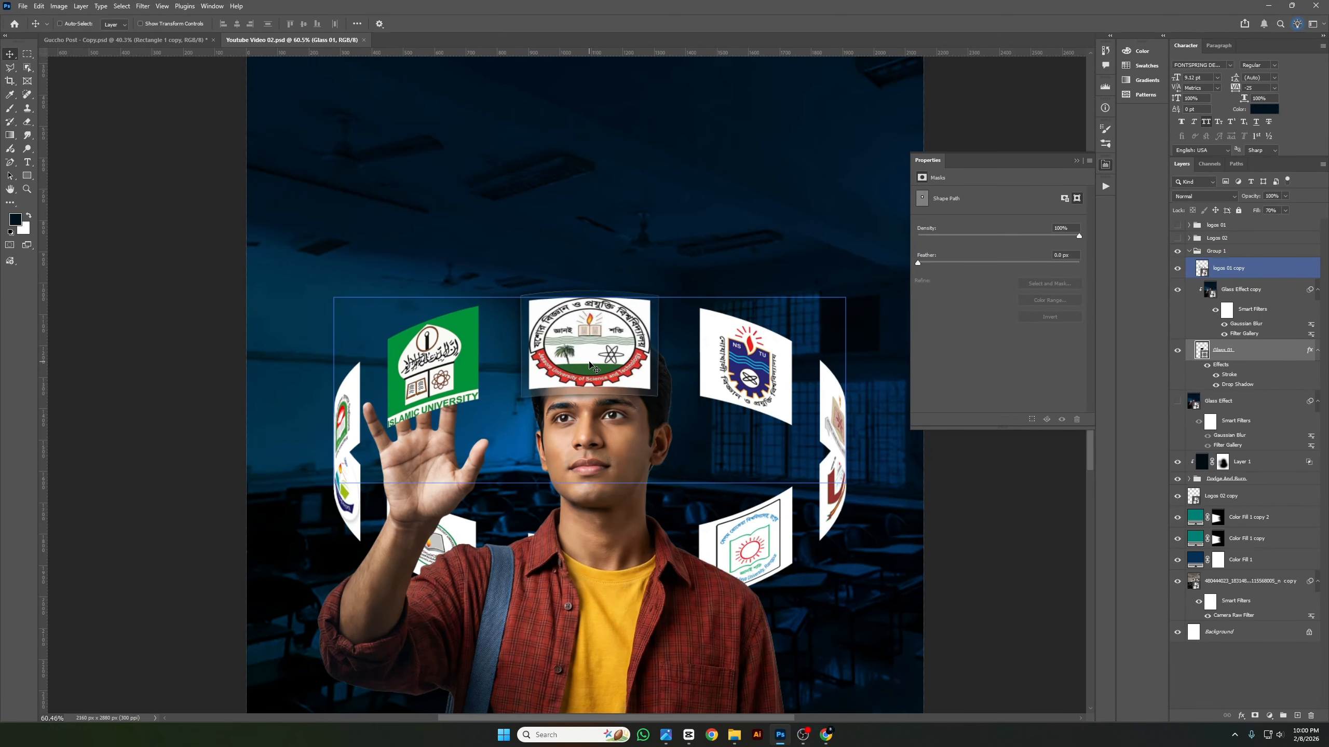
scroll(662, 353, up, 1)
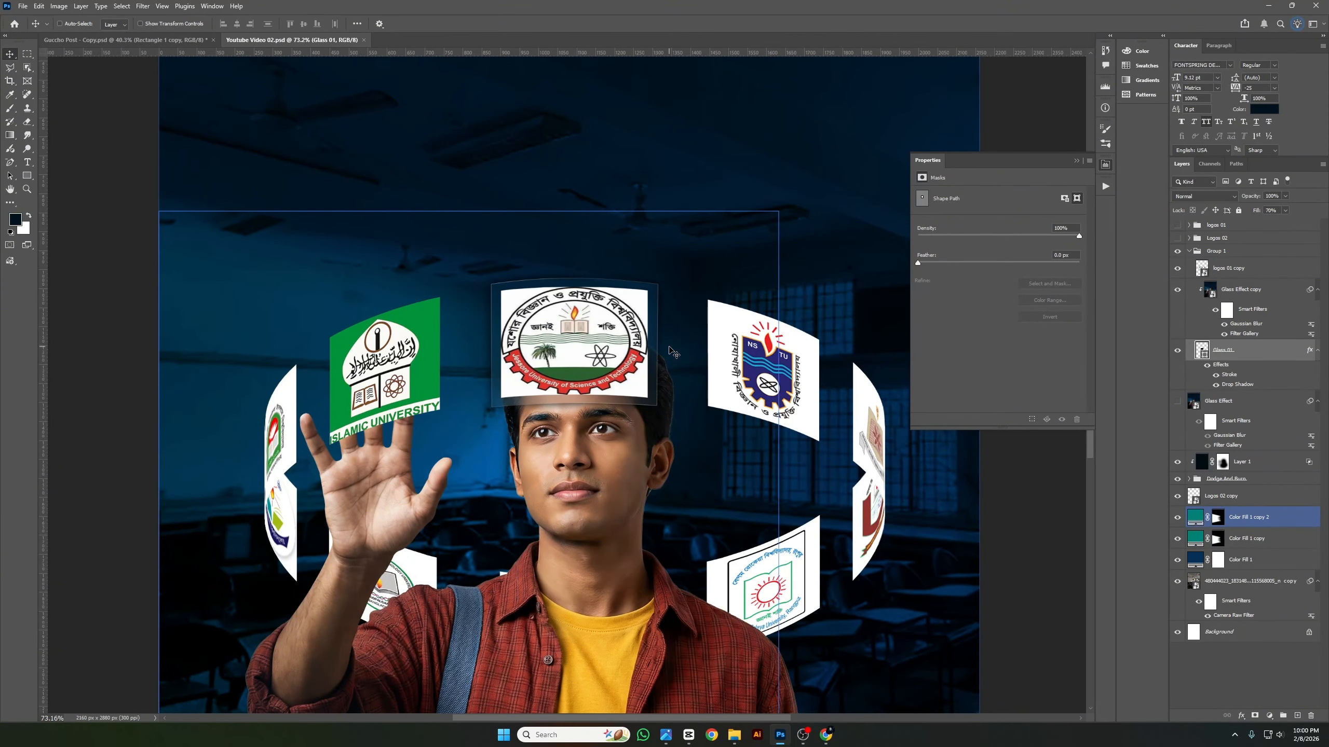
Copy the light flash effect layer from the Glass 01 group of Gaccho Post - Copy.psd into Youtube Video 02.psd, above Glass Effect copy.
ctrl+click(653, 379)
scroll(527, 343, up, 1)
ctrl+click(527, 343)
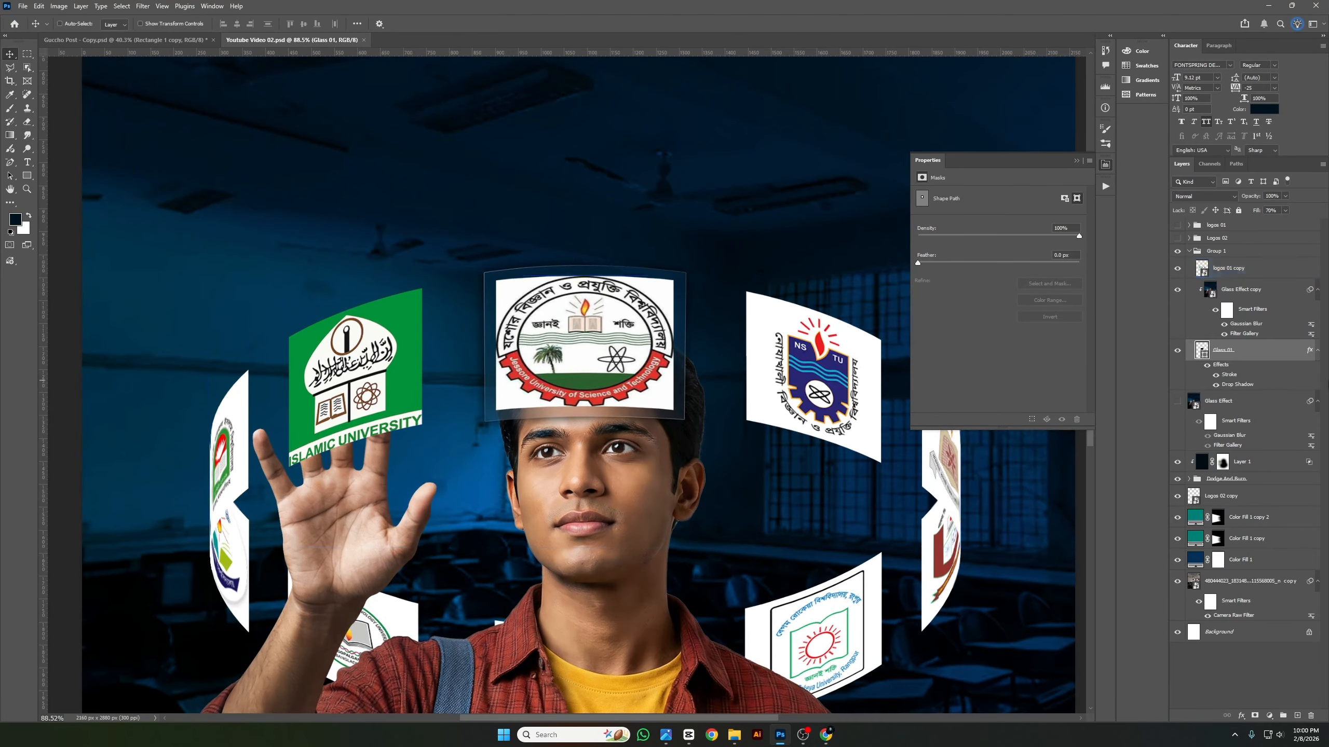
click(196, 38)
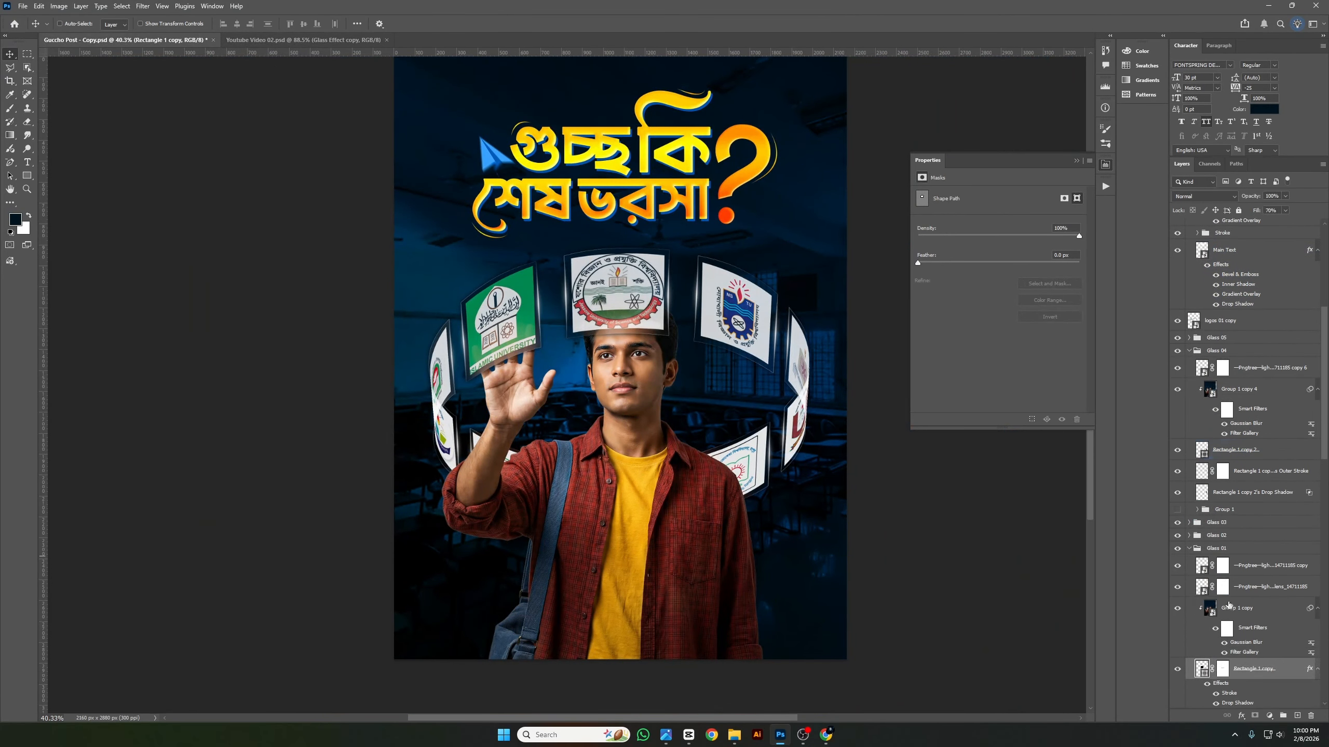
click(1266, 586)
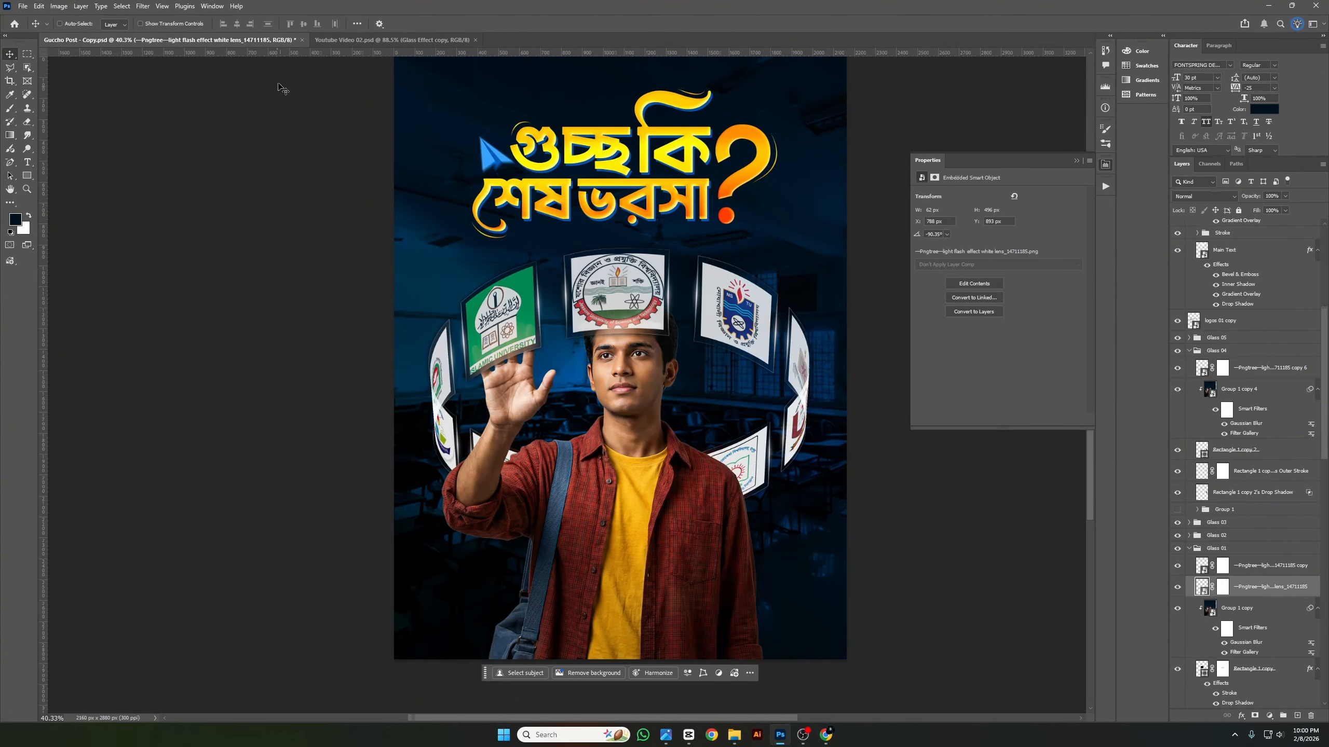
drag(338, 45, 1256, 299)
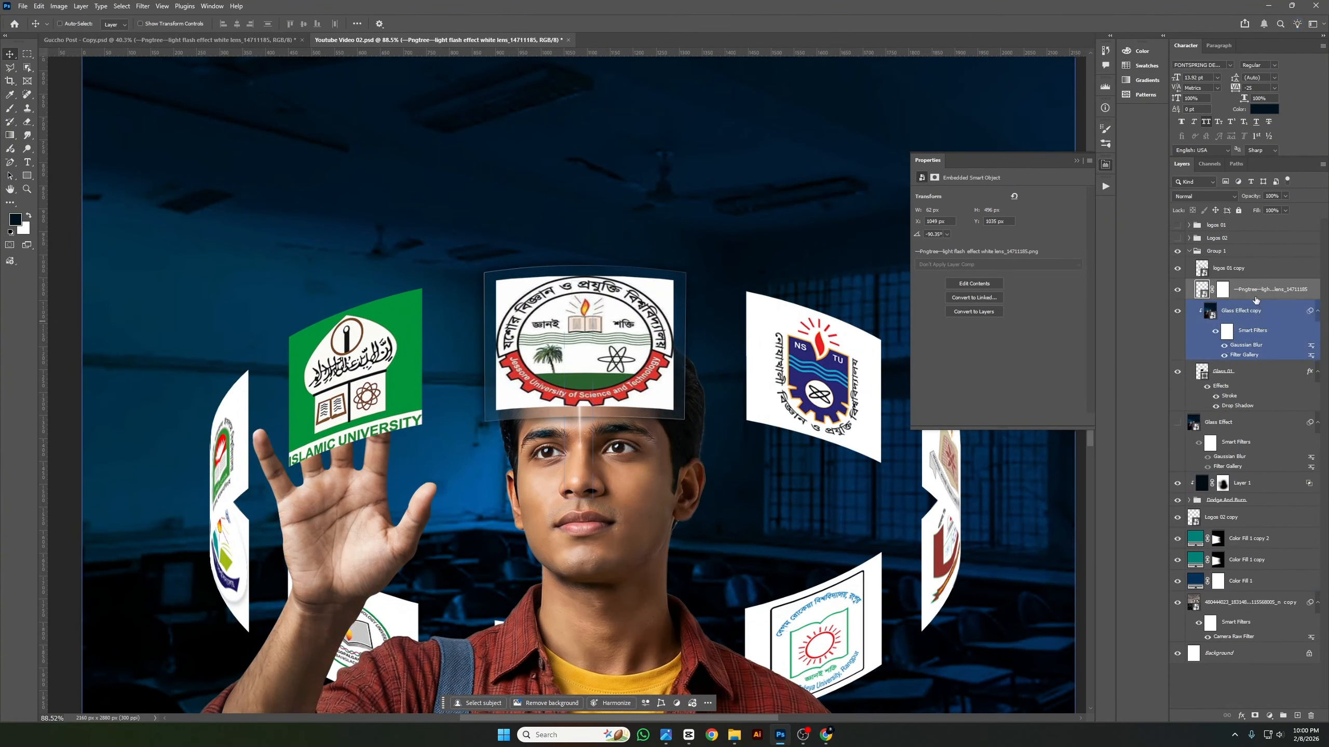
Delete the light flash layer's mask and move the flash onto the left edge of the central glass panel.
click(1222, 294)
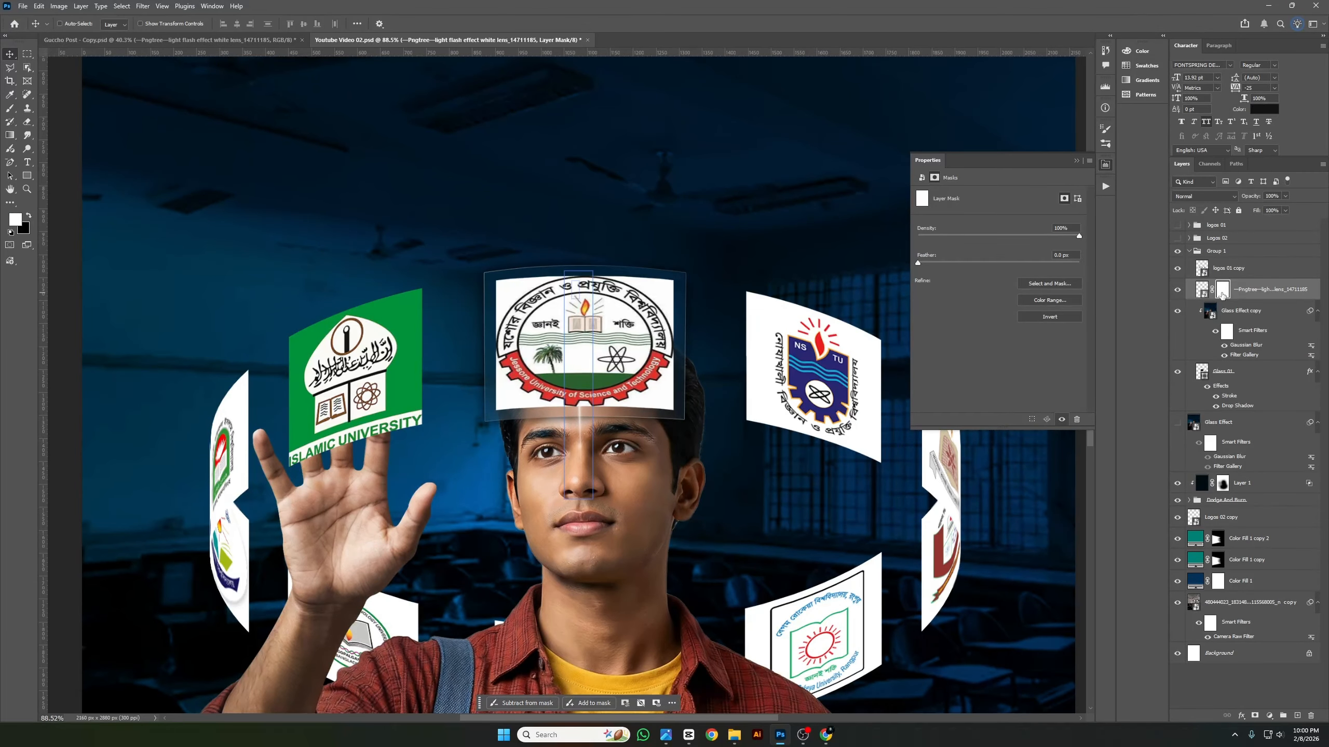
key(Delete)
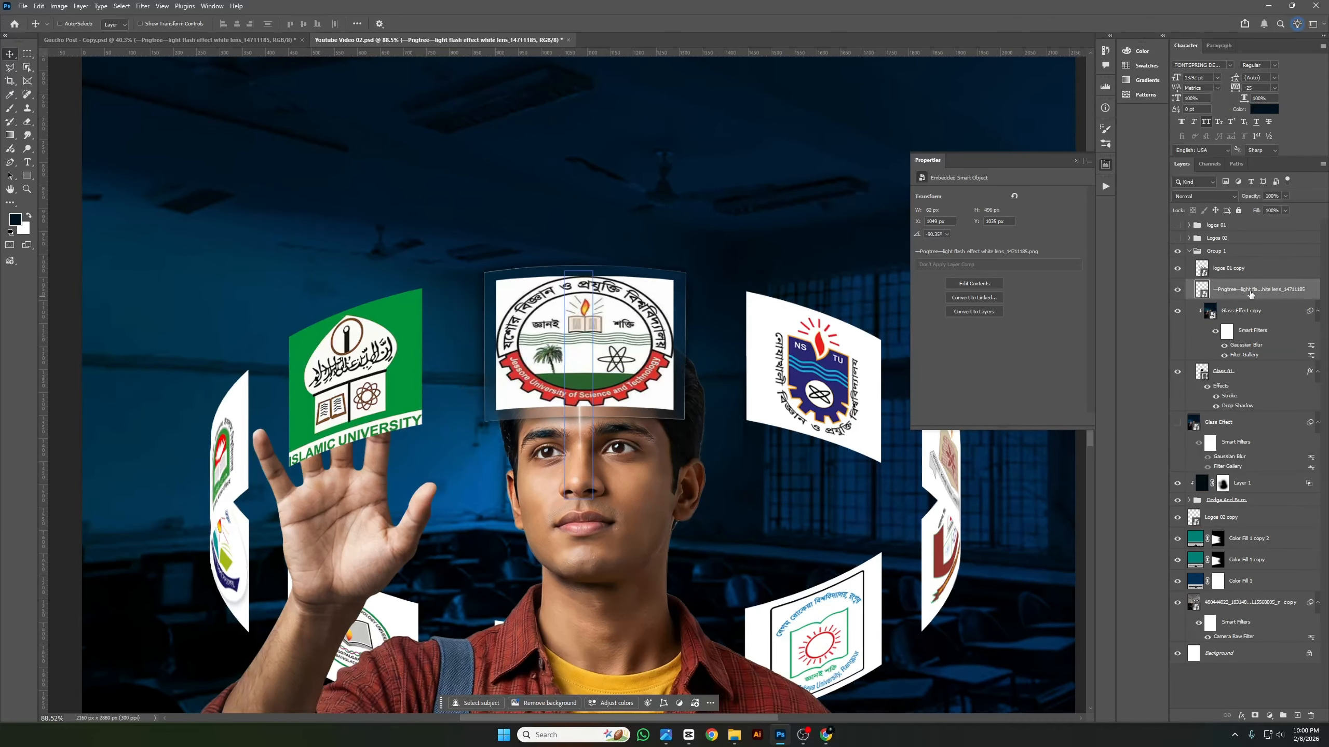
drag(580, 430, 497, 340)
scroll(473, 325, up, 3)
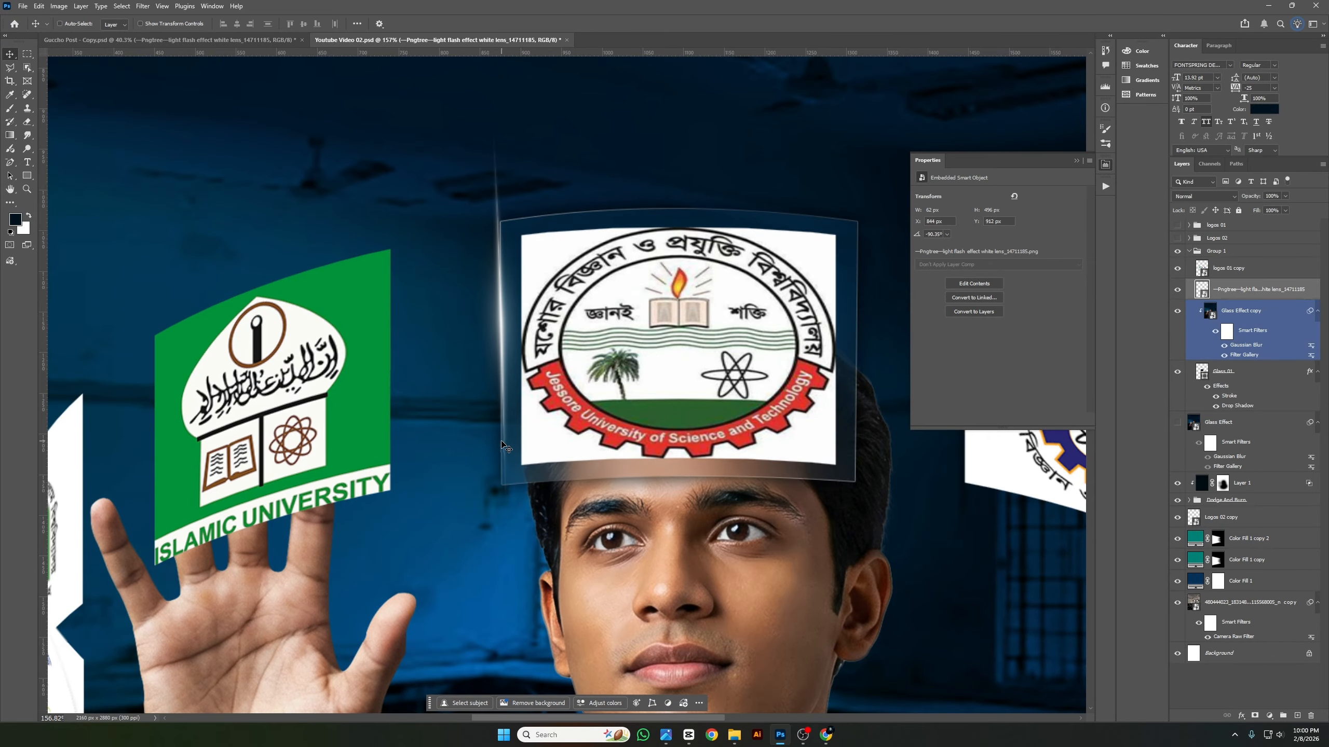
Rotate the light flash to about -88° and align it with the glass panel's left edge.
key(ctrl+t)
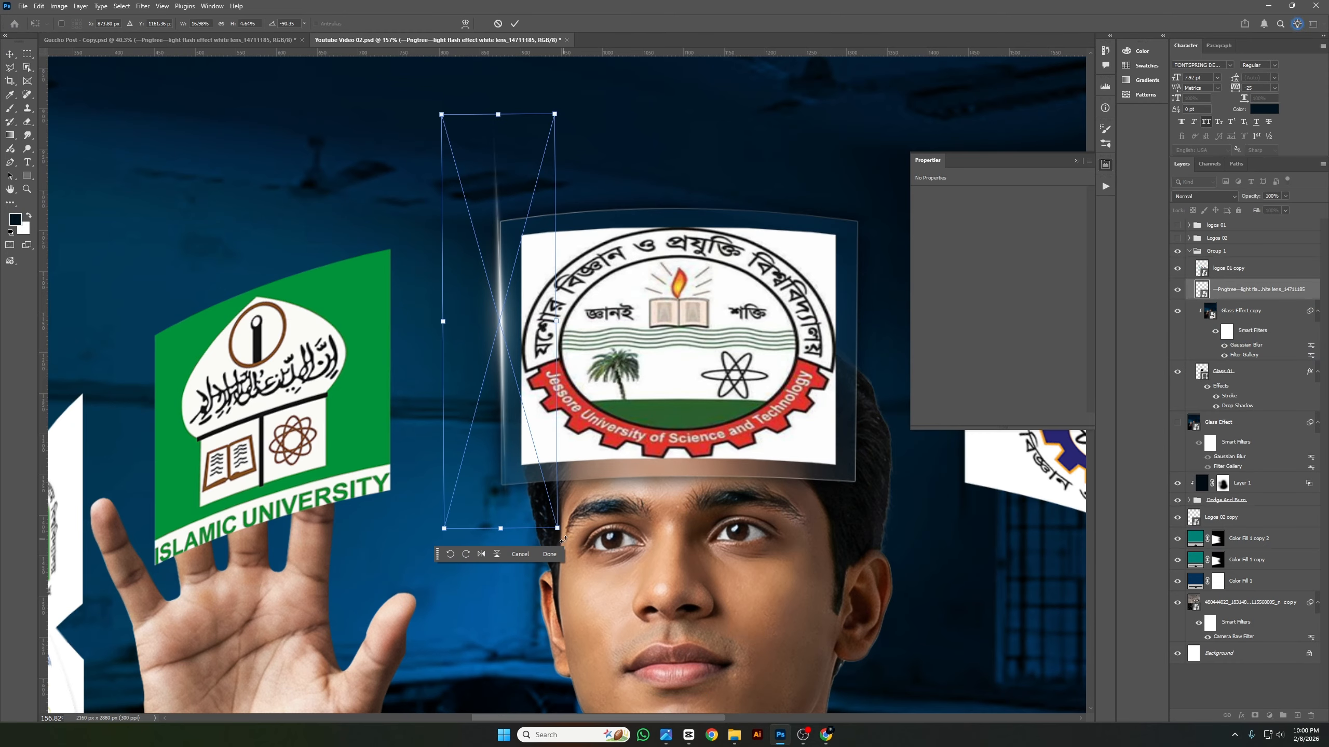
drag(563, 539, 555, 543)
drag(496, 335, 498, 347)
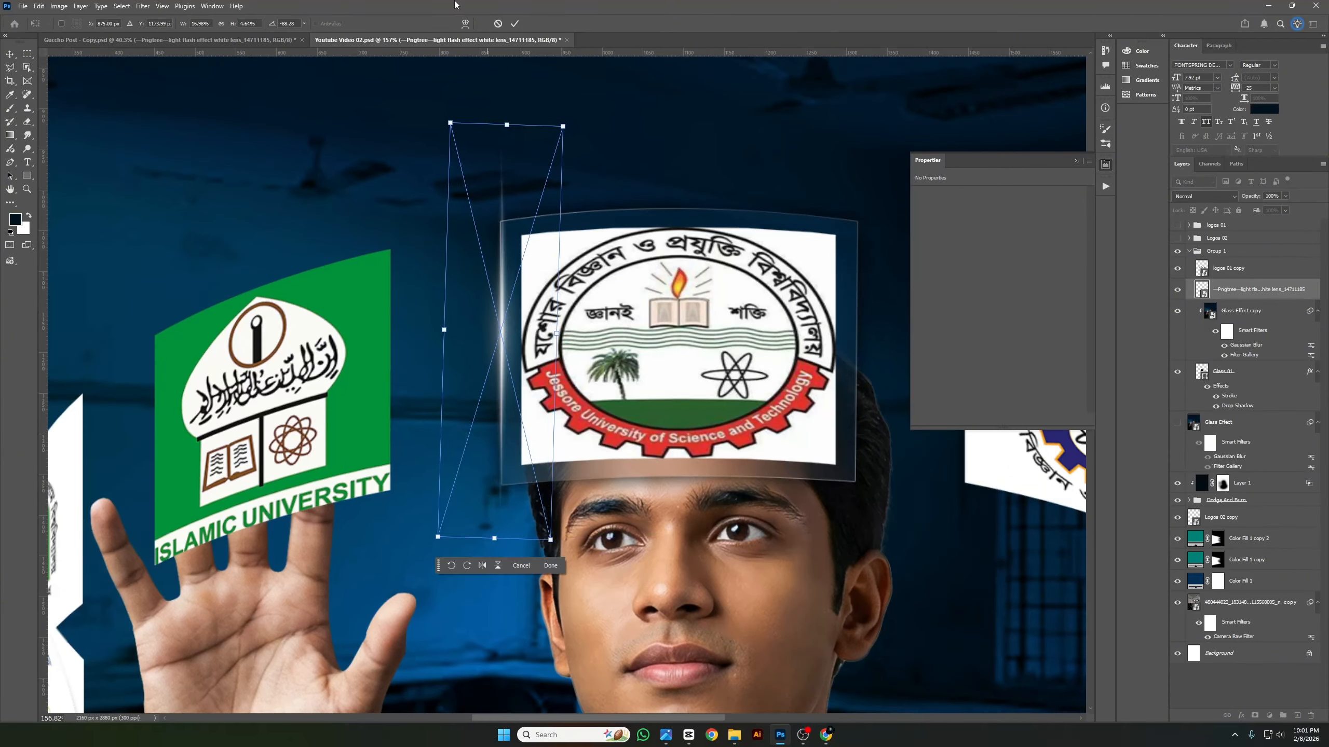
click(515, 22)
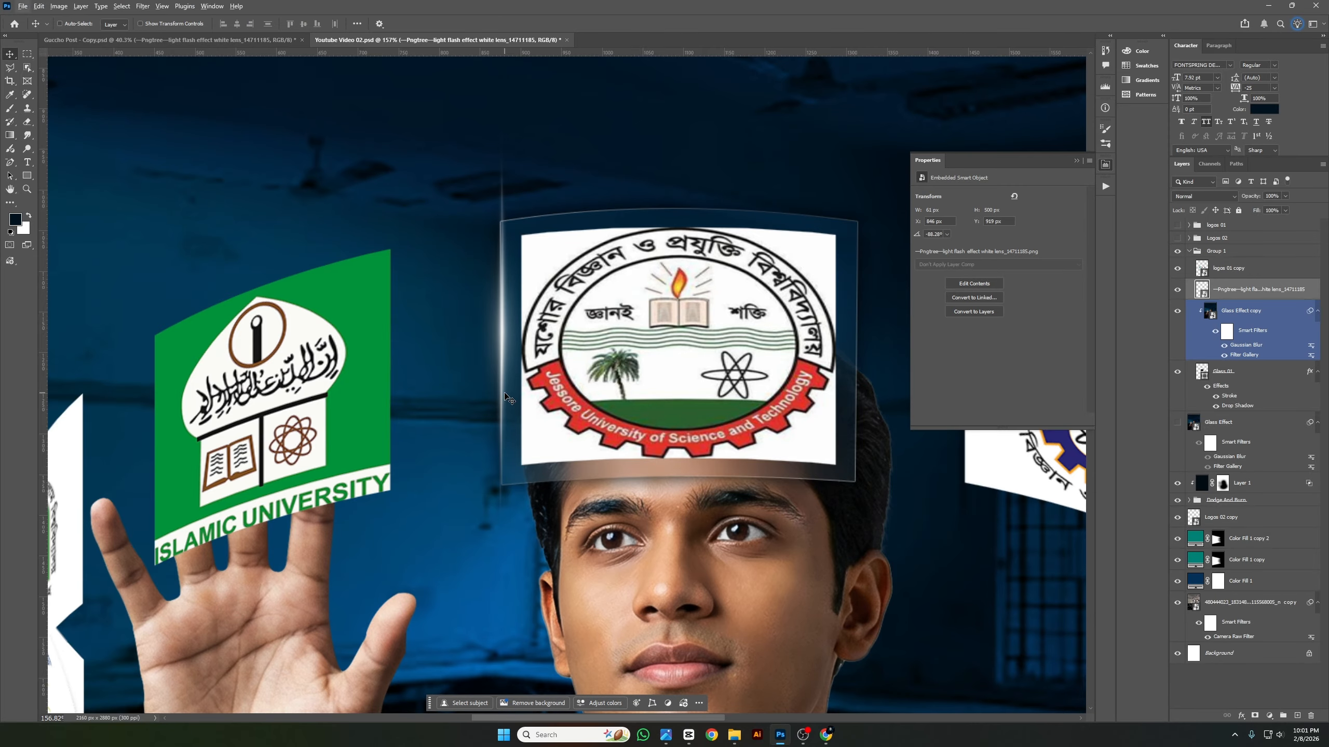
drag(507, 399, 507, 400)
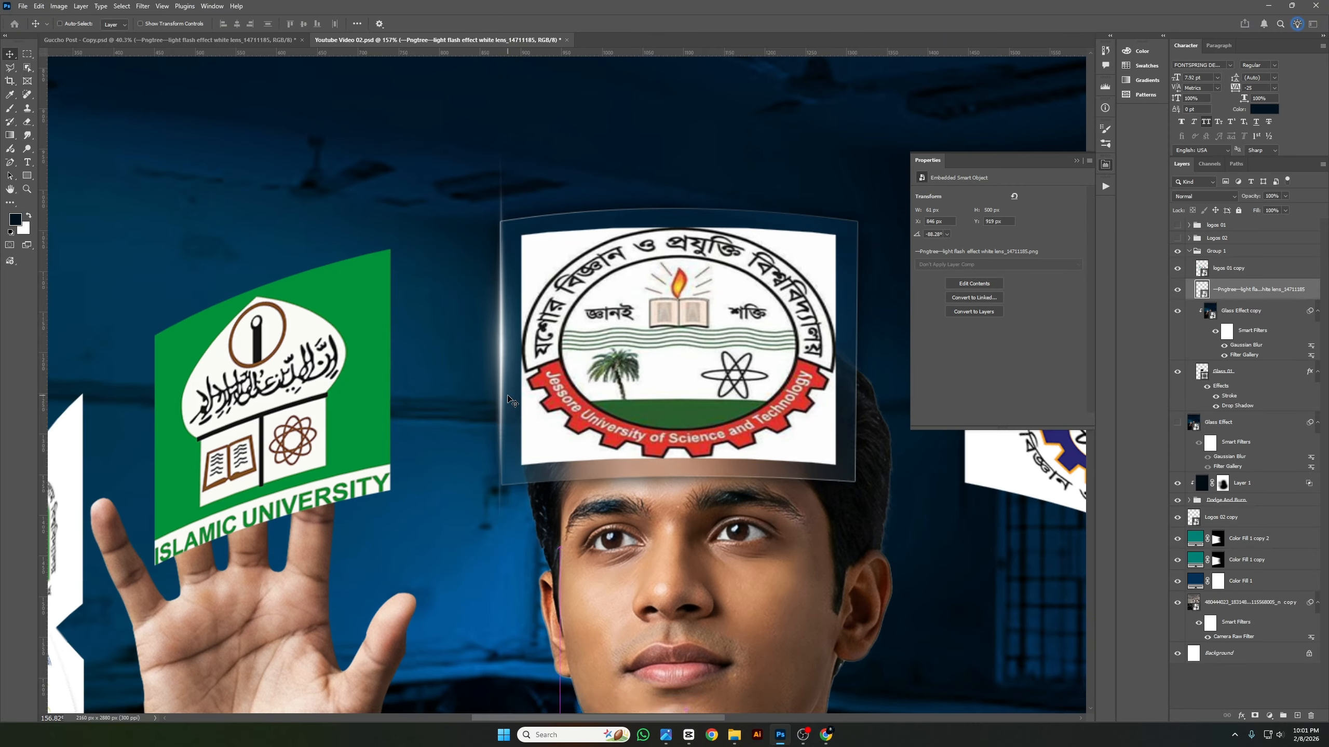
Warp the light flash by adjusting its upper and lower ends so it fits the glass panel's left edge.
scroll(510, 419, down, 2)
scroll(508, 417, up, 2)
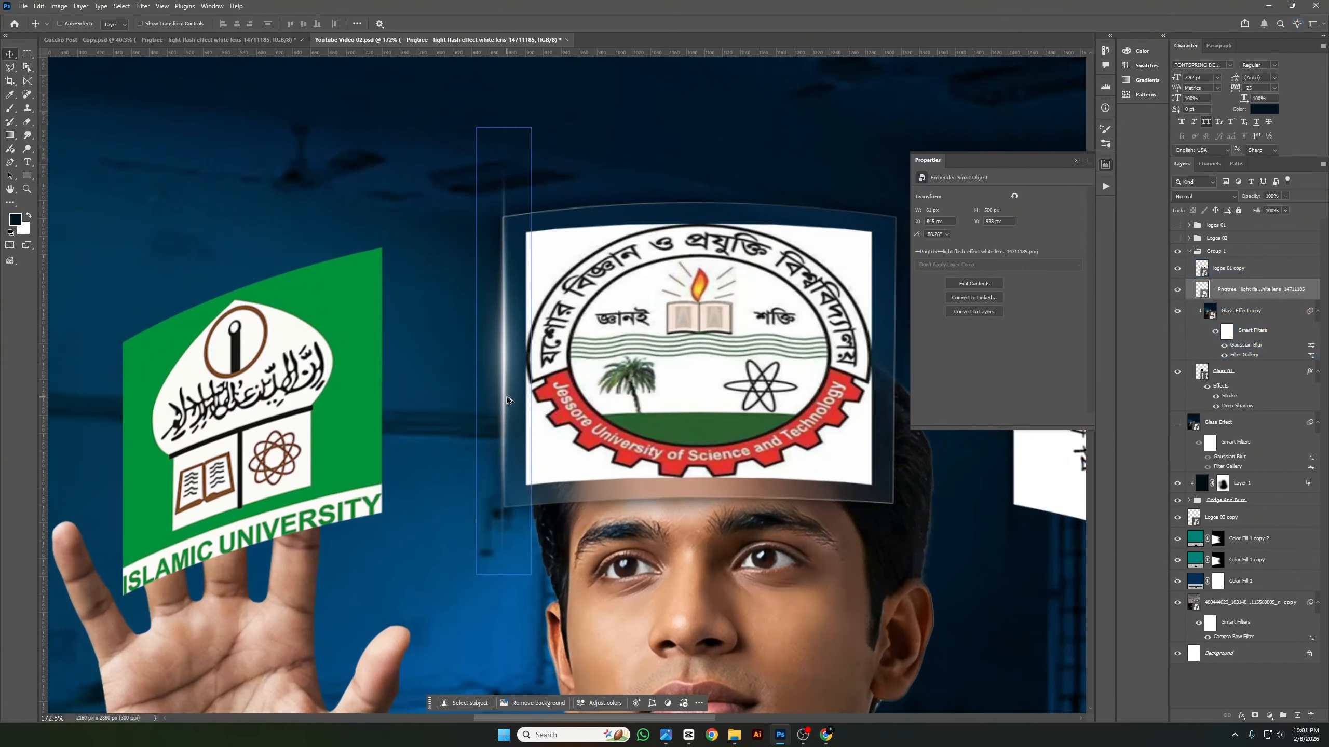
key(ctrl+t)
right_click(496, 340)
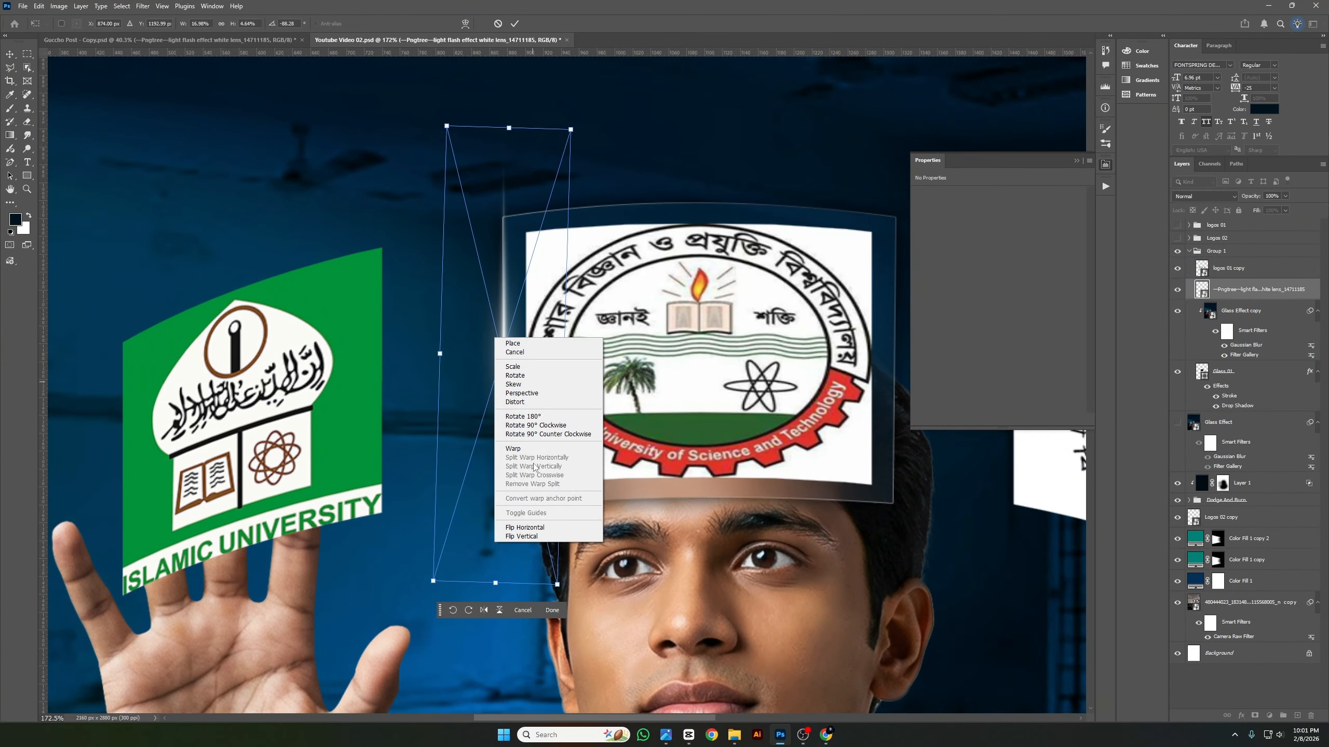
click(514, 448)
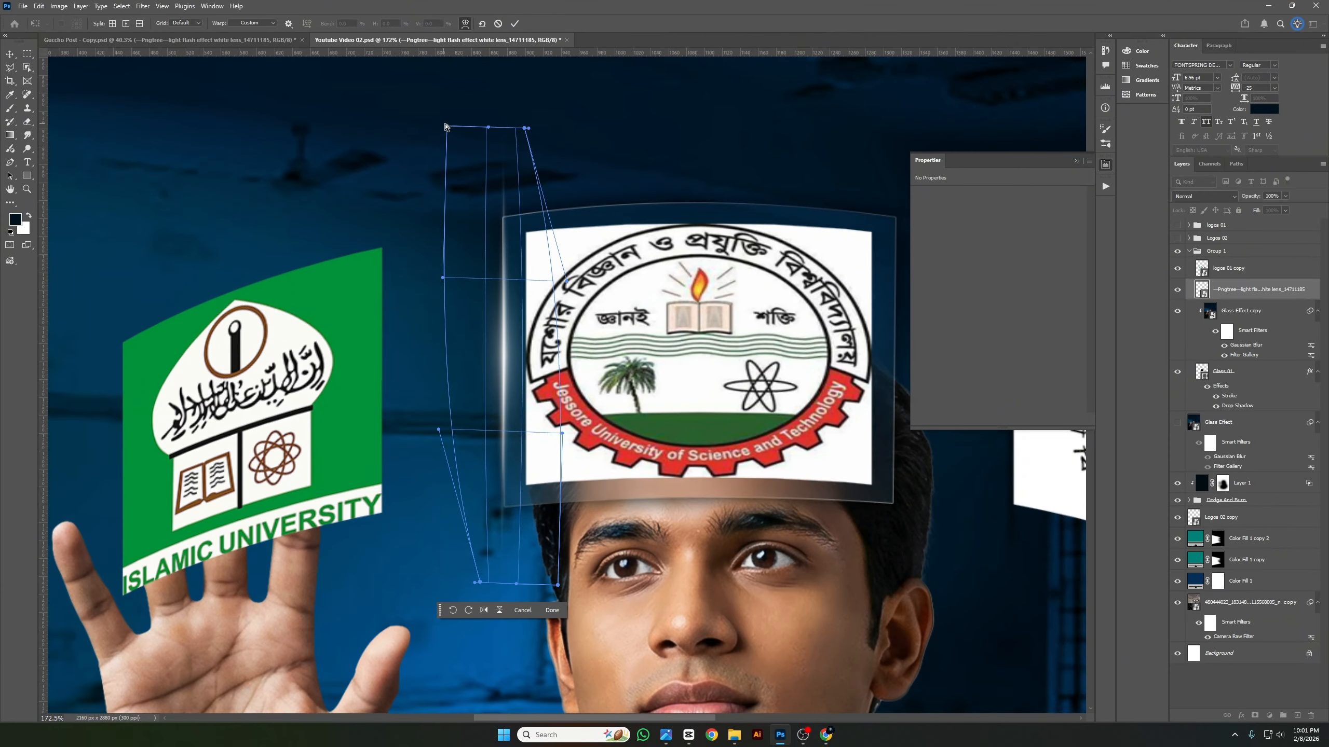
drag(448, 127, 438, 127)
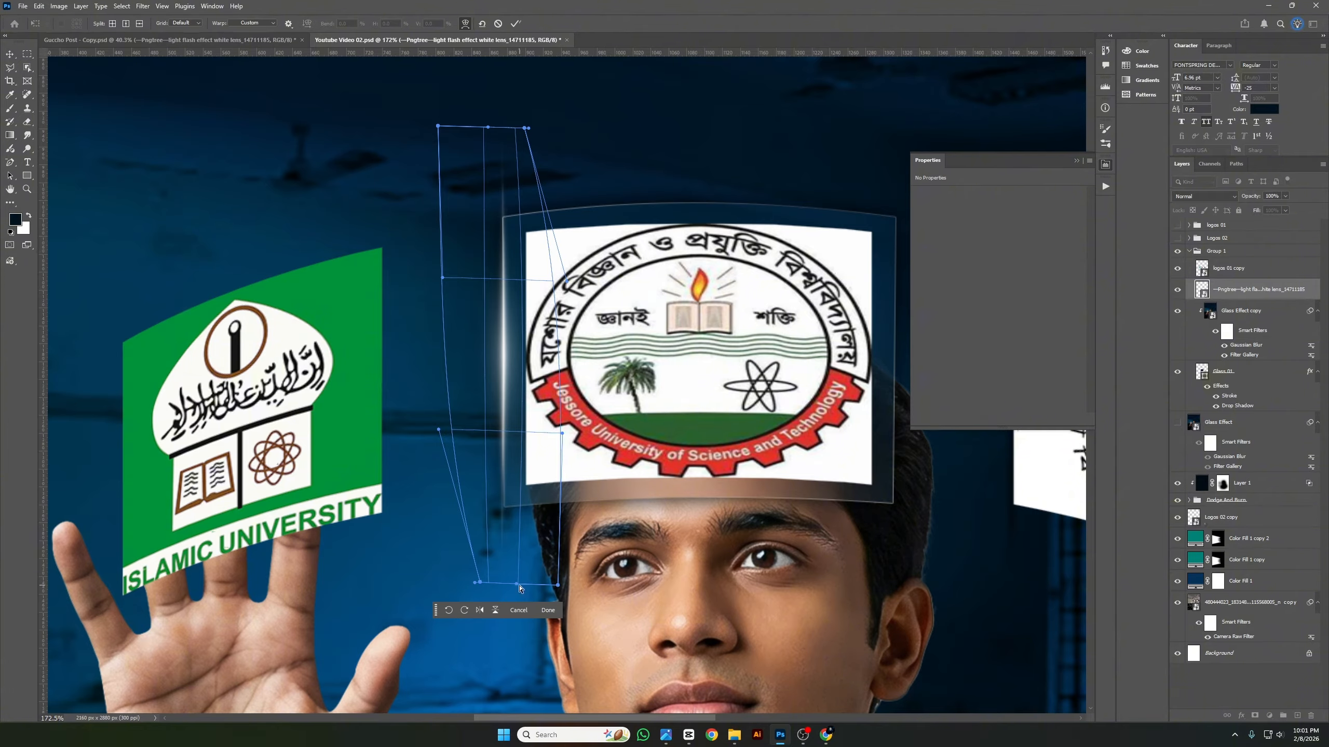
drag(526, 577, 529, 575)
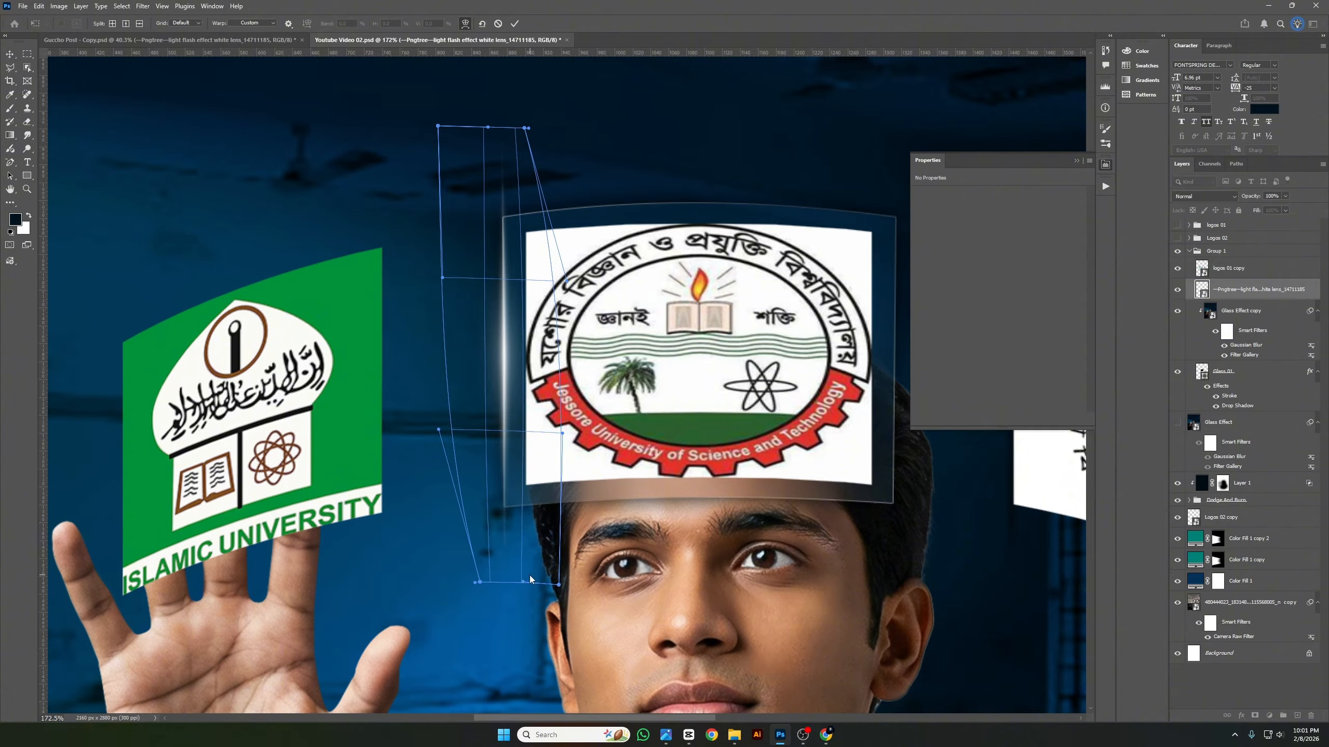
click(515, 23)
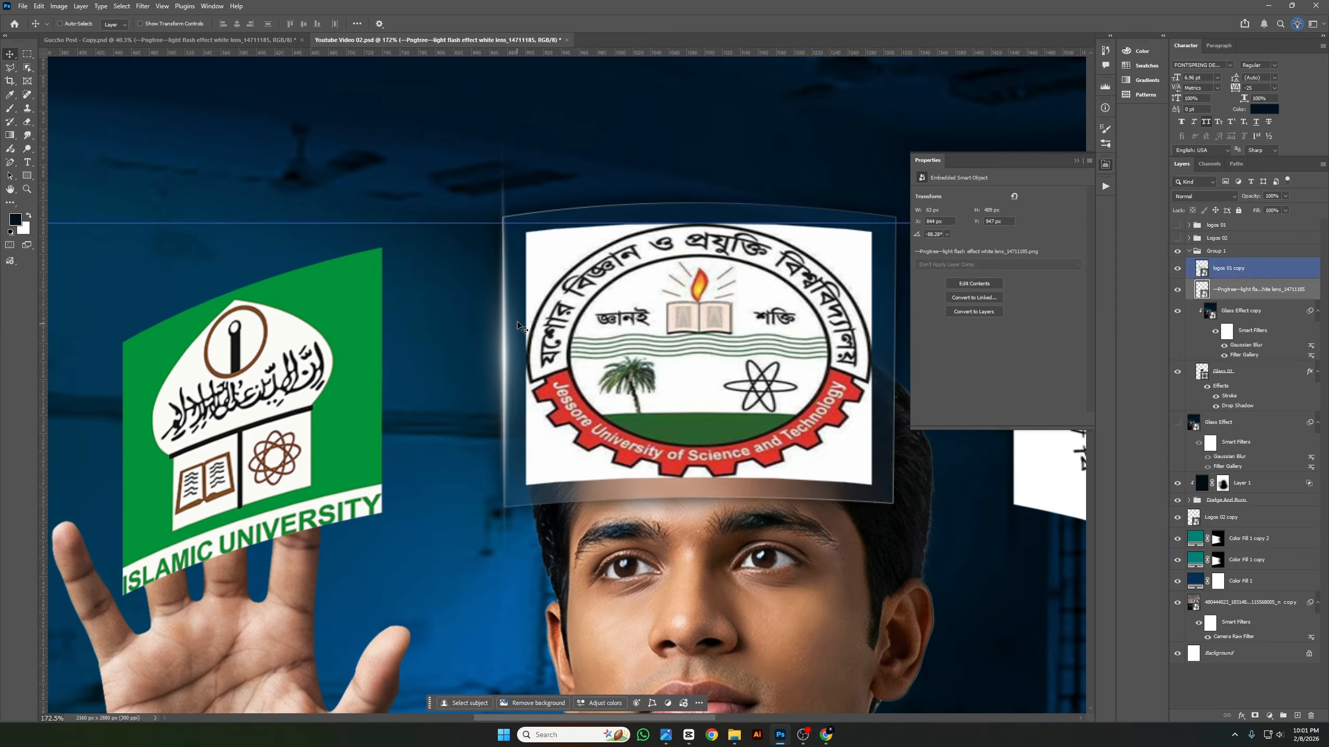
Duplicate the light flash layer and place the copy on the glass panel's right edge.
drag(518, 339, 863, 374)
scroll(858, 376, right, 3)
drag(734, 382, 782, 387)
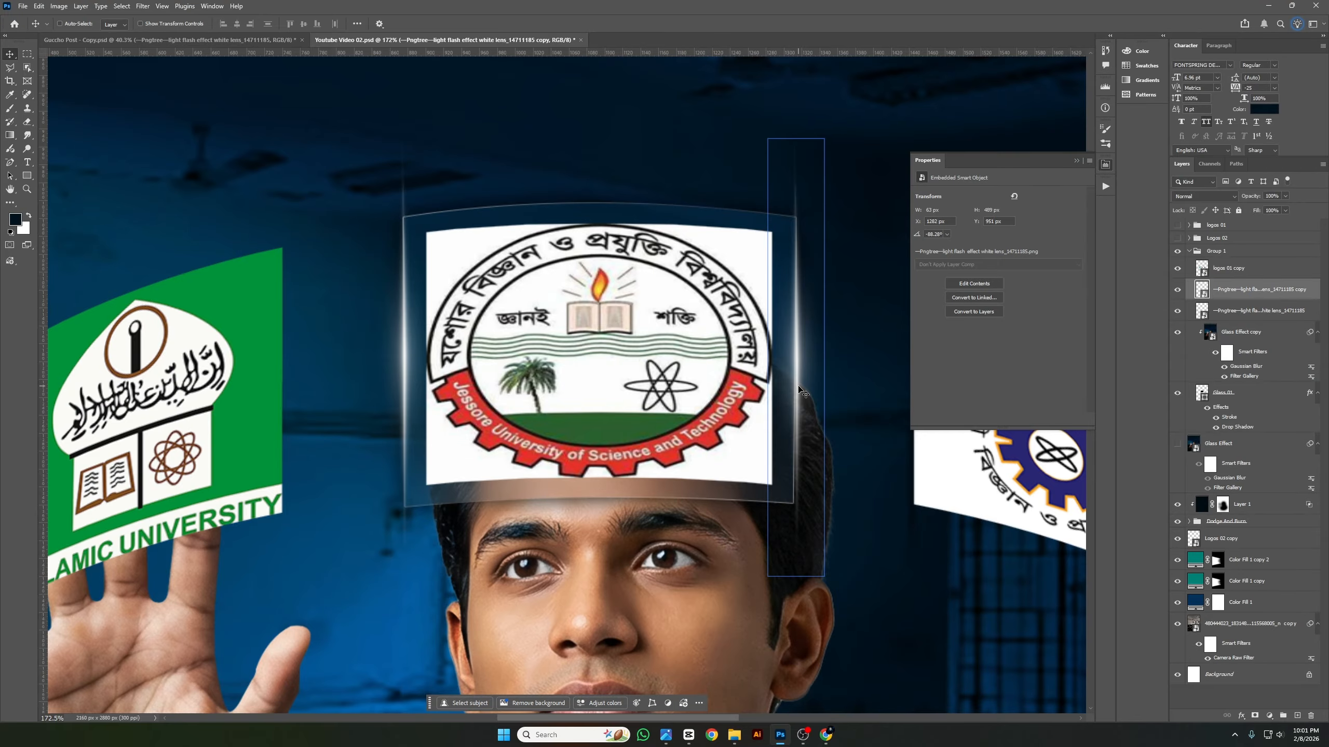
Warp the duplicated light flash by adjusting its upper and lower ends so it fits the glass panel's right edge.
key(ctrl+t)
right_click(798, 378)
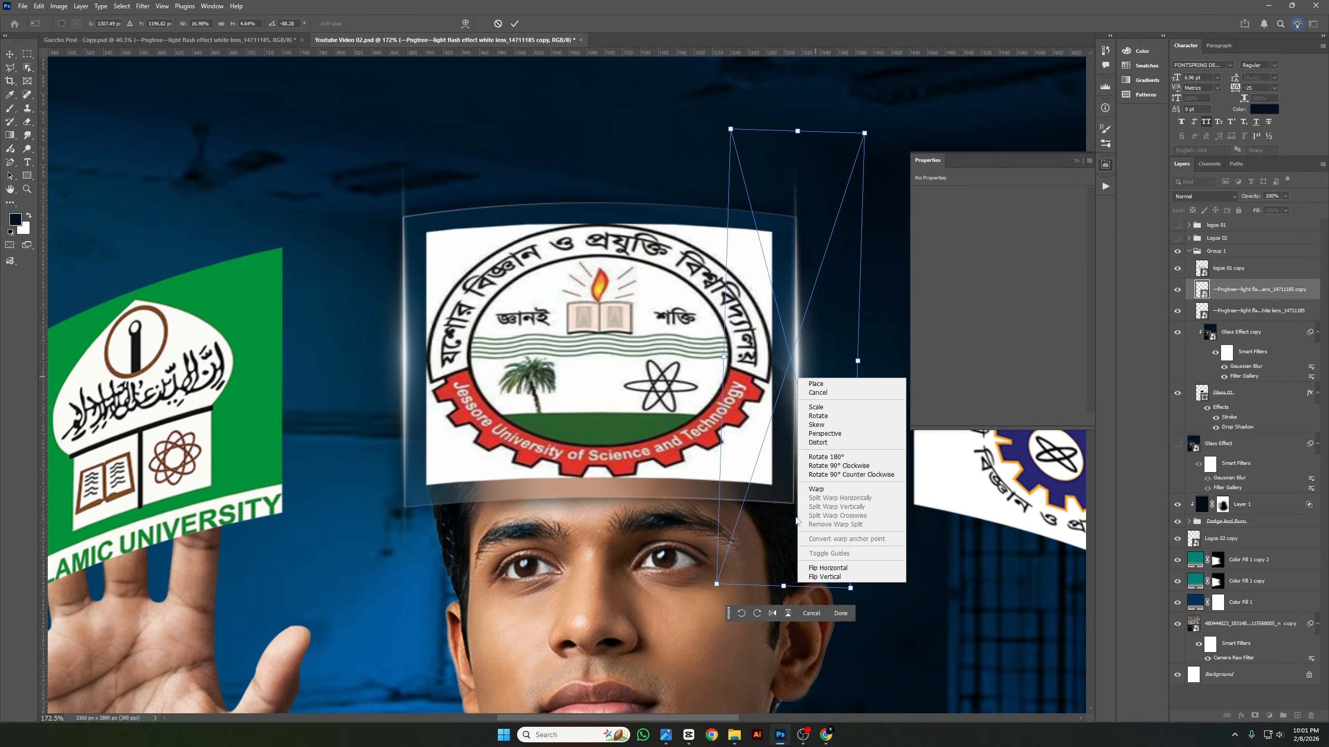
click(828, 490)
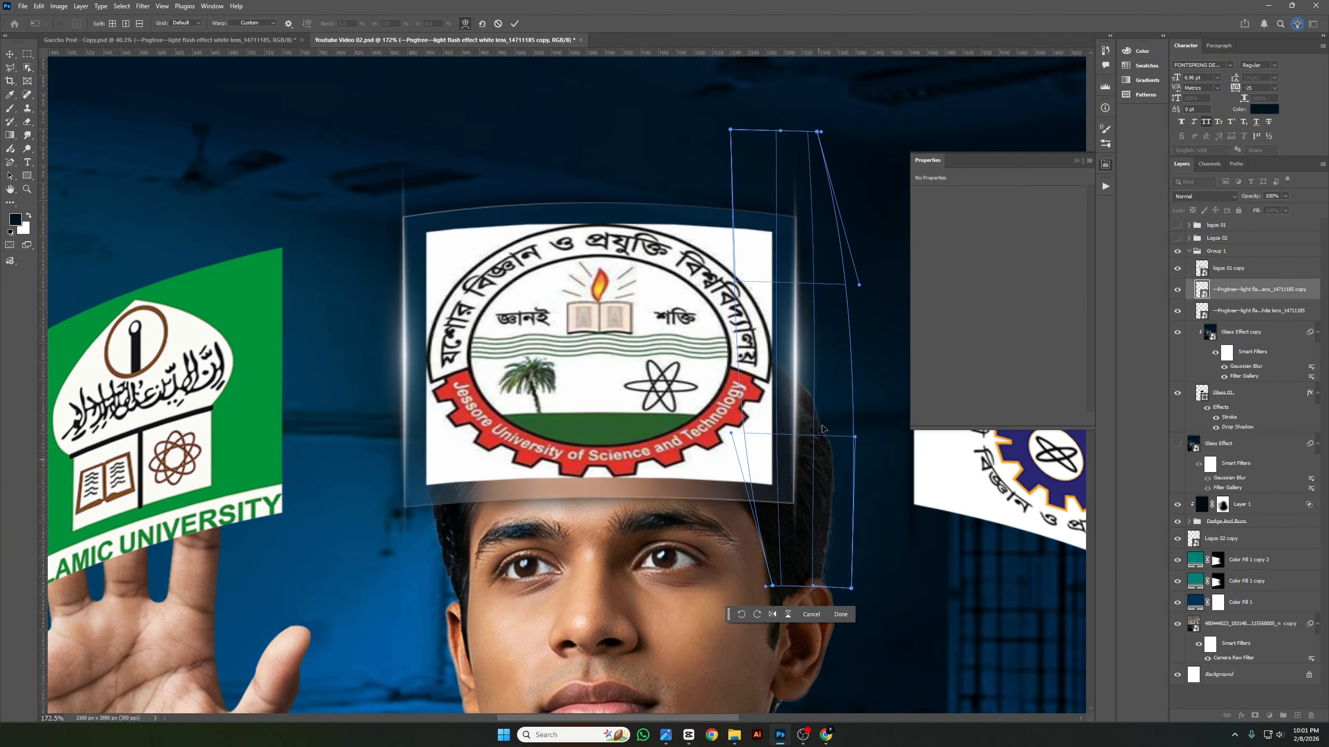
click(515, 24)
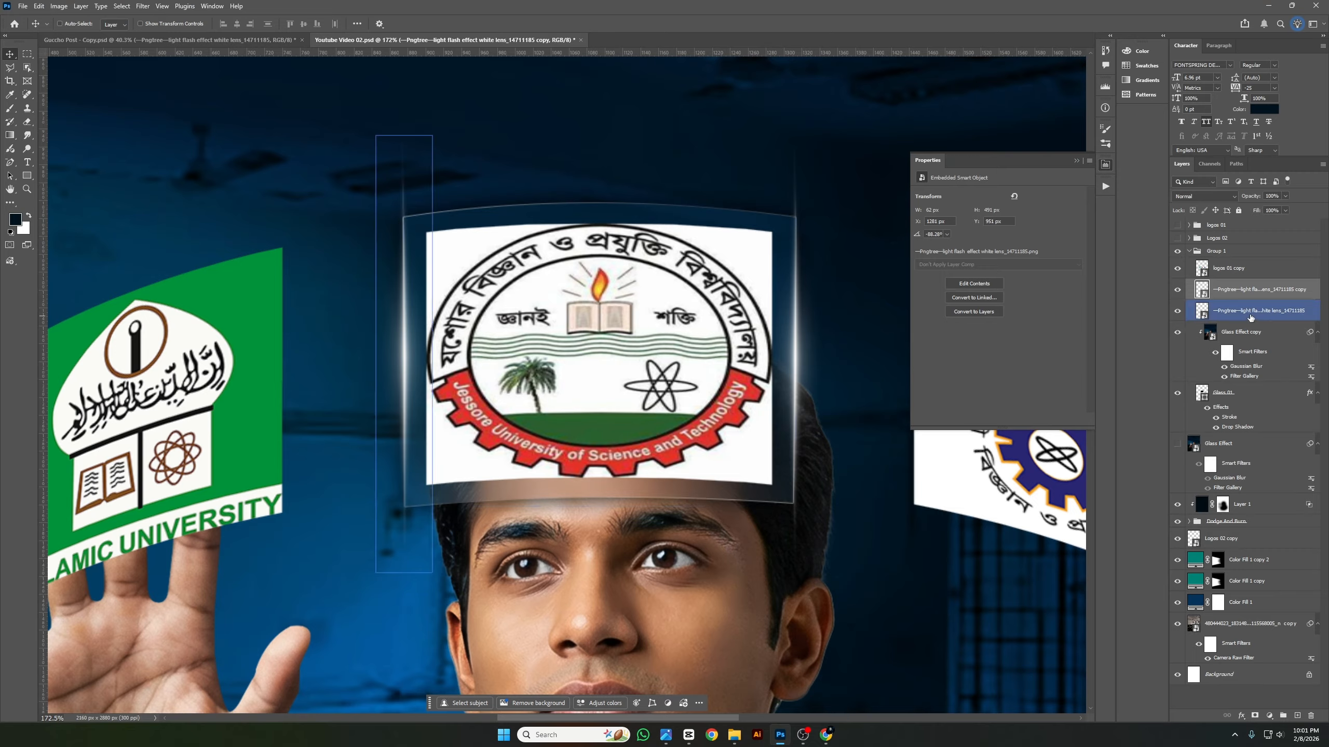
Add a layer mask to the left light flash and paint black over its ends beyond the glass panel's edge.
click(1255, 310)
click(1254, 715)
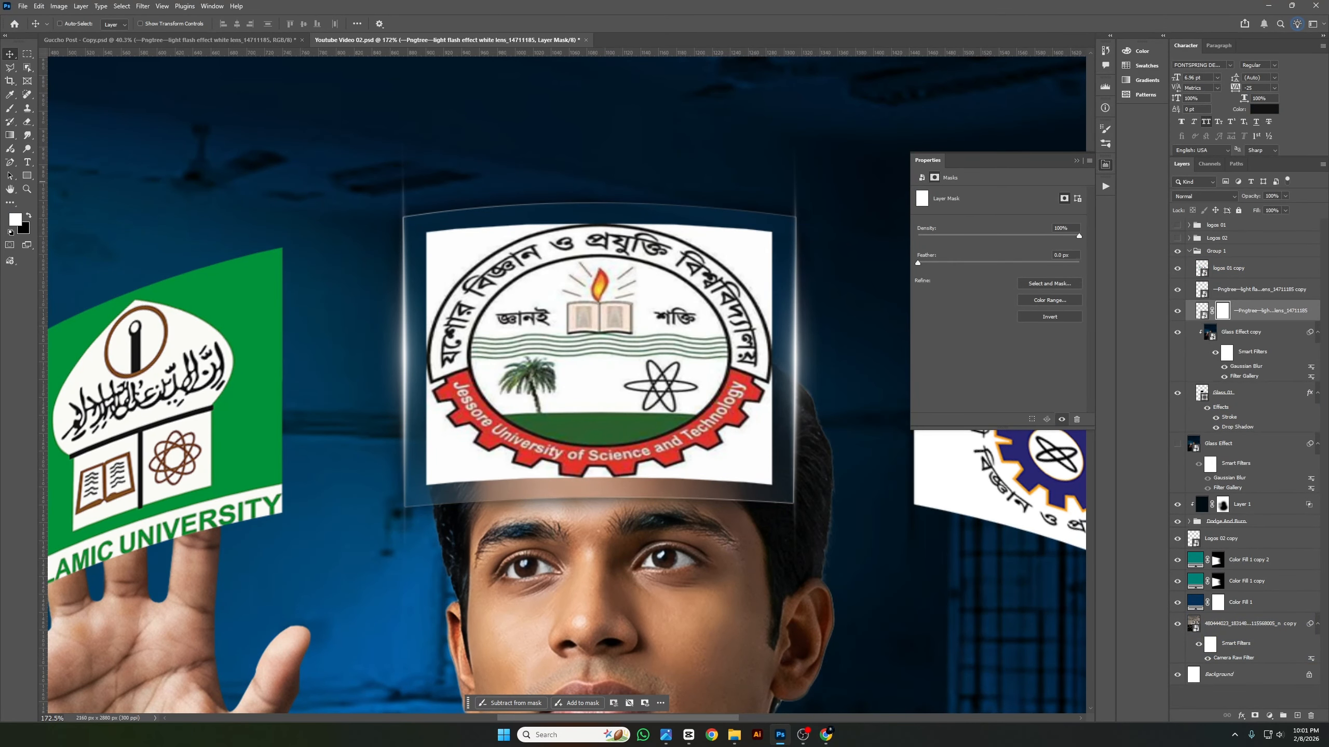
key(b)
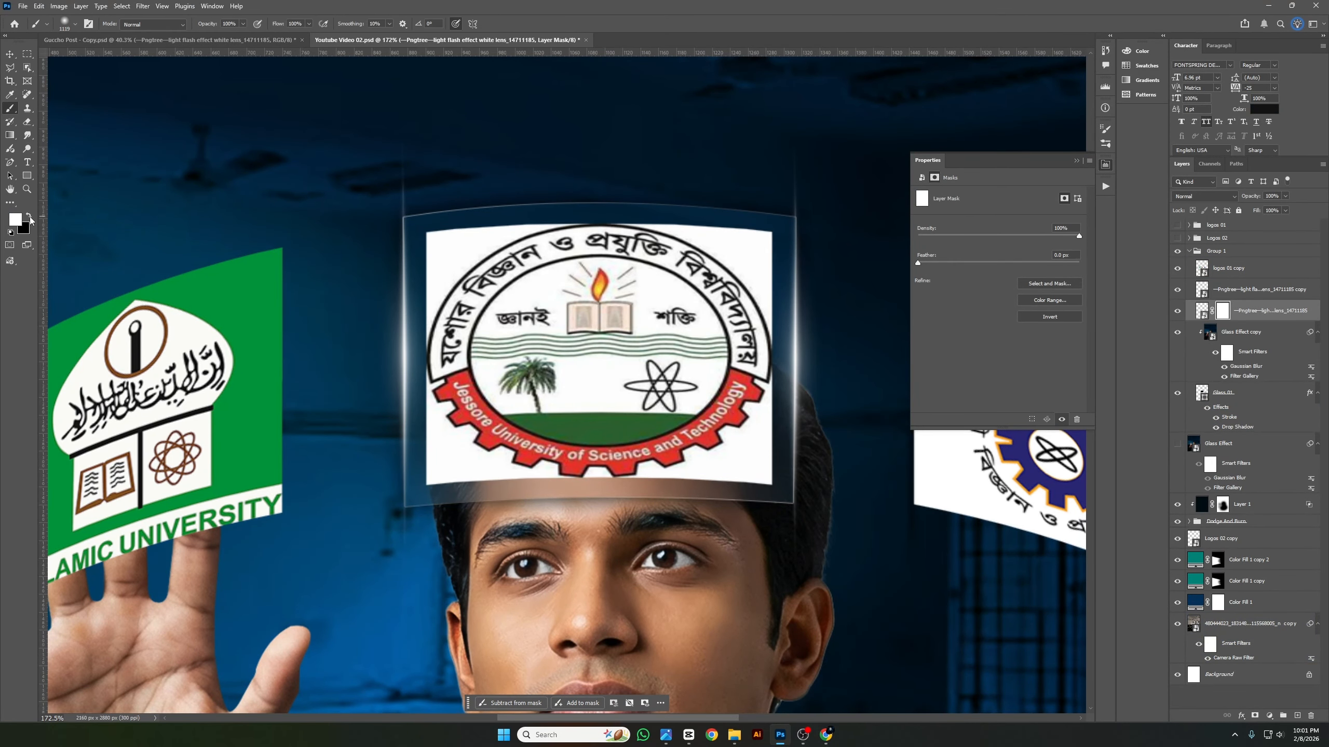
click(29, 216)
mouse_move(784, 544)
mouse_down()
mouse_move(801, 455)
mouse_move(662, 525)
mouse_up()
drag(780, 523, 725, 523)
Mask the right light flash copy, paint out its ends above and below the glass panel, and save the document.
drag(1243, 302, 1242, 290)
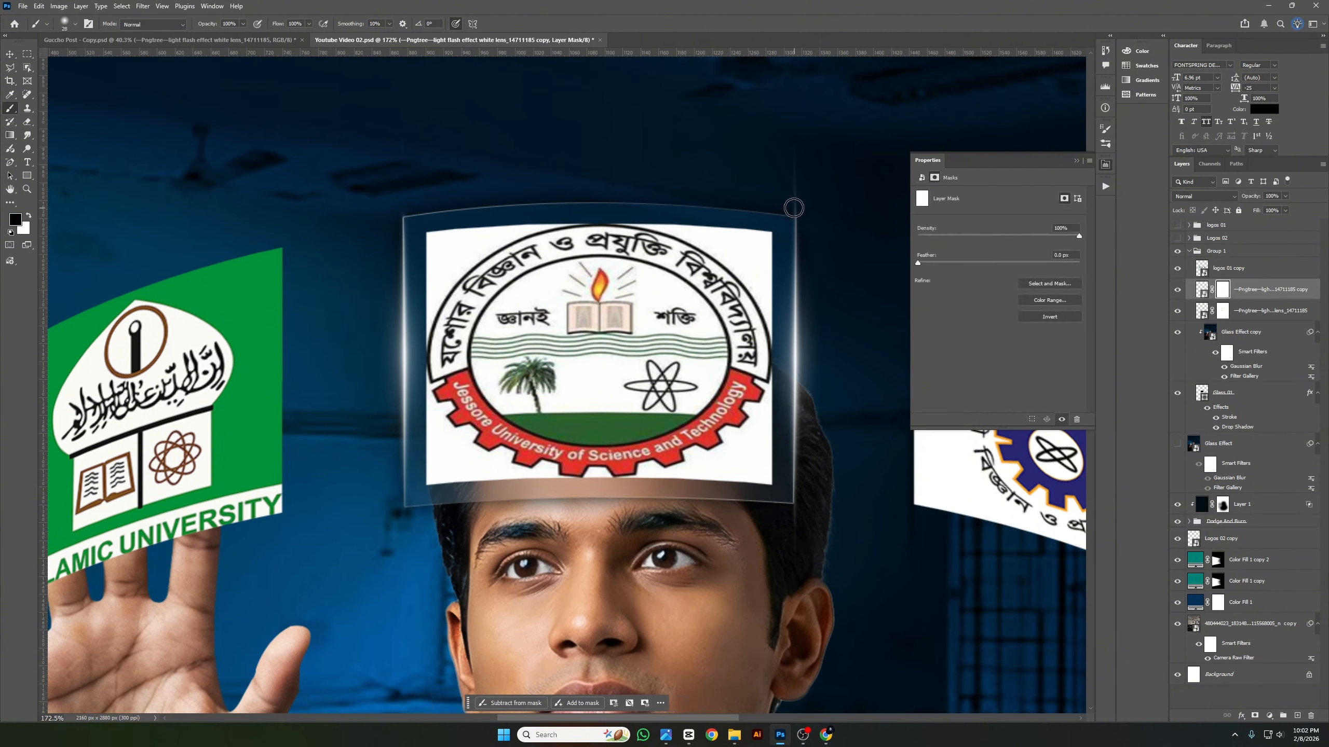
mouse_move(794, 208)
mouse_down()
mouse_move(788, 160)
mouse_move(794, 222)
mouse_up()
drag(793, 517, 793, 547)
alt+scroll(576, 366, down, 3)
key(ctrl+s)
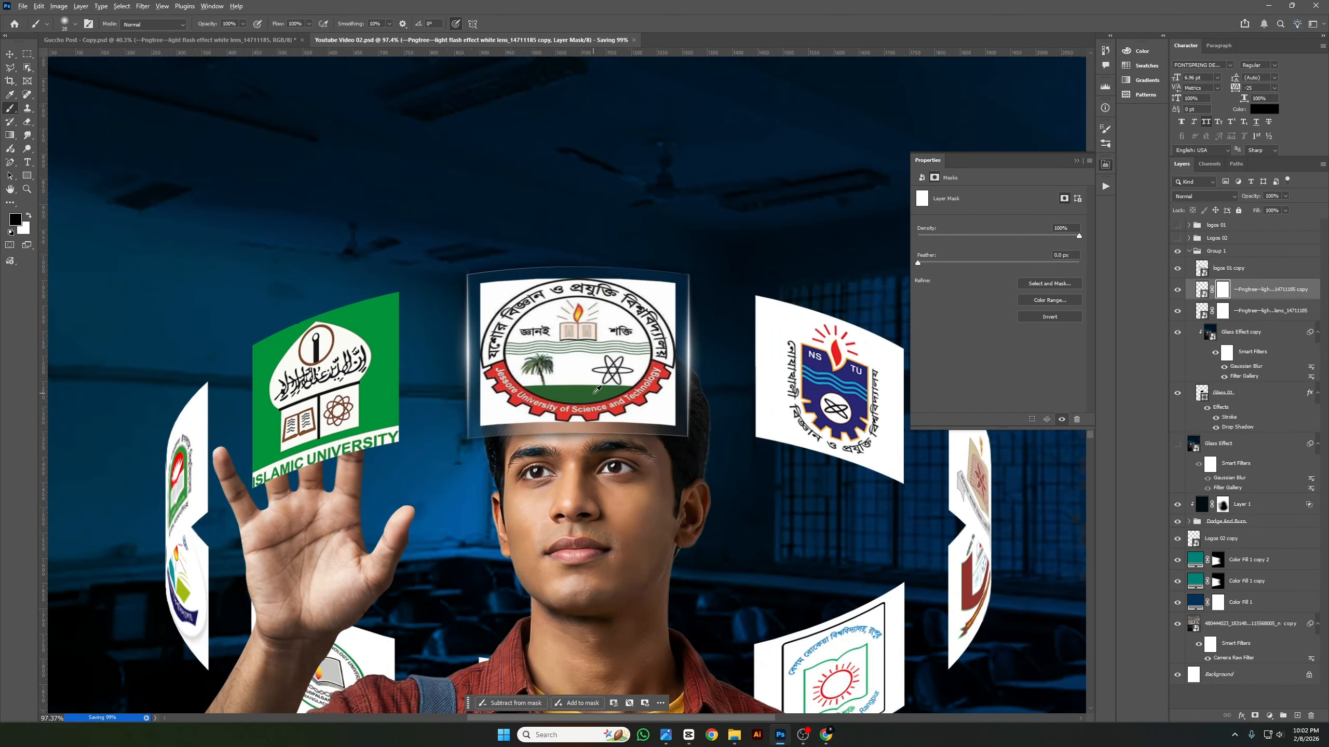
Examine the central glass panel and its edge flashes up close and against the whole poster.
alt+scroll(597, 390, down, 3)
alt+scroll(507, 409, up, 2)
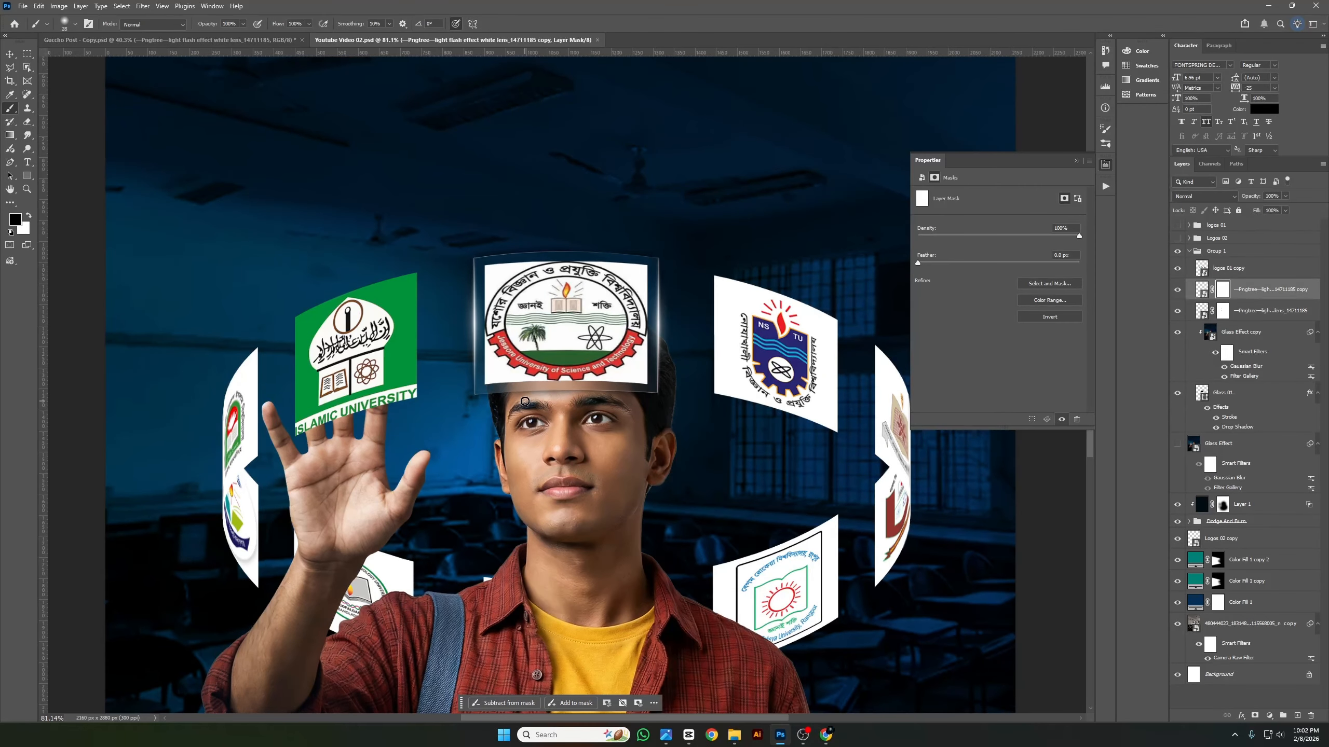
click(1246, 334)
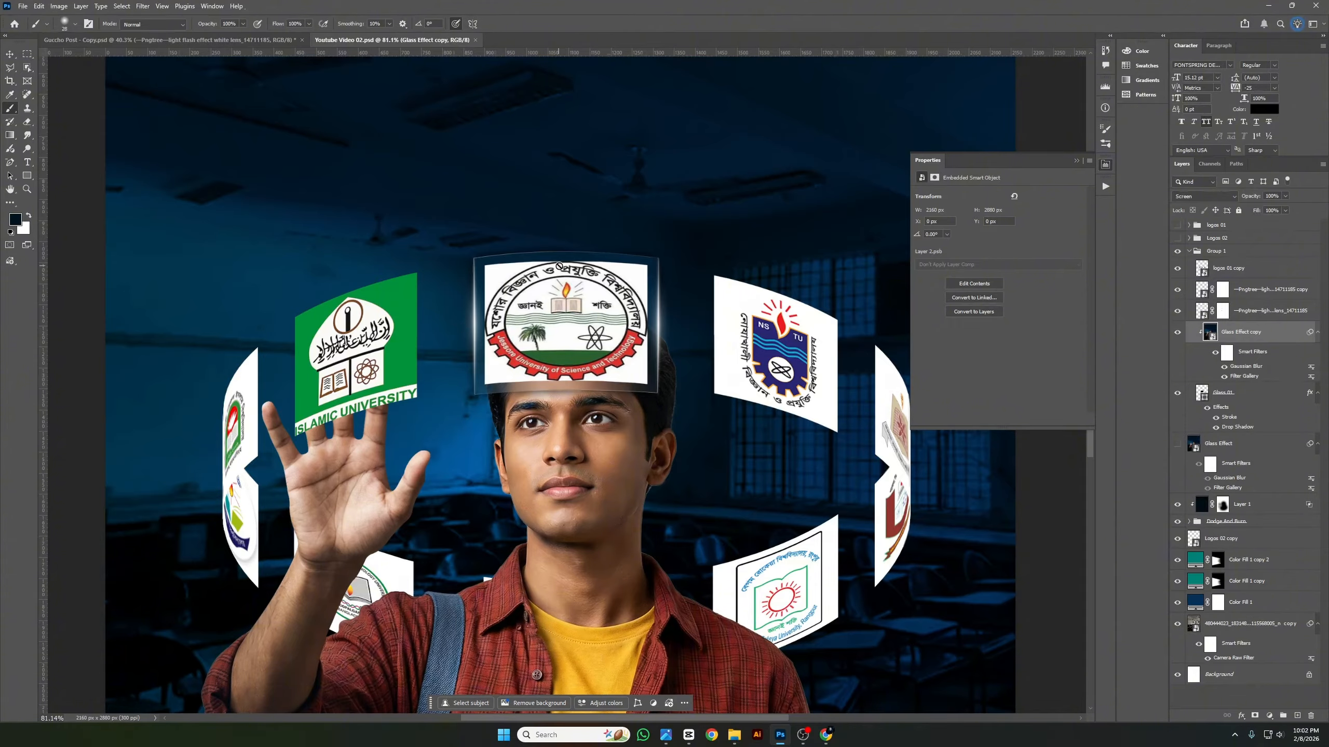
scroll(473, 266, up, 3)
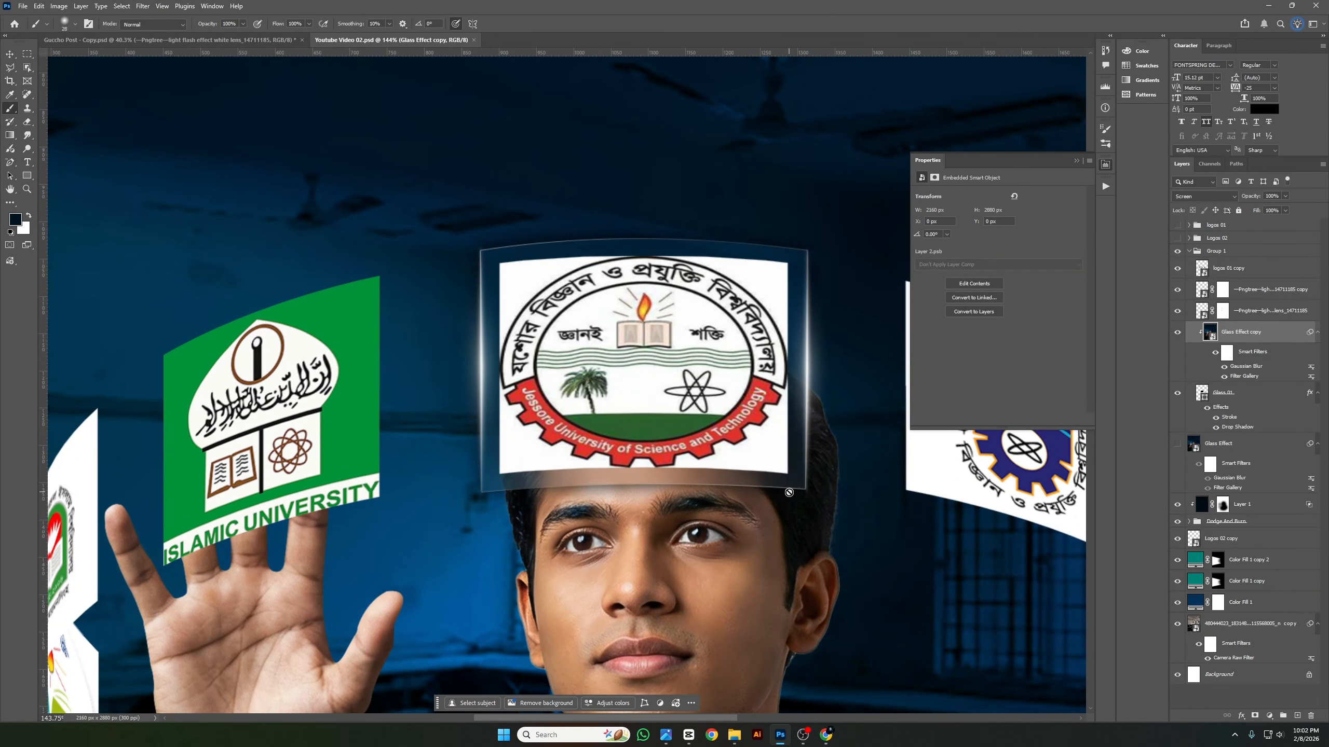
scroll(677, 441, down, 5)
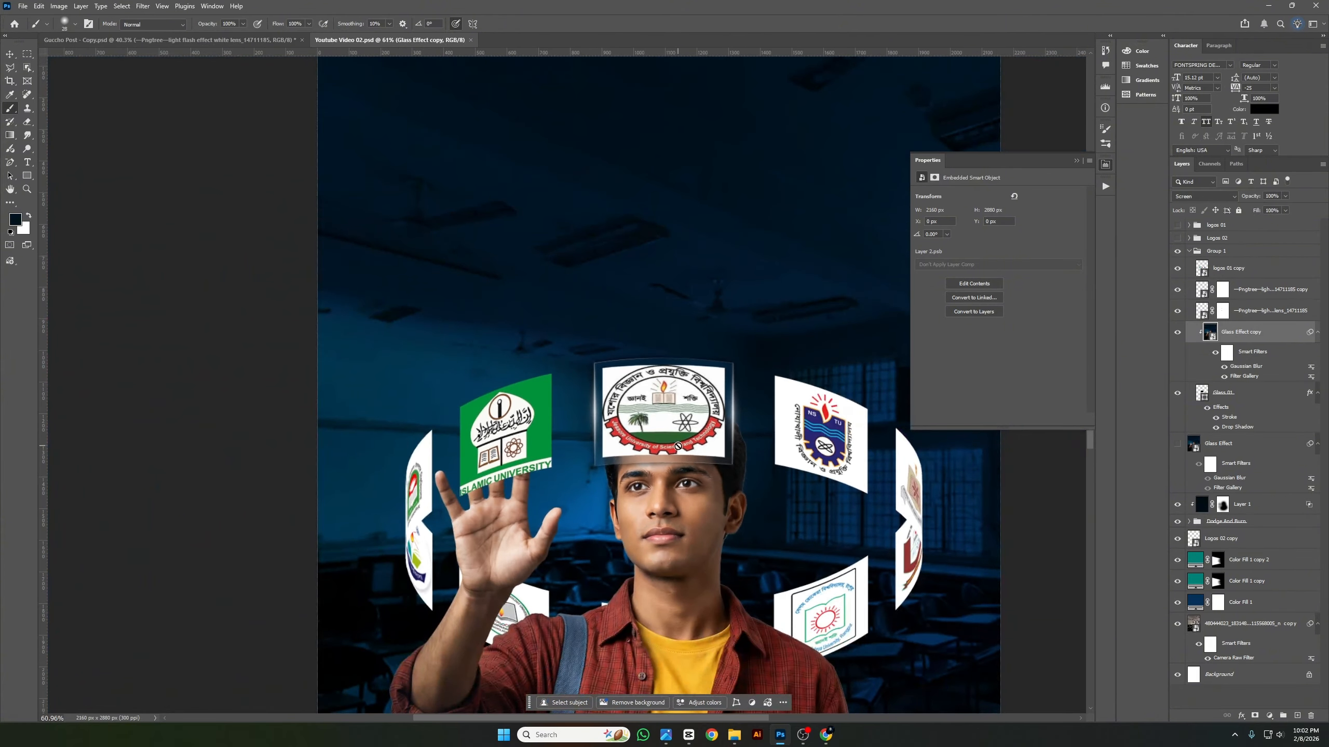
scroll(677, 442, up, 2)
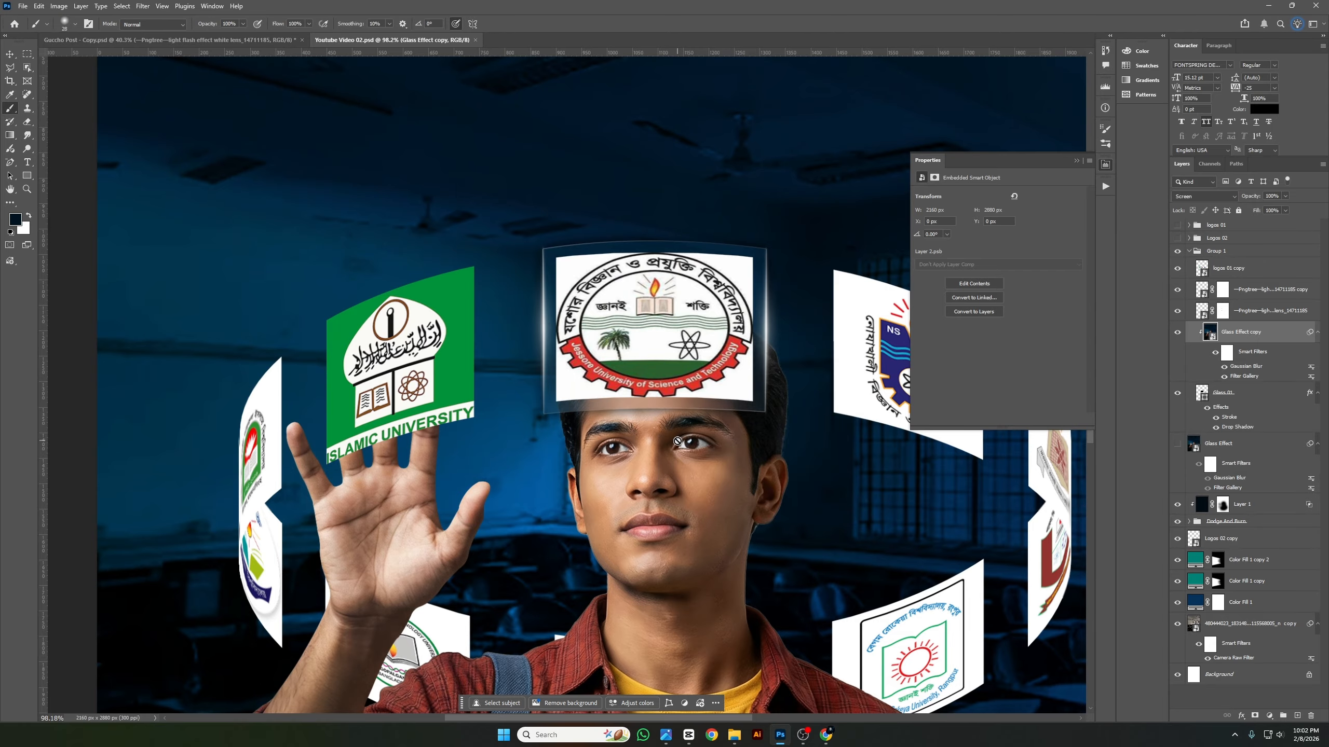
scroll(677, 441, down, 1)
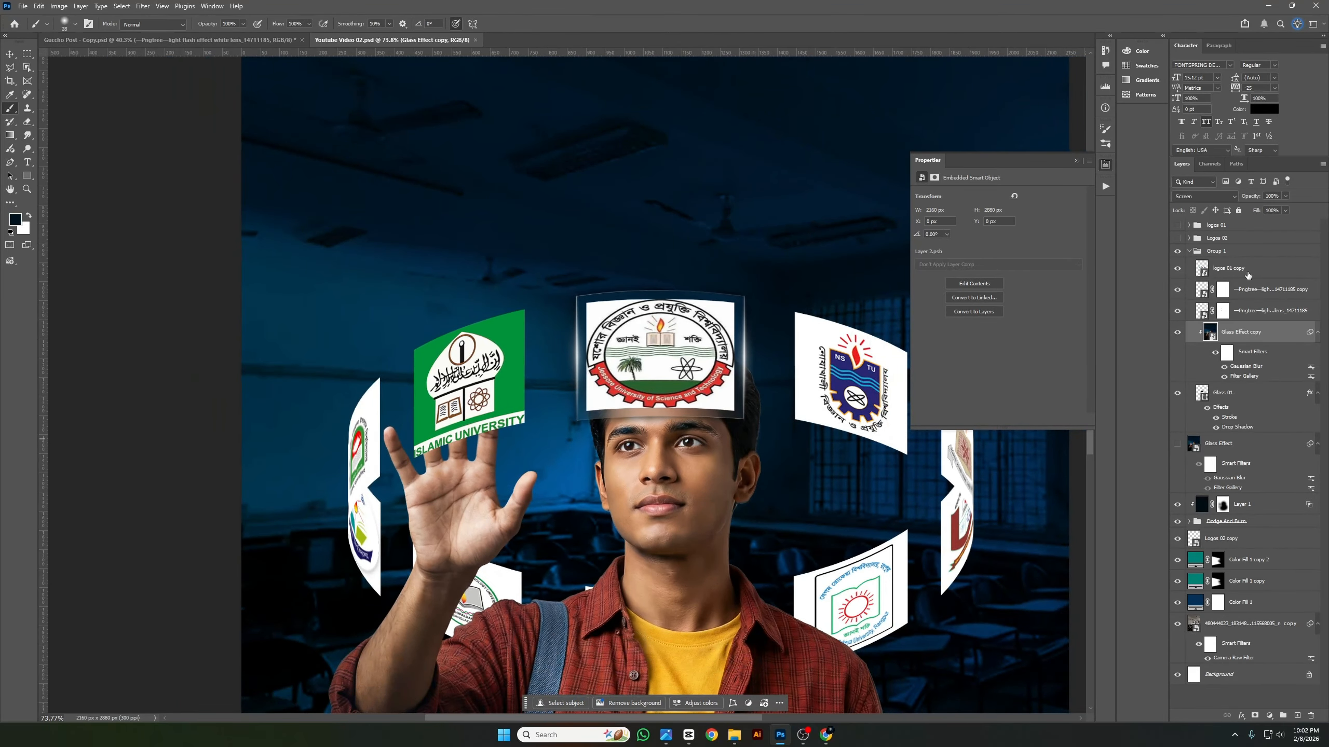
click(1248, 273)
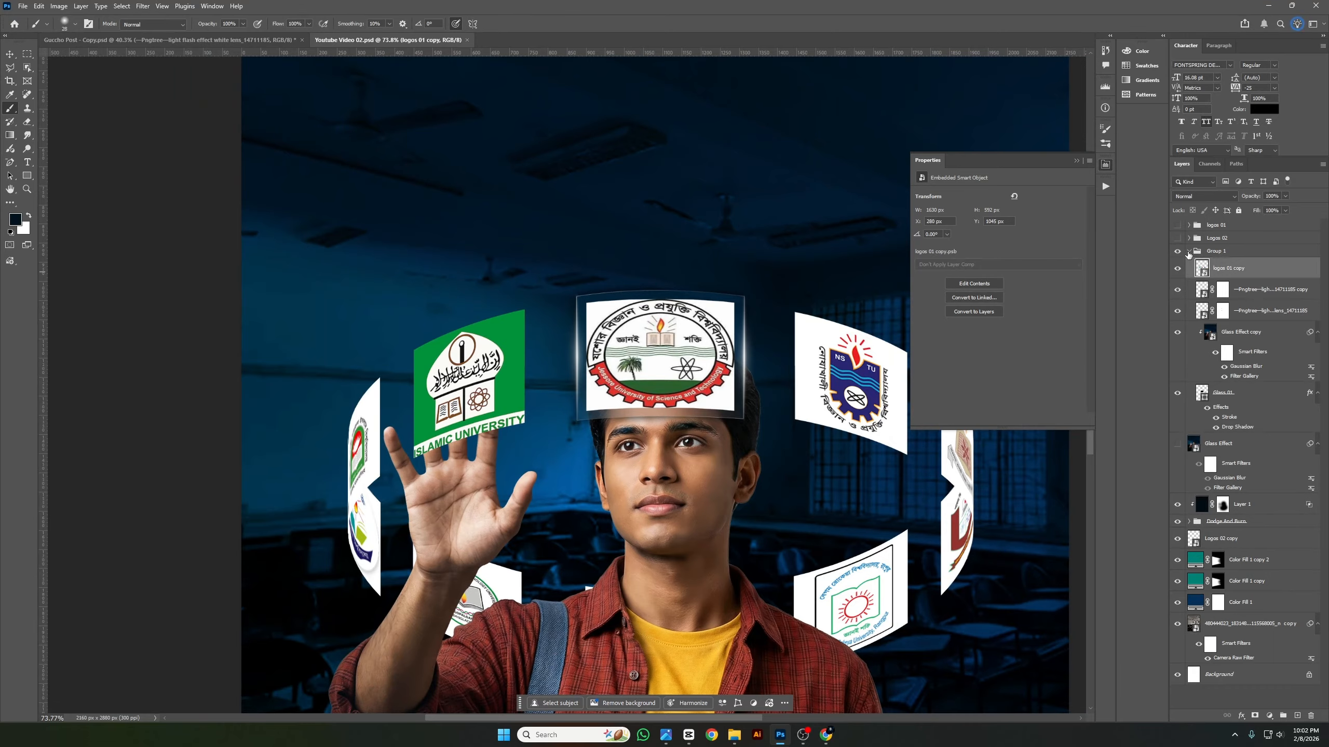
Collapse Group 1 and hide both that group and the Logos 02 copy layer.
click(1189, 252)
click(1177, 252)
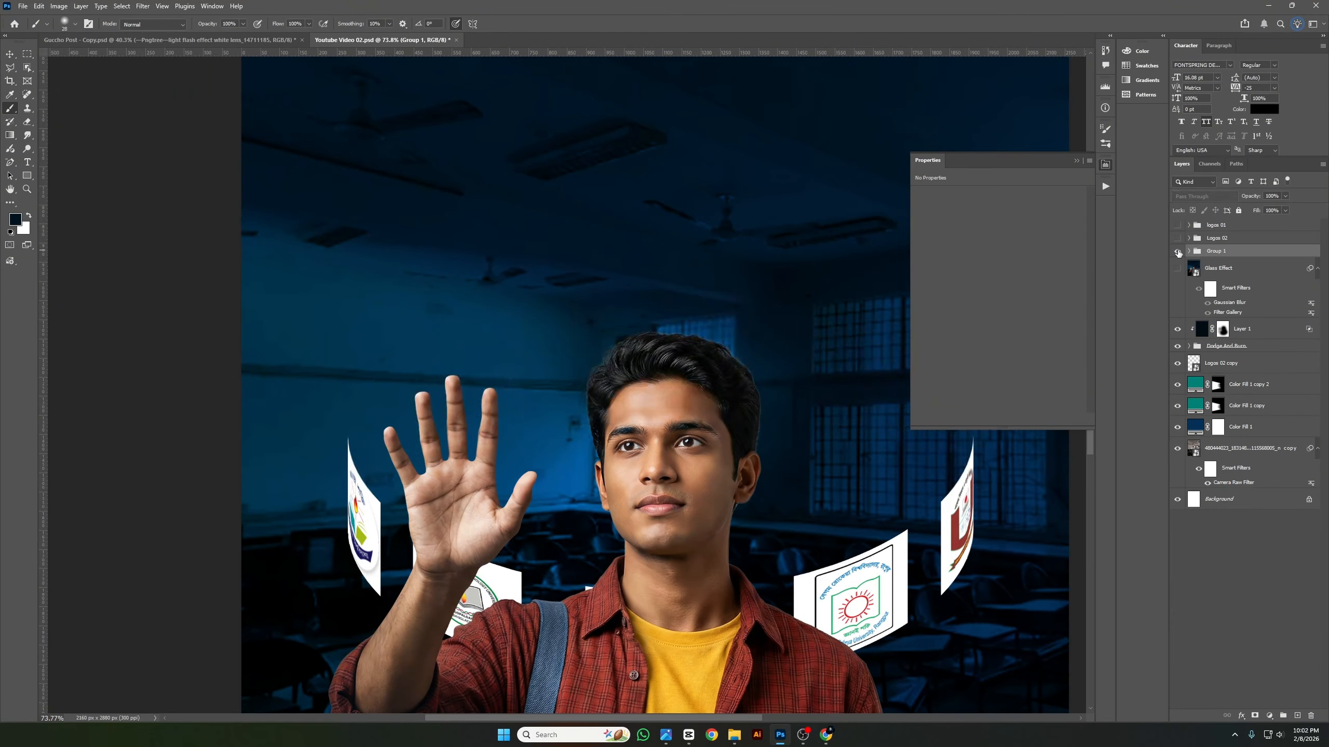
click(1178, 252)
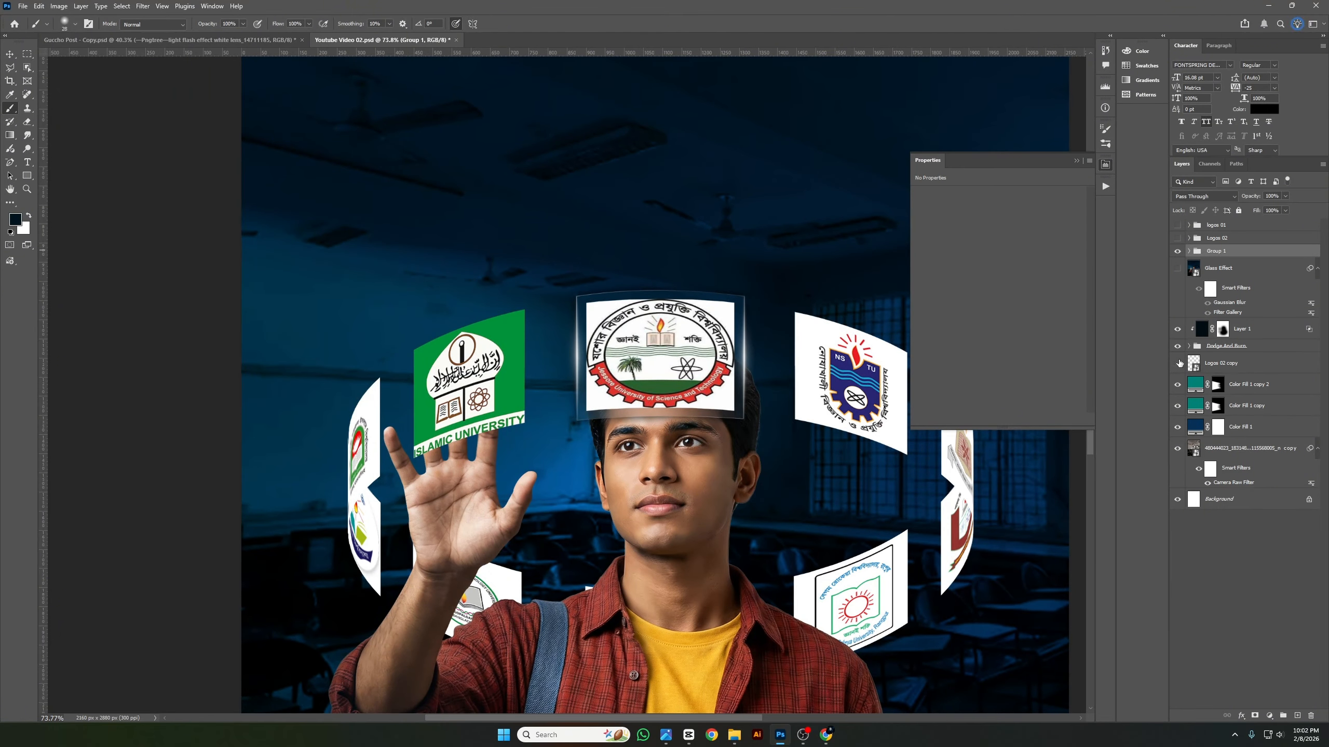
click(1177, 363)
click(1178, 252)
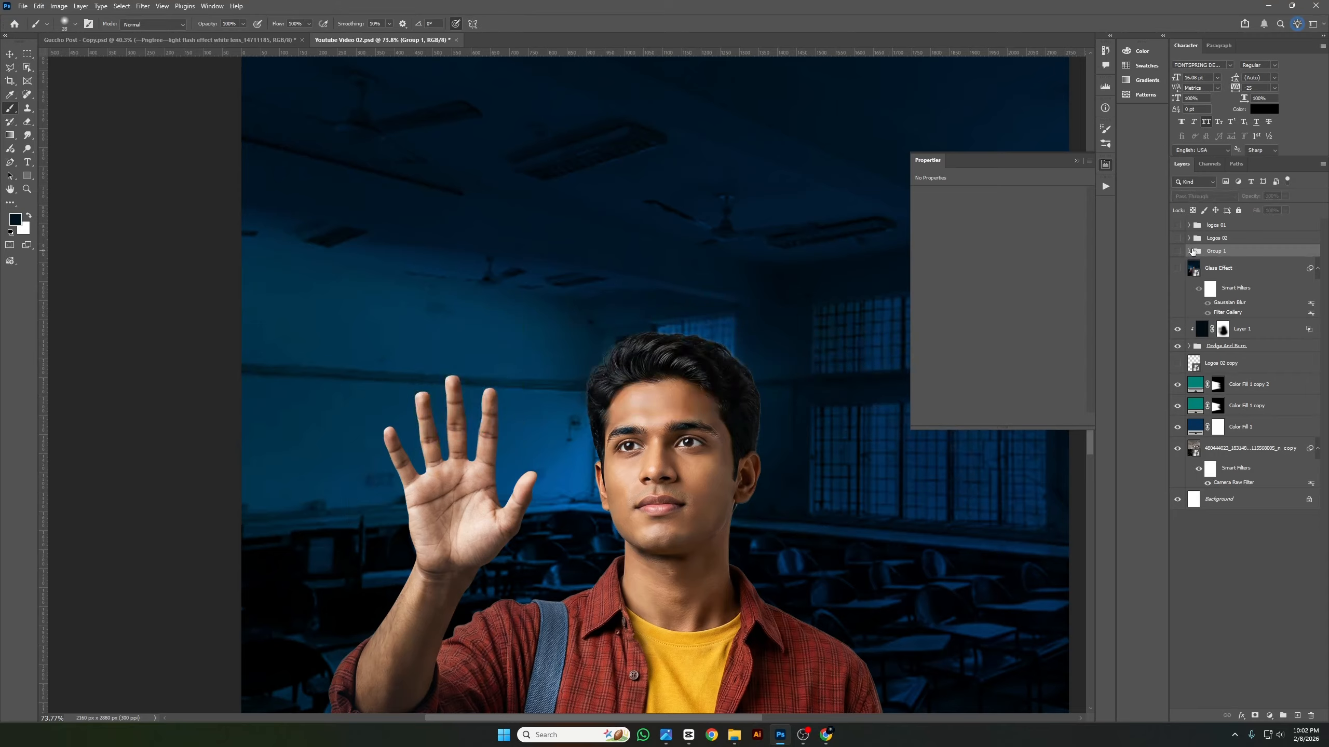
Switch to the reference document Gaccho Post - Copy.psd and collapse its Glass 01 and Glass 04 groups.
click(168, 40)
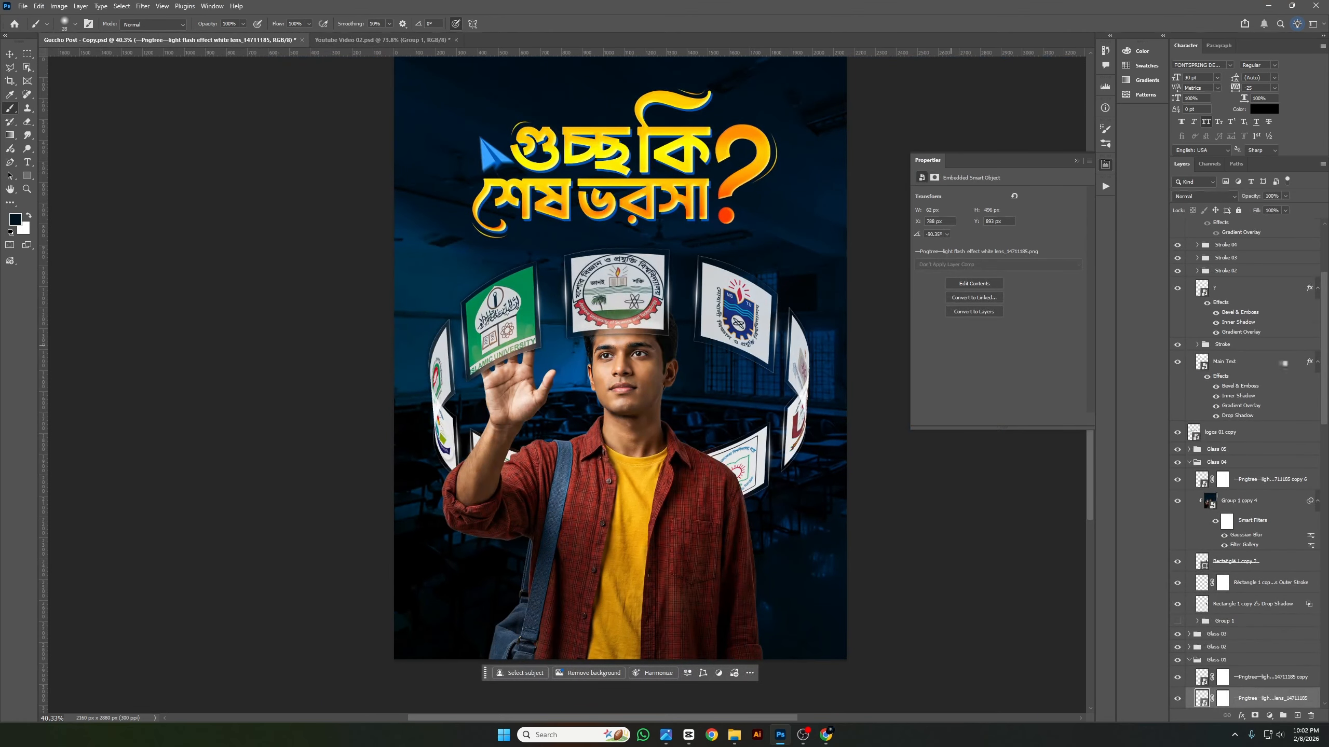
scroll(1241, 434, down, 4)
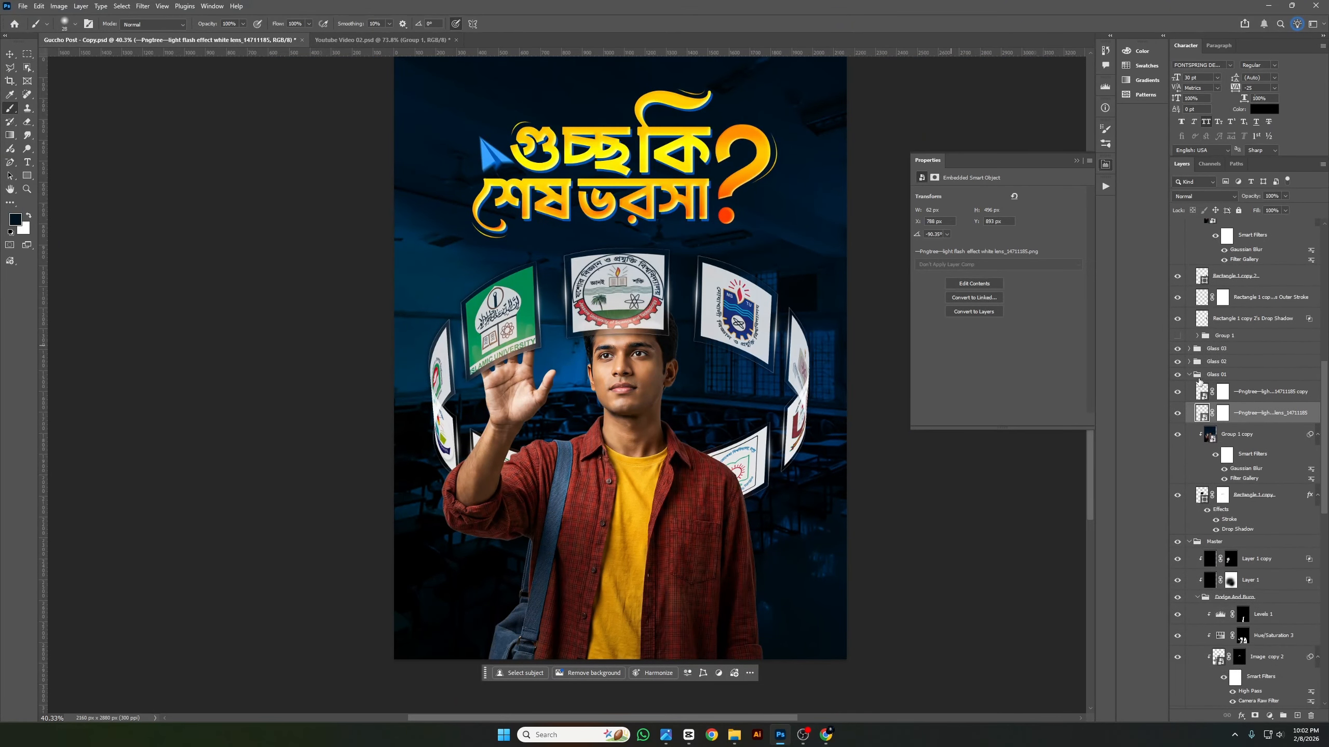
click(1189, 375)
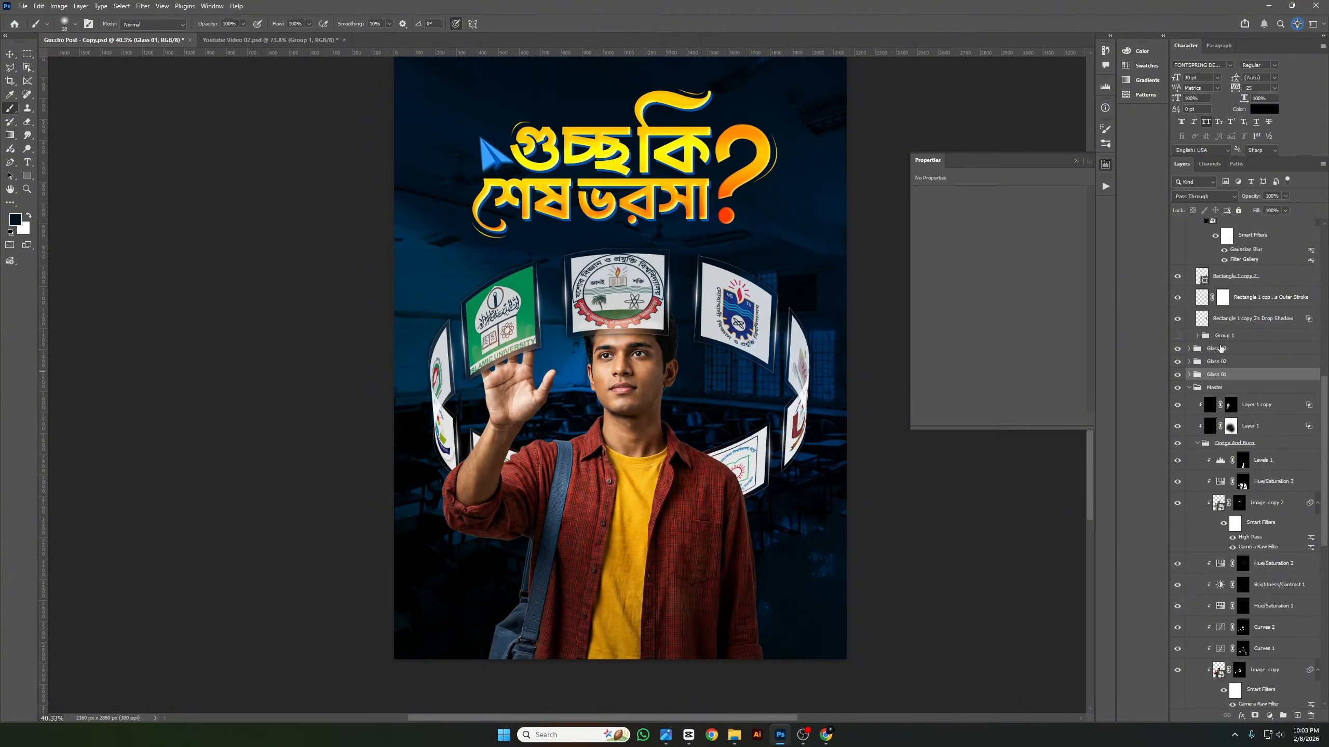
scroll(1220, 350, up, 1)
scroll(1225, 374, up, 2)
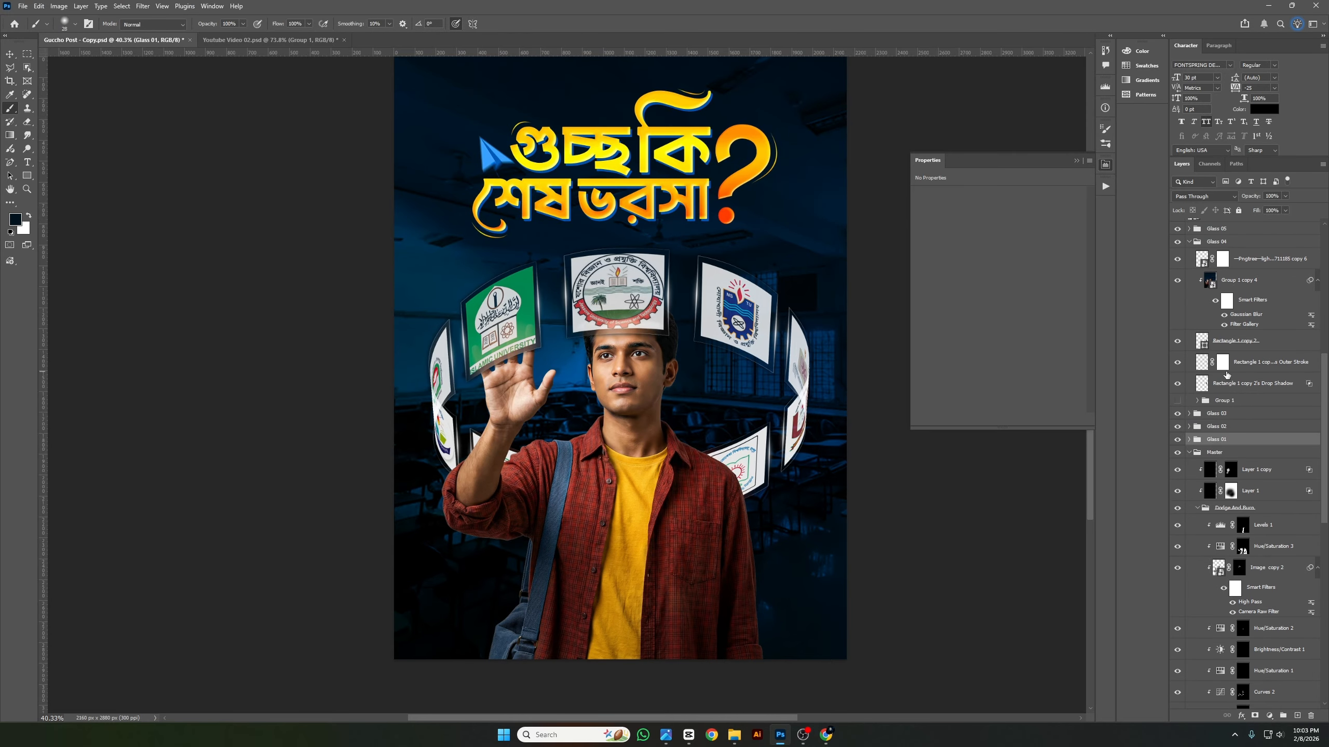
click(1189, 294)
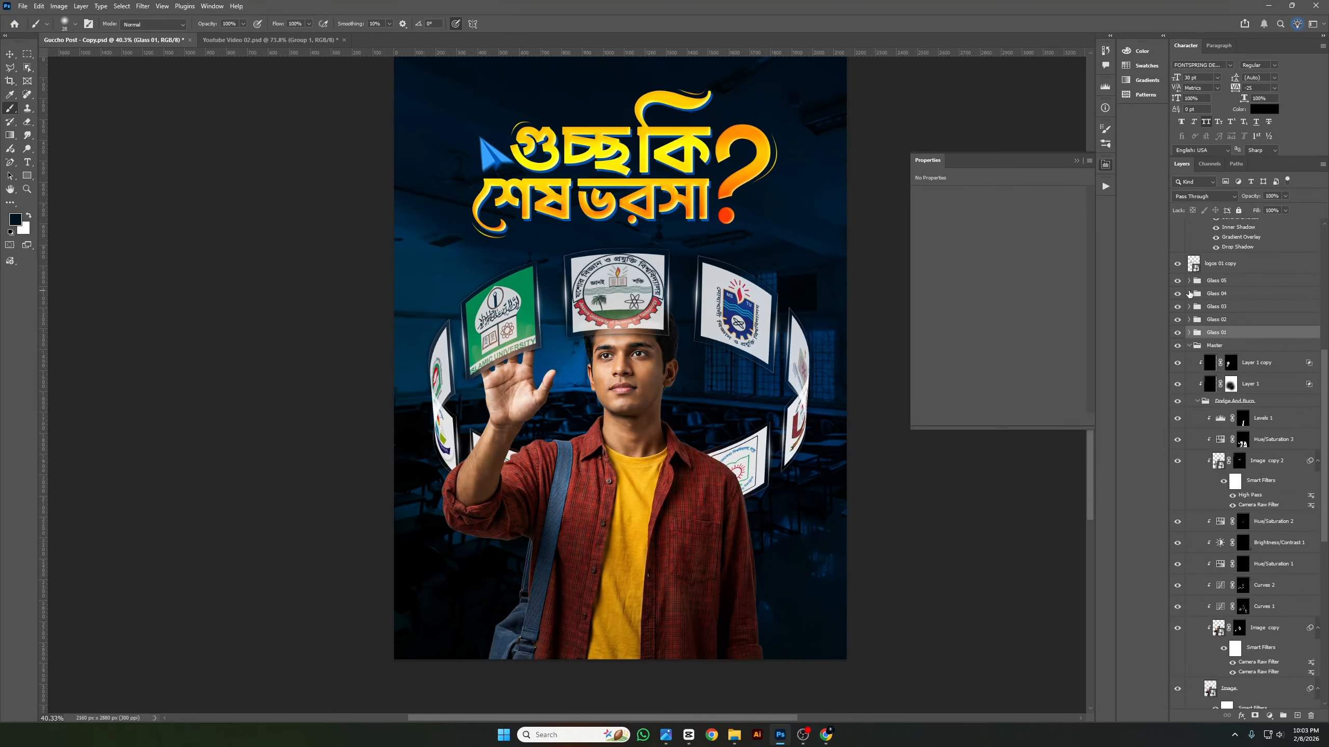
scroll(1225, 319, up, 2)
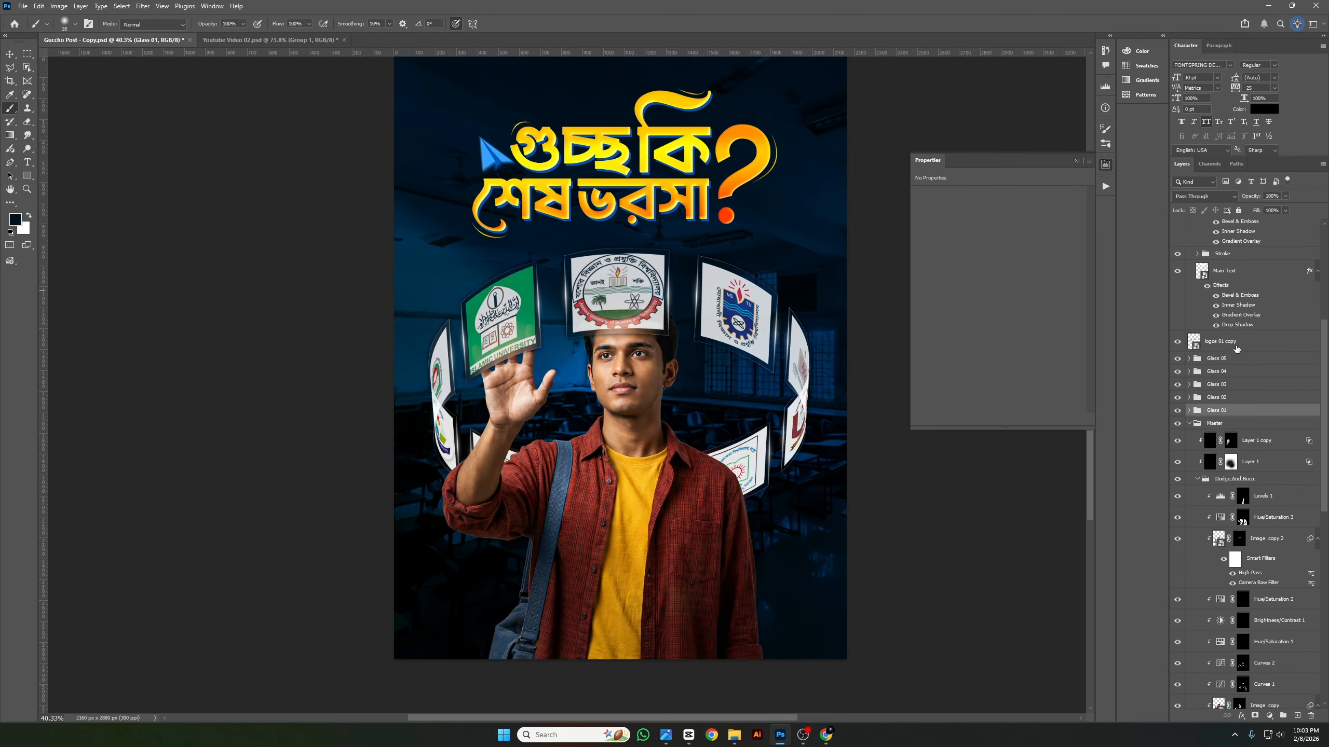
Copy the logos 01 copy and Logos 02 copy layers with groups Glass 01 to Glass 09 from the reference design into Youtube Video 02.psd.
click(1236, 348)
shift+click(1243, 412)
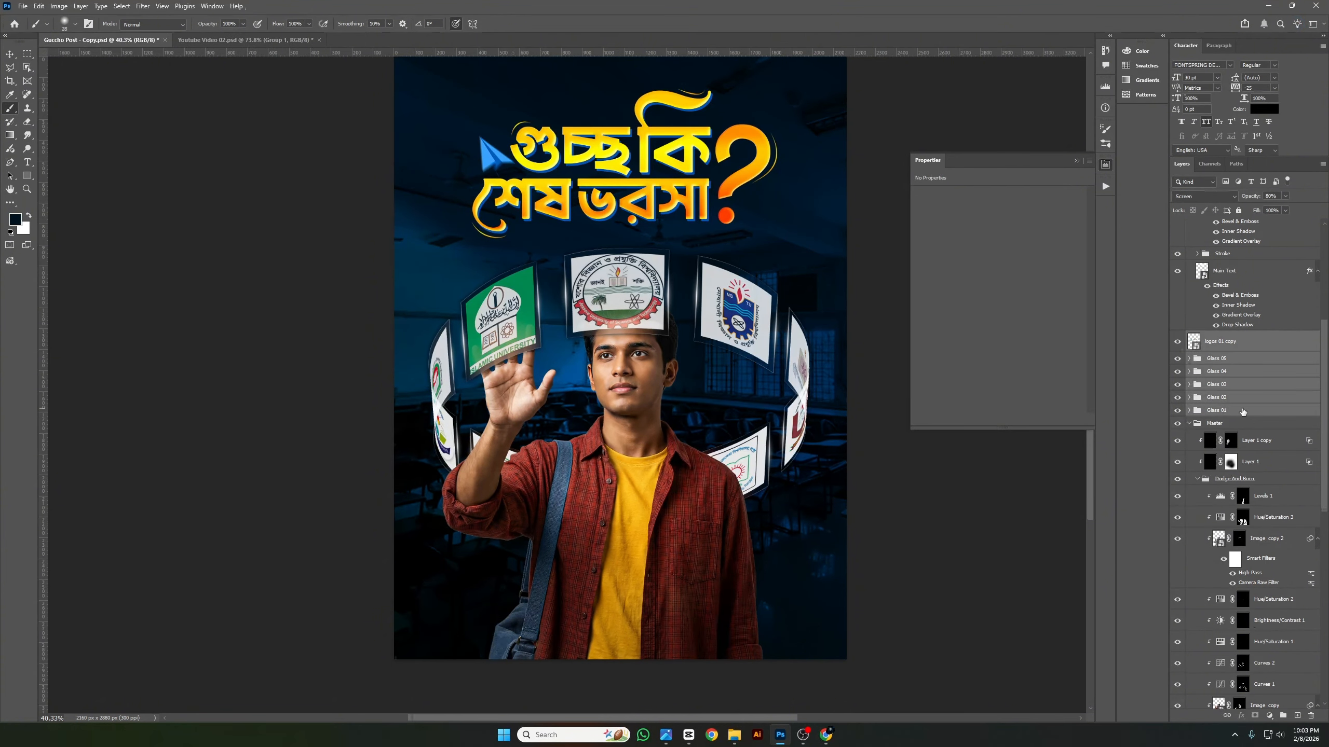
scroll(1243, 417, down, 3)
scroll(1218, 419, down, 5)
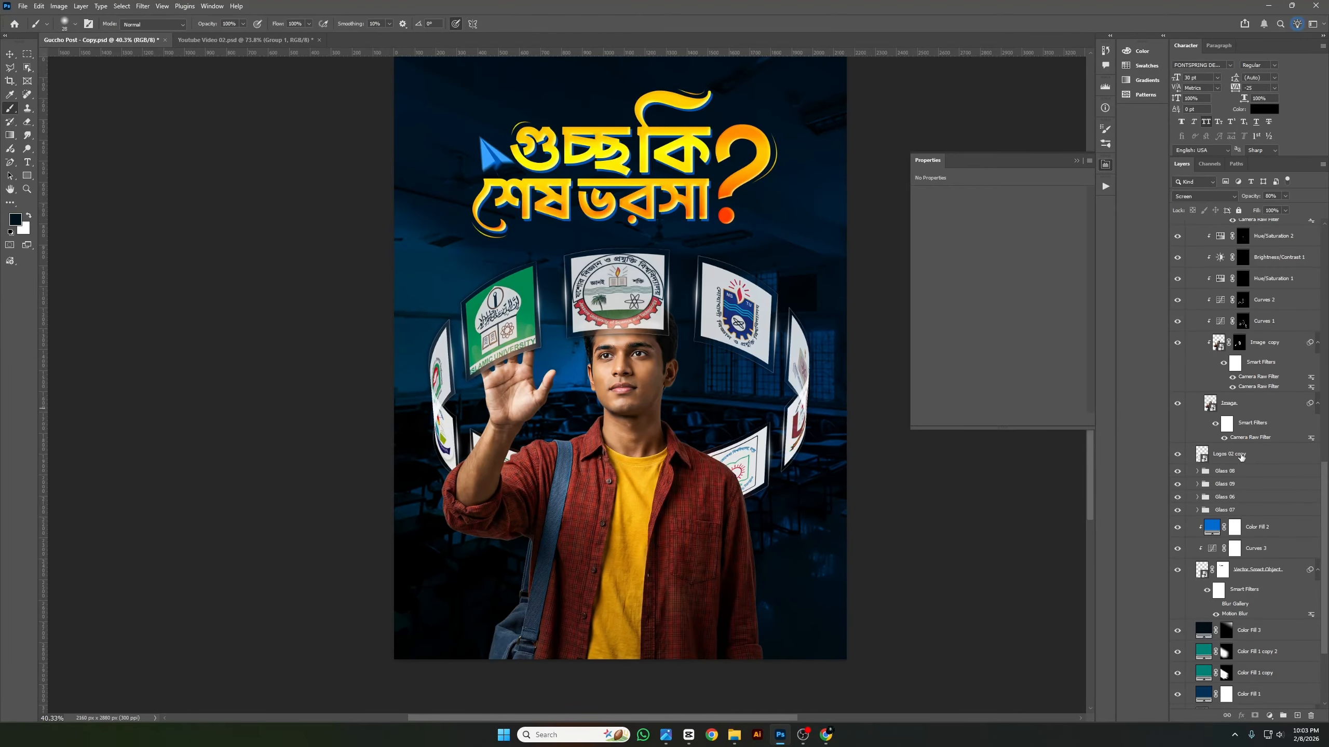
ctrl+click(1239, 454)
ctrl+click(1240, 471)
ctrl+click(1242, 486)
ctrl+click(1245, 499)
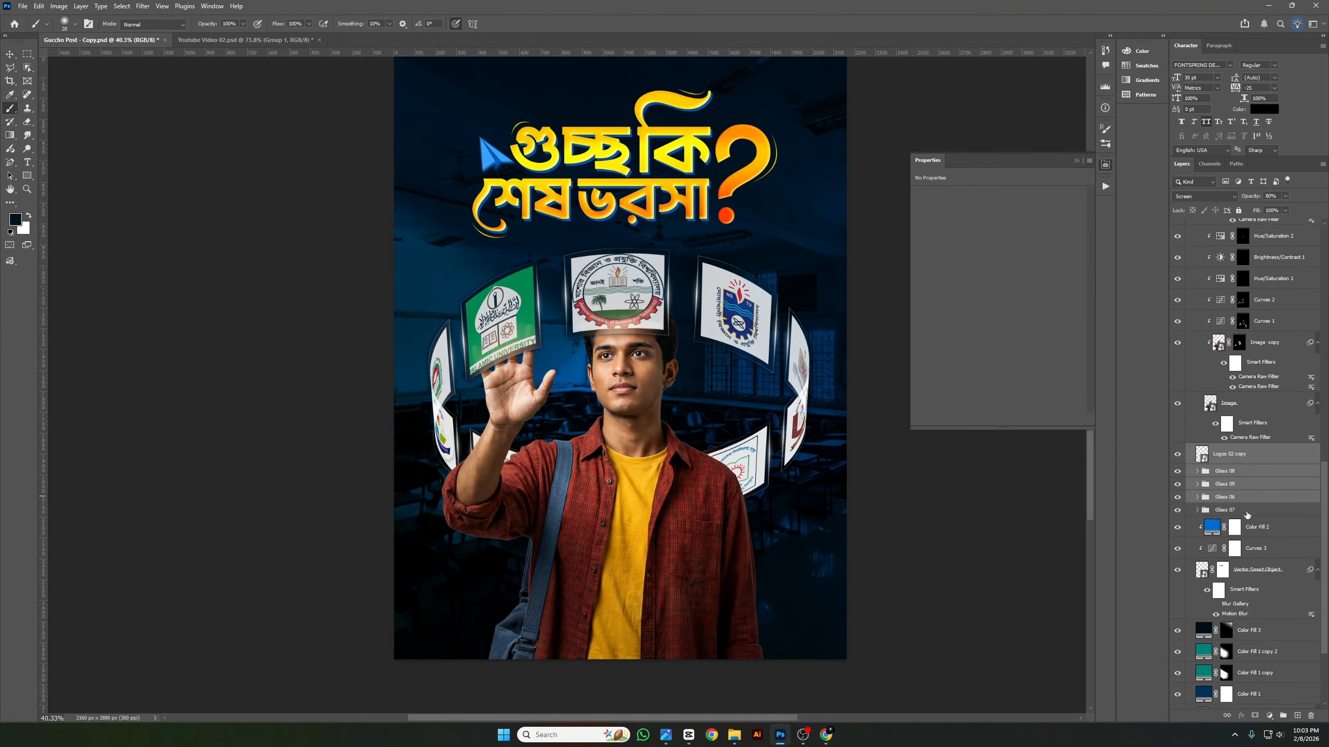
ctrl+click(1245, 510)
scroll(1243, 482, up, 8)
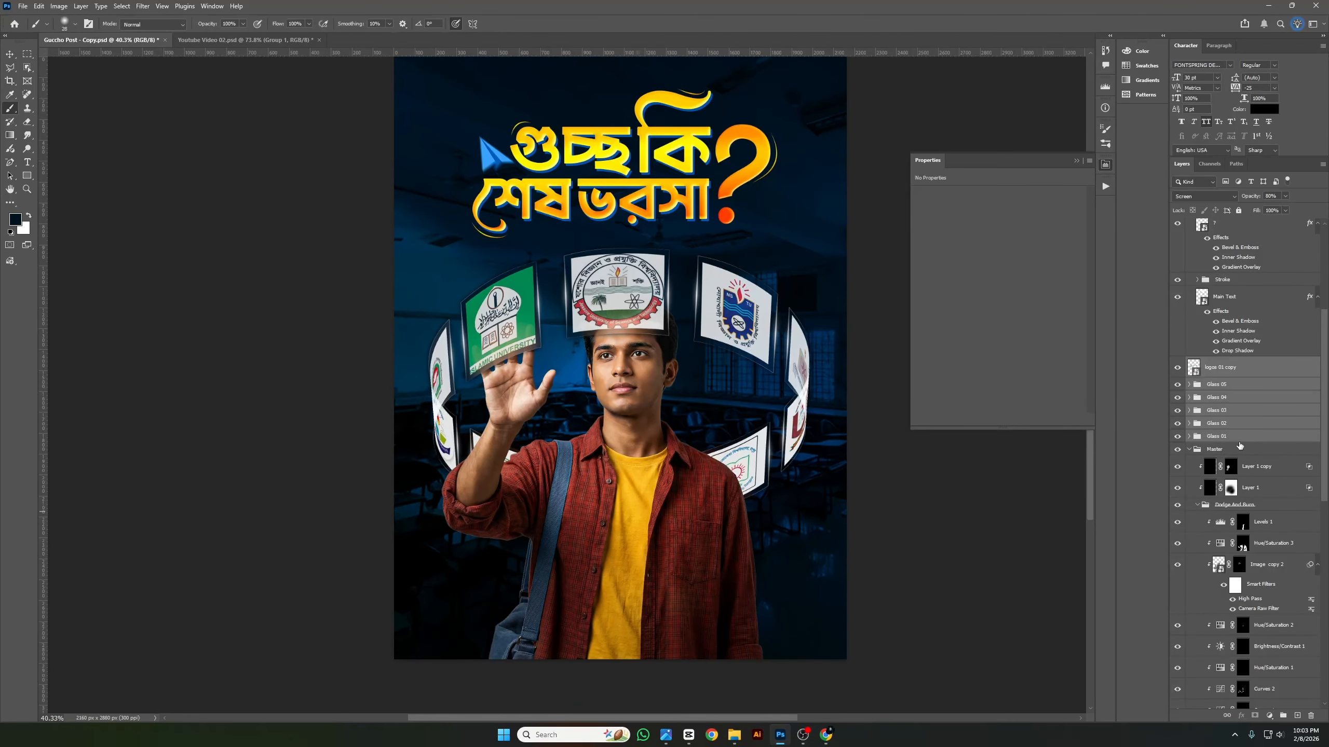
scroll(1240, 445, up, 4)
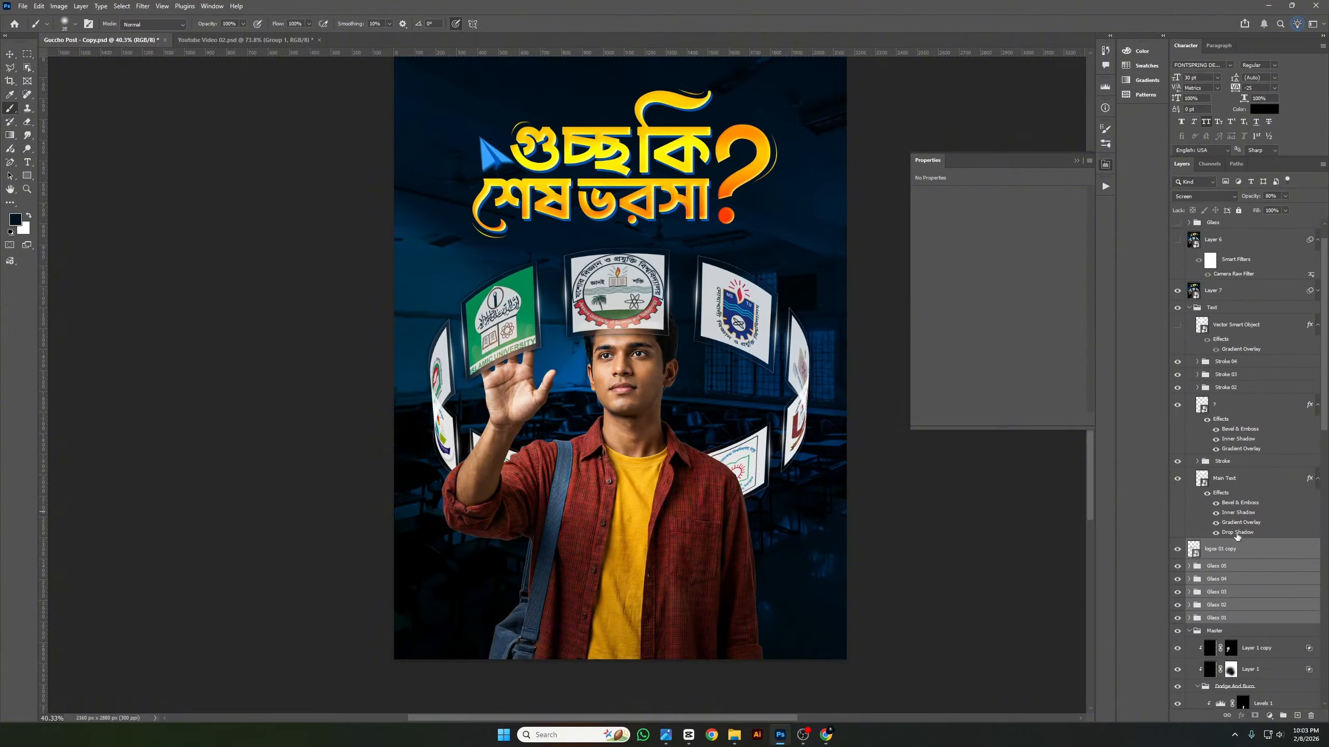
scroll(1237, 537, down, 4)
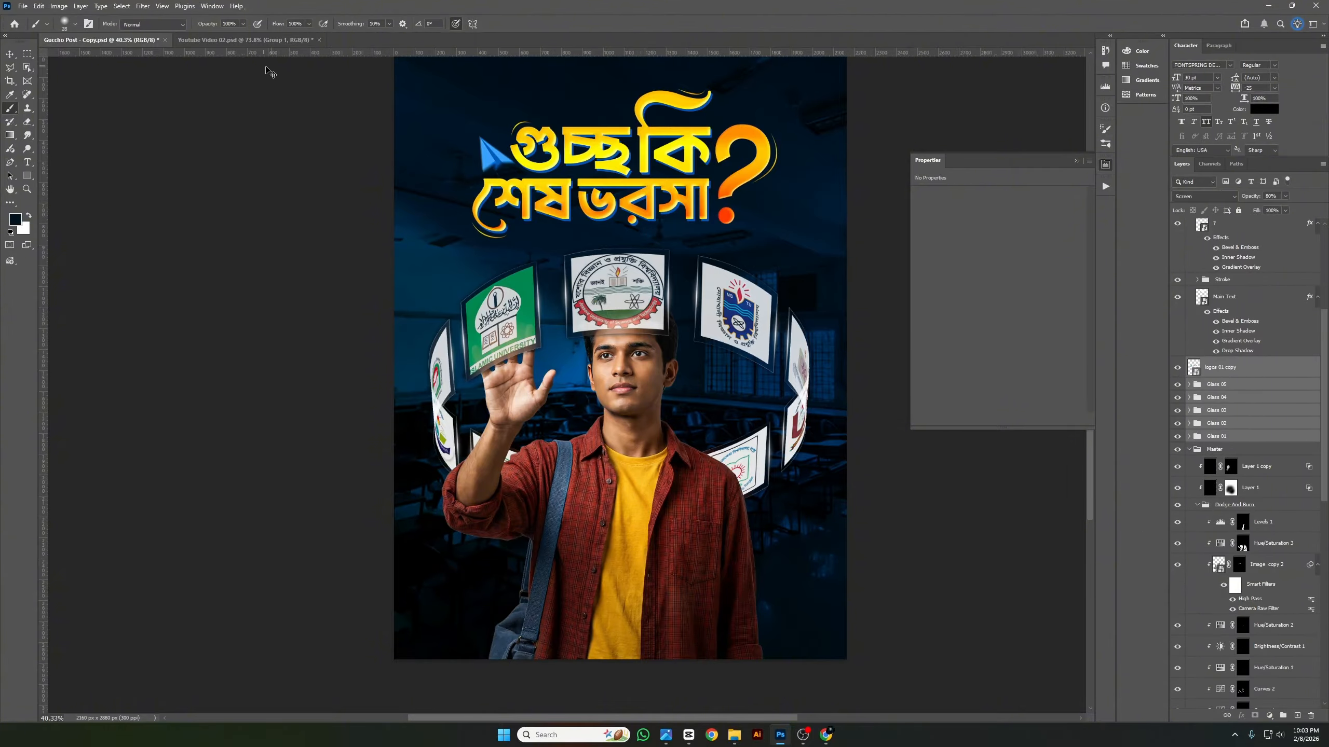
click(269, 40)
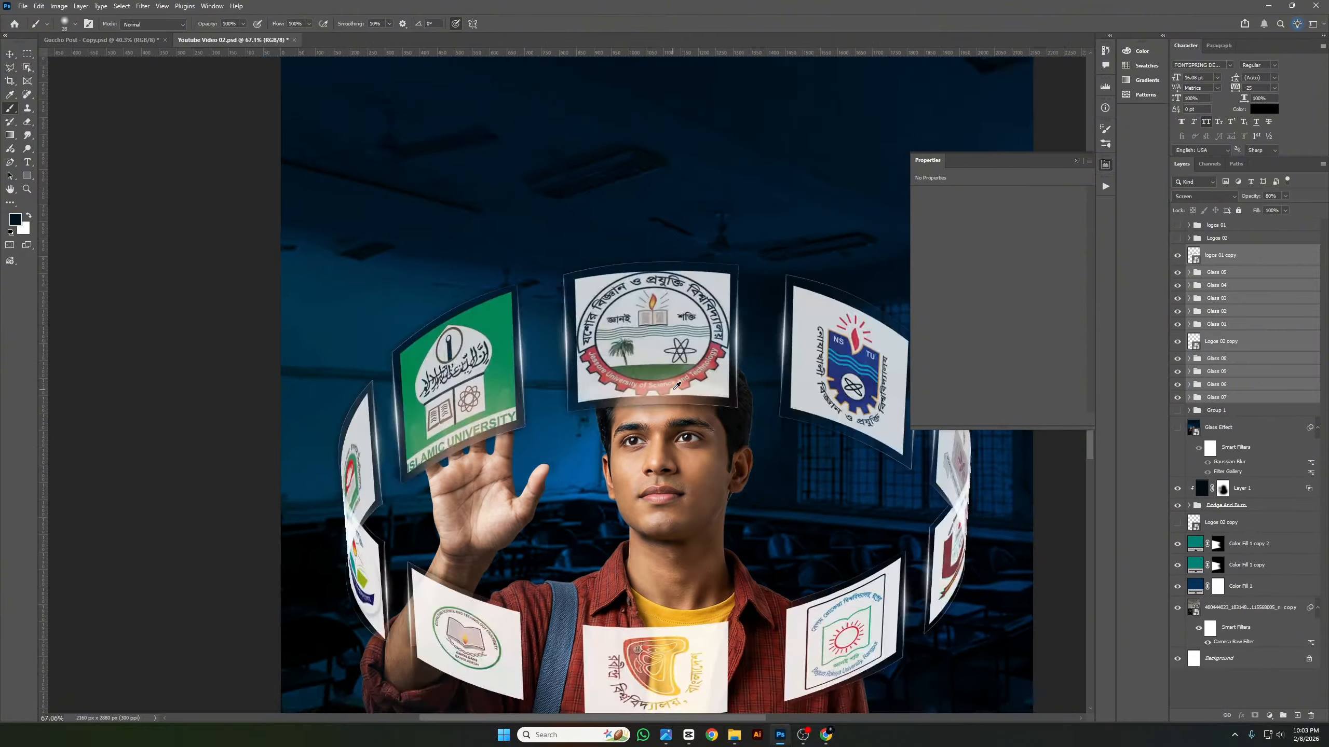
scroll(672, 392, down, 3)
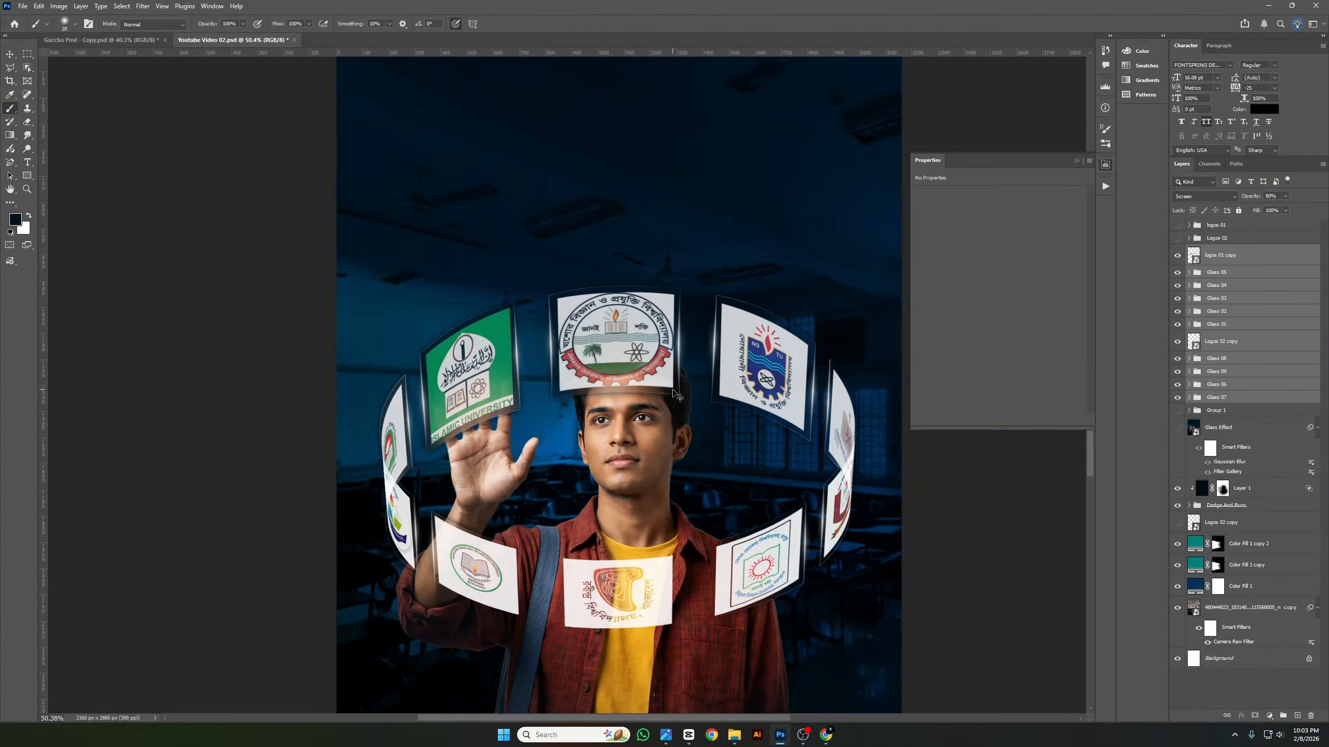
scroll(639, 389, down, 1)
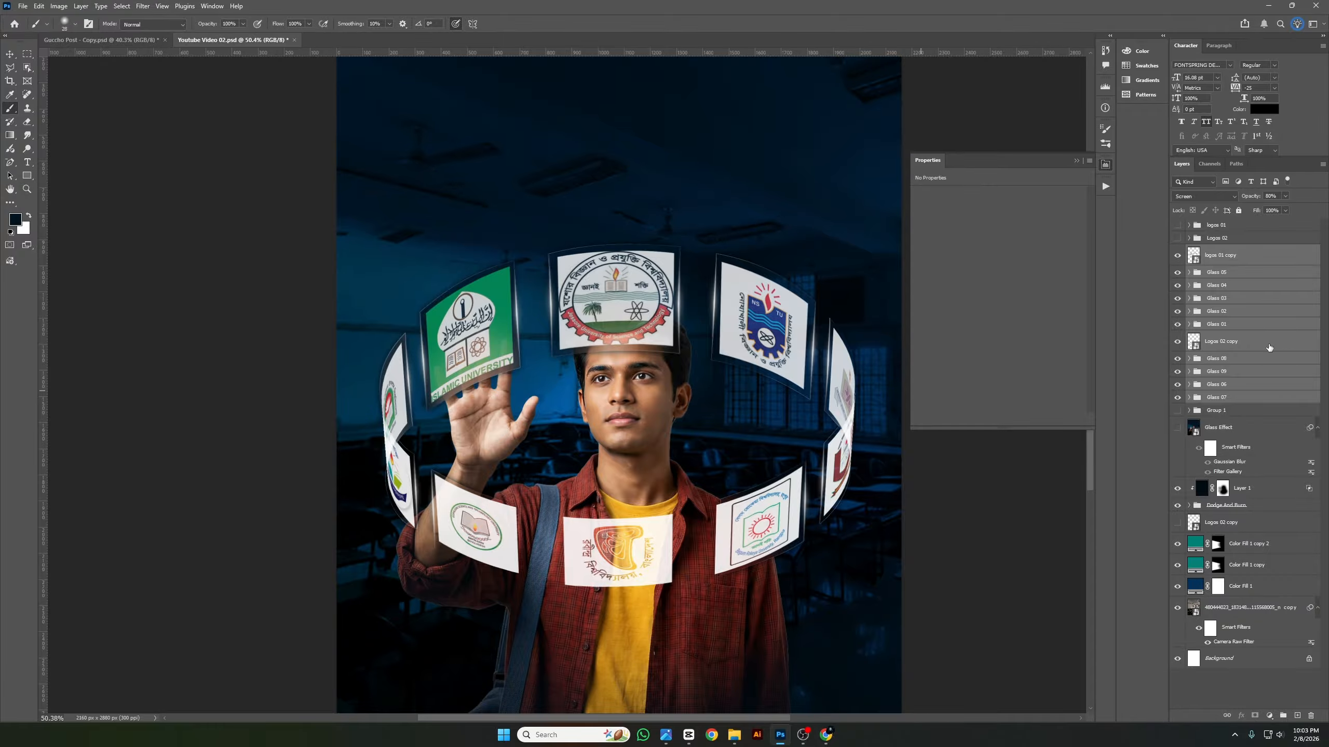
Move the pasted Logos 02 copy layer and groups Glass 06 to Glass 09 below the Dodge And Burn group, behind the man.
click(1269, 348)
shift+click(1249, 400)
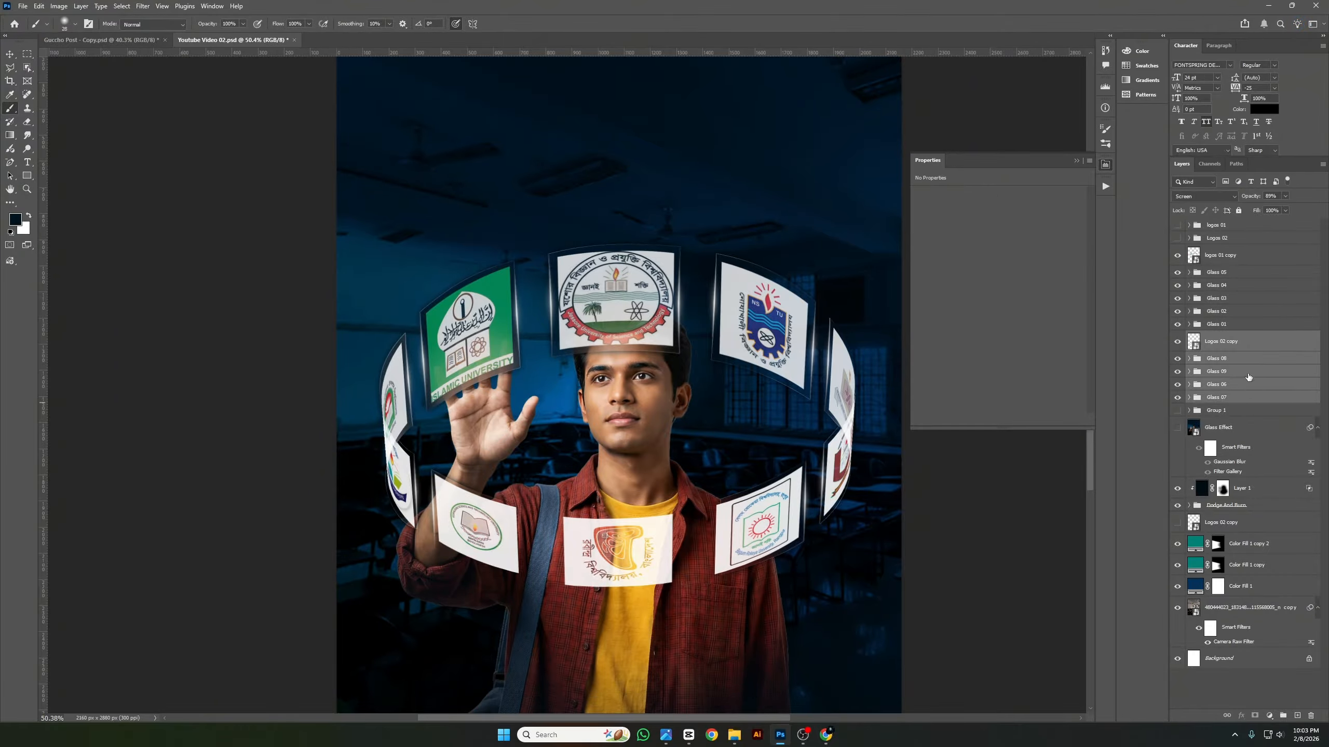
mouse_move(1252, 350)
mouse_down()
mouse_move(1243, 553)
mouse_move(1247, 516)
mouse_up()
scroll(560, 396, down, 2)
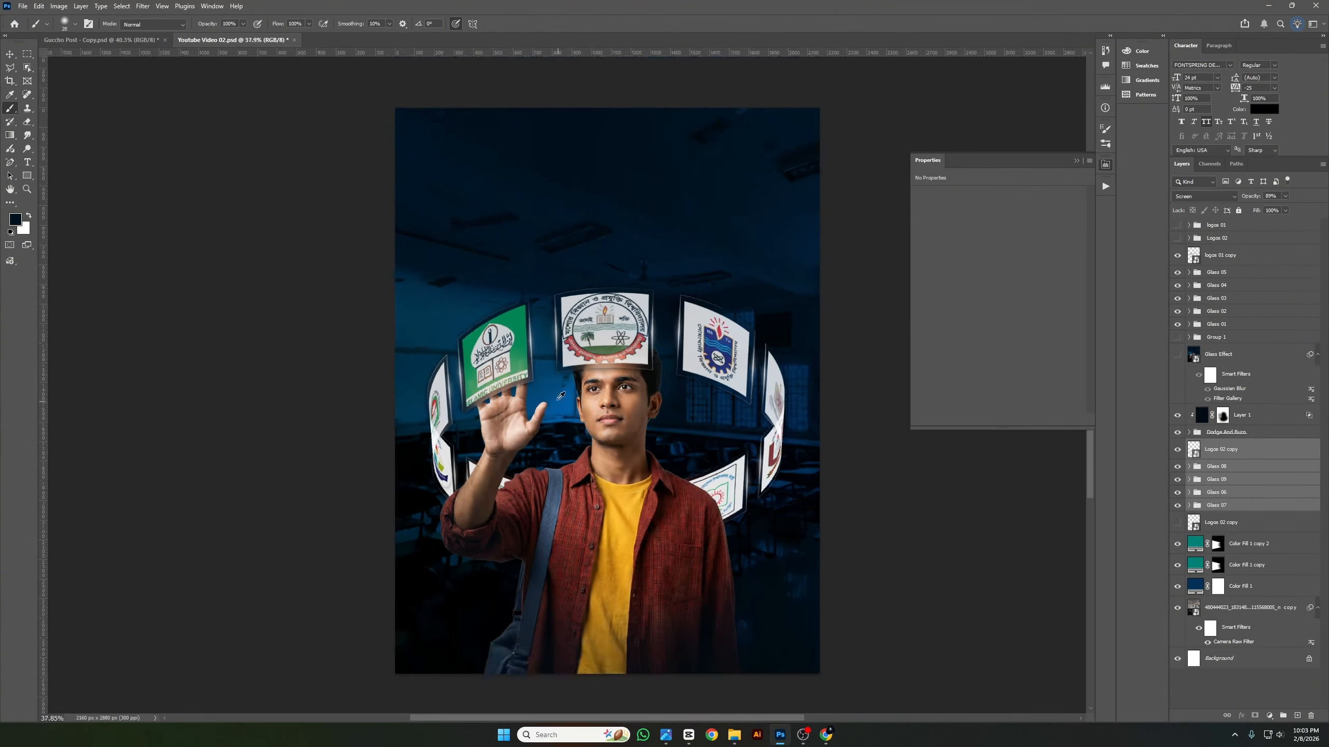
scroll(561, 396, up, 3)
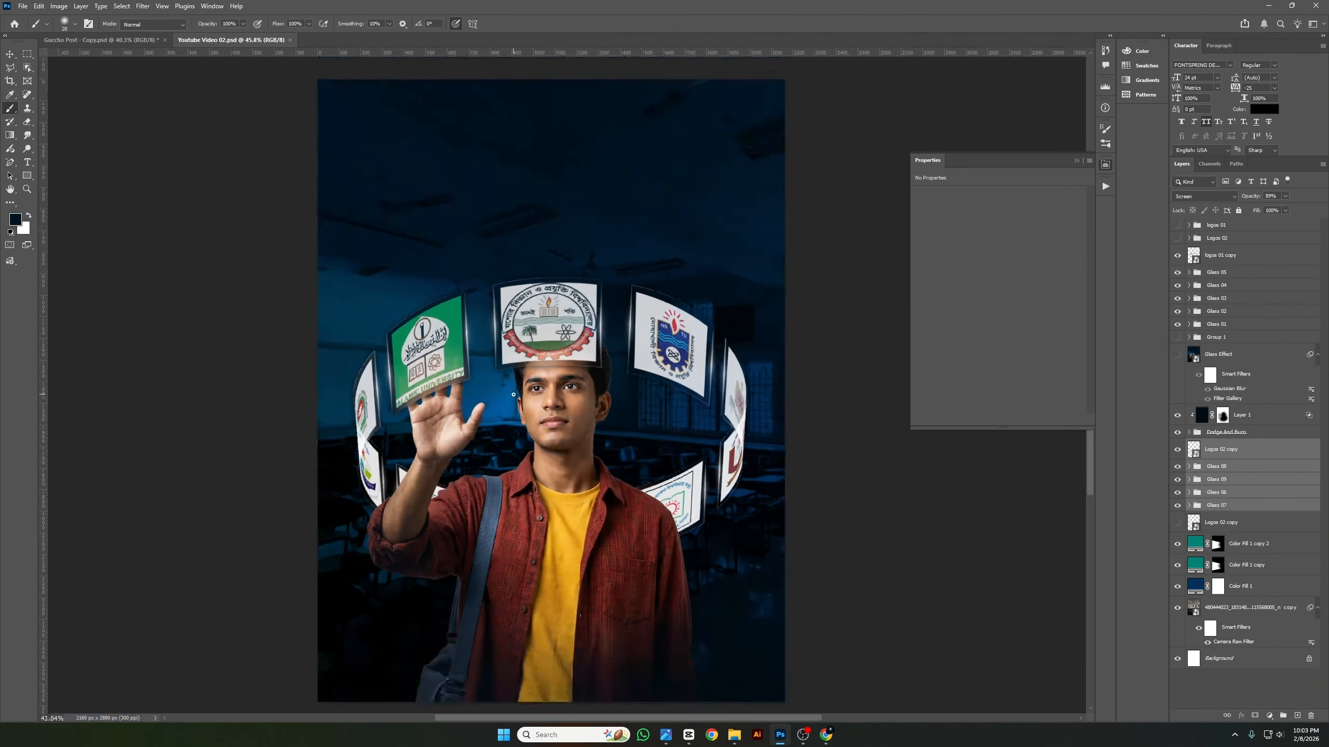
scroll(513, 394, down, 1)
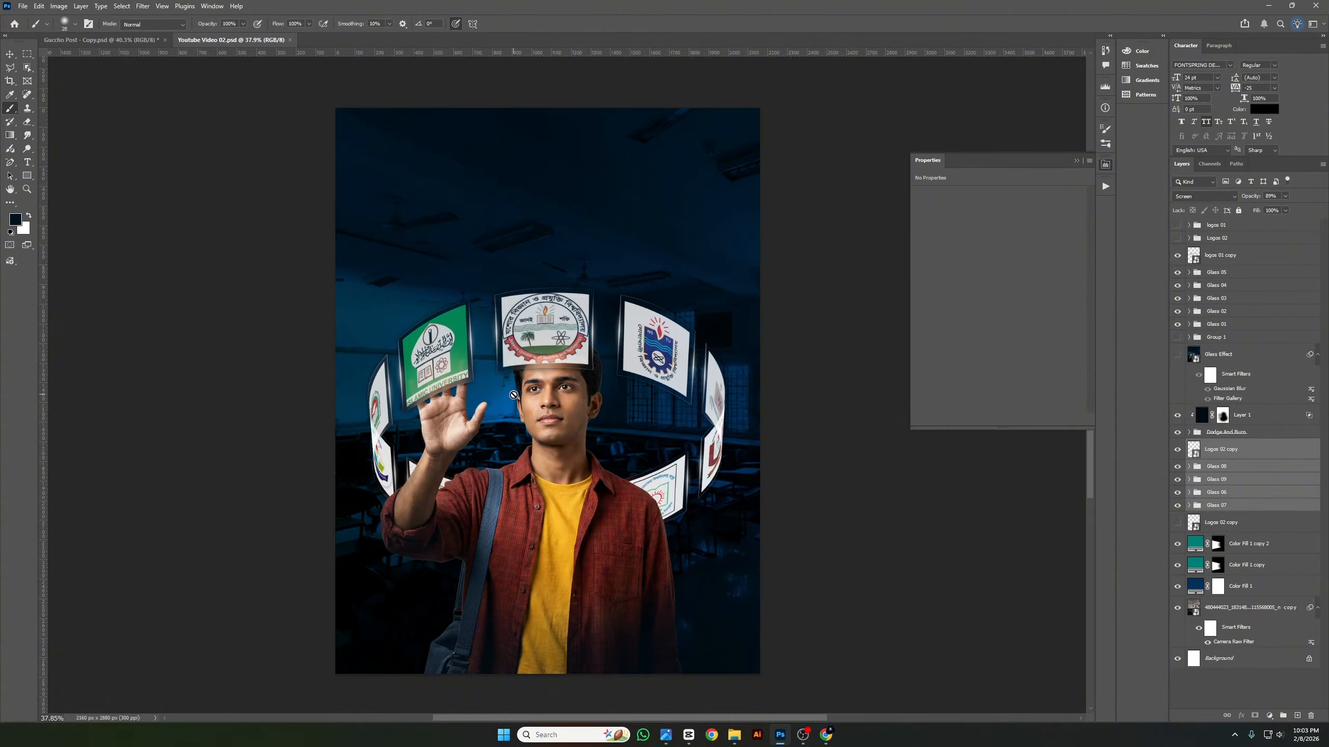
scroll(500, 390, up, 1)
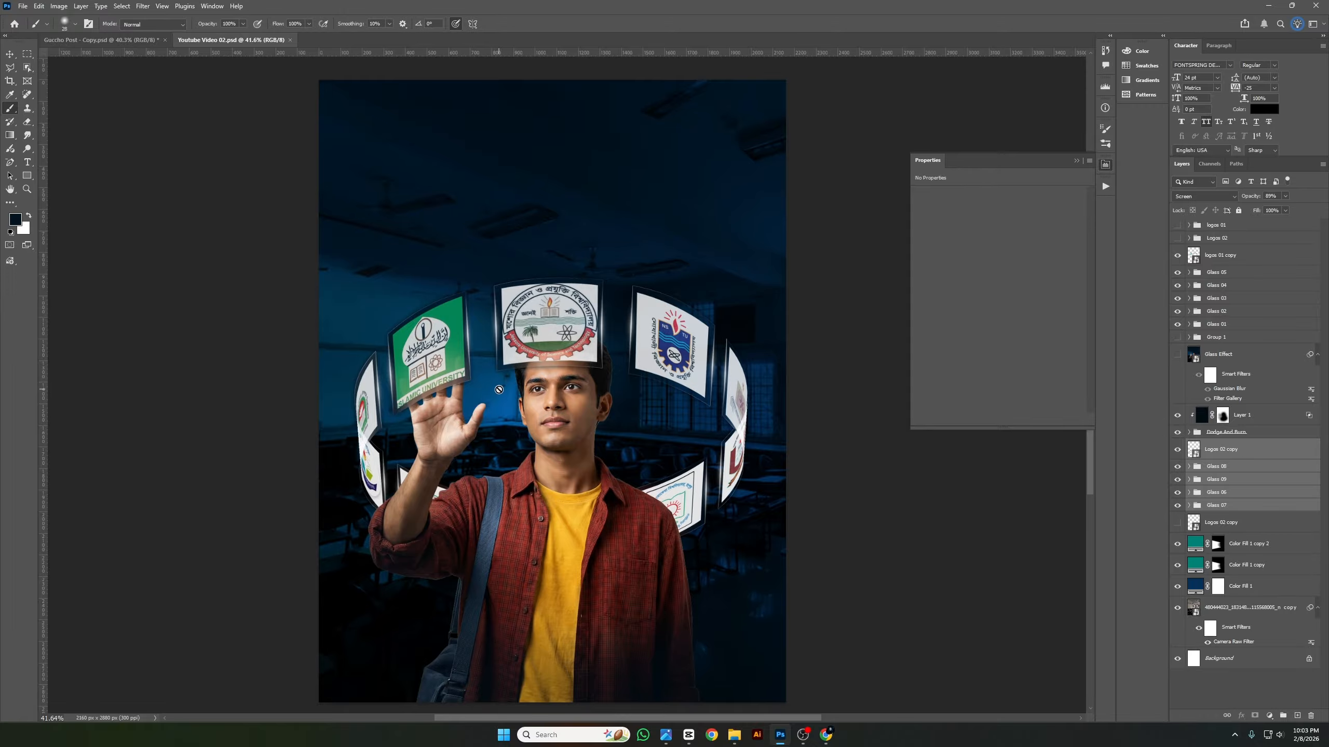
scroll(505, 390, down, 1)
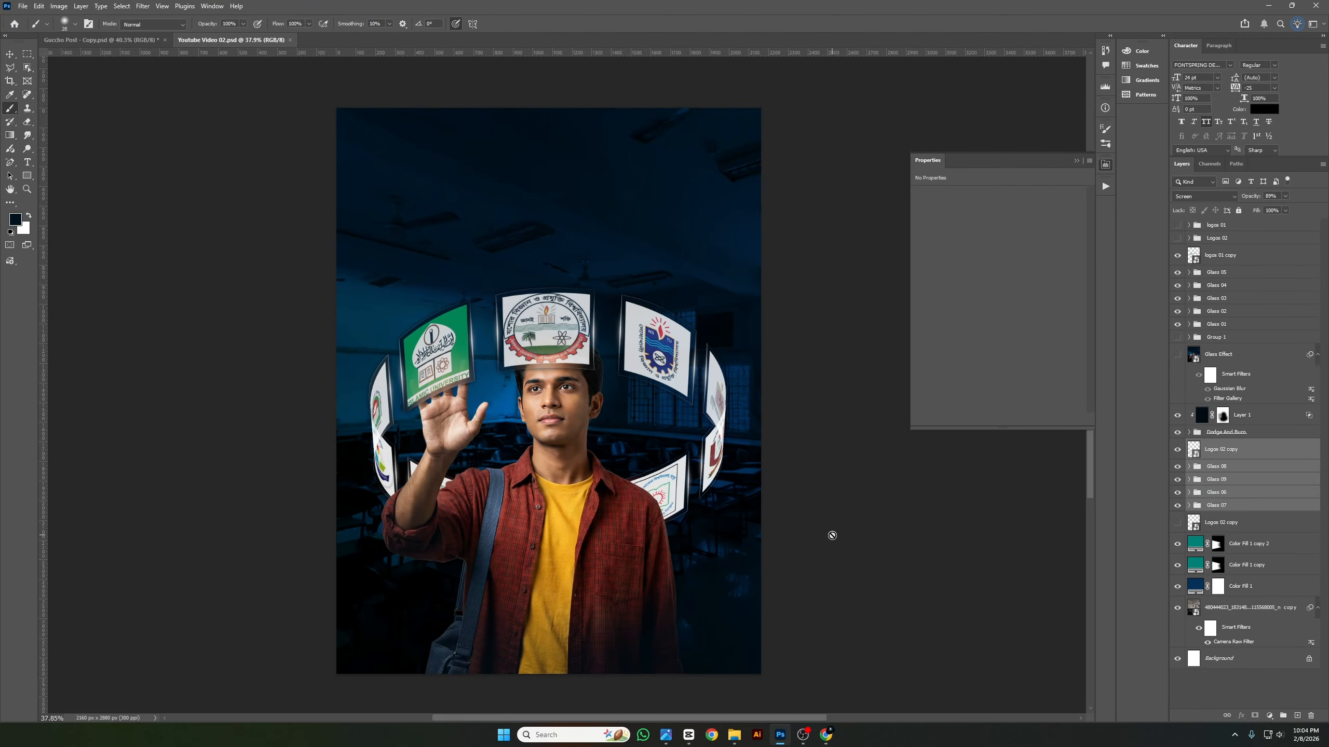
Copy the Text group from the reference document Gaccho Post - Copy.psd into Youtube Video 02.psd.
click(111, 41)
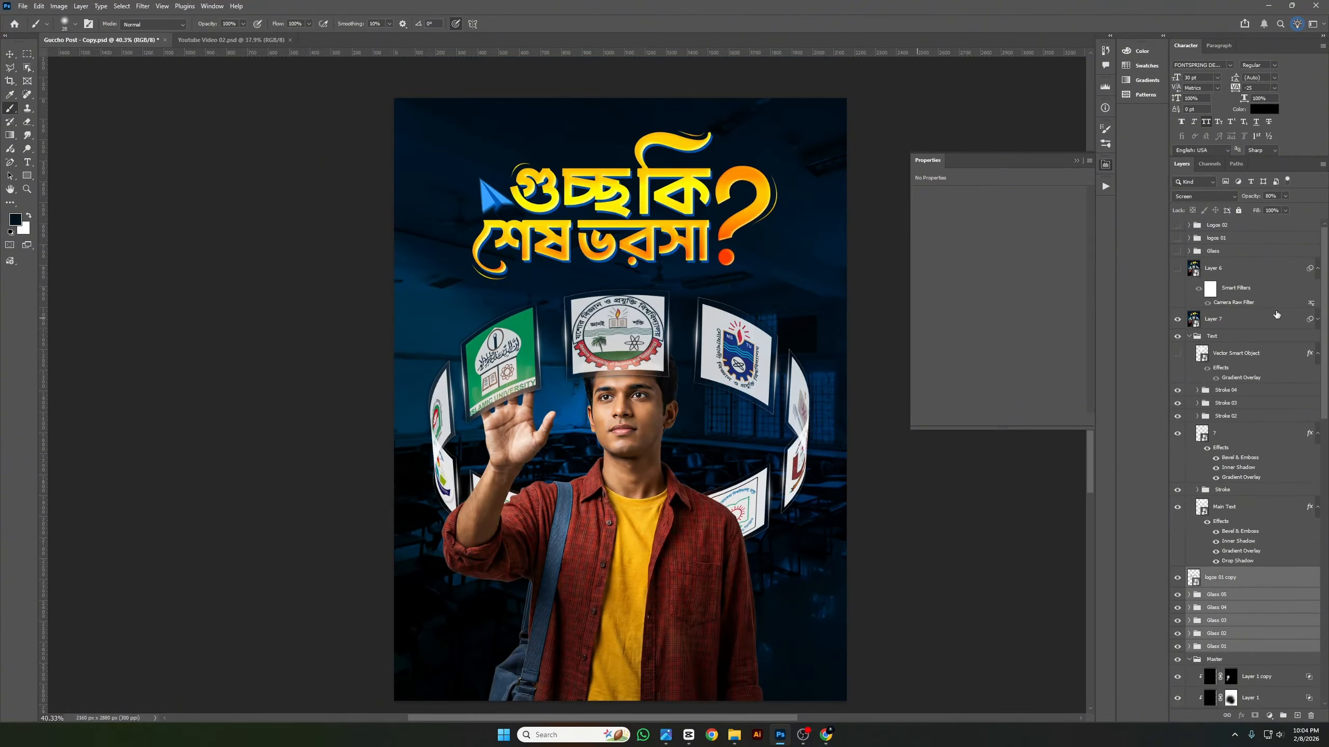
click(1232, 254)
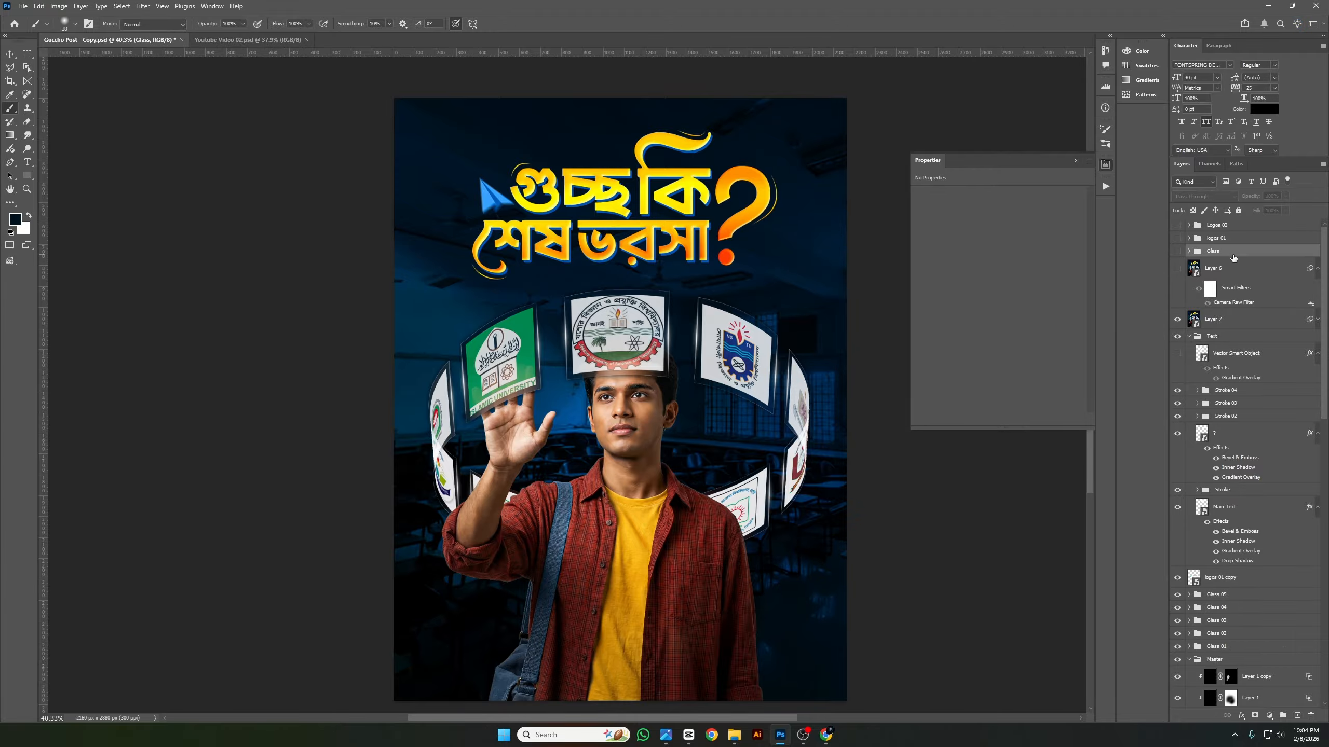
click(1215, 323)
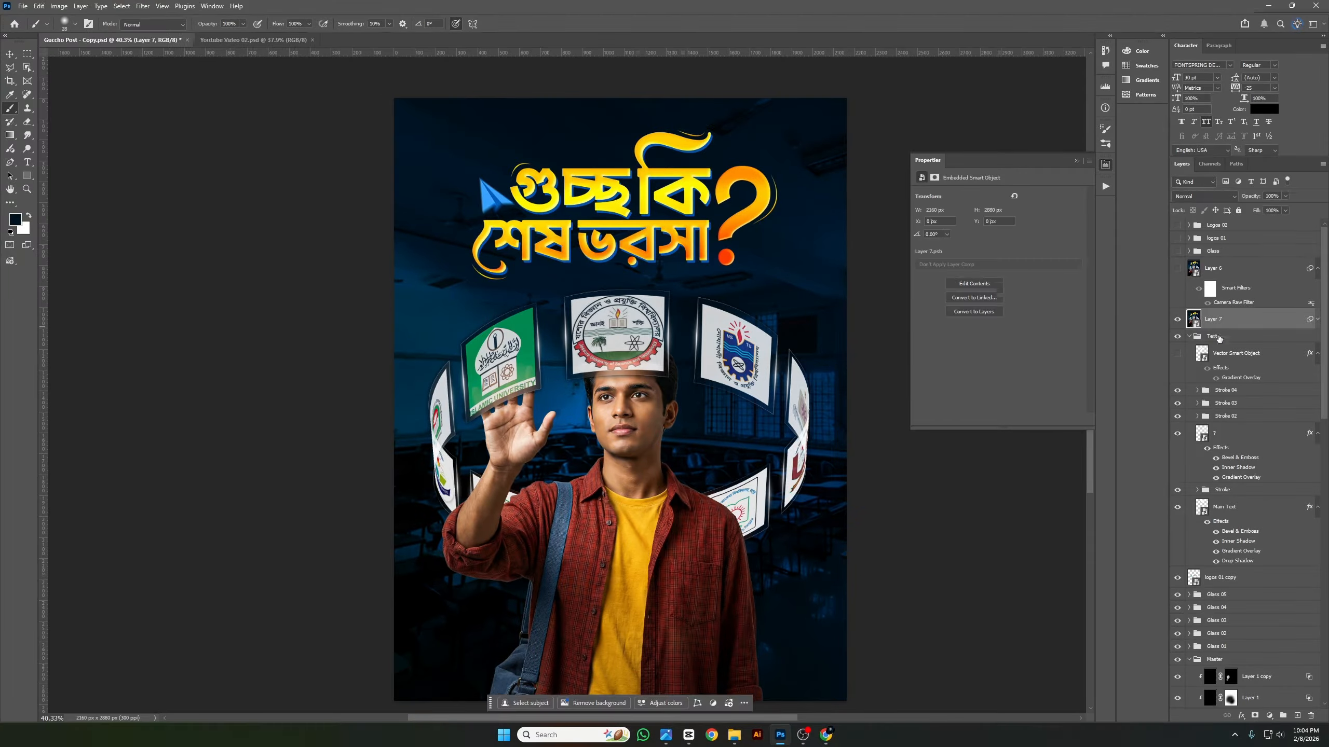
click(1192, 337)
click(1211, 336)
click(265, 41)
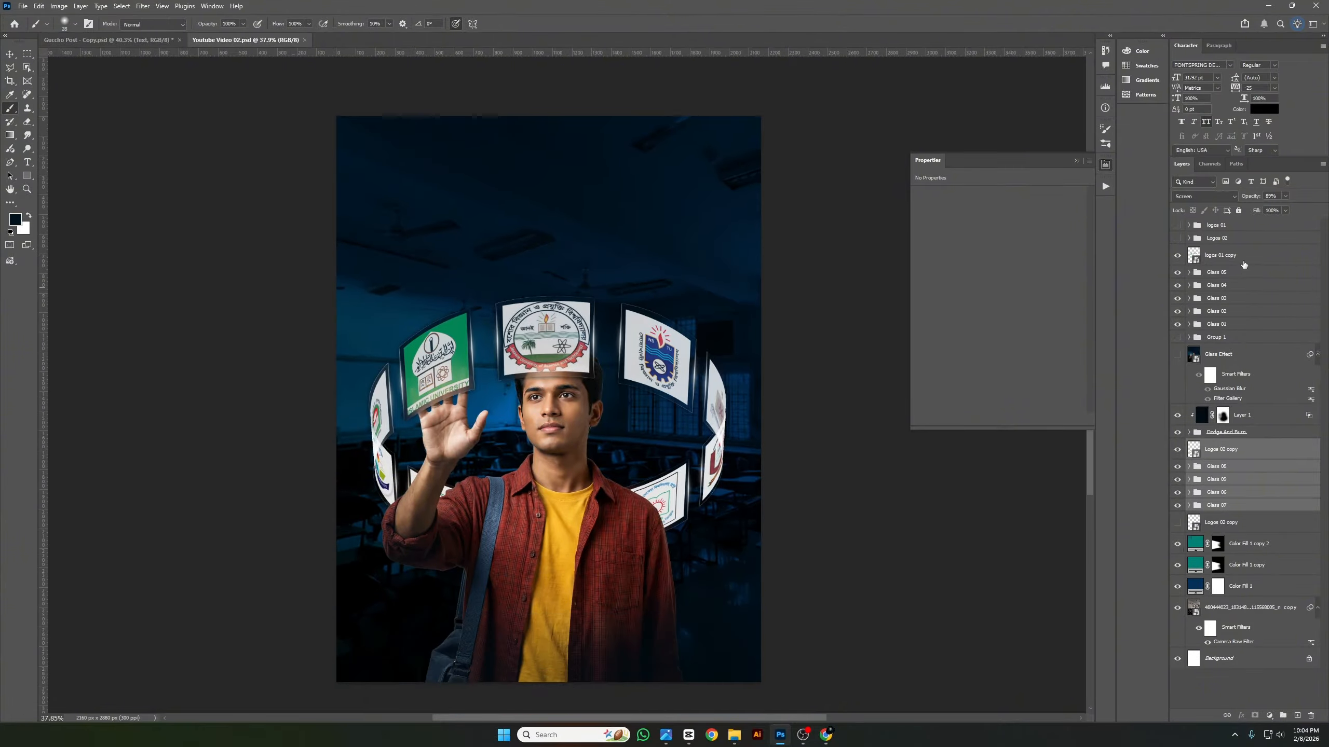
key(ctrl+v)
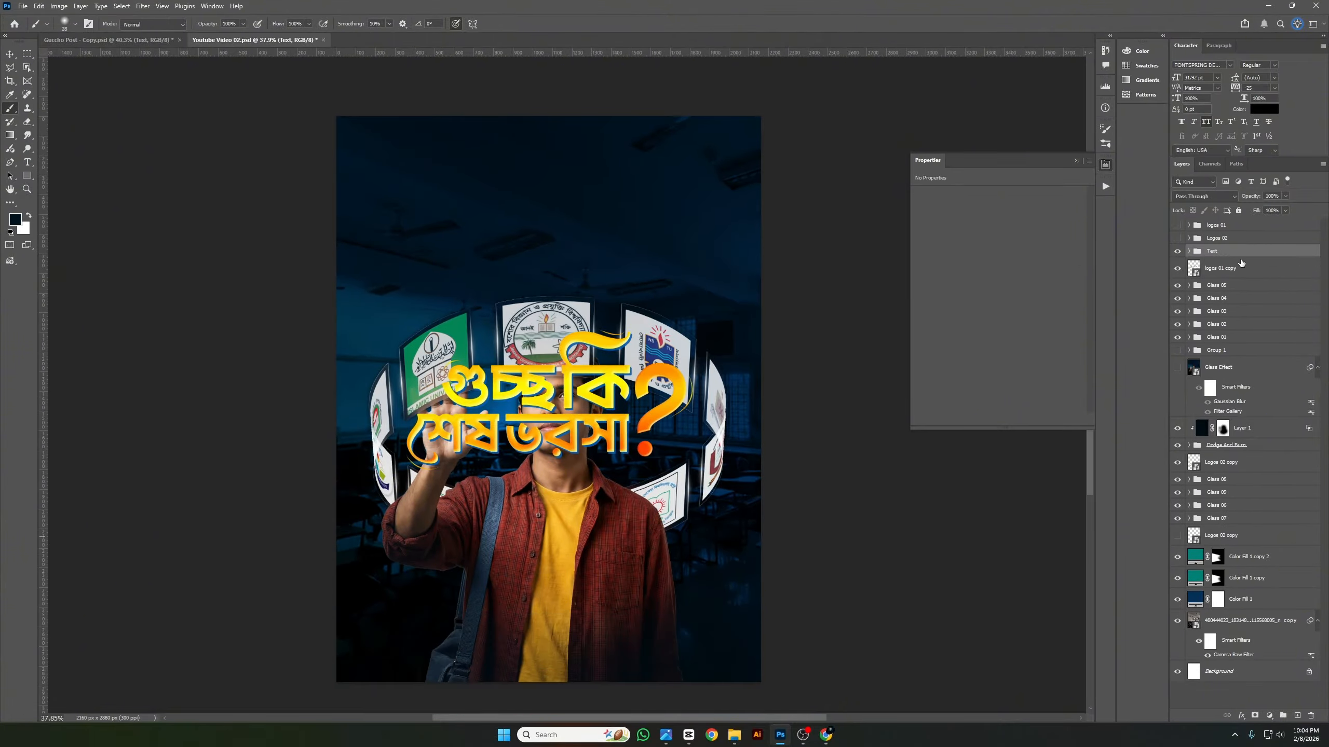
Move the pasted Text group up into the empty area above the ring of logo panels.
key(ctrl+t)
drag(510, 328, 522, 254)
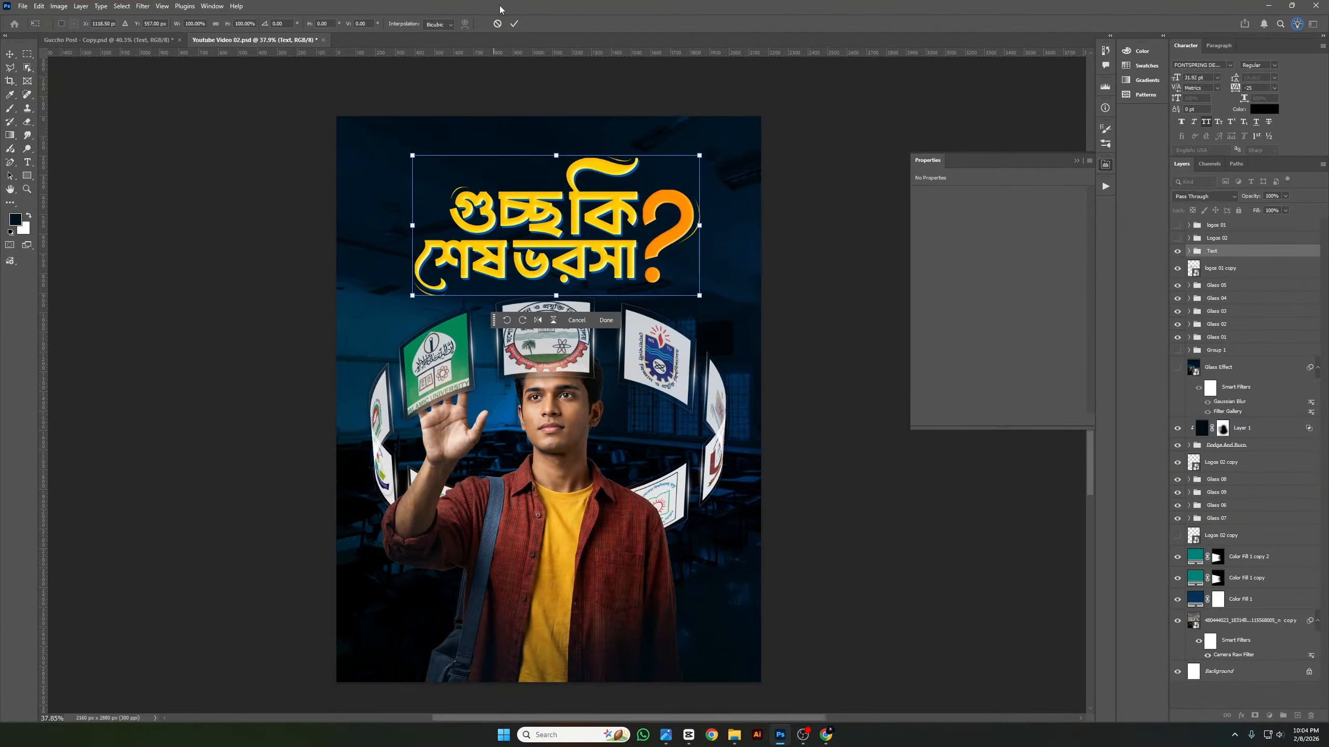
click(514, 24)
key(b)
scroll(580, 321, down, 2)
scroll(581, 322, down, 3)
scroll(570, 325, up, 3)
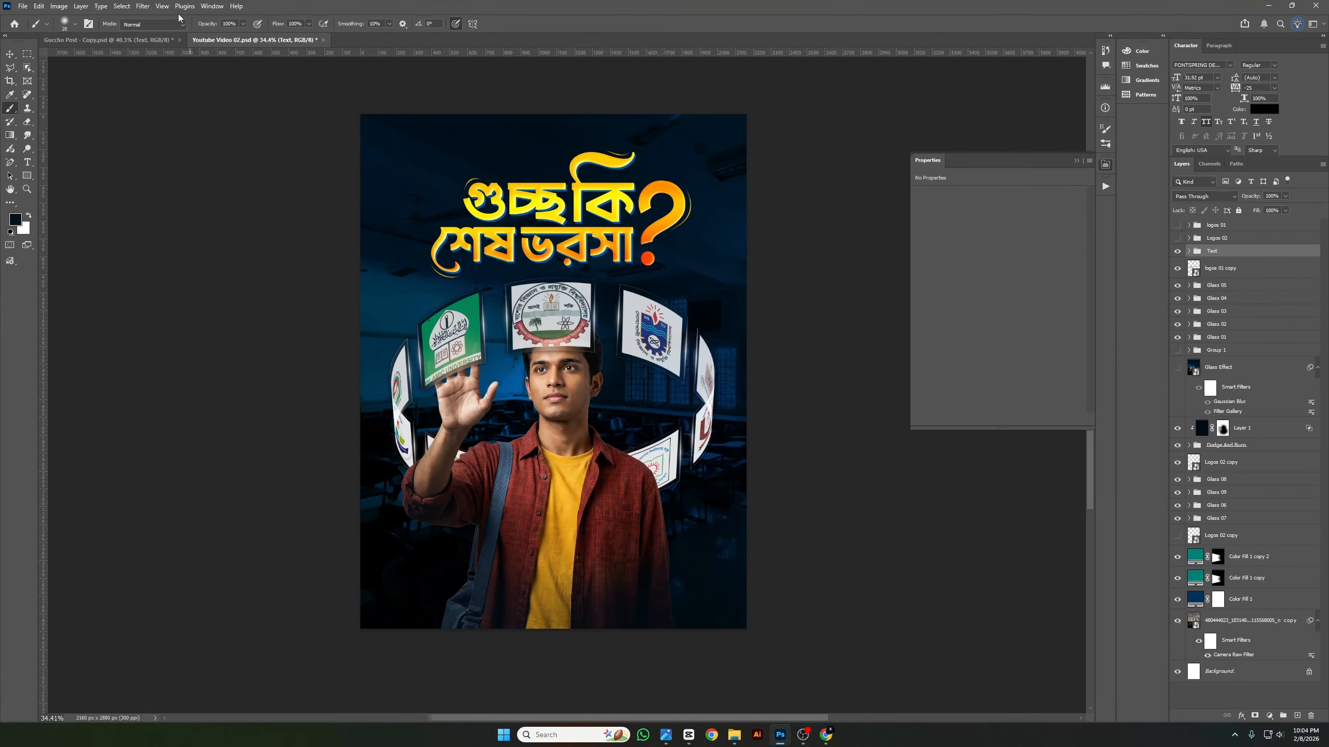
Add a cyan guide layout with 100 px margins on all four sides of the poster and save the document.
click(161, 5)
mouse_move(212, 286)
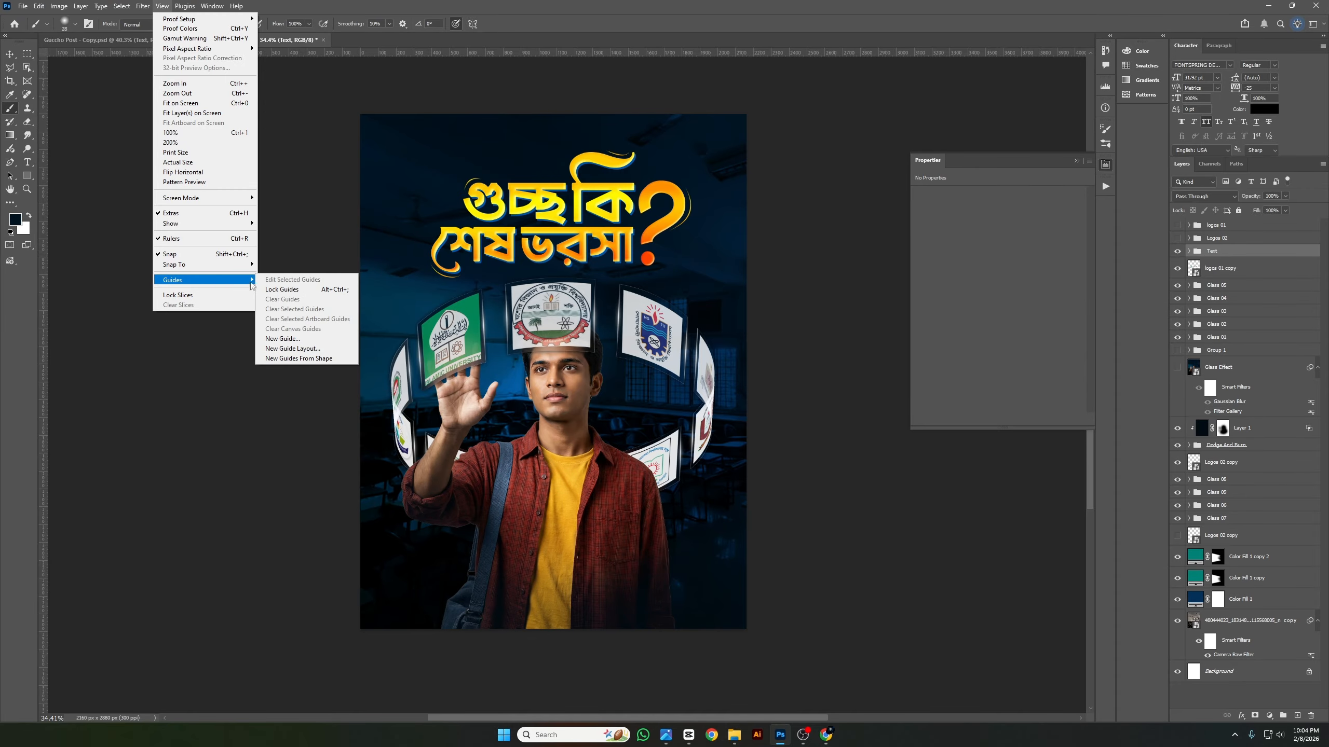
click(320, 349)
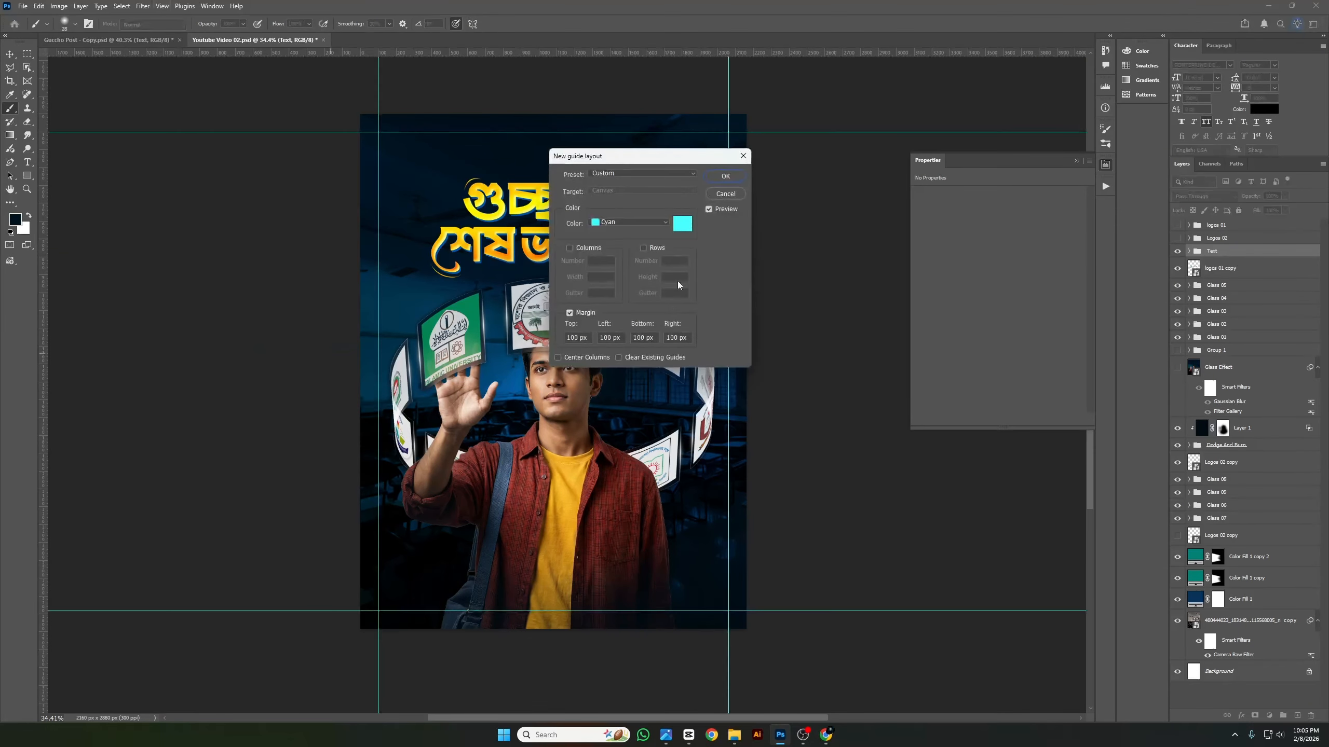
click(738, 180)
scroll(605, 300, left, 1)
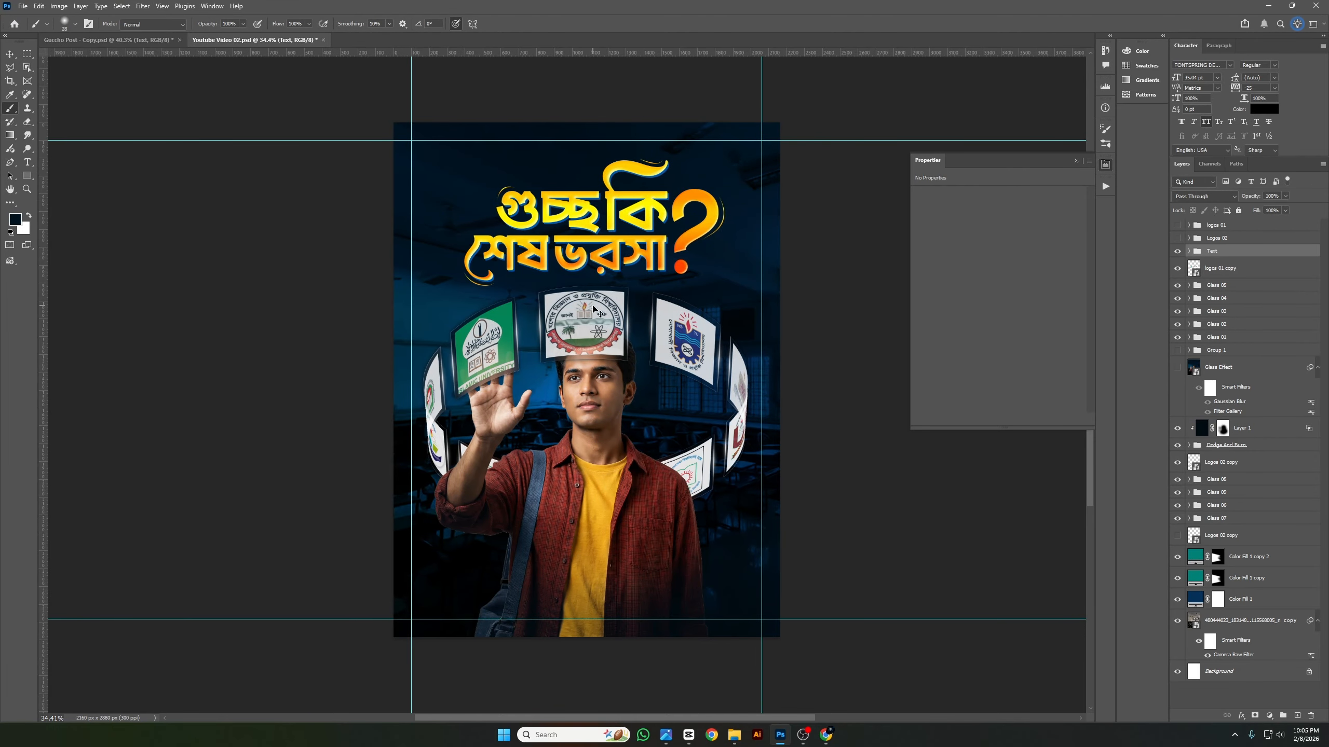
scroll(596, 302, up, 1)
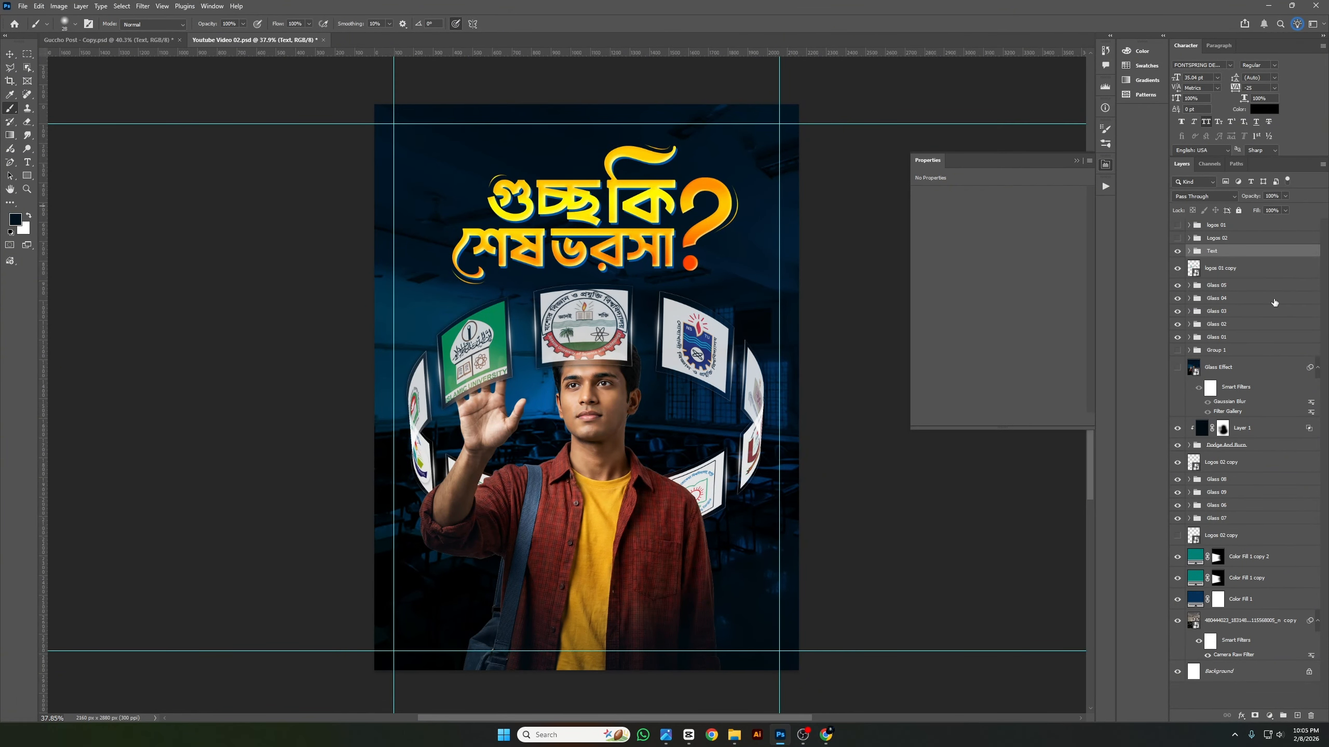
key(ctrl+s)
scroll(585, 265, up, 1)
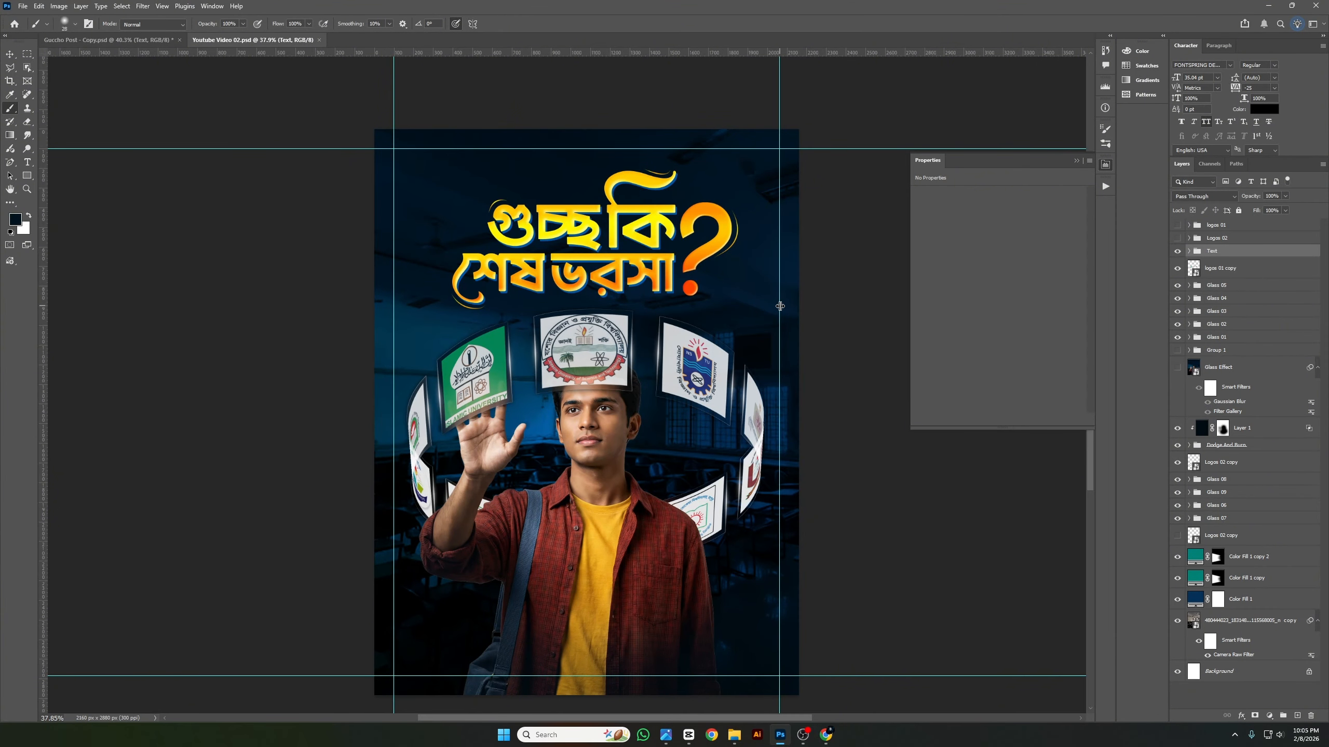
Raise the title slightly towards the upper margin guide and expand the Text group.
key(ctrl+t)
drag(580, 265, 578, 247)
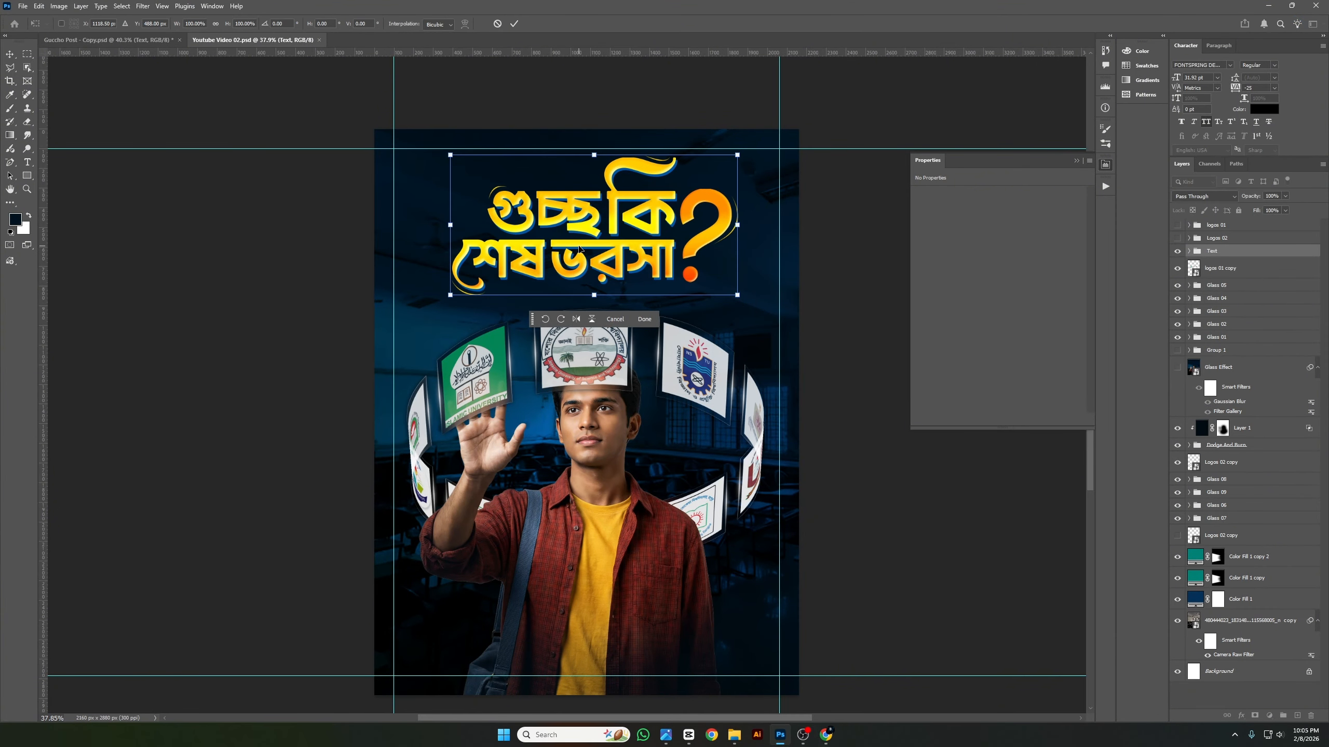
key(shift+Down)
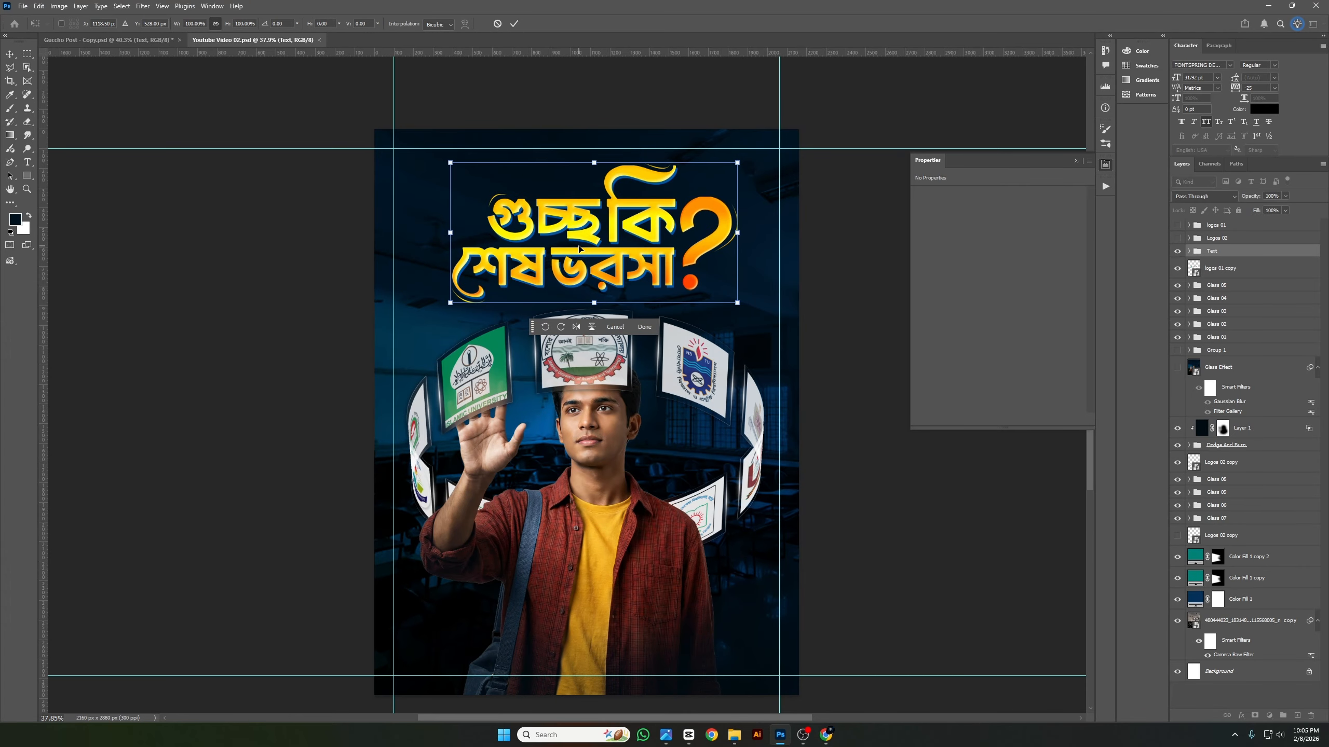
key(shift+Down)
key(shift+Up)
click(1188, 252)
key(Return)
Inspect the title lettering up close and examine the Main Text layer's Bevel & Emboss settings.
click(1240, 268)
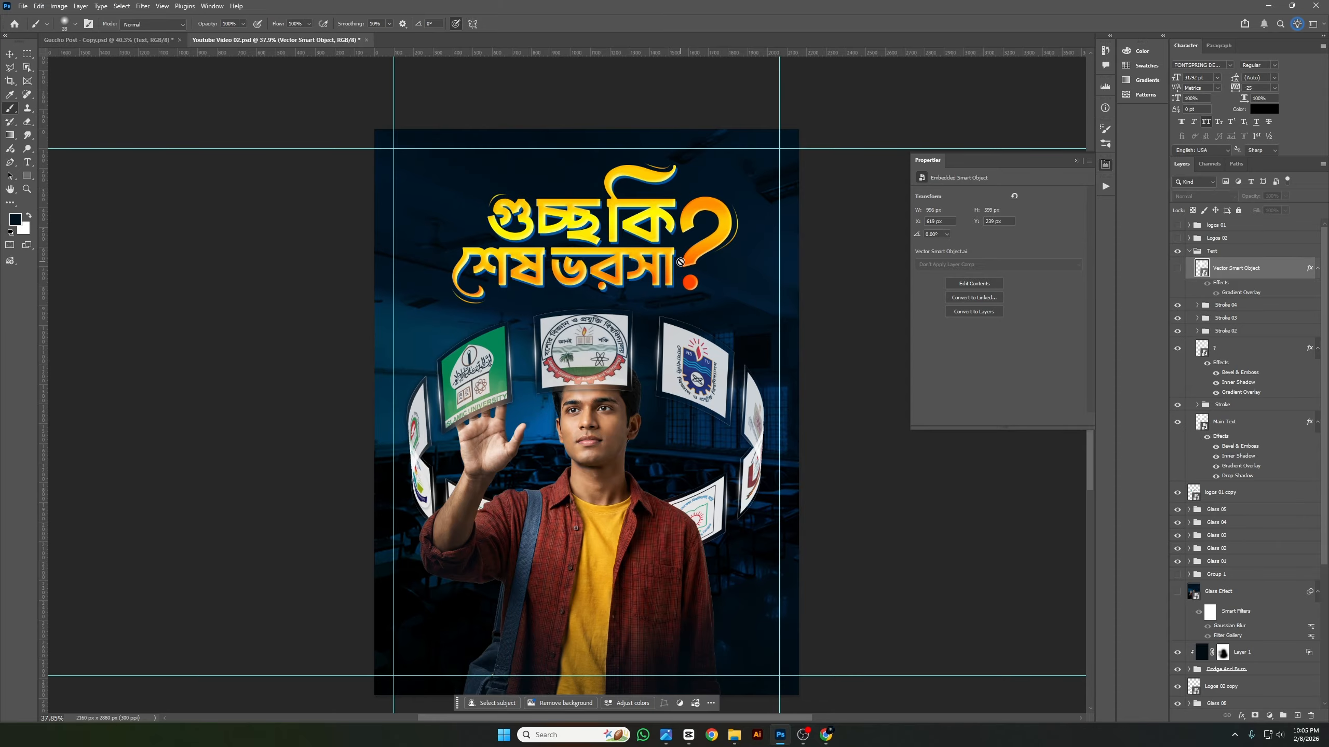
scroll(510, 278, up, 5)
scroll(509, 278, down, 6)
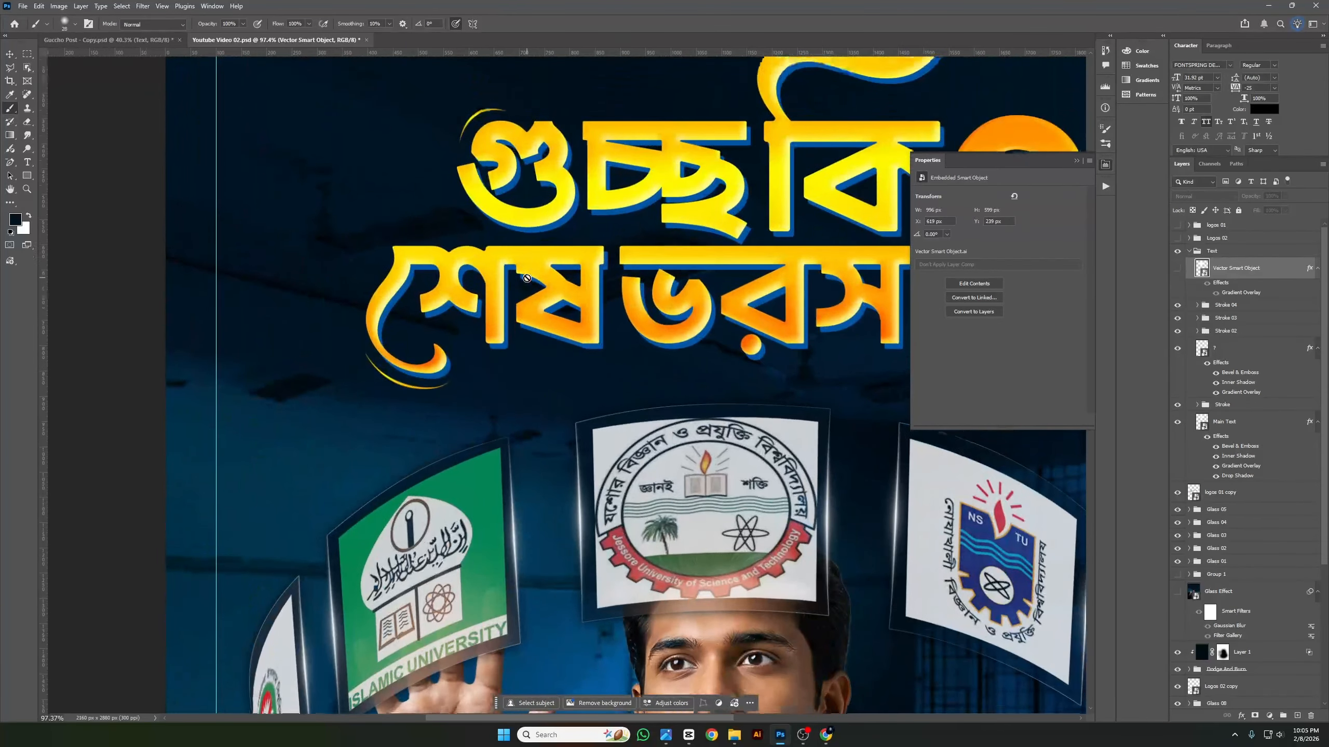
scroll(535, 294, up, 5)
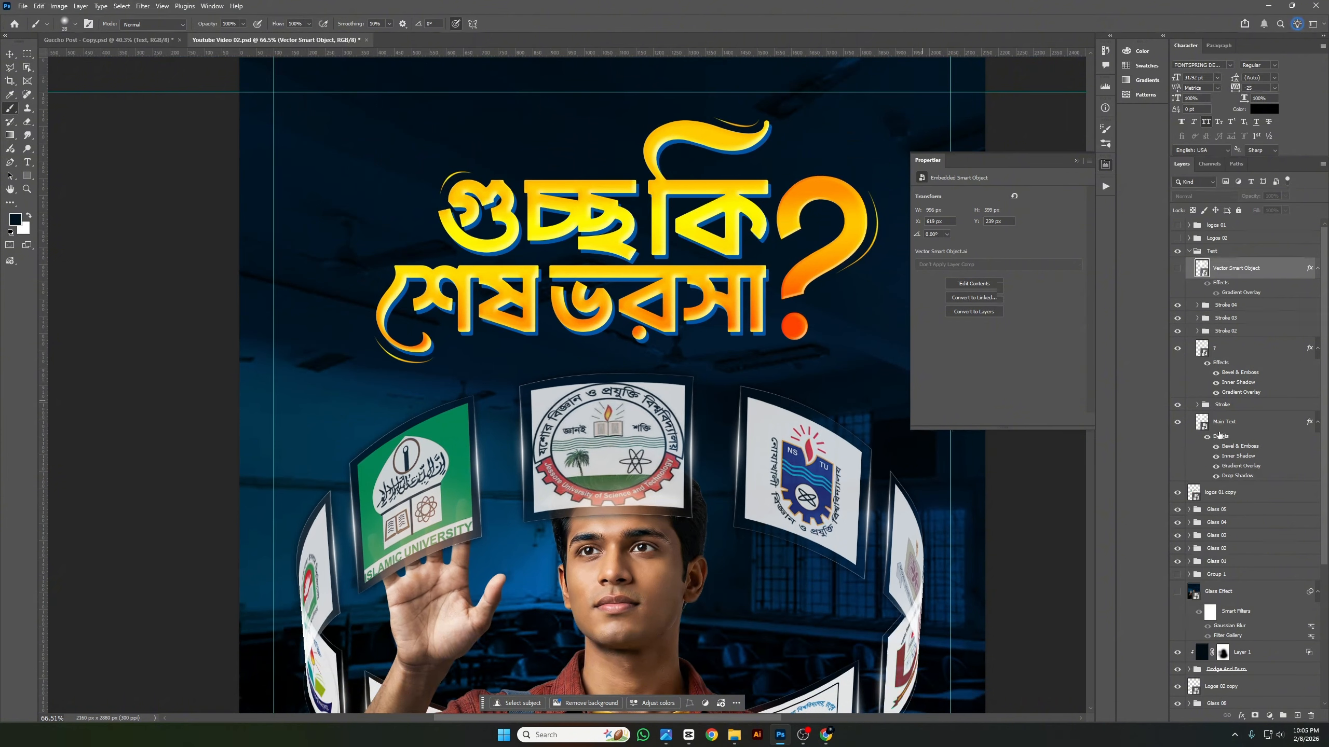
click(1222, 435)
double_click(1226, 437)
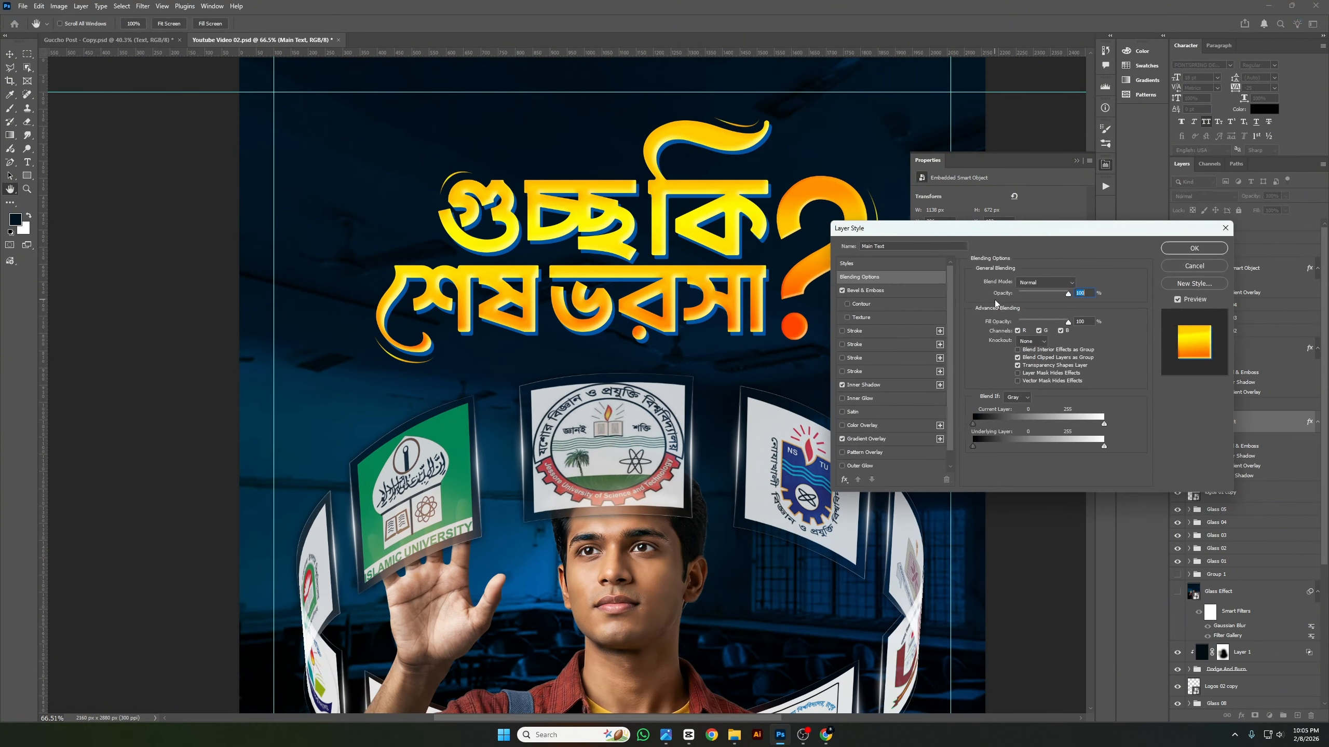
click(924, 292)
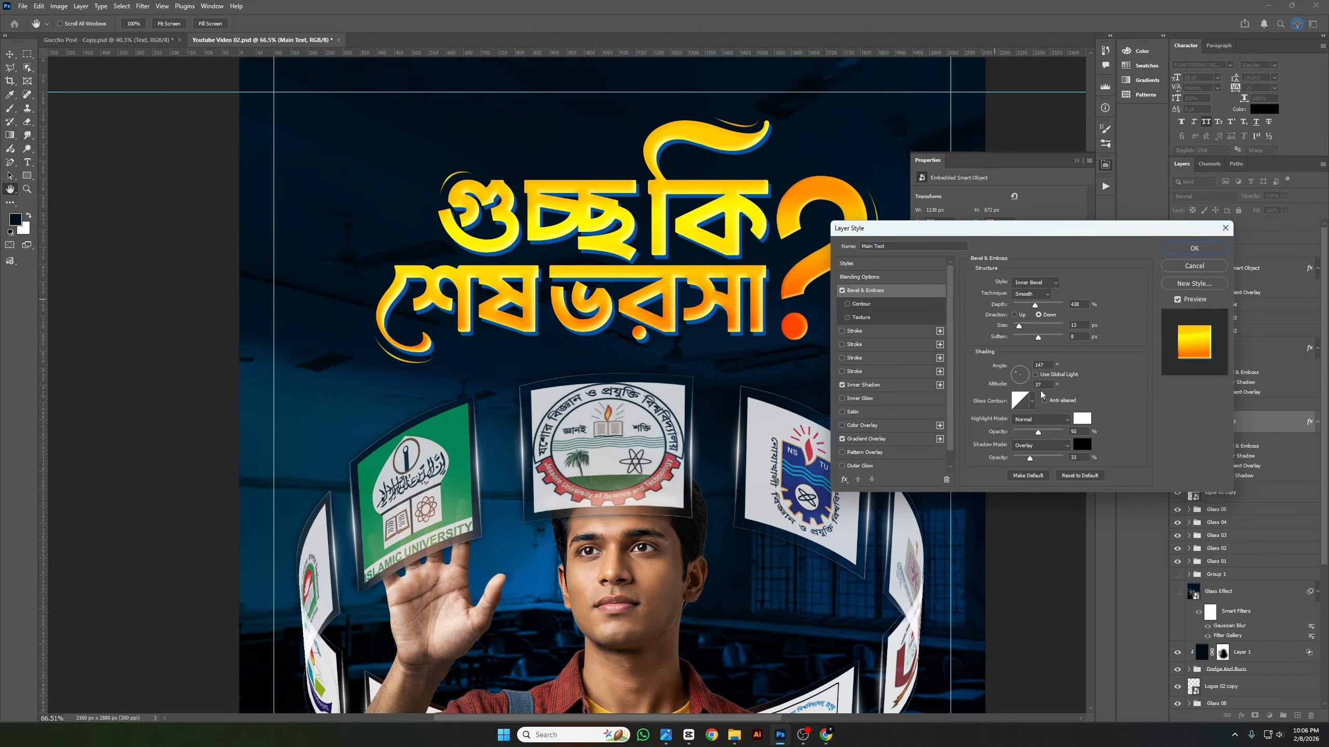
scroll(1041, 395, down, 1)
scroll(1041, 395, up, 1)
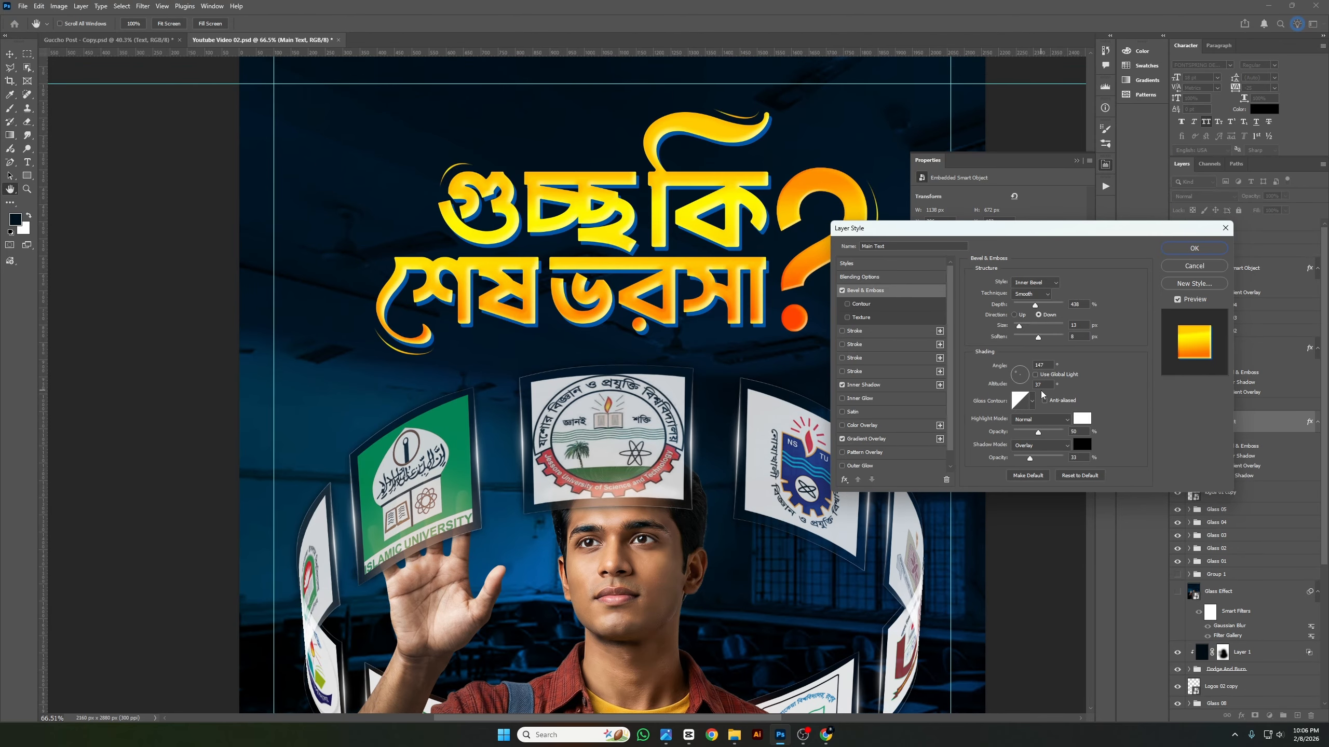
Examine the Inner Shadow settings of the Main Text layer, including the shadow colour.
click(890, 385)
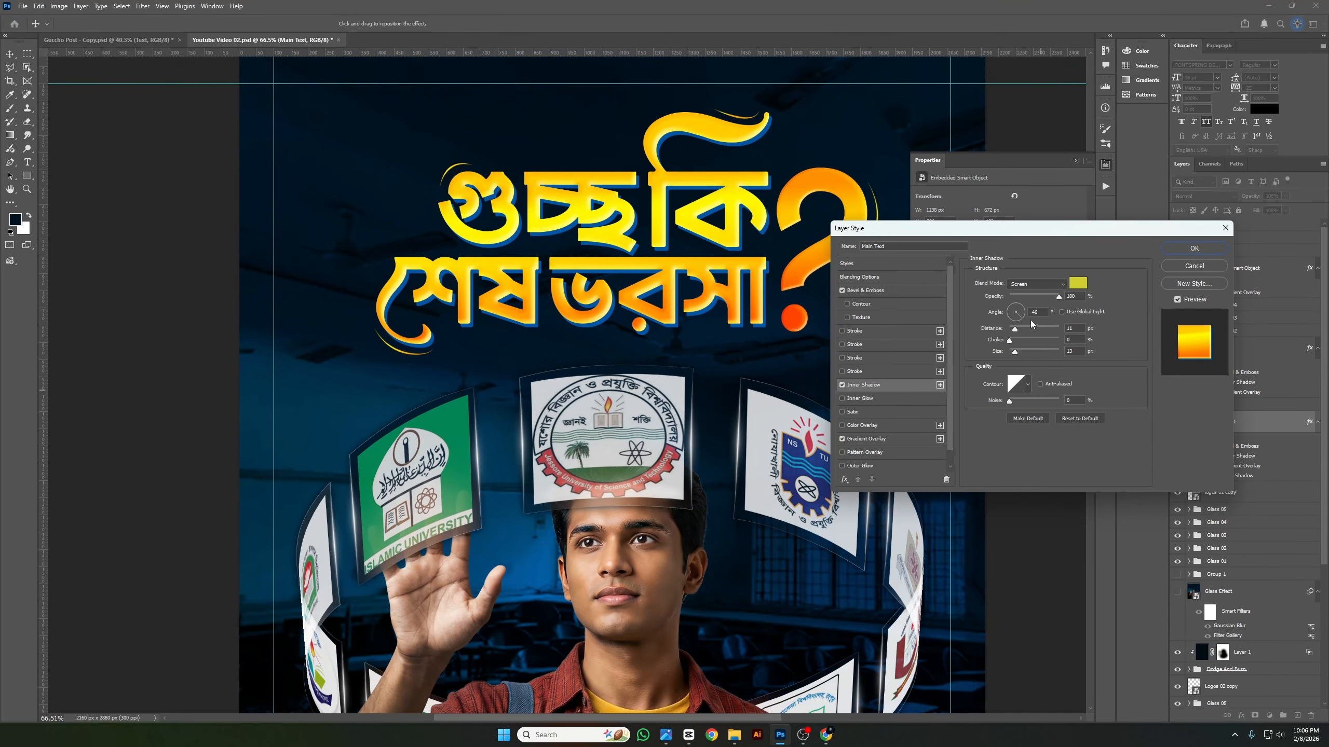
click(1077, 283)
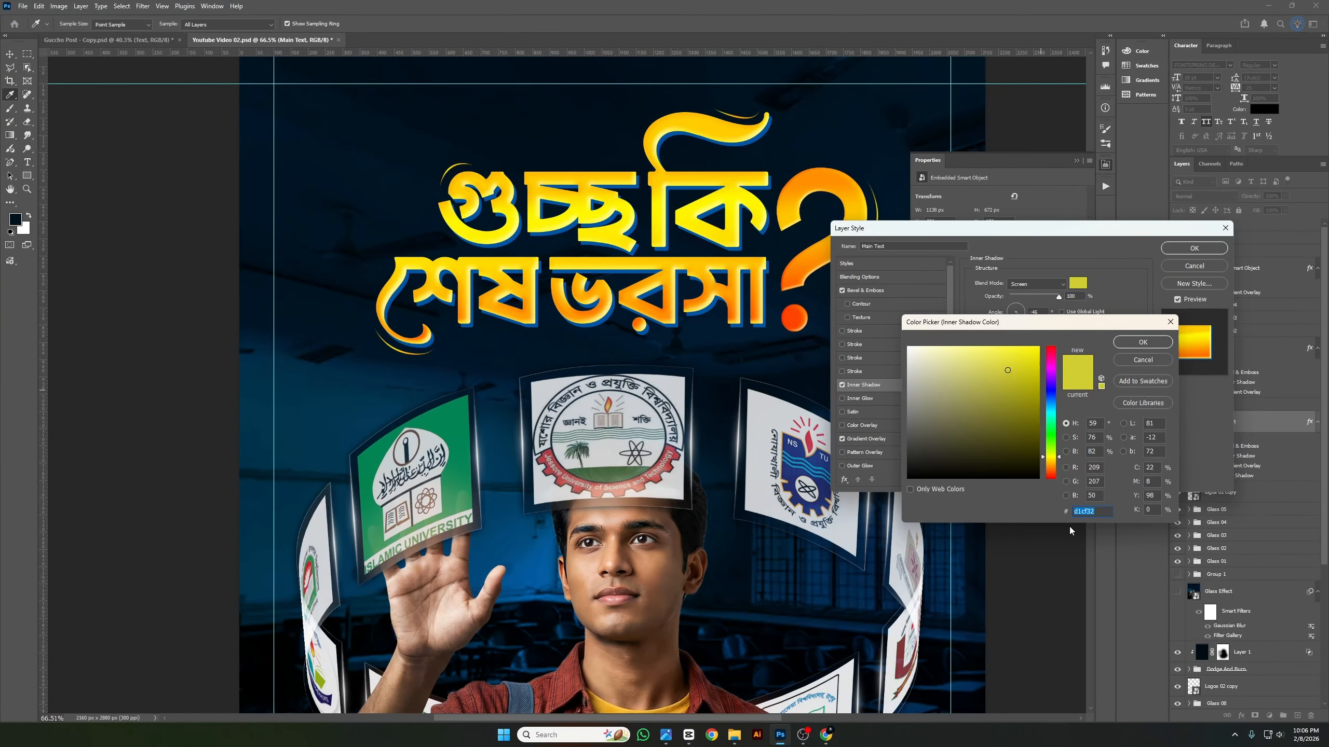
click(1142, 344)
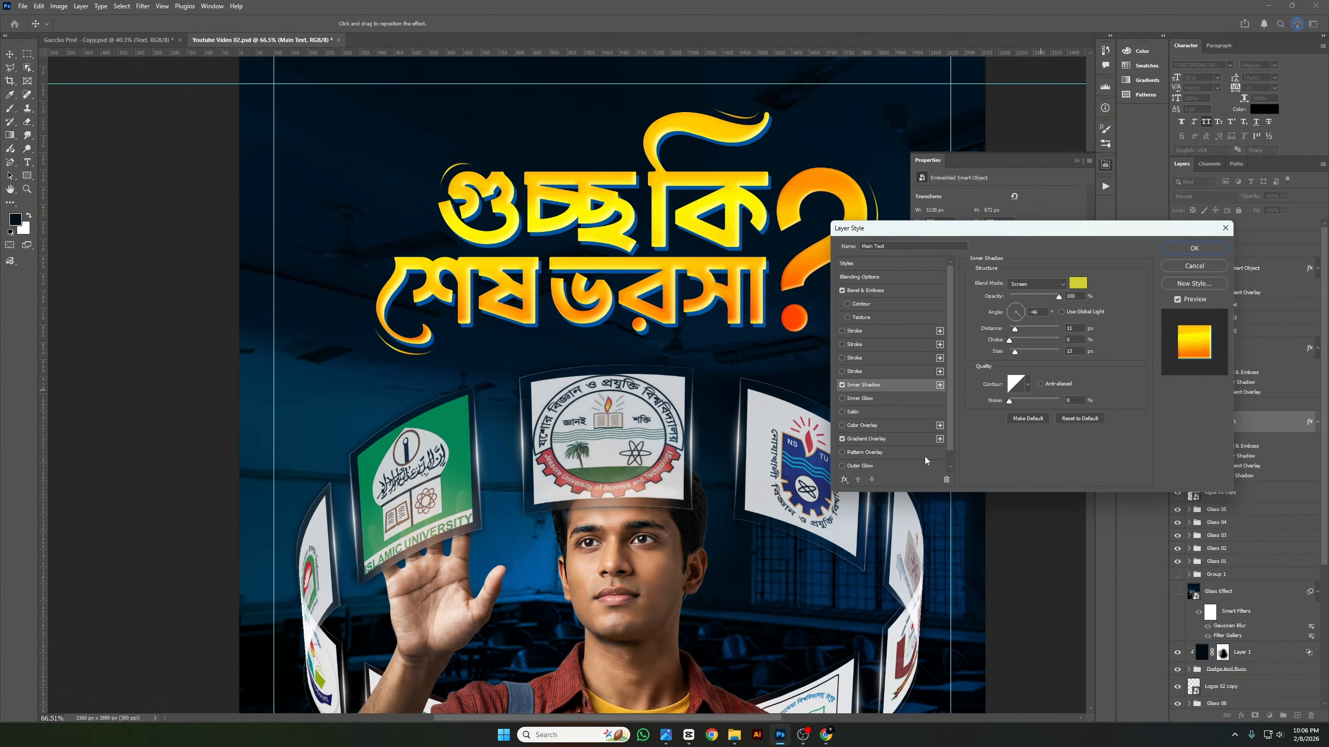
Examine the Main Text layer's Gradient Overlay, checking the colours of its orange first stop and yellow middle stop.
click(884, 439)
click(1033, 308)
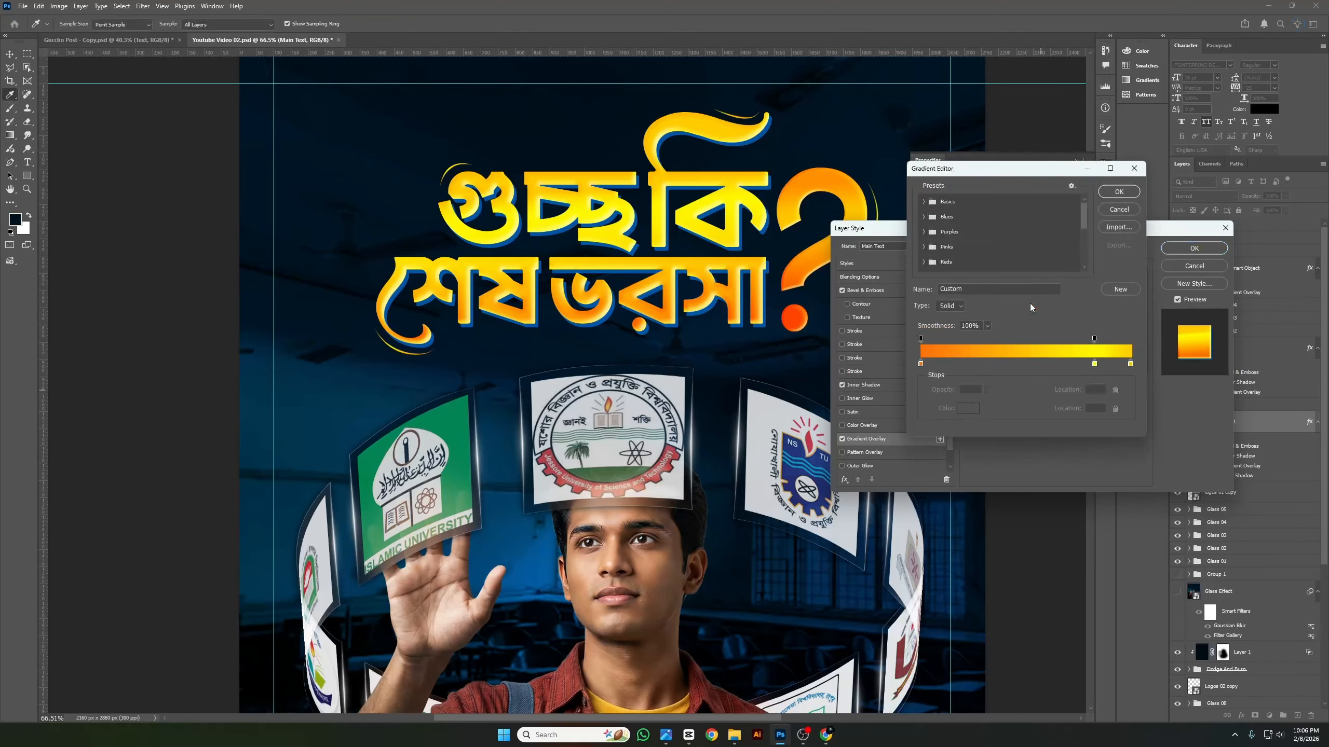
double_click(921, 364)
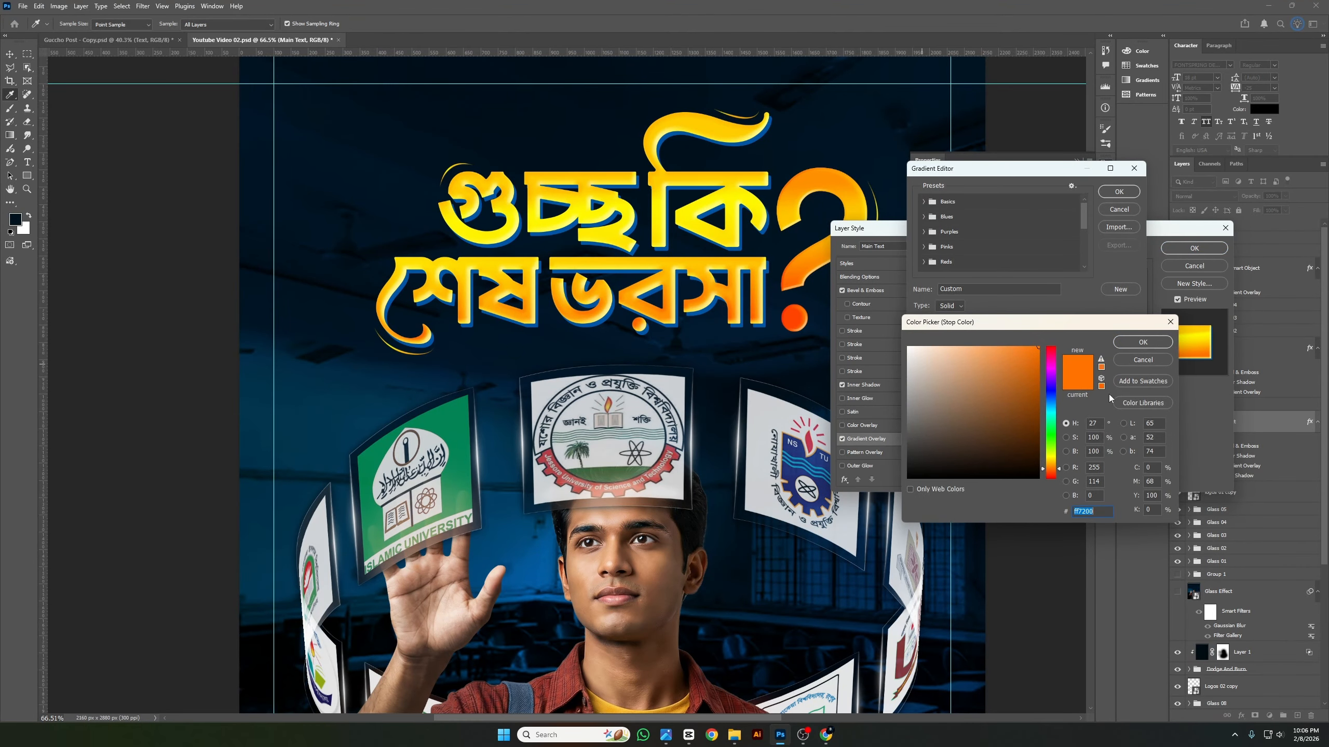
click(1143, 360)
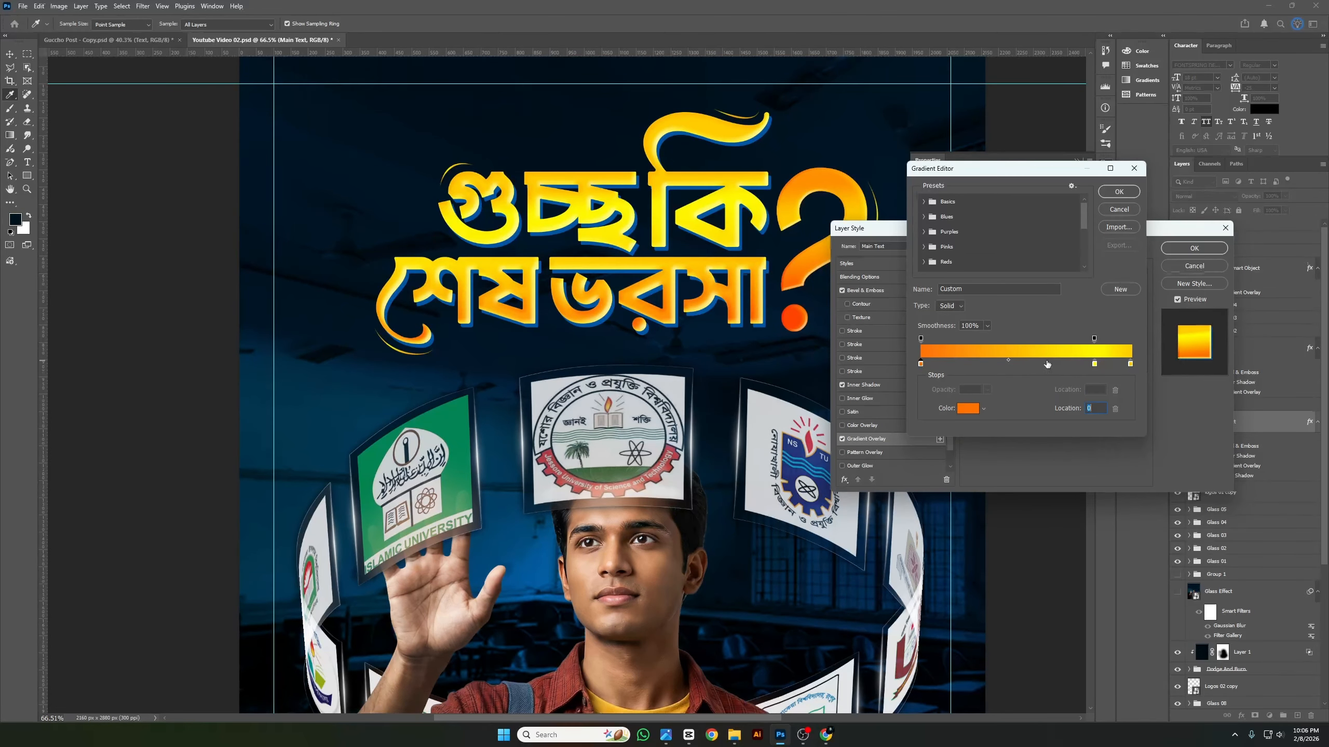
double_click(1094, 364)
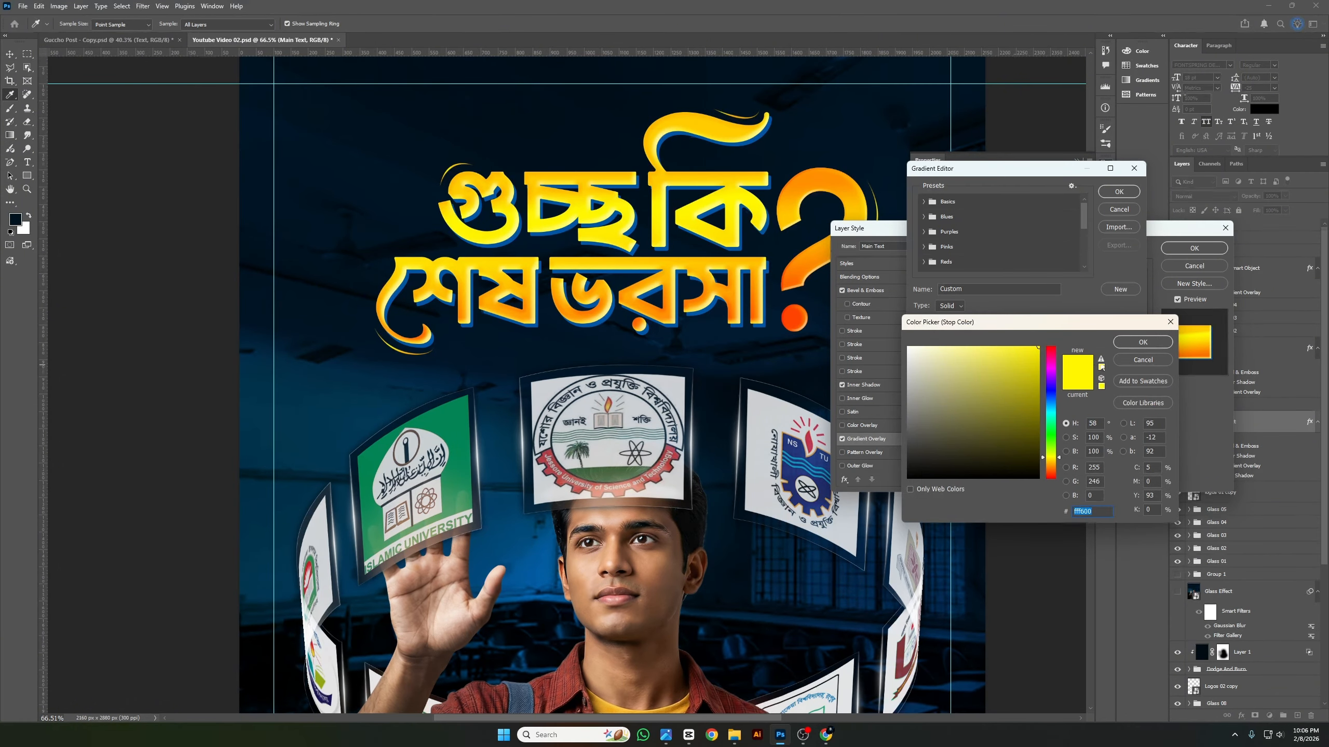
click(1142, 360)
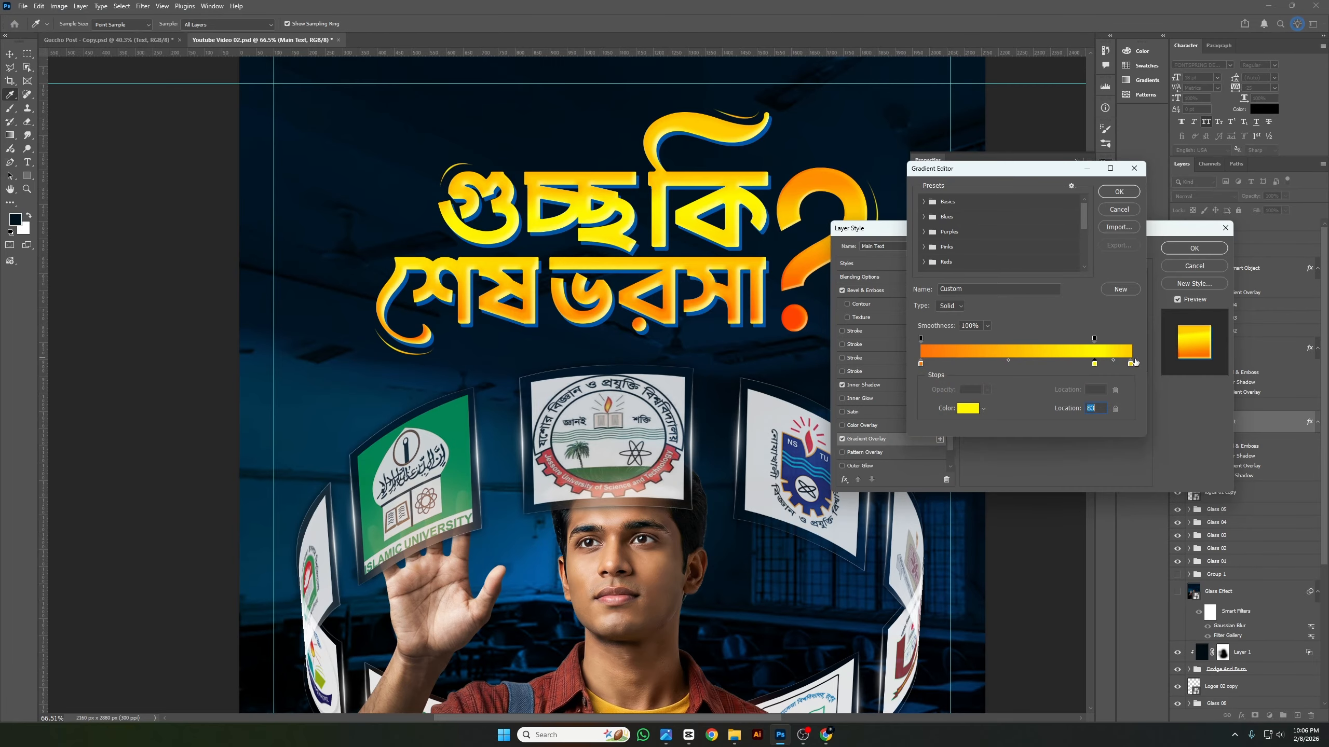
Check the colour of the gradient's last stop, accept the Main Text layer style and view the title on the poster.
click(1130, 365)
double_click(1130, 364)
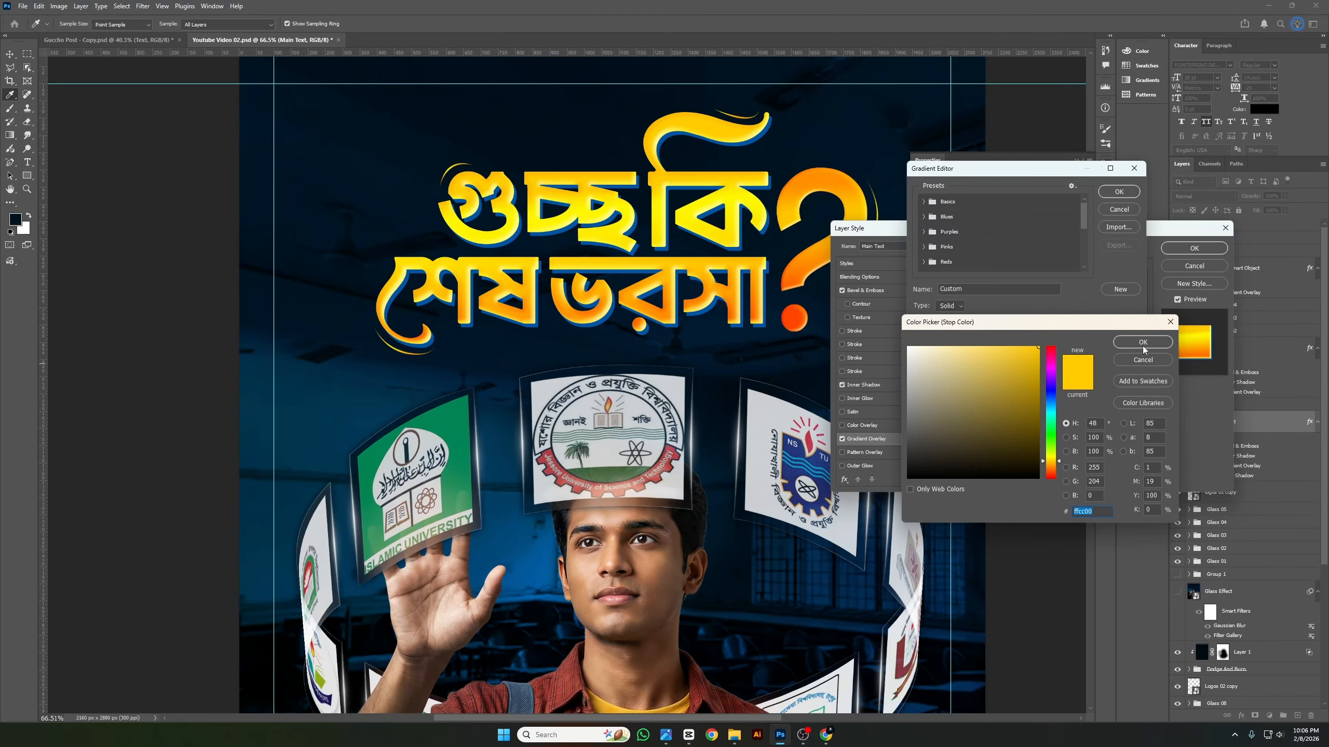
click(1143, 344)
click(1124, 190)
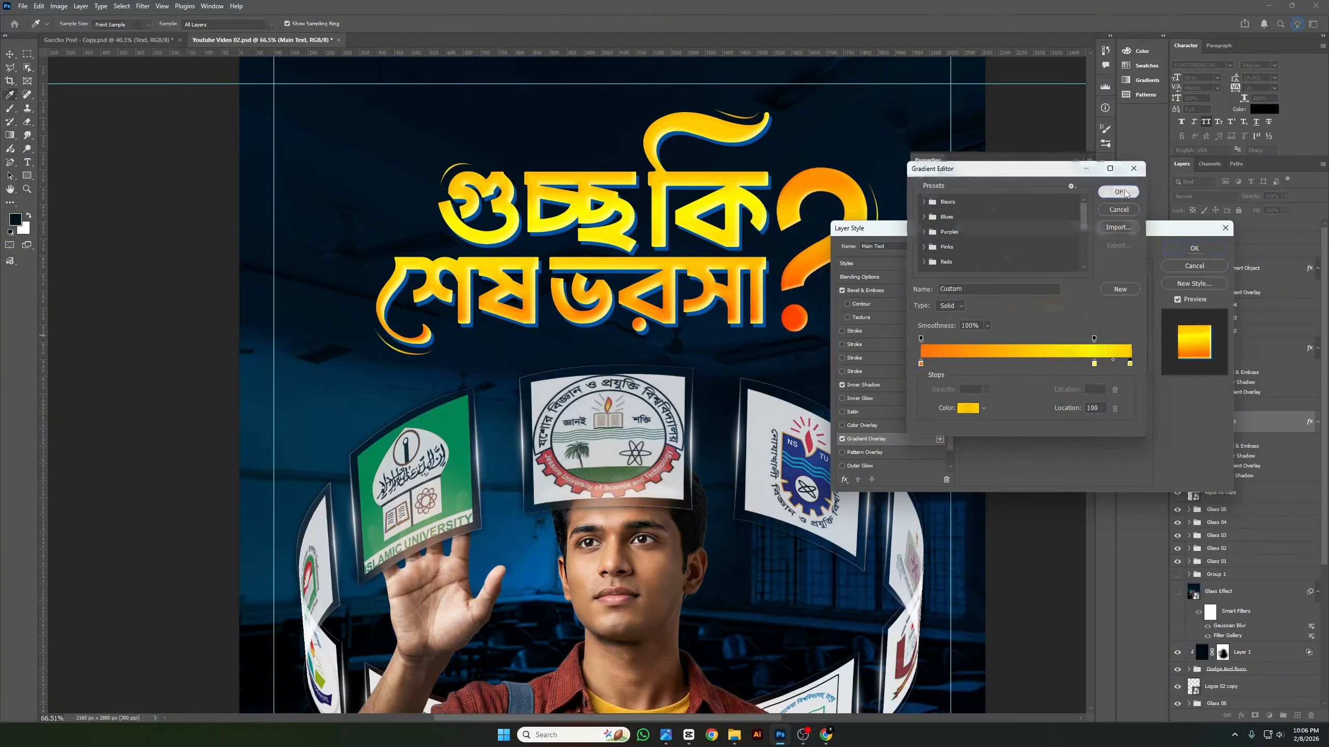
click(1194, 252)
key(b)
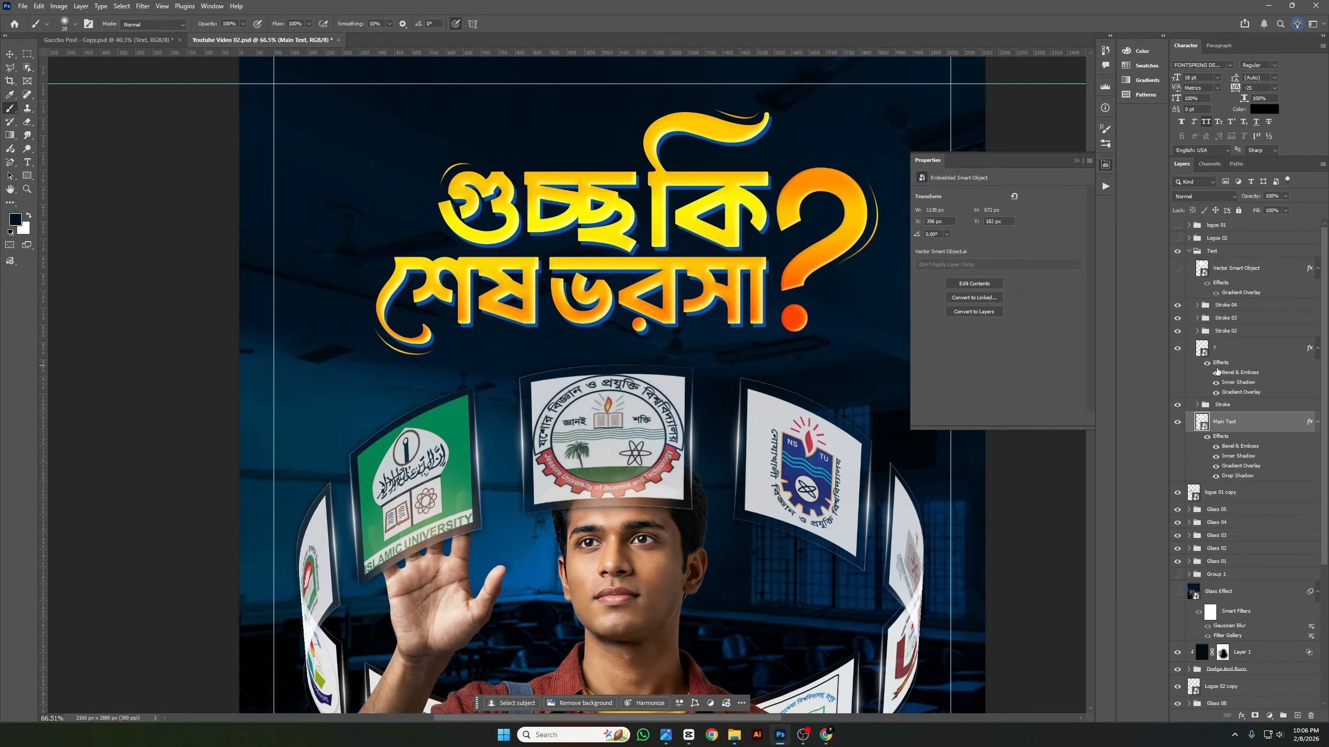
scroll(699, 298, down, 3)
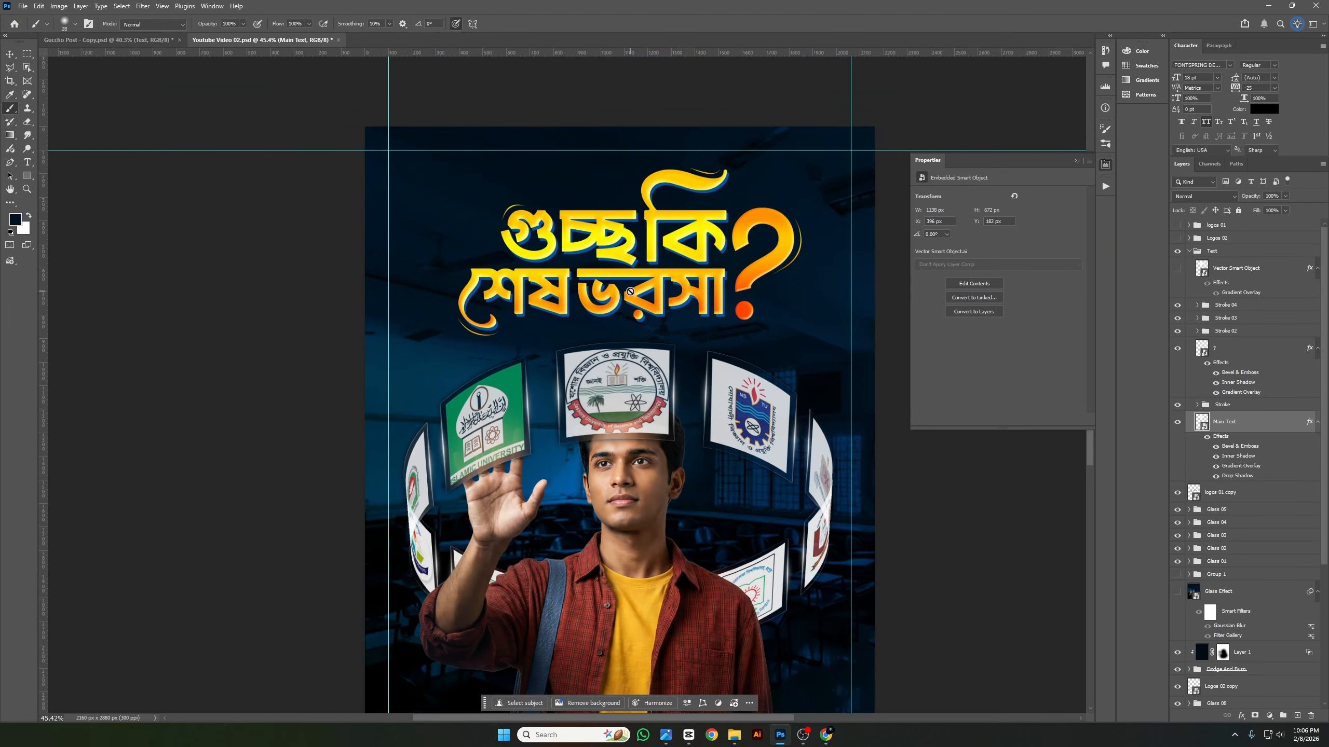
Check the layers inside the Stroke 02 group, collapse it again and hide the group.
scroll(629, 291, up, 2)
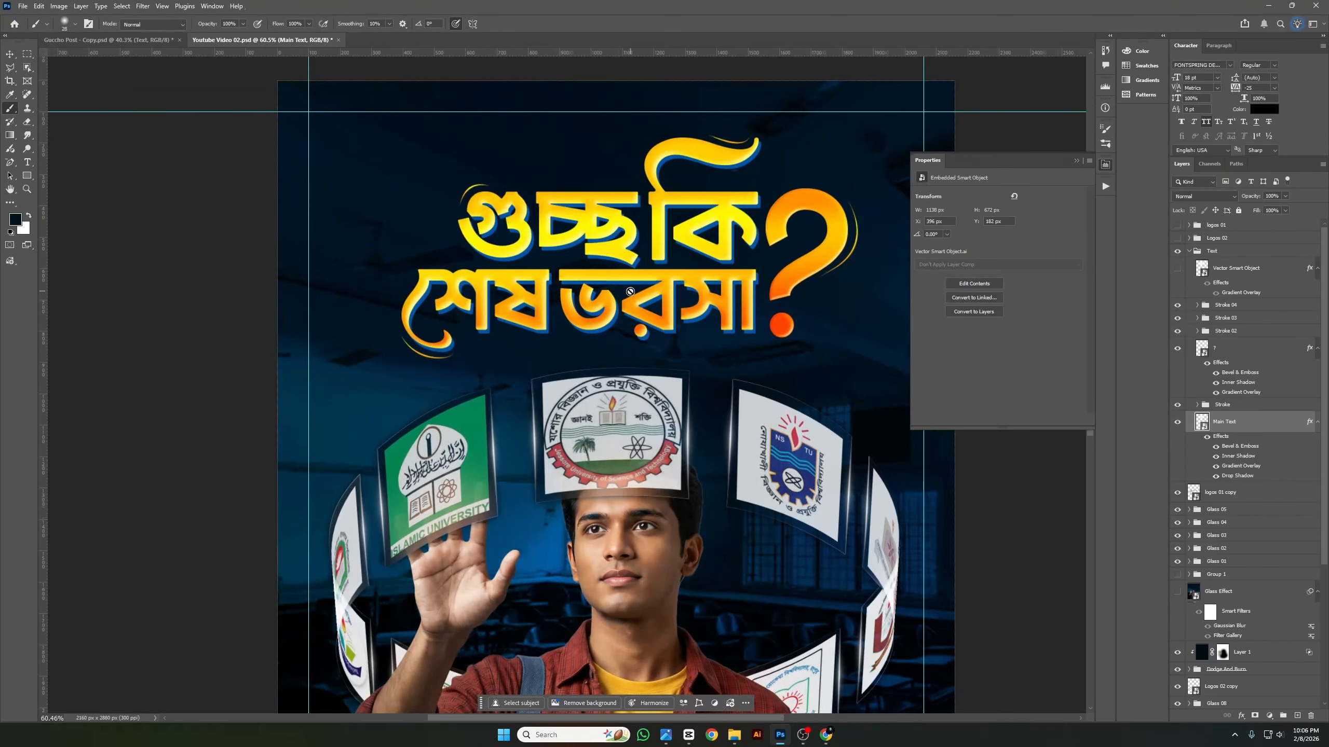
click(1197, 331)
click(1197, 330)
click(1198, 331)
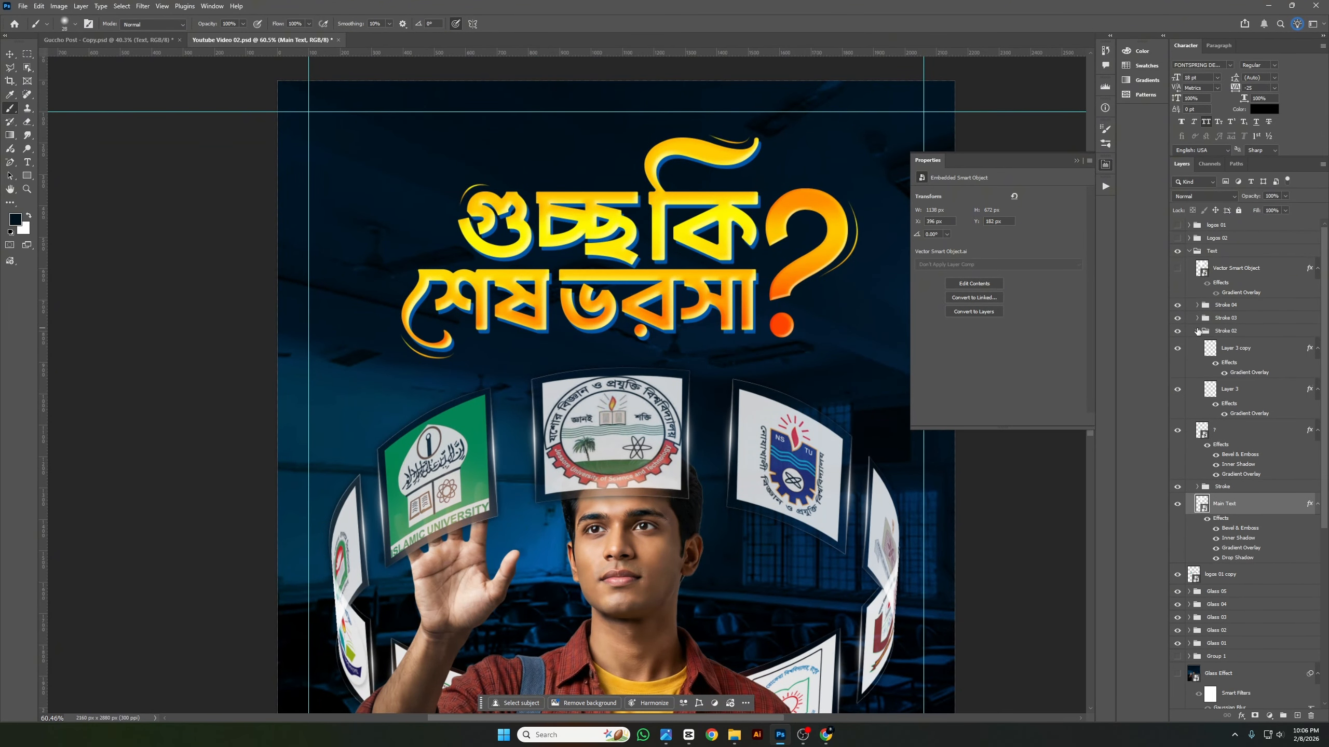
click(1198, 331)
click(1178, 331)
scroll(475, 171, up, 6)
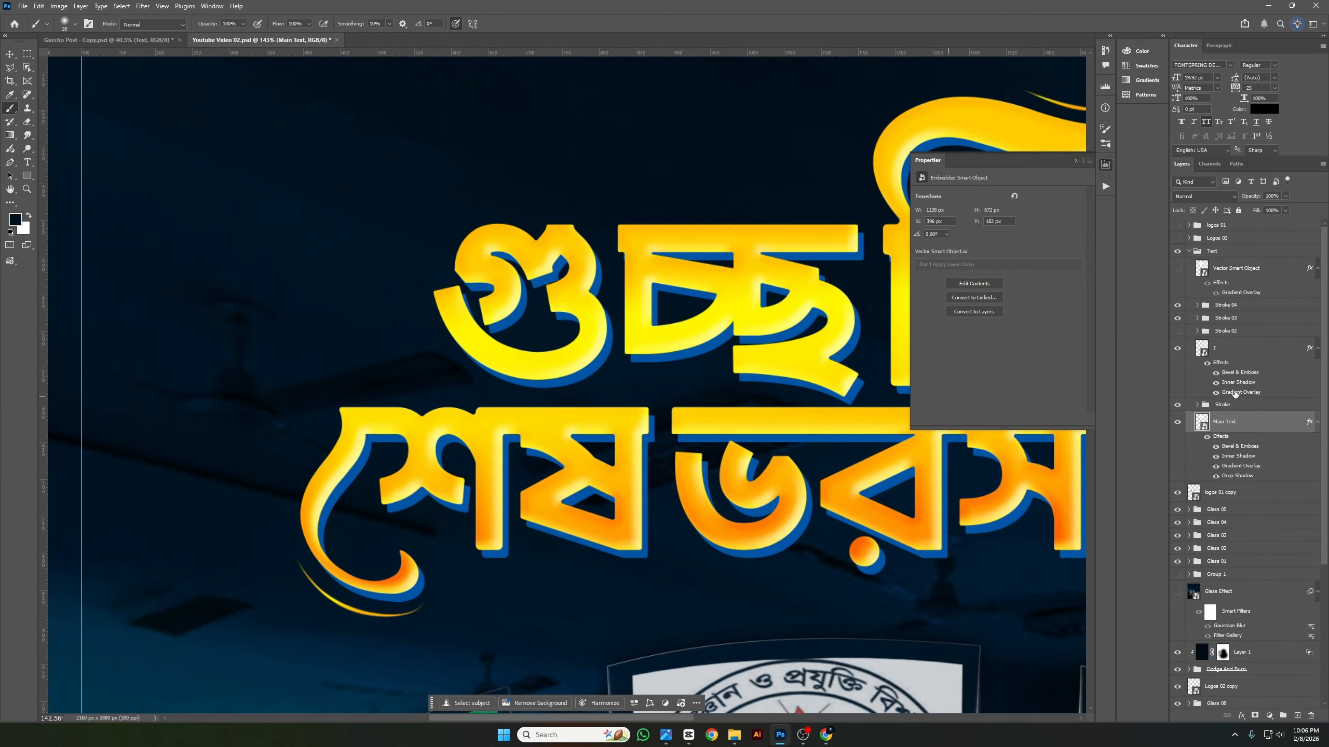
Add an empty layer above the question mark layer and set the brush size to 5 px.
click(1241, 349)
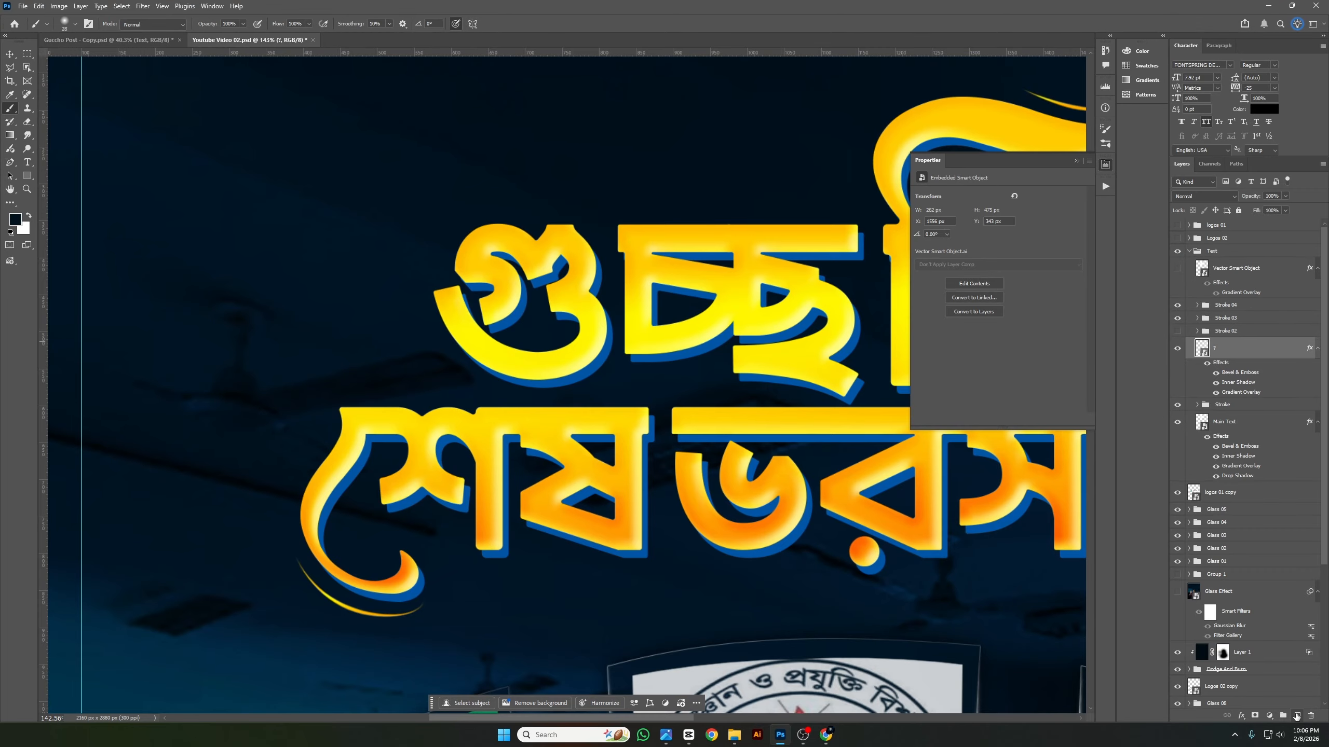
click(1297, 715)
scroll(576, 366, right, 2)
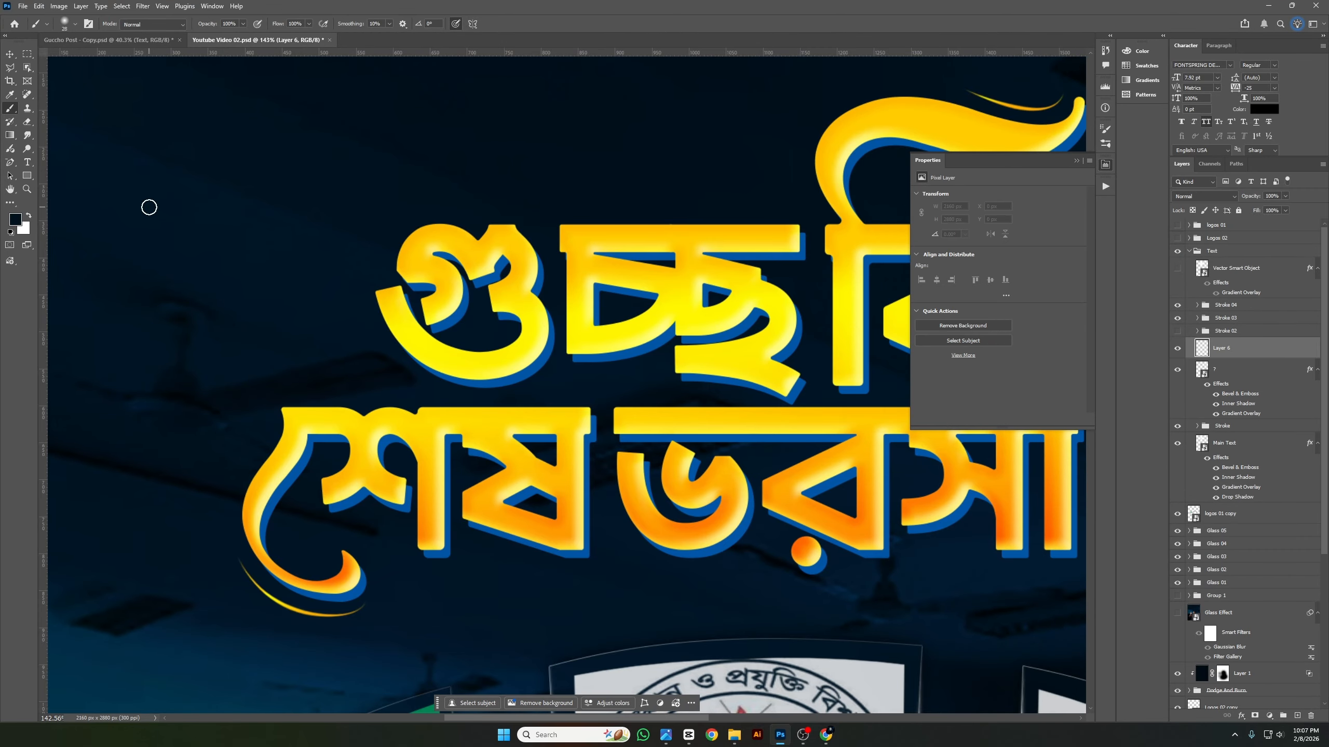
scroll(149, 207, left, 2)
scroll(149, 207, up, 1)
right_click(90, 67)
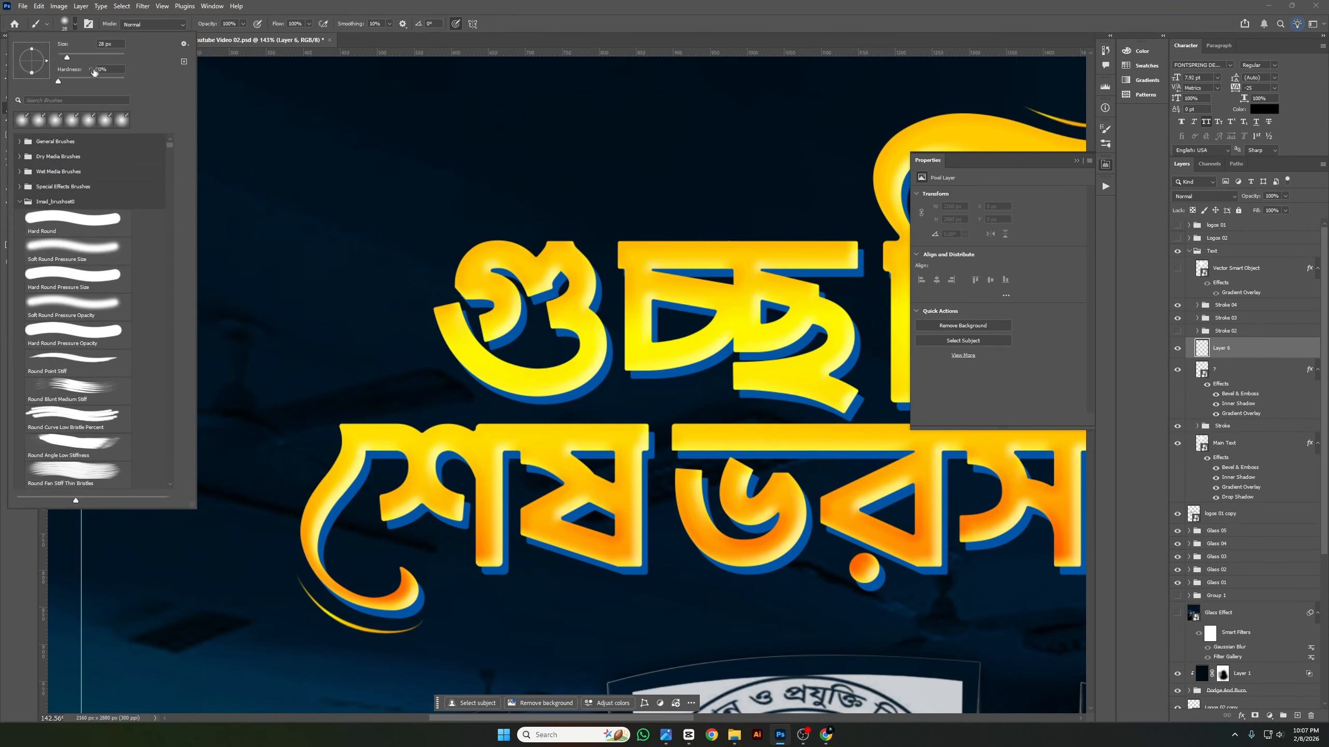
double_click(106, 43)
text(5)
key(Return)
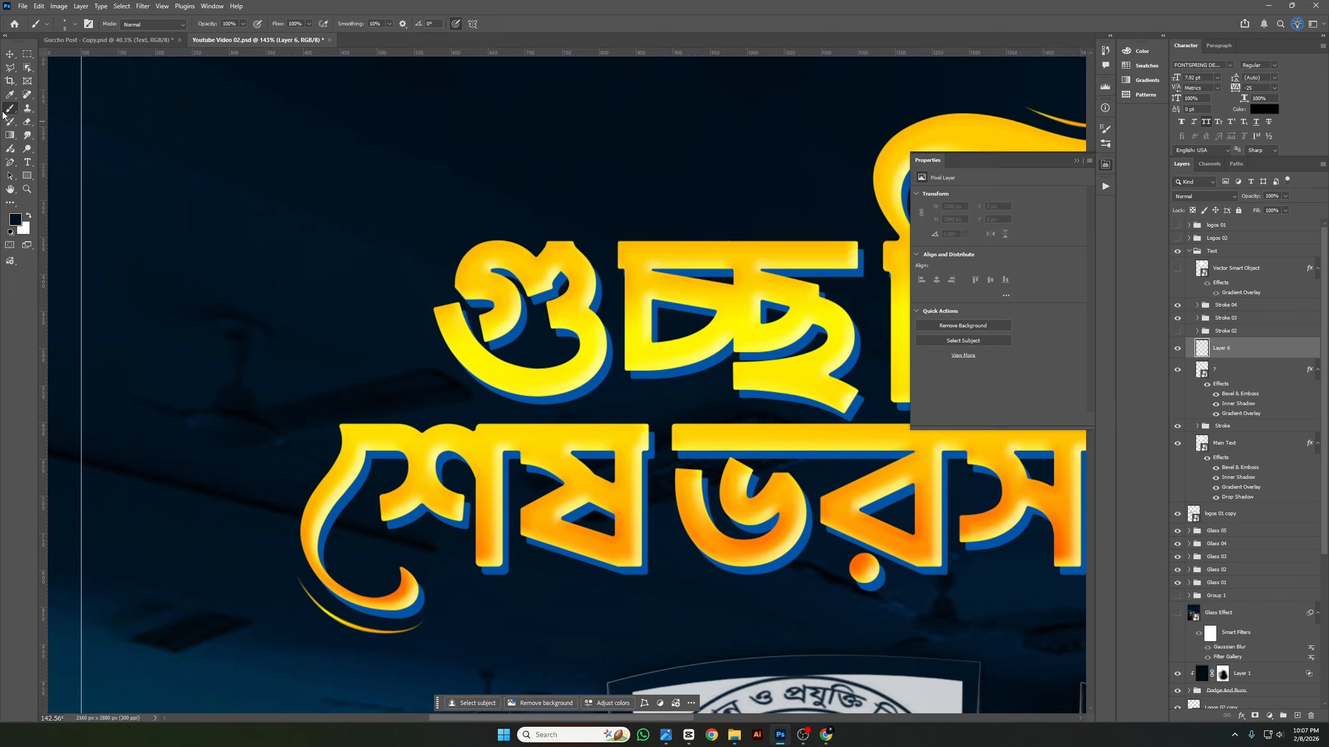
Draw an open curved path with the Pen tool around the upper-left edge of the title's first letter, ending it in a corner point.
drag(10, 163, 54, 166)
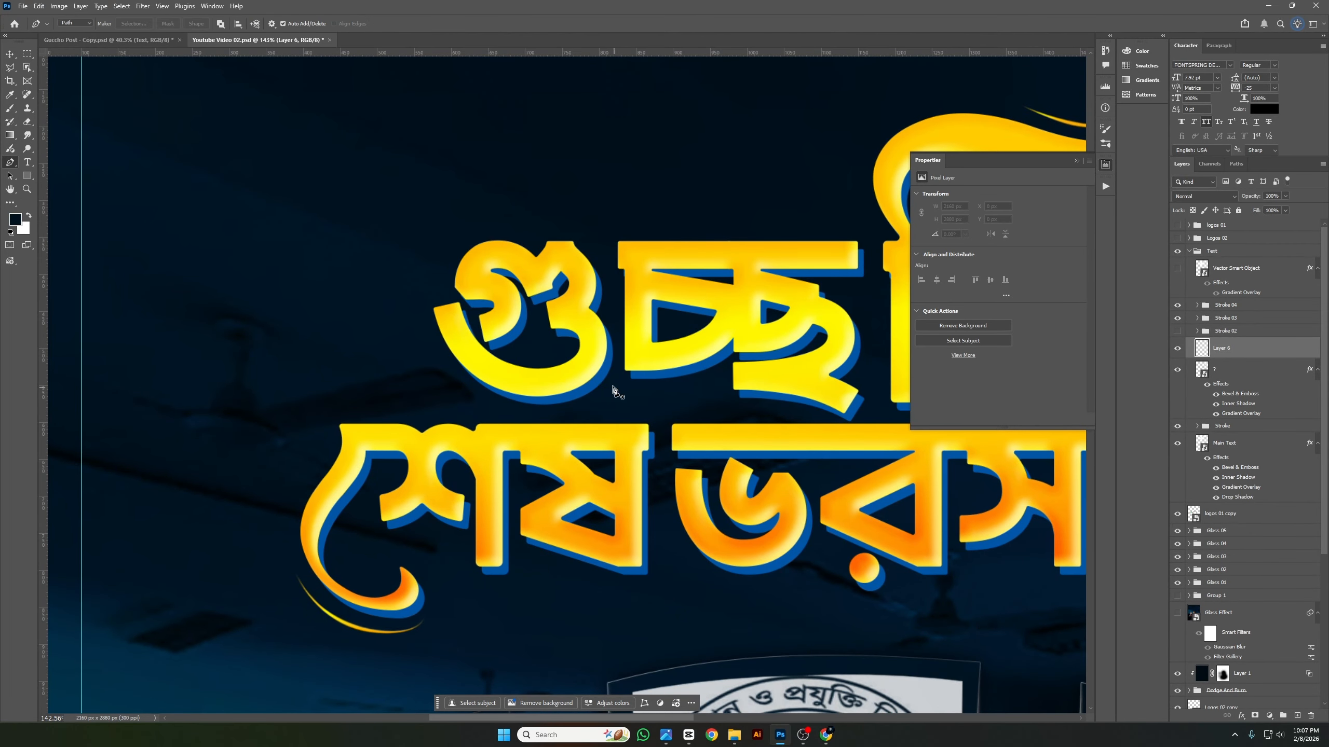
scroll(441, 283, up, 2)
click(434, 271)
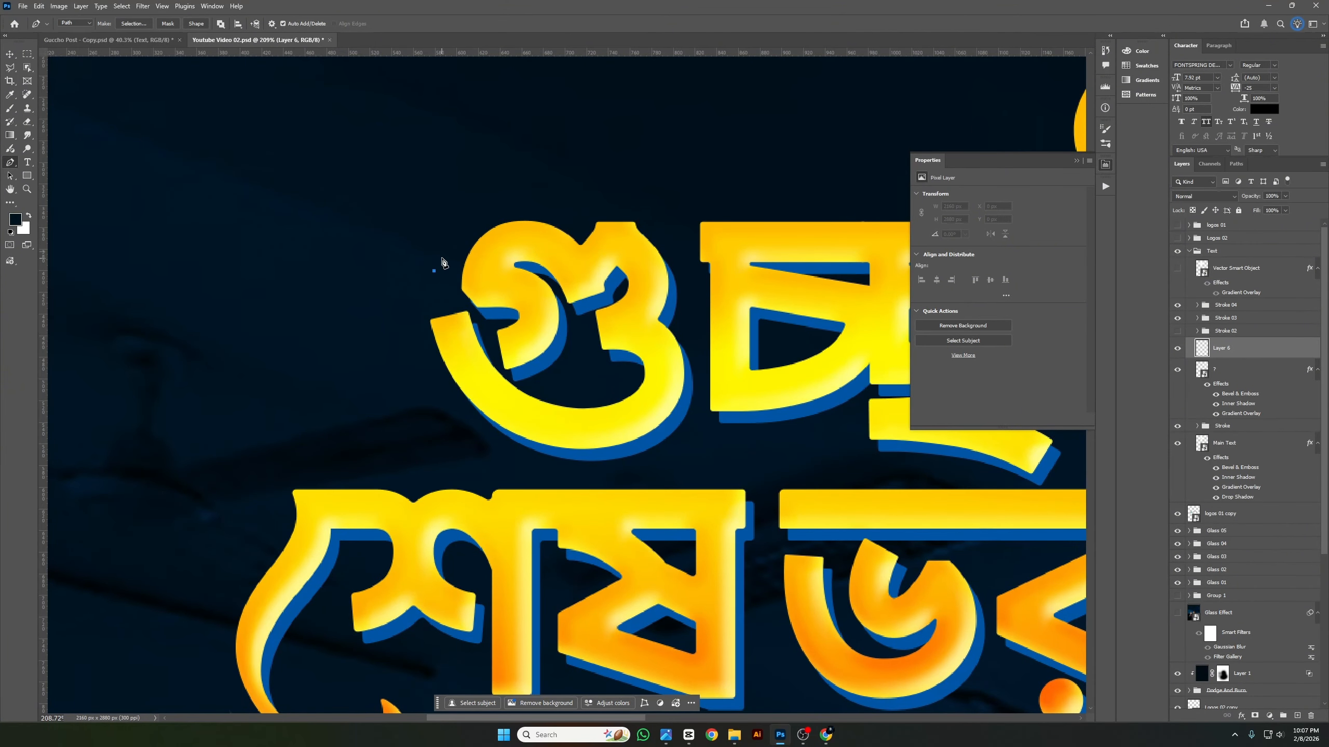
drag(530, 204, 603, 214)
alt+click(530, 204)
scroll(449, 269, down, 2)
scroll(449, 269, down, 3)
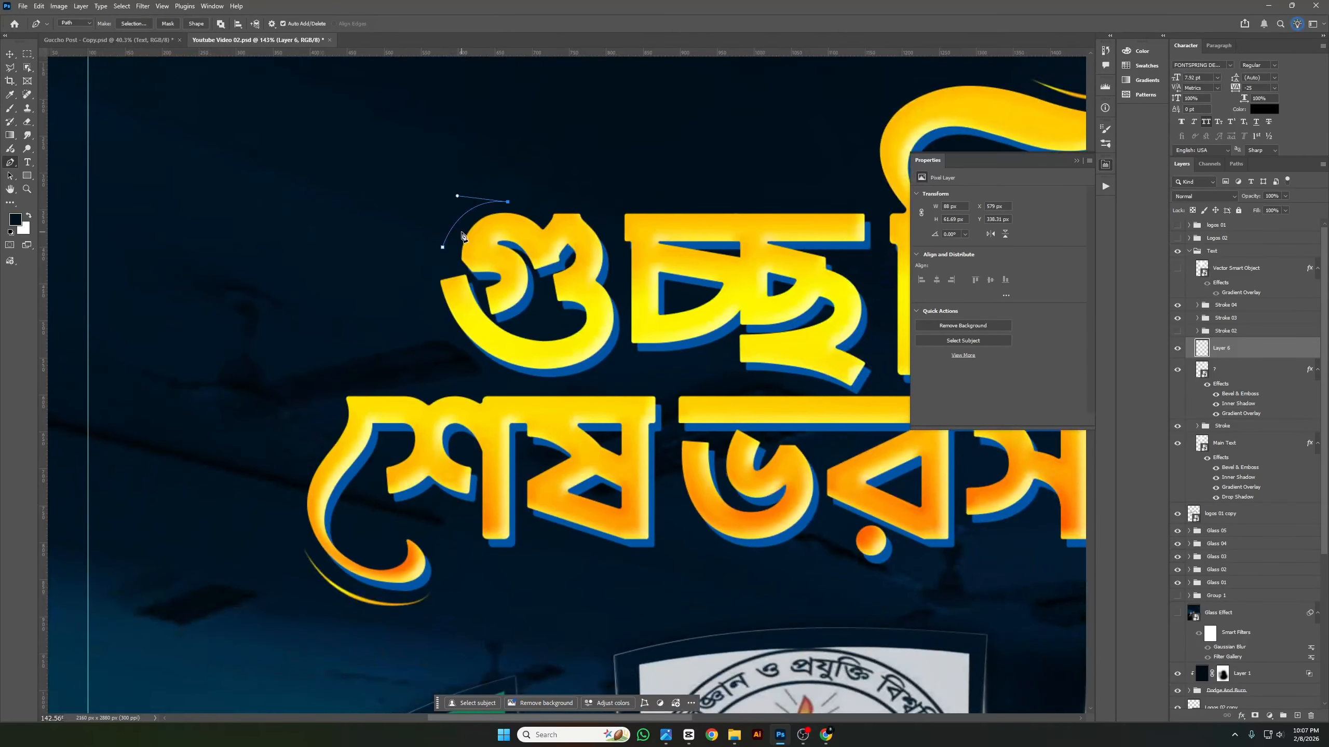
scroll(490, 214, up, 3)
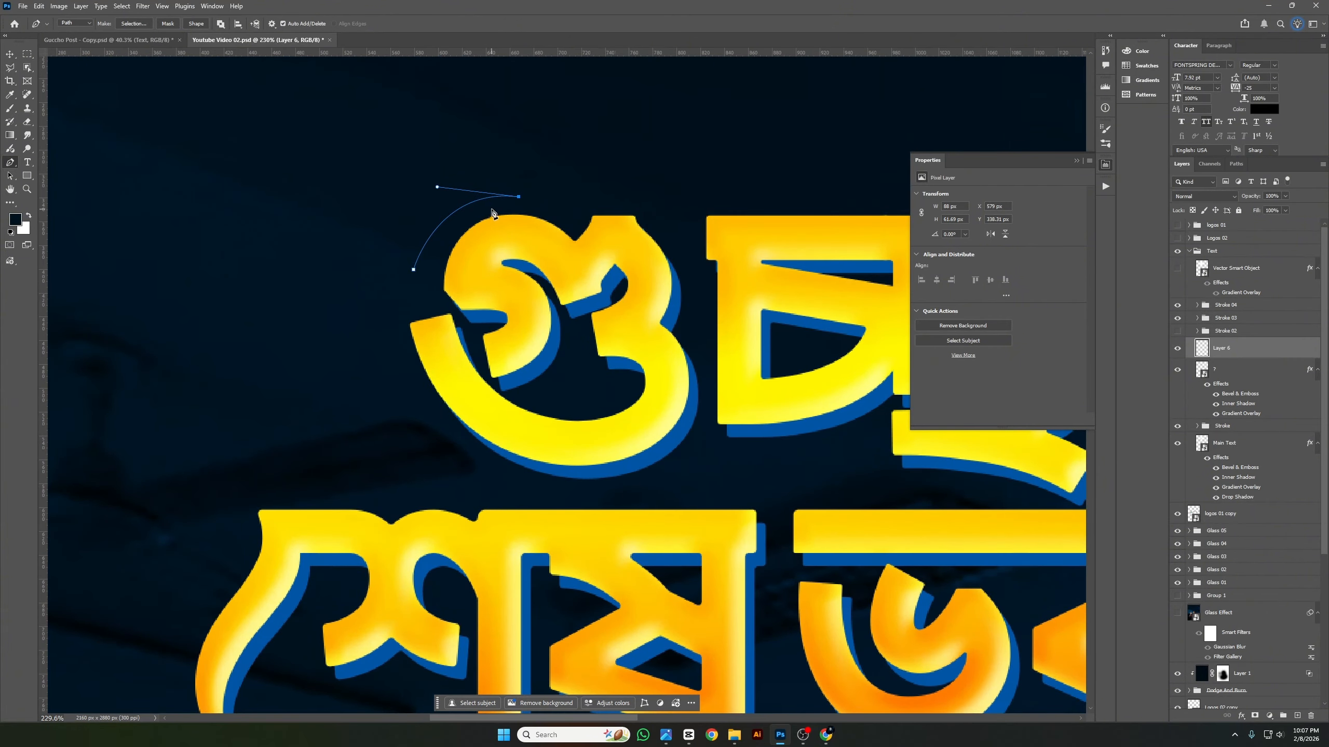
Stroke the curved path with the Brush, with Simulate Pressure enabled.
right_click(518, 198)
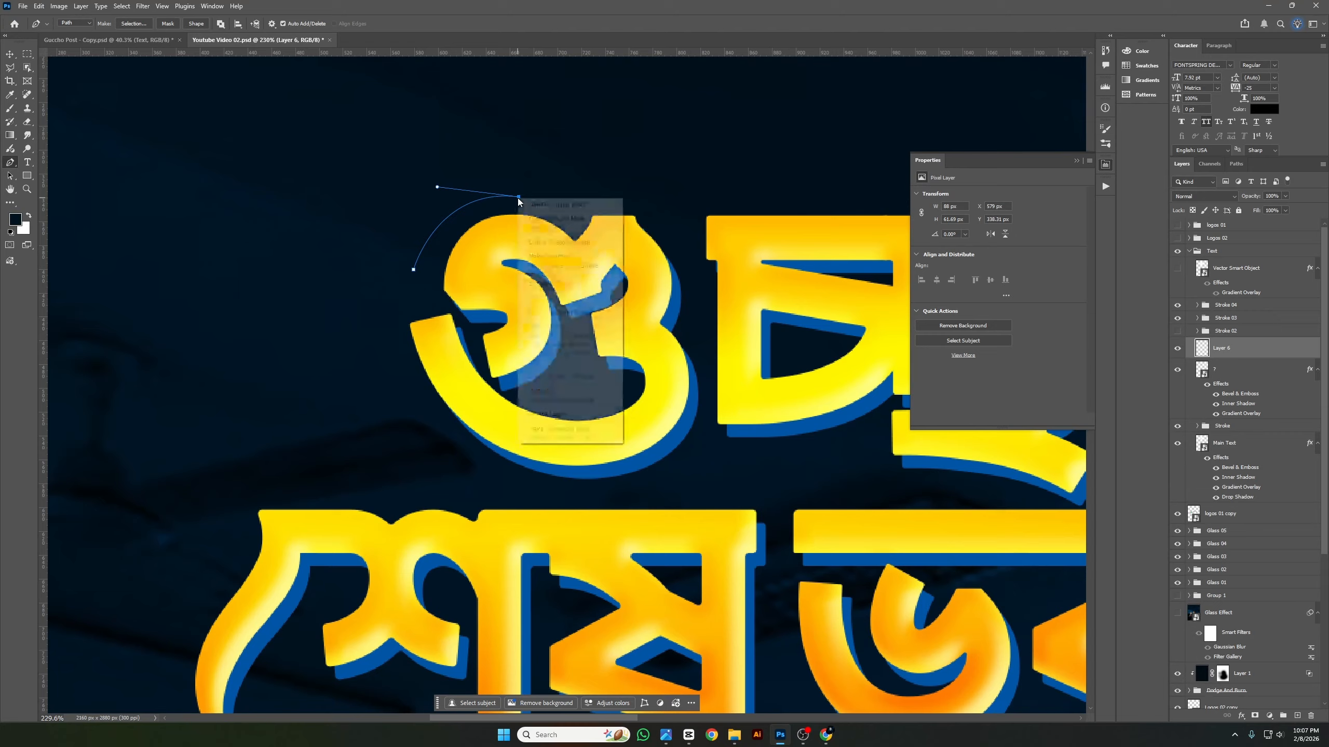
click(548, 284)
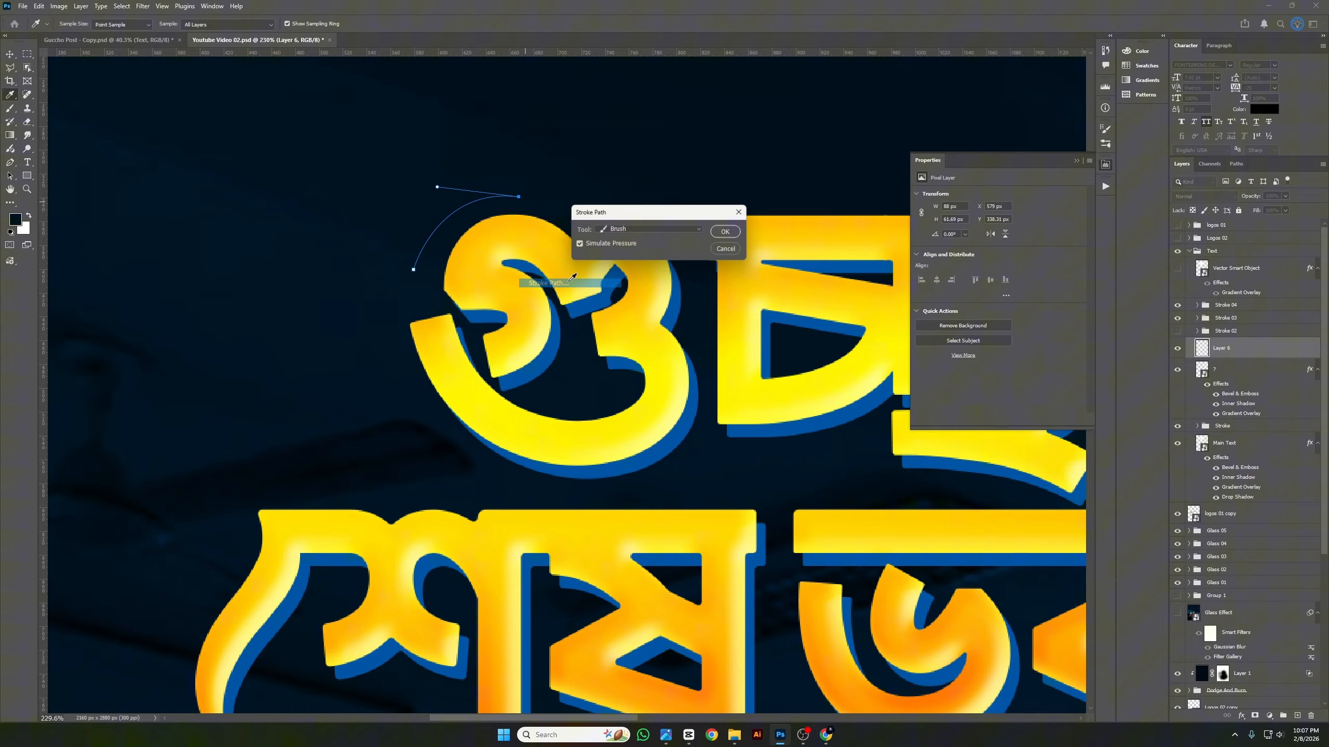
click(730, 234)
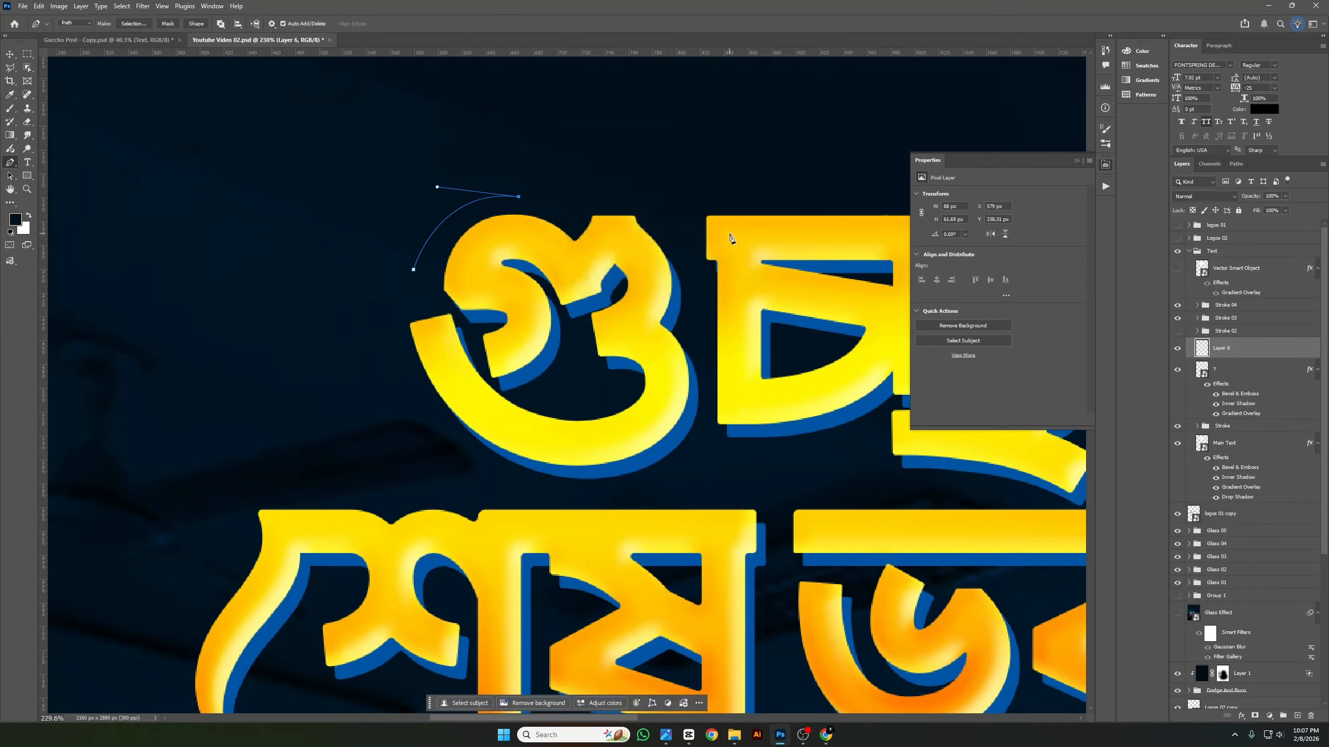
Change the foreground colour to near-white and stroke the curved path again with the Brush.
click(16, 222)
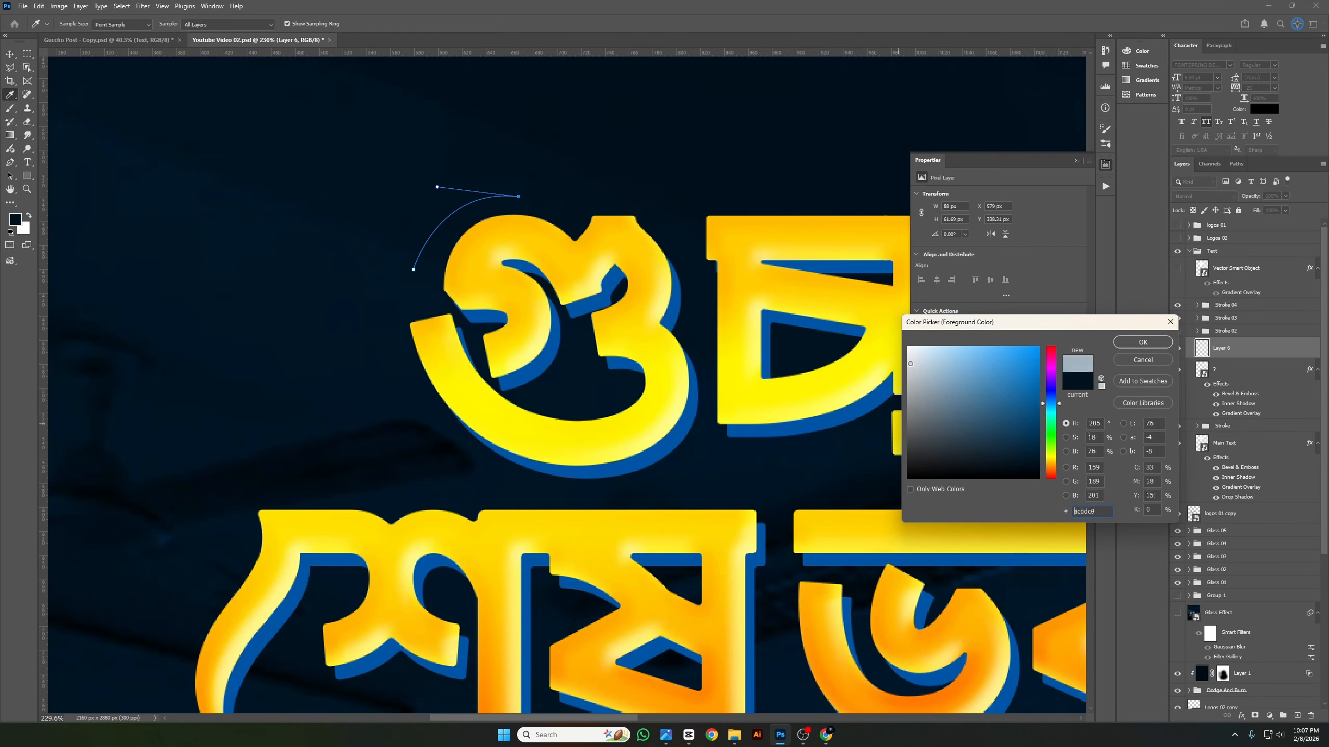
click(1142, 343)
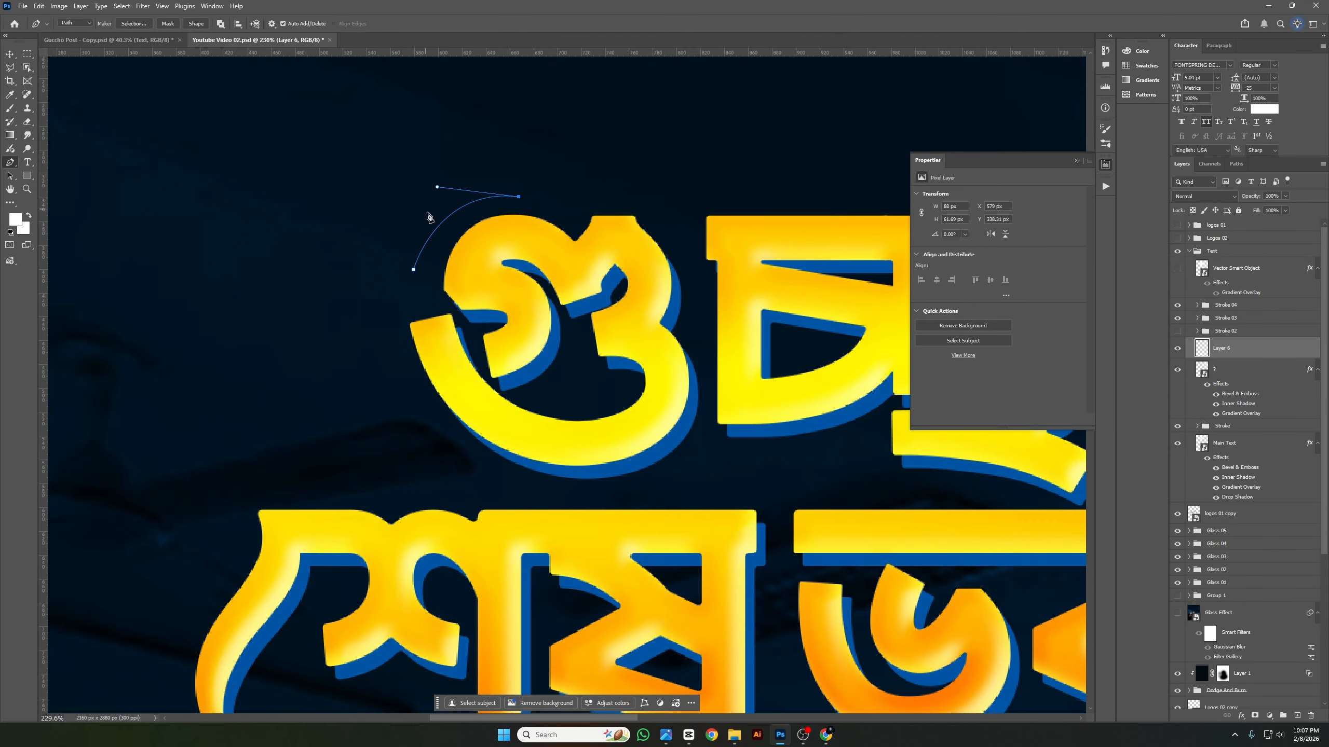
right_click(518, 201)
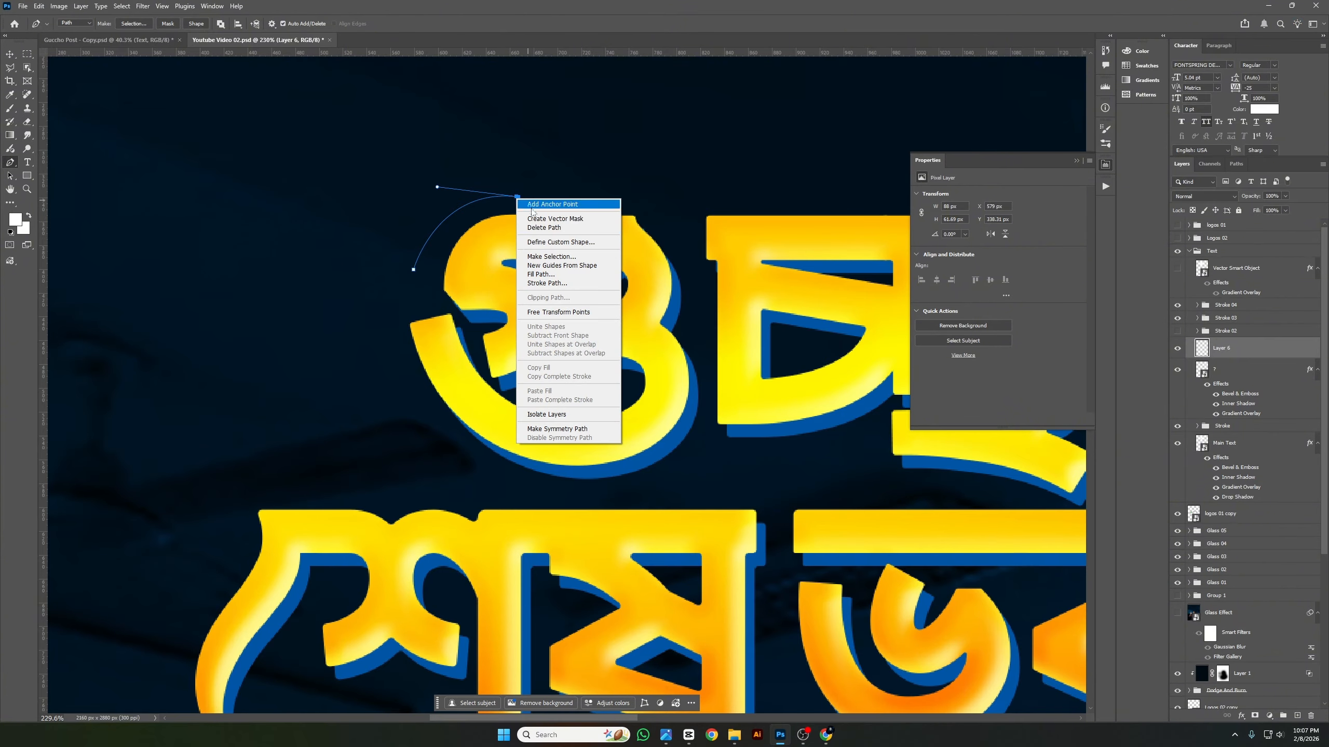
click(566, 285)
click(735, 236)
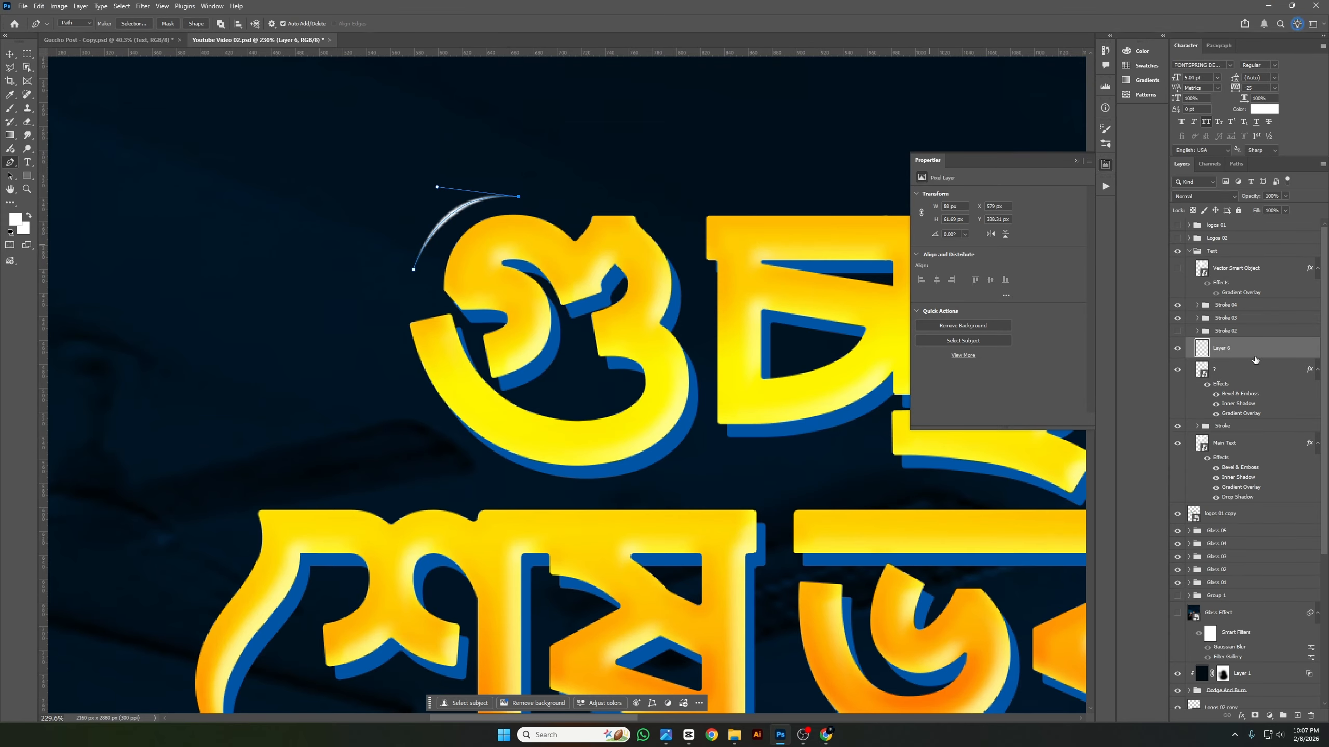
Duplicate the stroked layer and copy the Gradient Overlay from the Stroke group's layers onto both curve layers.
key(ctrl+j)
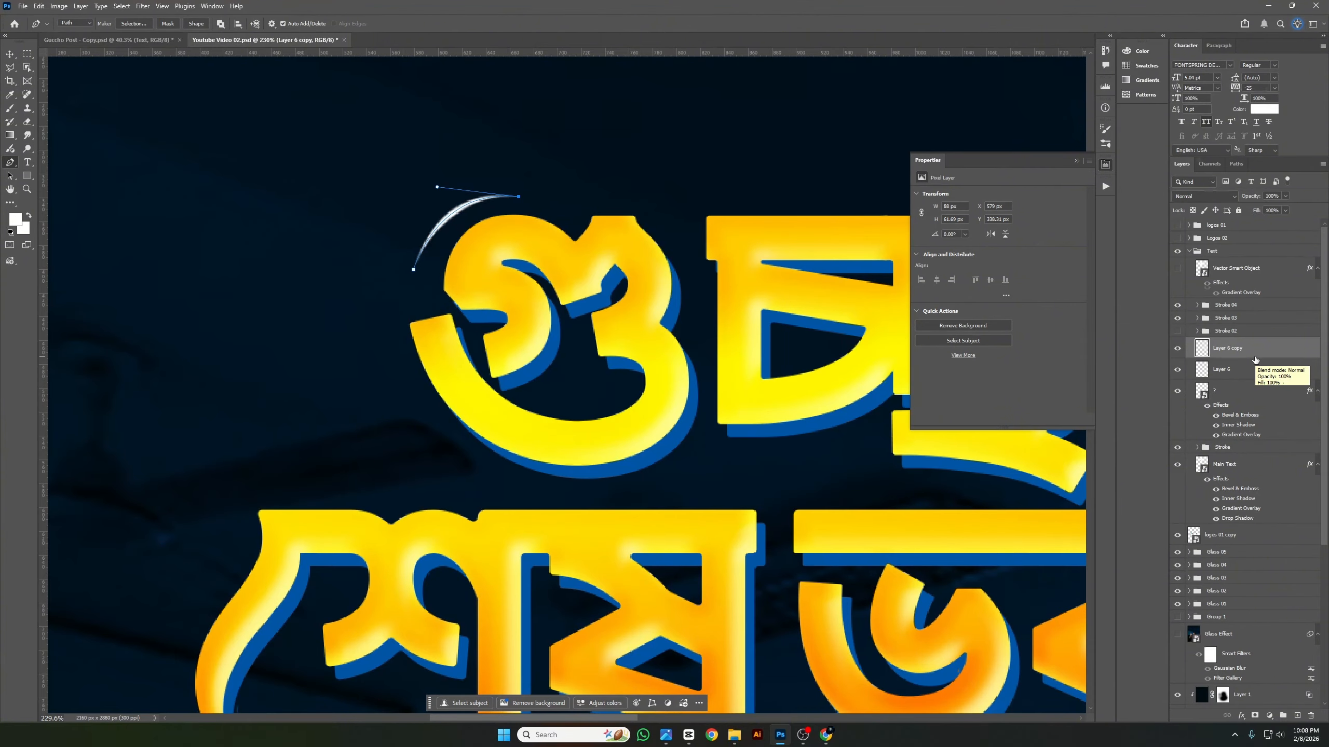
click(1197, 447)
drag(1245, 492, 1233, 365)
scroll(334, 240, down, 10)
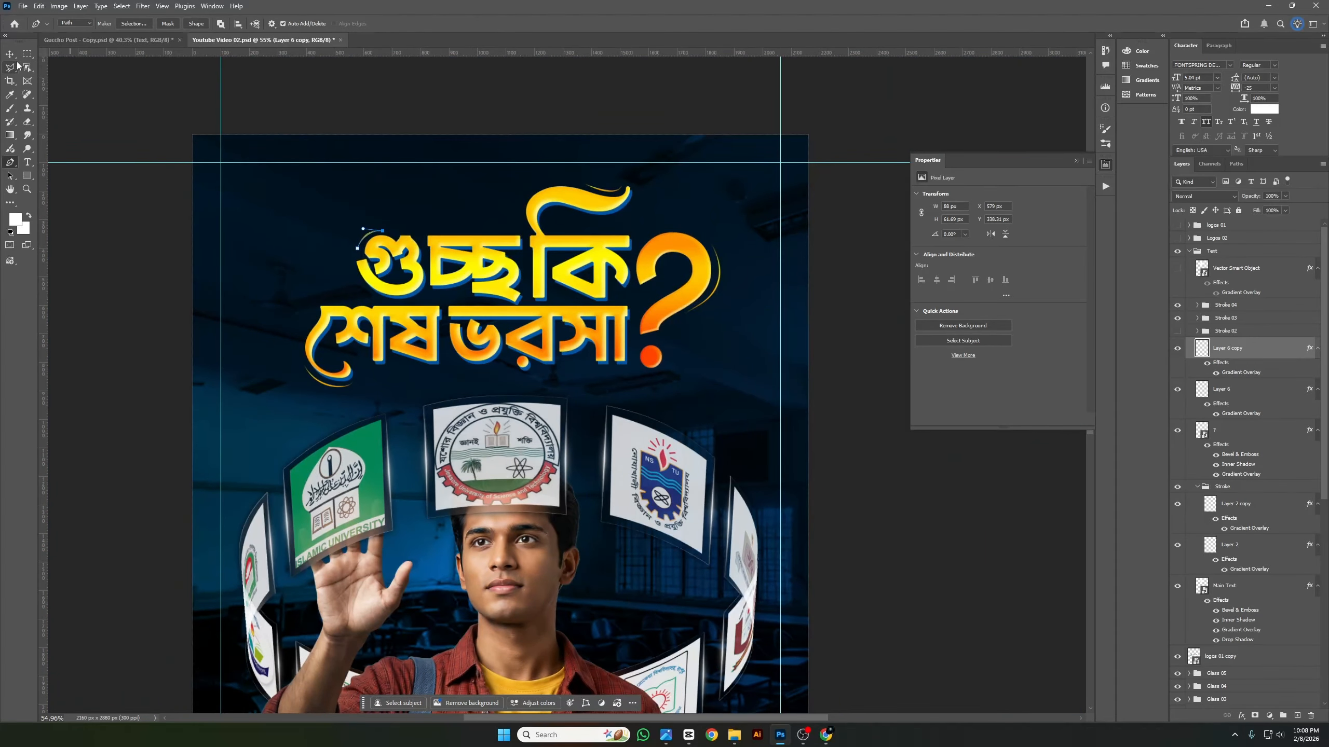
scroll(335, 226, up, 8)
scroll(453, 261, up, 4)
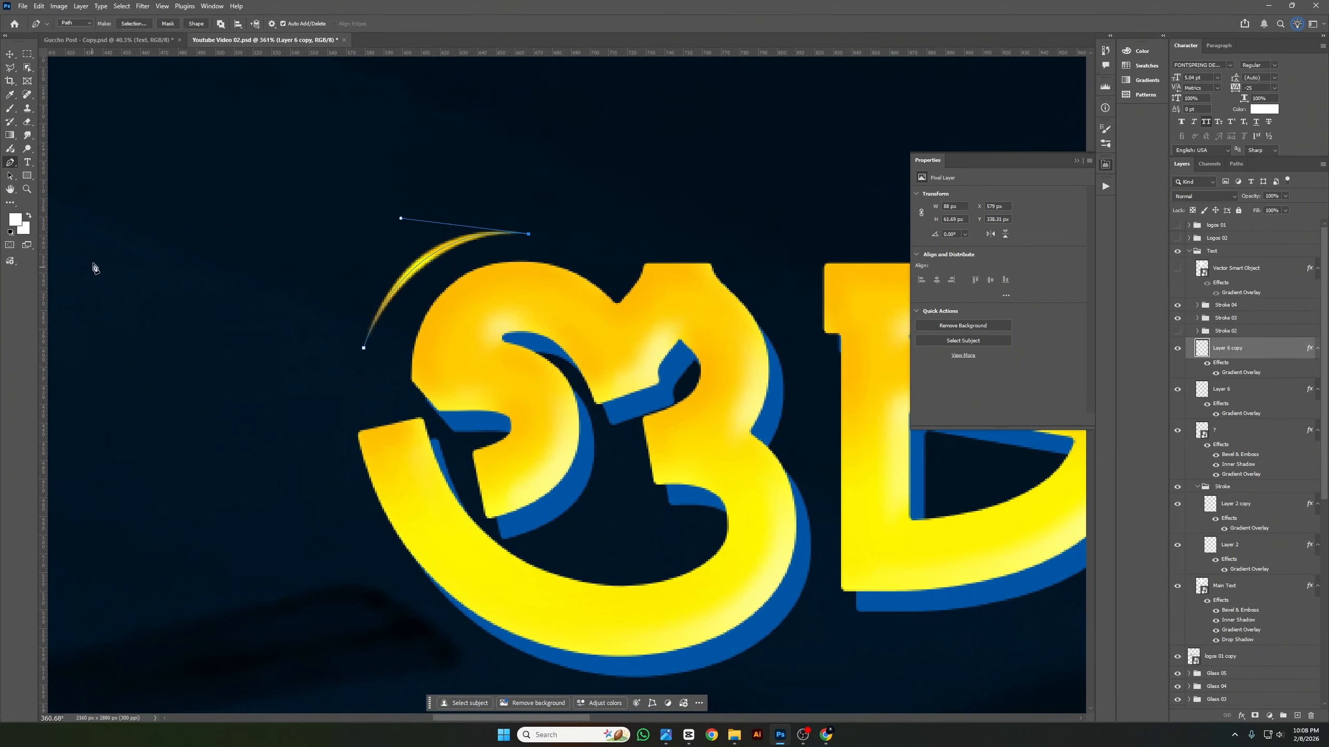
Remove the curved path with the Delete Anchor Point tool, leaving only the painted stroke.
right_click(11, 164)
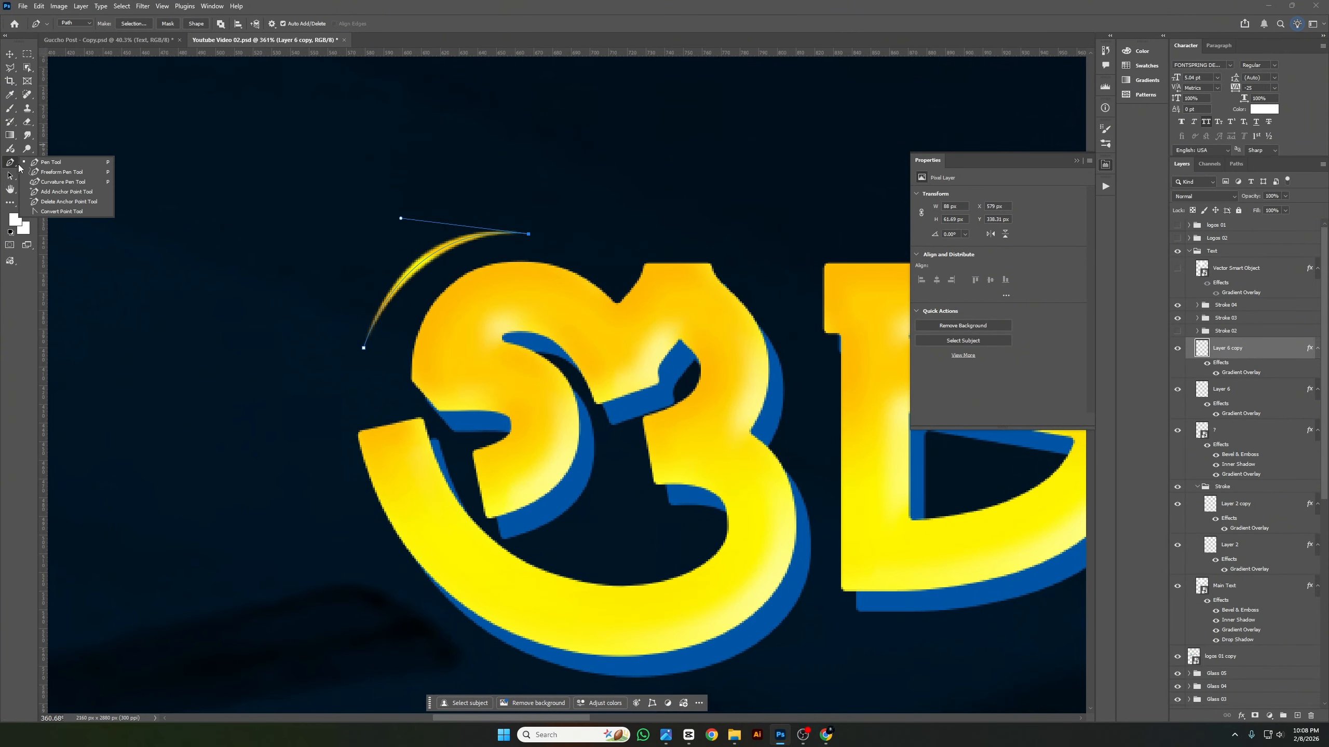
click(60, 202)
scroll(529, 238, up, 2)
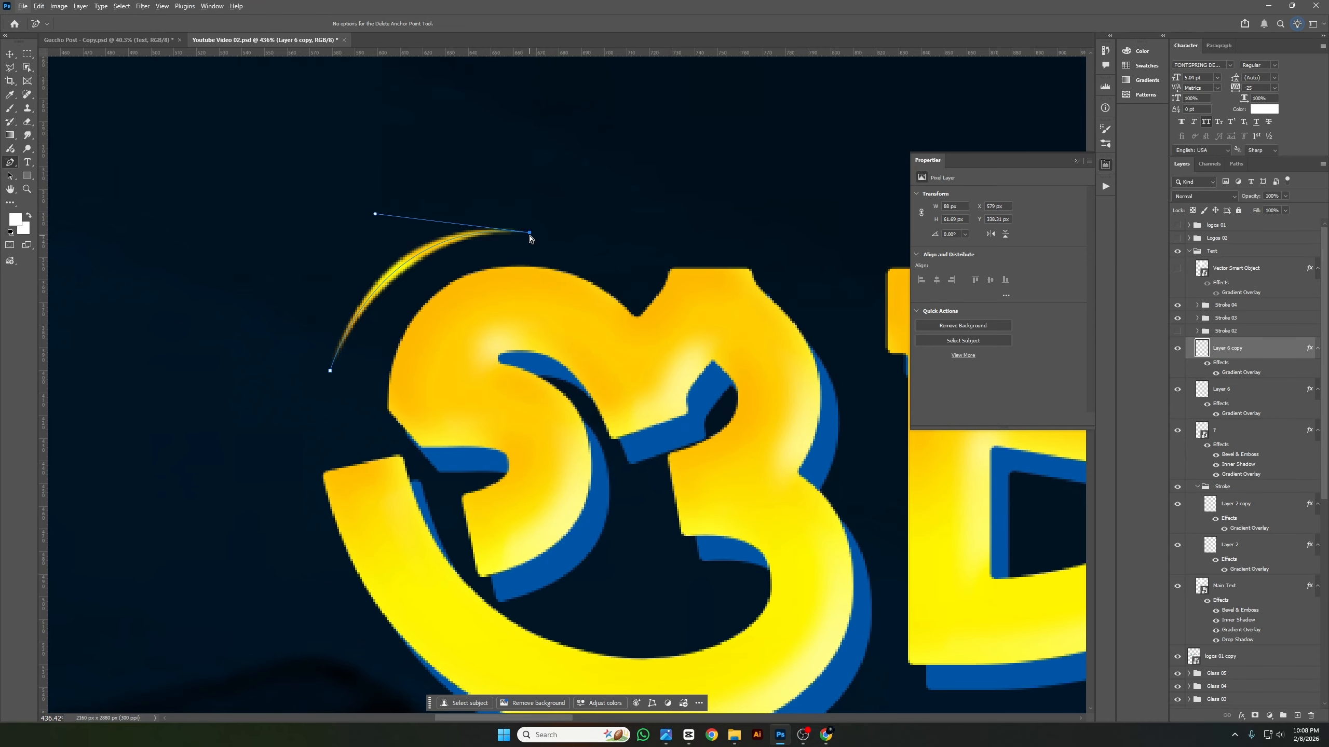
click(530, 234)
scroll(333, 375, down, 6)
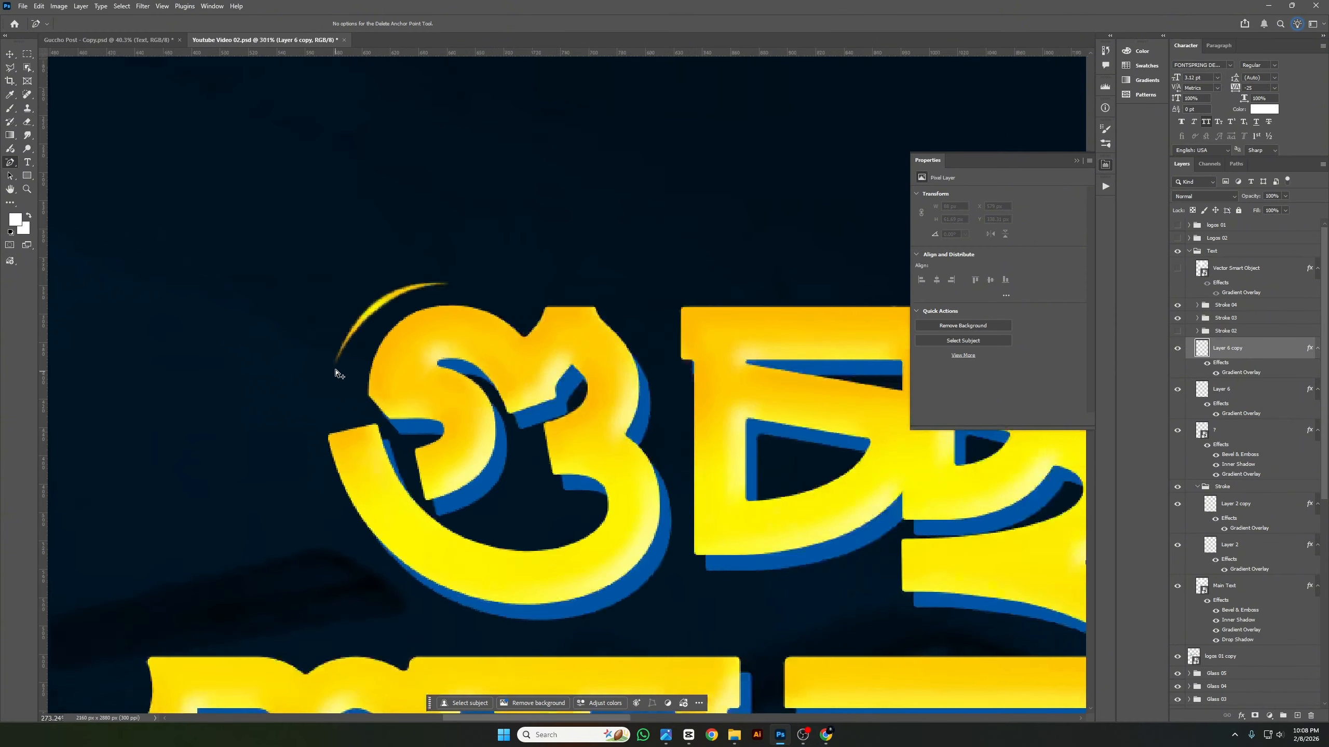
scroll(338, 369, down, 1)
Delete Layer 6 copy and Layer 6, and show the Stroke 02 group again.
key(v)
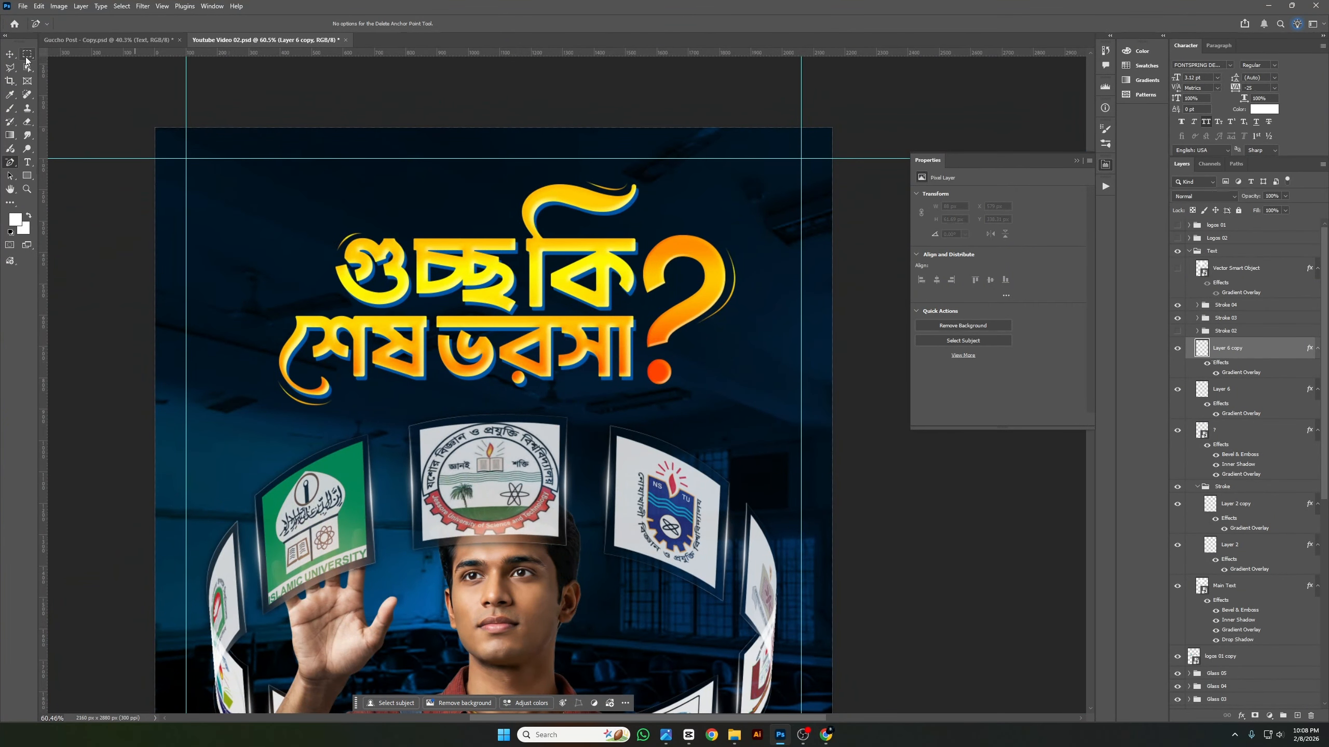
scroll(334, 264, up, 1)
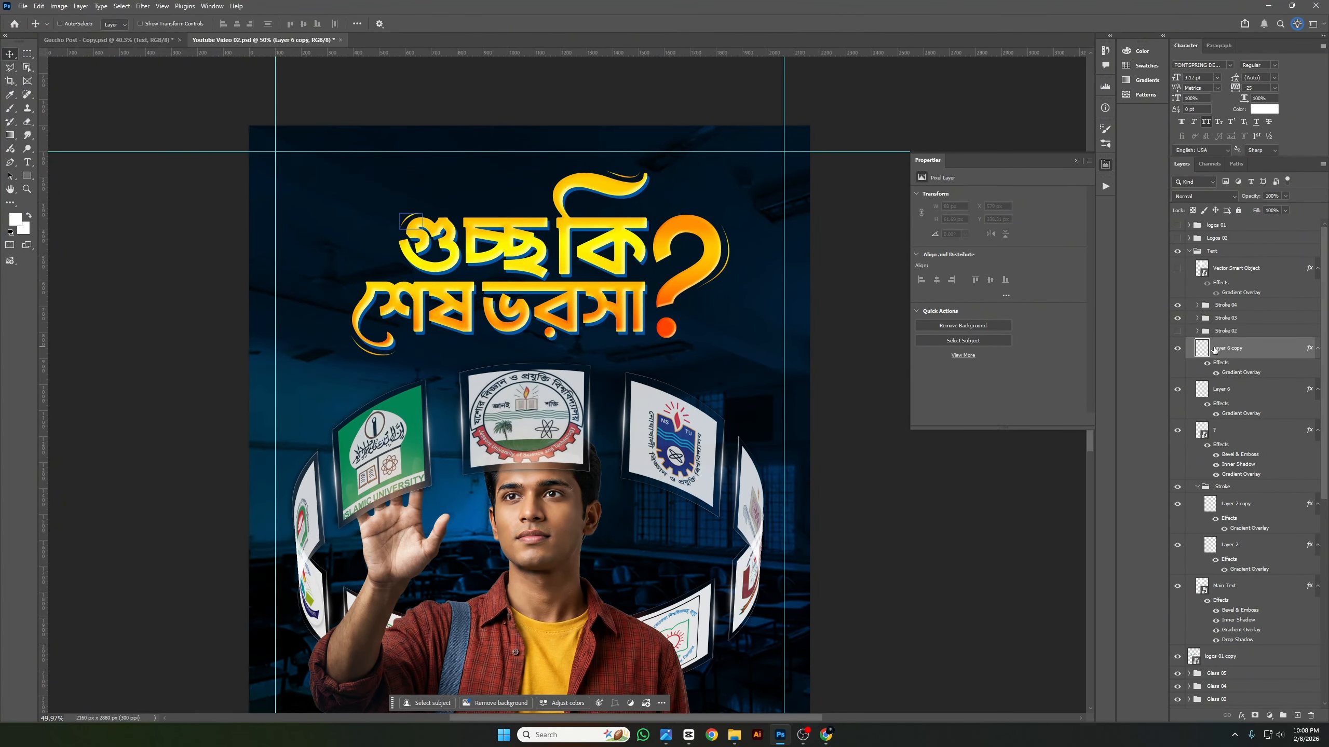
key(Delete)
key(Delete)
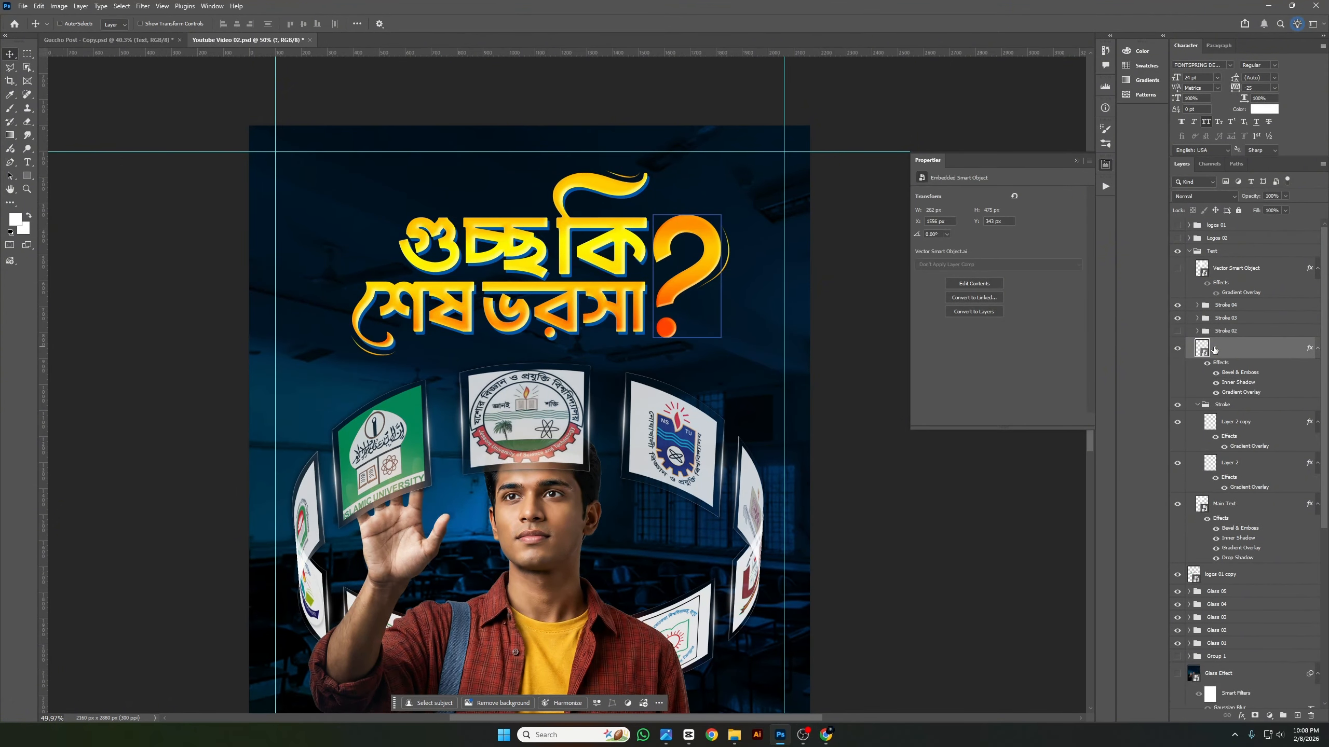
click(1177, 331)
Save the poster document and view the whole composition.
scroll(535, 408, down, 3)
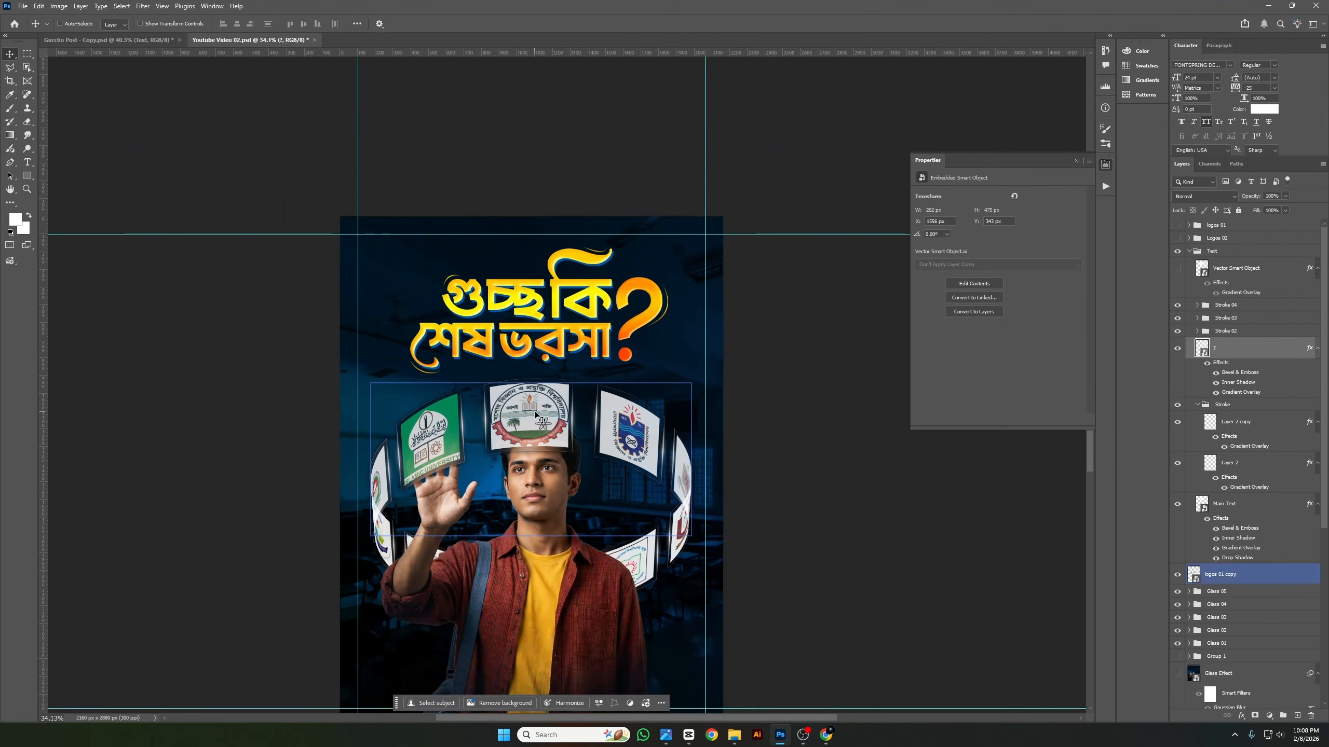
key(ctrl+s)
scroll(526, 388, down, 1)
scroll(527, 389, up, 1)
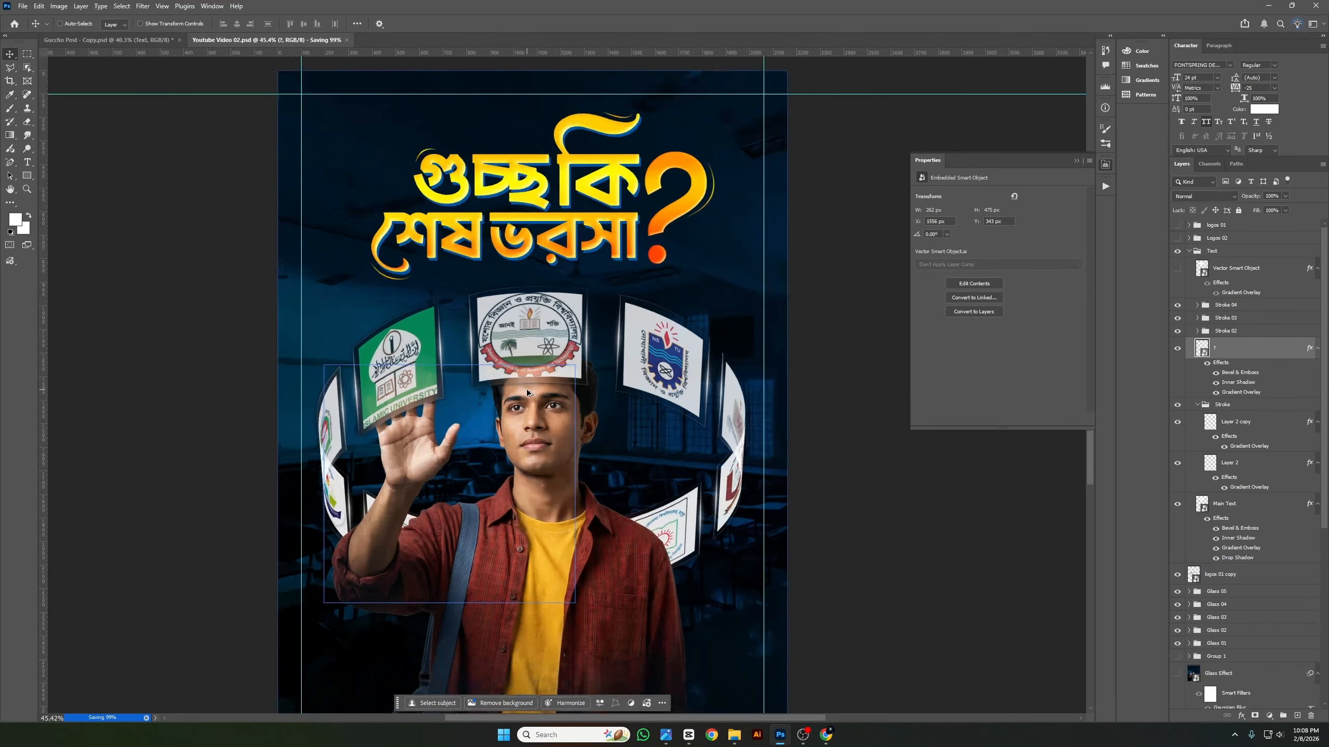
scroll(526, 388, down, 1)
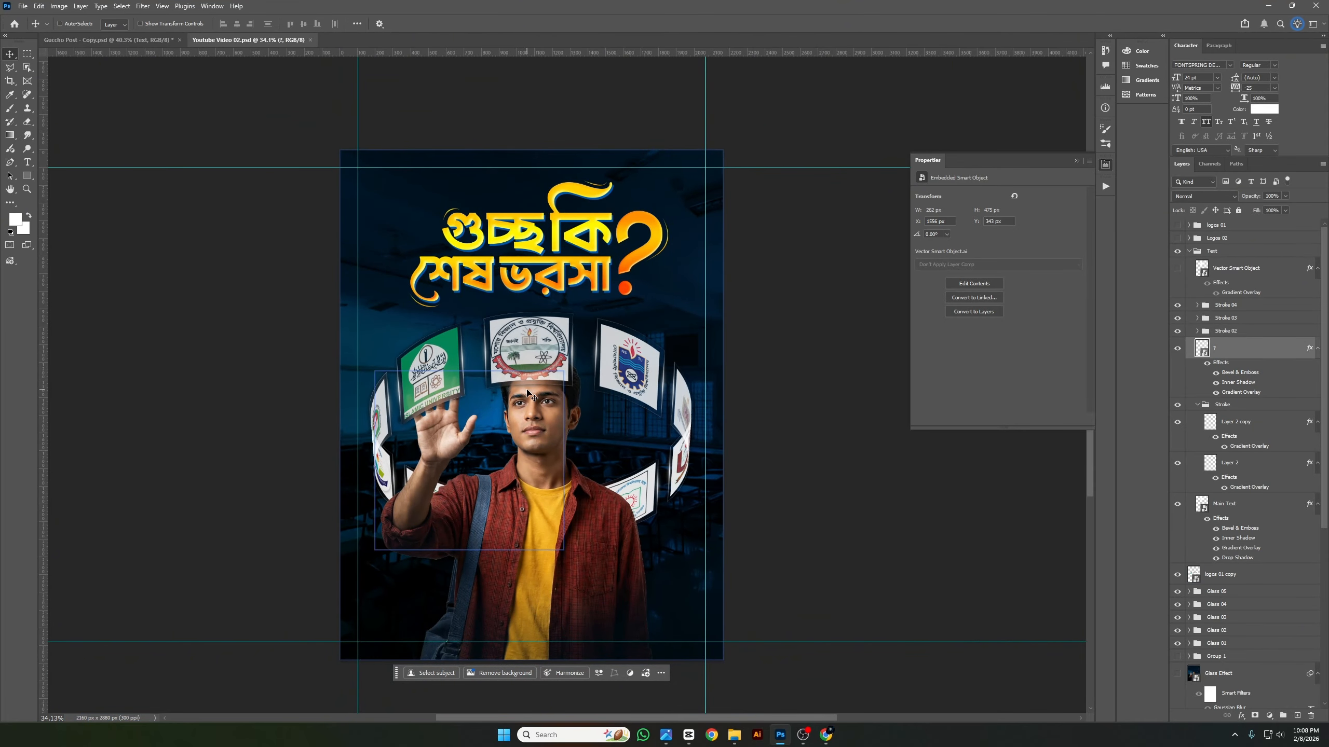
scroll(413, 235, up, 1)
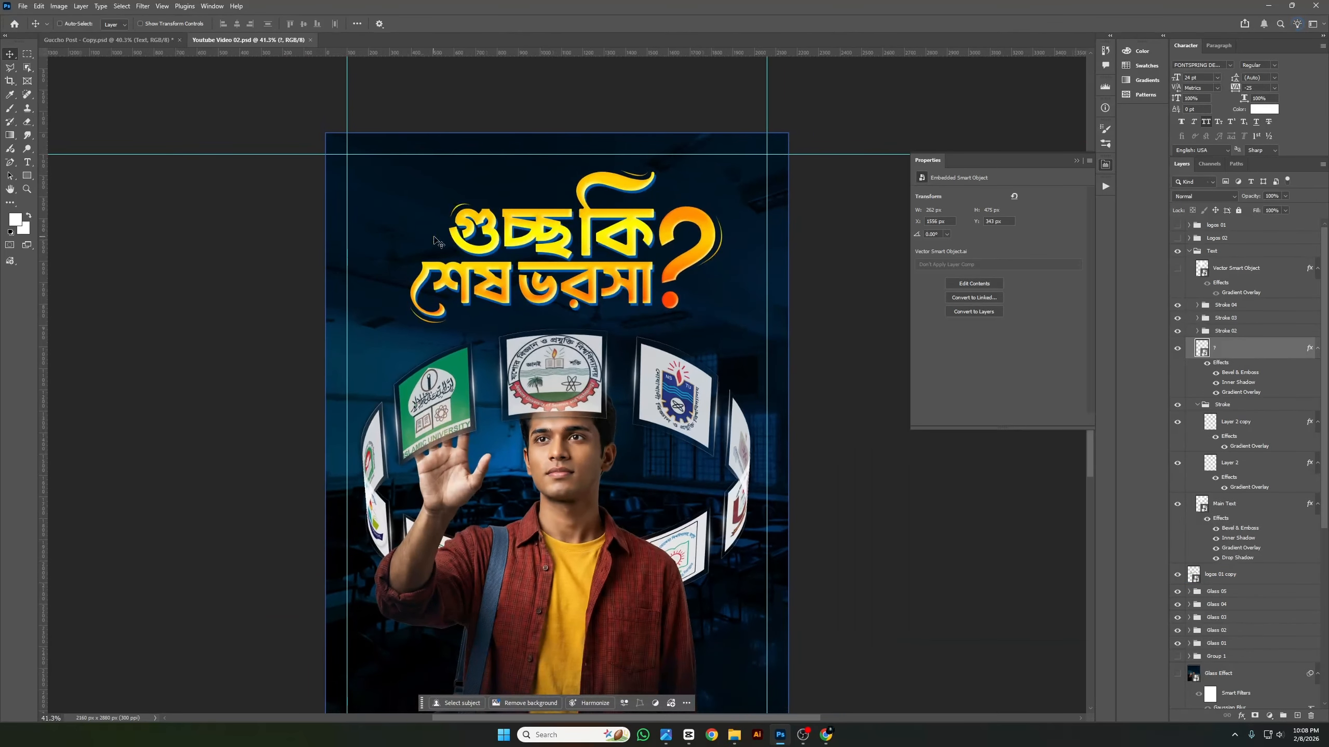
Bring the blue arrow beside the title from the reference design into the poster, including its Color Fill 2 and Curves 3 layers.
ctrl+click(462, 242)
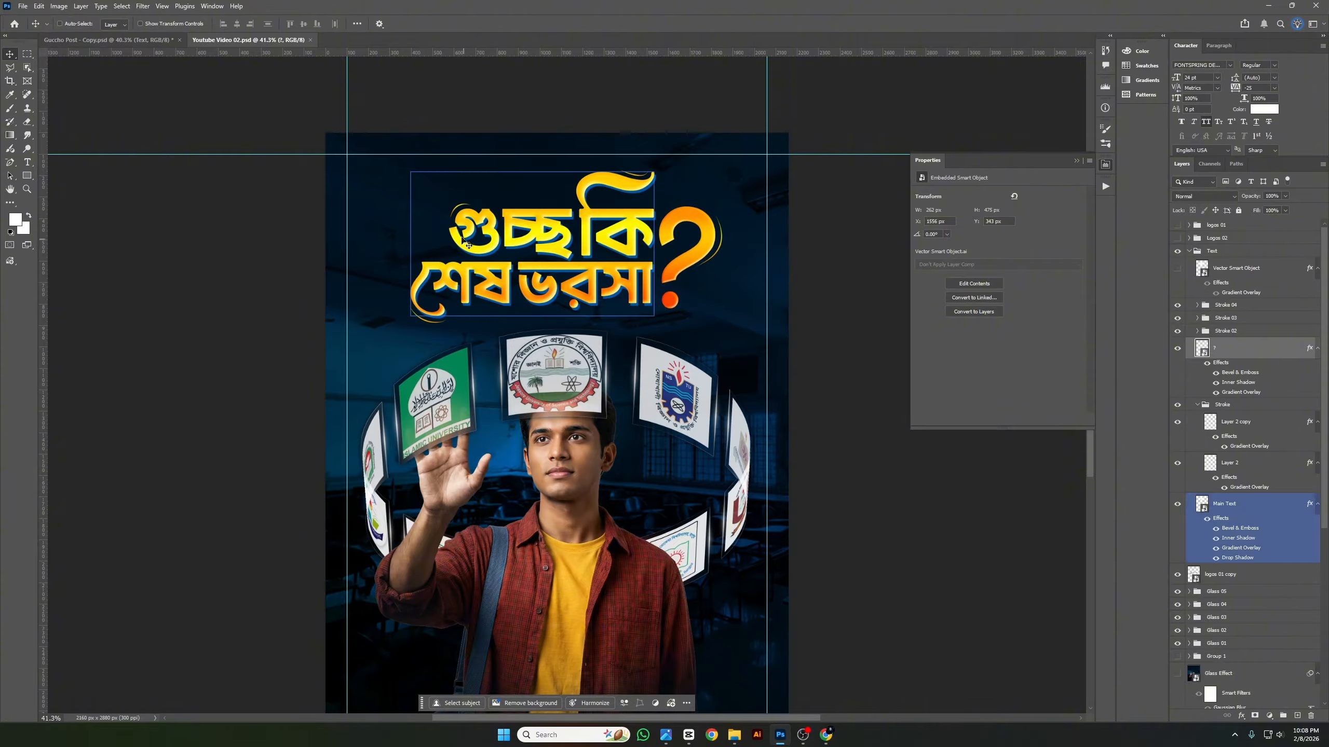
click(87, 40)
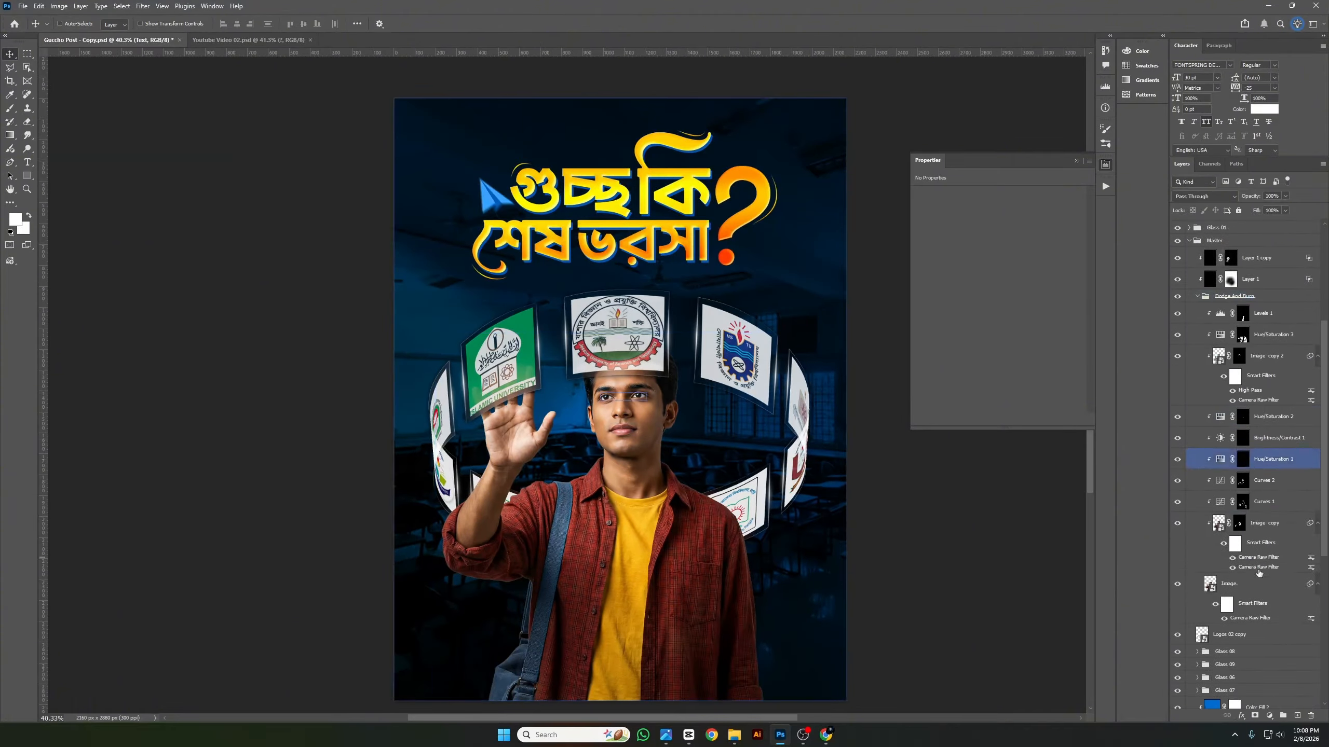
scroll(1259, 573, down, 3)
click(1254, 597)
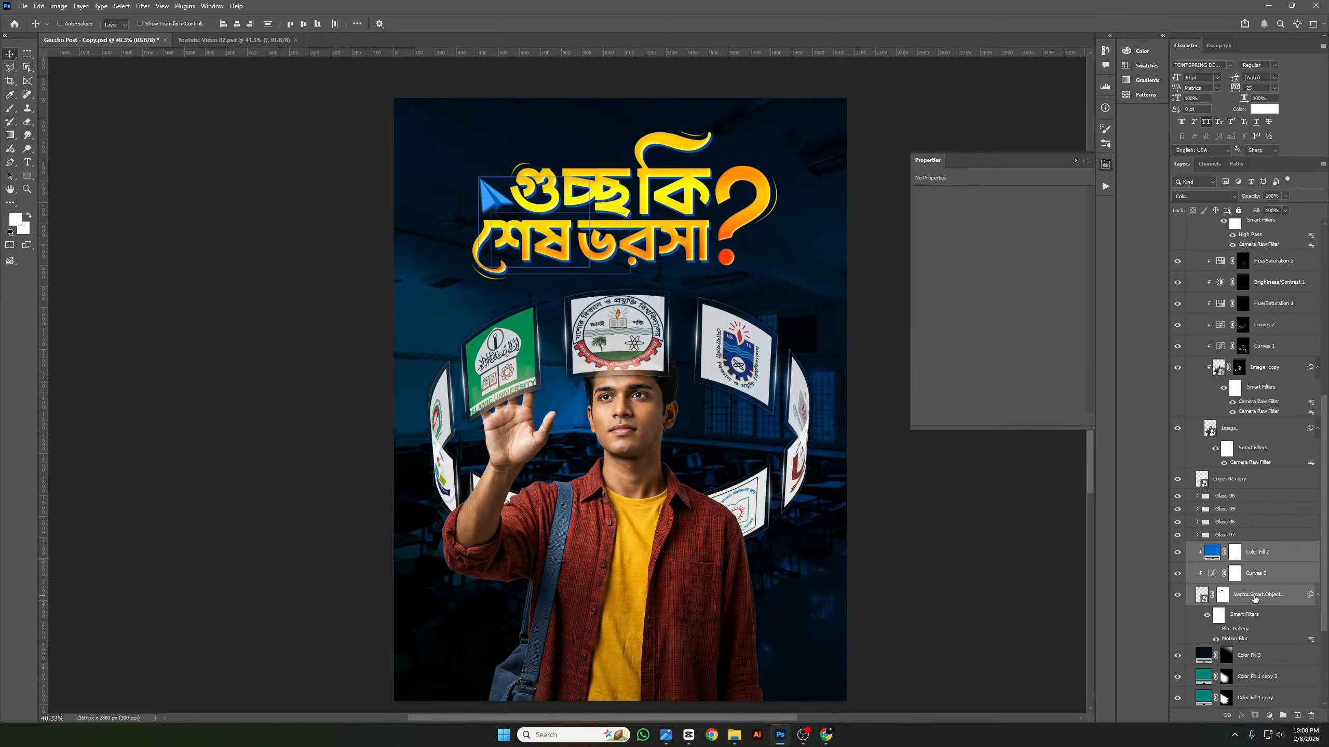
drag(1254, 597, 450, 213)
scroll(431, 201, up, 3)
scroll(432, 202, up, 2)
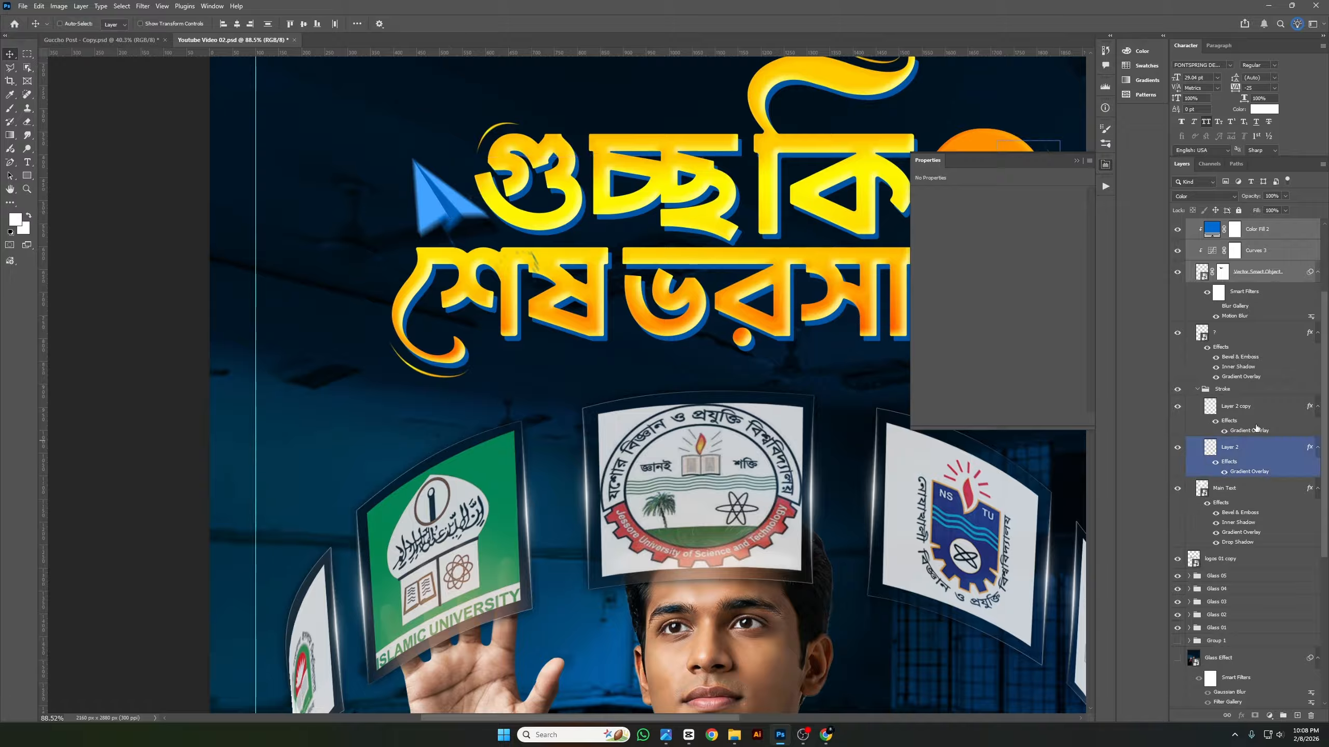
click(1221, 274)
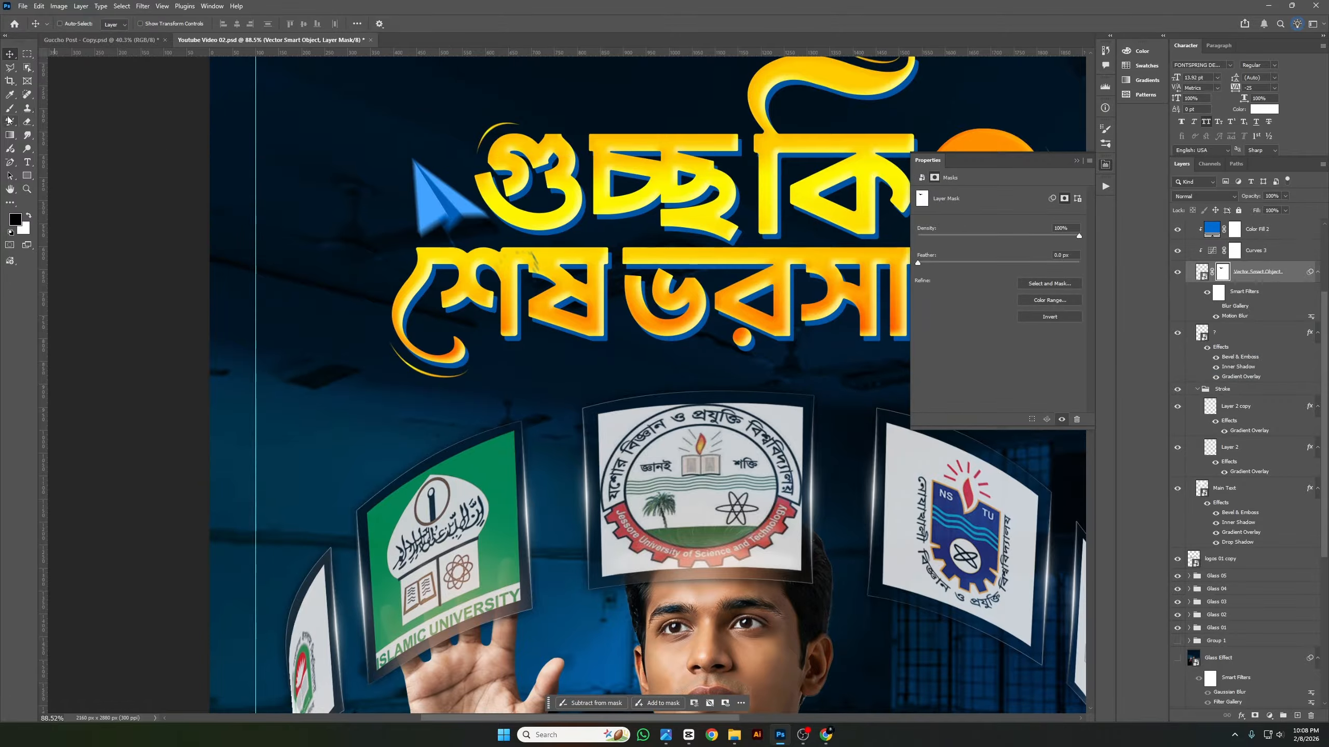
drag(9, 108, 62, 111)
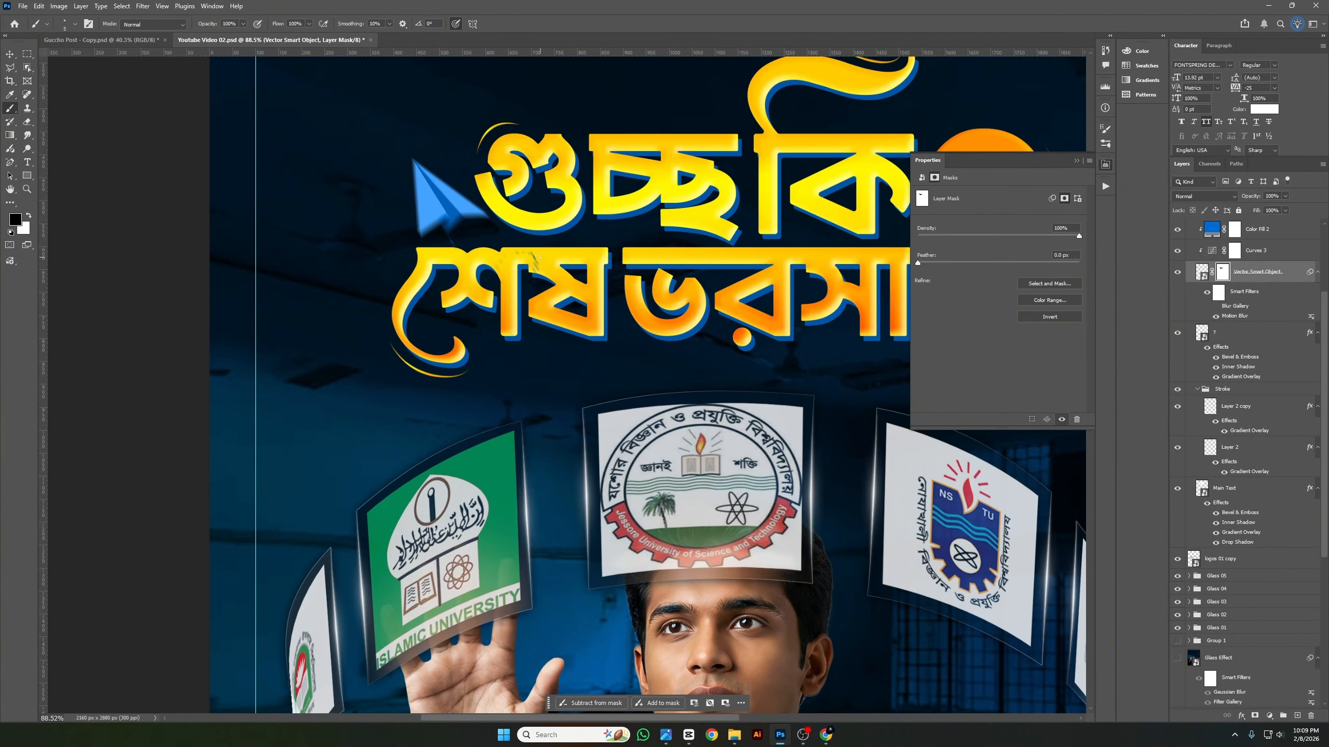
key(bracketright)
key(bracketright)
key(bracketright)
key(bracketright)
scroll(489, 304, down, 5)
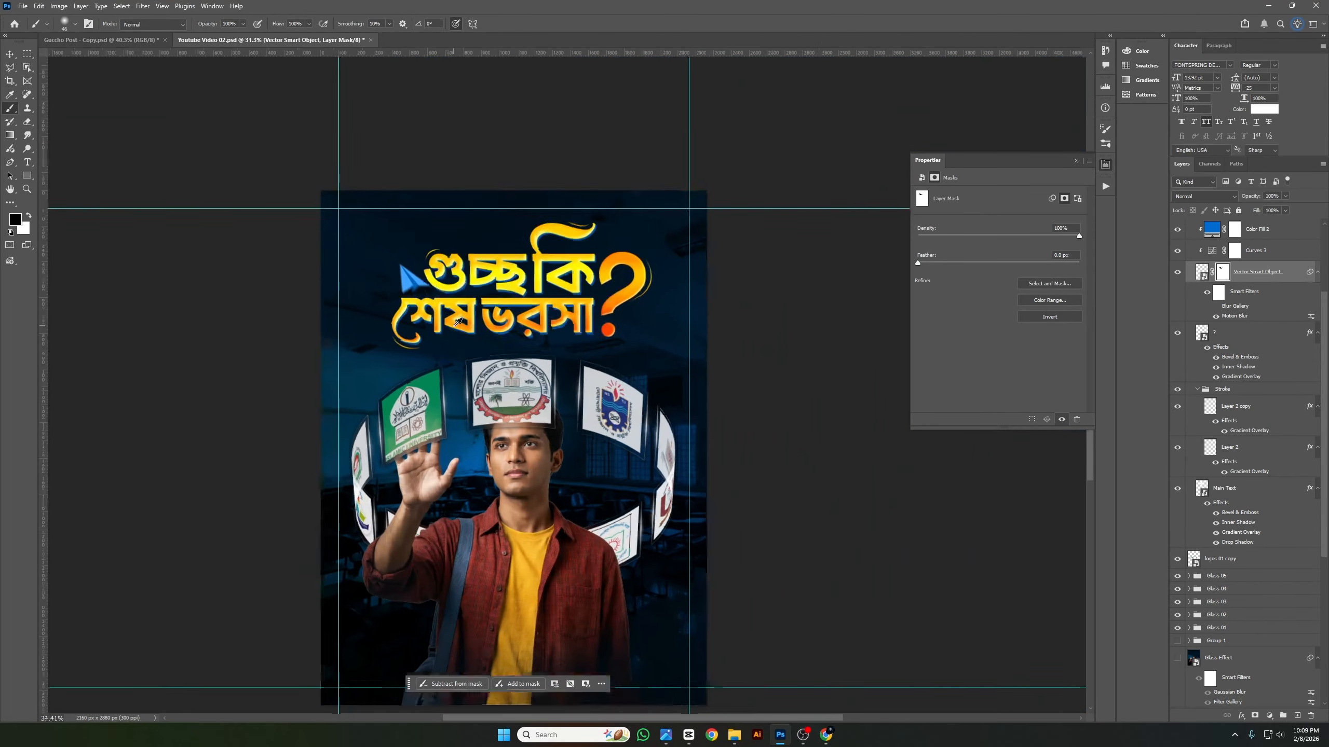
scroll(458, 321, up, 2)
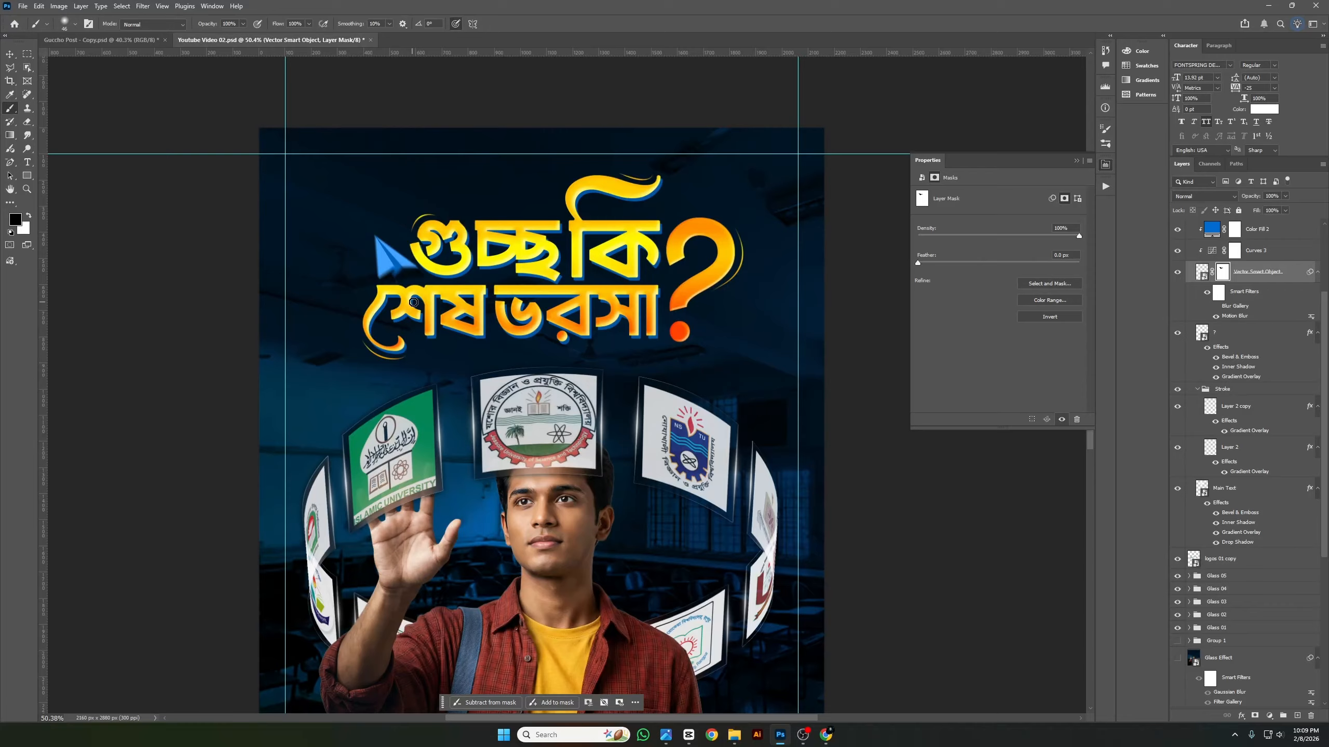
click(9, 54)
Save the poster document and deselect all layers.
scroll(397, 292, down, 2)
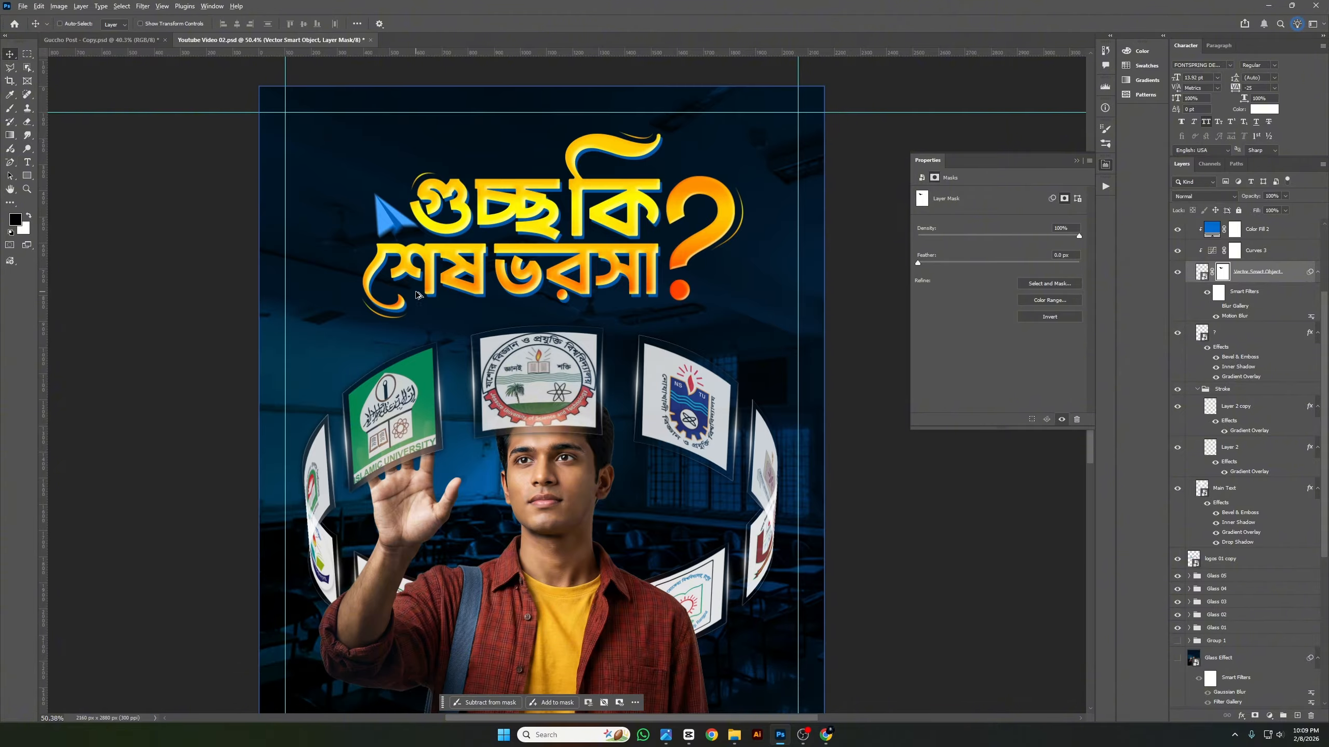
scroll(398, 293, down, 2)
scroll(465, 350, left, 2)
key(ctrl+s)
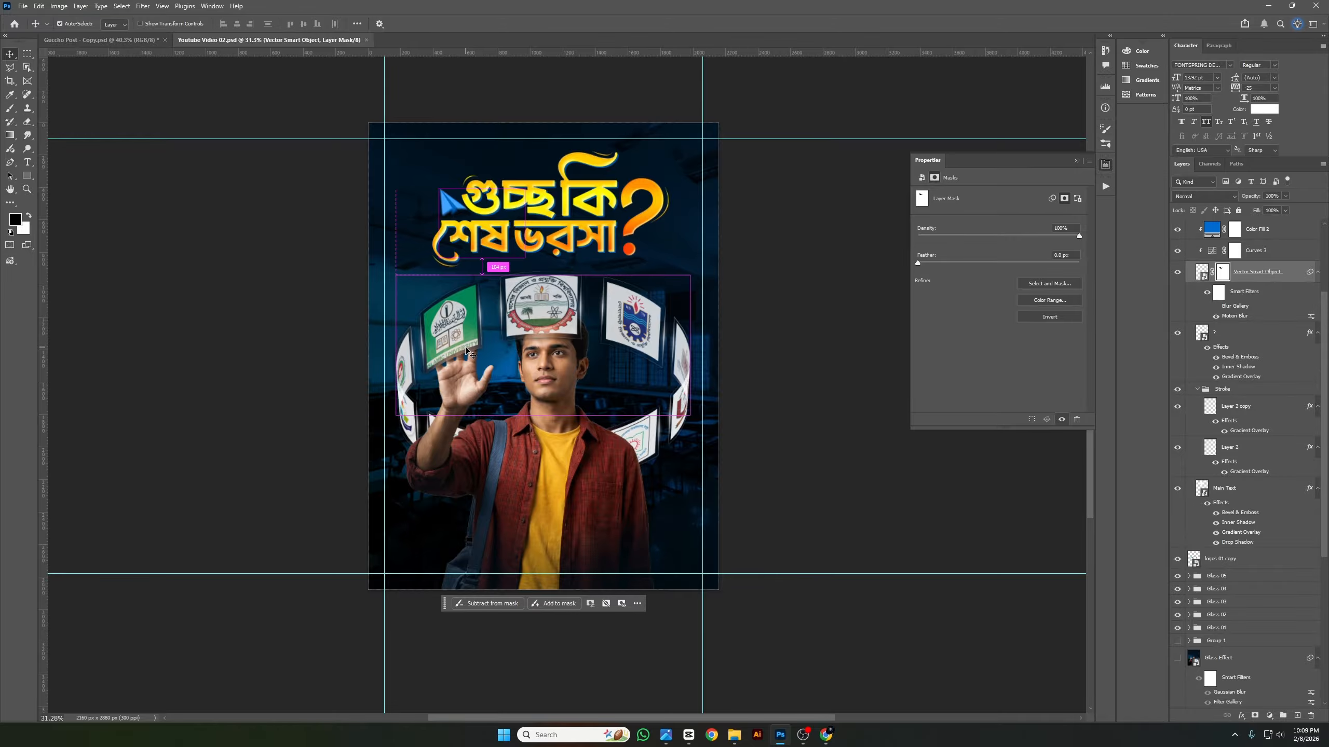
ctrl+click(467, 351)
ctrl+click(778, 311)
click(778, 311)
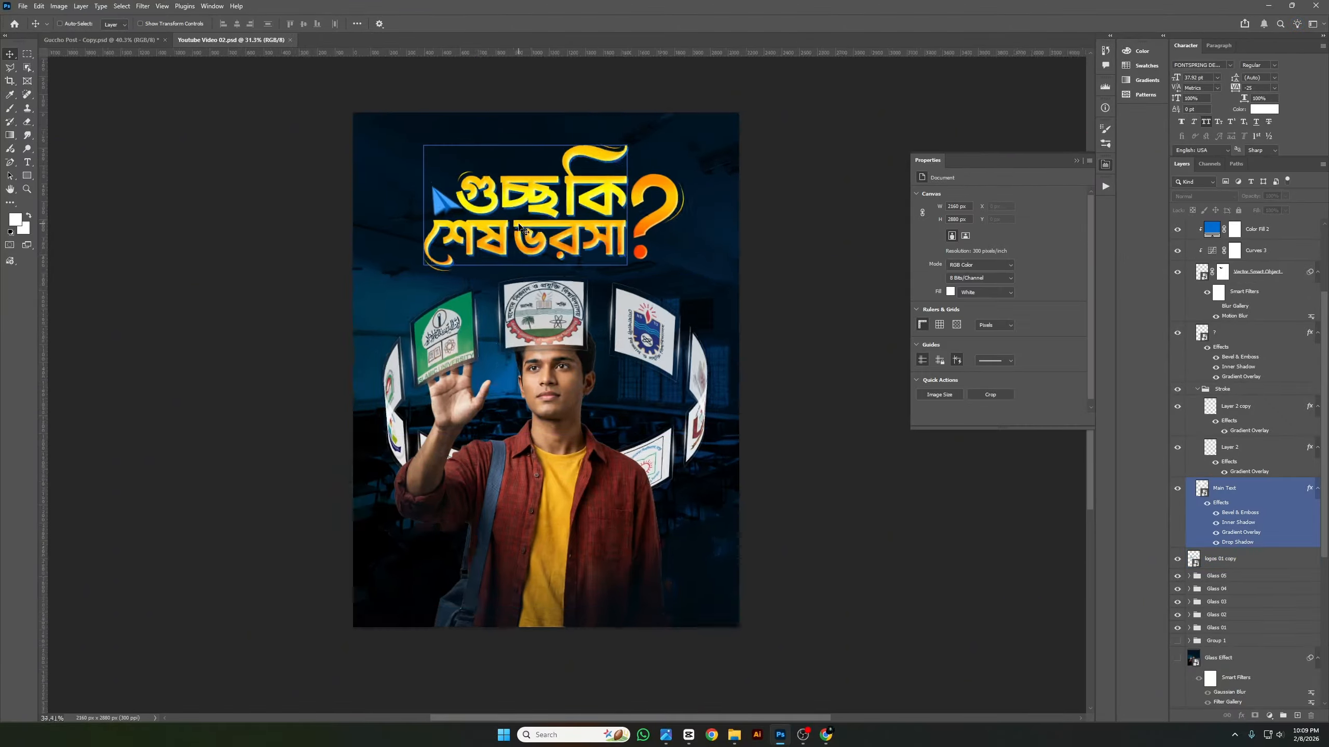
Group the arrow's smart object with its Color Fill 2 and Curves 3 layers and name the group Paper plane.
scroll(515, 231, up, 2)
scroll(515, 221, down, 2)
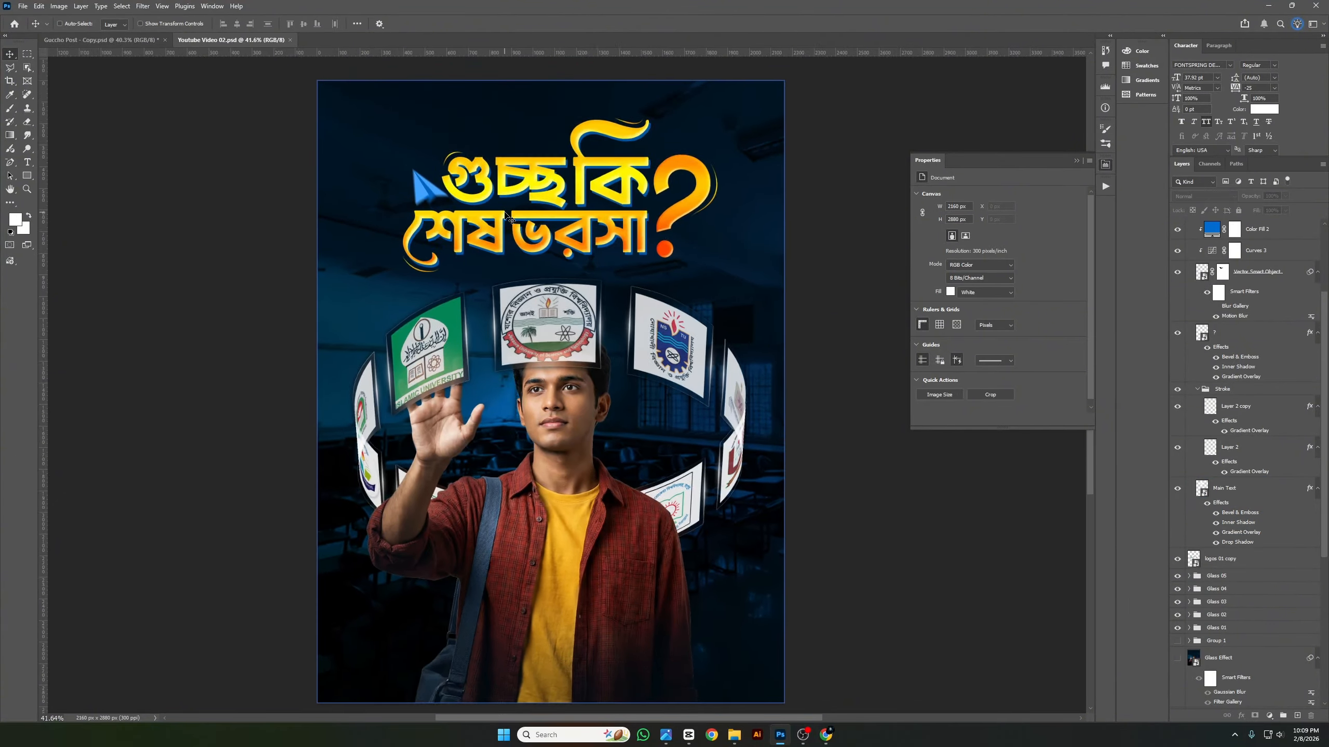
scroll(1191, 314, up, 3)
click(1191, 316)
click(1263, 297)
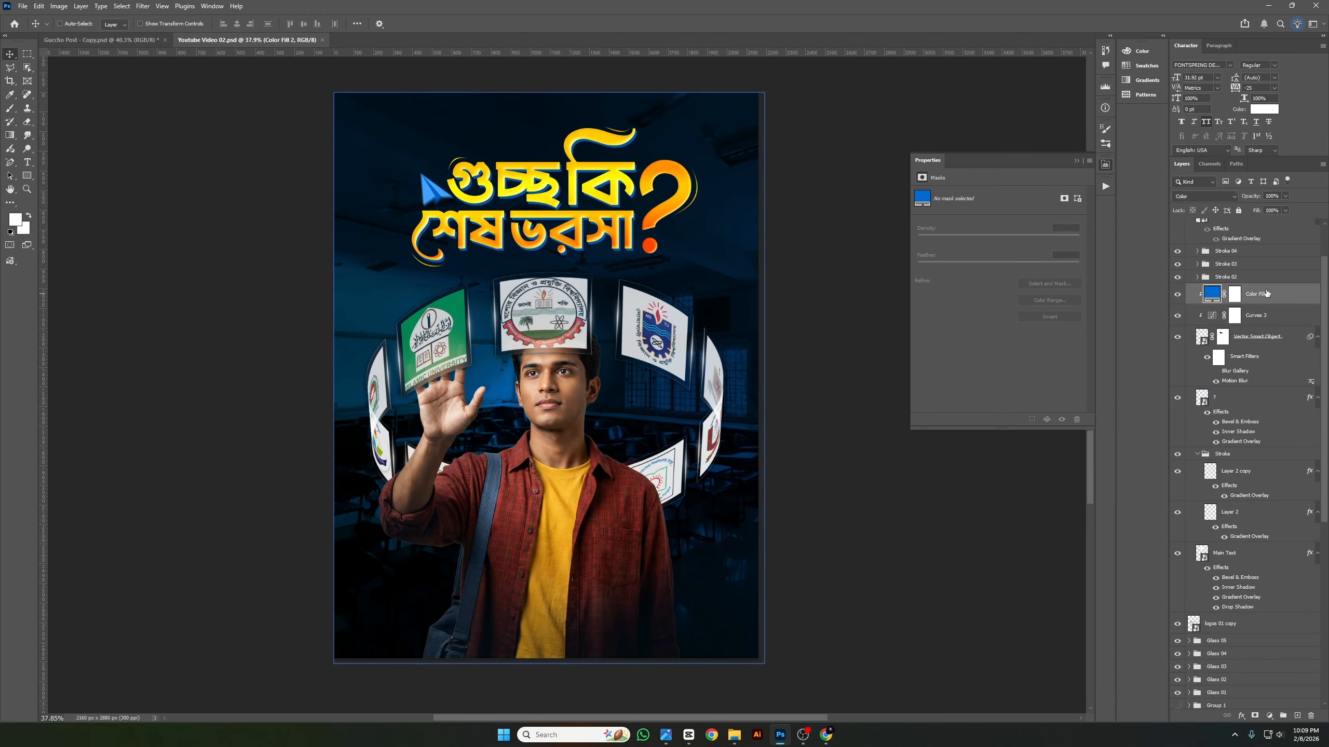
ctrl+click(1253, 369)
key(ctrl+g)
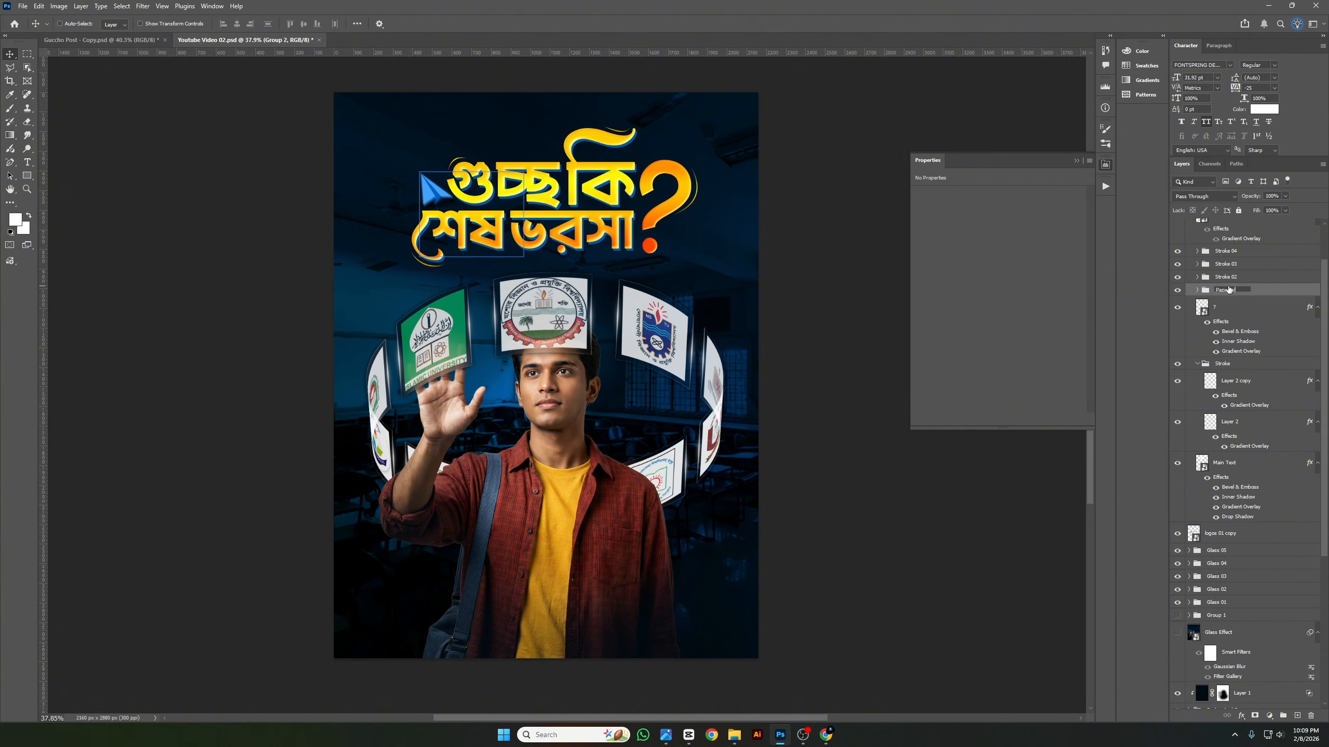
key(Return)
scroll(946, 365, up, 2)
scroll(946, 365, left, 2)
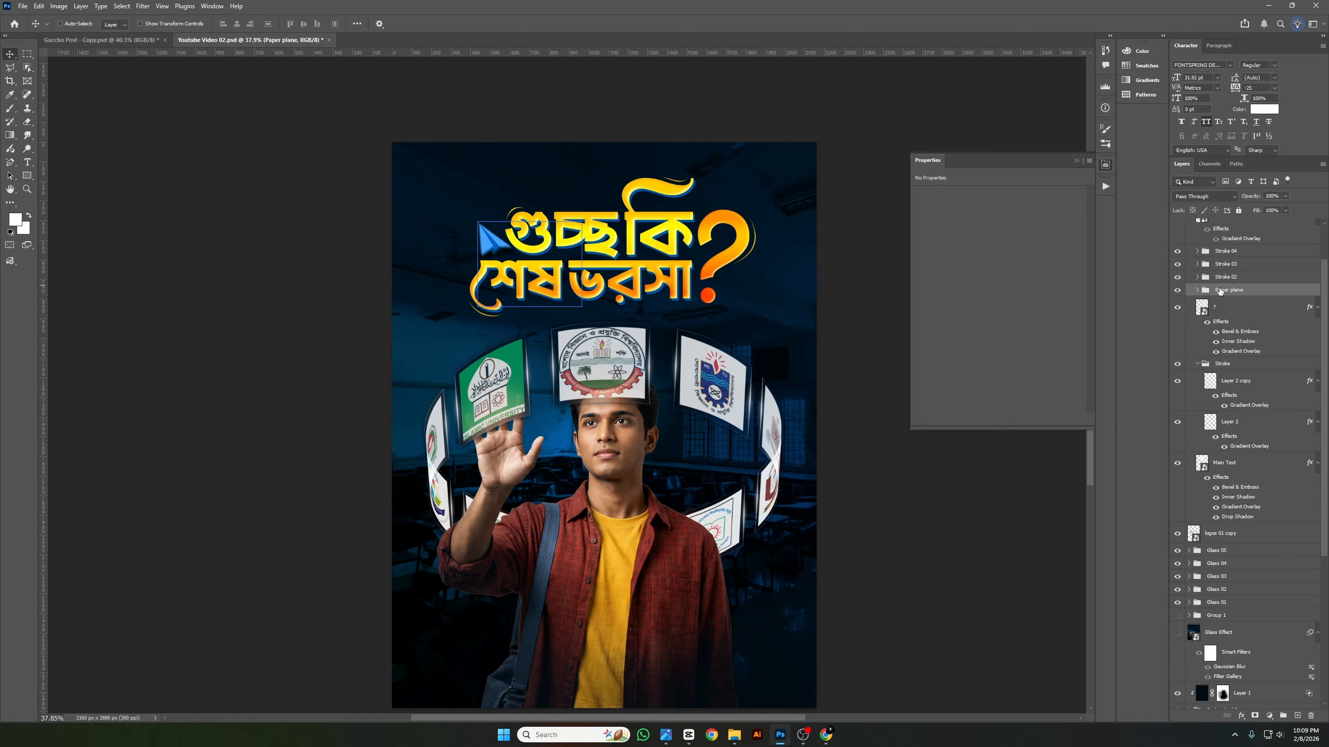
Expand the Paper plane group and compare the arrow with Color Fill 2 and Curves 3 hidden and shown.
click(1197, 291)
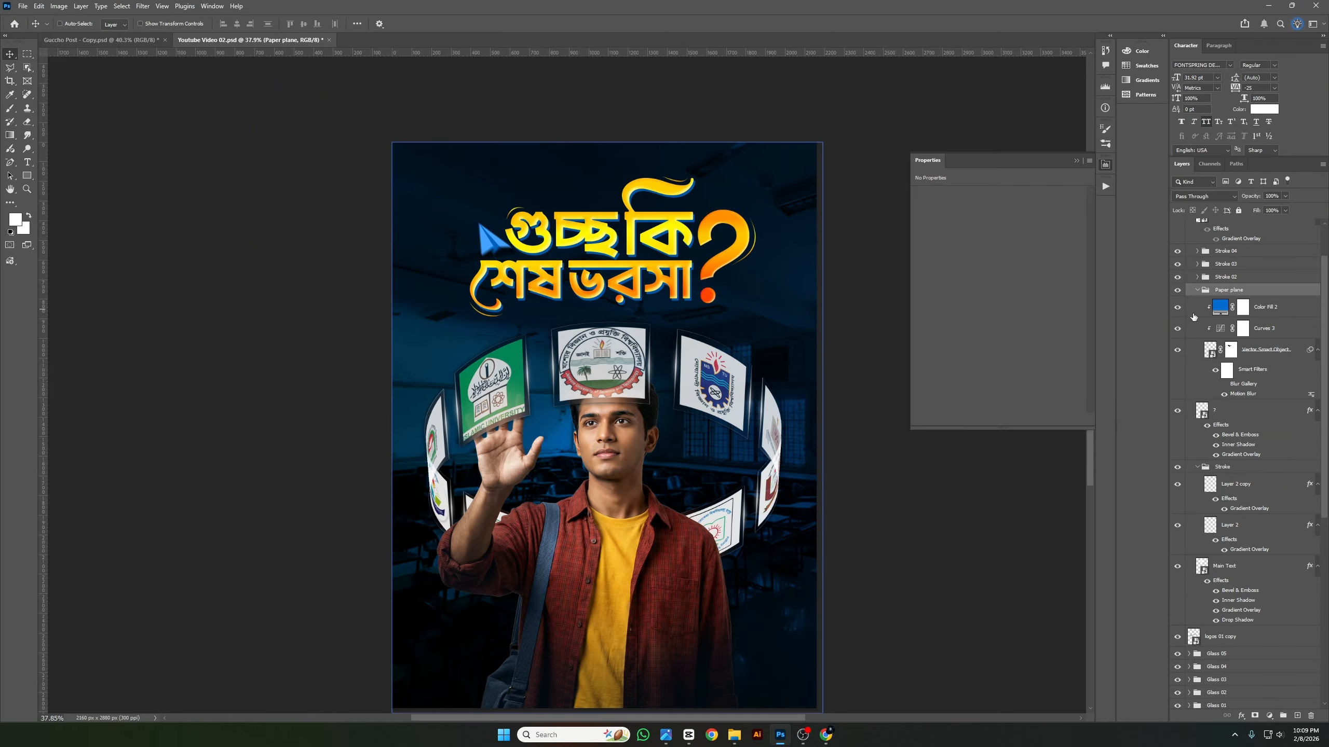
scroll(481, 241, up, 3)
ctrl+click(489, 229)
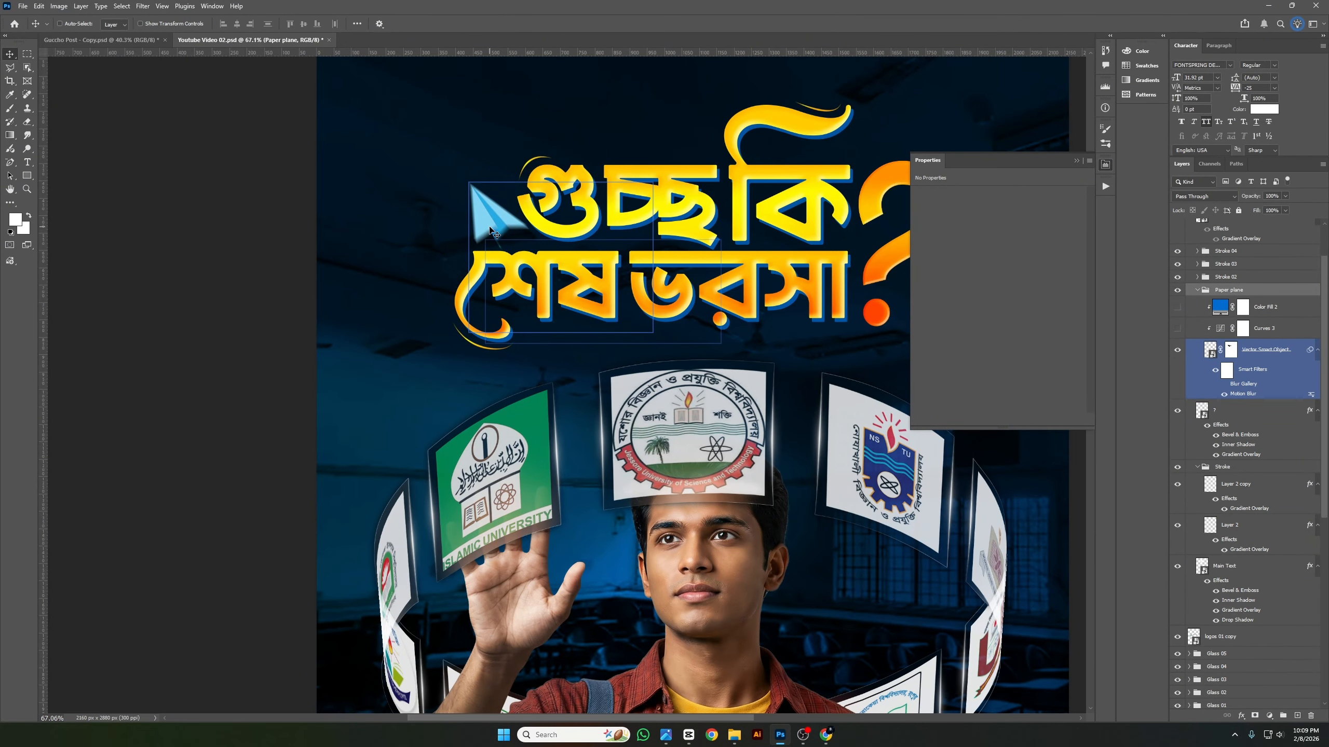
ctrl+click(476, 204)
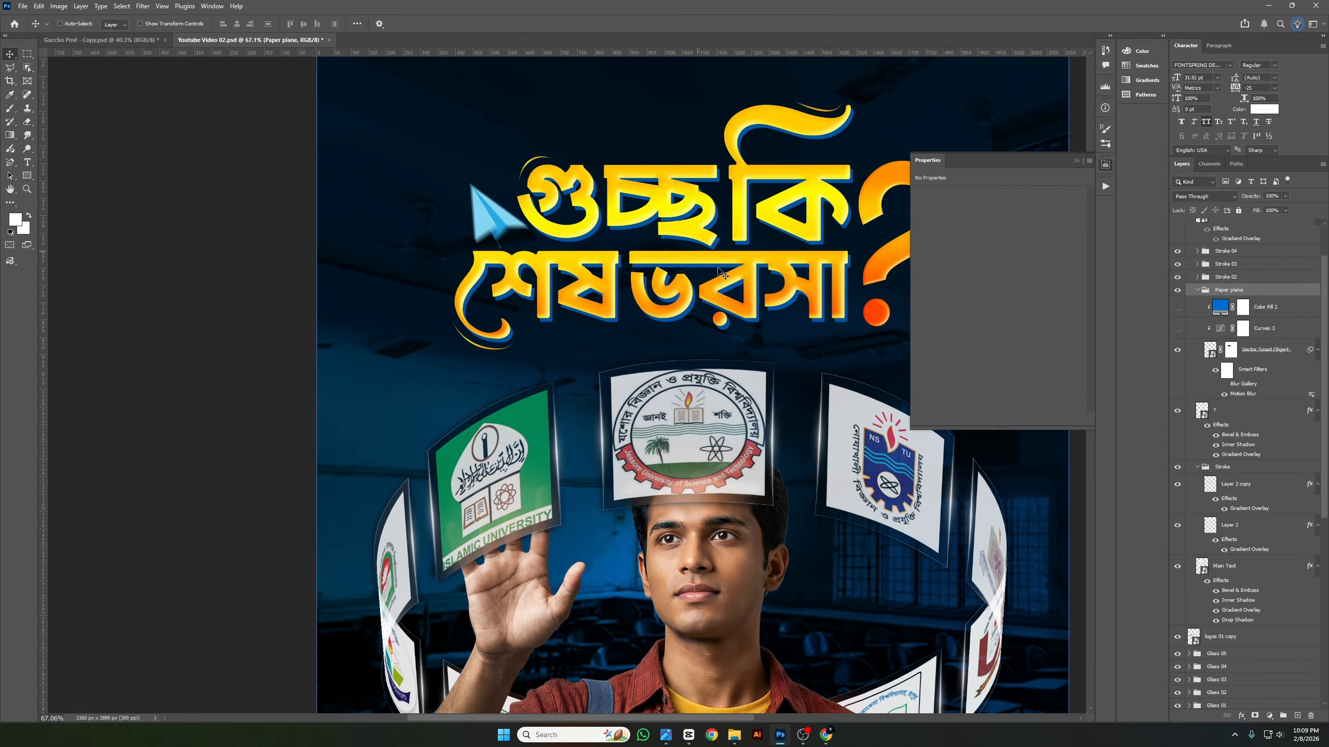
click(1180, 310)
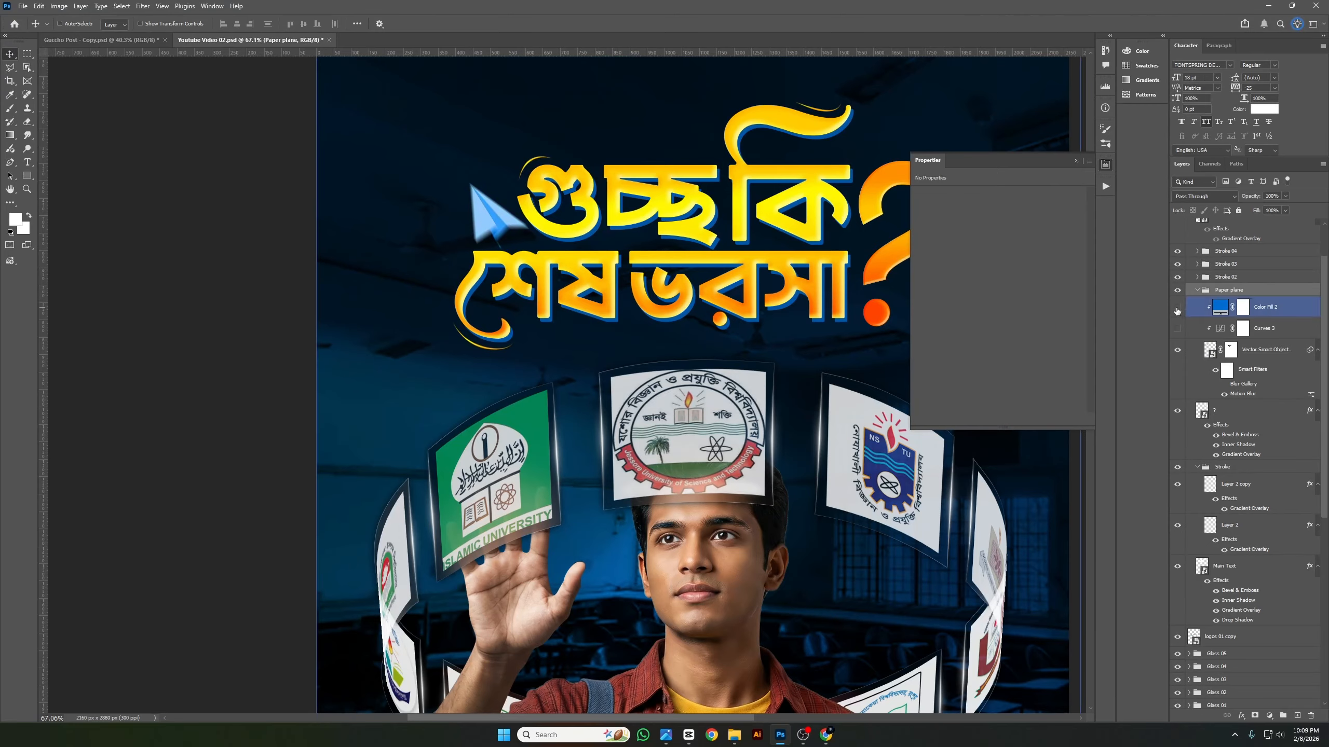
click(1177, 311)
click(1177, 309)
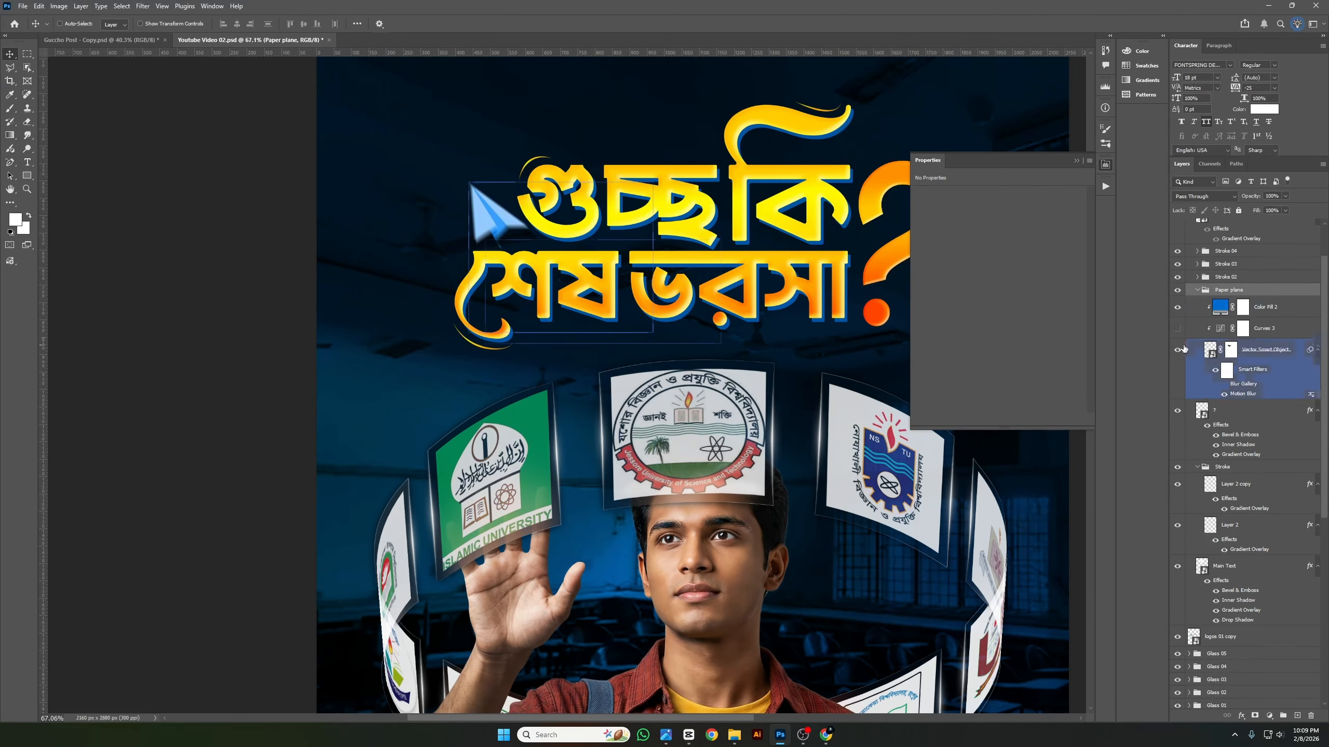
Review the Red, Green and Blue channel curves of Curves 3 and compare the paper plane with and without the adjustment.
click(1222, 330)
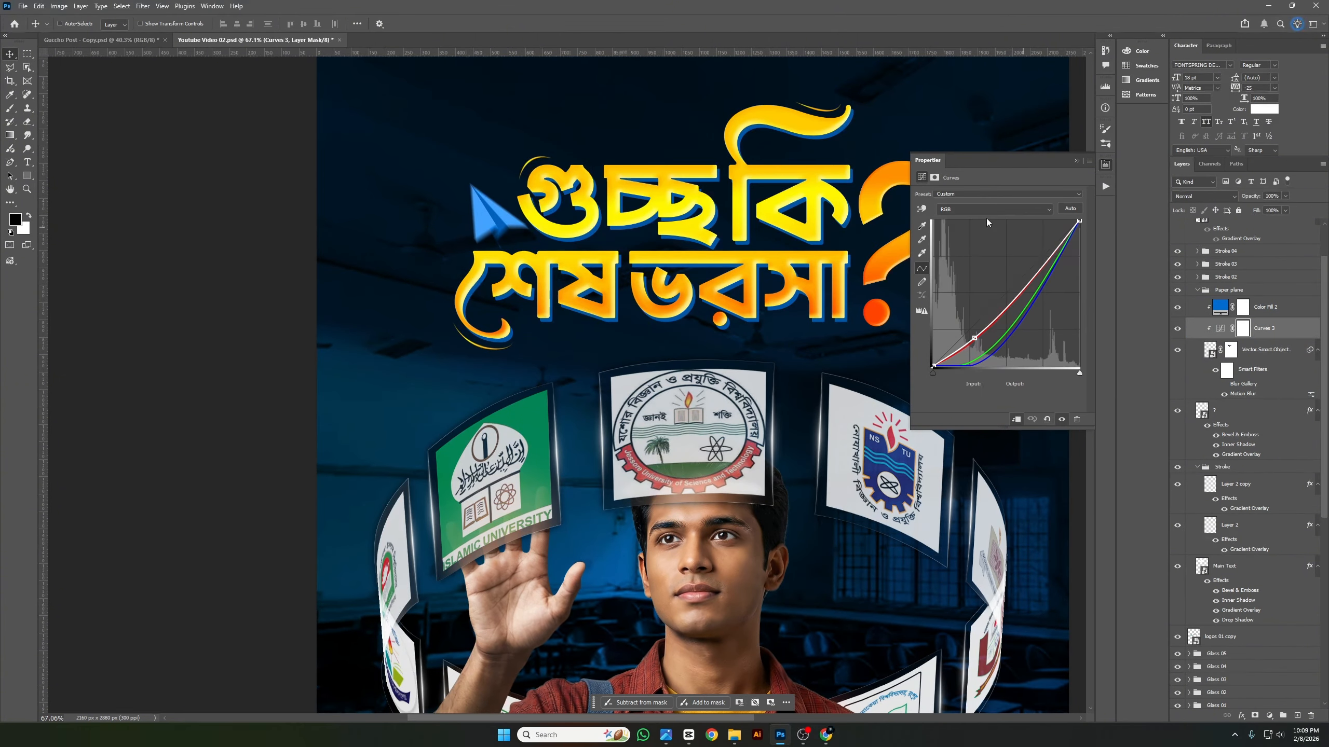
click(983, 210)
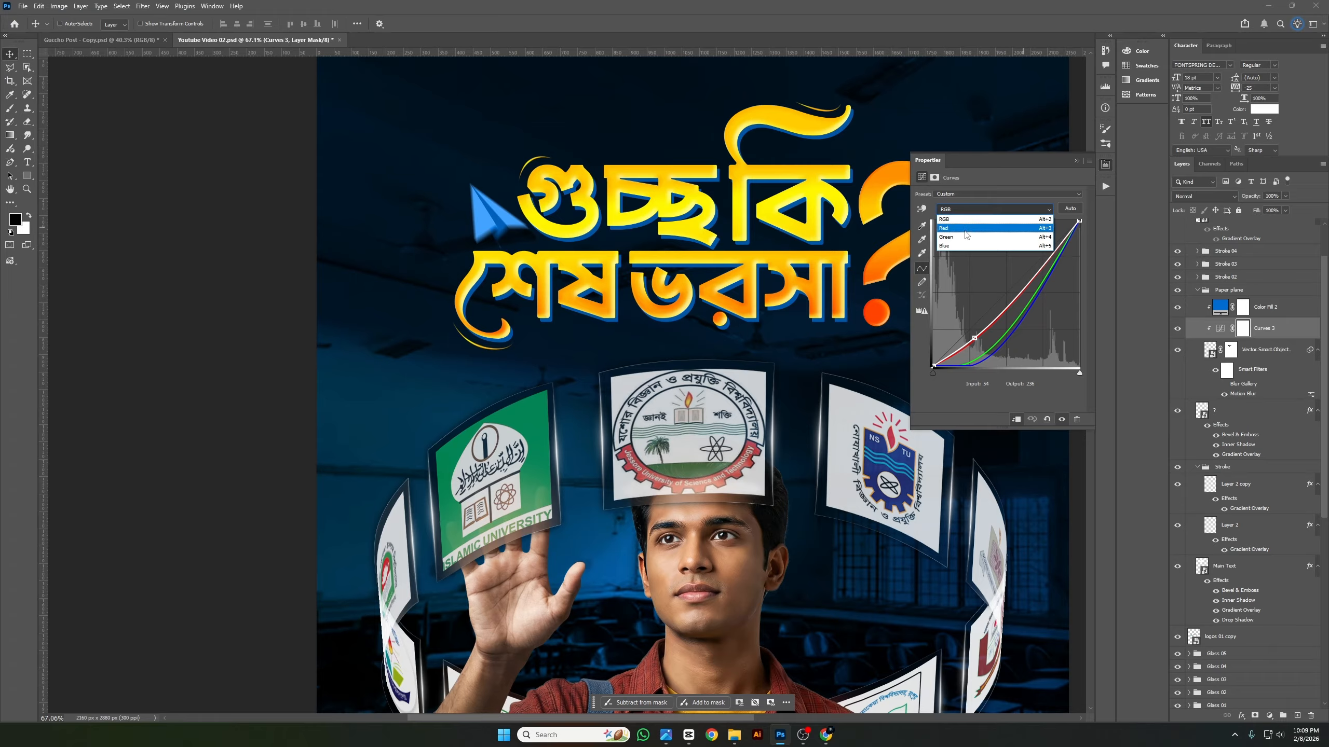
click(973, 222)
click(978, 209)
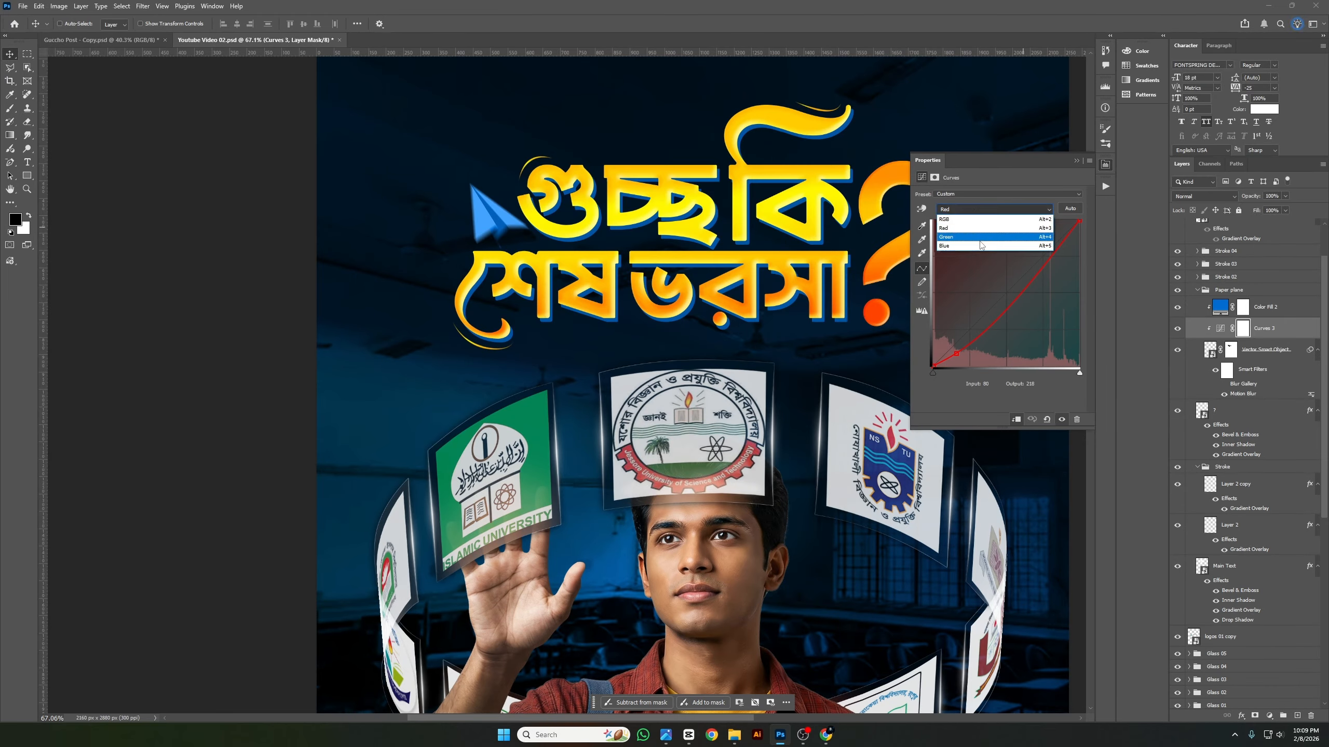
click(977, 231)
click(983, 212)
click(984, 240)
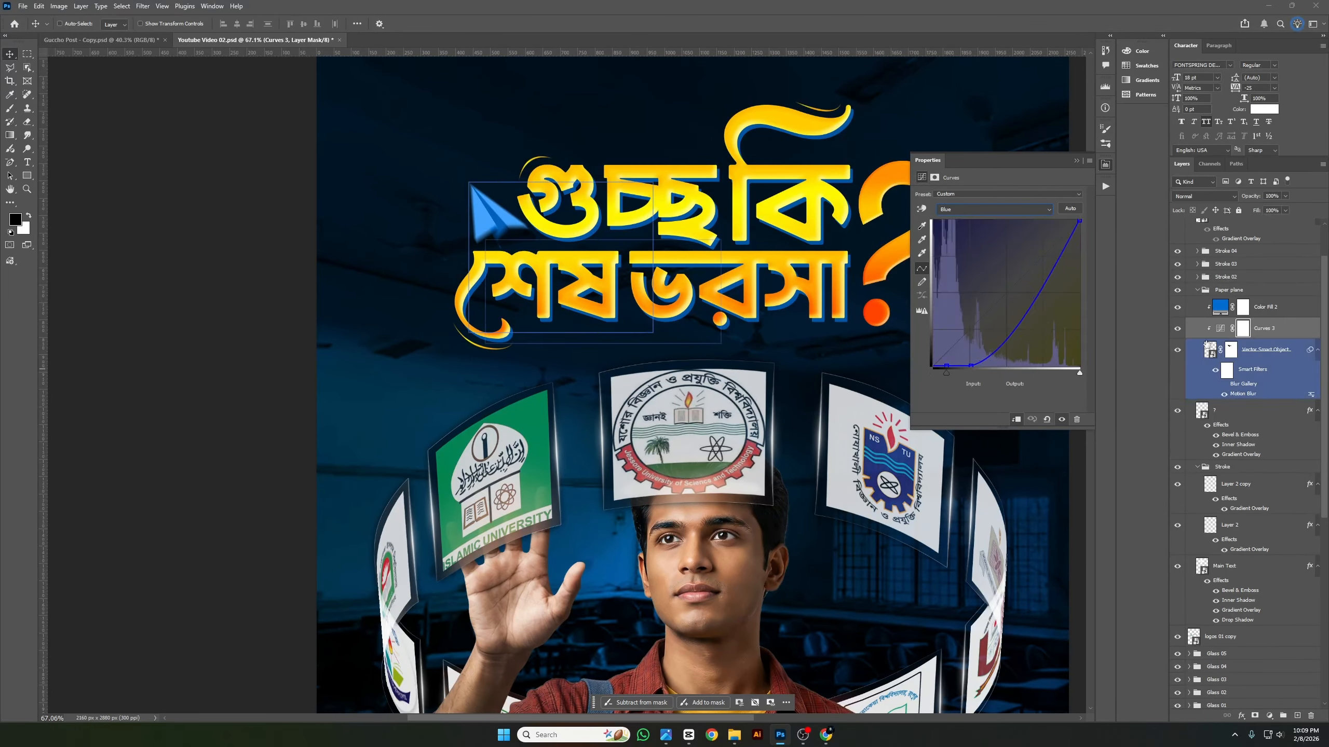
click(1177, 330)
click(1177, 329)
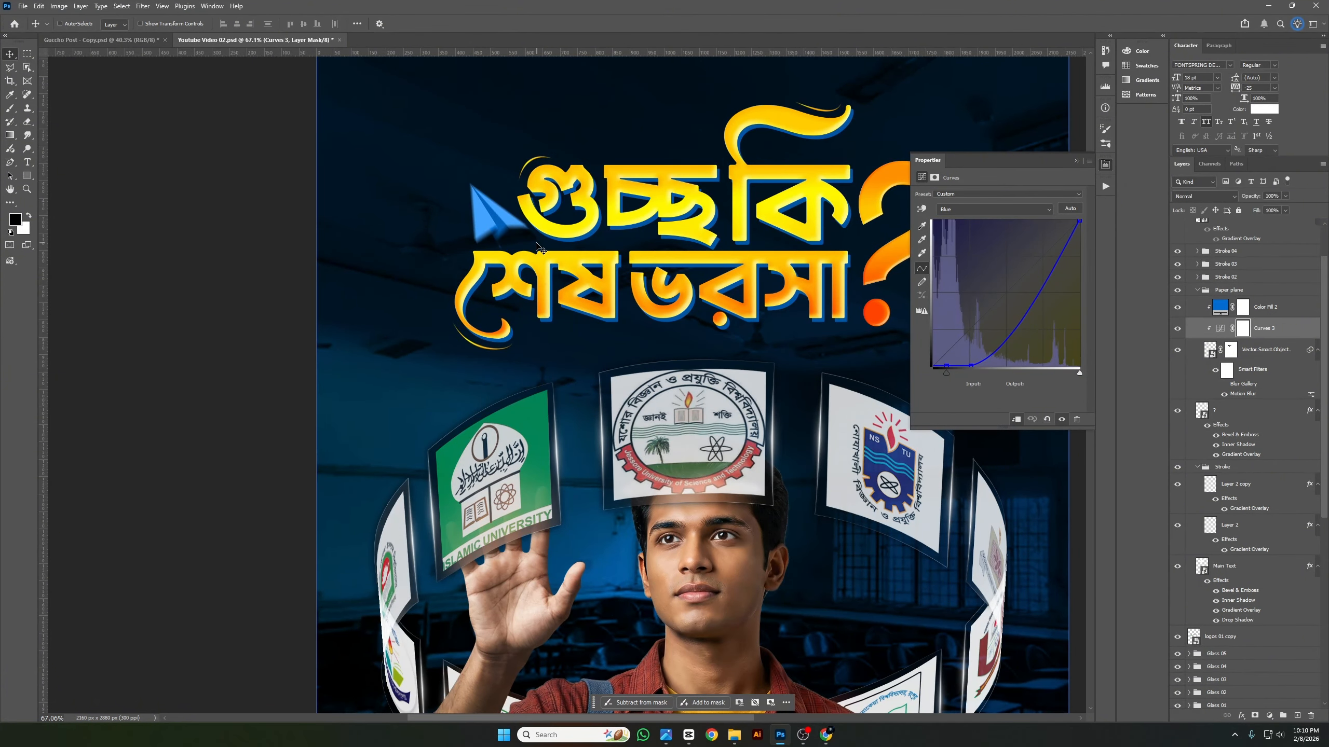
Save the poster with the Paper plane group in place and view the whole composition.
scroll(538, 249, down, 6)
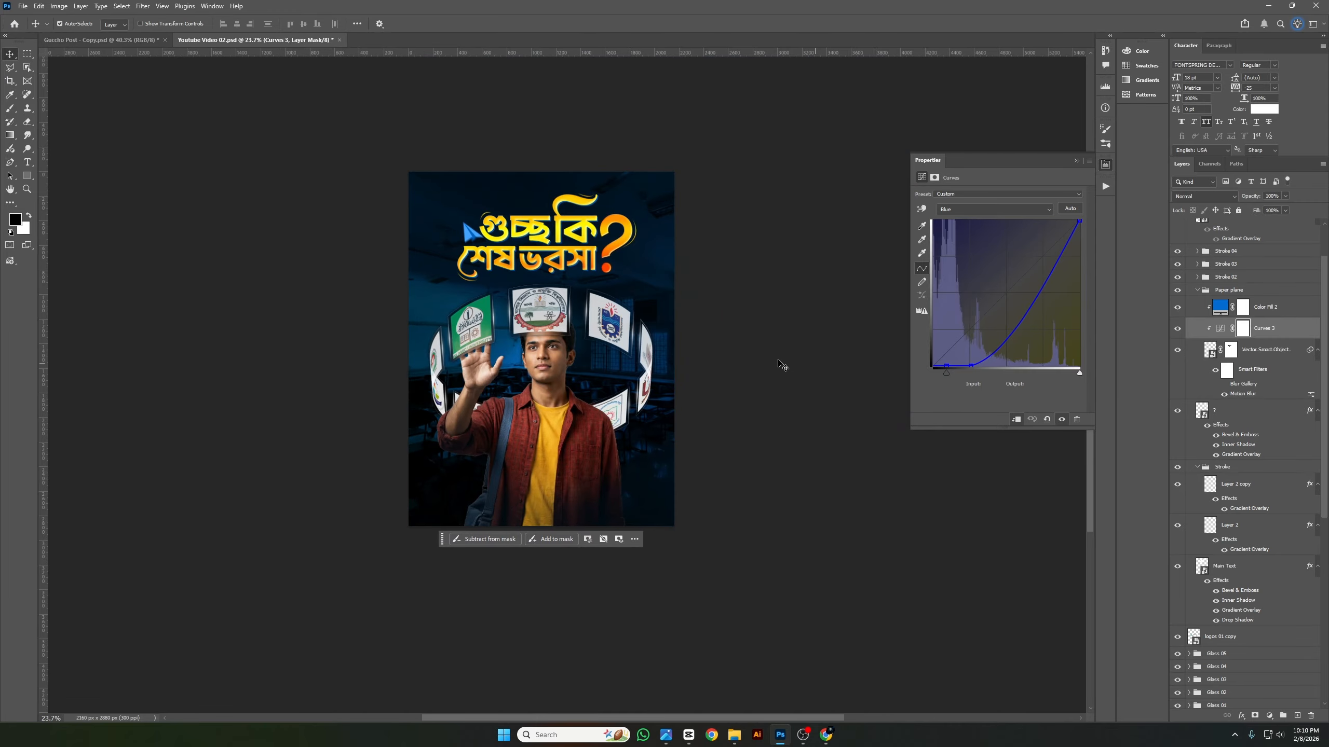
ctrl+click(660, 361)
key(ctrl+s)
scroll(619, 337, up, 3)
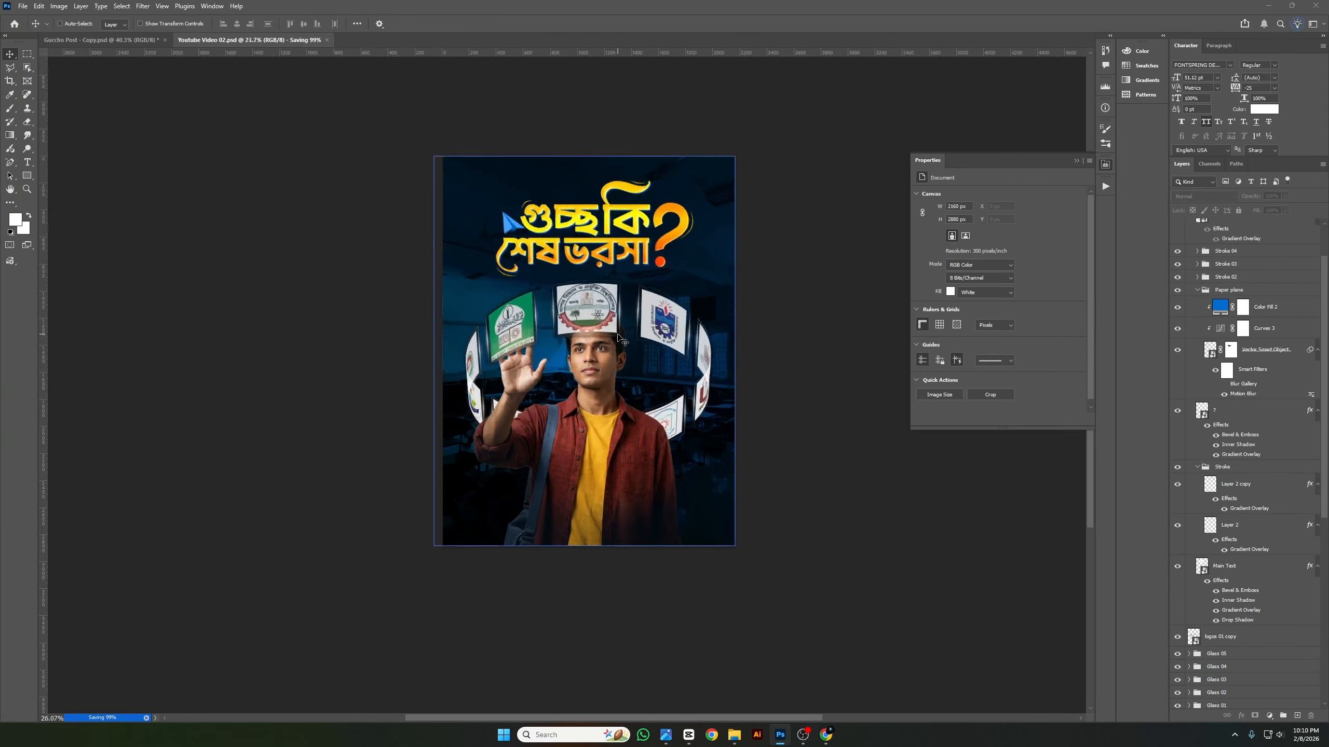
scroll(1248, 314, up, 2)
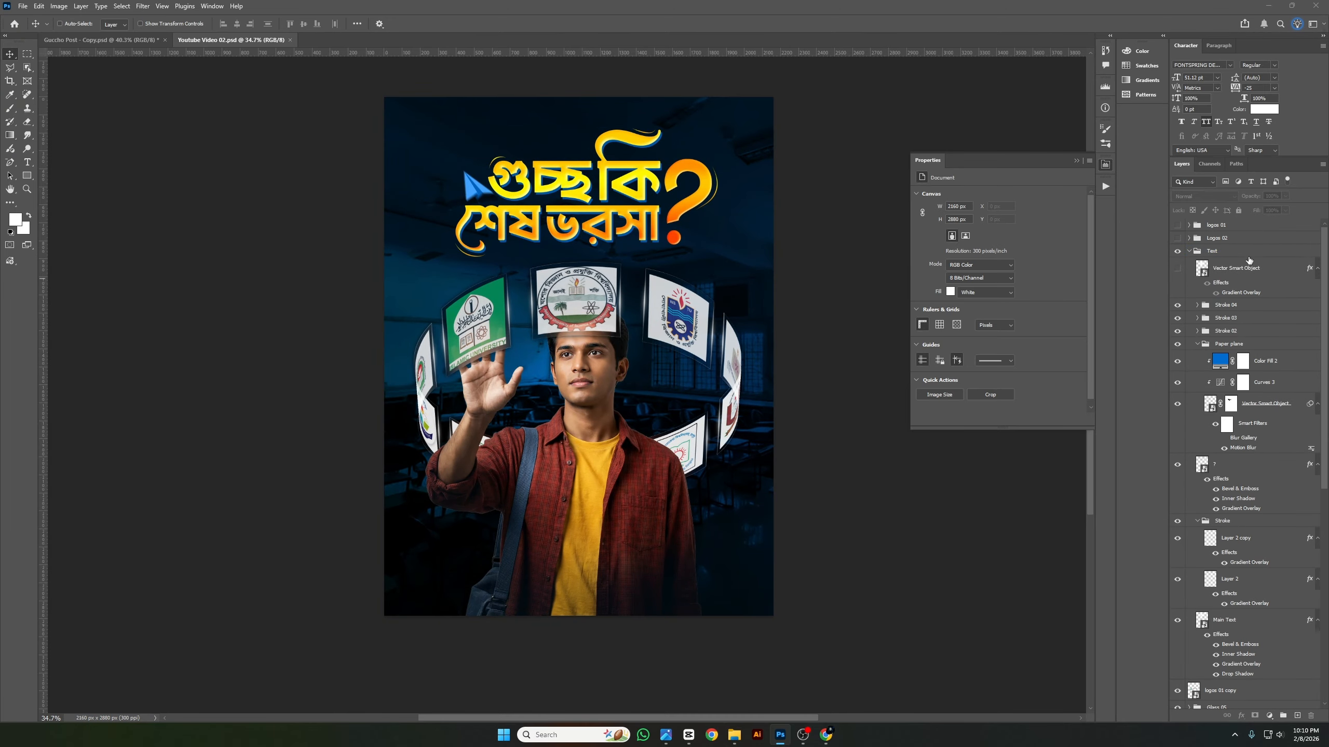
Stamp all visible layers into a new merged layer directly above the Text group.
click(1247, 256)
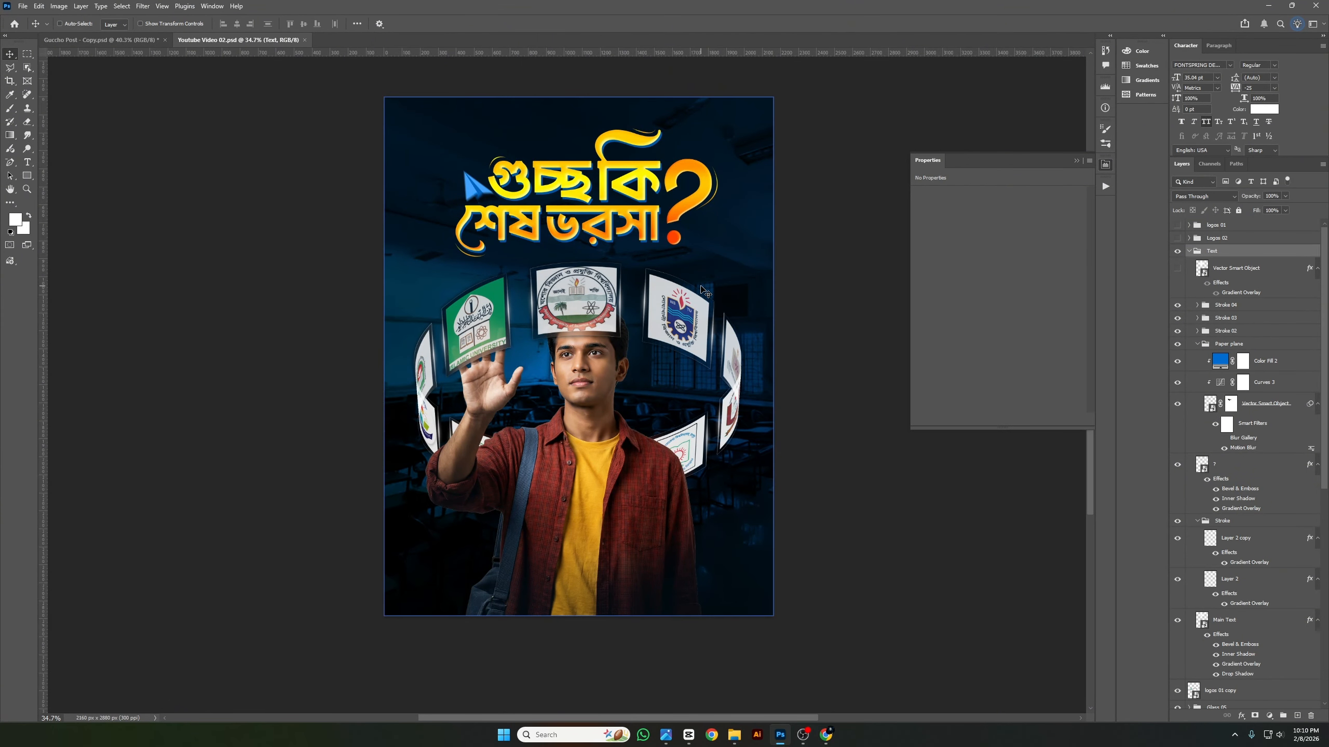
key(ctrl)
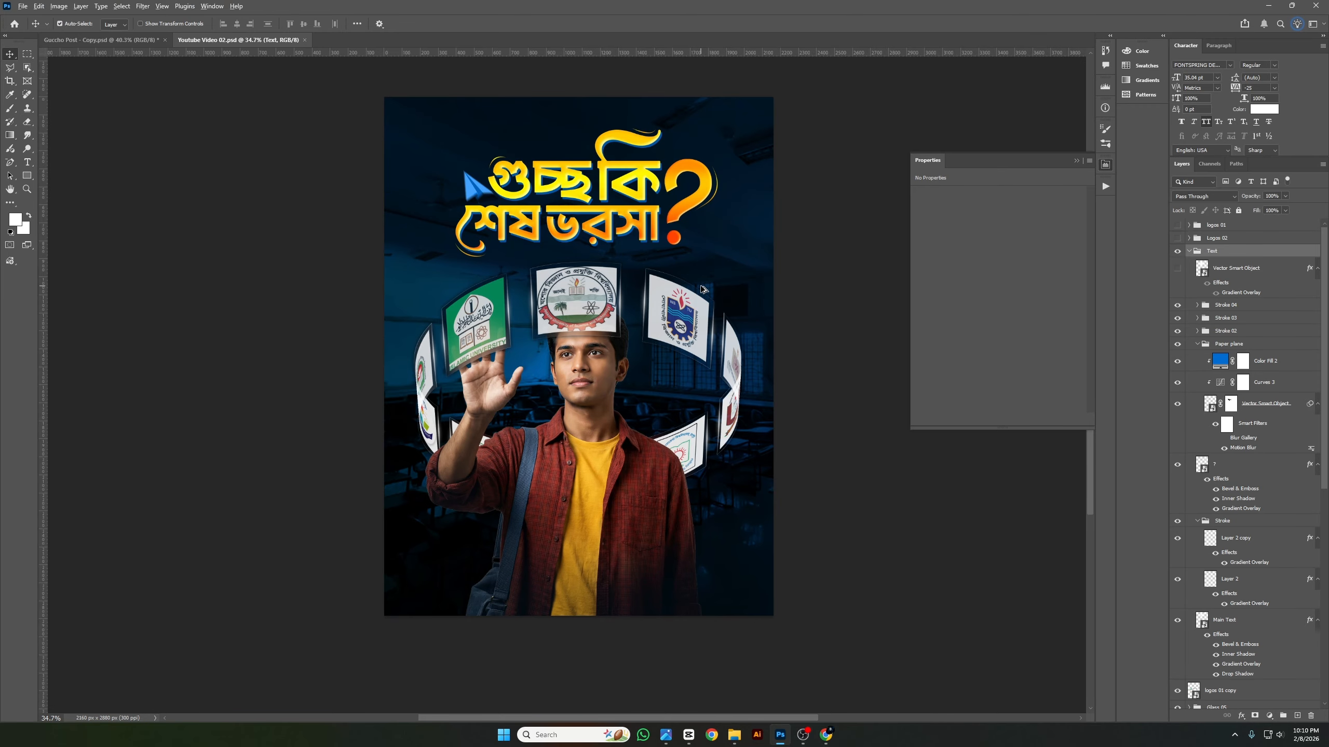
key(ctrl+shift+alt+e)
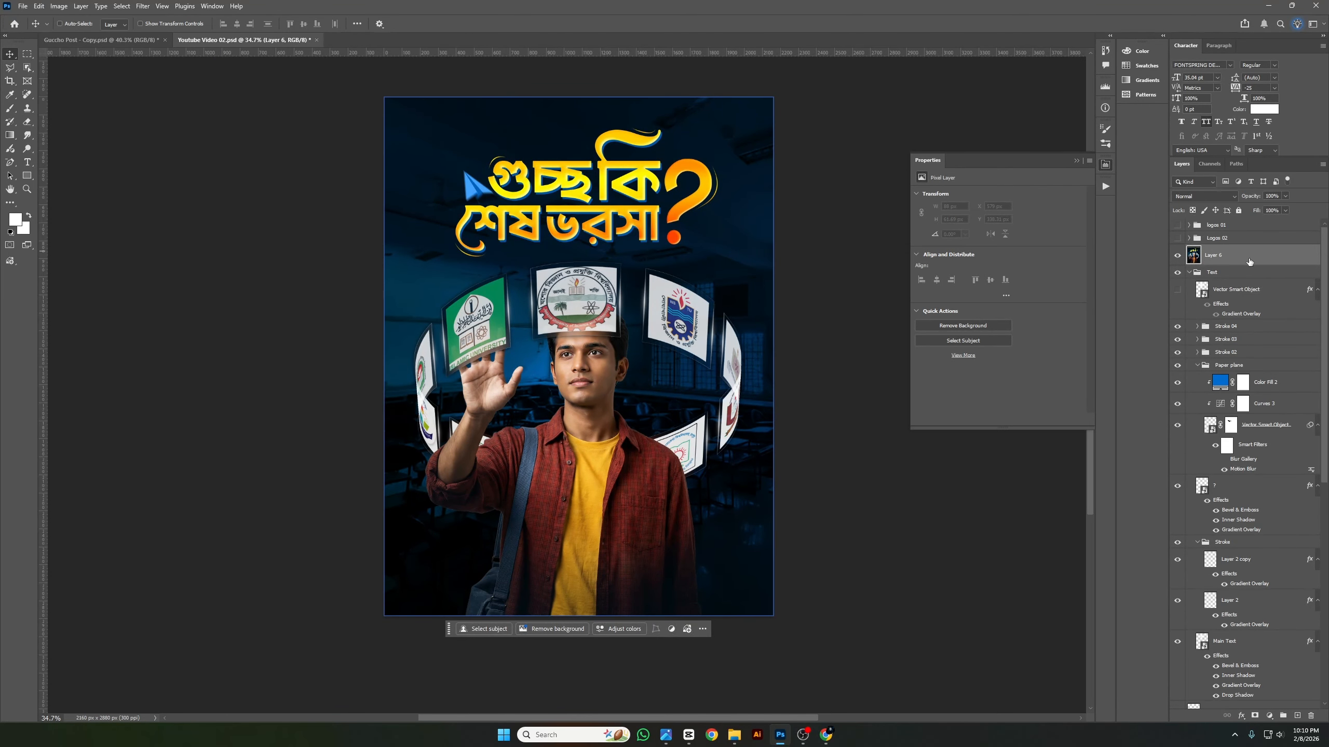
Convert the stamped layer to a smart object and open the Camera Raw Filter on it.
right_click(1245, 257)
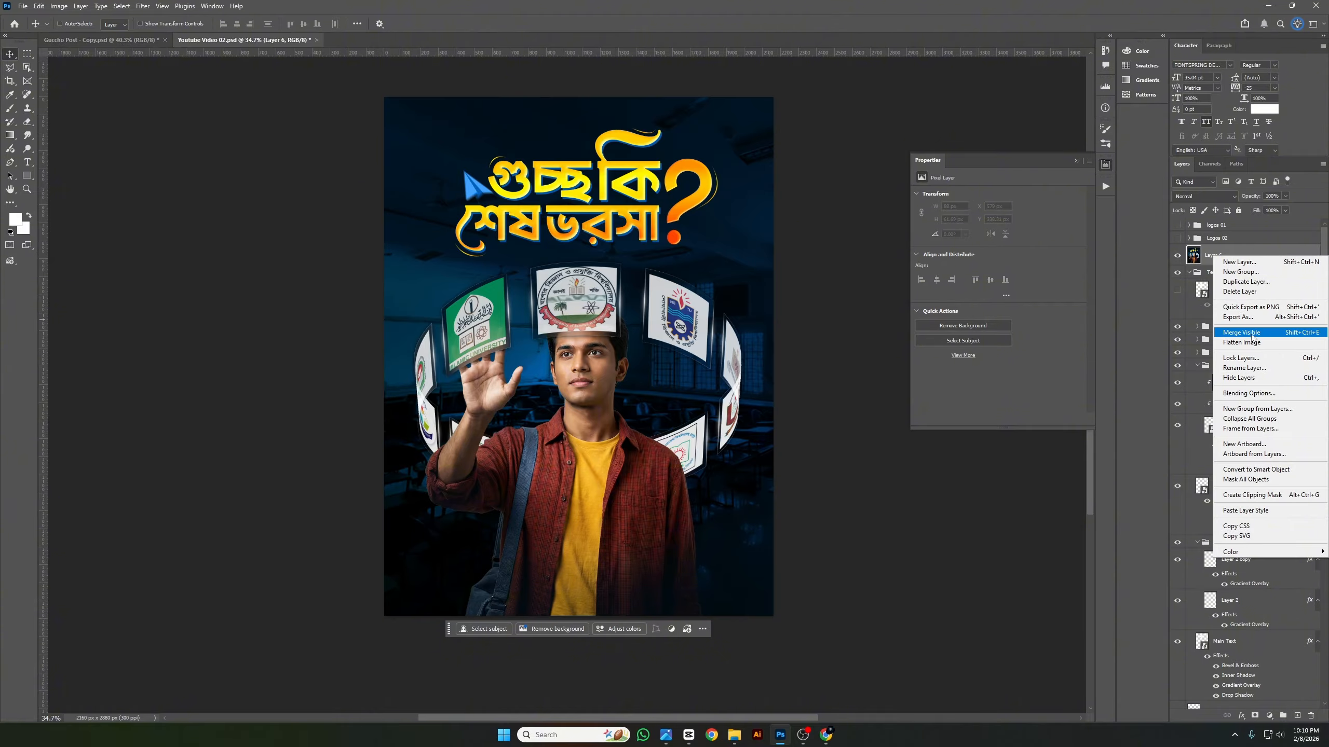
click(1255, 470)
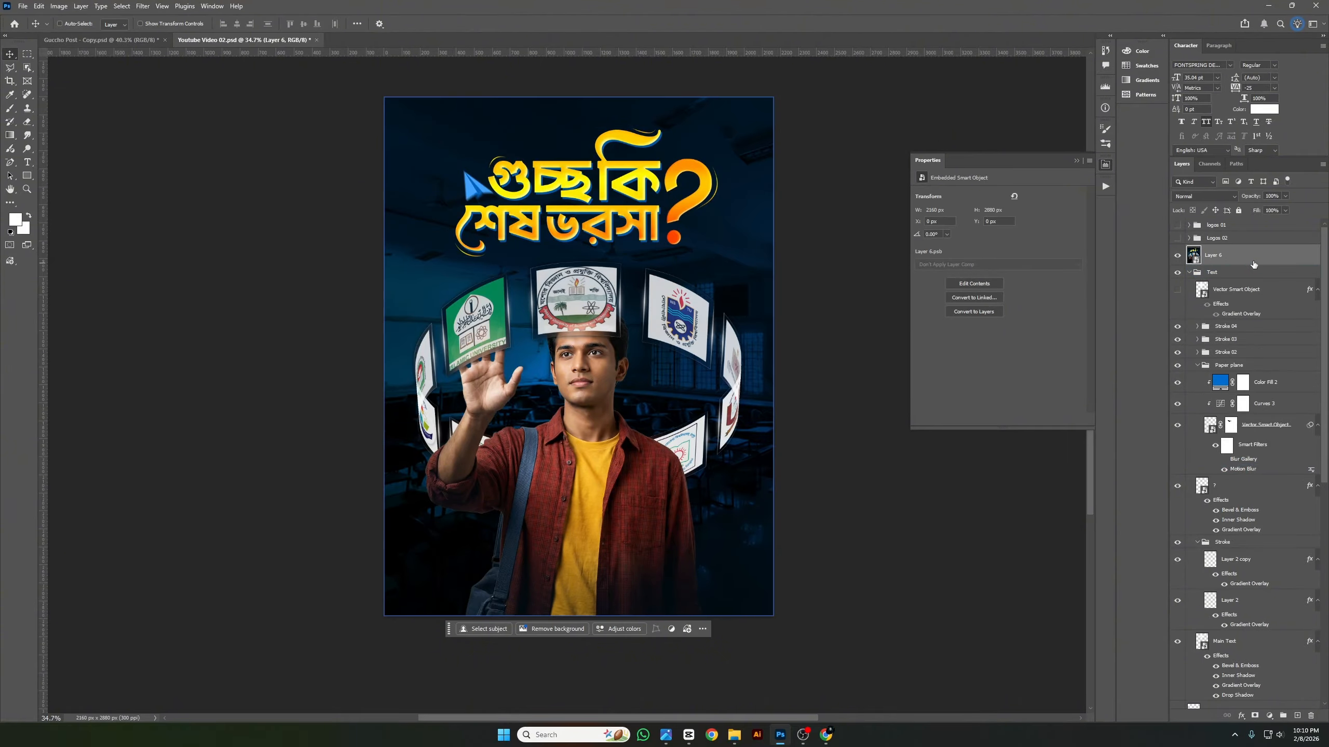
click(141, 6)
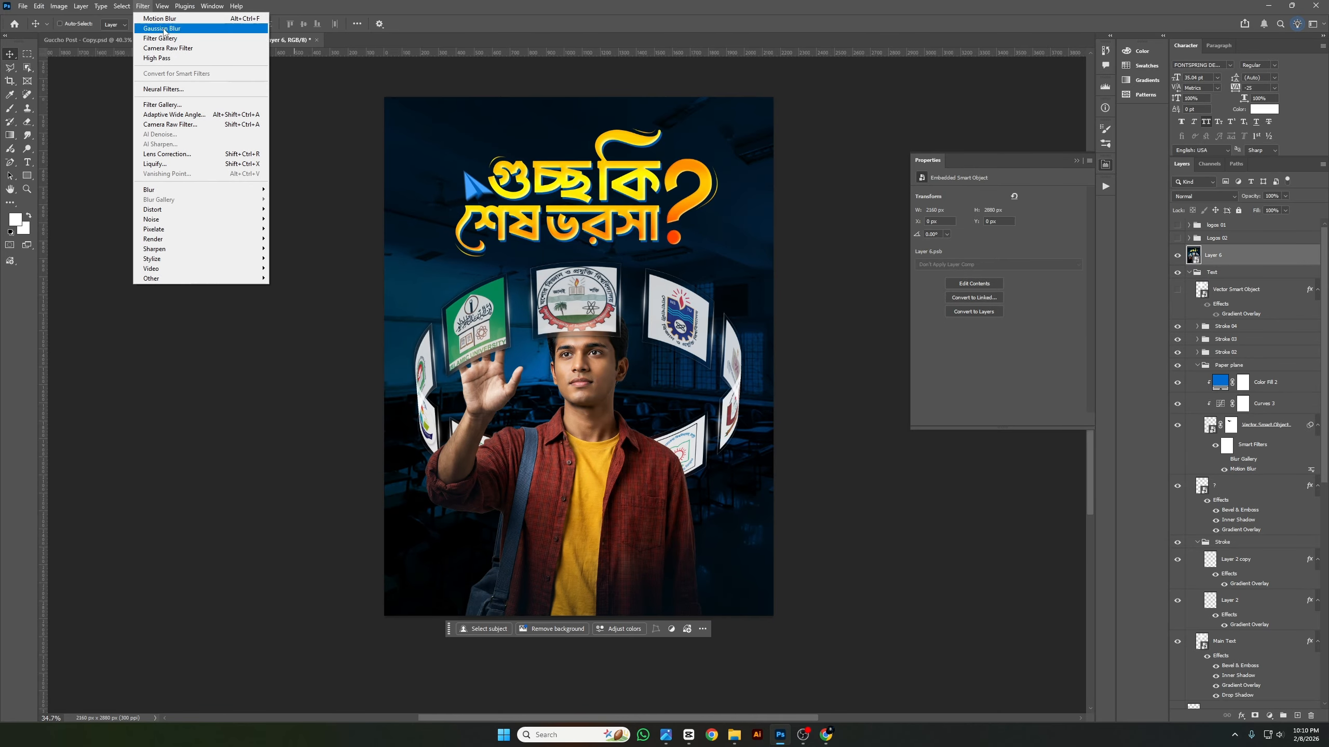
click(192, 127)
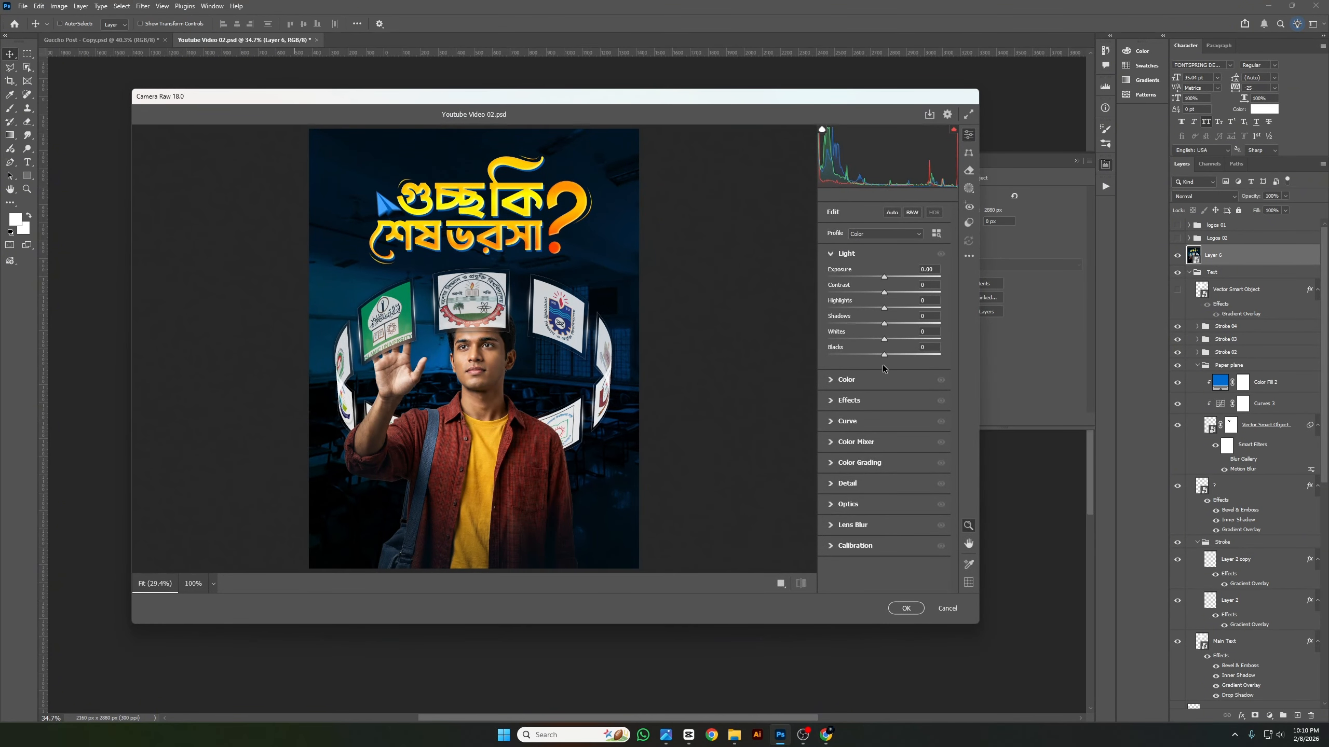
Try the previous Camera Raw settings on the poster and reset the edits to default.
click(969, 257)
click(976, 297)
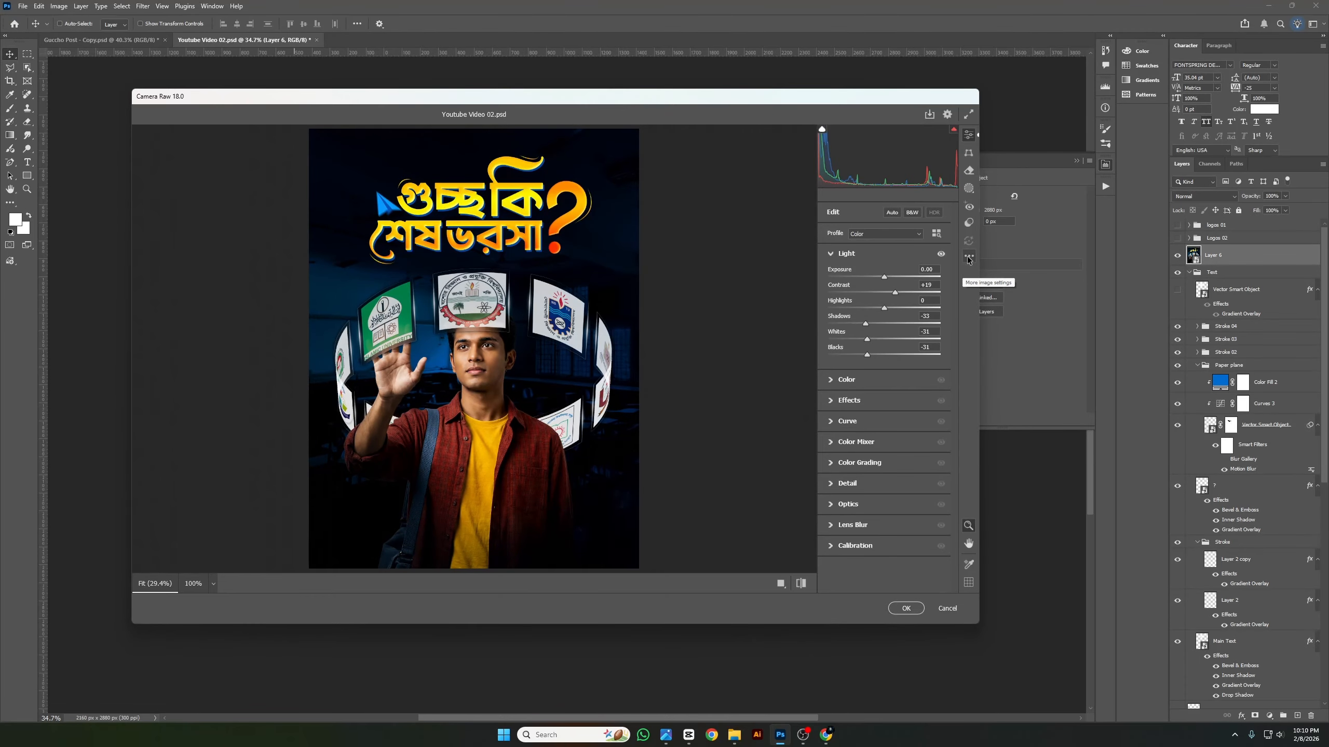
click(969, 258)
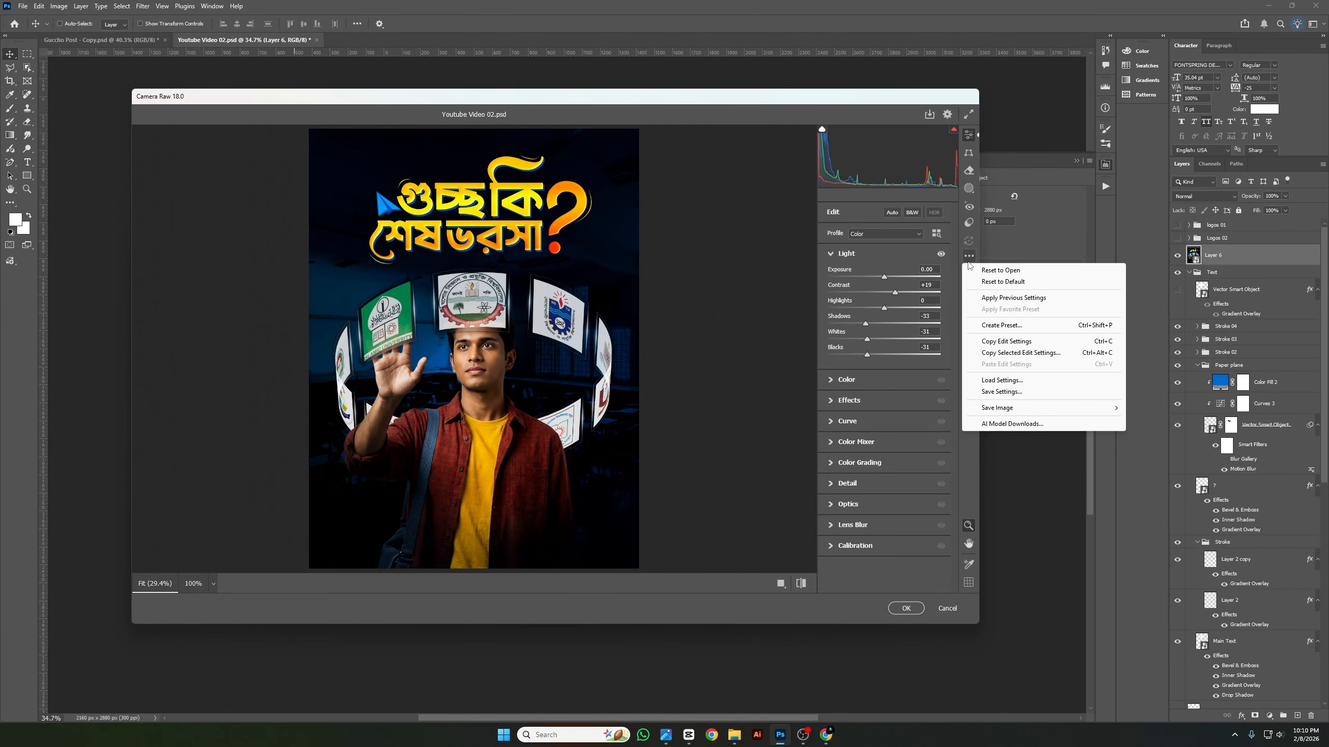
click(1001, 282)
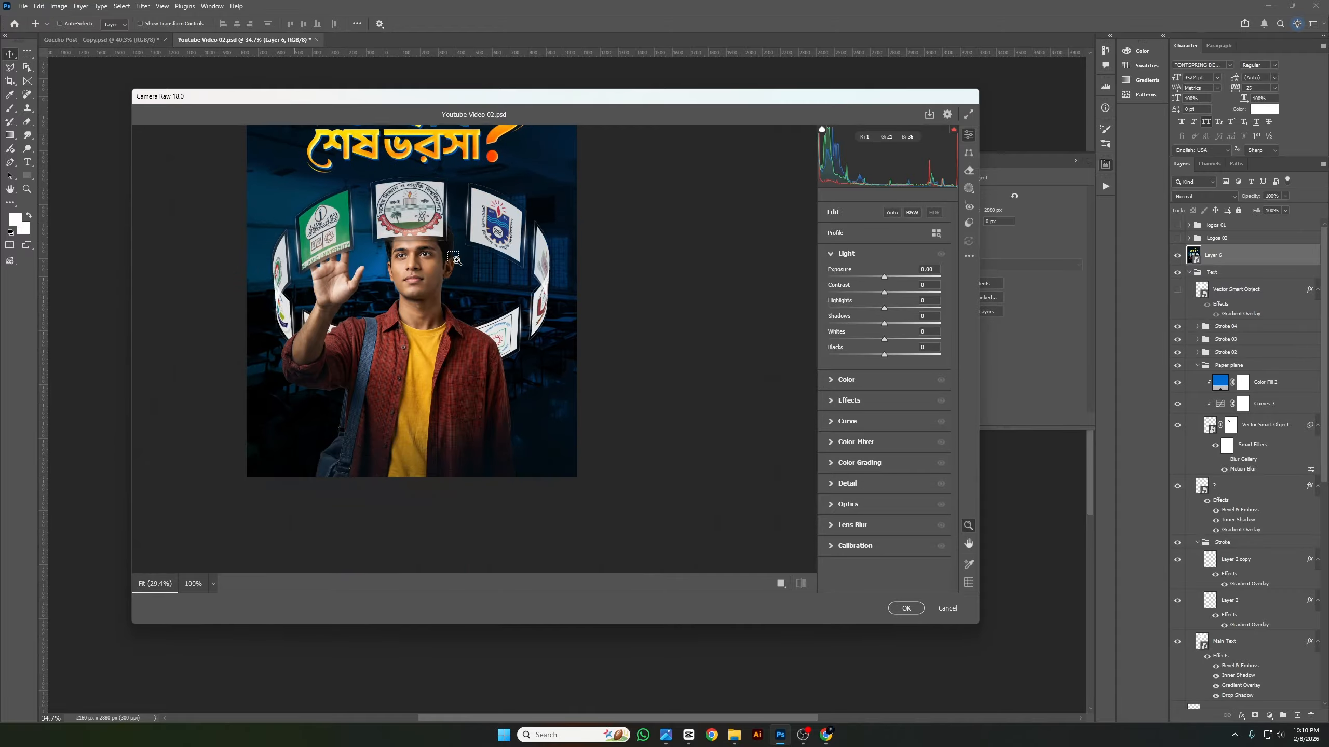
Set the Camera Raw Contrast to +10 and fine-tune the Whites and Blacks.
drag(893, 291, 892, 295)
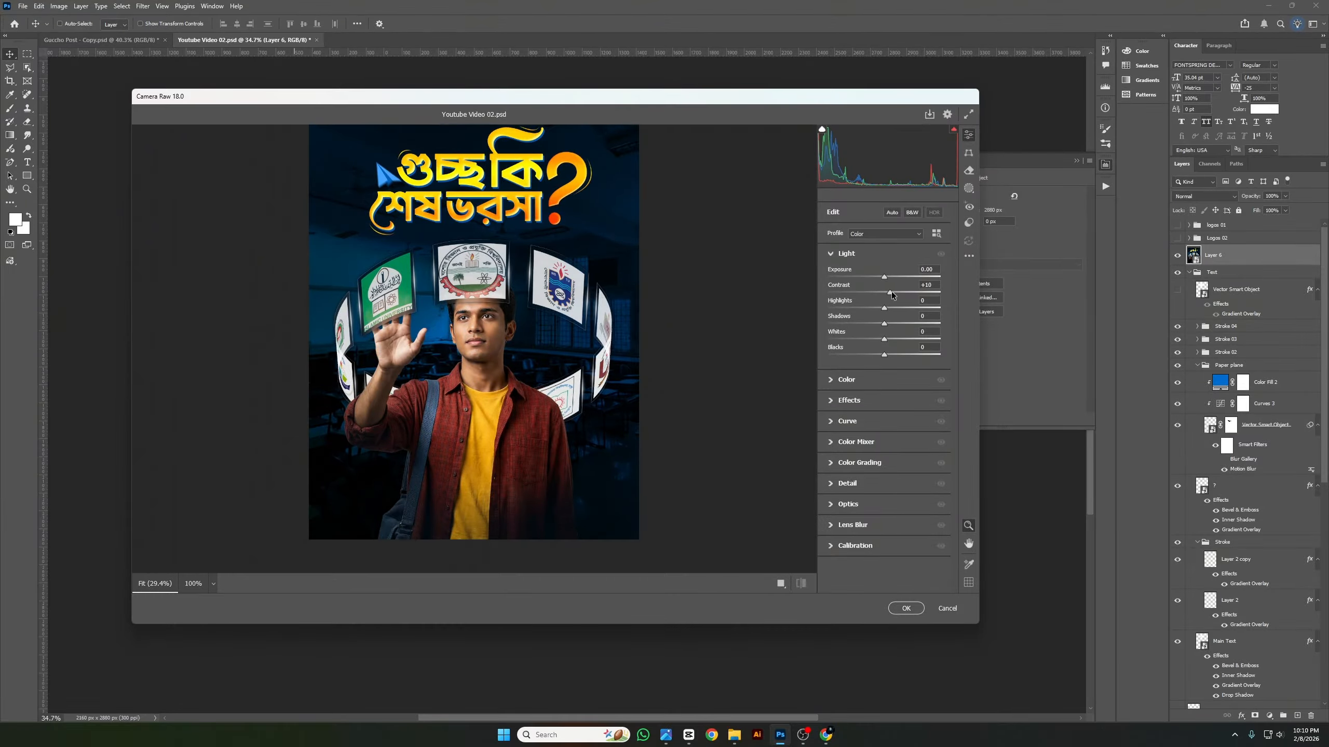
mouse_move(886, 341)
mouse_down()
mouse_move(891, 325)
mouse_move(884, 340)
mouse_up()
drag(884, 356, 882, 357)
Set the Camera Raw detail values to Sharpening 20, Noise Reduction 5 and Color Noise Reduction 5.
click(831, 483)
drag(829, 403, 843, 409)
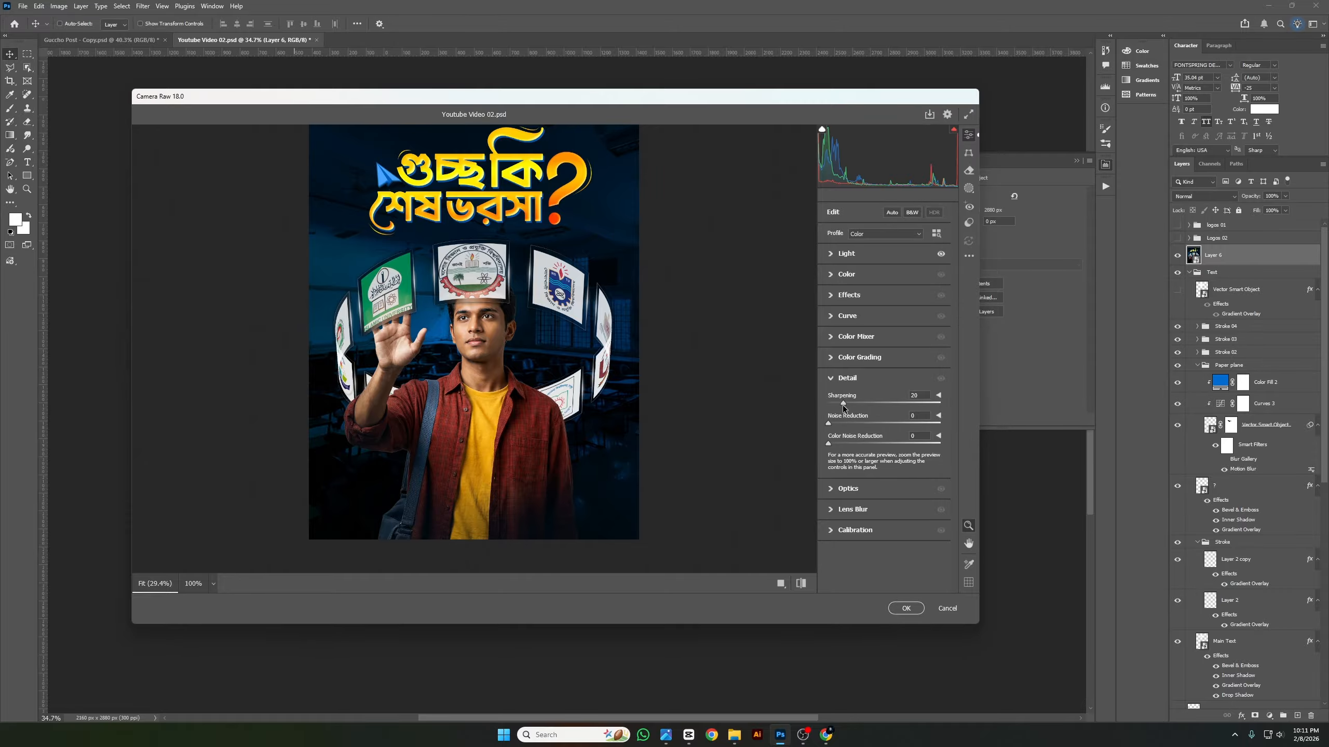
click(922, 416)
text(5)
key(Tab)
text(5)
Set the Camera Raw Texture to +15 and raise the Clarity slightly.
click(829, 295)
drag(884, 317, 889, 339)
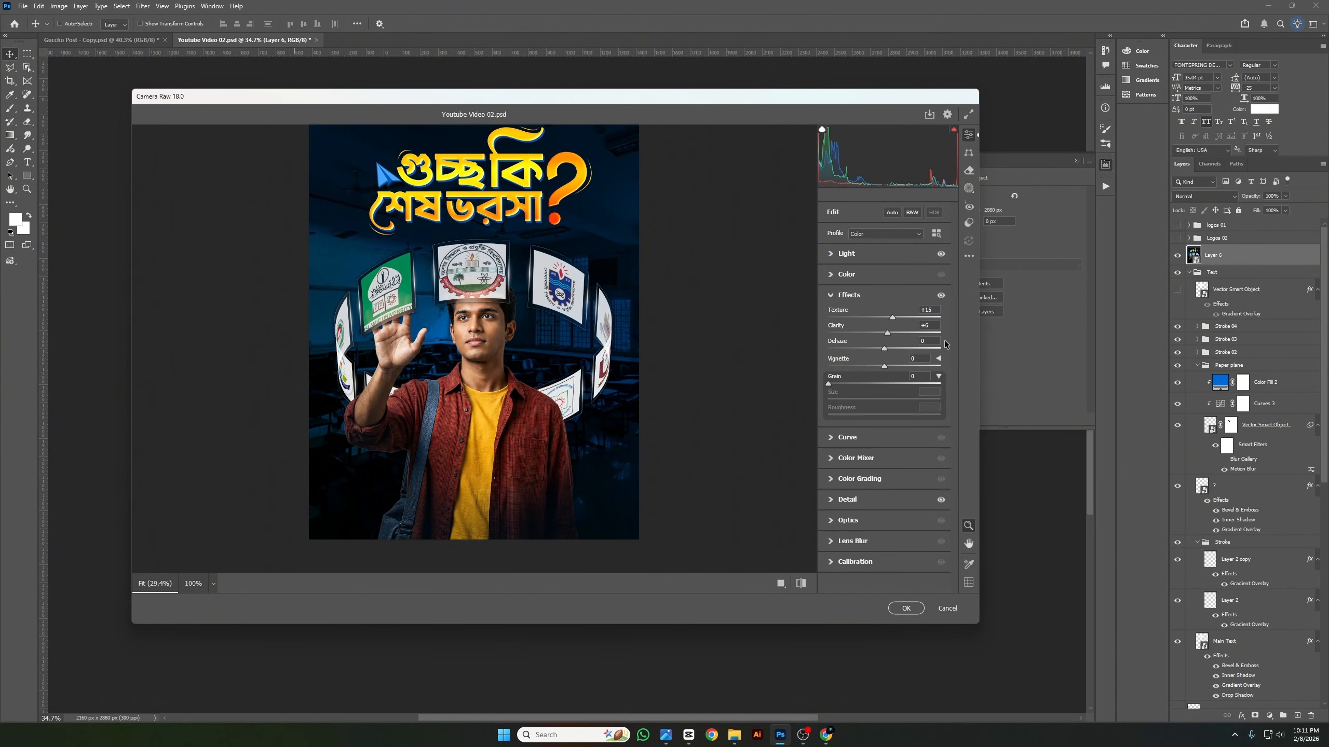
click(933, 325)
Set the Color Mixer saturation to Reds +9 and Oranges +10, adjust the remaining colors, and apply the Camera Raw Filter.
click(834, 458)
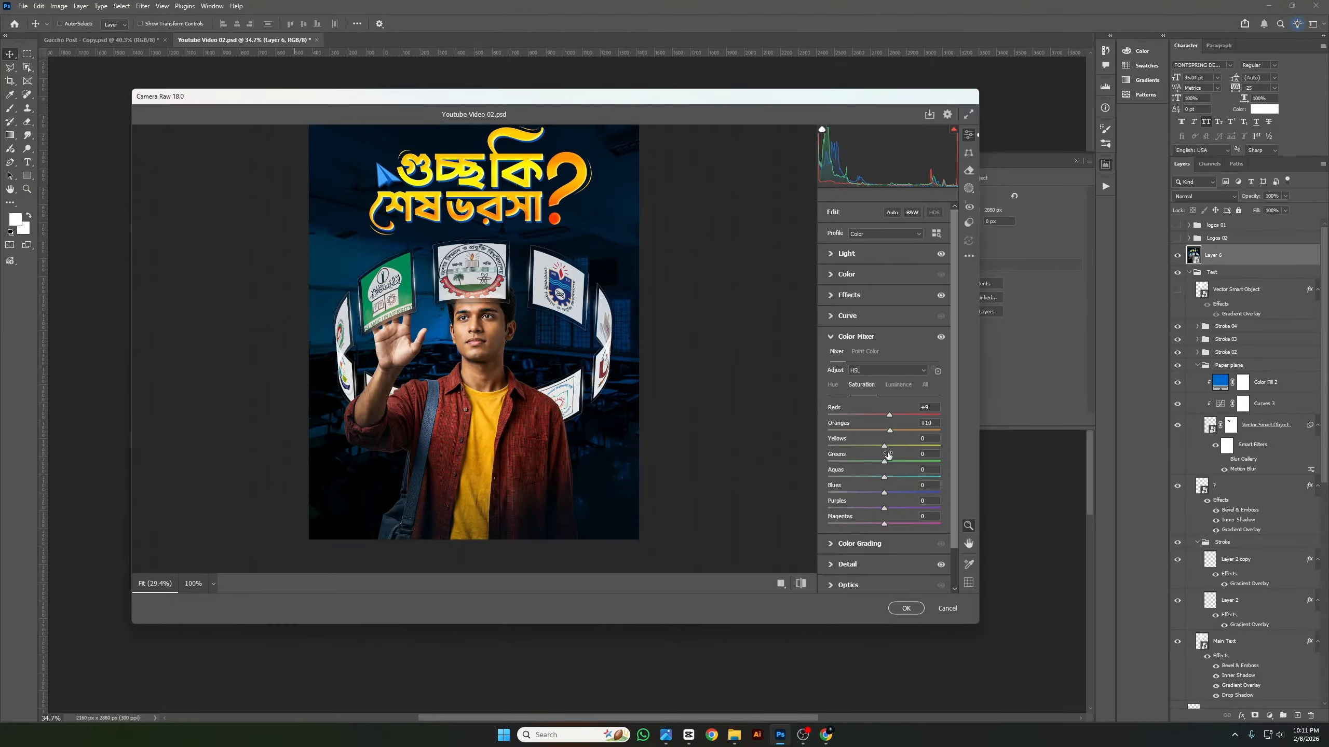
drag(885, 446, 890, 495)
click(906, 608)
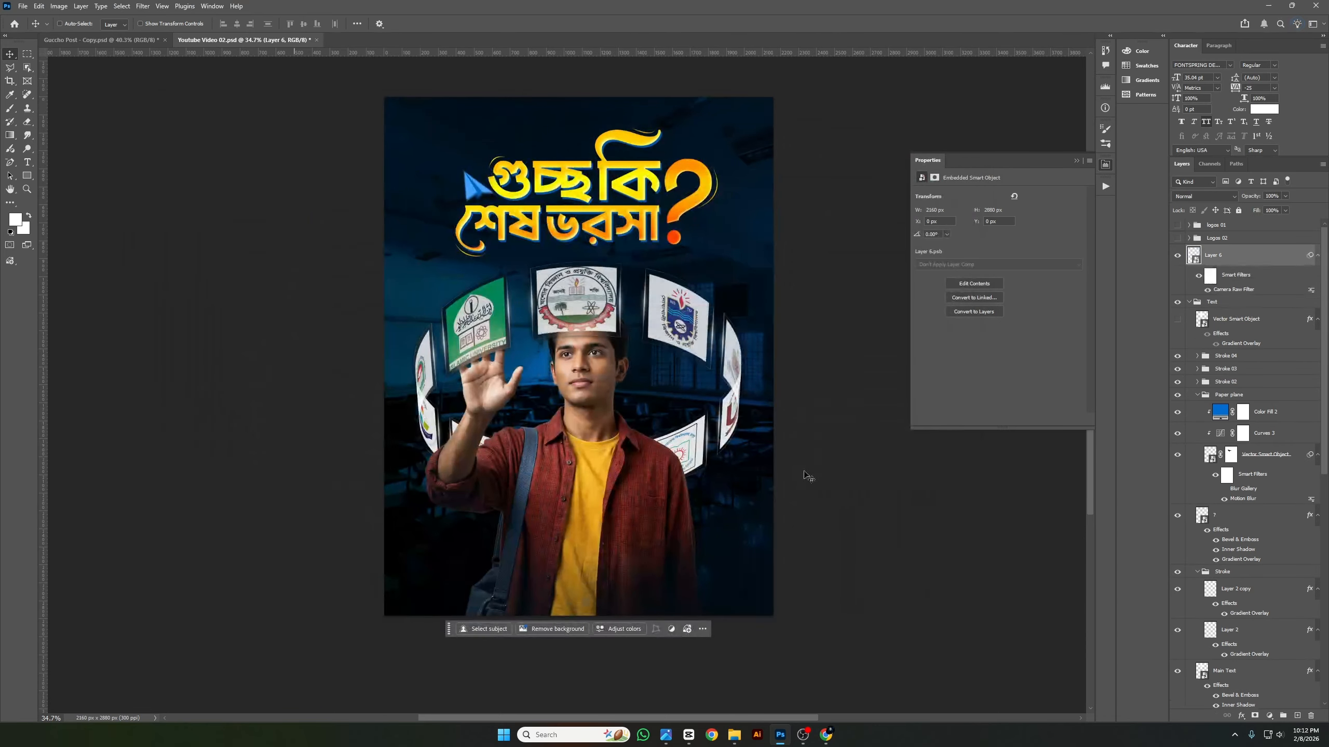